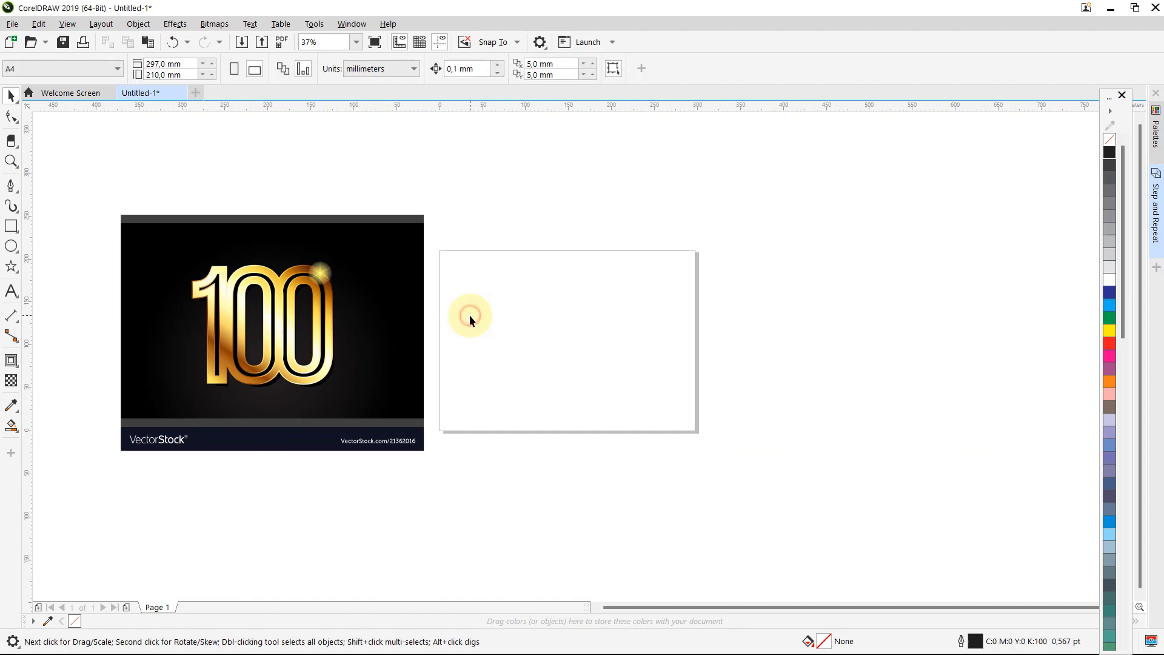
{"action": "left_click", "coordinate": [345, 304]}
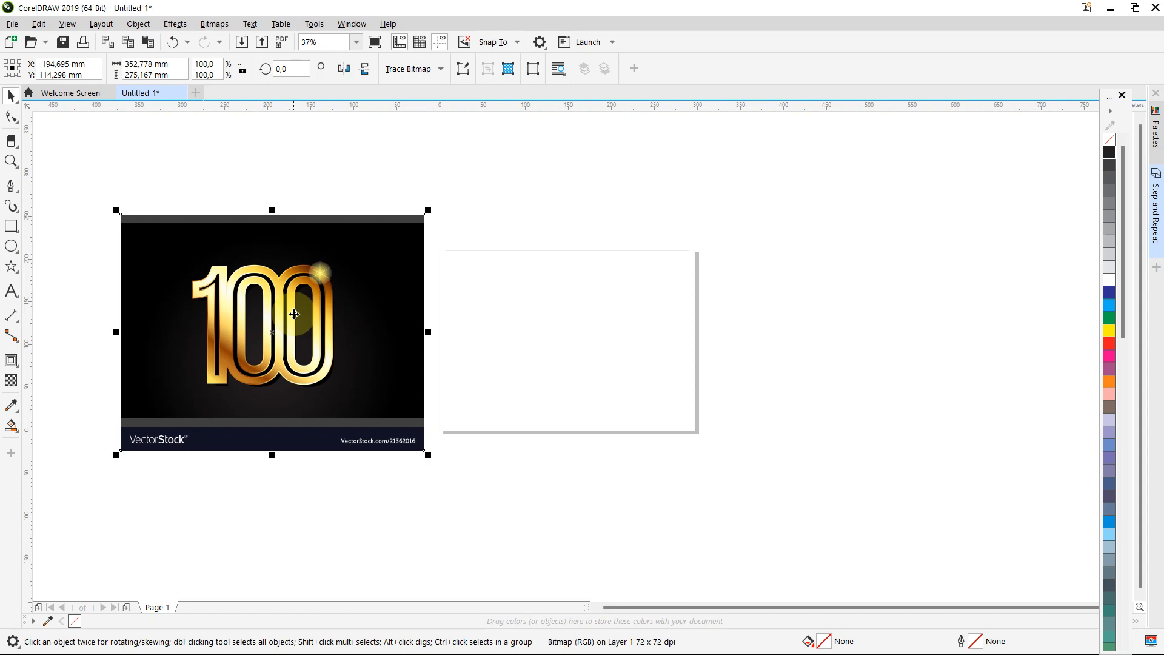
{"action": "left_click", "coordinate": [325, 189]}
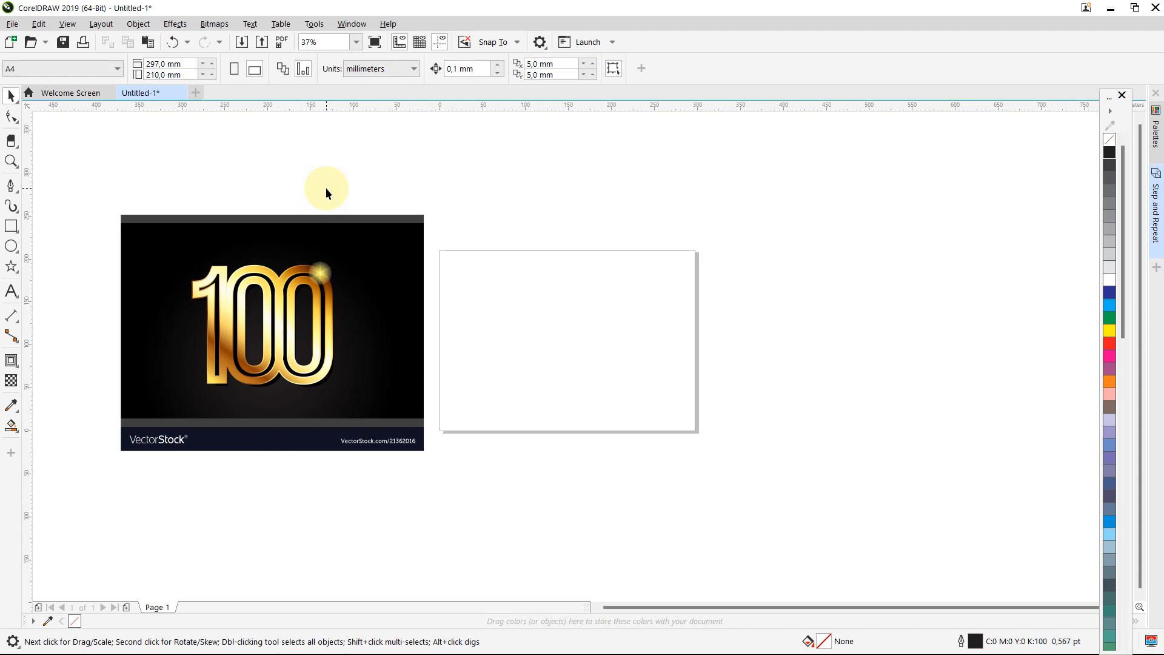
{"action": "left_click", "coordinate": [229, 260]}
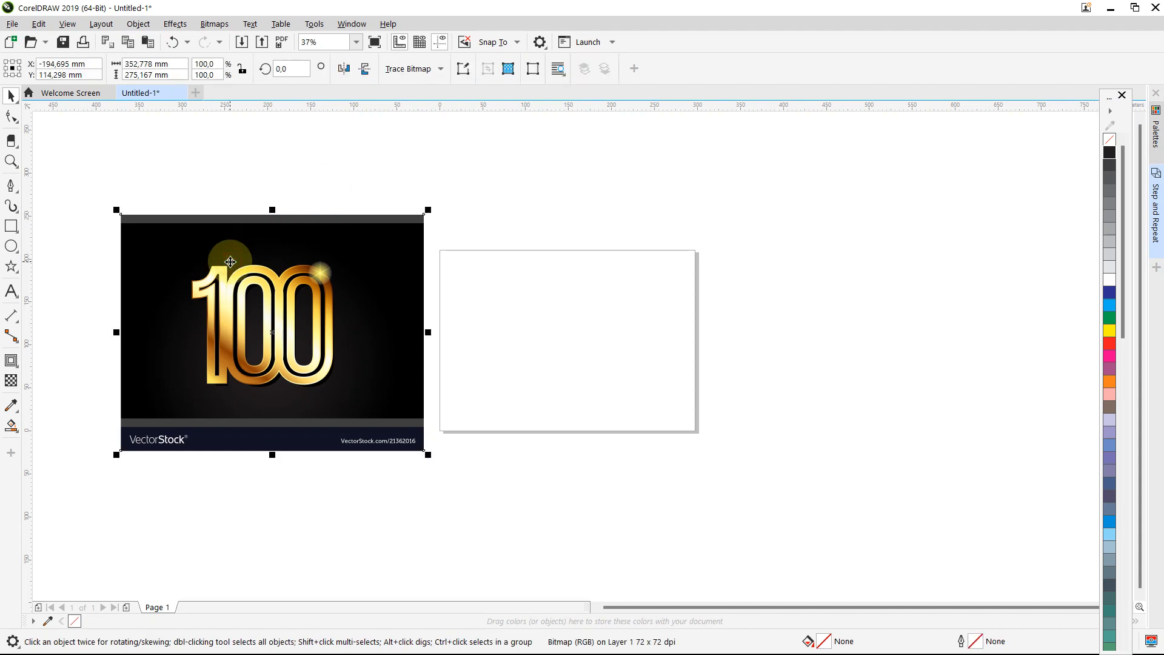
{"action": "left_click", "coordinate": [287, 183]}
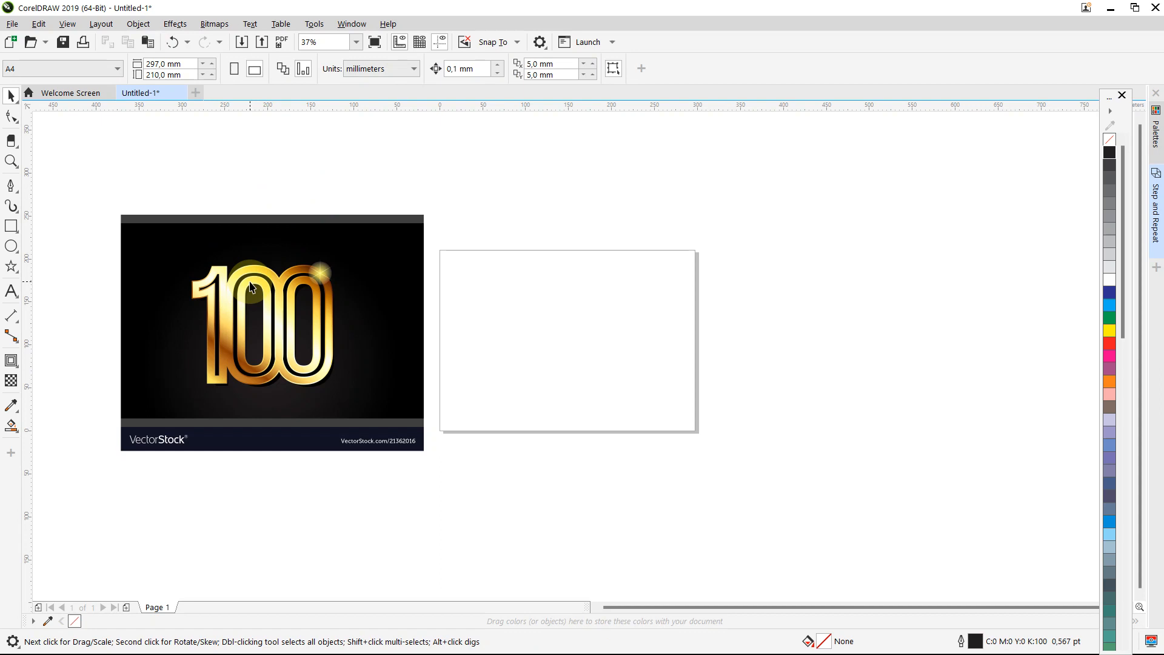
Crop the reference bitmap to the area around the golden 100, removing the grey bars and the VectorStock footer
{"action": "left_click", "coordinate": [229, 313]}
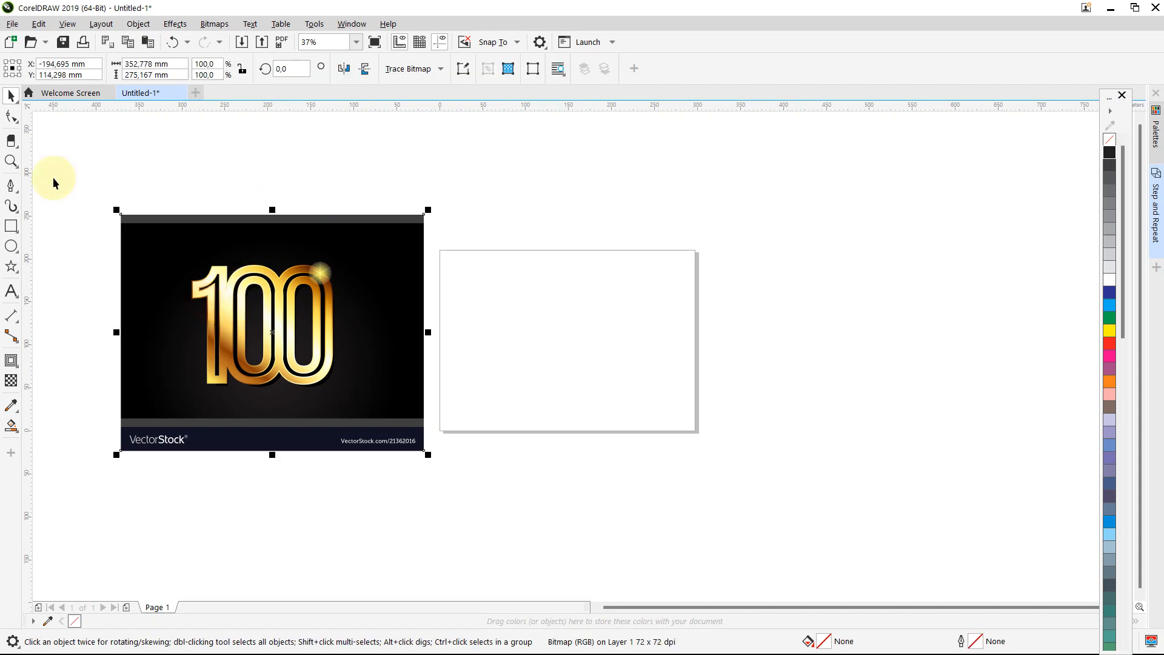
{"action": "left_click", "coordinate": [12, 118]}
{"action": "left_click", "coordinate": [17, 122]}
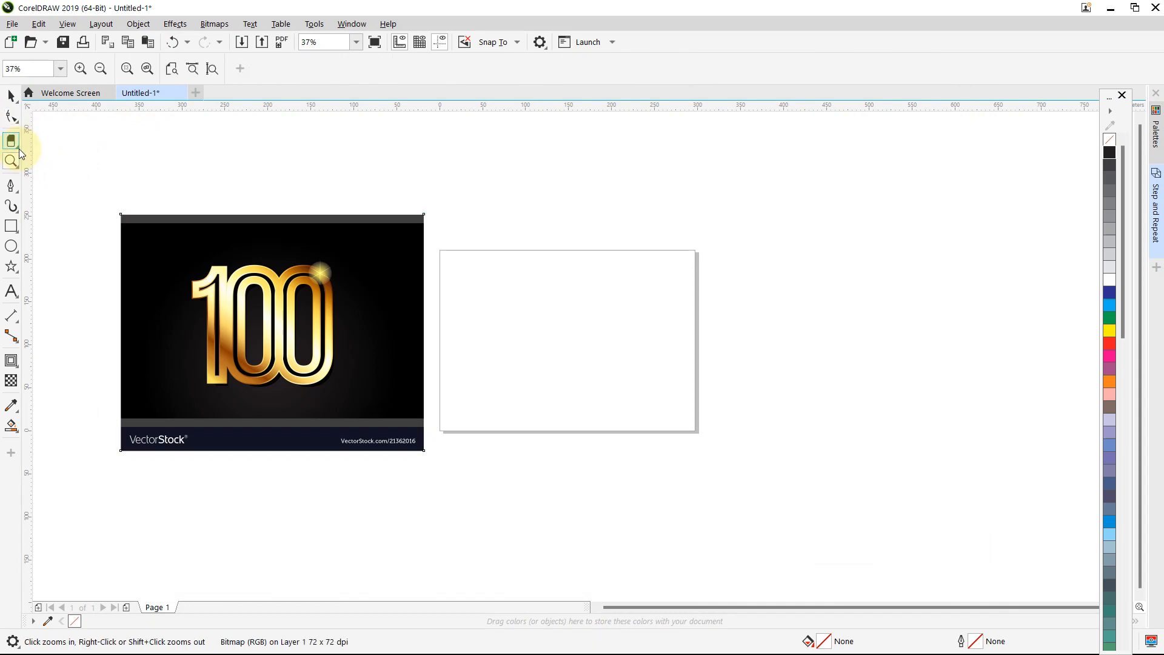
{"action": "left_click", "coordinate": [17, 149]}
{"action": "left_click", "coordinate": [46, 140]}
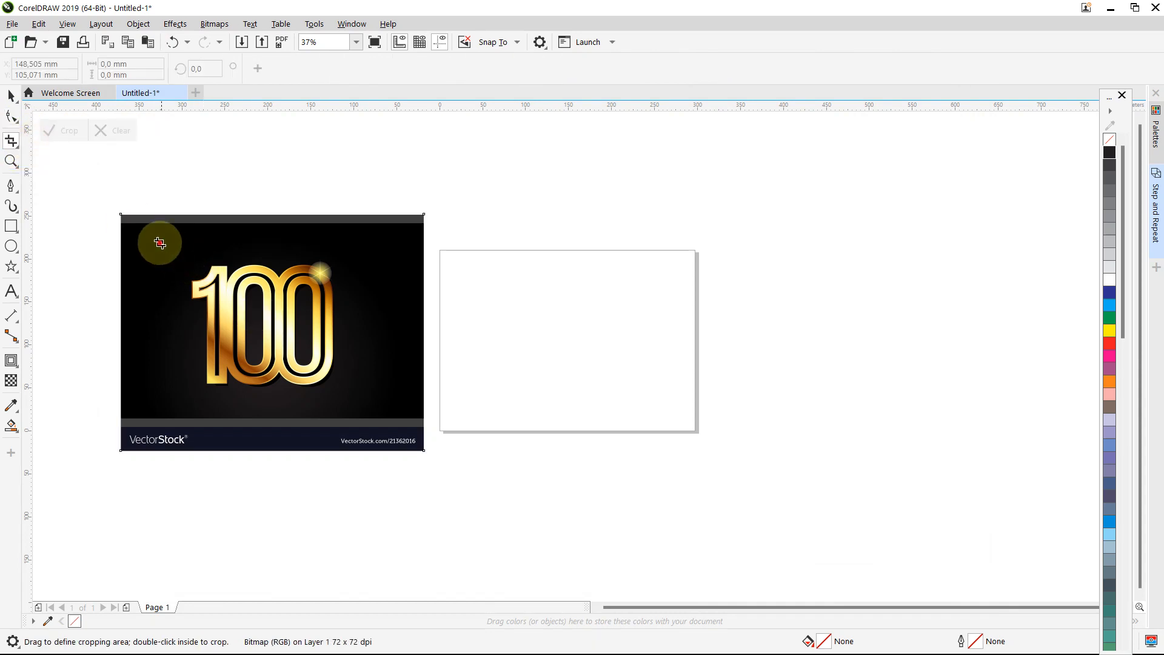
{"action": "left_click_drag", "start_coordinate": [160, 242], "coordinate": [367, 399]}
{"action": "double_click", "coordinate": [334, 344]}
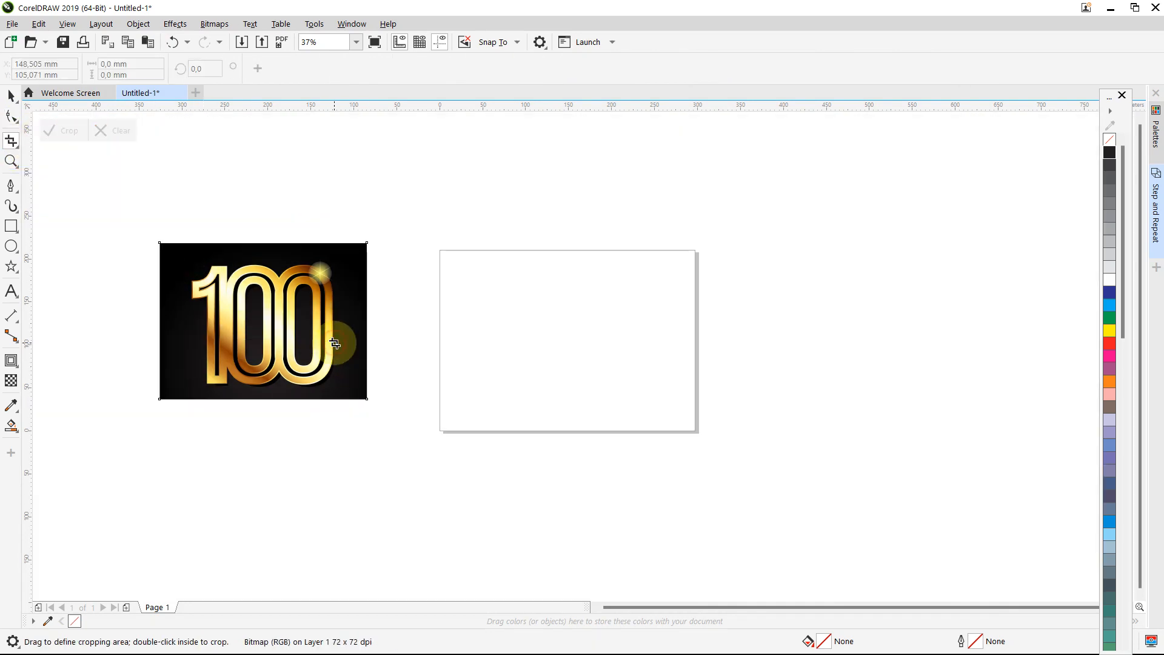
{"action": "left_click", "coordinate": [10, 96]}
{"action": "left_click", "coordinate": [389, 207]}
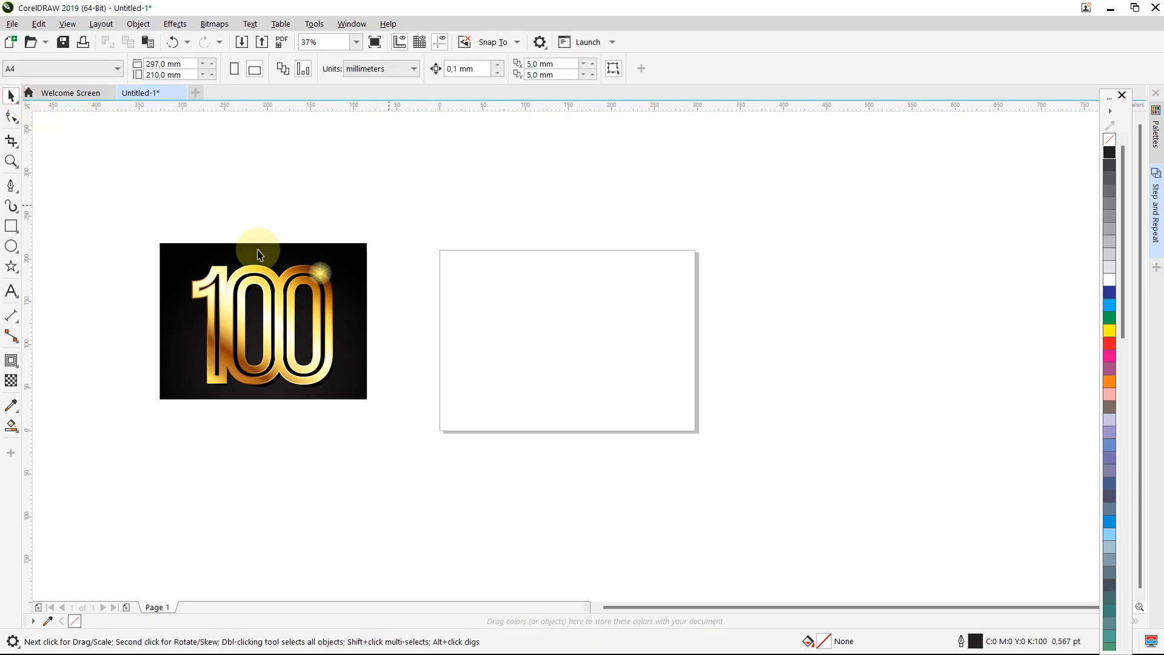
Add the artistic text "100" on the page, enlarge it to about 203 mm wide and place it near the page's middle
{"action": "left_click", "coordinate": [11, 291]}
{"action": "left_click", "coordinate": [514, 328]}
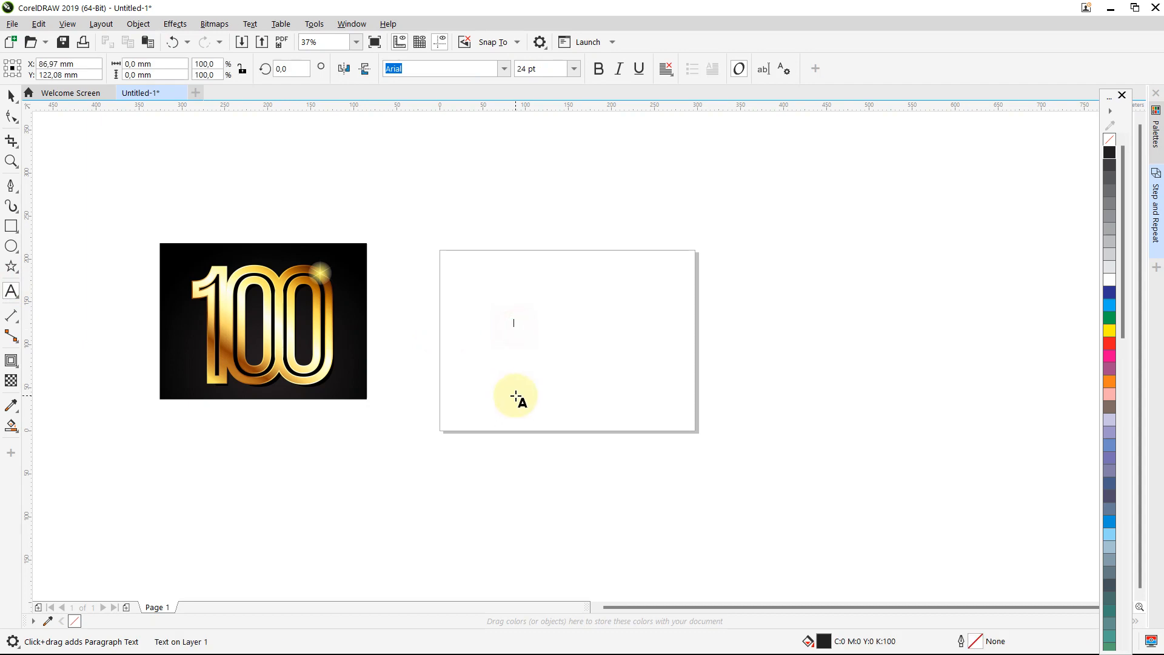
{"action": "type", "text": "100"}
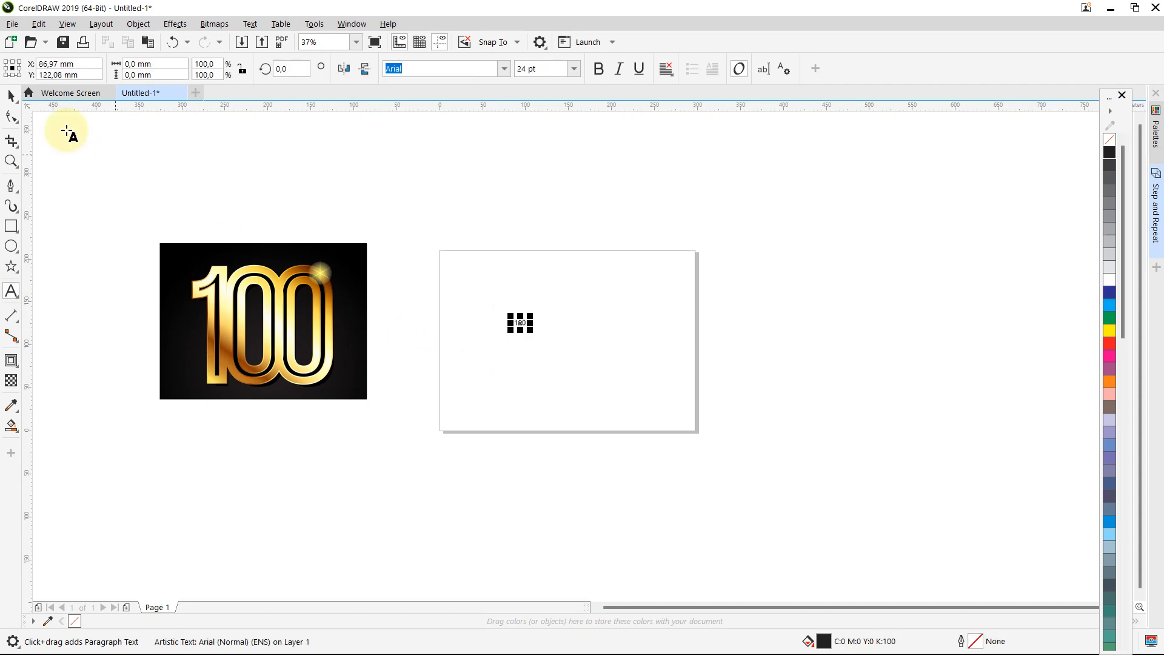
{"action": "left_click", "coordinate": [12, 94]}
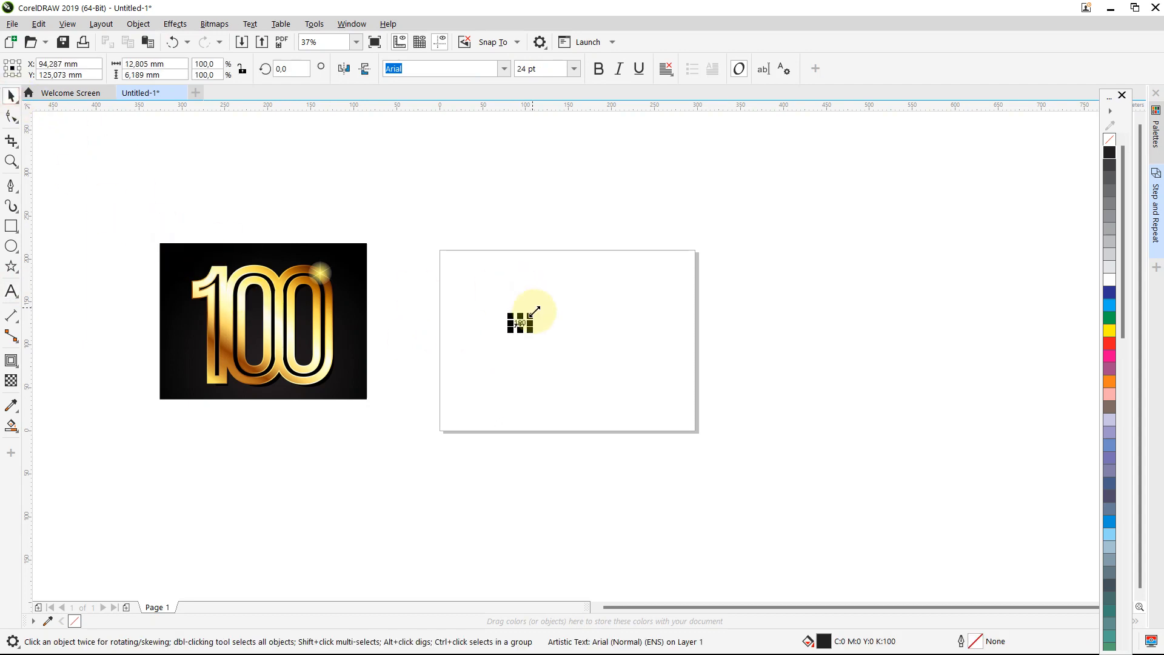
{"action": "left_click_drag", "start_coordinate": [535, 313], "coordinate": [616, 252]}
{"action": "left_click_drag", "start_coordinate": [527, 322], "coordinate": [571, 356]}
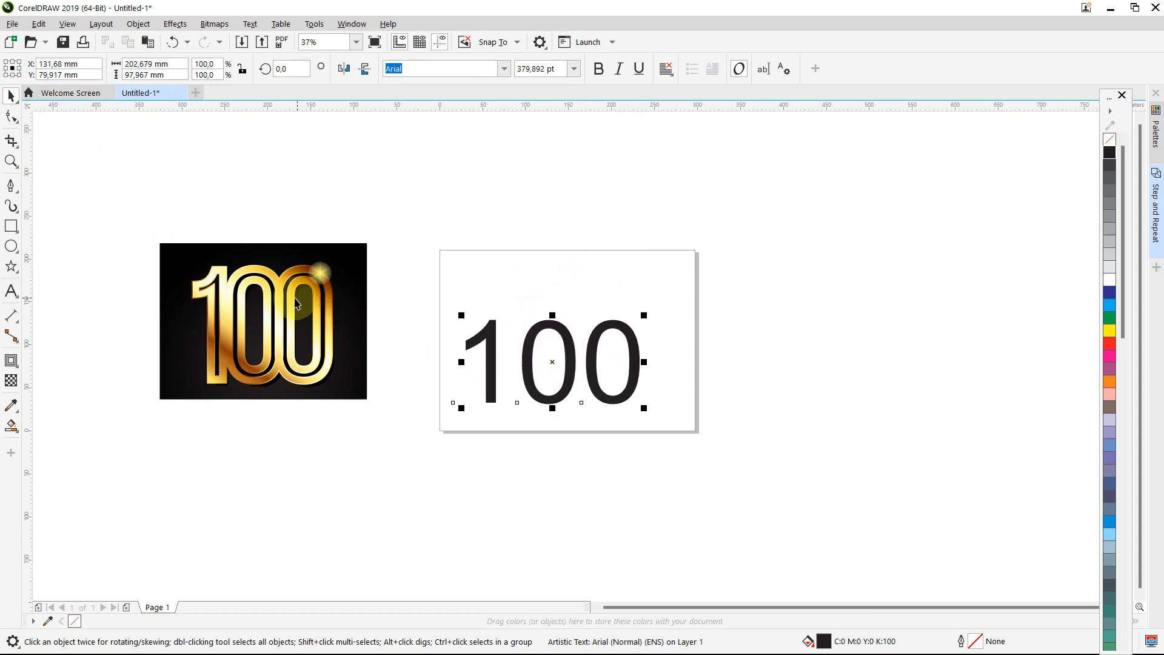
Try the Agency FB font on the 100 text and move the text towards the page's right edge
{"action": "left_click", "coordinate": [506, 69]}
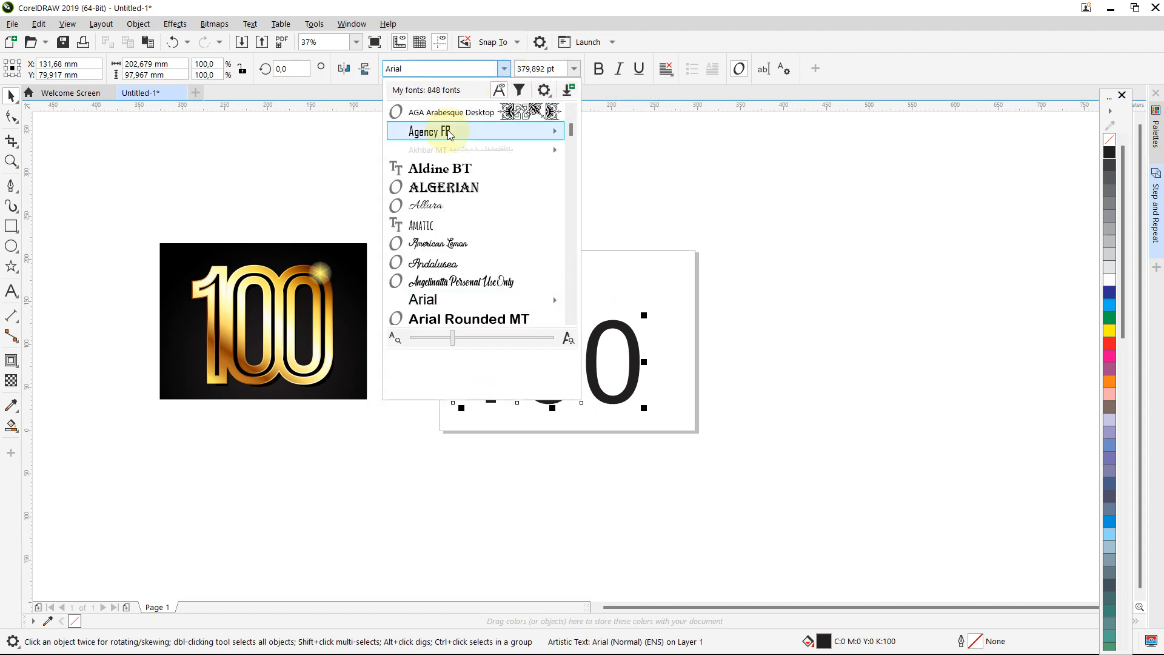
{"action": "left_click", "coordinate": [446, 130]}
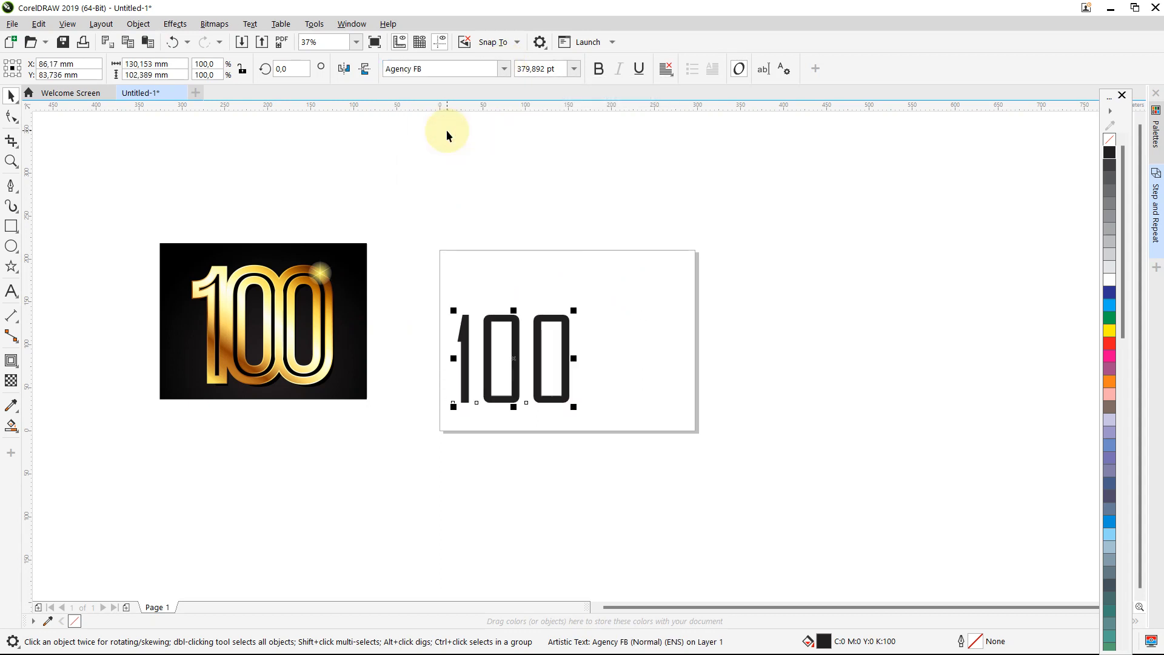
{"action": "left_click_drag", "start_coordinate": [515, 327], "coordinate": [644, 308]}
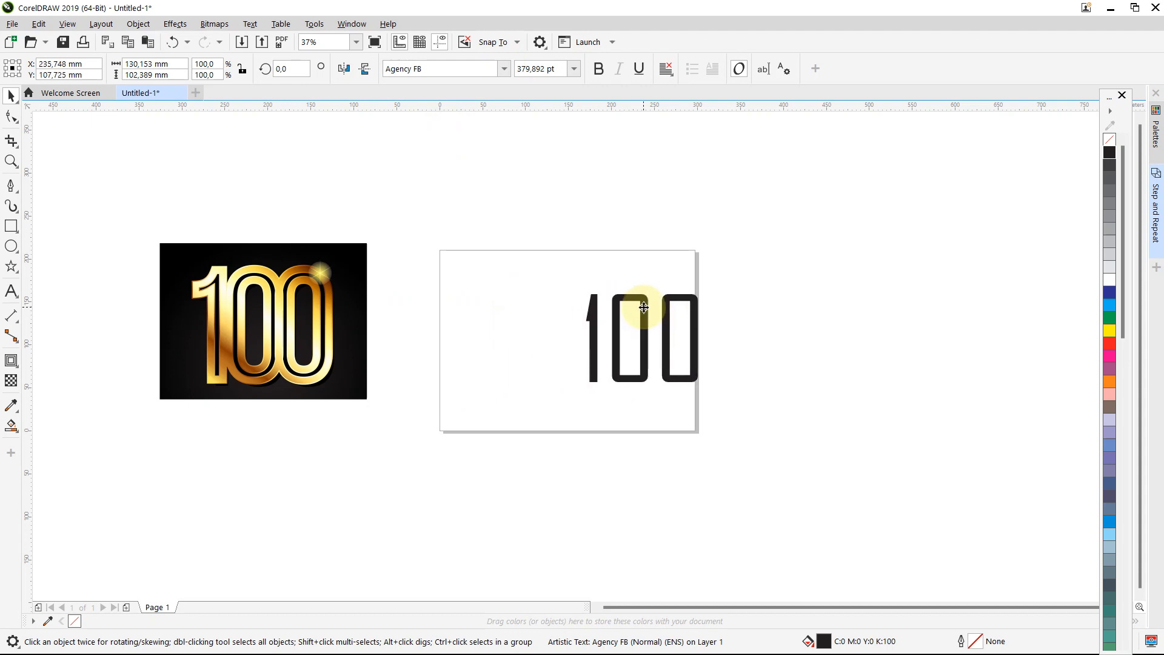
Set the font of the 100 text to AvantGarde Bk BT
{"action": "left_click", "coordinate": [503, 69]}
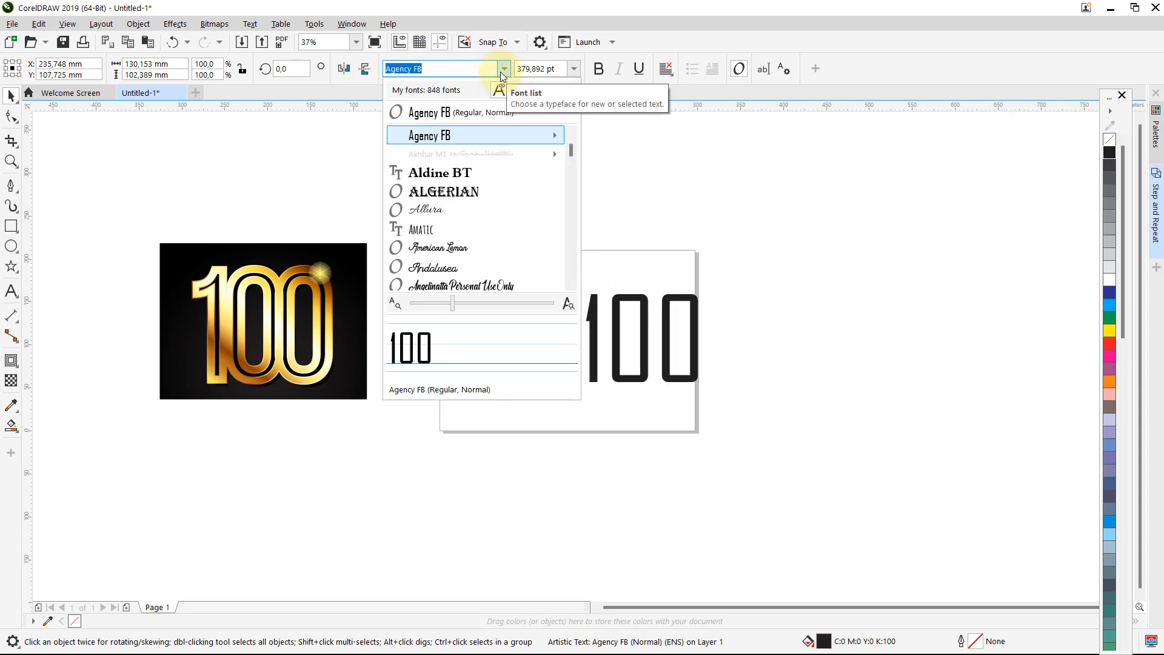
{"action": "scroll", "coordinate": [569, 152], "scroll_direction": "down", "scroll_amount": 3}
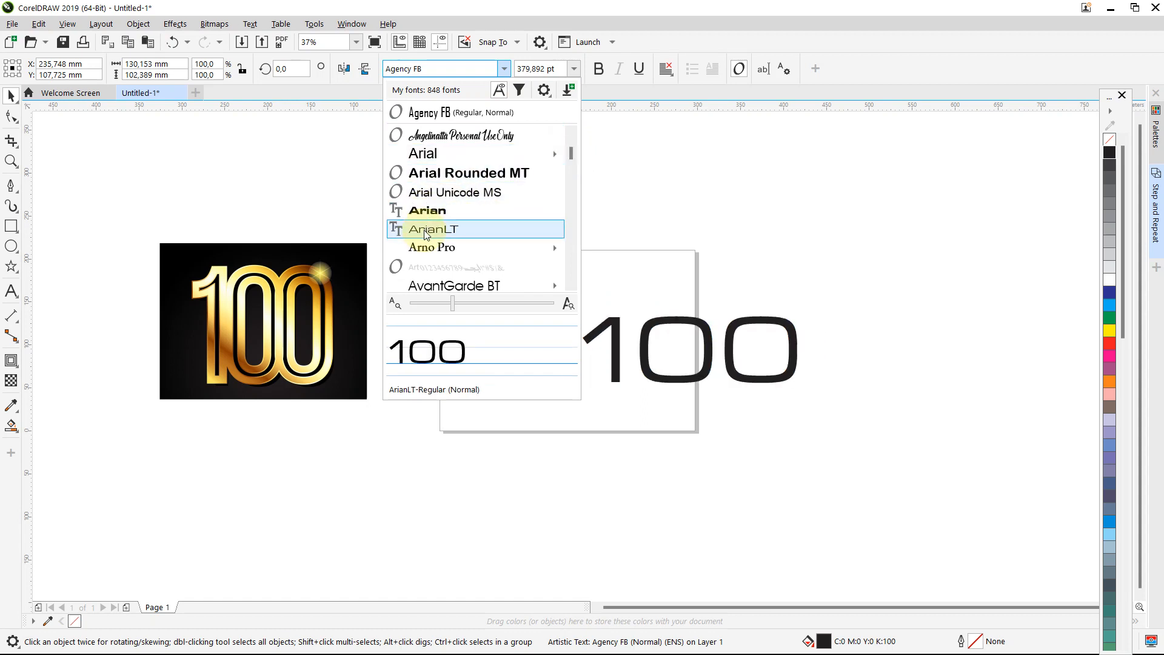
{"action": "left_click", "coordinate": [428, 286]}
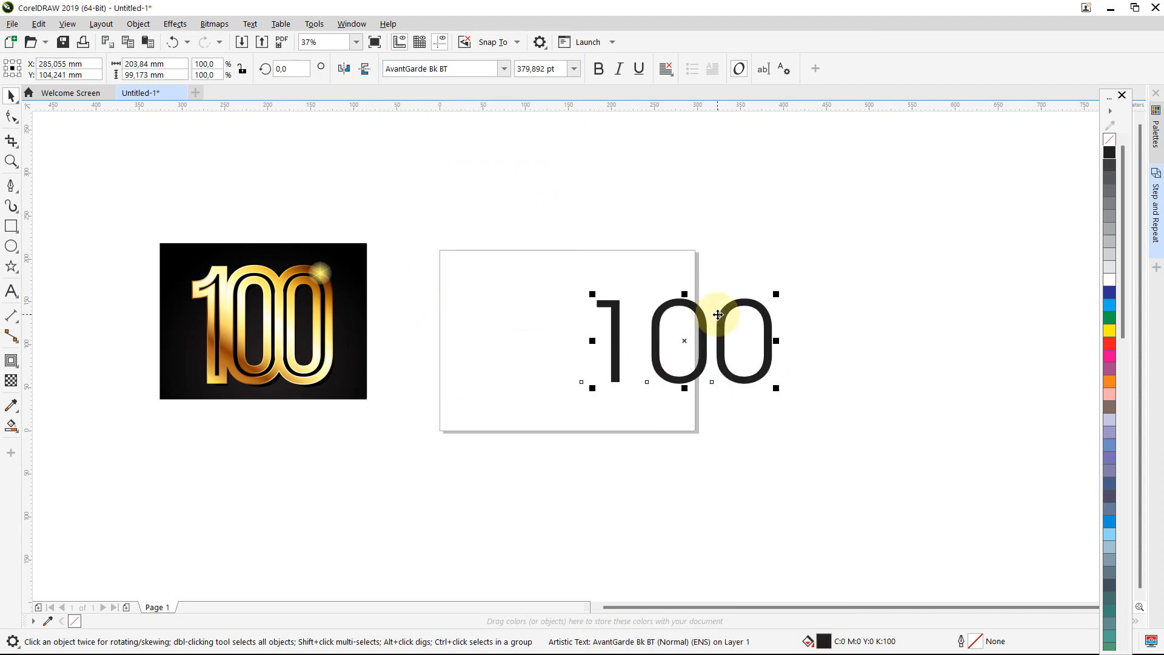
Move the 100 text back to the middle of the page and narrow it to about 195 mm wide
{"action": "left_click_drag", "start_coordinate": [684, 340], "coordinate": [564, 343]}
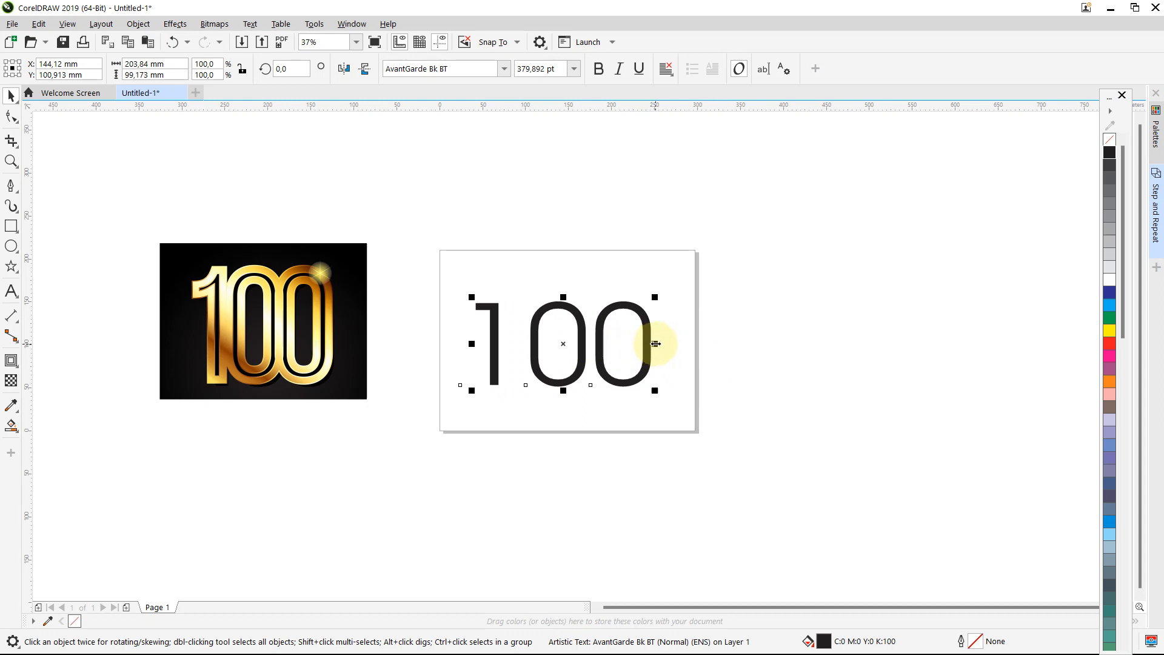
{"action": "mouse_move", "coordinate": [656, 344]}
{"action": "left_mouse_down"}
{"action": "mouse_move", "coordinate": [637, 341]}
{"action": "mouse_move", "coordinate": [648, 343]}
{"action": "left_mouse_up"}
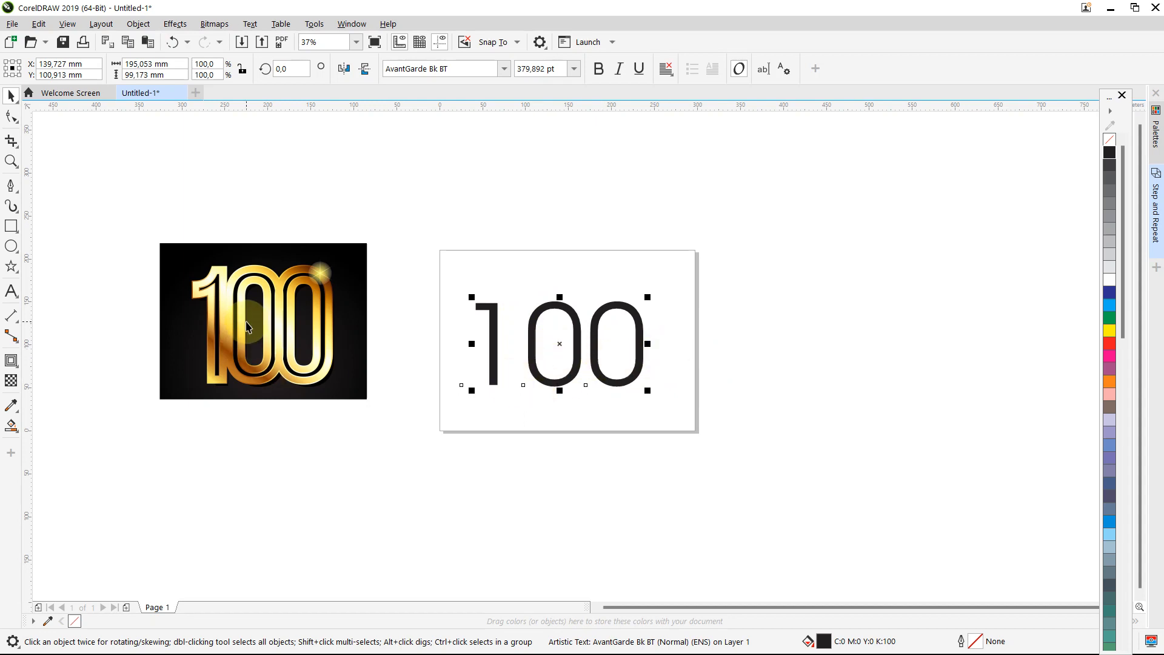
{"action": "left_click", "coordinate": [509, 246]}
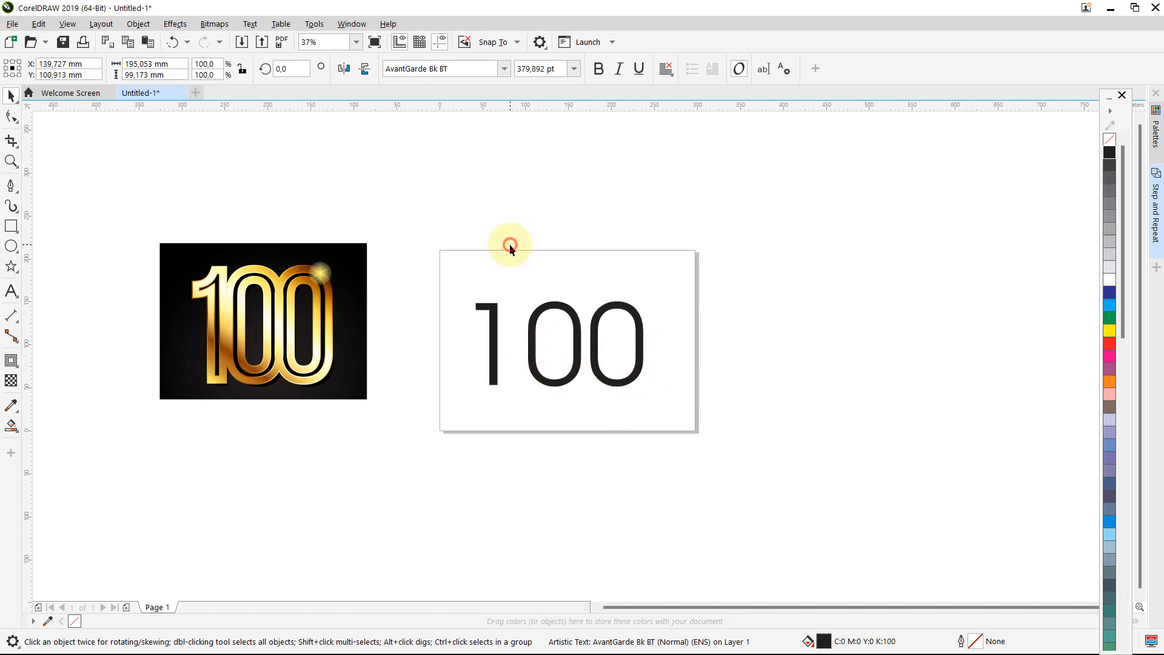
Tighten the digit spacing with the Shape tool, shifting the first zero by about -19% and the second zero by about -21%
{"action": "left_click", "coordinate": [535, 329]}
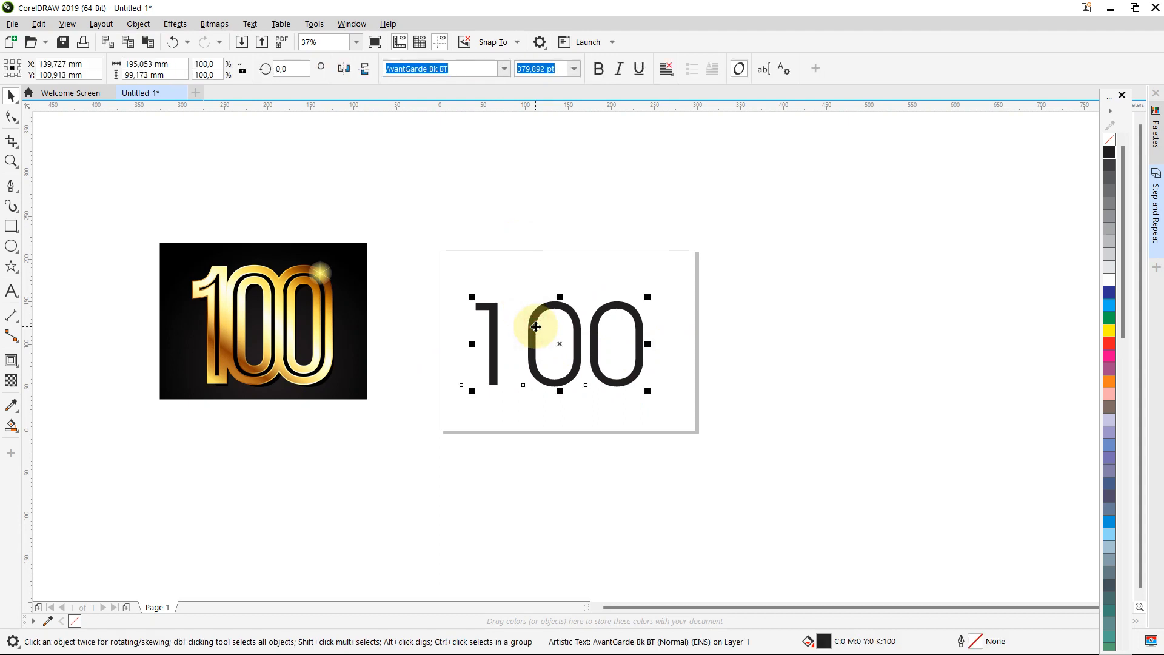
{"action": "left_click", "coordinate": [12, 116]}
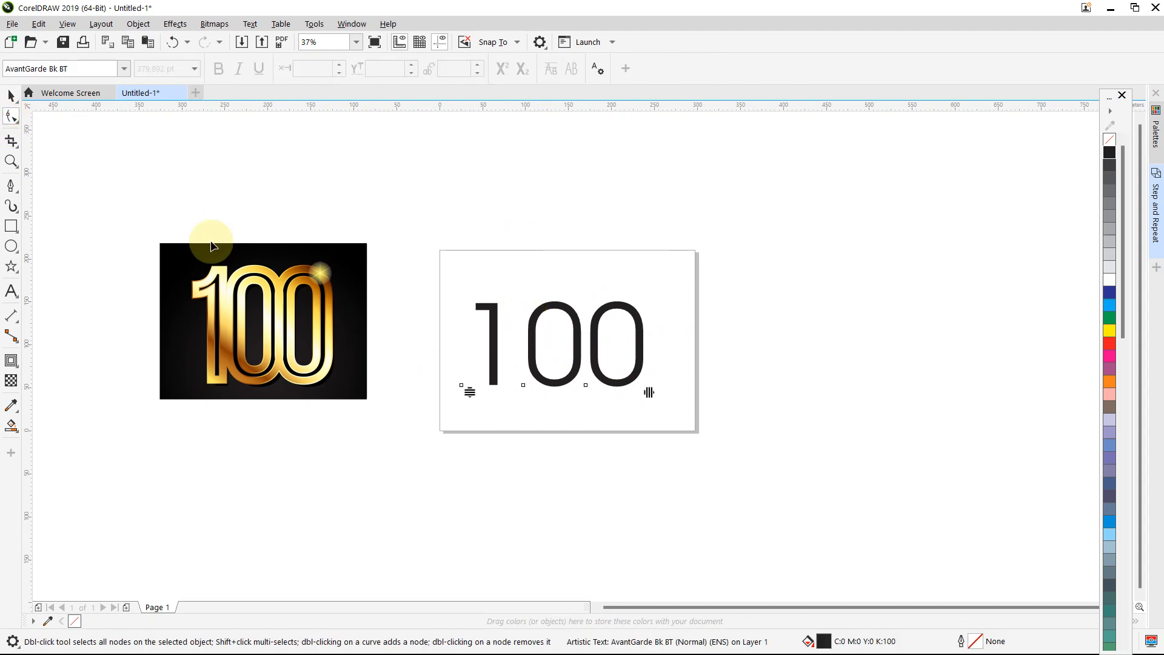
{"action": "left_click", "coordinate": [523, 384]}
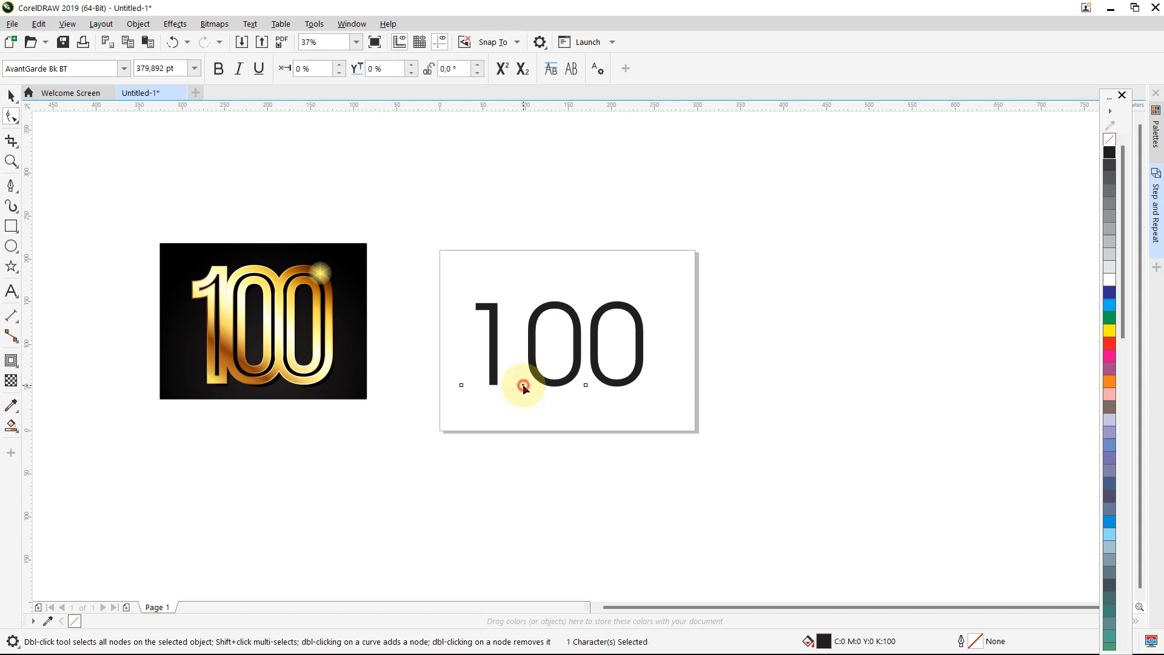
{"action": "left_click_drag", "start_coordinate": [522, 384], "coordinate": [502, 387]}
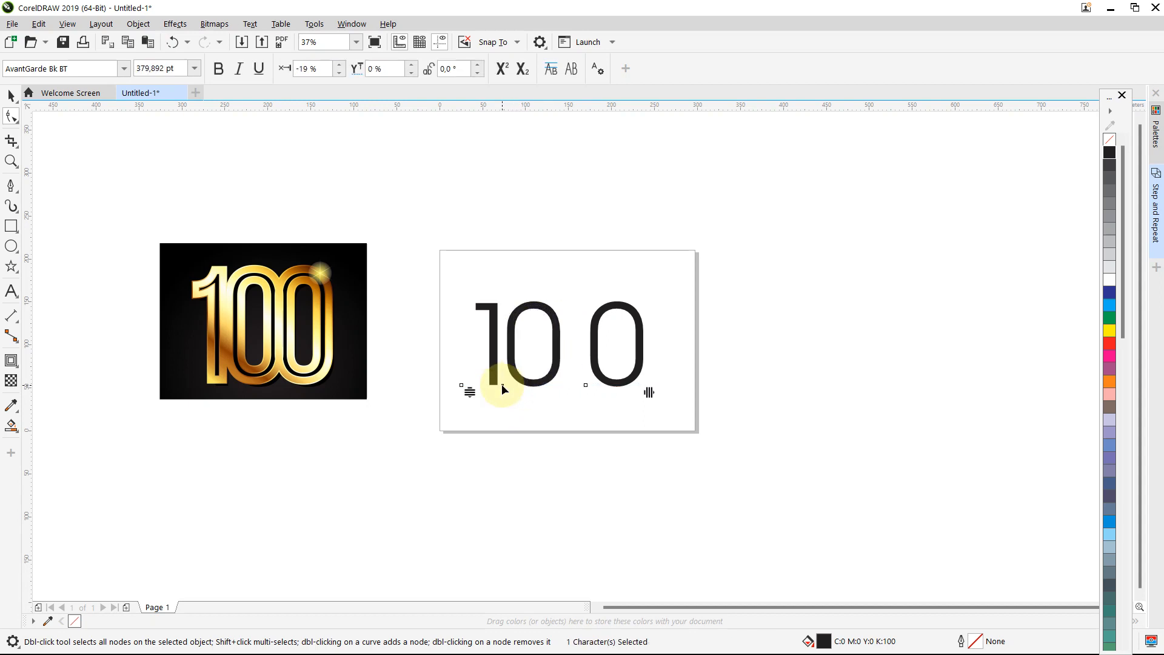
{"action": "left_click_drag", "start_coordinate": [585, 384], "coordinate": [561, 384]}
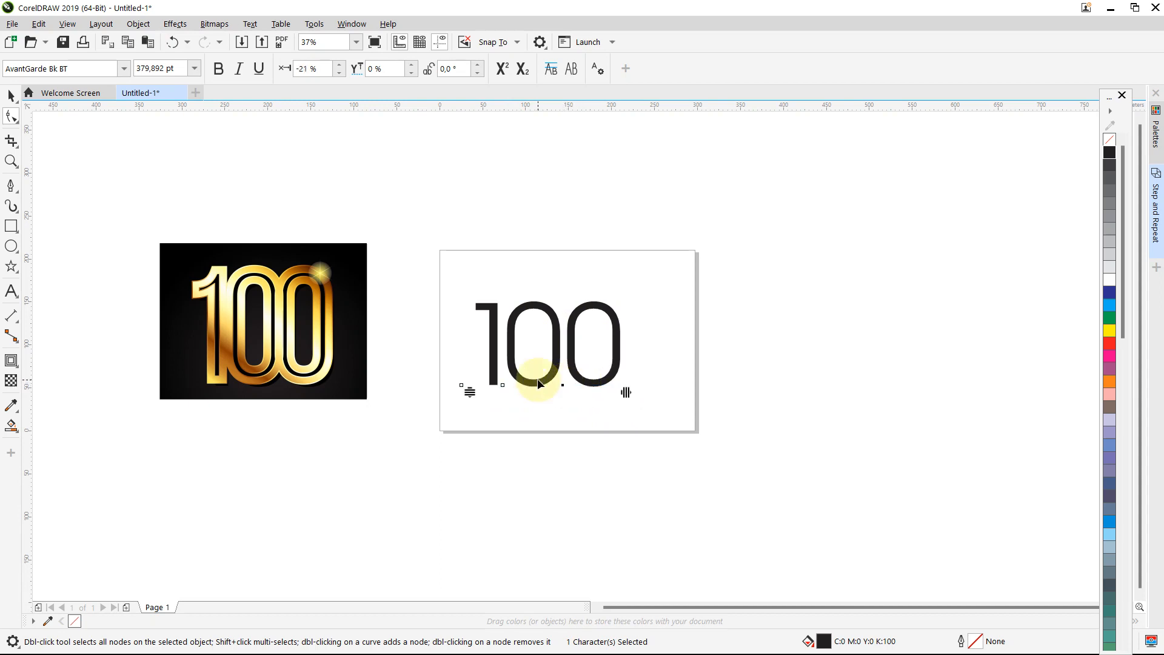
{"action": "scroll", "coordinate": [538, 382], "scroll_direction": "up", "scroll_amount": 2}
{"action": "scroll", "coordinate": [537, 382], "scroll_direction": "up", "scroll_amount": 1}
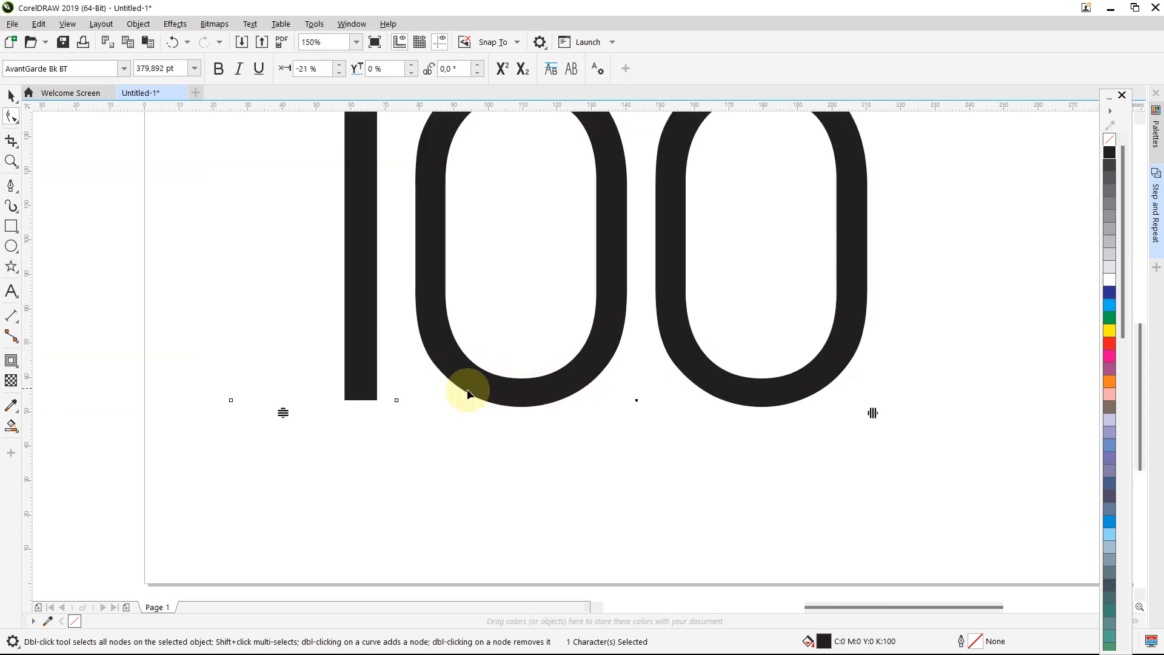
{"action": "scroll", "coordinate": [395, 402], "scroll_direction": "down", "scroll_amount": 2}
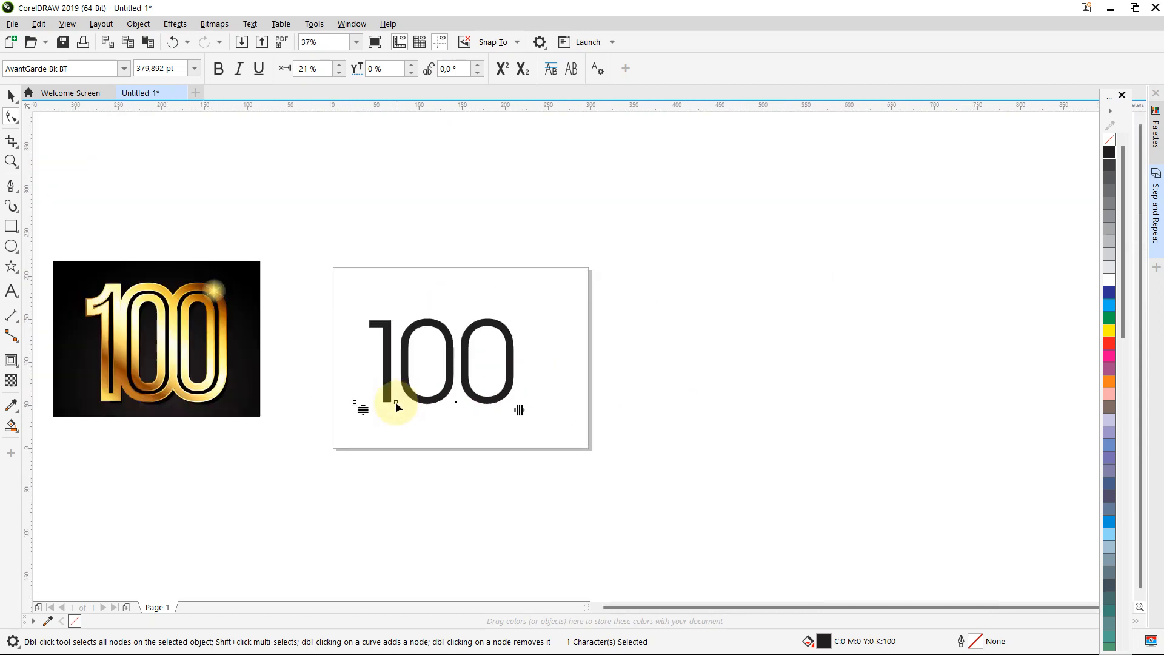
{"action": "scroll", "coordinate": [355, 413], "scroll_direction": "up", "scroll_amount": 1}
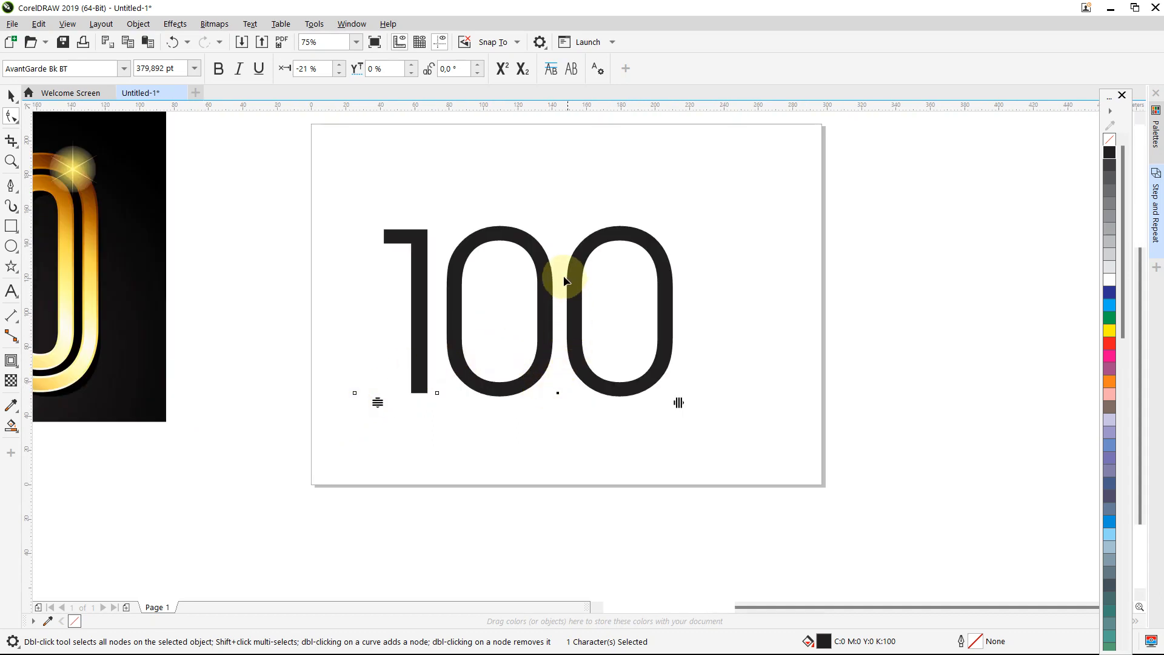
{"action": "scroll", "coordinate": [497, 329], "scroll_direction": "down", "scroll_amount": 1}
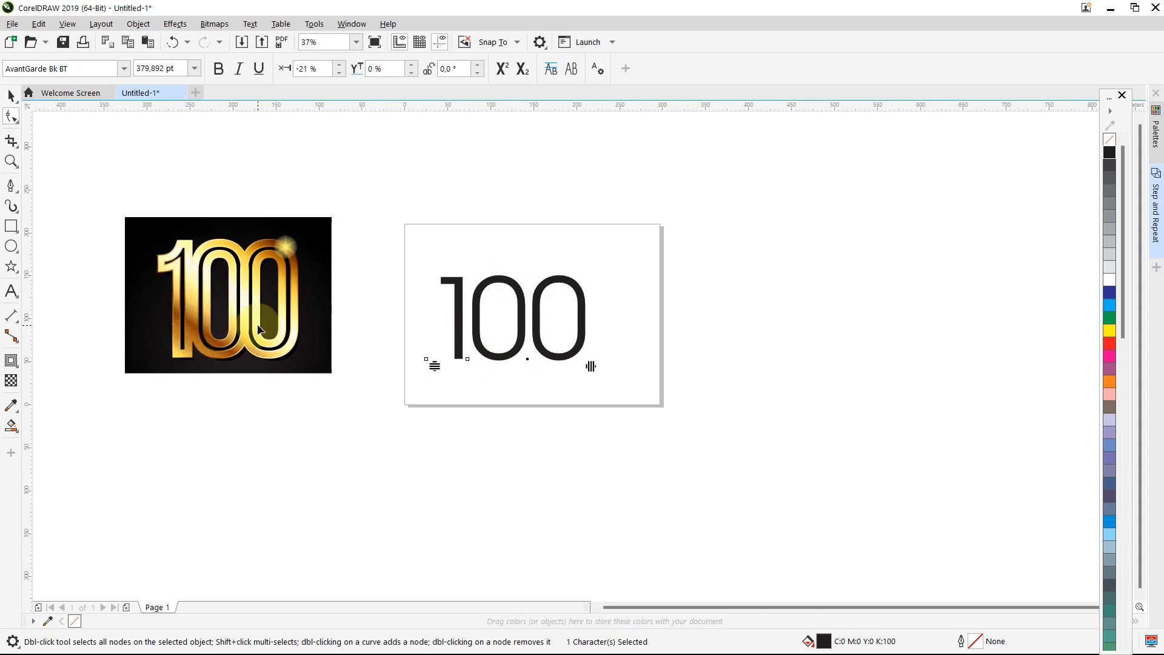
Move the cropped reference image closer to the 100 text, overlapping the page's left edge, and select the text
{"action": "left_click", "coordinate": [11, 96]}
{"action": "left_click_drag", "start_coordinate": [147, 224], "coordinate": [230, 244]}
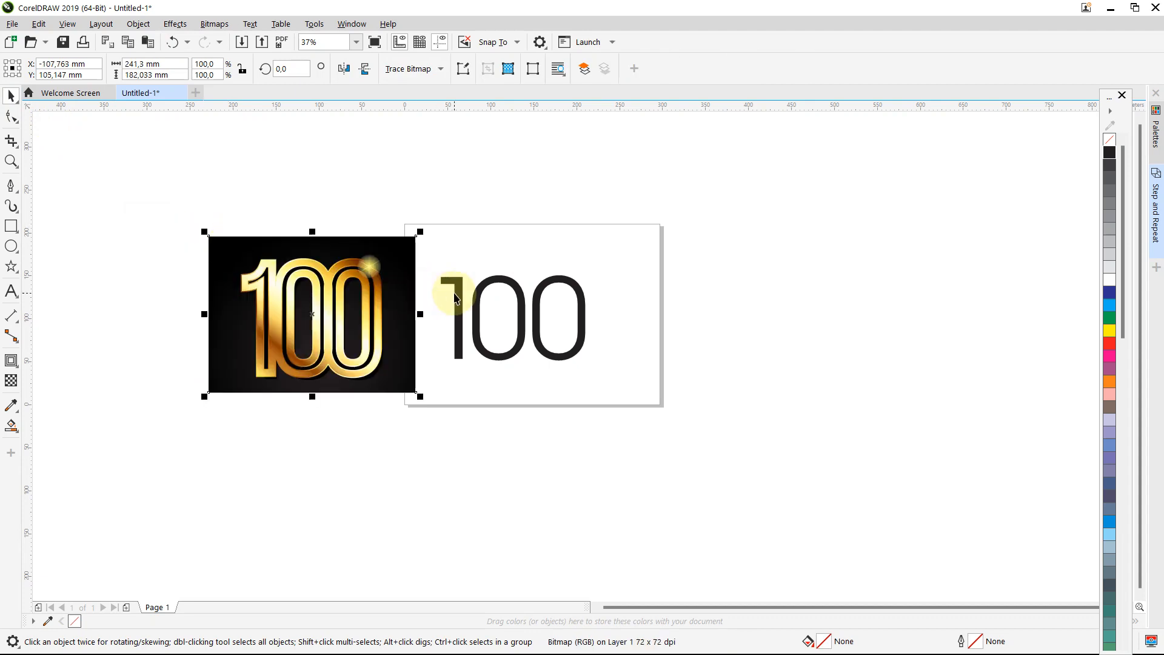
{"action": "scroll", "coordinate": [459, 296], "scroll_direction": "up", "scroll_amount": 2}
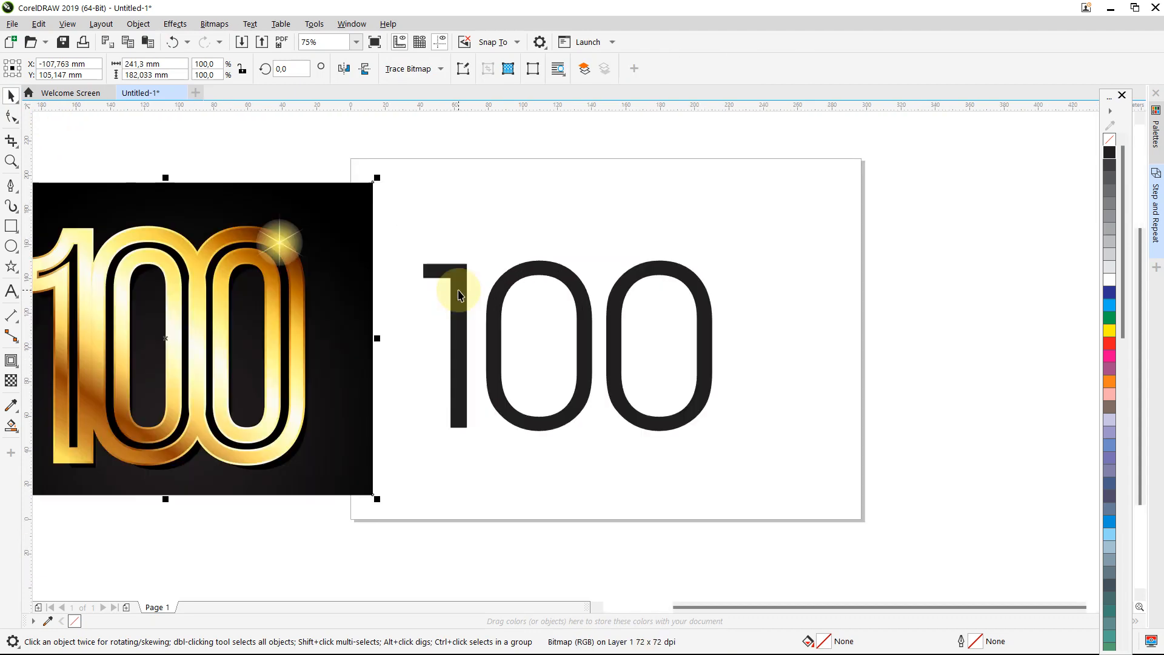
{"action": "double_click", "coordinate": [457, 302]}
{"action": "left_click", "coordinate": [11, 95]}
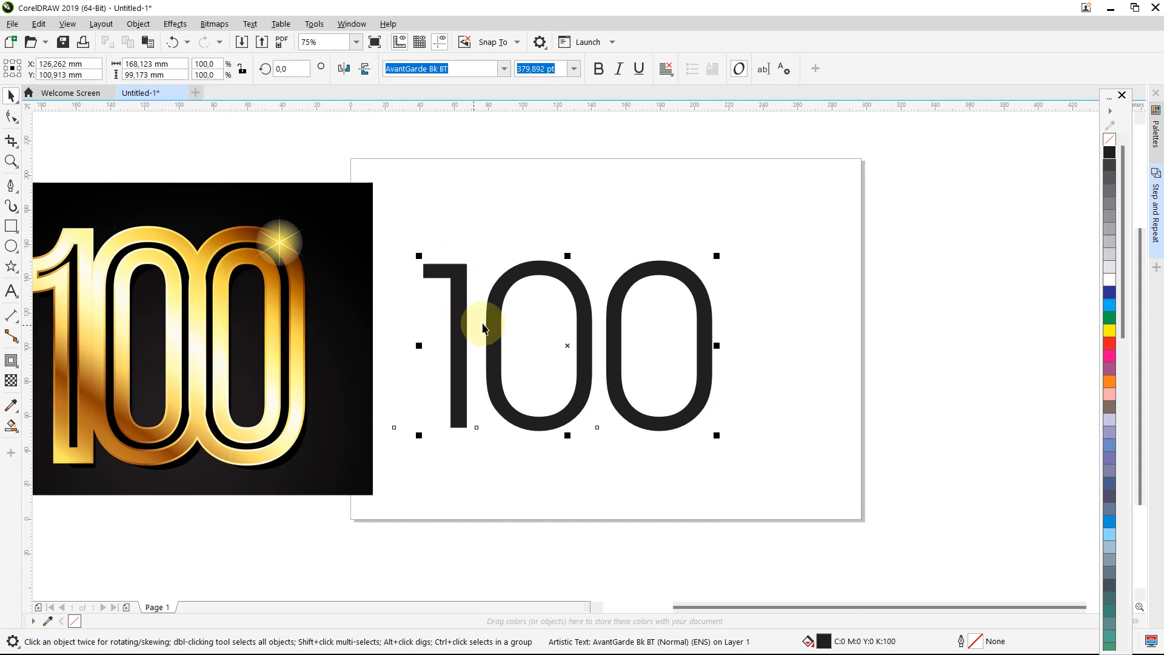
{"action": "left_click", "coordinate": [506, 200]}
{"action": "left_click", "coordinate": [523, 274]}
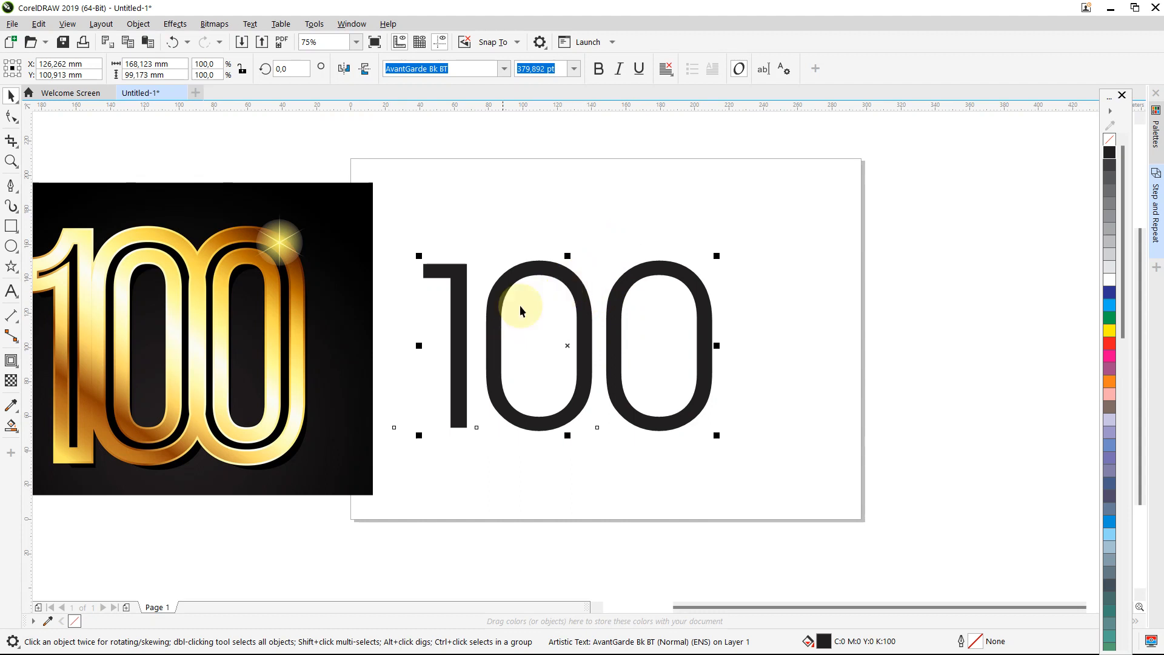
Break the 100 text apart into separate digits and delete the last zero
{"action": "left_click", "coordinate": [482, 219]}
{"action": "left_click", "coordinate": [456, 271]}
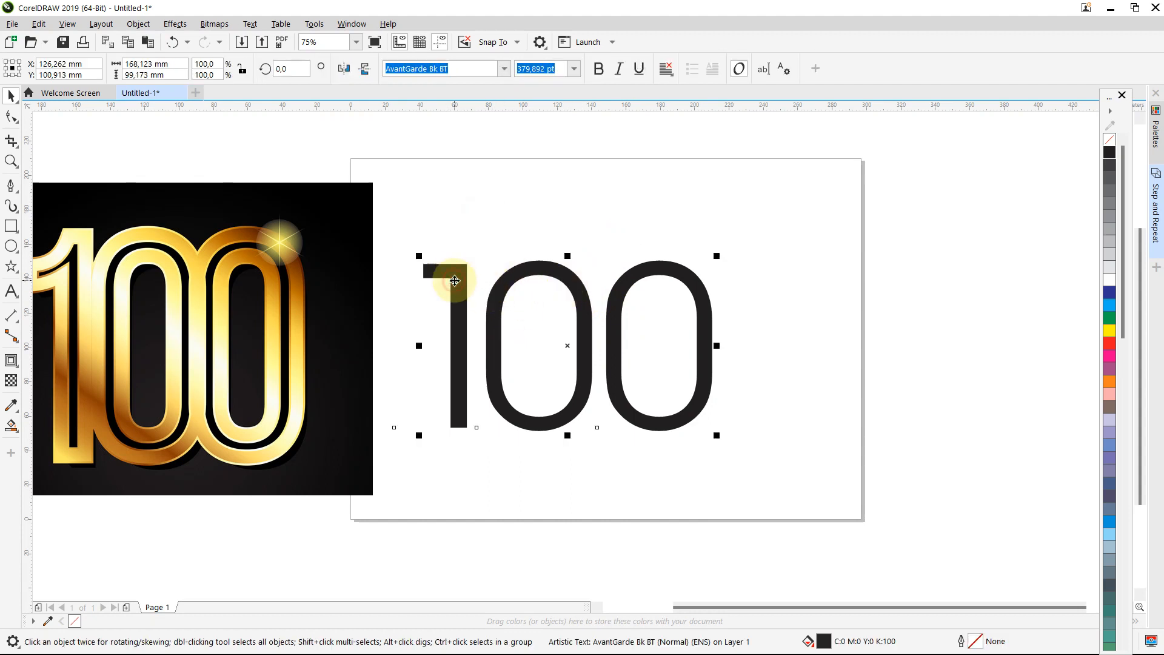
{"action": "left_click", "coordinate": [507, 208]}
{"action": "left_click", "coordinate": [452, 286]}
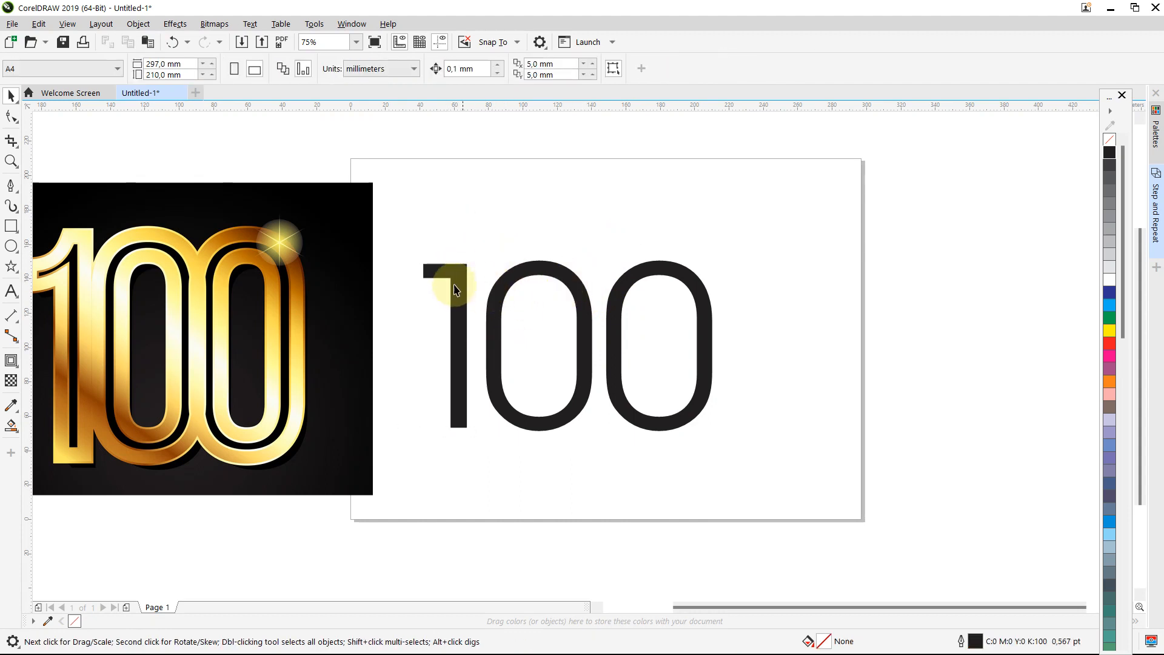
{"action": "left_click", "coordinate": [521, 277]}
{"action": "left_click", "coordinate": [615, 291]}
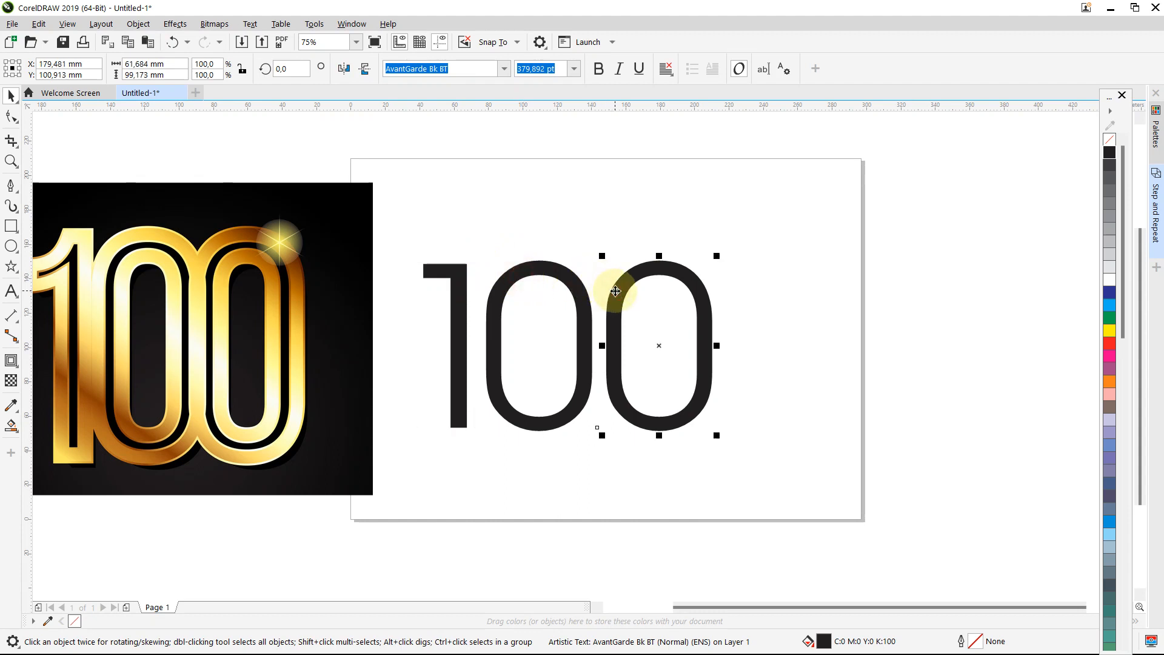
{"action": "key", "text": "Delete"}
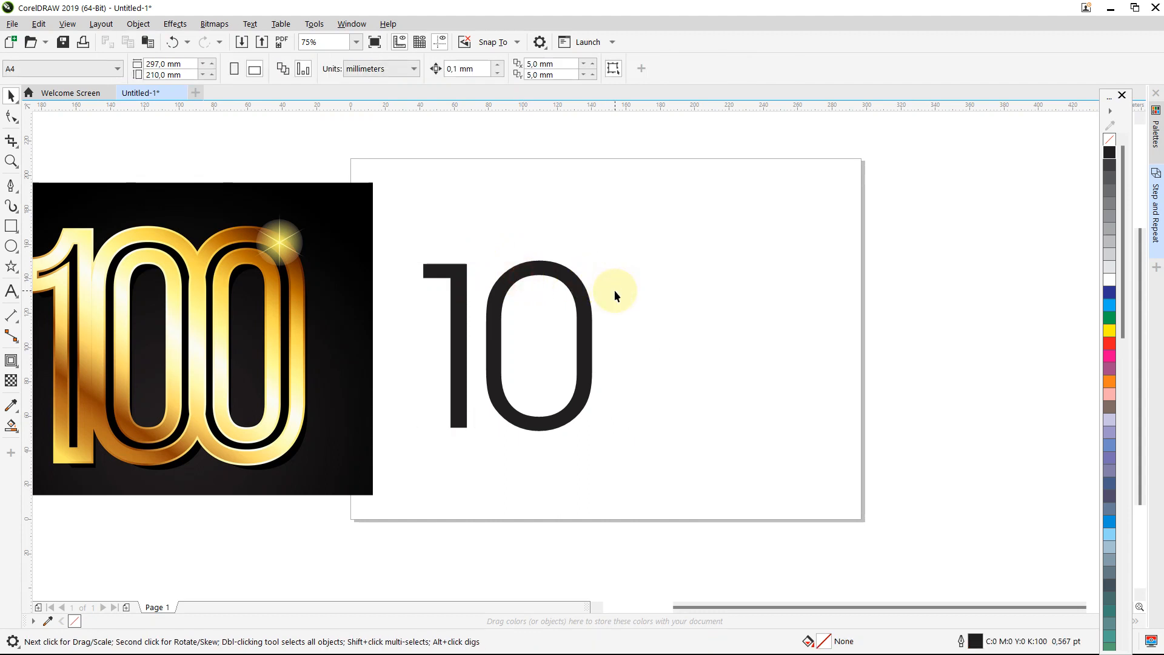
Try narrowing the remaining zero to about 37.5 mm wide, and undo the change
{"action": "left_click", "coordinate": [590, 323]}
{"action": "left_click_drag", "start_coordinate": [599, 340], "coordinate": [559, 357]}
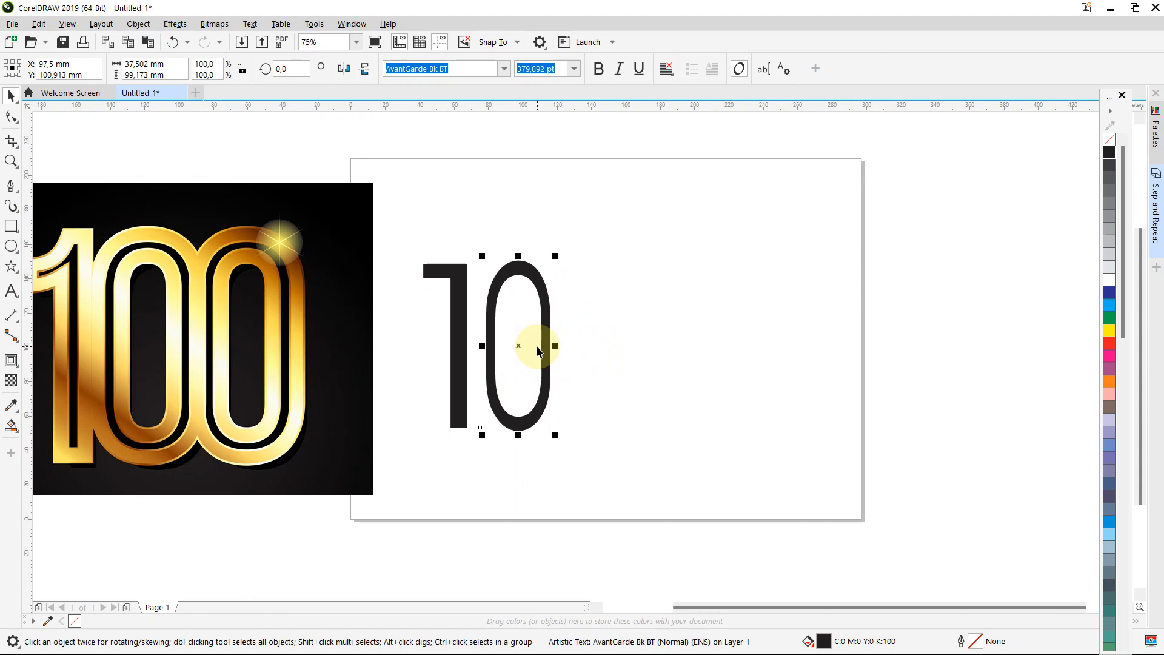
{"action": "key", "text": "ctrl+z"}
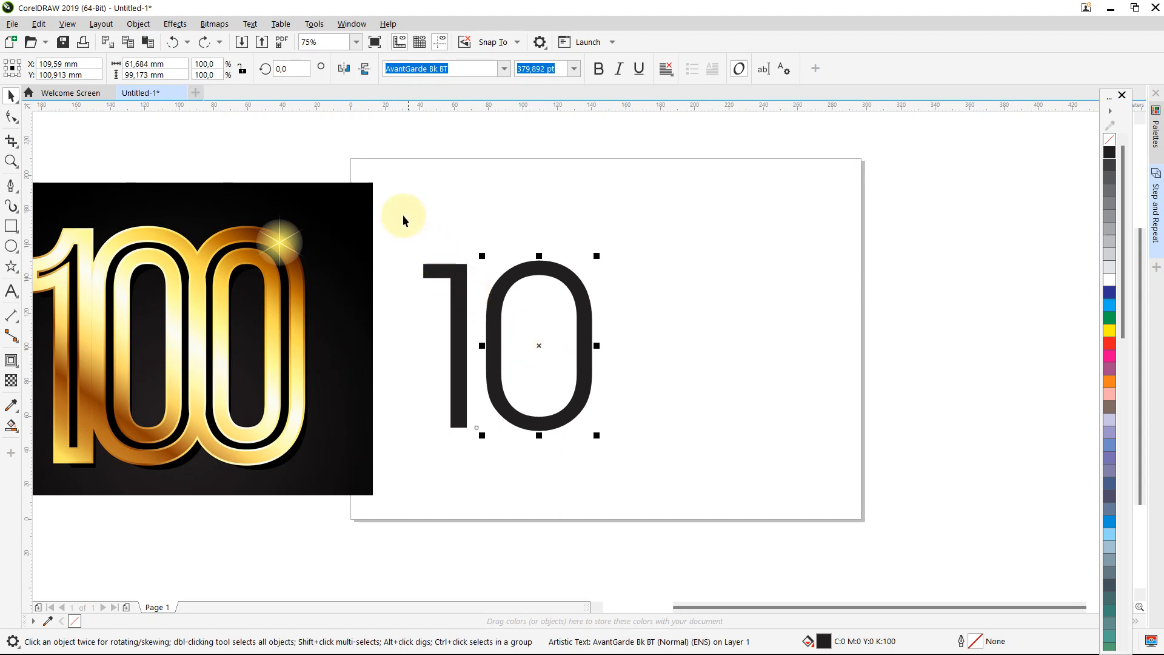
Draw a rectangle about 40 by 112.5 mm around the reference image's first inner zero and give it a red outline
{"action": "left_click_drag", "start_coordinate": [699, 603], "coordinate": [576, 606]}
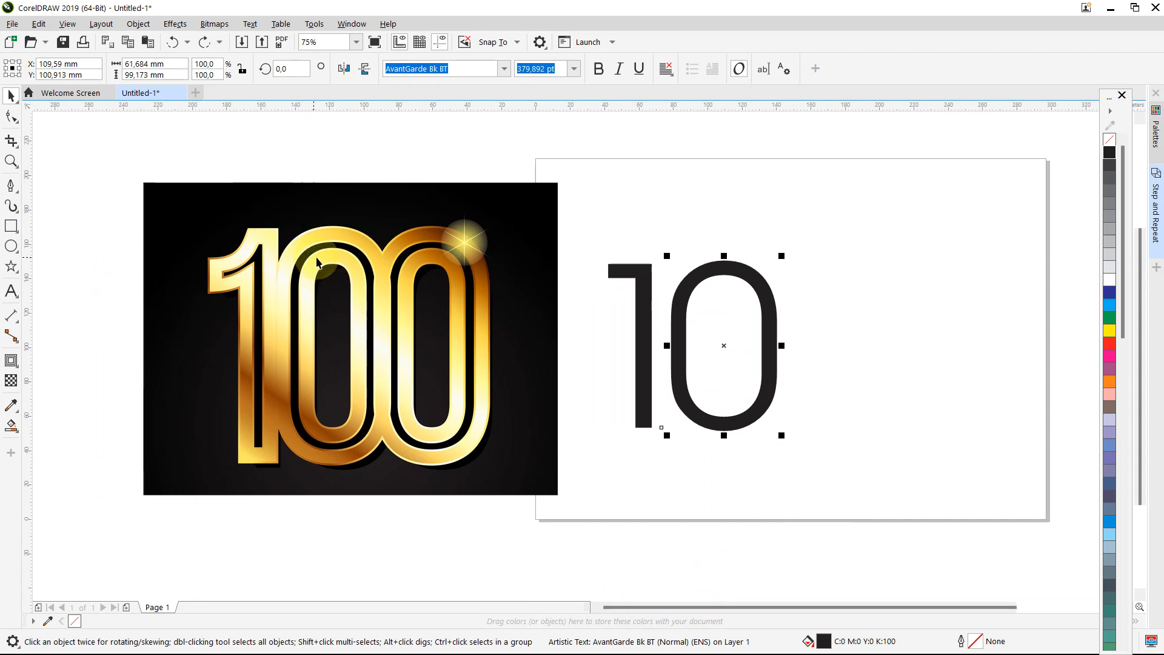
{"action": "left_click", "coordinate": [11, 226]}
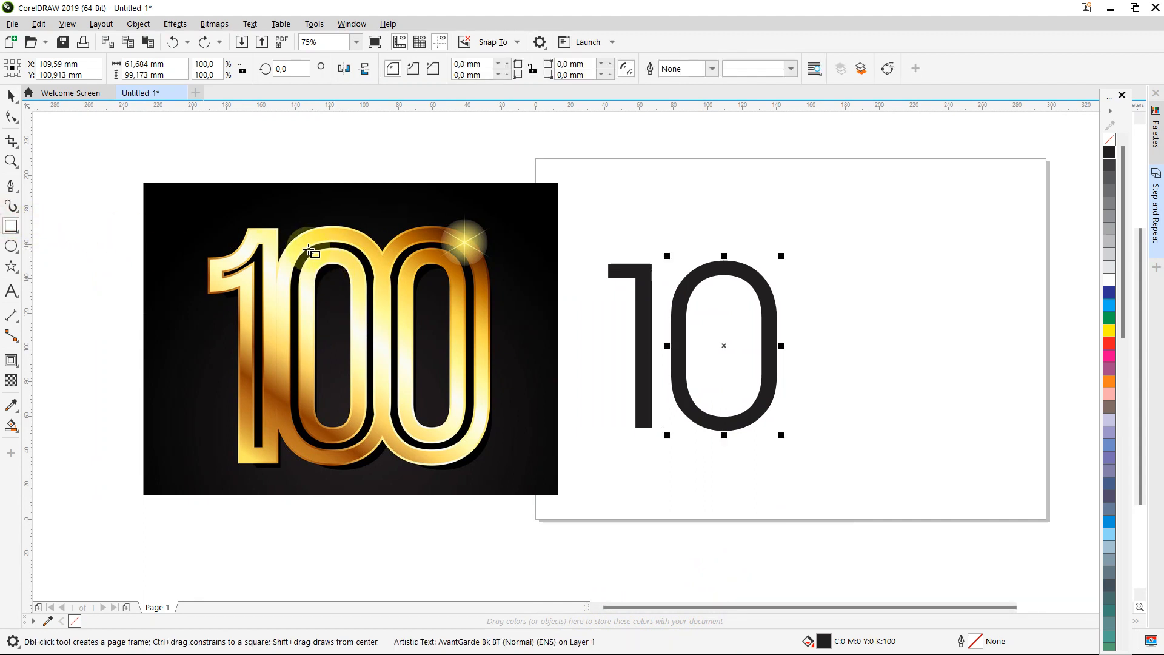
{"action": "left_click_drag", "start_coordinate": [296, 246], "coordinate": [367, 442]}
{"action": "scroll", "coordinate": [341, 386], "scroll_direction": "up", "scroll_amount": 2}
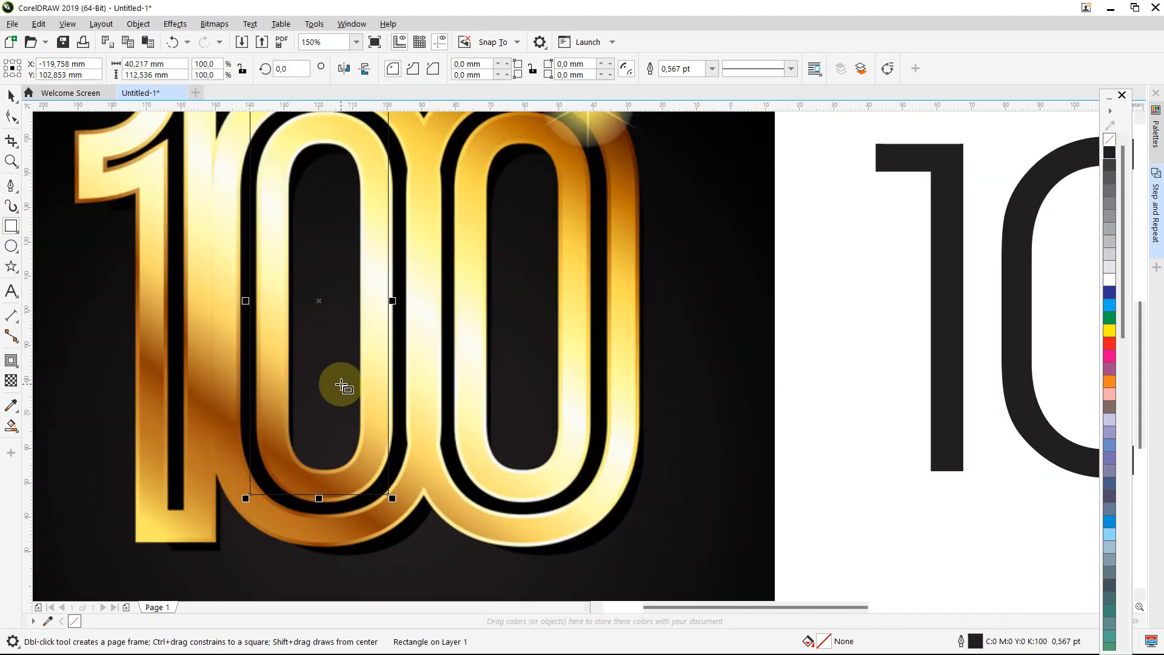
{"action": "right_click", "coordinate": [1108, 330]}
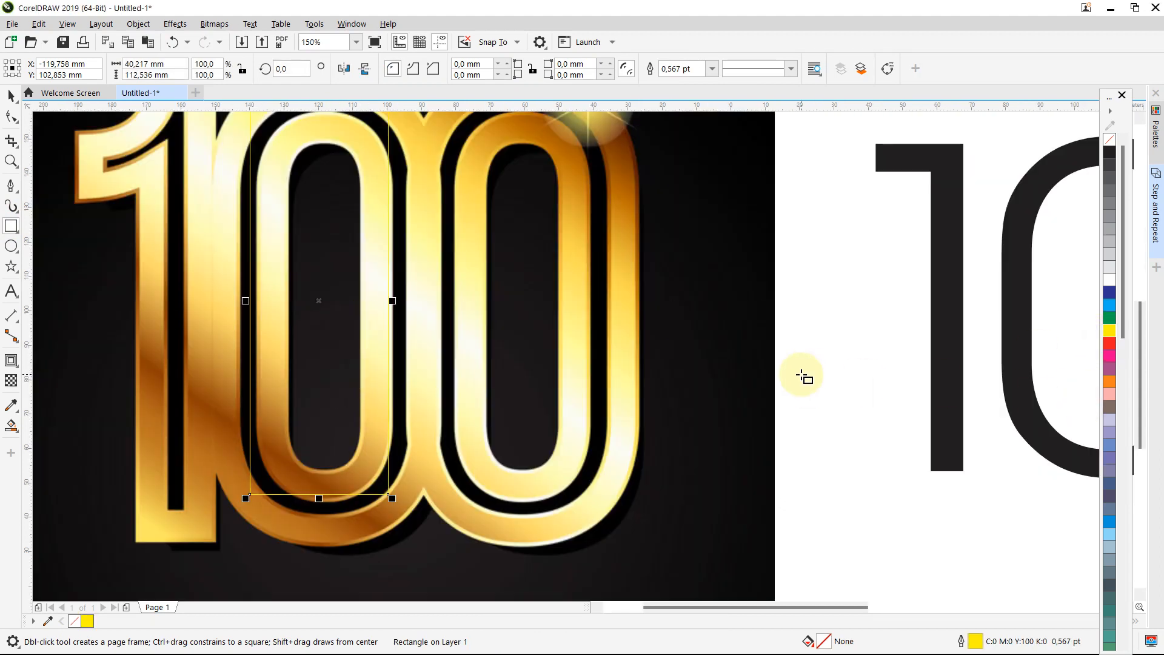
{"action": "right_click", "coordinate": [1110, 343]}
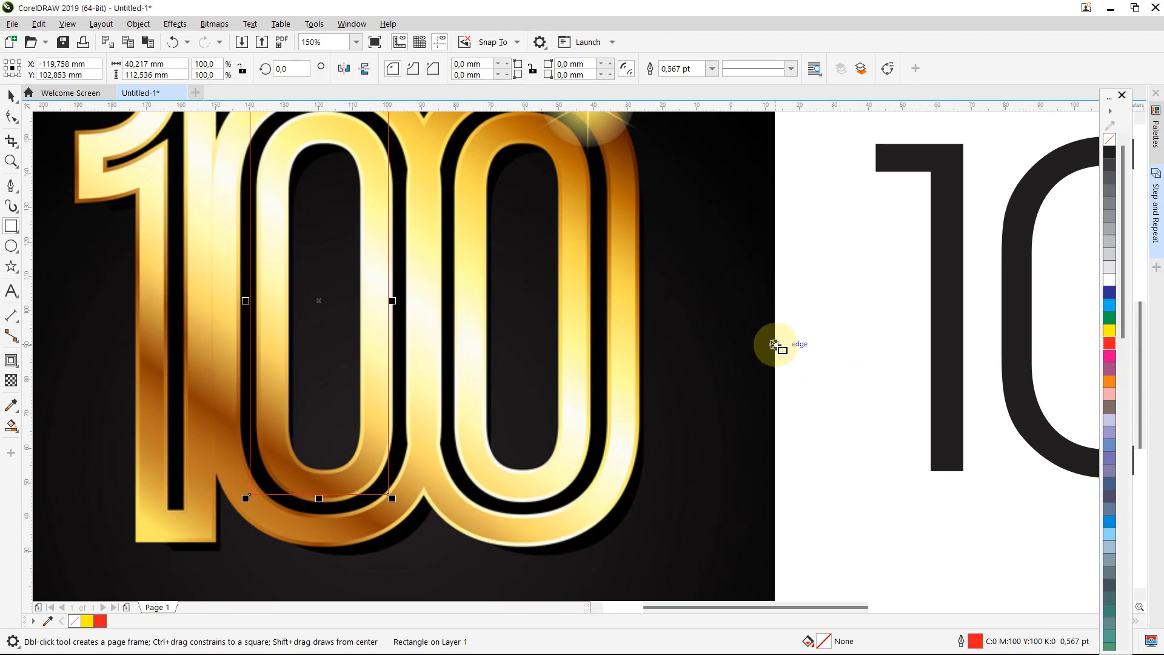
Adjust the red rectangle's two vertical sides to fit the inner zero, keeping it about 40.2 mm wide
{"action": "left_click", "coordinate": [11, 96]}
{"action": "key", "text": "F3"}
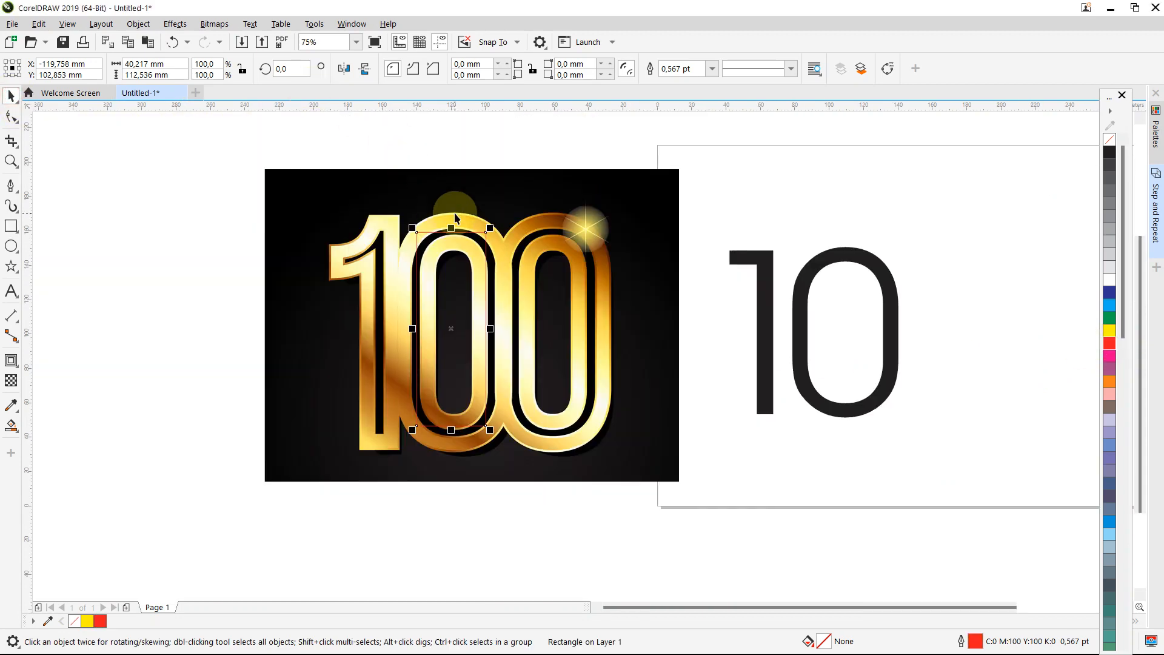
{"action": "scroll", "coordinate": [453, 212], "scroll_direction": "up", "scroll_amount": 2}
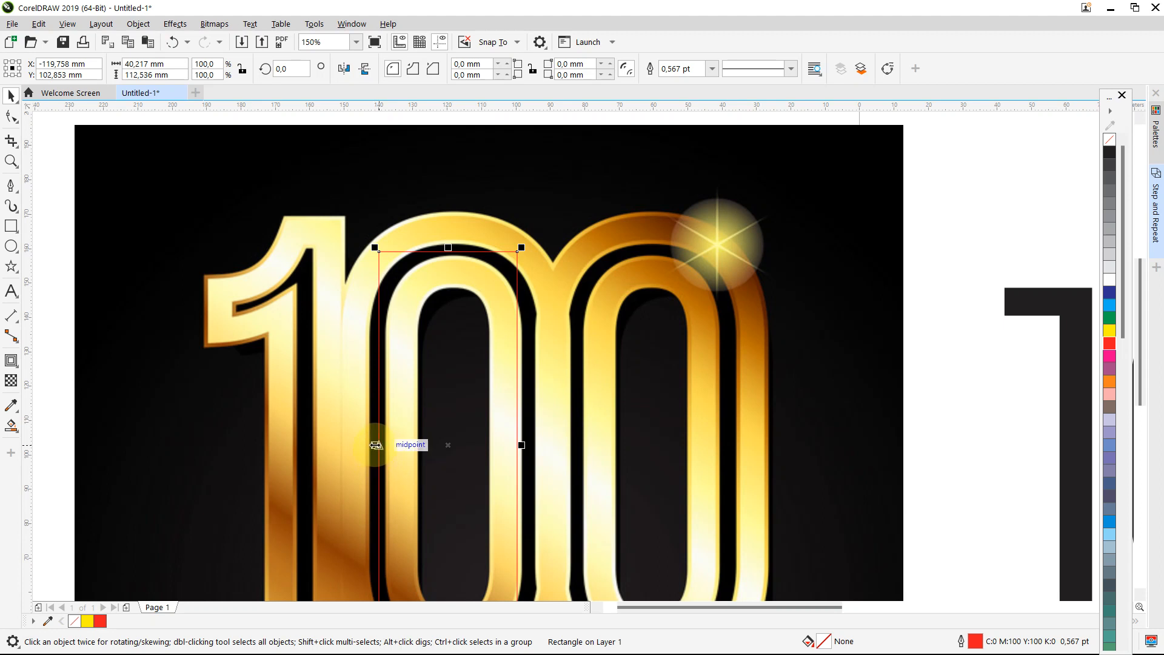
{"action": "left_click_drag", "start_coordinate": [376, 444], "coordinate": [380, 445]}
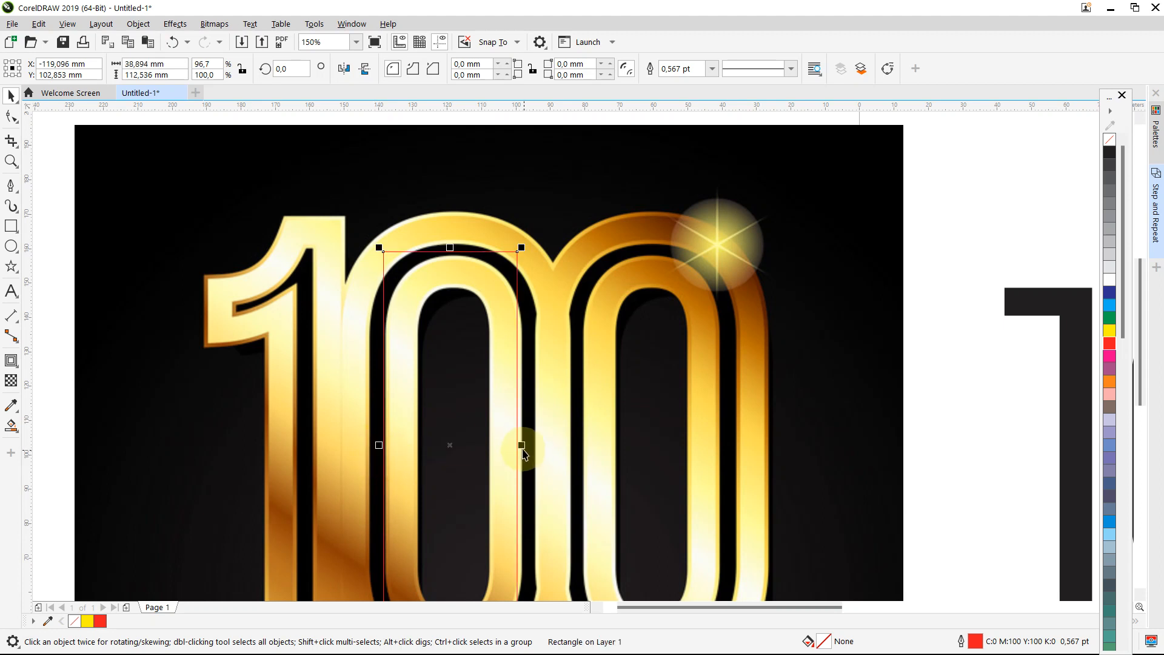
{"action": "left_click_drag", "start_coordinate": [523, 448], "coordinate": [525, 449]}
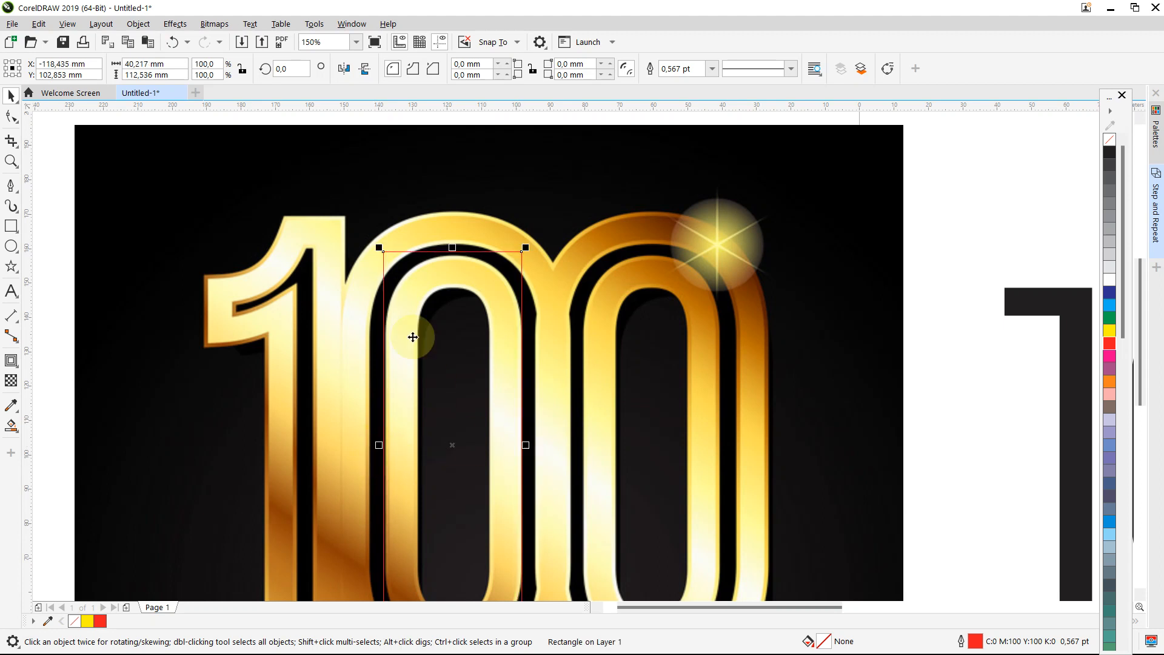
Round all corners of the red rectangle to a radius of about 18.8 mm with the Shape tool
{"action": "left_click", "coordinate": [10, 115]}
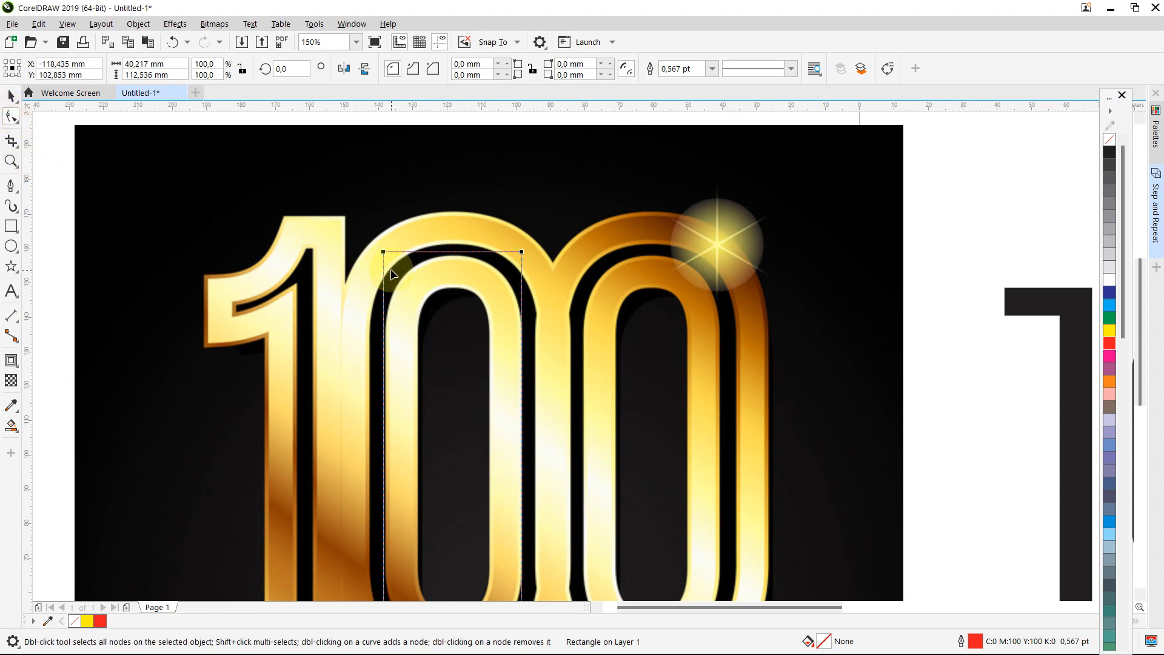
{"action": "mouse_move", "coordinate": [390, 293]}
{"action": "left_mouse_down"}
{"action": "mouse_move", "coordinate": [391, 333]}
{"action": "mouse_move", "coordinate": [391, 315]}
{"action": "left_mouse_up"}
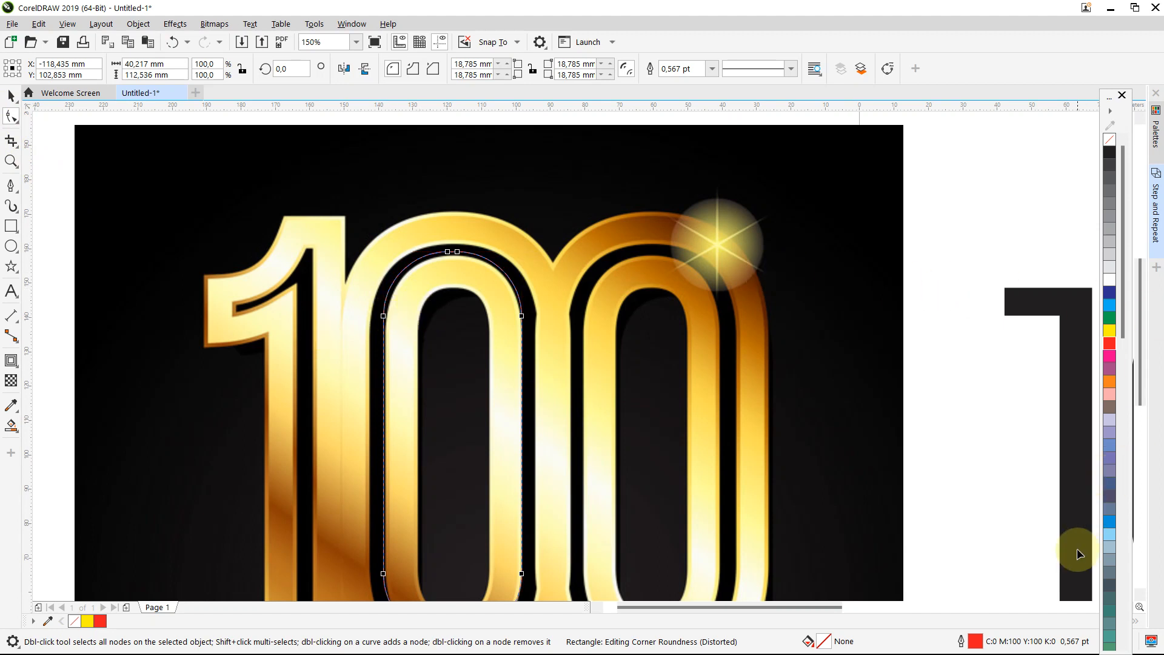
{"action": "scroll", "coordinate": [831, 438], "scroll_direction": "down", "scroll_amount": 2}
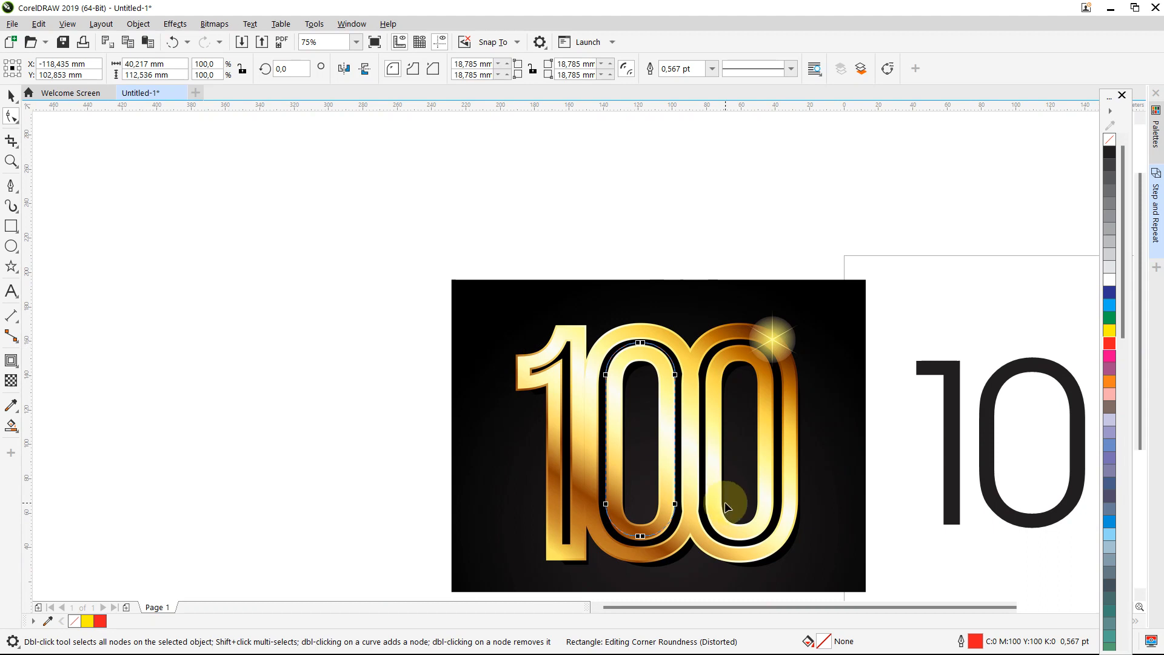
{"action": "scroll", "coordinate": [688, 498], "scroll_direction": "up", "scroll_amount": 2}
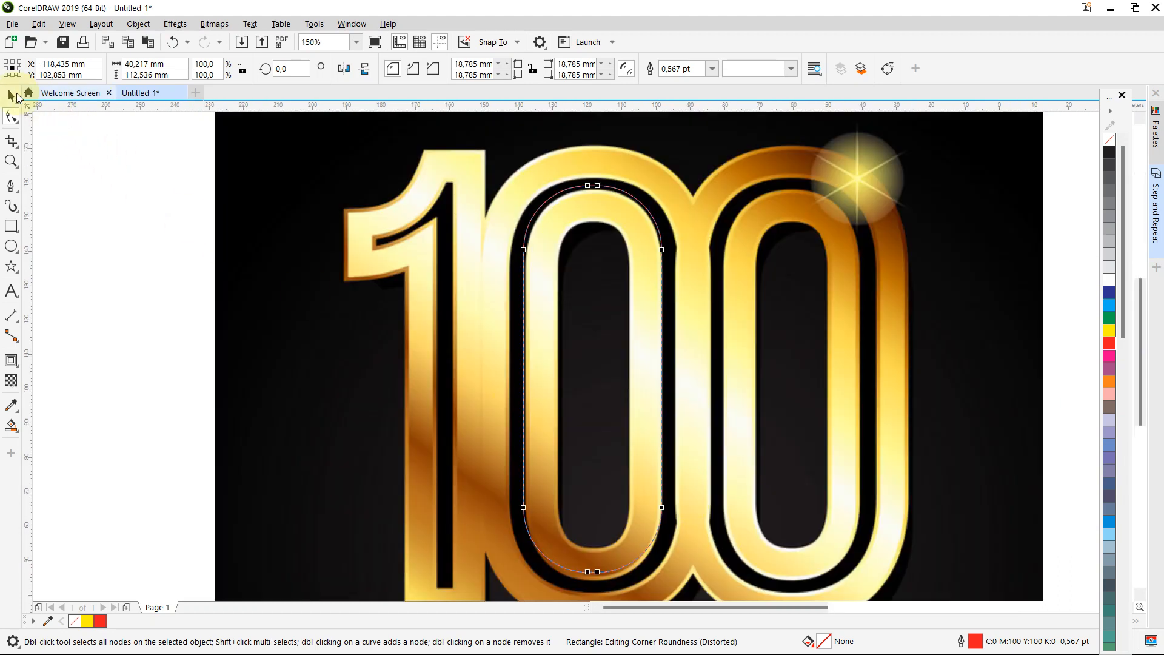
Nudge the rounded rectangle down about 1.1 mm to align it with the inner zero of the reference
{"action": "left_click", "coordinate": [11, 95]}
{"action": "key", "text": "Down"}
{"action": "key", "text": "Down"}
{"action": "key", "text": "Down"}
{"action": "key", "text": "Down"}
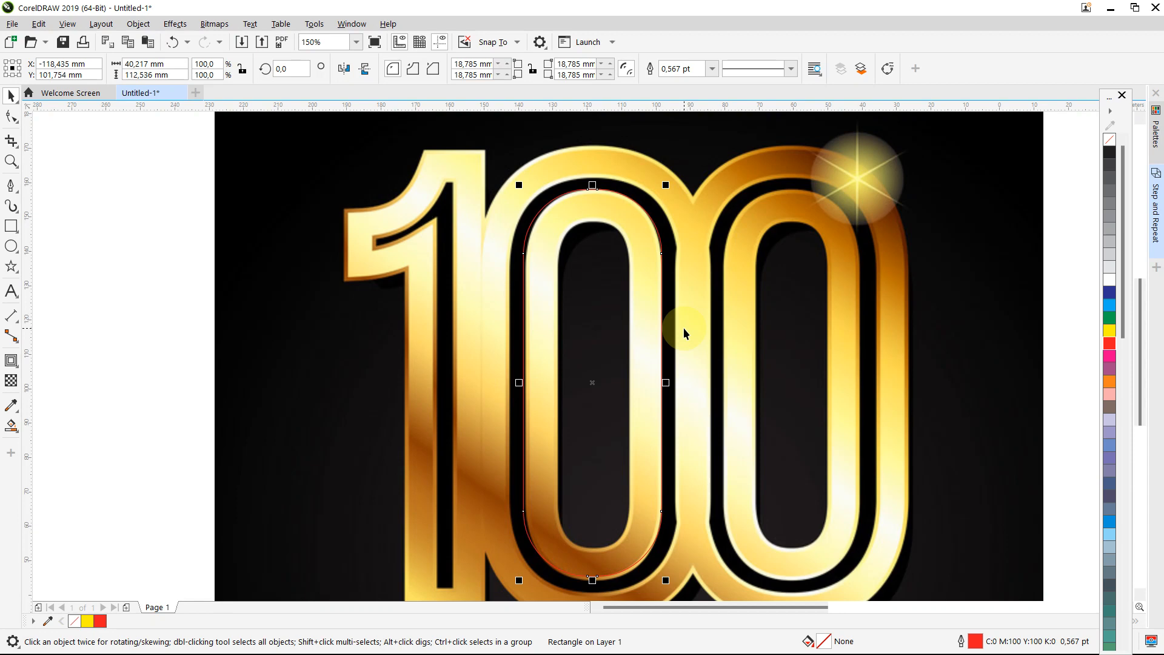
Draw a rectangle about 15.7 by 115 mm over the stem of the reference's 1 and give it a red outline
{"action": "scroll", "coordinate": [683, 327], "scroll_direction": "down", "scroll_amount": 2}
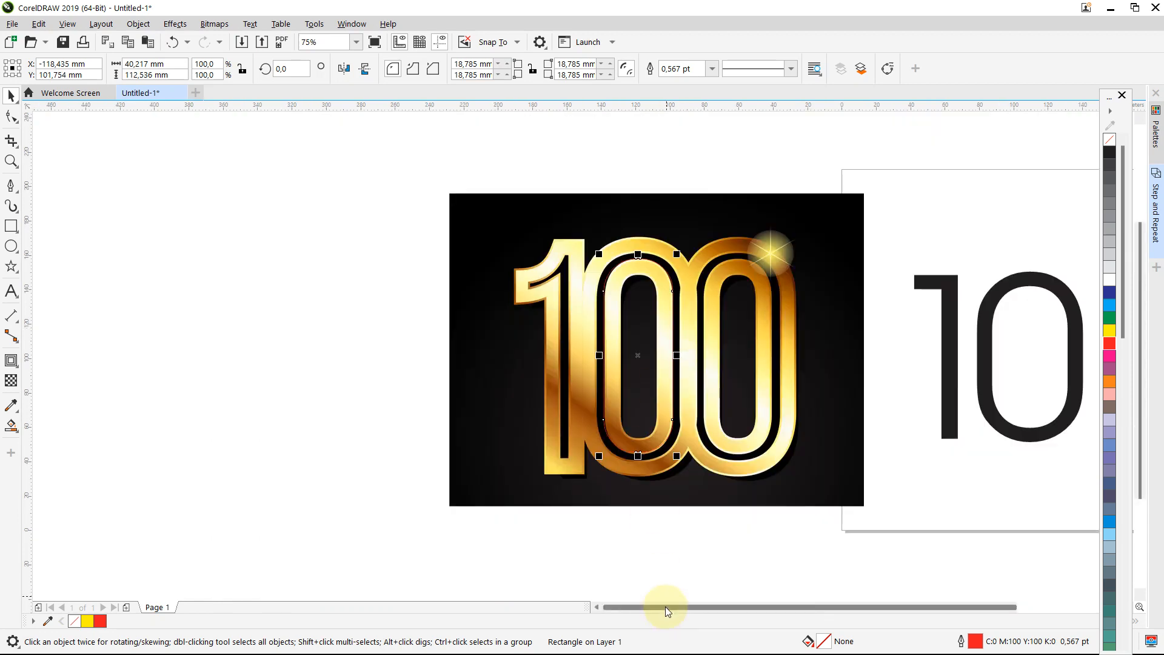
{"action": "mouse_move", "coordinate": [664, 606]}
{"action": "left_mouse_down"}
{"action": "mouse_move", "coordinate": [682, 609]}
{"action": "mouse_move", "coordinate": [647, 609]}
{"action": "left_mouse_up"}
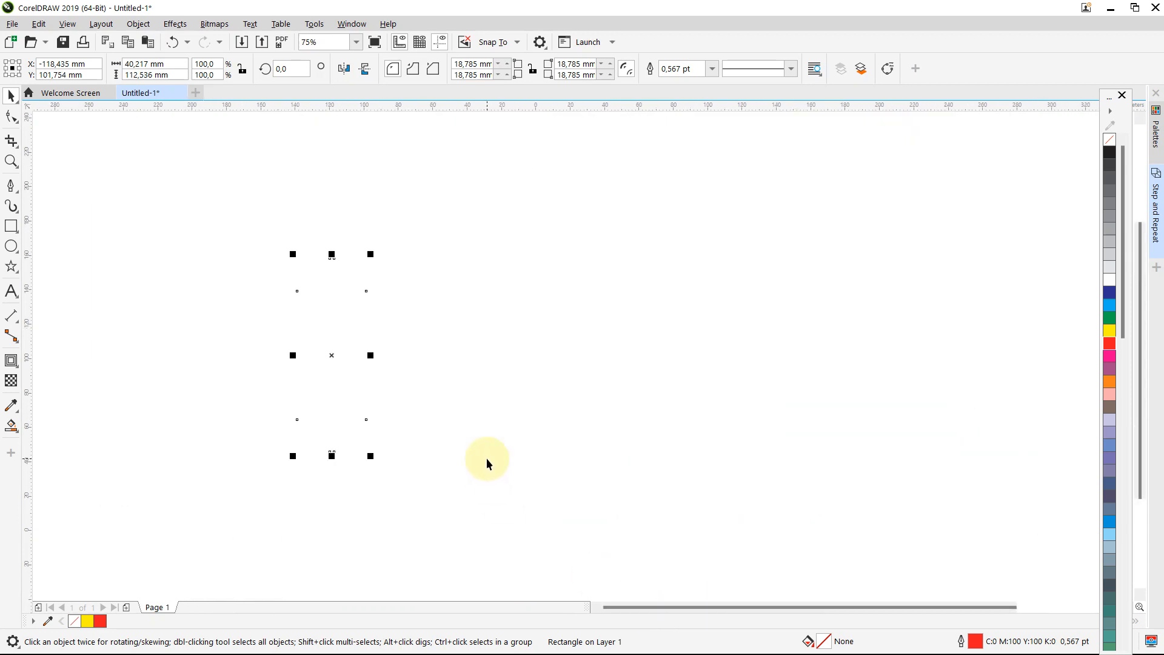
{"action": "scroll", "coordinate": [487, 457], "scroll_direction": "down", "scroll_amount": 2}
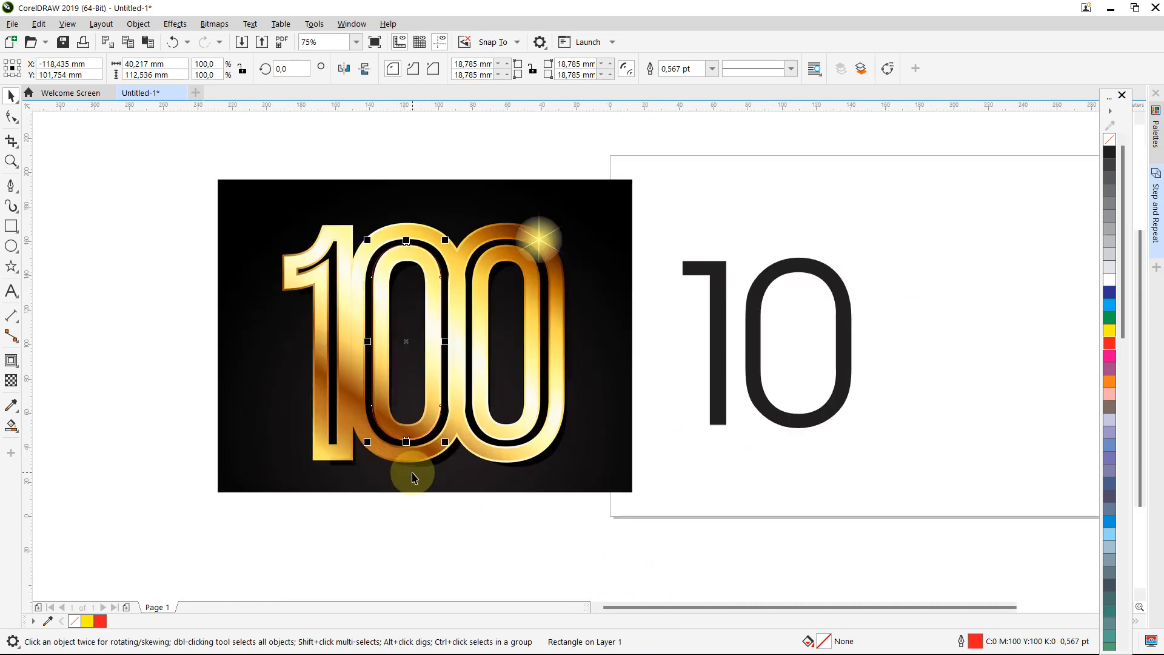
{"action": "scroll", "coordinate": [390, 442], "scroll_direction": "up", "scroll_amount": 2}
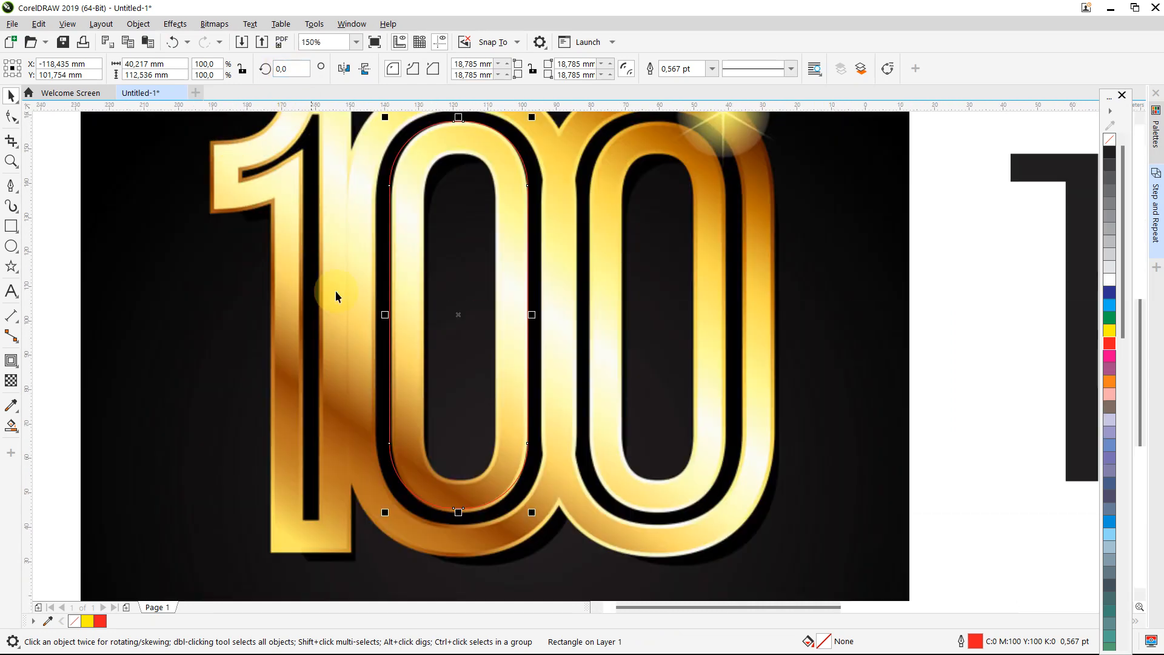
{"action": "scroll", "coordinate": [336, 290], "scroll_direction": "down", "scroll_amount": 1}
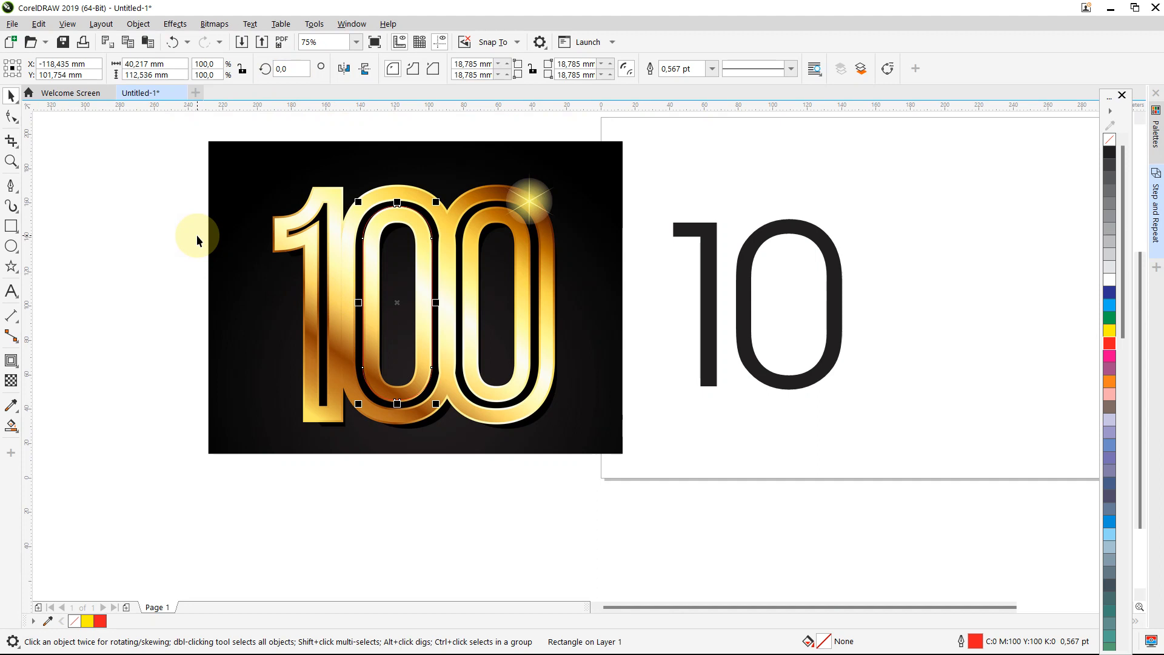
{"action": "scroll", "coordinate": [196, 234], "scroll_direction": "up", "scroll_amount": 1}
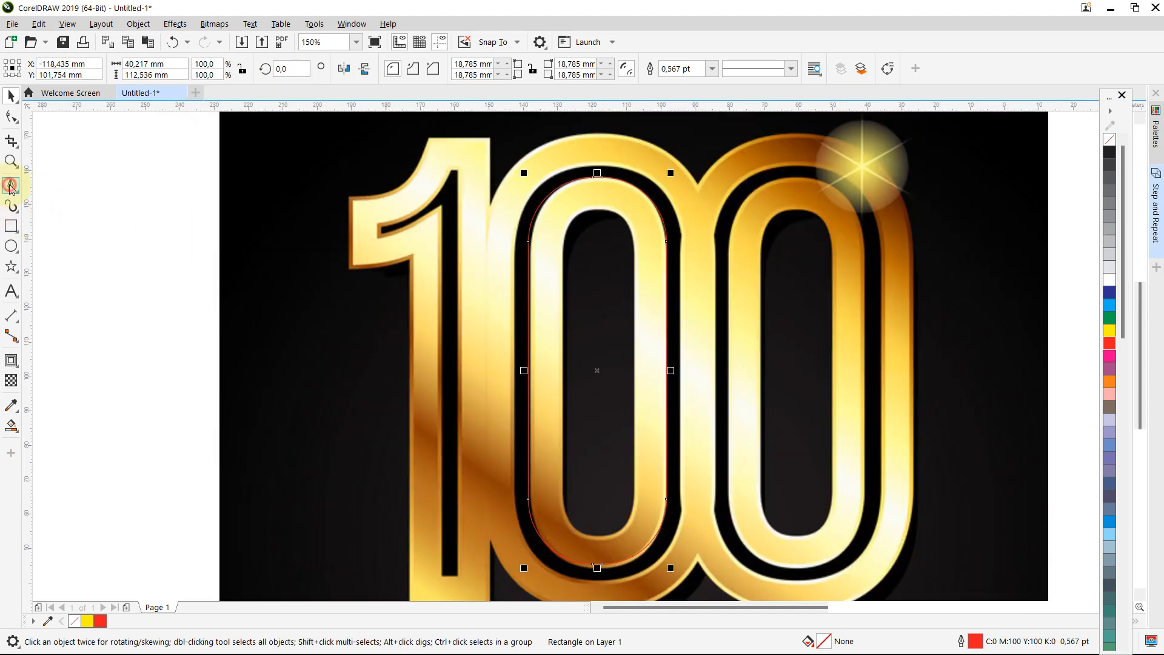
{"action": "left_click", "coordinate": [10, 185]}
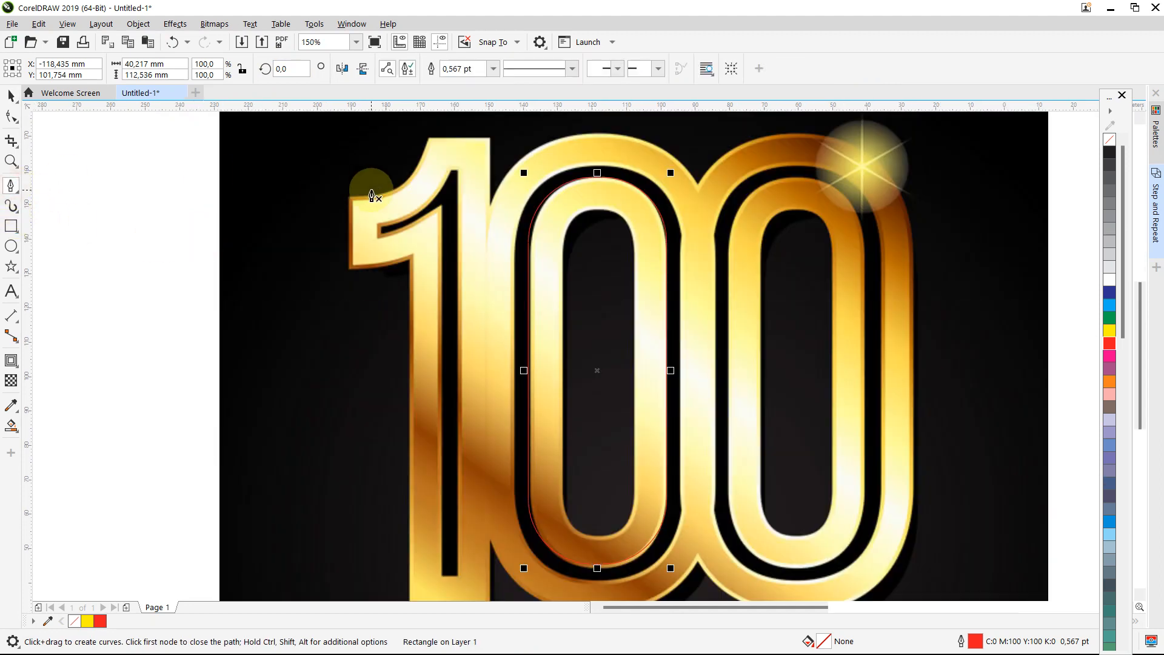
{"action": "left_click", "coordinate": [10, 226]}
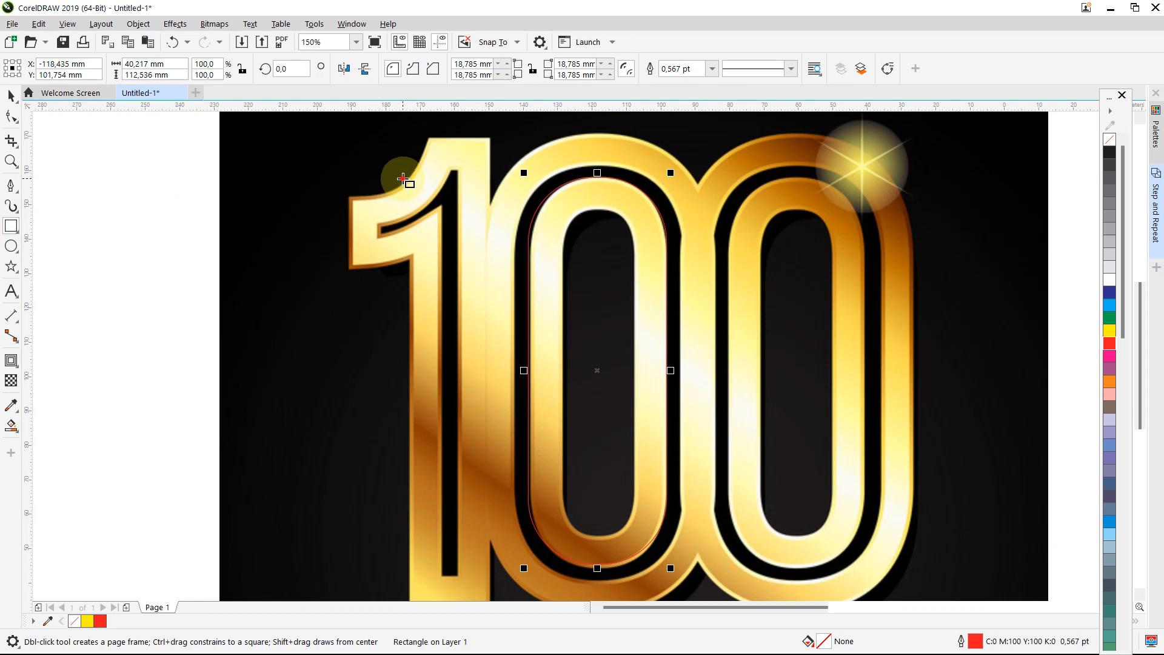
{"action": "left_click_drag", "start_coordinate": [404, 179], "coordinate": [460, 577]}
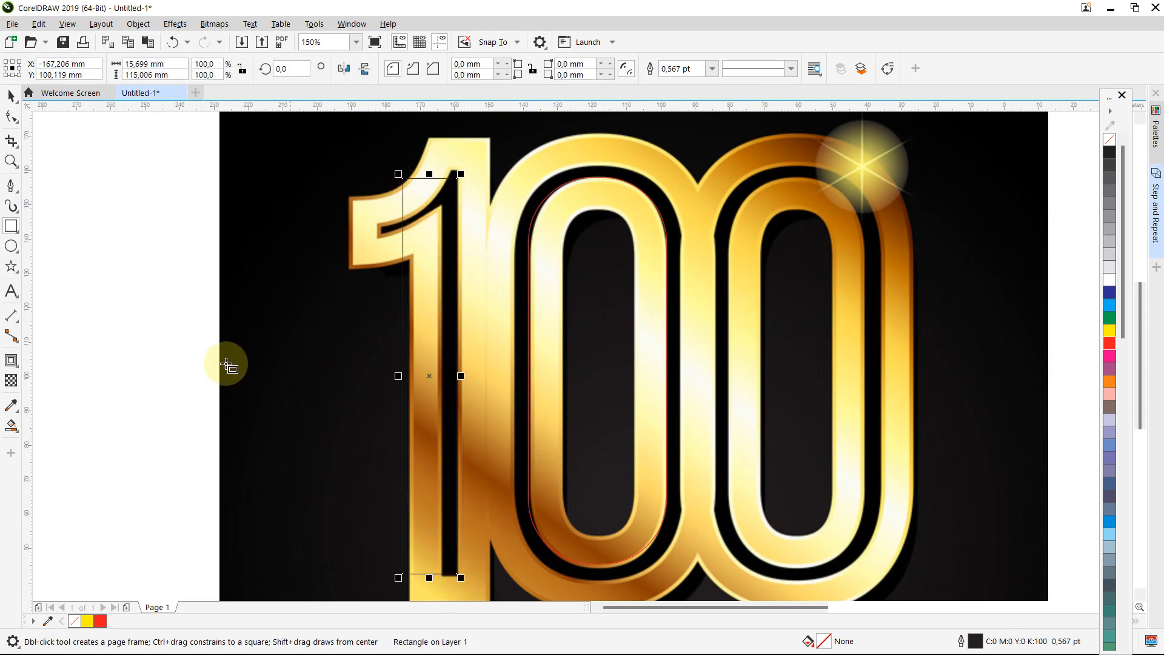
{"action": "right_click", "coordinate": [100, 621]}
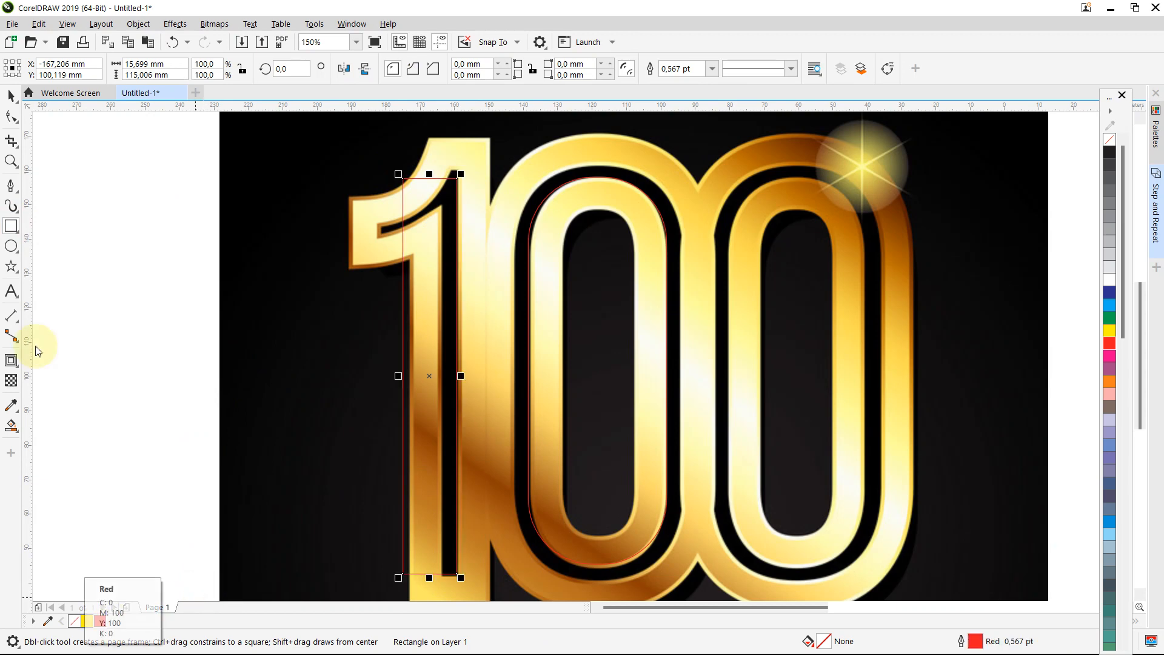
Widen the rectangle over the 1 leftward to about 25 mm, and convert it to curves for node editing
{"action": "left_click", "coordinate": [12, 117]}
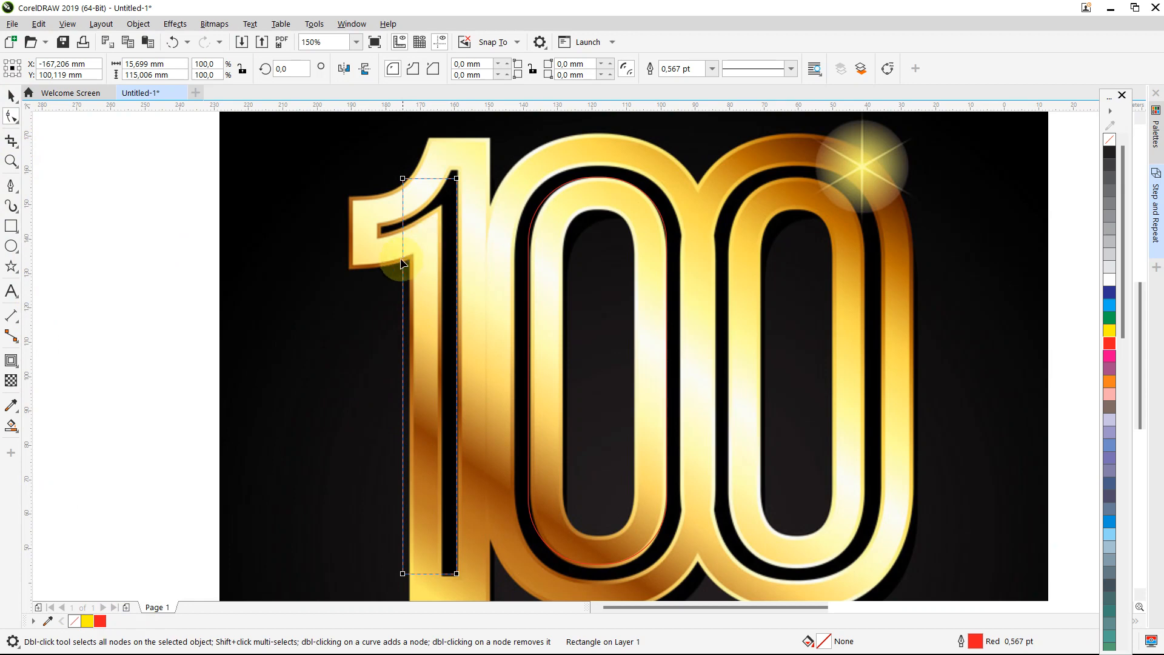
{"action": "left_click", "coordinate": [12, 97]}
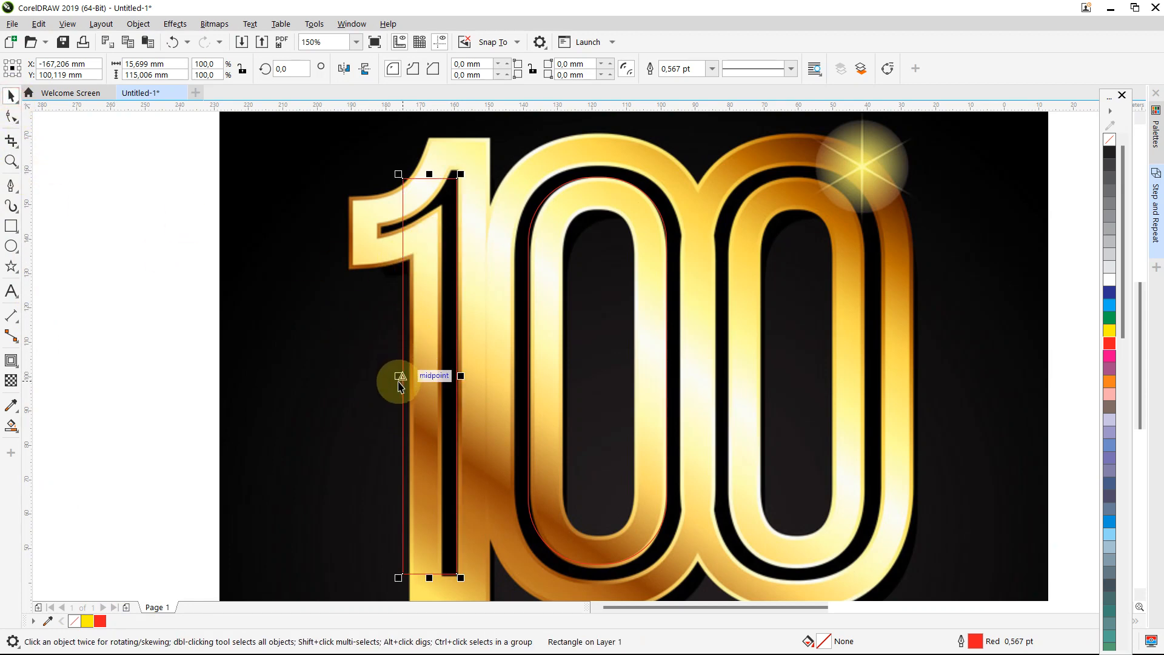
{"action": "left_click_drag", "start_coordinate": [395, 376], "coordinate": [365, 378]}
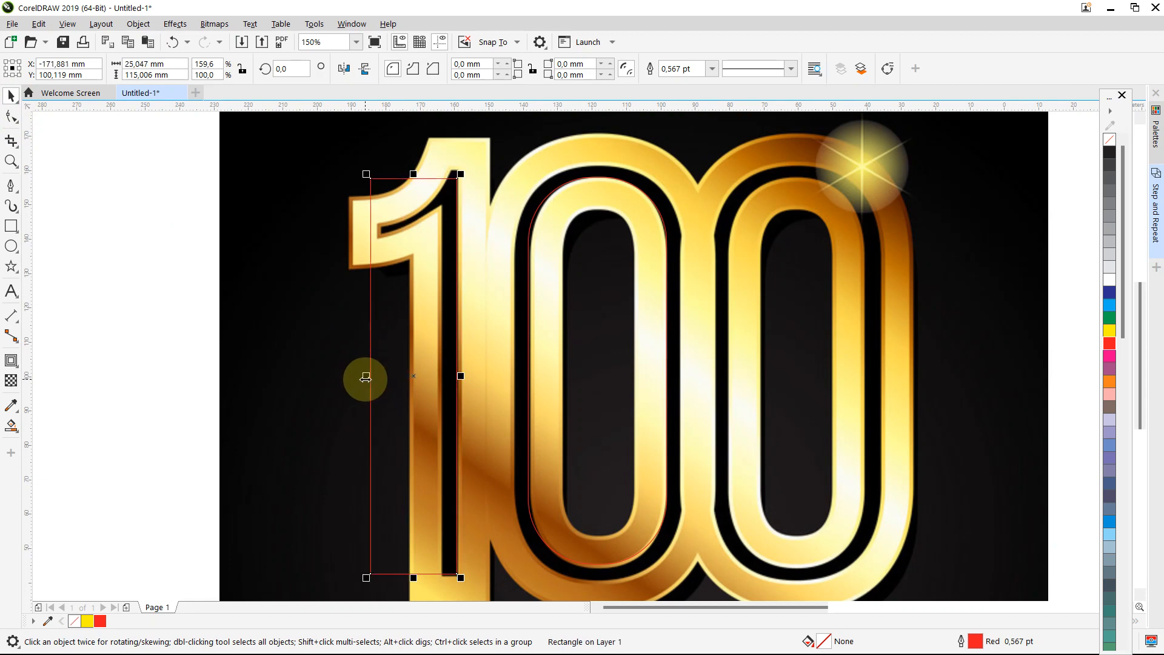
{"action": "key", "text": "ctrl+q"}
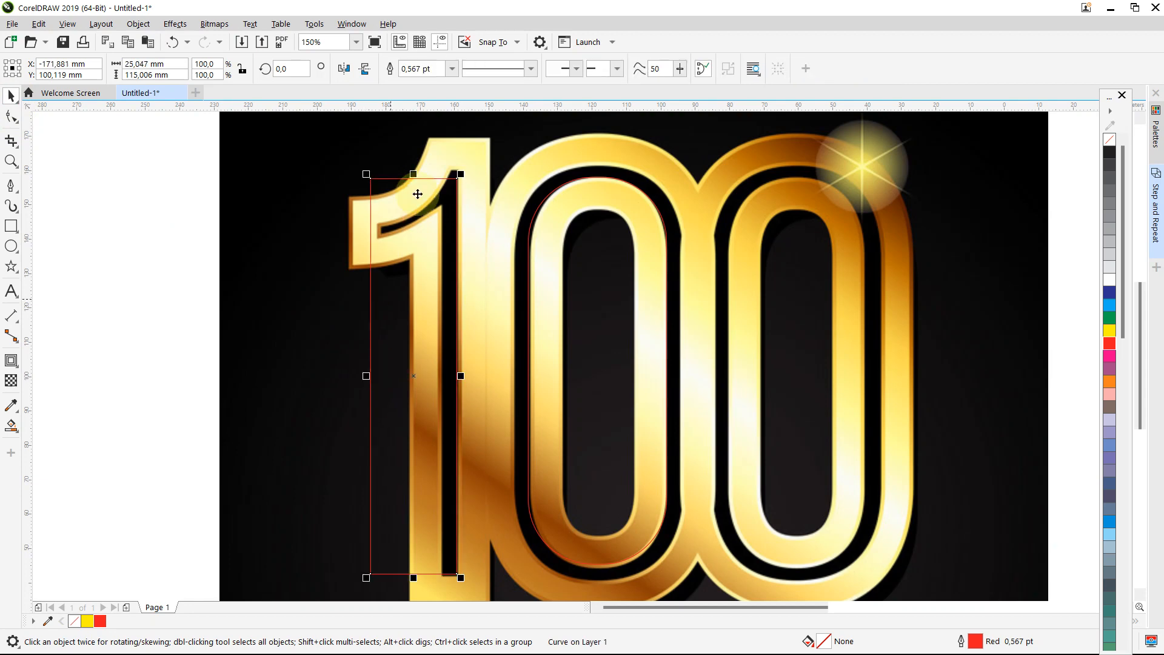
{"action": "key", "text": "F10"}
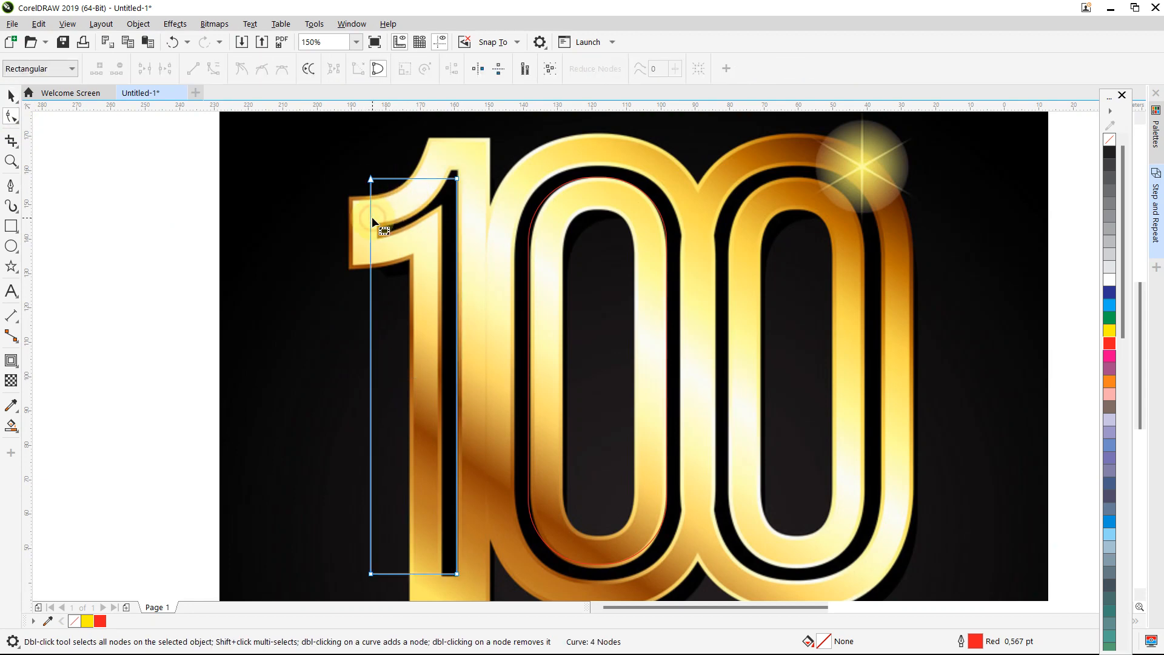
Break the rectangle over the 1 apart at its upper-left corner and delete the loose nodes, leaving only its top and right sides
{"action": "right_click", "coordinate": [372, 179]}
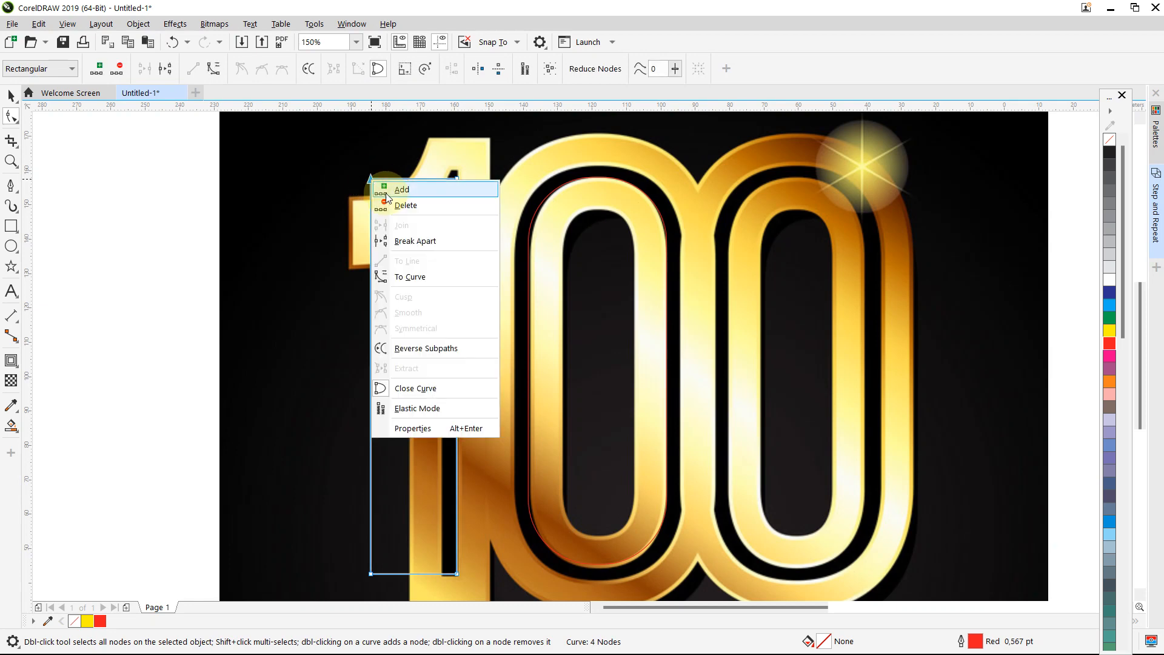
{"action": "left_click", "coordinate": [406, 241]}
{"action": "left_click", "coordinate": [366, 181]}
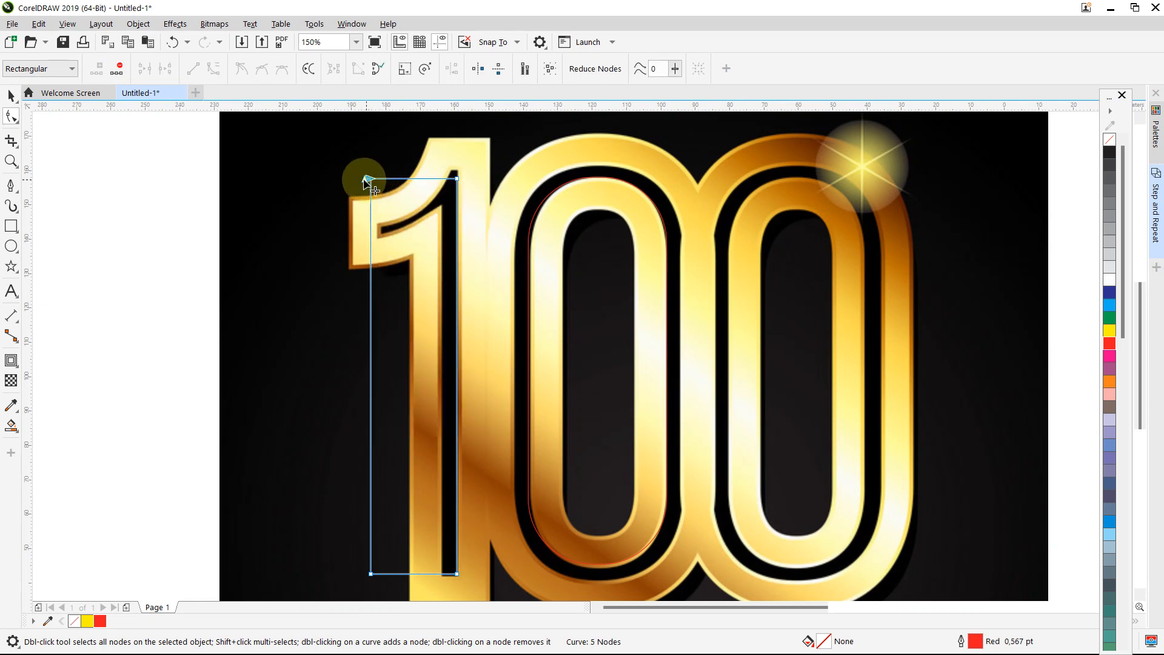
{"action": "key", "text": "Delete"}
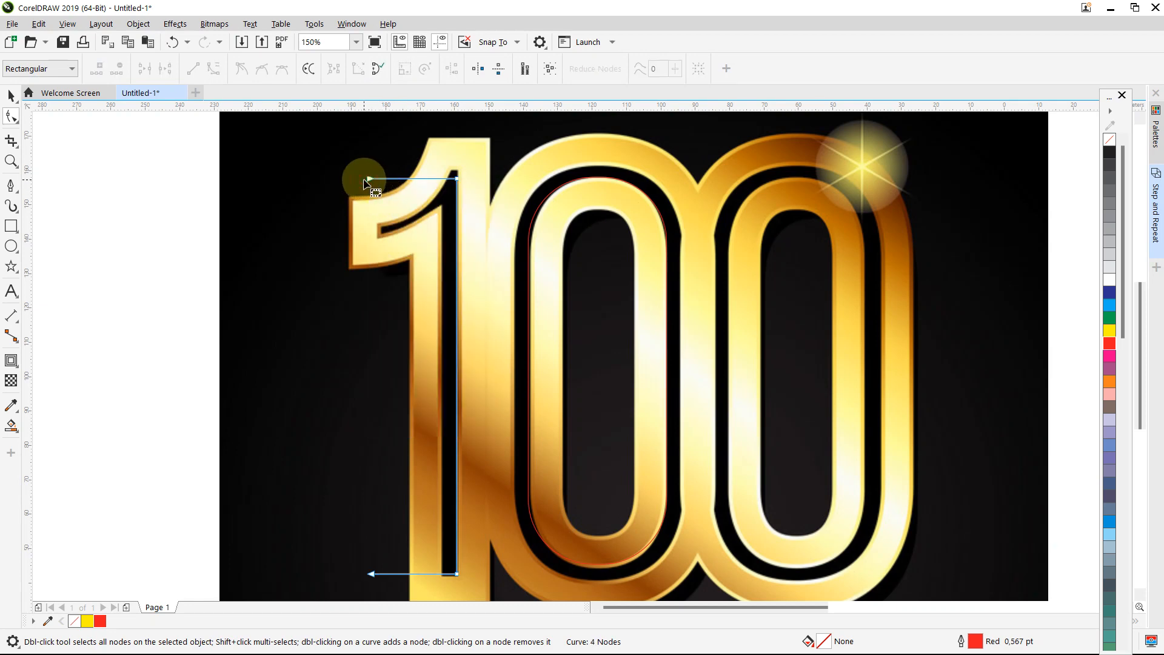
{"action": "left_click", "coordinate": [370, 573]}
{"action": "key", "text": "Delete"}
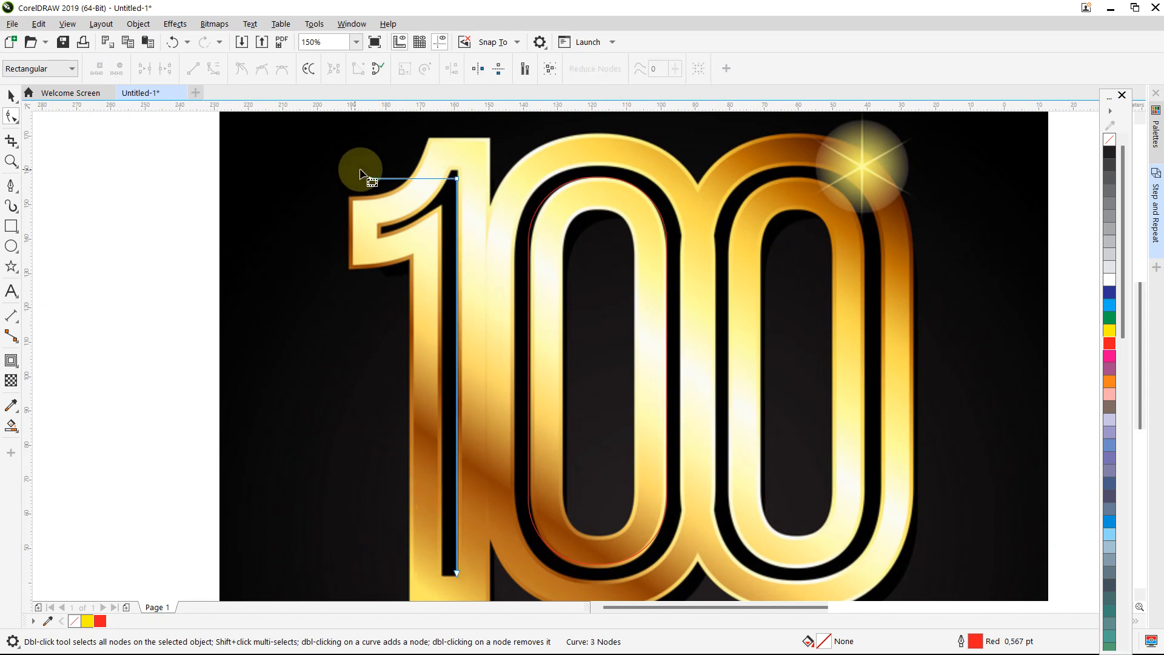
Move the top line's free end to the tip of the 1's flag, convert the segment to a curve and bend it along the flag
{"action": "left_click", "coordinate": [370, 180]}
{"action": "left_click_drag", "start_coordinate": [370, 180], "coordinate": [379, 227]}
{"action": "left_click", "coordinate": [418, 202]}
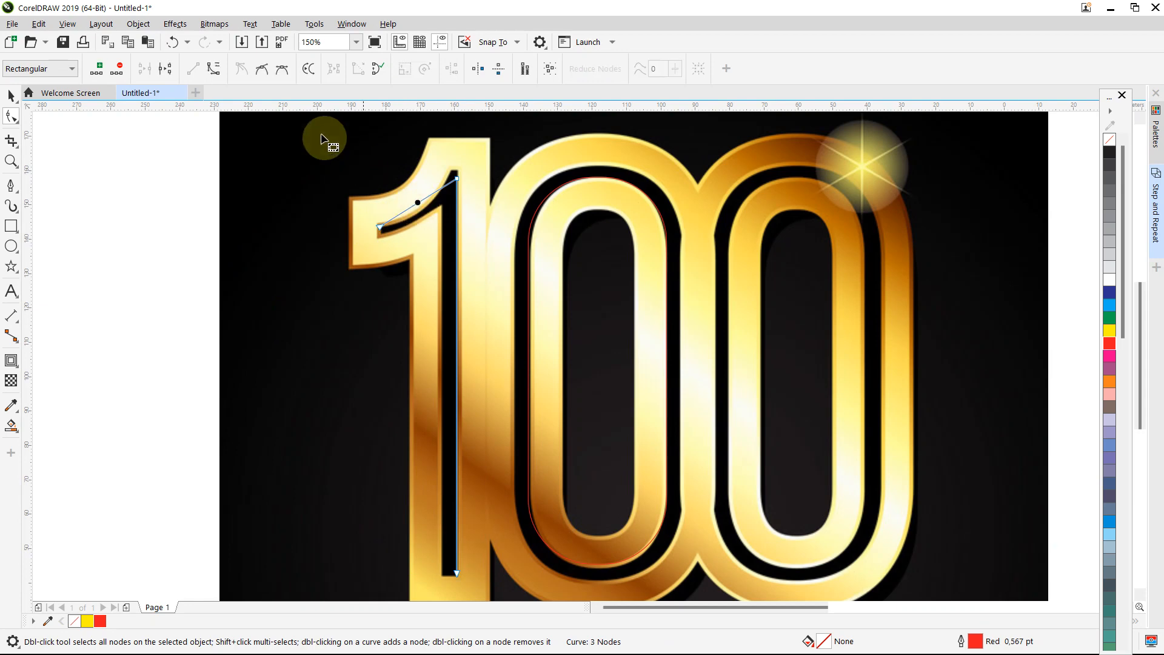
{"action": "left_click", "coordinate": [213, 69]}
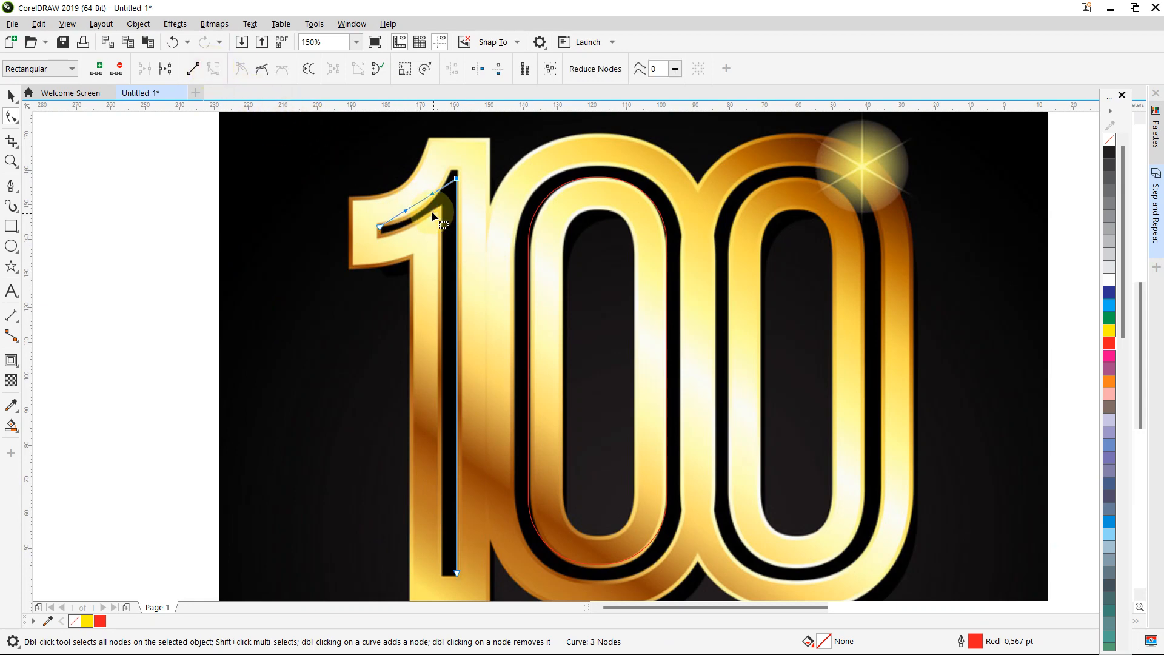
{"action": "left_click", "coordinate": [418, 203]}
{"action": "left_click_drag", "start_coordinate": [418, 203], "coordinate": [421, 214]}
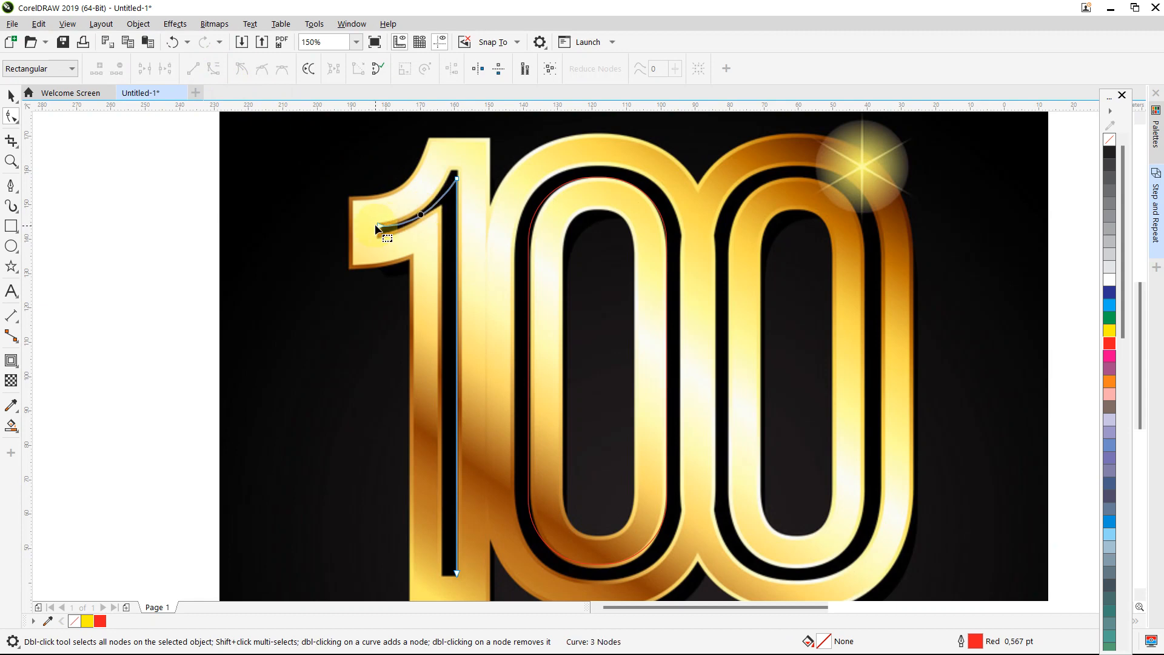
Lower the flag's end node to the middle of the dark slot and adjust its curve handle to follow the slot
{"action": "scroll", "coordinate": [374, 224], "scroll_direction": "up", "scroll_amount": 3}
{"action": "left_click", "coordinate": [385, 227]}
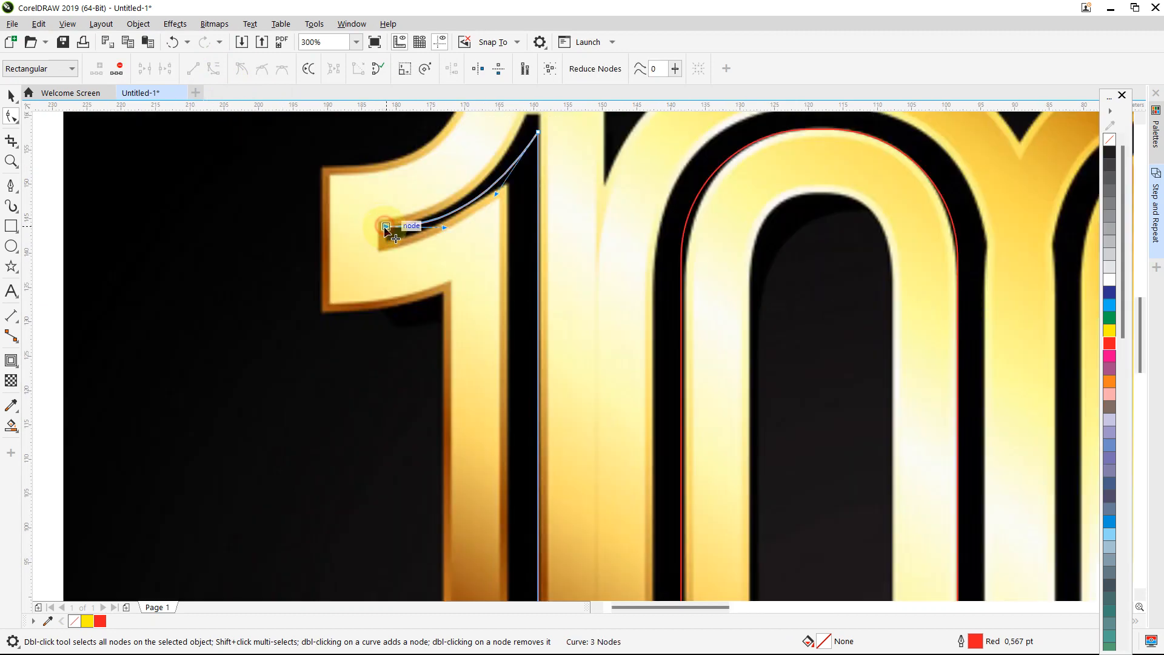
{"action": "left_click_drag", "start_coordinate": [385, 229], "coordinate": [444, 229]}
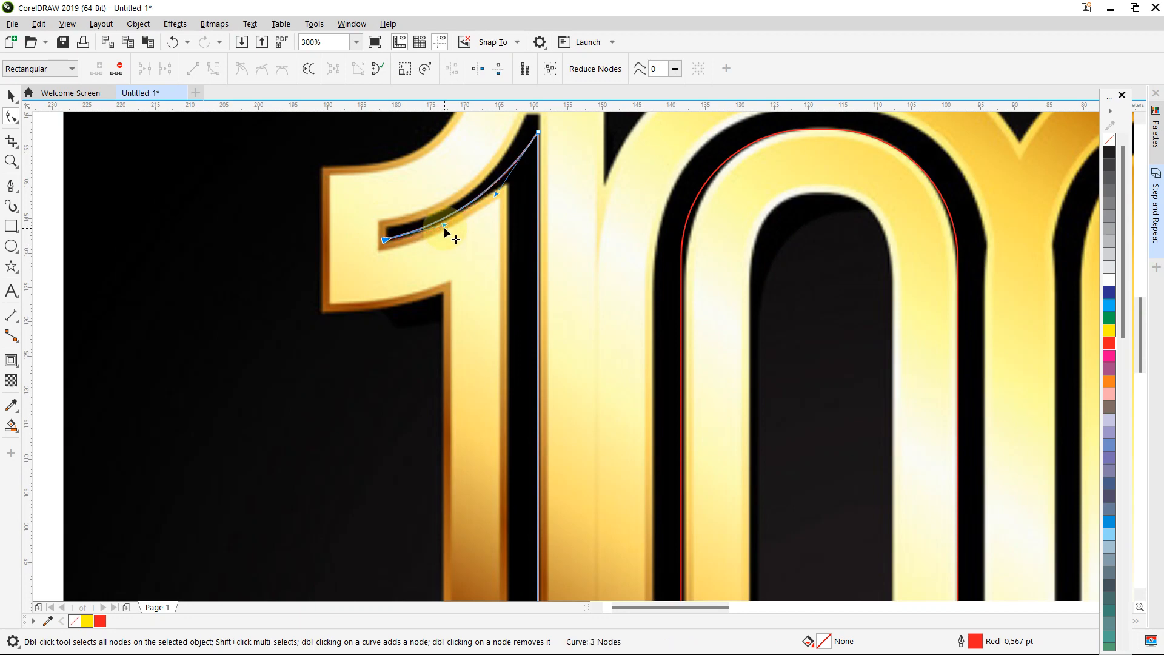
{"action": "scroll", "coordinate": [445, 231], "scroll_direction": "up", "scroll_amount": 5}
{"action": "scroll", "coordinate": [445, 232], "scroll_direction": "down", "scroll_amount": 10}
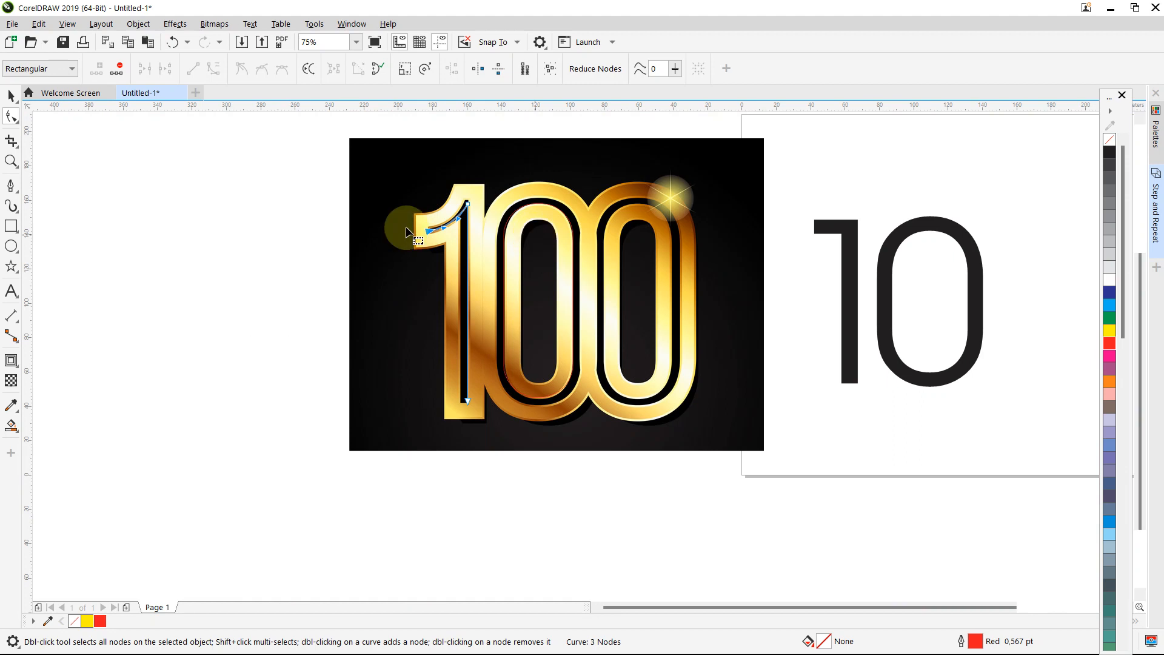
Move the reference bitmap left, clear of the traced 1 and zero
{"action": "left_click", "coordinate": [12, 95]}
{"action": "left_click_drag", "start_coordinate": [403, 186], "coordinate": [101, 211]}
{"action": "left_click_drag", "start_coordinate": [304, 279], "coordinate": [250, 278]}
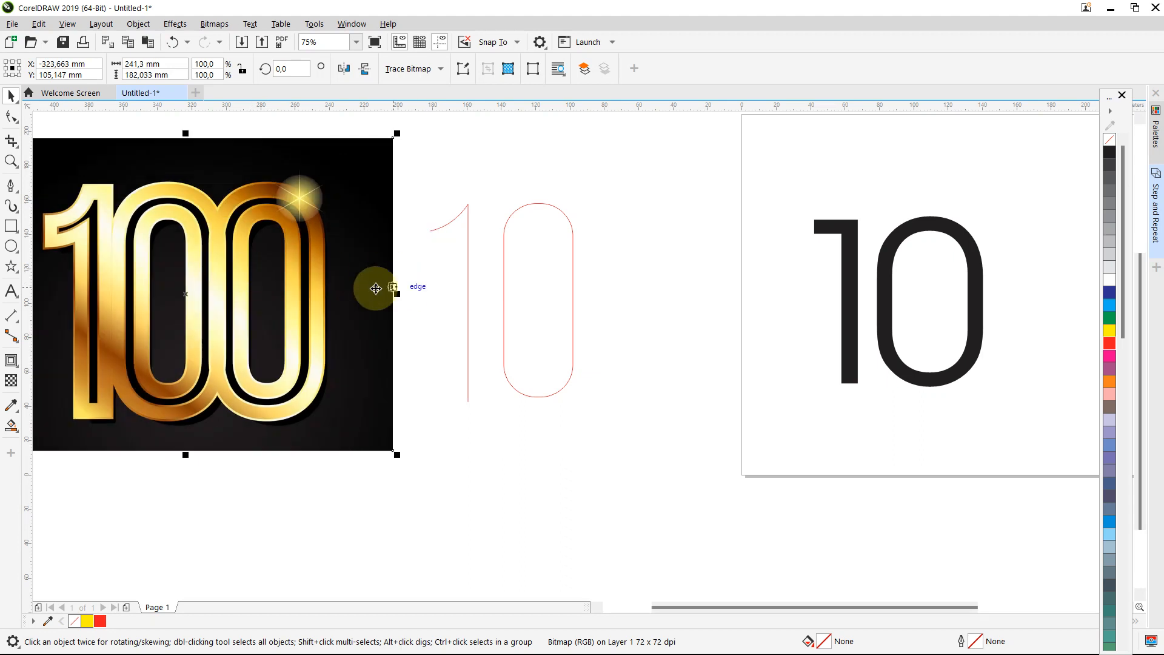
{"action": "left_click_drag", "start_coordinate": [359, 292], "coordinate": [352, 289]}
{"action": "left_click_drag", "start_coordinate": [609, 356], "coordinate": [628, 435]}
{"action": "left_click", "coordinate": [571, 467]}
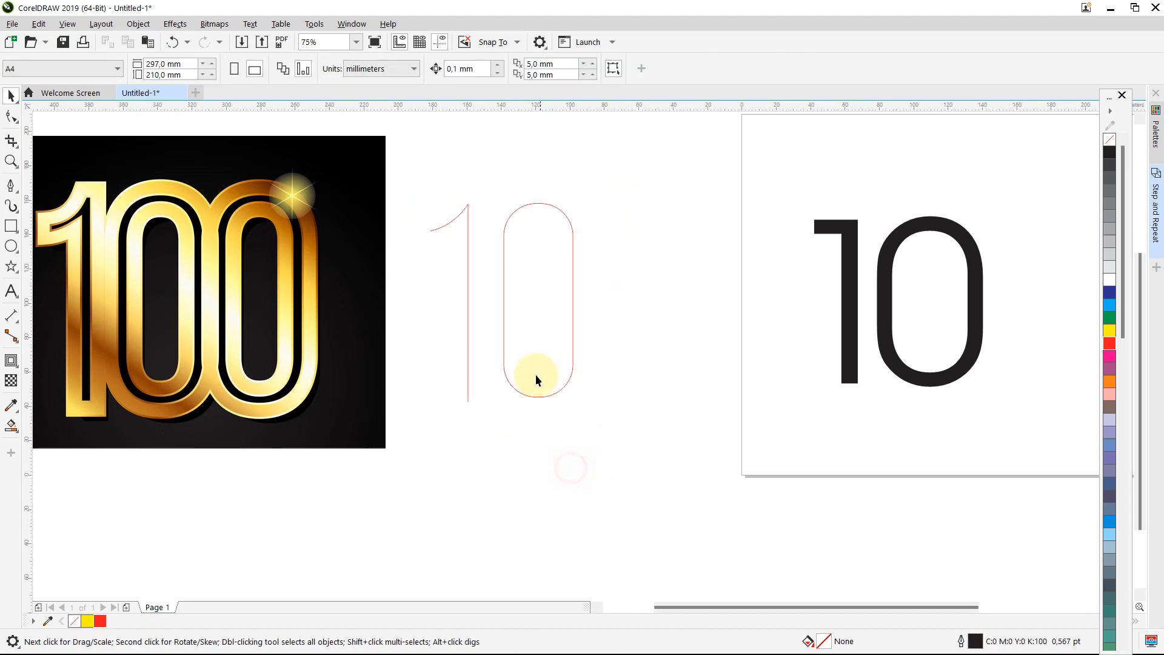
Place horizontal guidelines at the traced zero's bottom and top edges, and shorten the 1's stem to the lower guideline
{"action": "scroll", "coordinate": [536, 377], "scroll_direction": "up", "scroll_amount": 3}
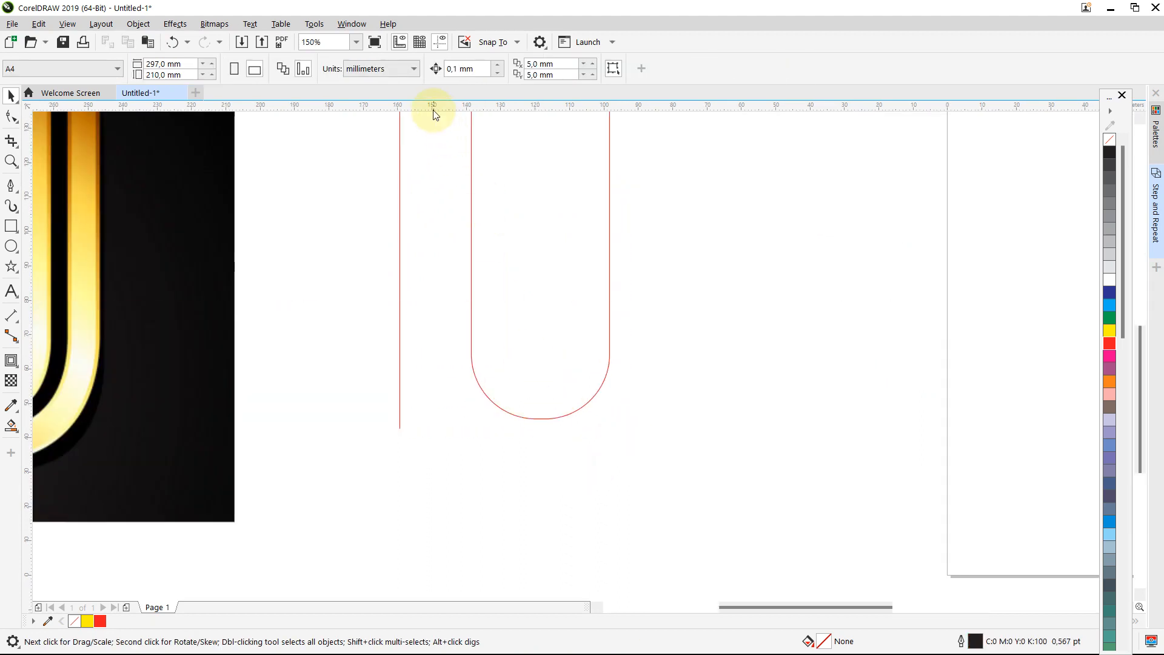
{"action": "left_click_drag", "start_coordinate": [434, 114], "coordinate": [469, 419]}
{"action": "left_click", "coordinate": [400, 382]}
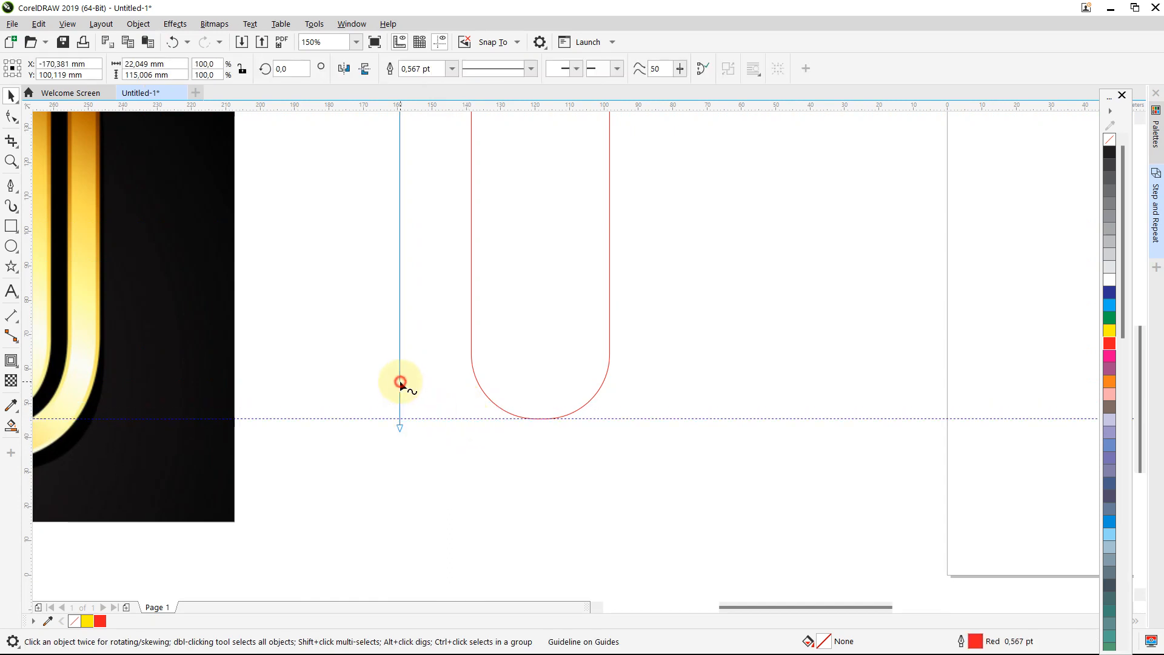
{"action": "key", "text": "F10"}
{"action": "left_click", "coordinate": [400, 418]}
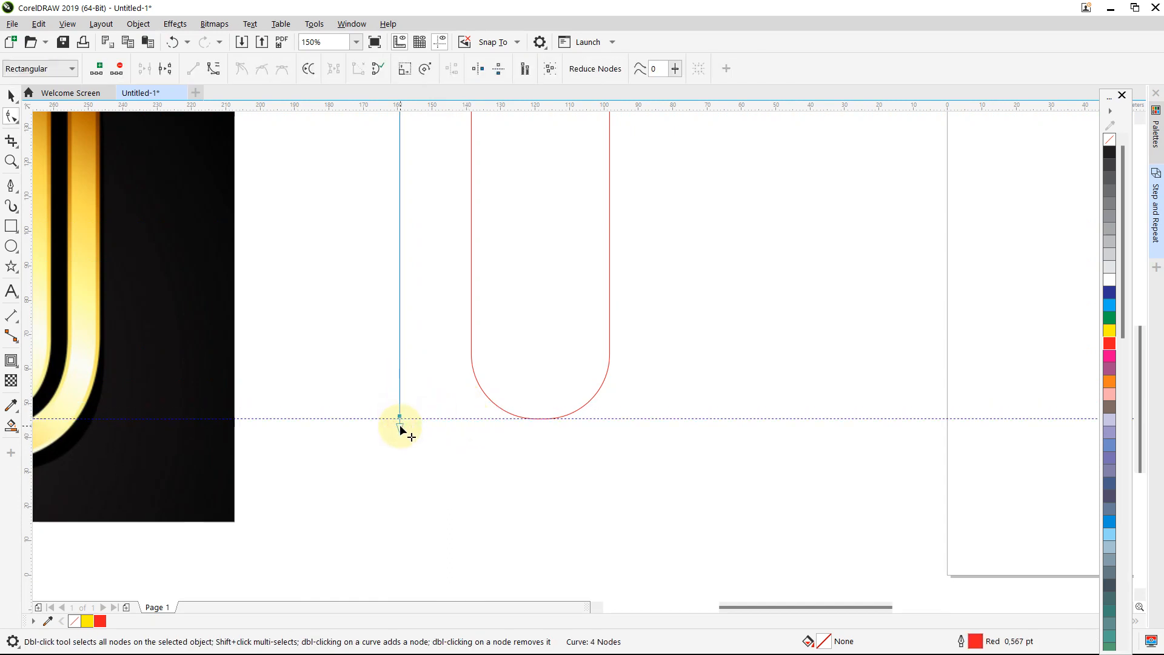
{"action": "double_click", "coordinate": [401, 424]}
{"action": "scroll", "coordinate": [432, 420], "scroll_direction": "down", "scroll_amount": 2}
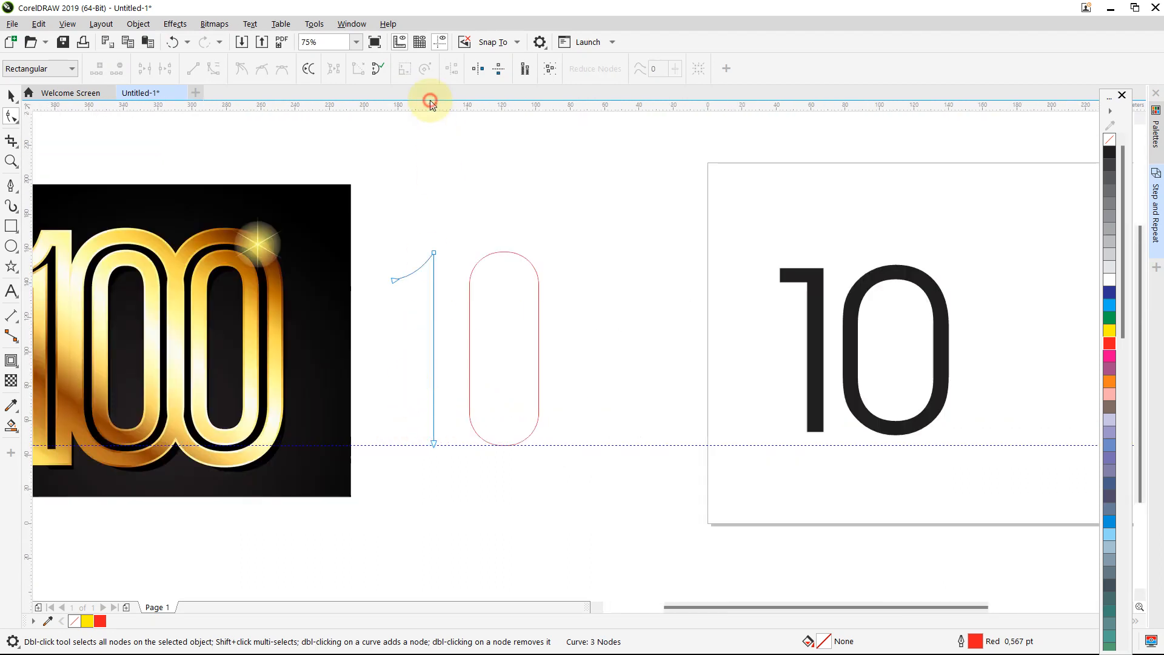
{"action": "left_click_drag", "start_coordinate": [430, 111], "coordinate": [432, 253]}
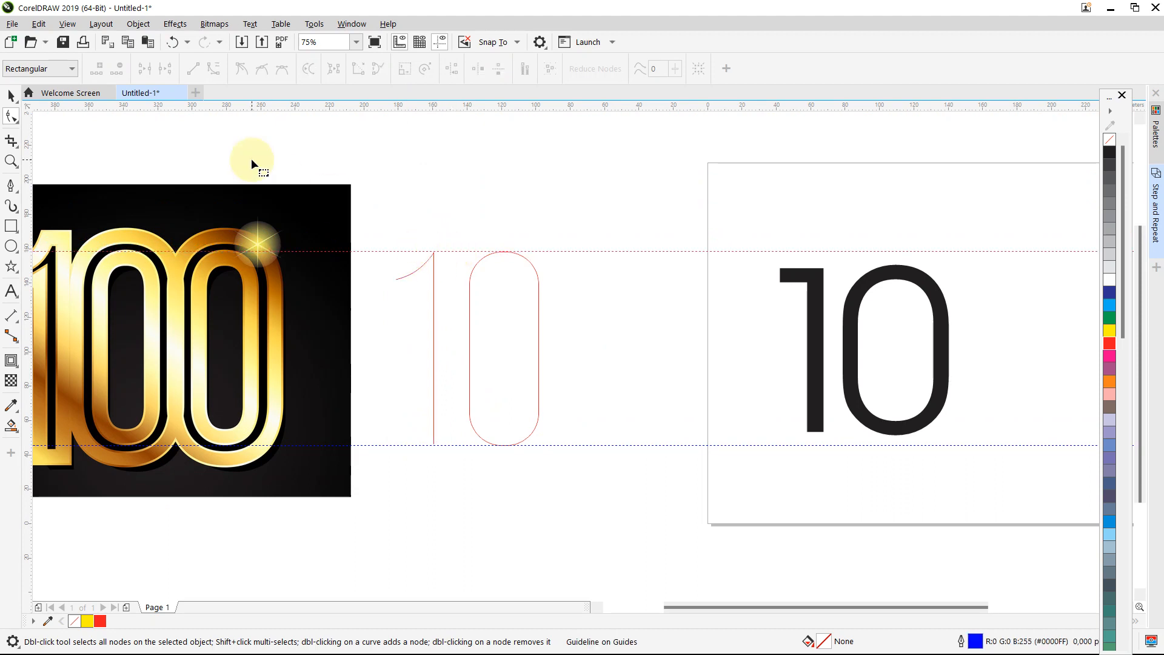
Set the outline width of both the traced 1 and zero to 10 pt
{"action": "left_click", "coordinate": [19, 99]}
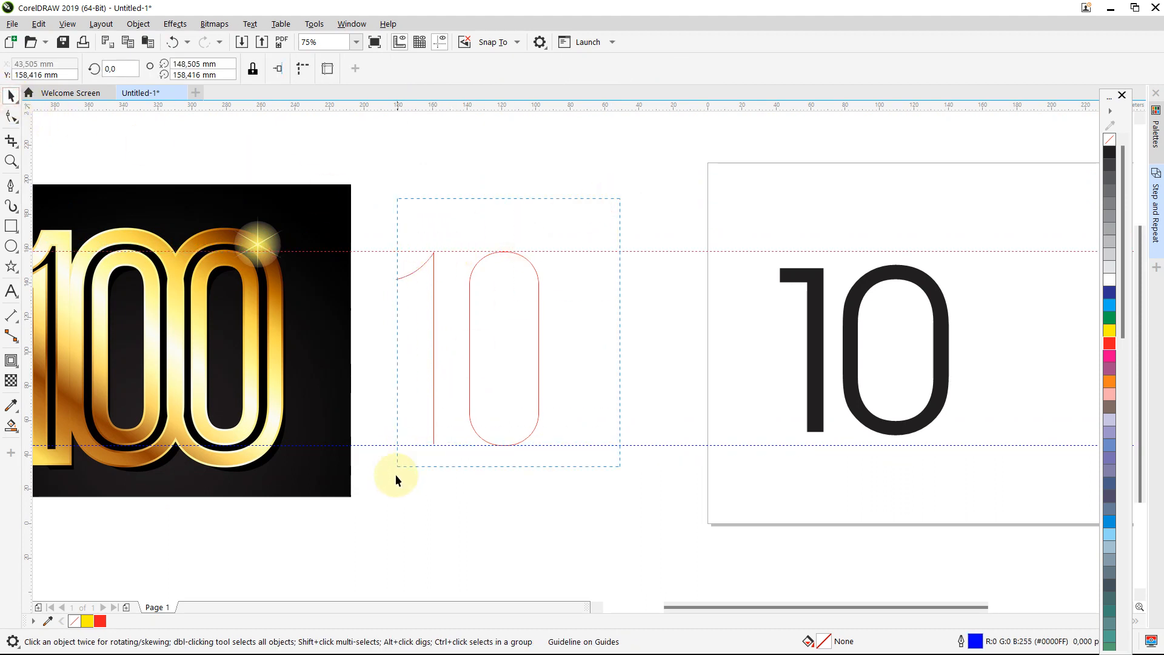
{"action": "left_click_drag", "start_coordinate": [396, 476], "coordinate": [397, 475]}
{"action": "left_click", "coordinate": [625, 68]}
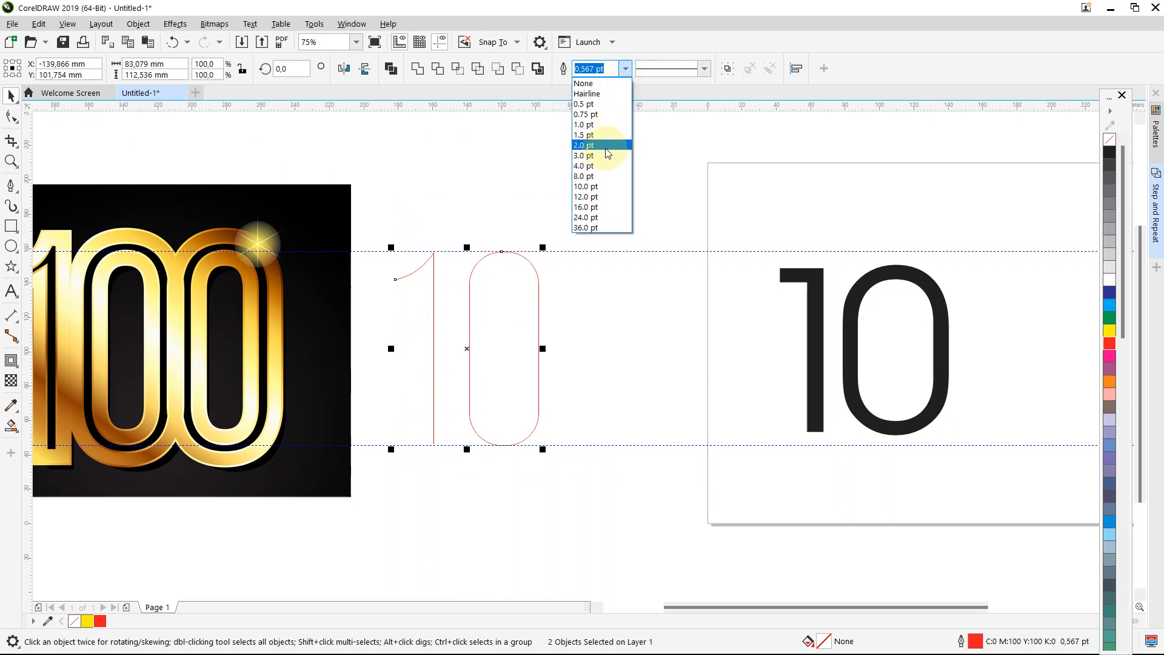
{"action": "left_click", "coordinate": [605, 148]}
{"action": "left_click", "coordinate": [625, 68]}
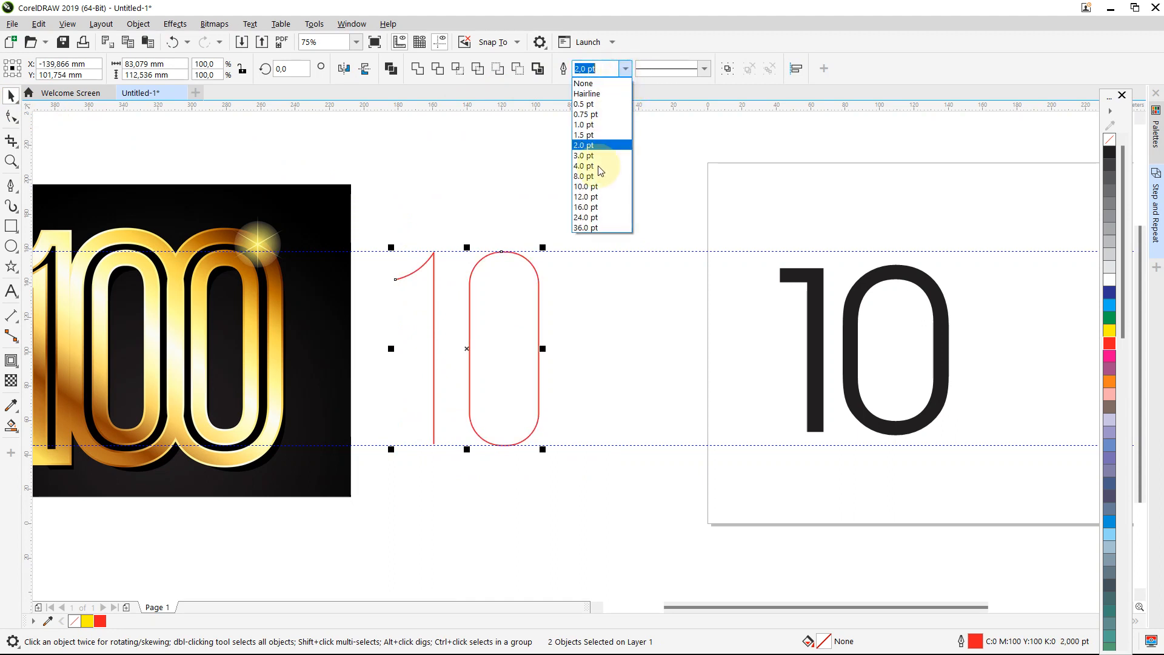
{"action": "left_click", "coordinate": [593, 187]}
{"action": "left_click", "coordinate": [622, 186]}
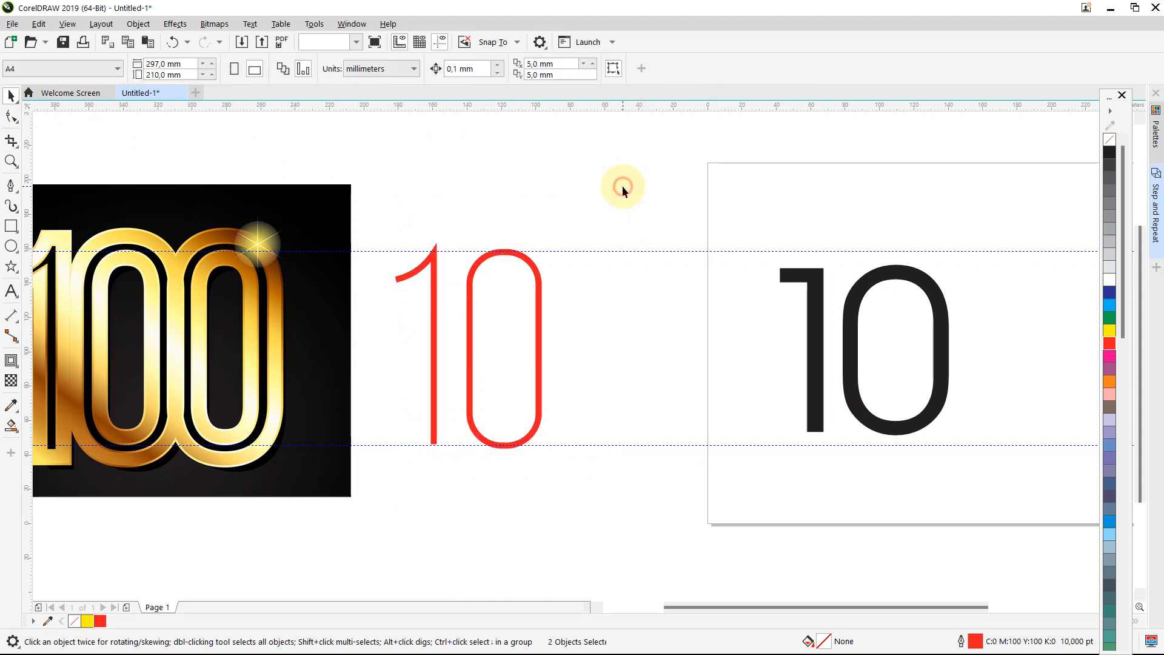
Delete the black 10 from the page
{"action": "left_click", "coordinate": [758, 194]}
{"action": "left_click_drag", "start_coordinate": [1002, 471], "coordinate": [1037, 487]}
{"action": "key", "text": "Delete"}
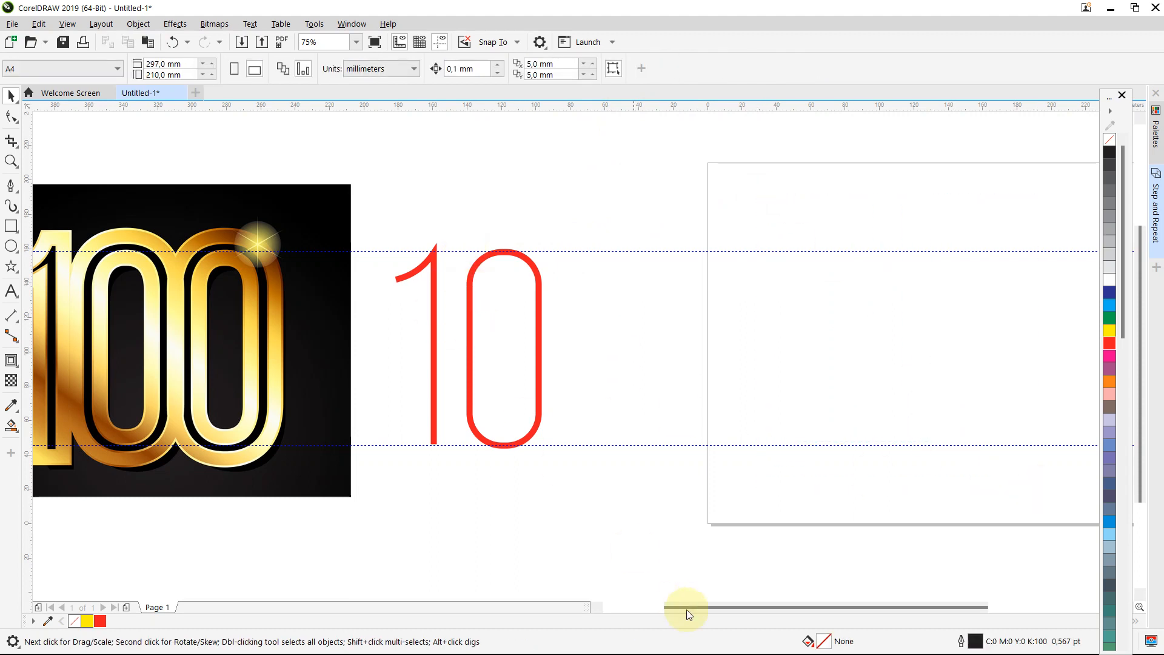
Draw a square about 4.9 mm wide spanning the black gap between the gold lines of the reference's last zero
{"action": "left_click_drag", "start_coordinate": [688, 607], "coordinate": [655, 606]}
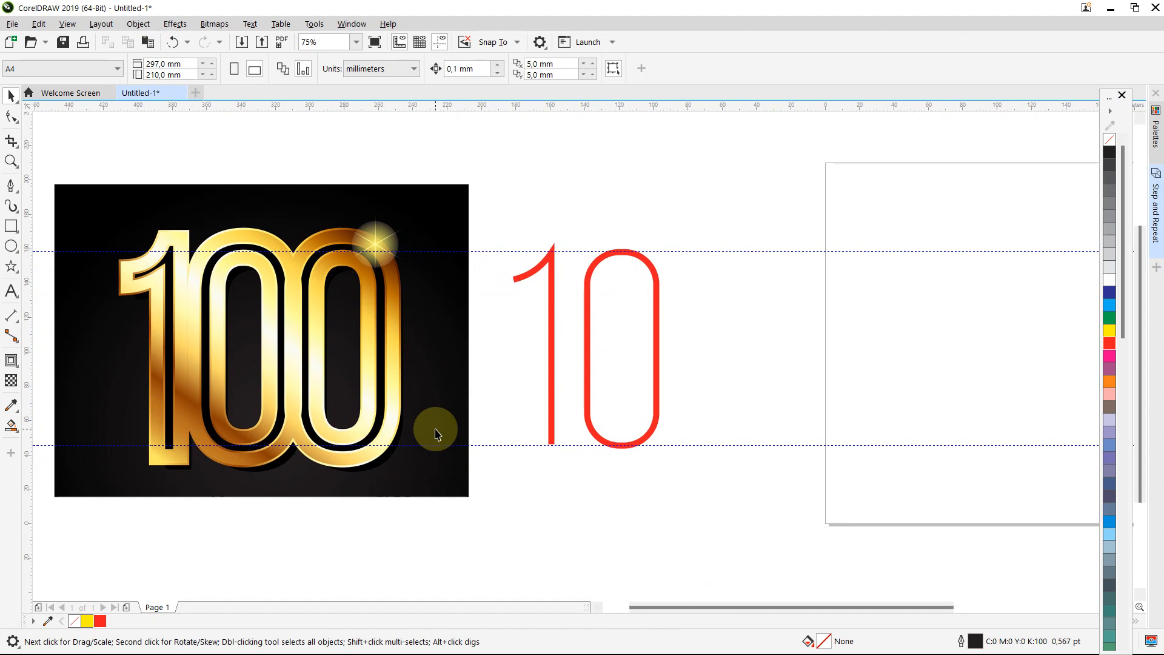
{"action": "scroll", "coordinate": [435, 433], "scroll_direction": "down", "scroll_amount": 2}
{"action": "scroll", "coordinate": [435, 429], "scroll_direction": "up", "scroll_amount": 4}
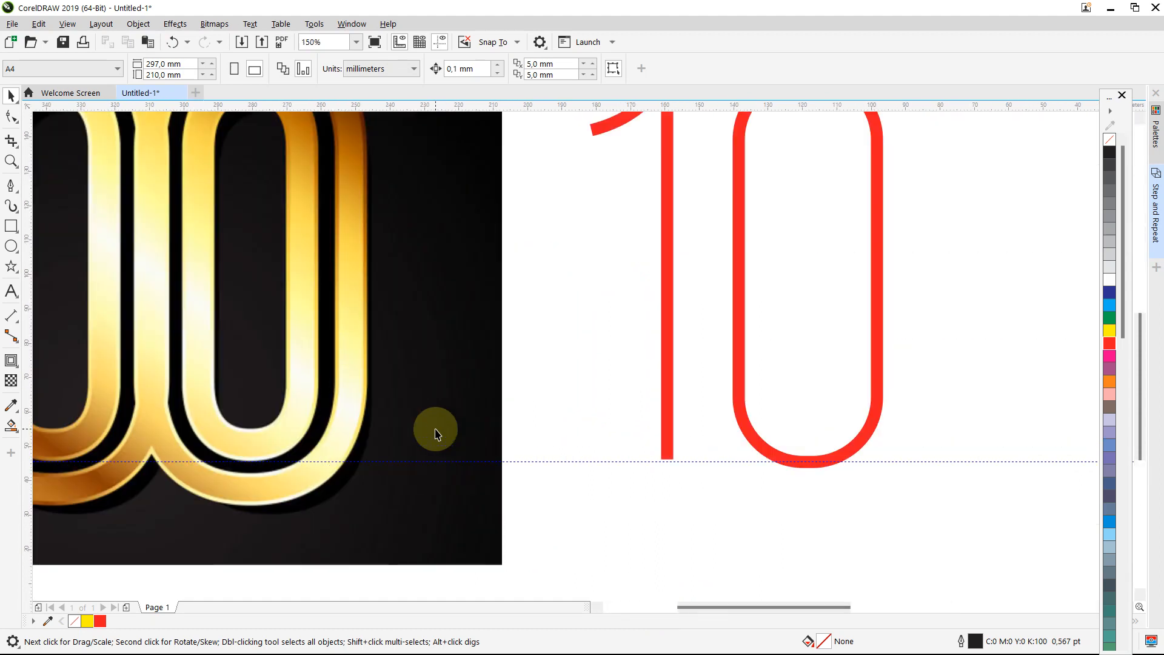
{"action": "scroll", "coordinate": [297, 228], "scroll_direction": "up", "scroll_amount": 2}
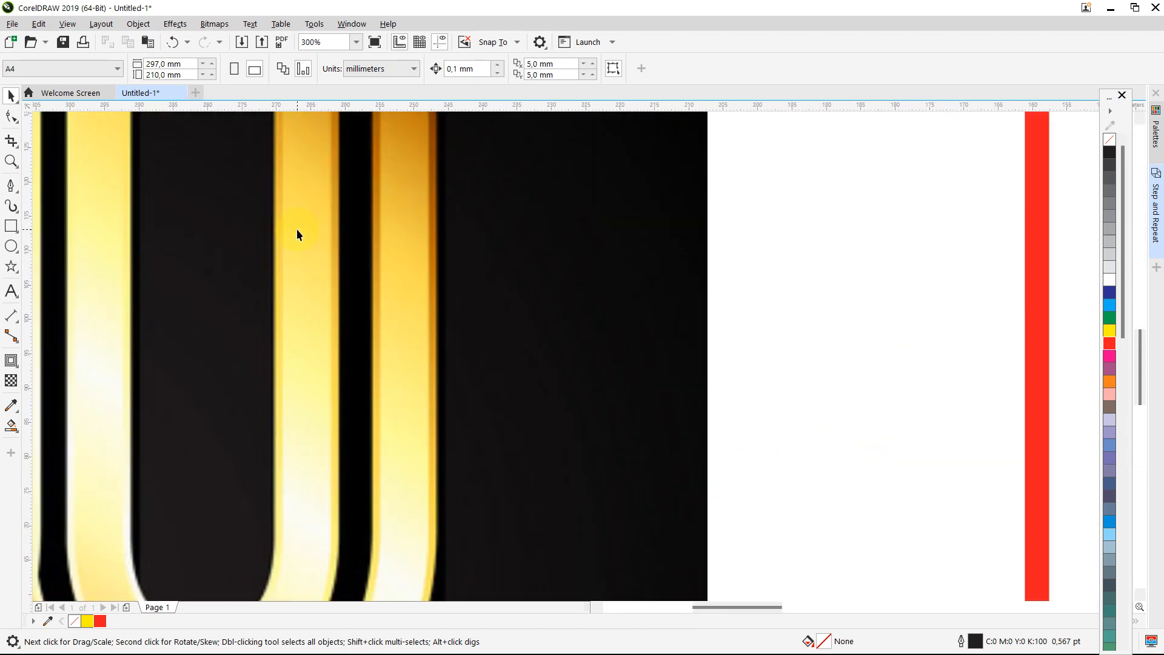
{"action": "left_click", "coordinate": [11, 226]}
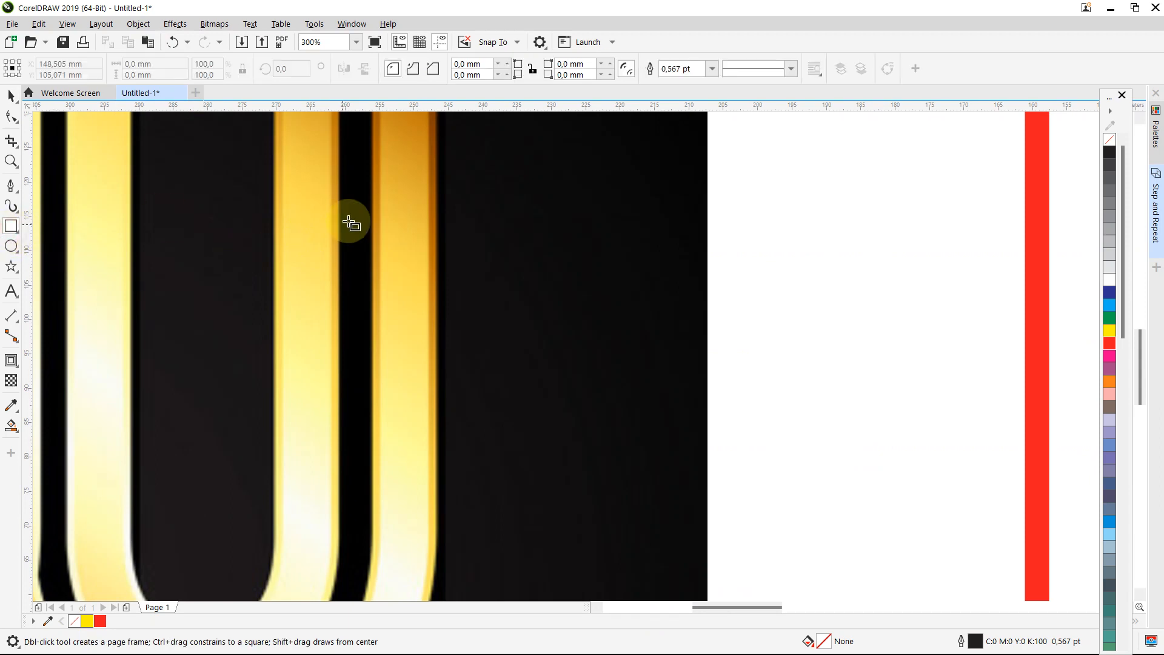
{"action": "left_click_drag", "start_coordinate": [340, 220], "coordinate": [373, 253]}
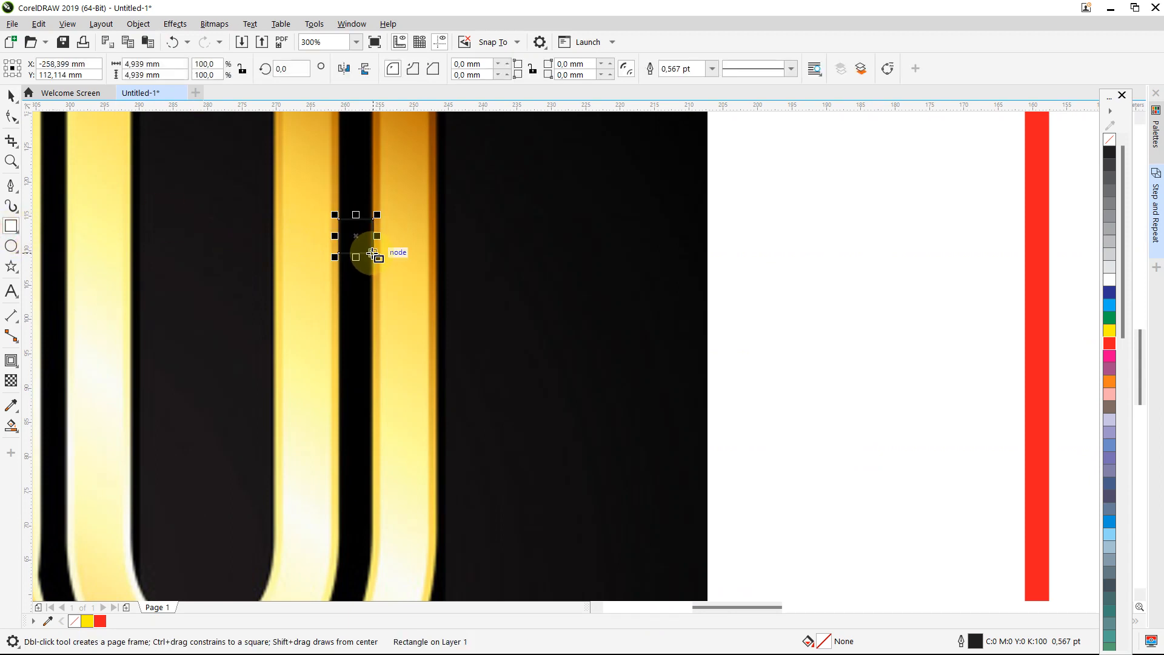
{"action": "scroll", "coordinate": [374, 253], "scroll_direction": "down", "scroll_amount": 4}
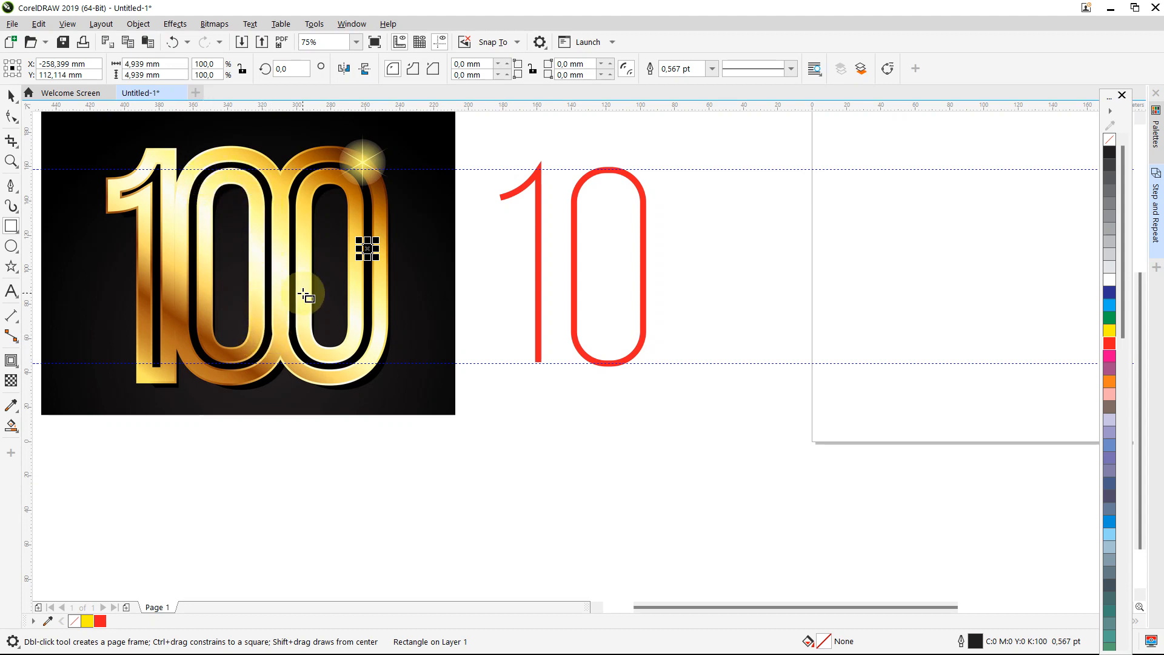
Move the small gap-width square inside the traced red zero and select its width value
{"action": "left_click", "coordinate": [11, 95]}
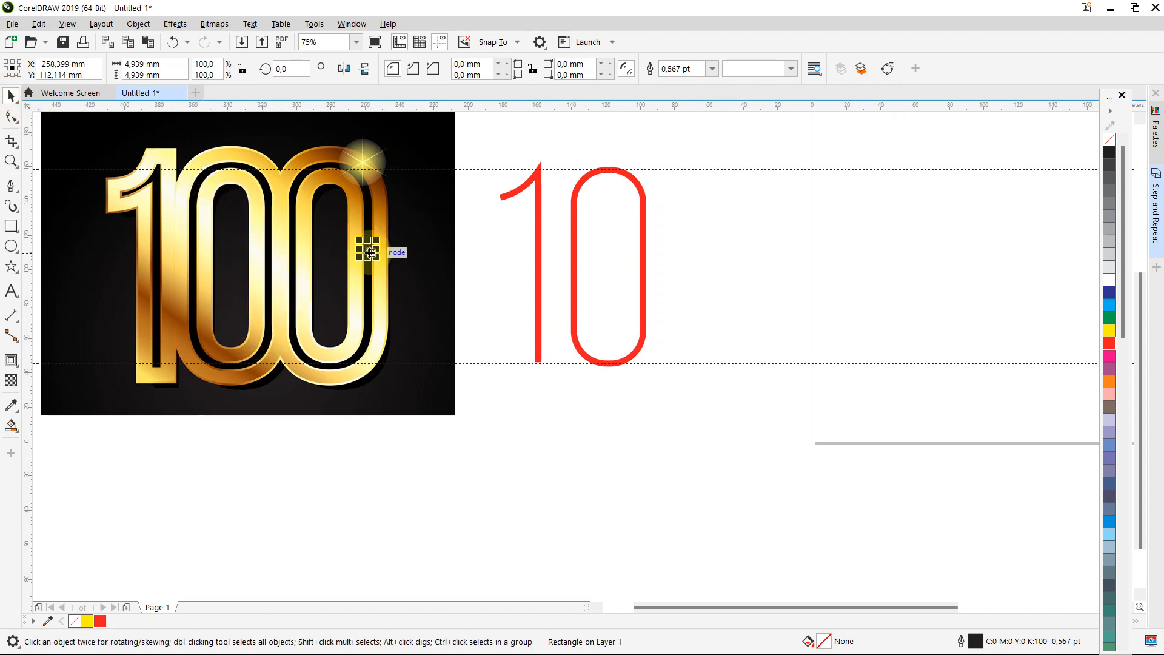
{"action": "left_click_drag", "start_coordinate": [369, 249], "coordinate": [615, 306]}
{"action": "scroll", "coordinate": [611, 299], "scroll_direction": "up", "scroll_amount": 2}
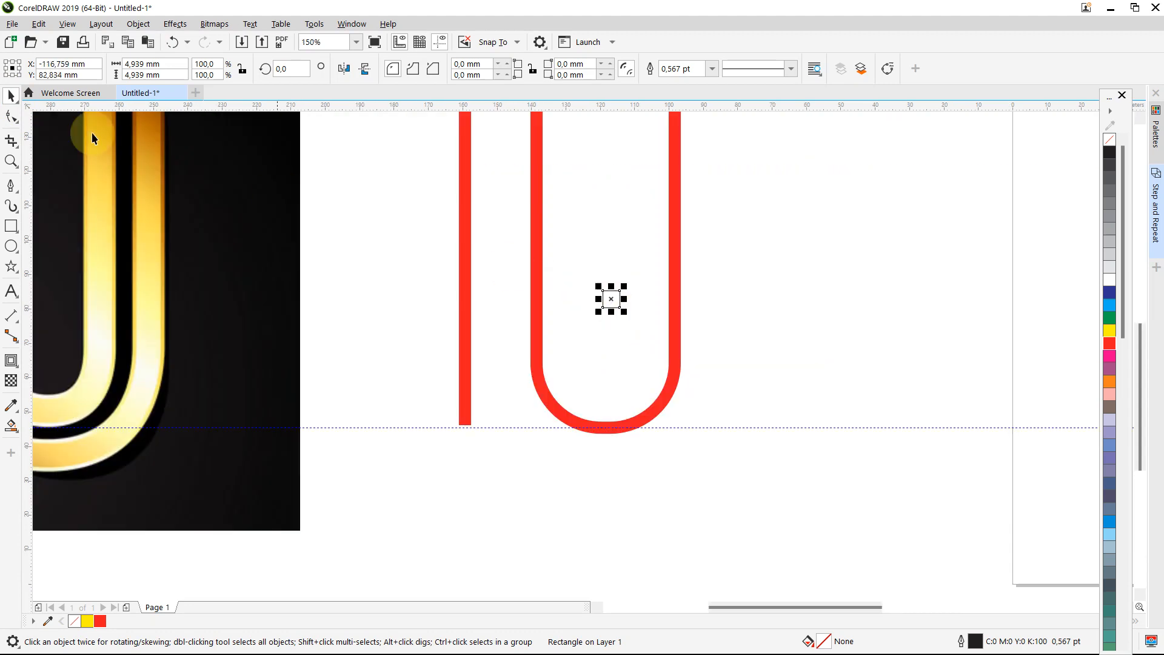
{"action": "left_click", "coordinate": [611, 299]}
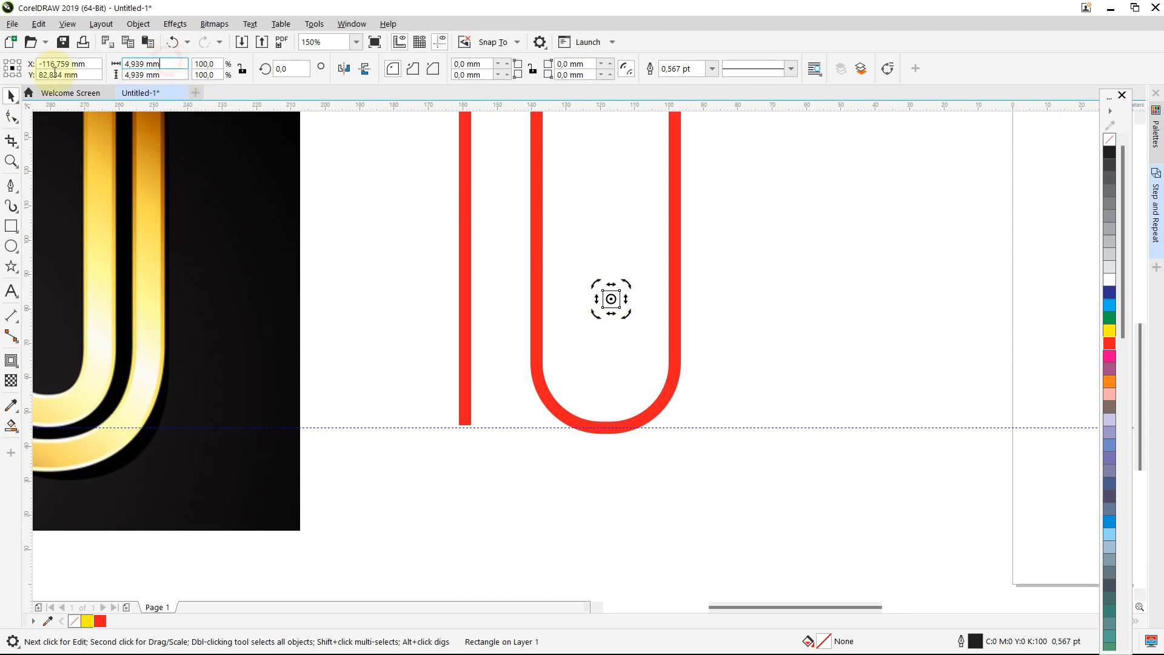
{"action": "left_click_drag", "start_coordinate": [171, 64], "coordinate": [2, 81]}
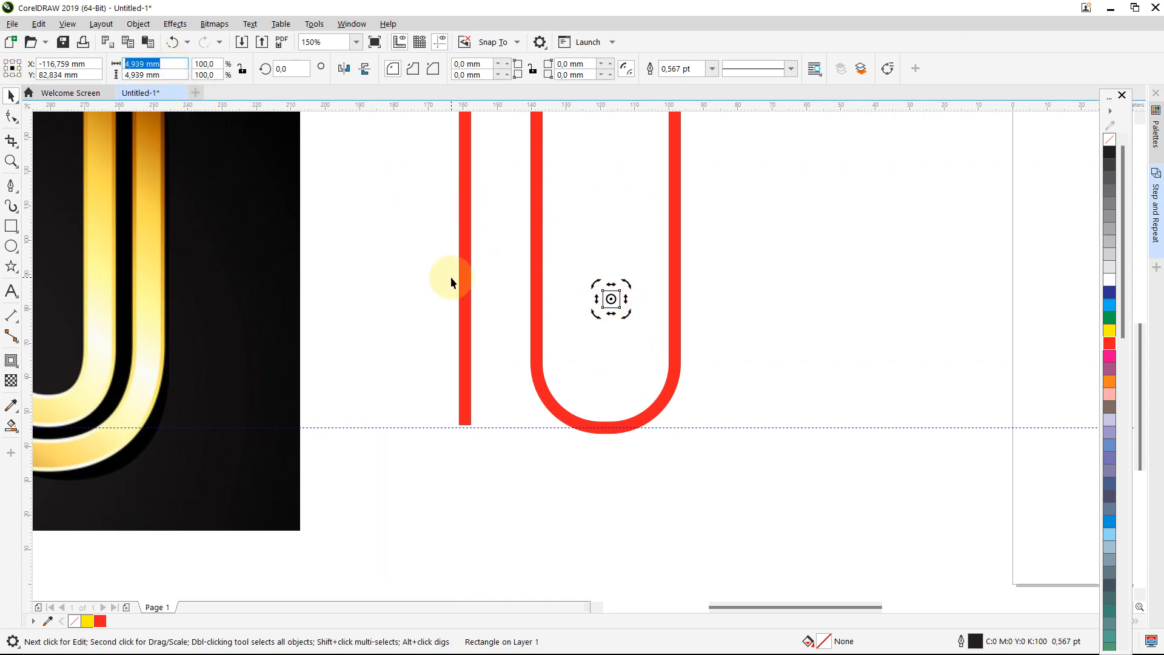
{"action": "left_click", "coordinate": [423, 292]}
{"action": "scroll", "coordinate": [421, 291], "scroll_direction": "down", "scroll_amount": 2}
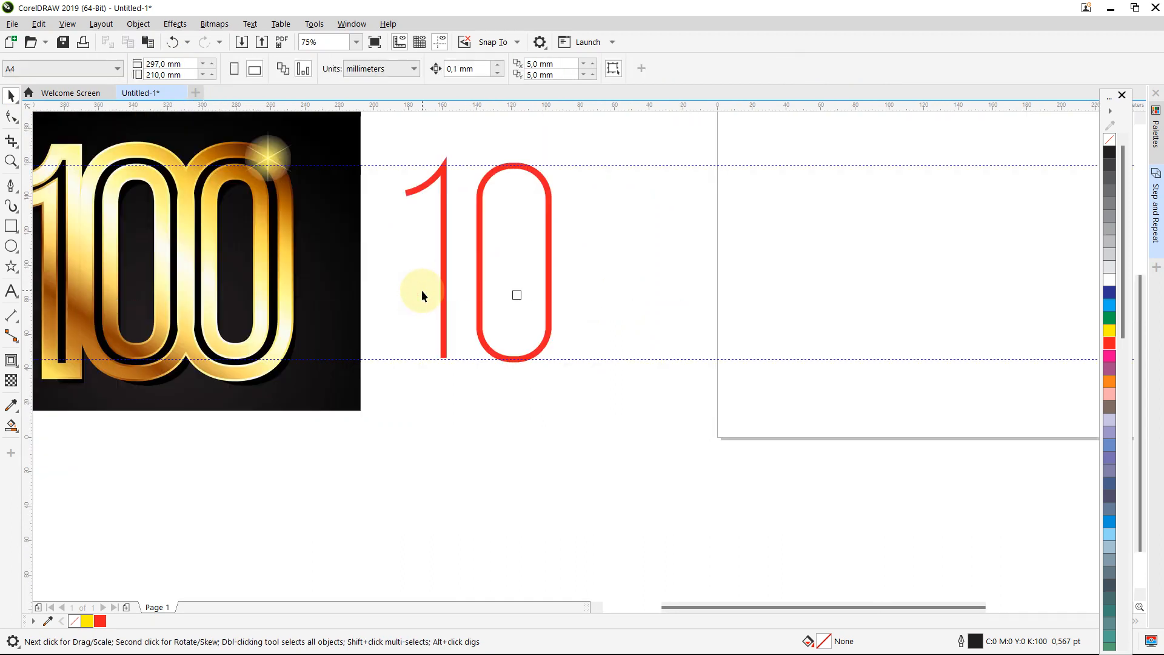
Move the small gap-width square onto the long vertical stroke of the red zero farthest from the 1
{"action": "left_click", "coordinate": [481, 208]}
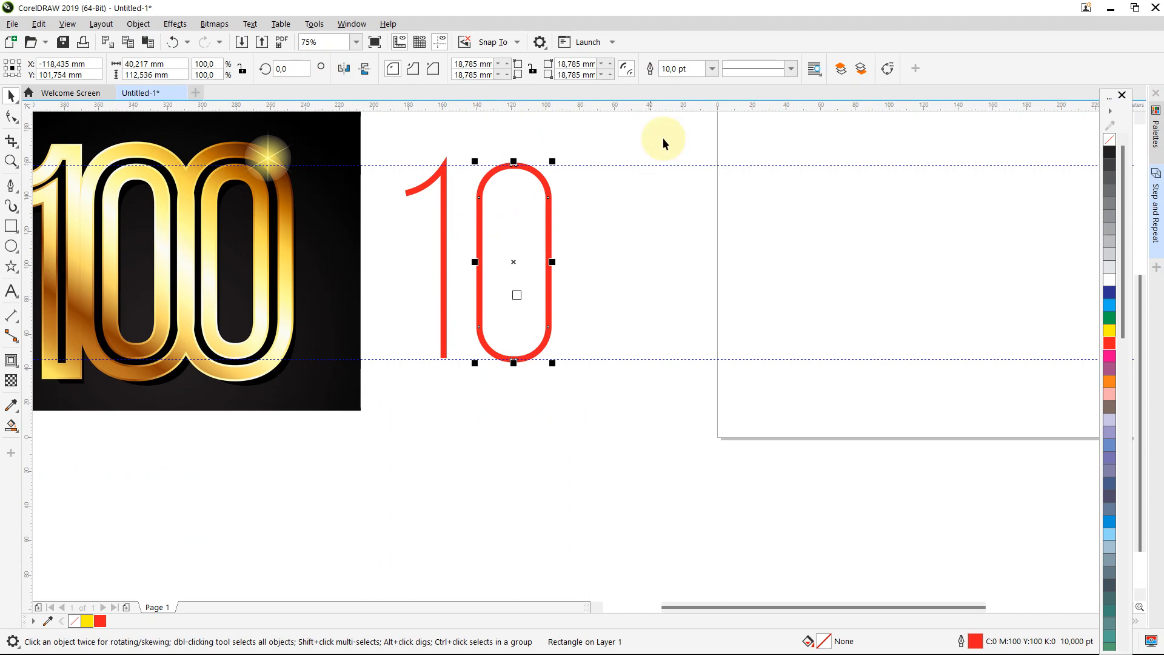
{"action": "left_click", "coordinate": [695, 70]}
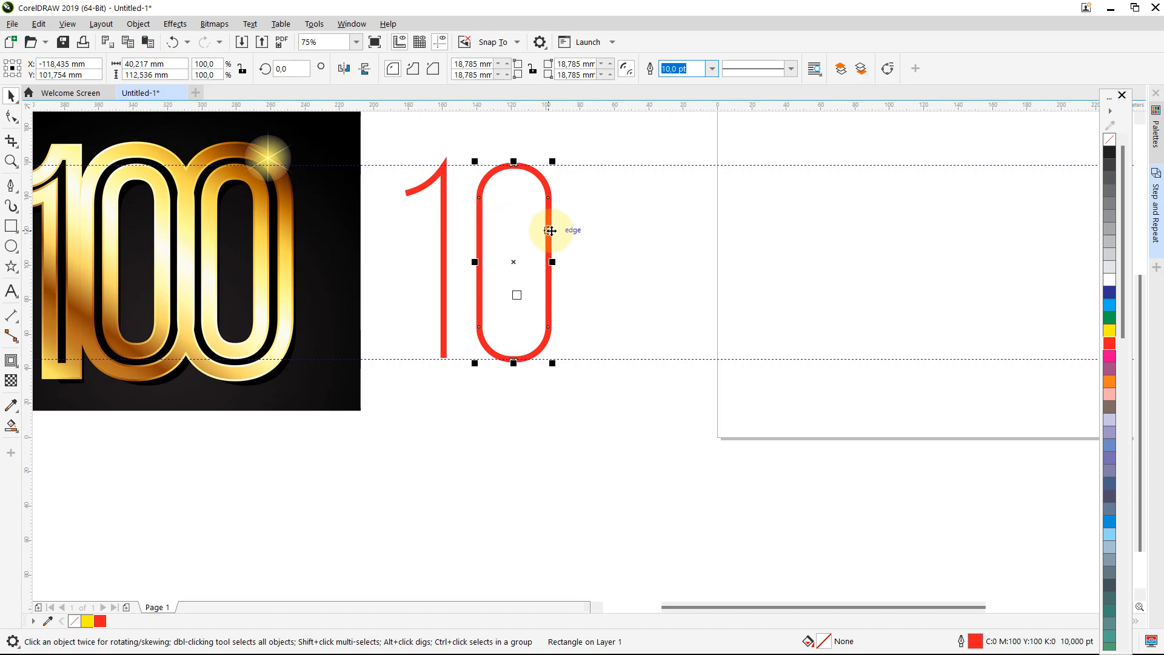
{"action": "scroll", "coordinate": [549, 231], "scroll_direction": "up", "scroll_amount": 2}
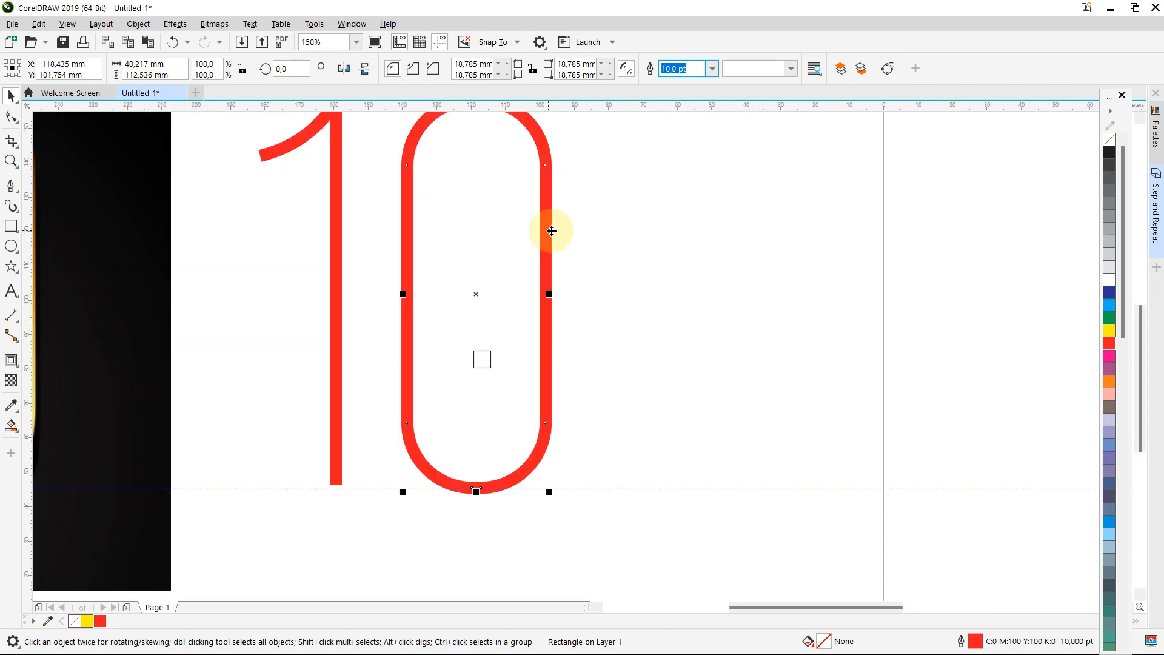
{"action": "left_click", "coordinate": [618, 273]}
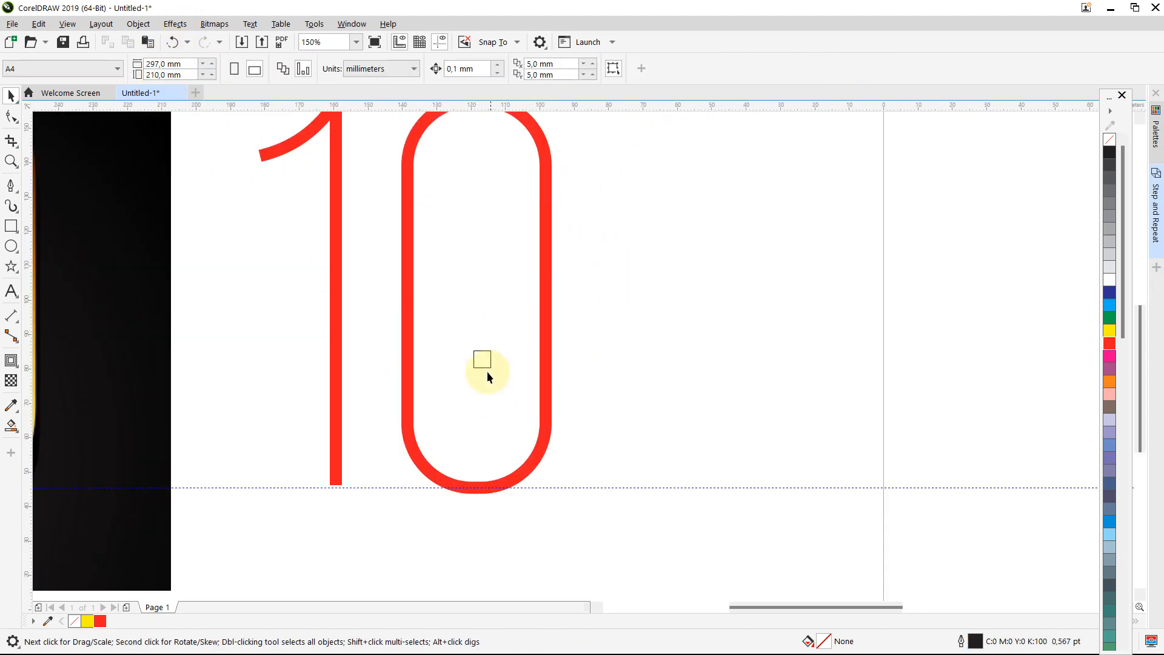
{"action": "left_click_drag", "start_coordinate": [483, 361], "coordinate": [550, 332]}
{"action": "scroll", "coordinate": [550, 331], "scroll_direction": "up", "scroll_amount": 2}
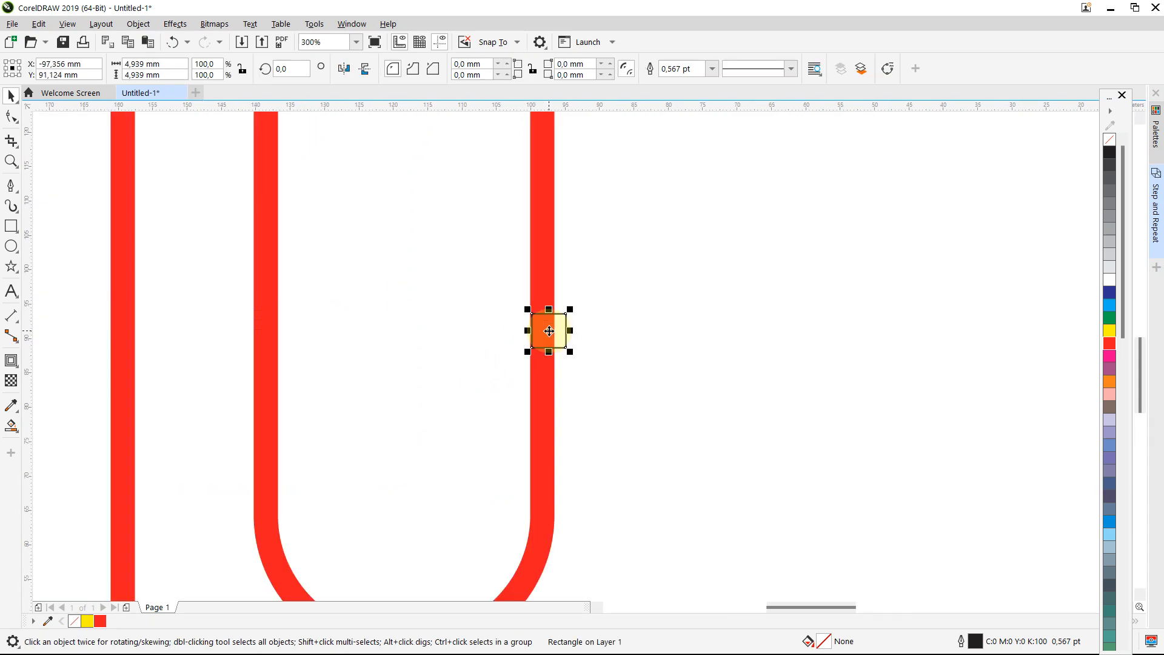
{"action": "scroll", "coordinate": [549, 331], "scroll_direction": "up", "scroll_amount": 2}
Try outline widths of 12 pt and 16 pt on the red zero
{"action": "left_click", "coordinate": [540, 248]}
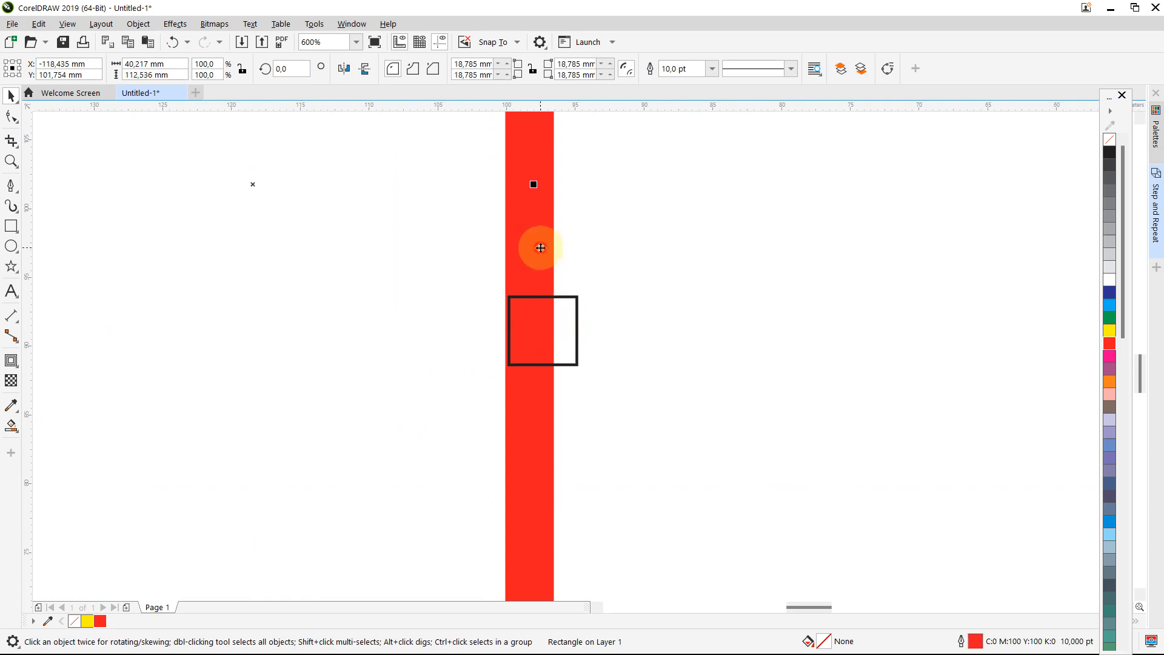
{"action": "left_click", "coordinate": [712, 71]}
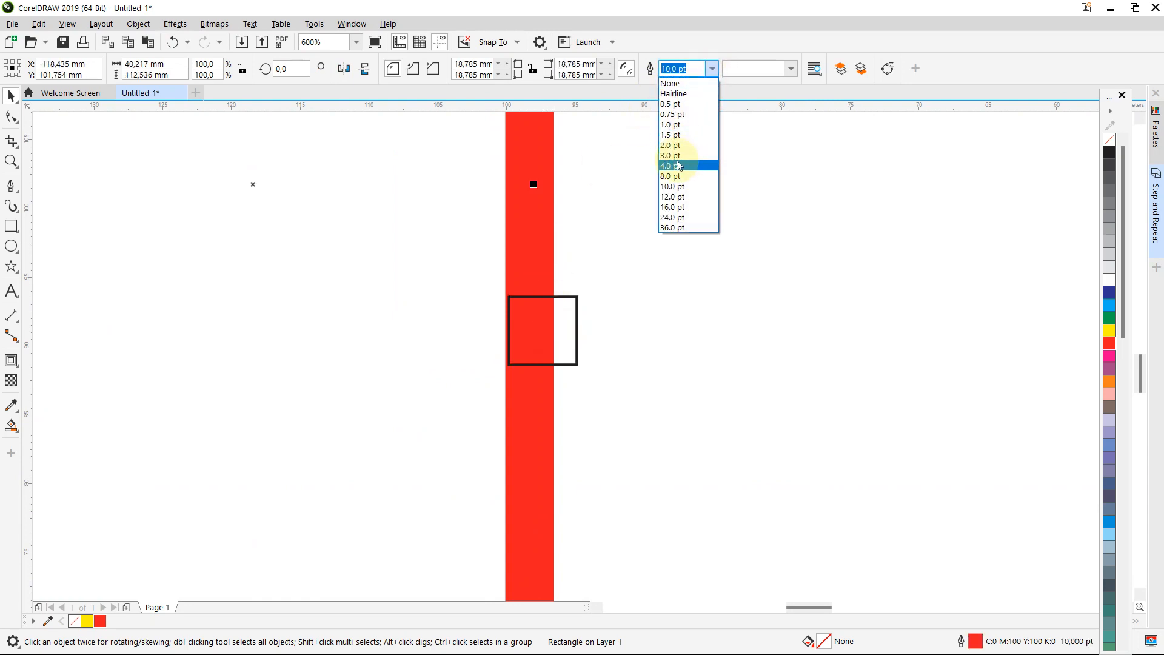
{"action": "left_click", "coordinate": [672, 197]}
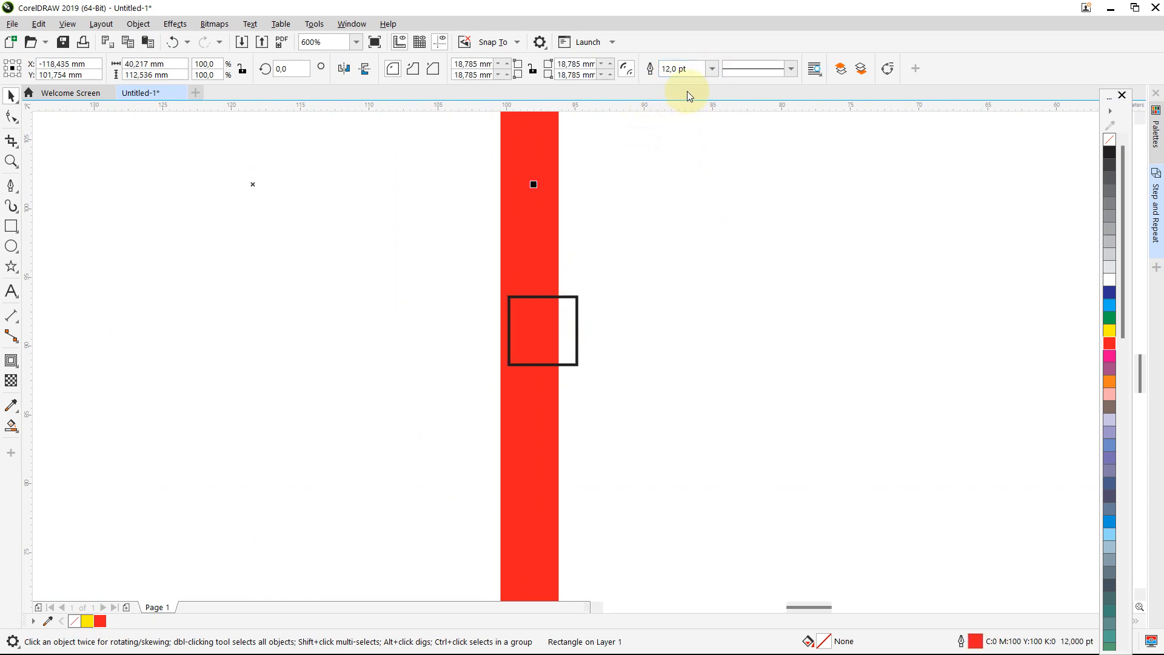
{"action": "left_click", "coordinate": [712, 70]}
{"action": "left_click", "coordinate": [681, 207]}
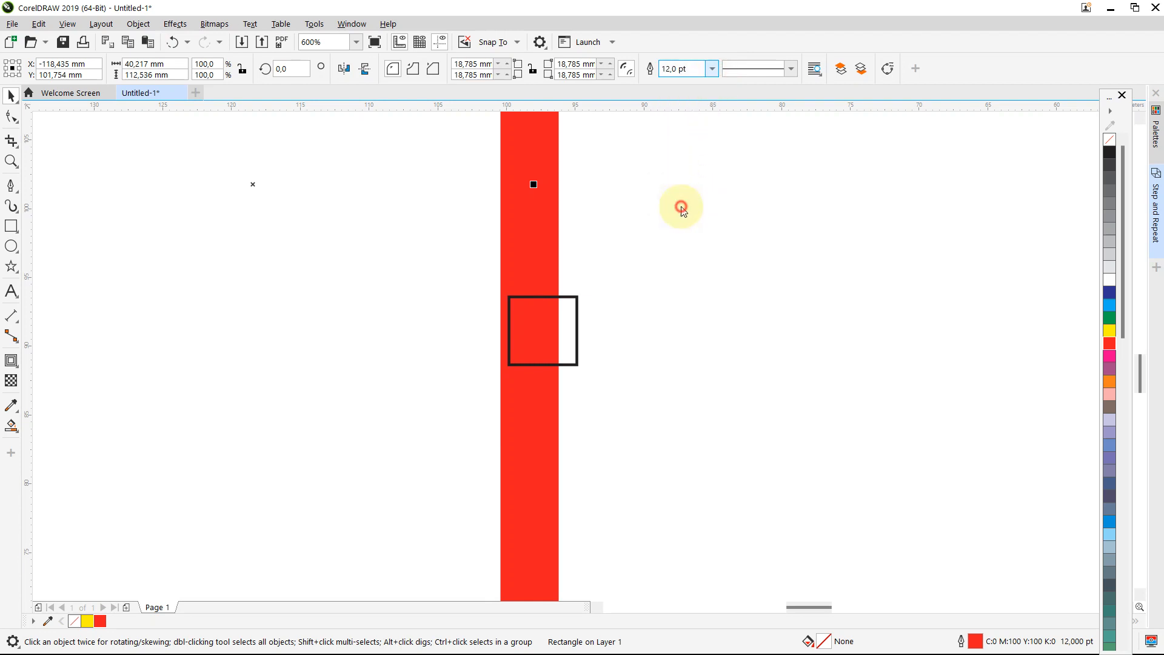
Line the gap-width square up with the zero's stroke and try a 16 pt outline on the square
{"action": "left_click_drag", "start_coordinate": [576, 311], "coordinate": [562, 300]}
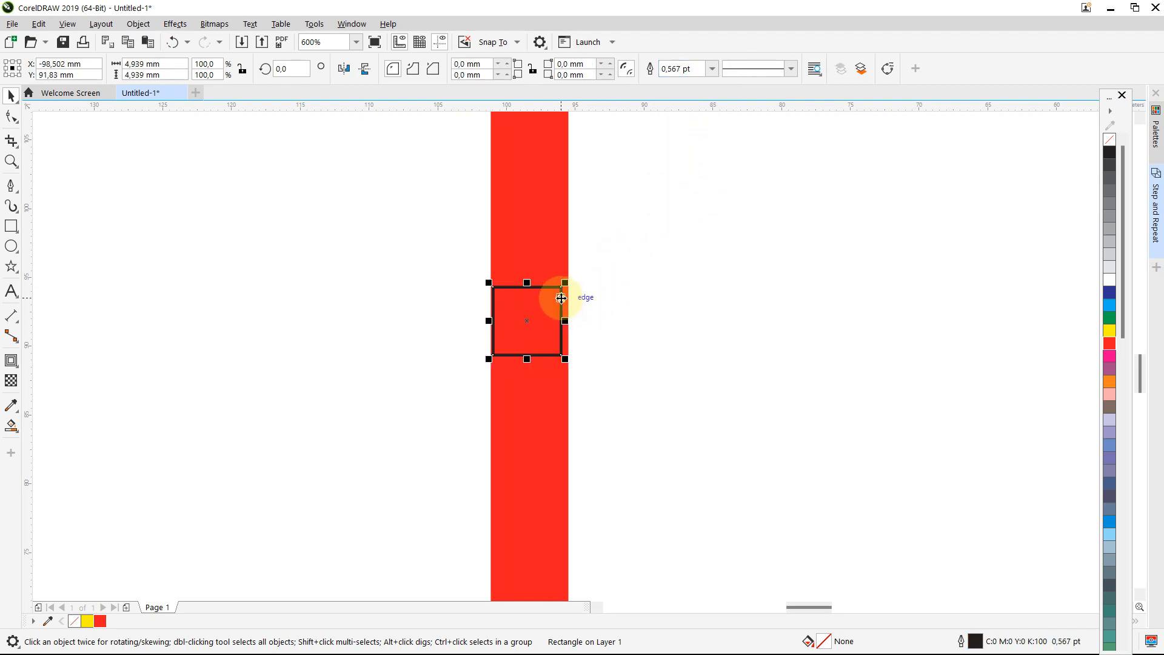
{"action": "left_click", "coordinate": [714, 69]}
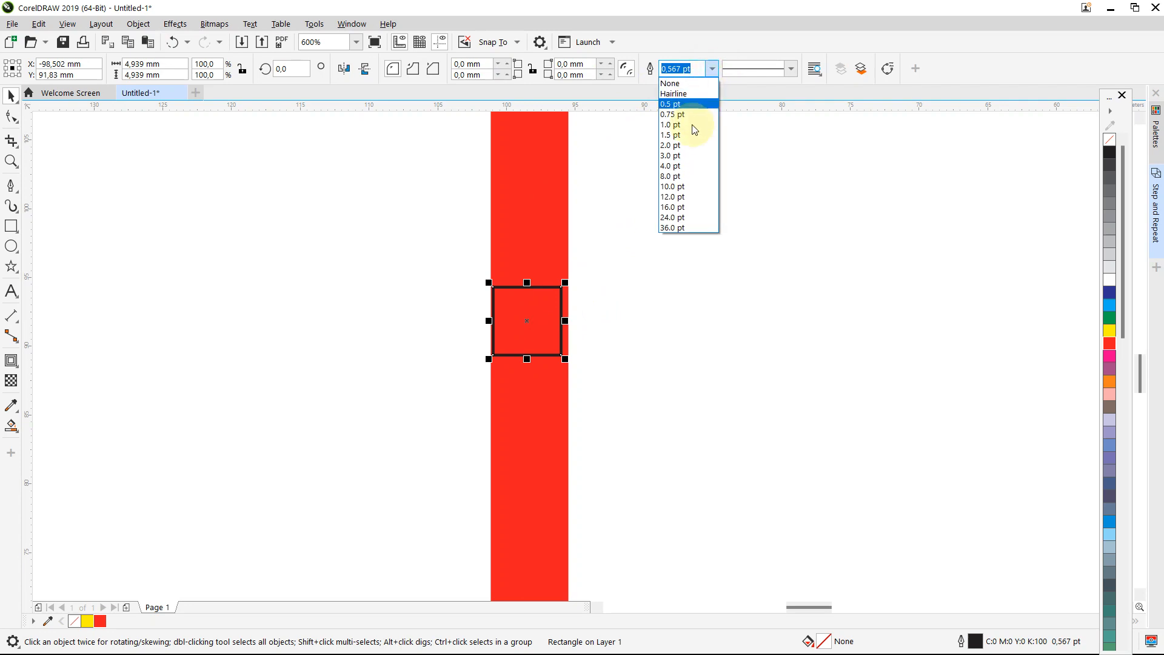
{"action": "left_click", "coordinate": [670, 207]}
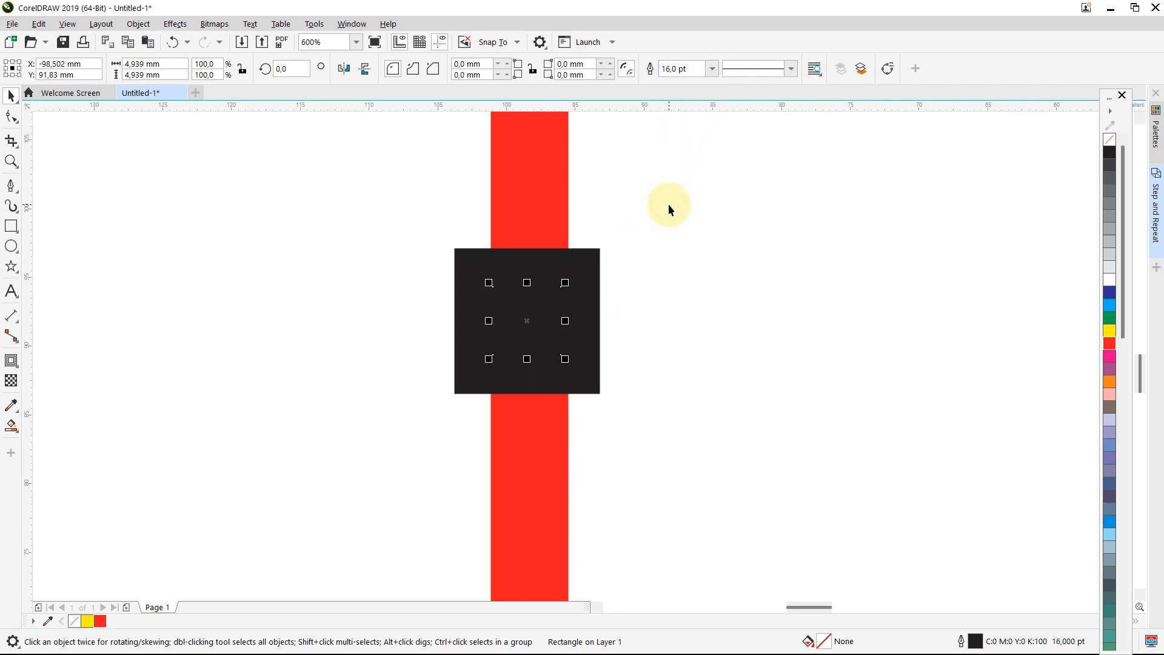
Set the red zero's outline width to 15 pt
{"action": "left_click", "coordinate": [538, 200]}
{"action": "left_click", "coordinate": [689, 69]}
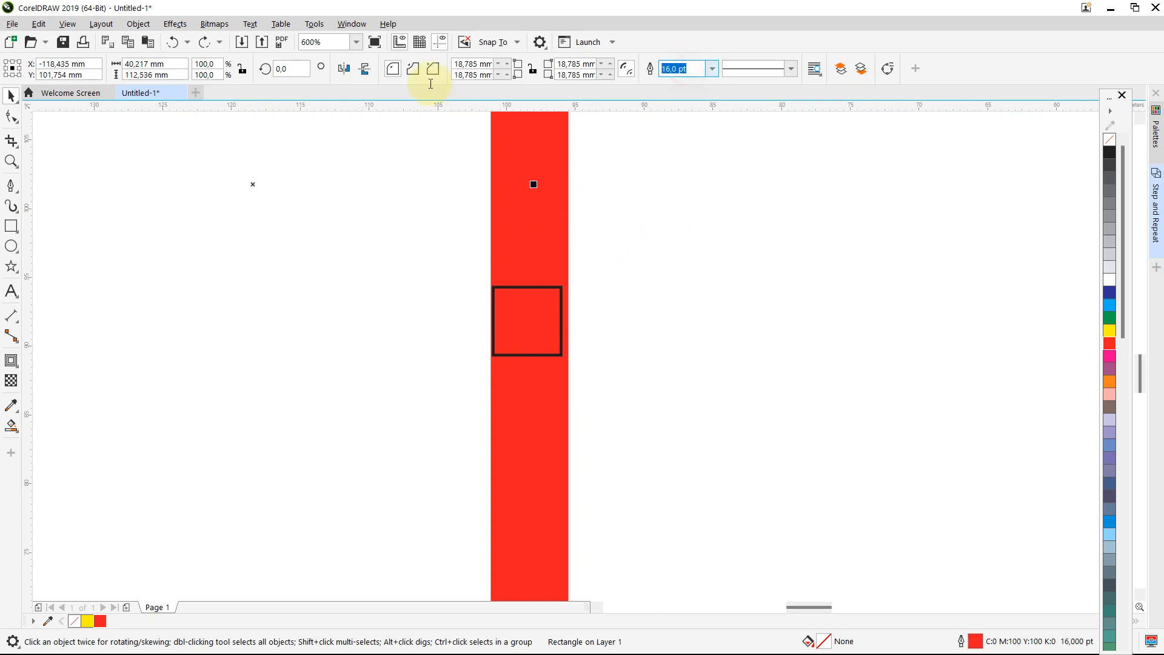
{"action": "type", "text": "15"}
{"action": "key", "text": "Return"}
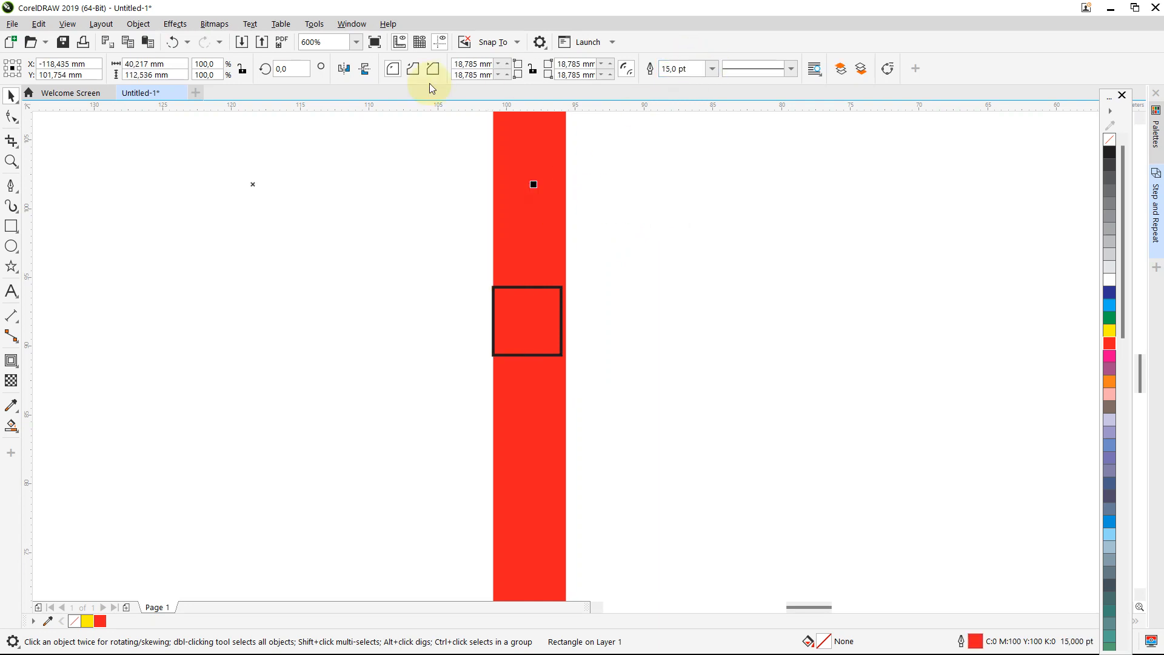
Set the outline width of the traced red 1 to 15 pt to match the zero
{"action": "scroll", "coordinate": [714, 194], "scroll_direction": "down", "scroll_amount": 3}
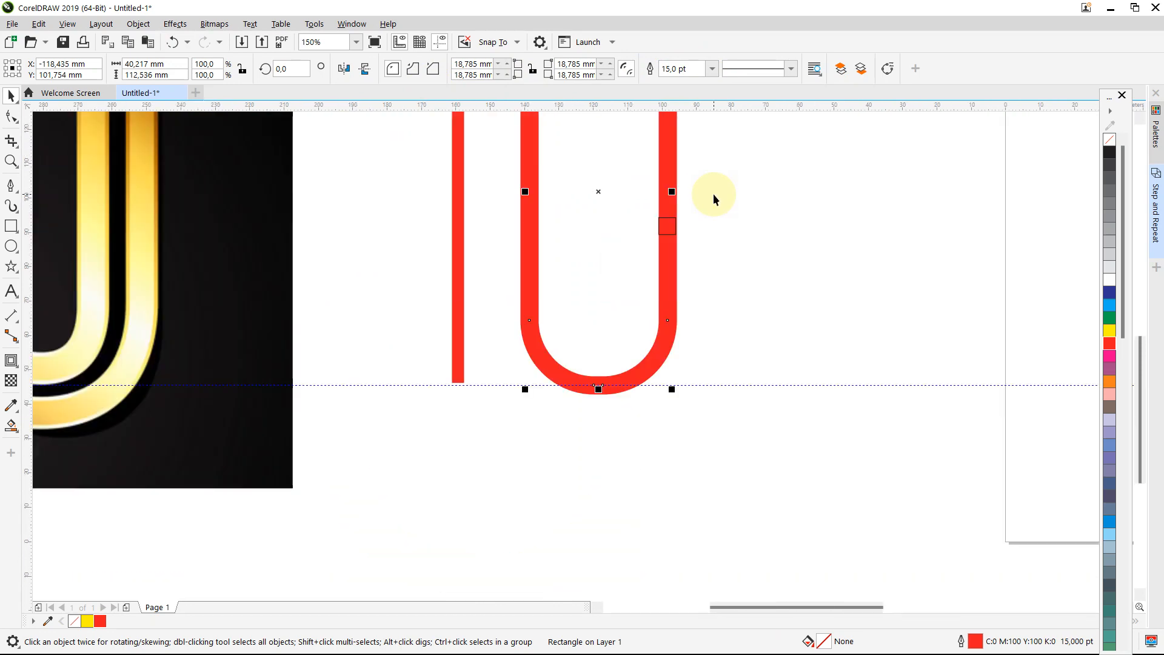
{"action": "left_click", "coordinate": [586, 163]}
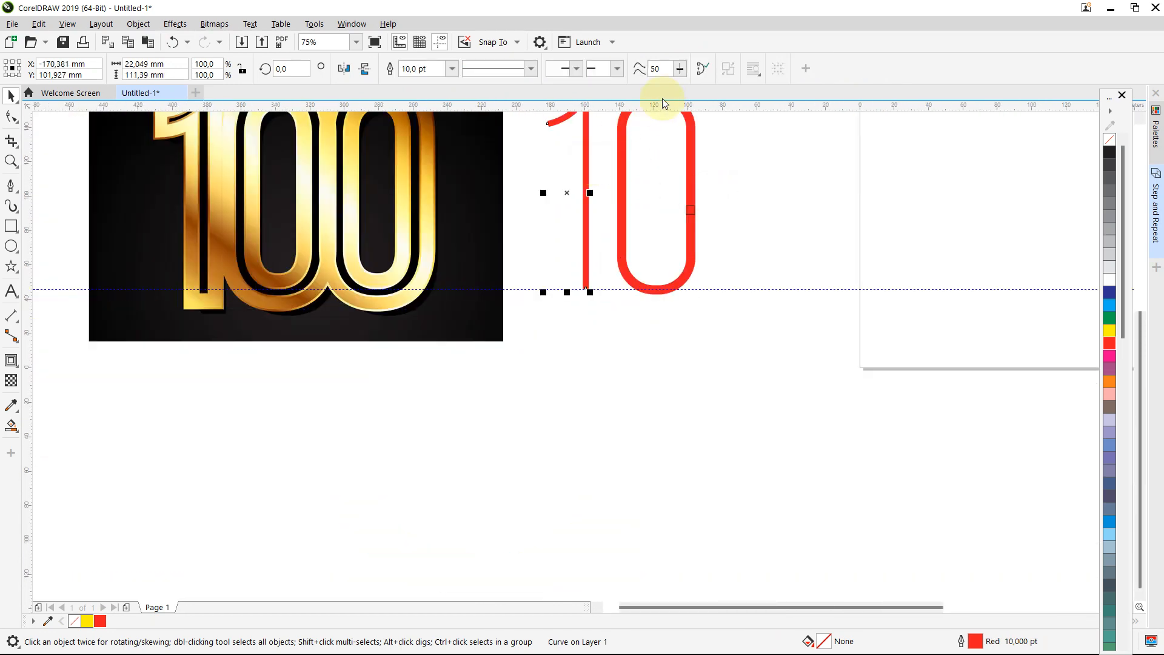
{"action": "left_click", "coordinate": [959, 377]}
{"action": "scroll", "coordinate": [958, 378], "scroll_direction": "down", "scroll_amount": 1}
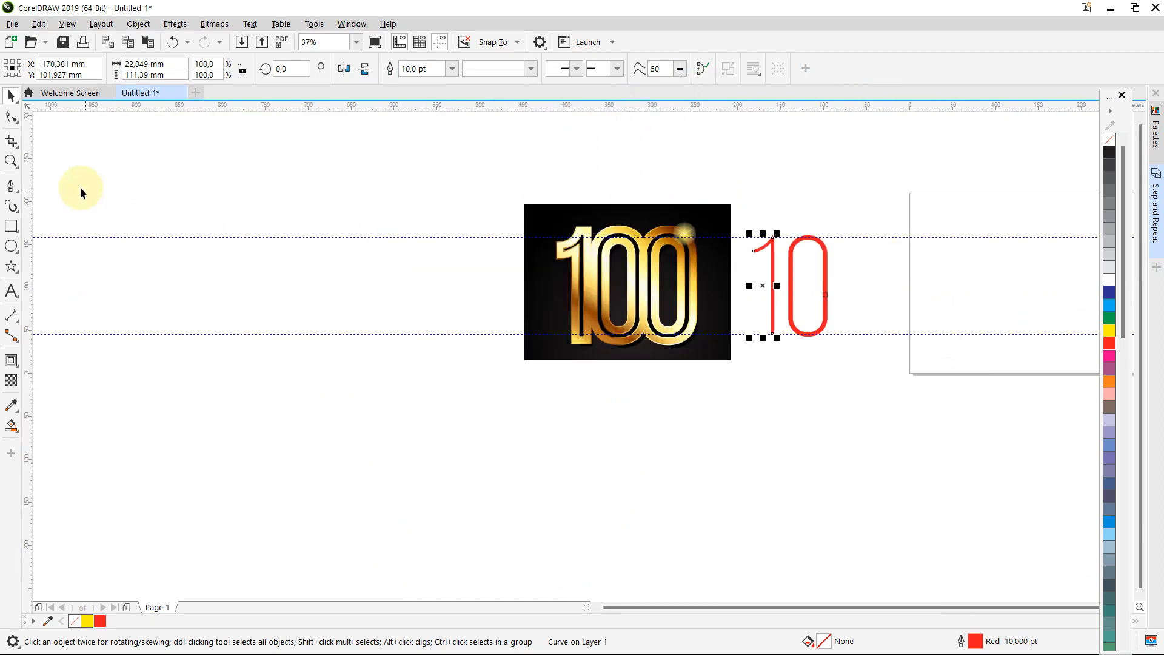
{"action": "left_click", "coordinate": [11, 162]}
{"action": "left_click", "coordinate": [776, 278]}
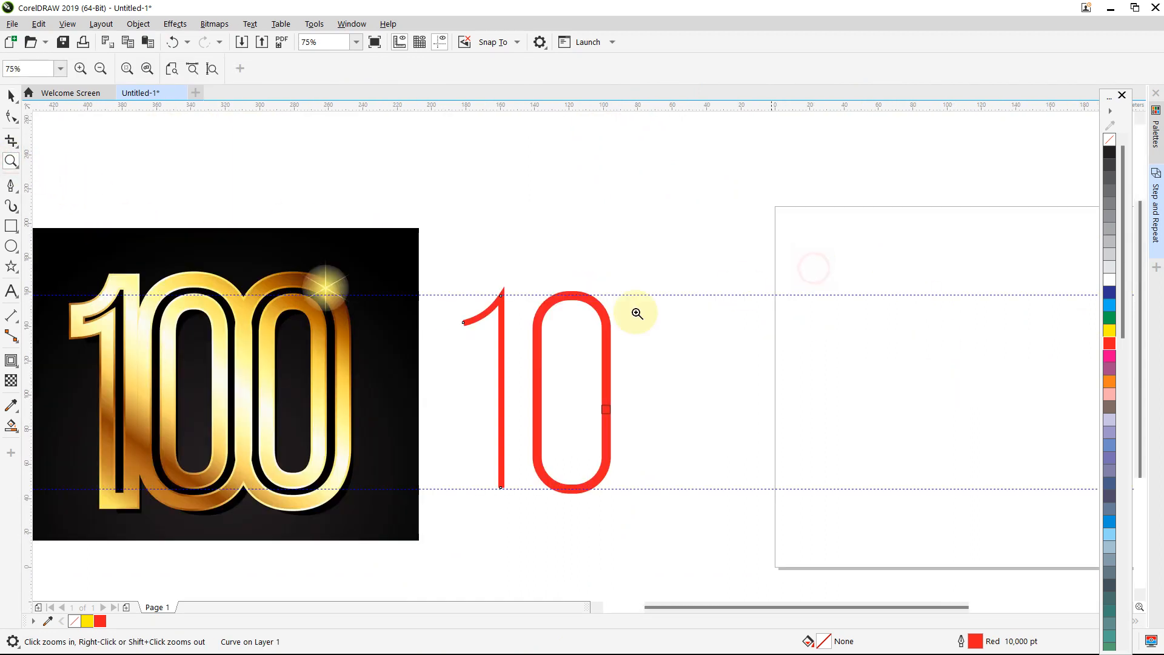
{"action": "left_click", "coordinate": [527, 376]}
{"action": "left_click", "coordinate": [11, 95]}
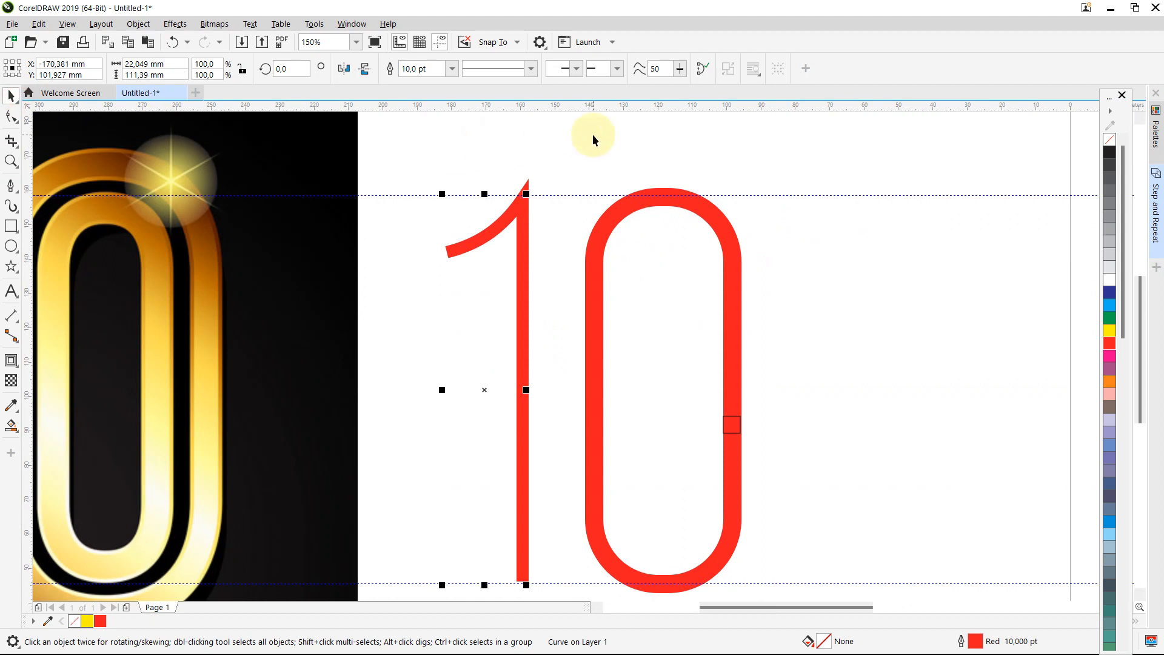
{"action": "left_click", "coordinate": [525, 211]}
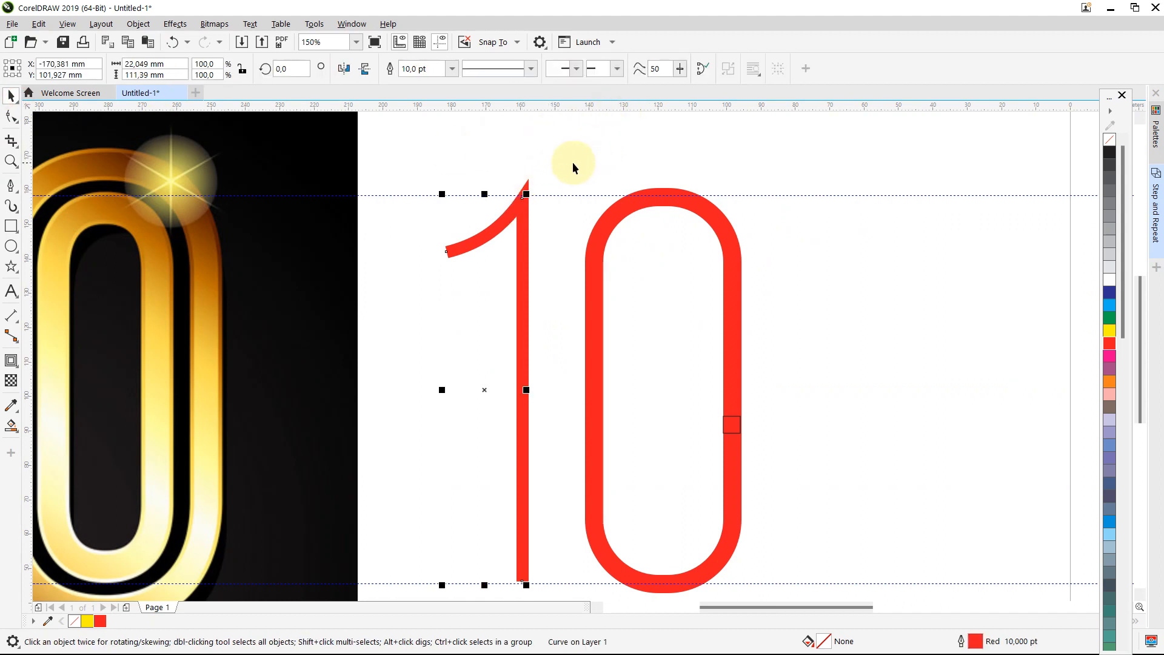
{"action": "left_click", "coordinate": [424, 68]}
{"action": "type", "text": "1"}
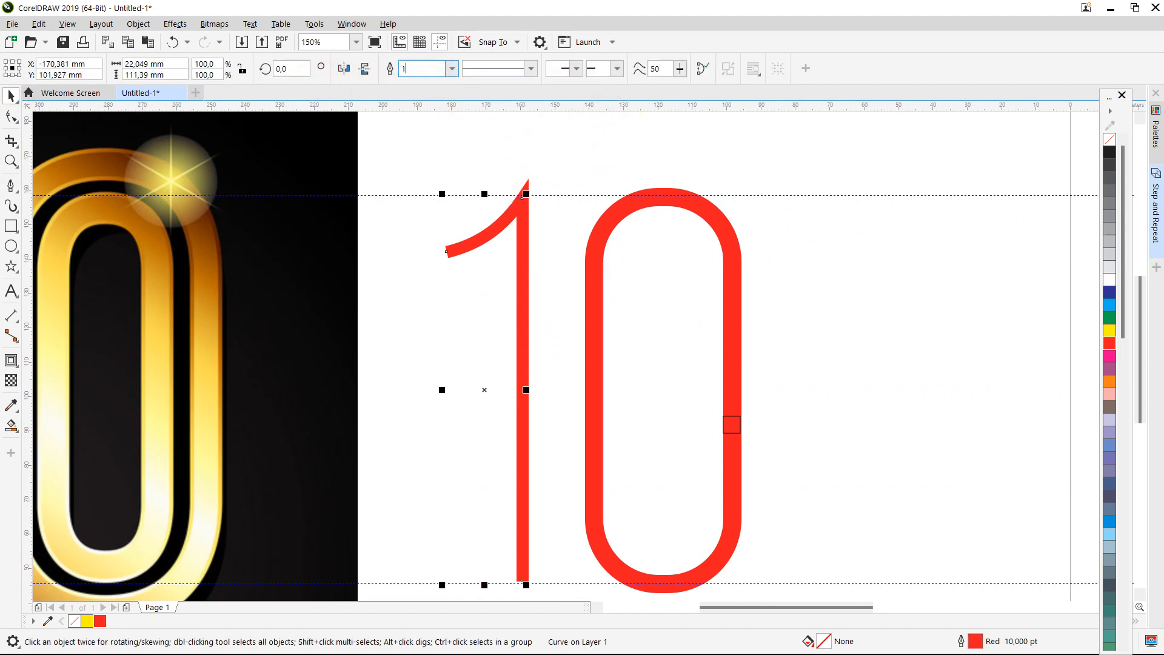
{"action": "type", "text": "5"}
{"action": "key", "text": "Return"}
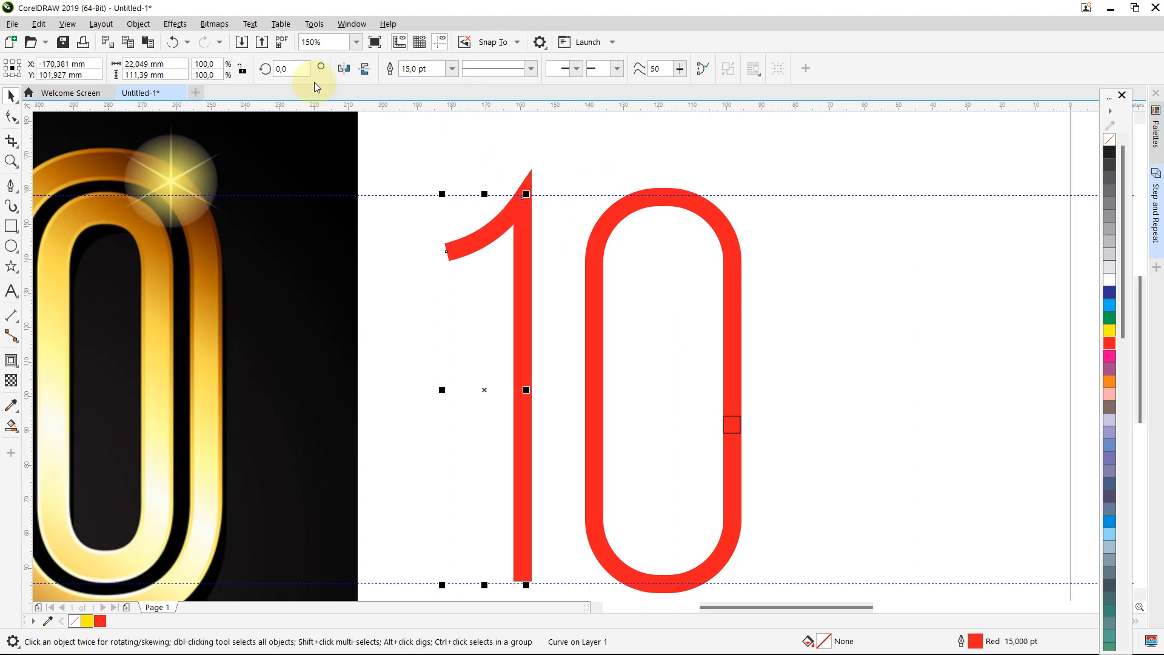
Move the golden 100 reference picture slightly upward and deselect it
{"action": "key", "text": "F3"}
{"action": "left_click", "coordinate": [530, 133]}
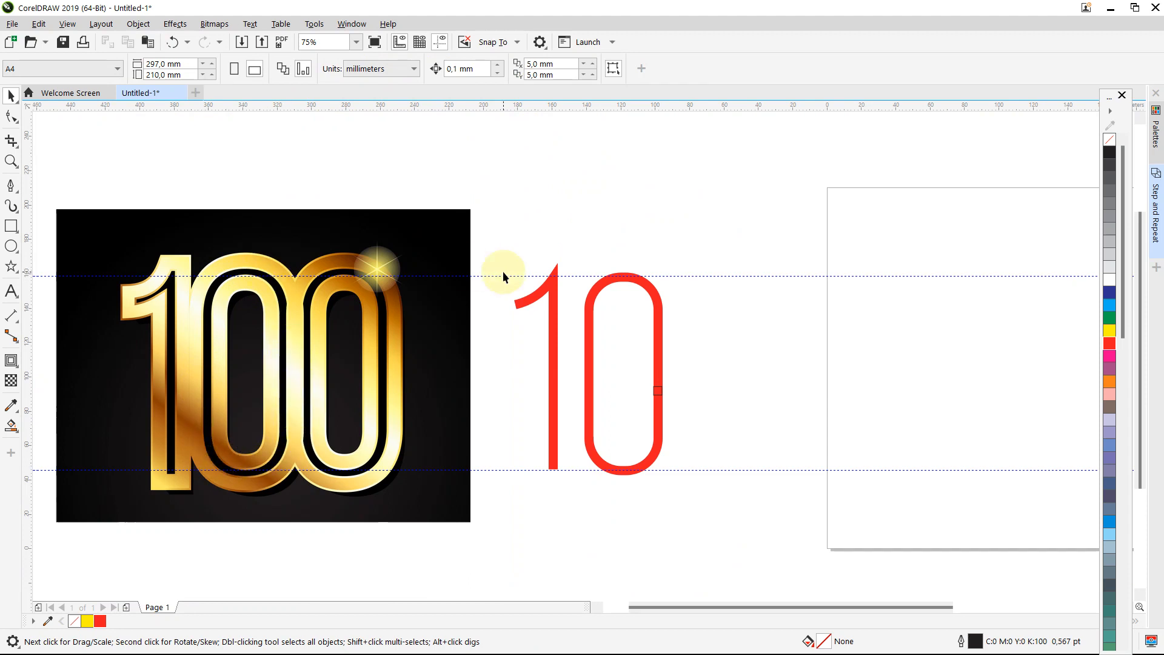
{"action": "left_click_drag", "start_coordinate": [437, 330], "coordinate": [439, 298]}
{"action": "left_click", "coordinate": [591, 180]}
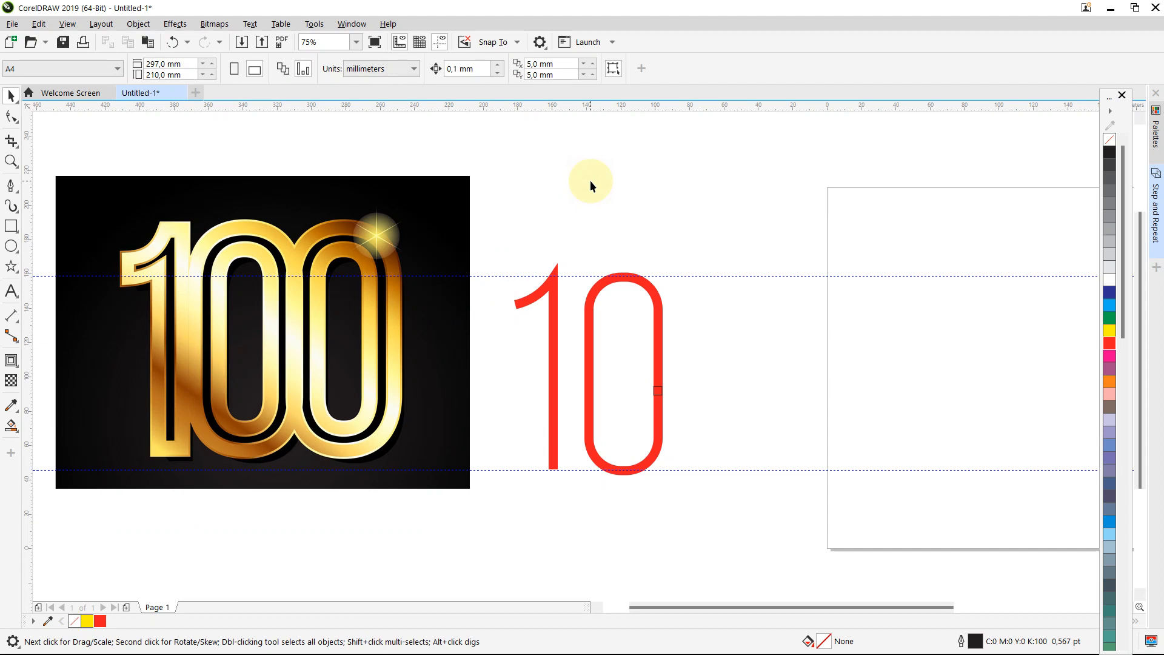
Delete the small gap-width square lying on the red zero's stroke
{"action": "left_click", "coordinate": [657, 391]}
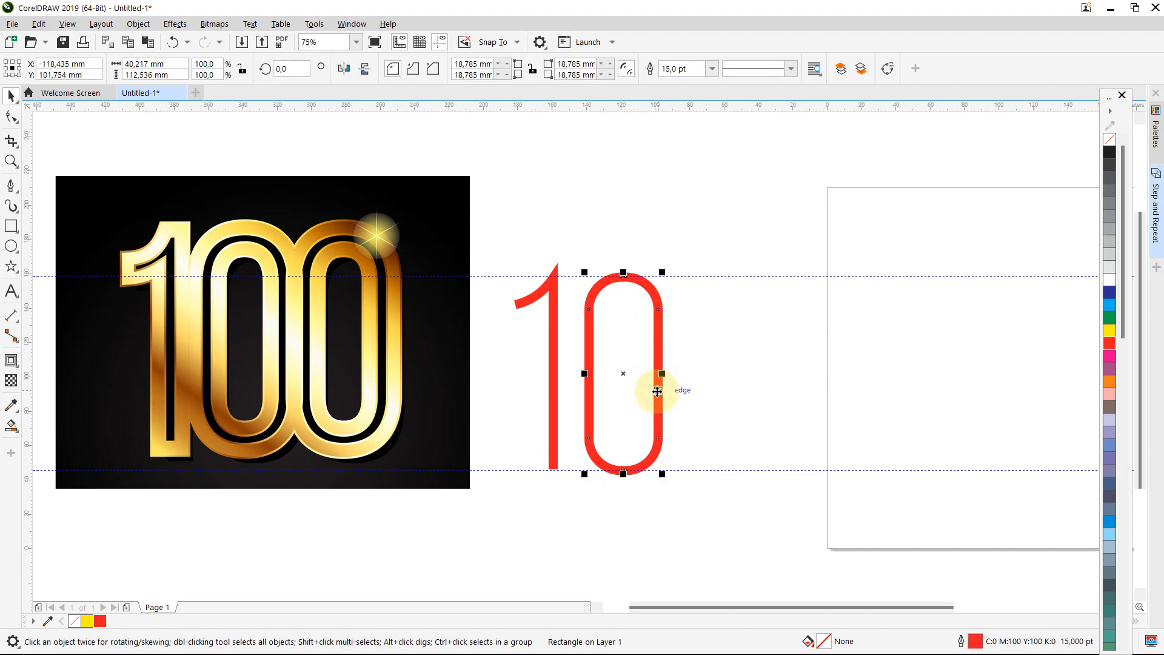
{"action": "left_click_drag", "start_coordinate": [741, 366], "coordinate": [601, 409]}
{"action": "key", "text": "Delete"}
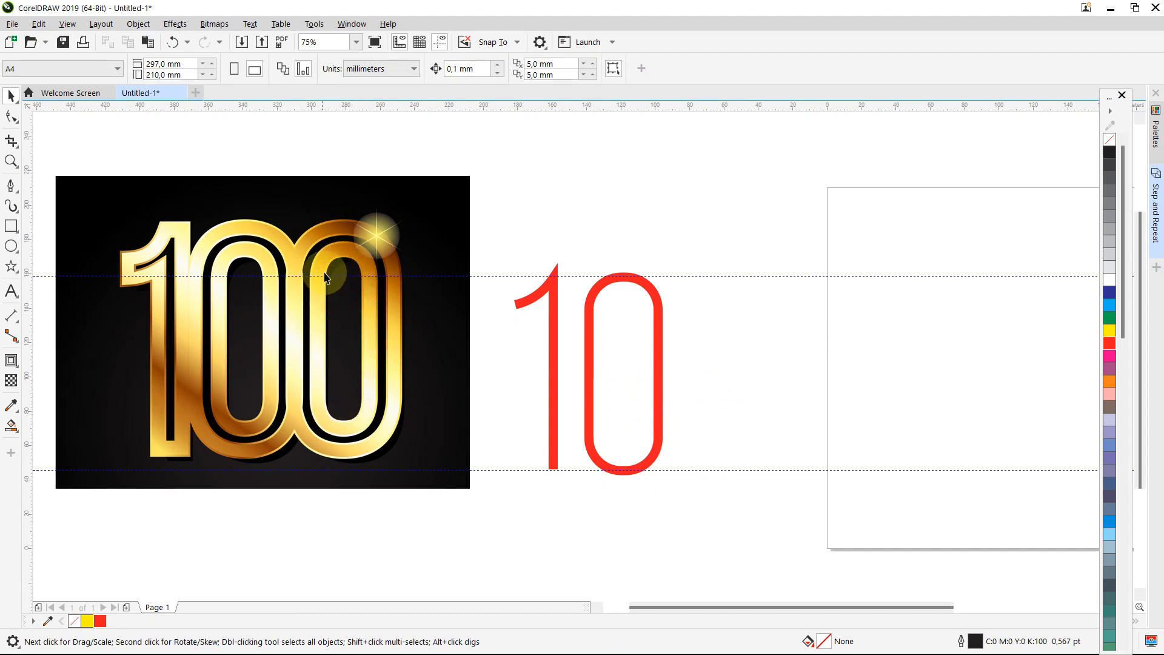
{"action": "left_click", "coordinate": [588, 353]}
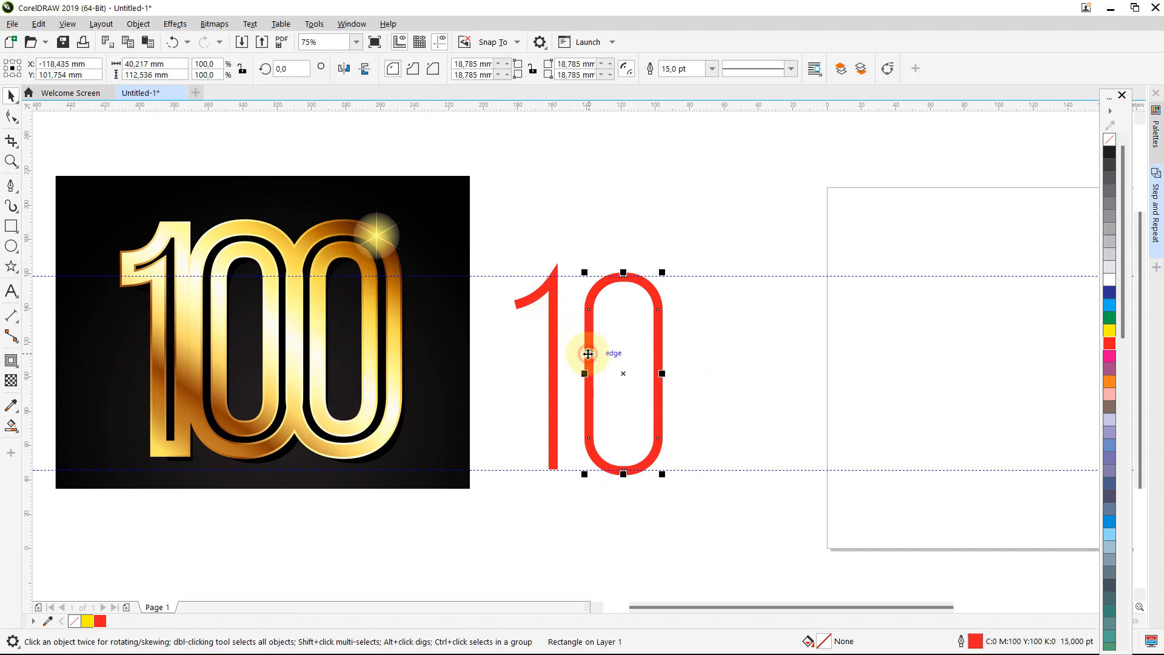
{"action": "left_click", "coordinate": [16, 363]}
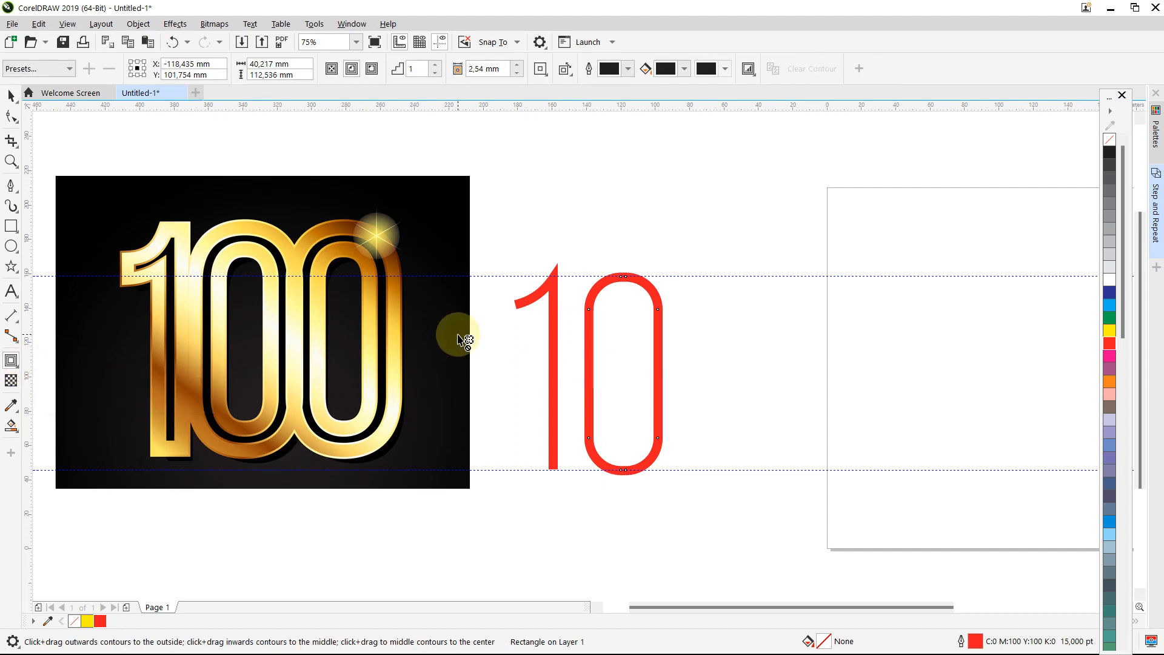
{"action": "scroll", "coordinate": [462, 338], "scroll_direction": "up", "scroll_amount": 1}
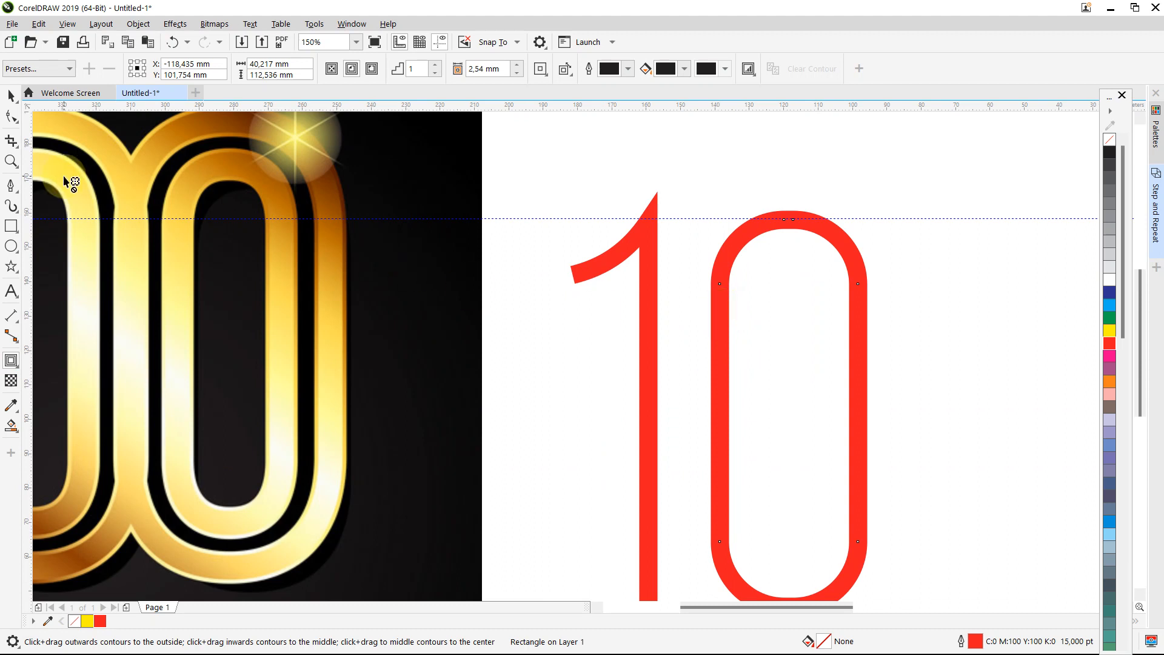
{"action": "left_click", "coordinate": [11, 96]}
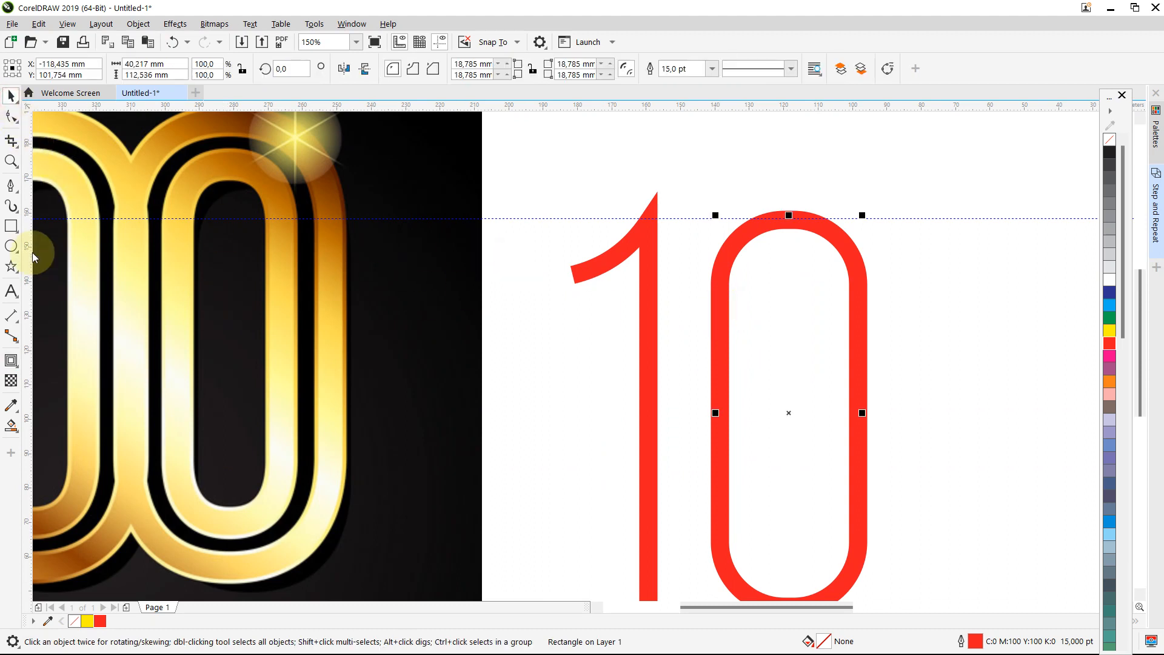
Draw a rectangle about 9.3 mm wide across the inner gold line of the reference's last zero and copy its width value
{"action": "left_click", "coordinate": [10, 226]}
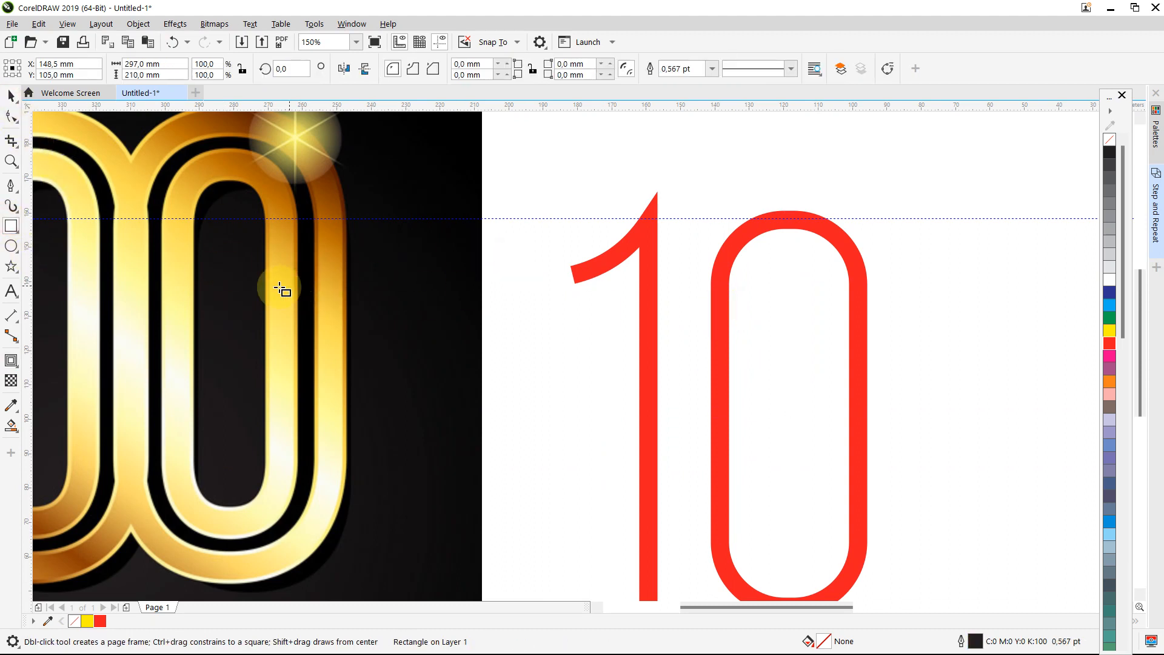
{"action": "left_click_drag", "start_coordinate": [265, 288], "coordinate": [296, 309]}
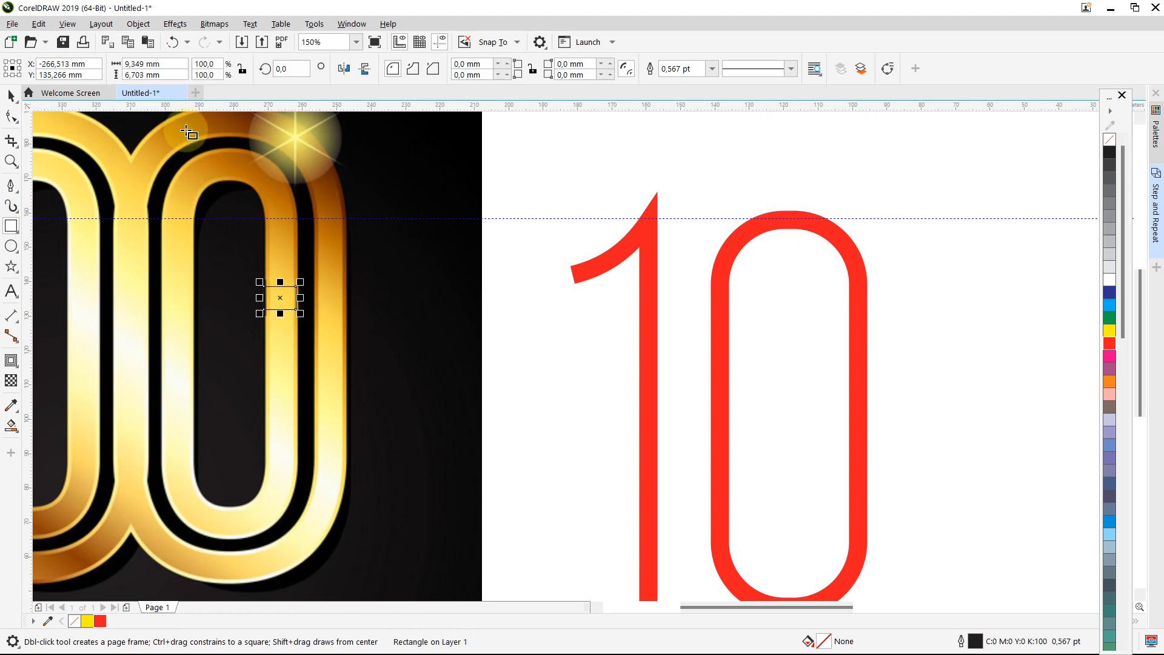
{"action": "left_click", "coordinate": [177, 67]}
{"action": "key", "text": "ctrl+c"}
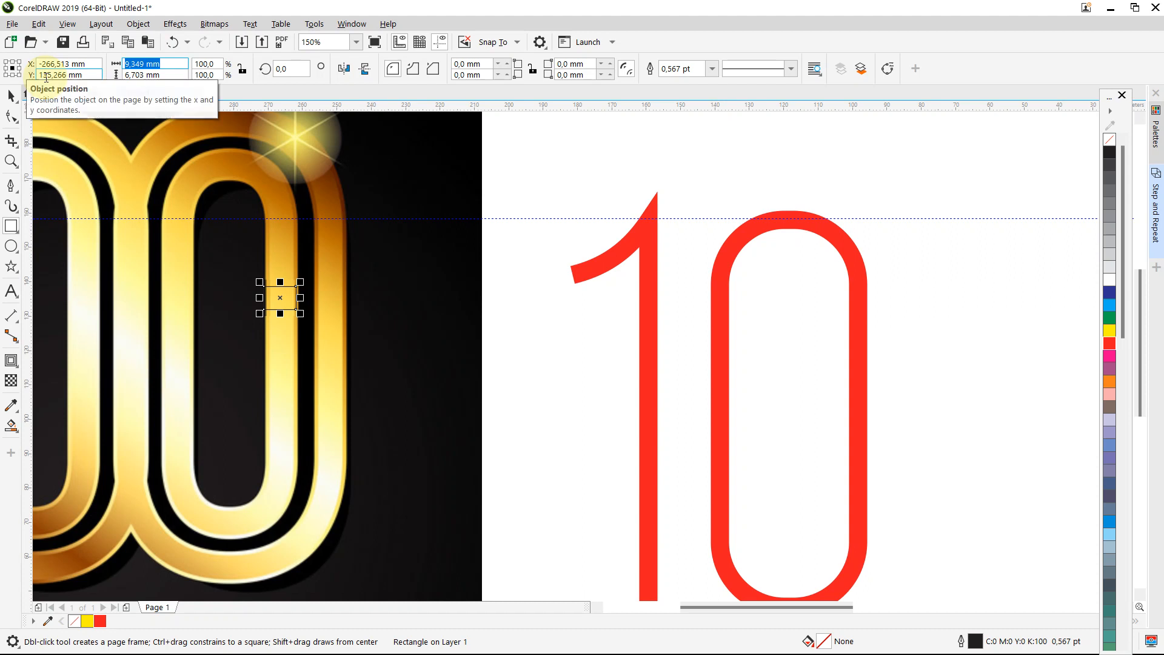
Add a one-step inward contour to the red zero with the copied 9.349 mm offset
{"action": "left_click", "coordinate": [11, 96]}
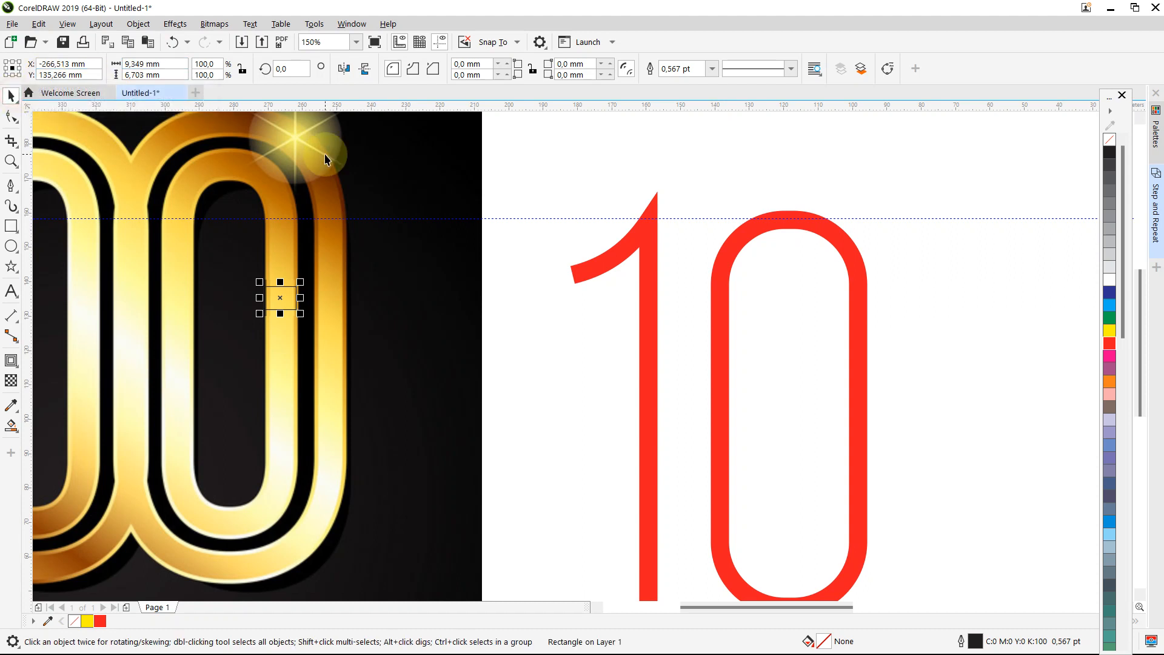
{"action": "scroll", "coordinate": [323, 156], "scroll_direction": "down", "scroll_amount": 2}
{"action": "left_click", "coordinate": [594, 194]}
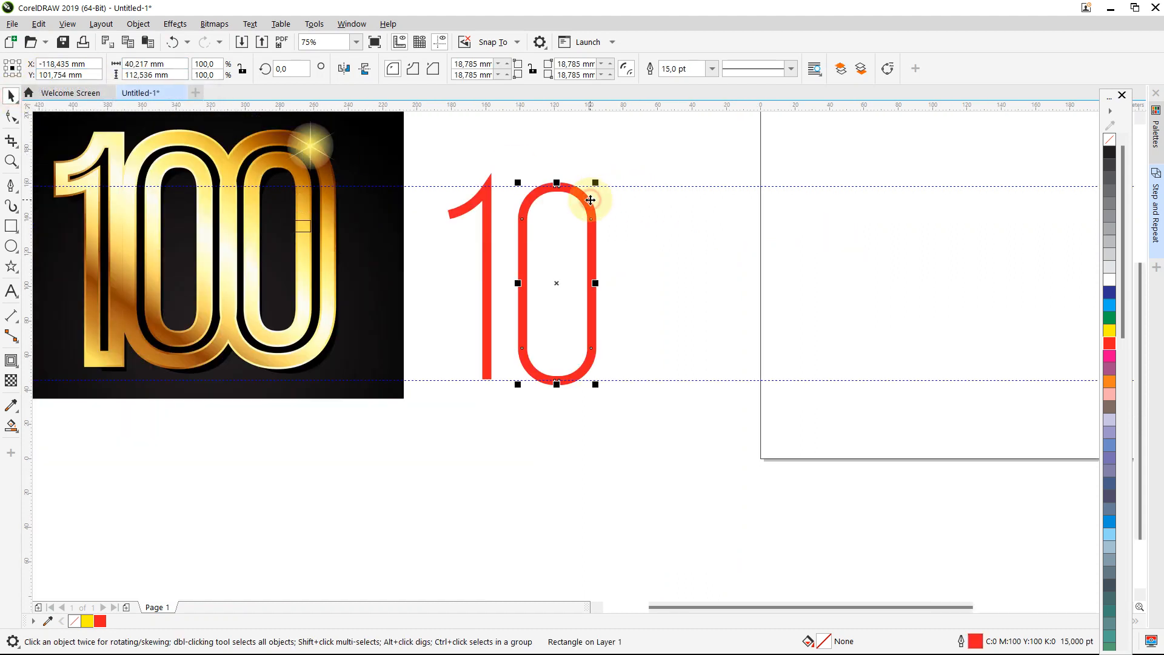
{"action": "left_click", "coordinate": [11, 360]}
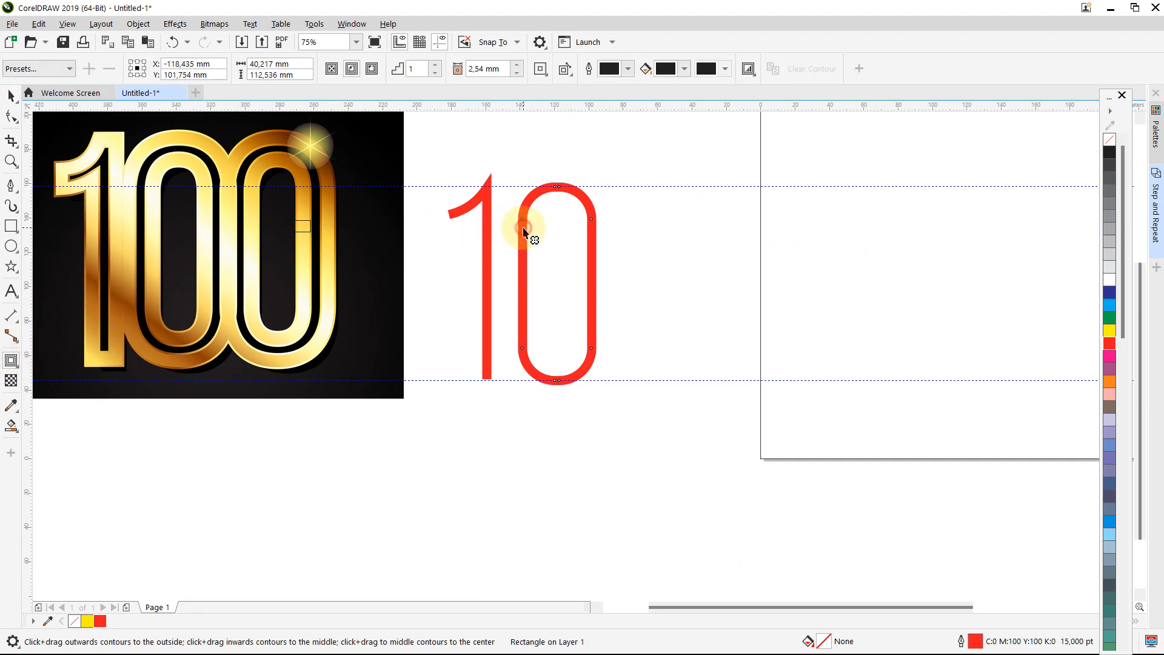
{"action": "left_click_drag", "start_coordinate": [524, 231], "coordinate": [546, 242]}
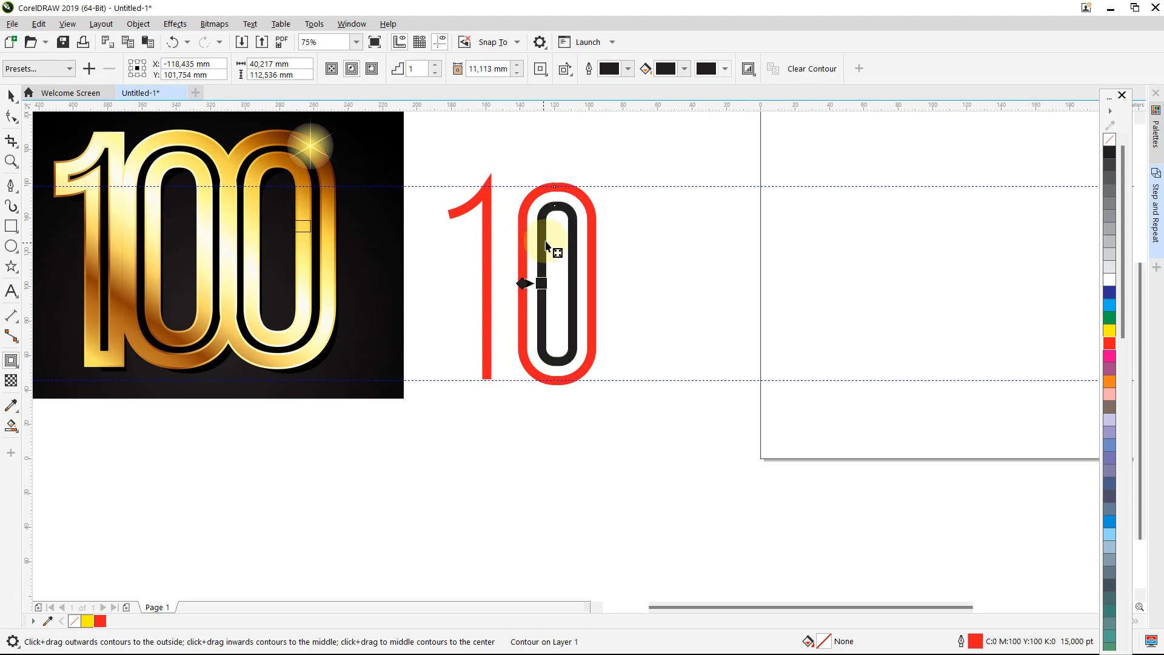
{"action": "left_click", "coordinate": [485, 69]}
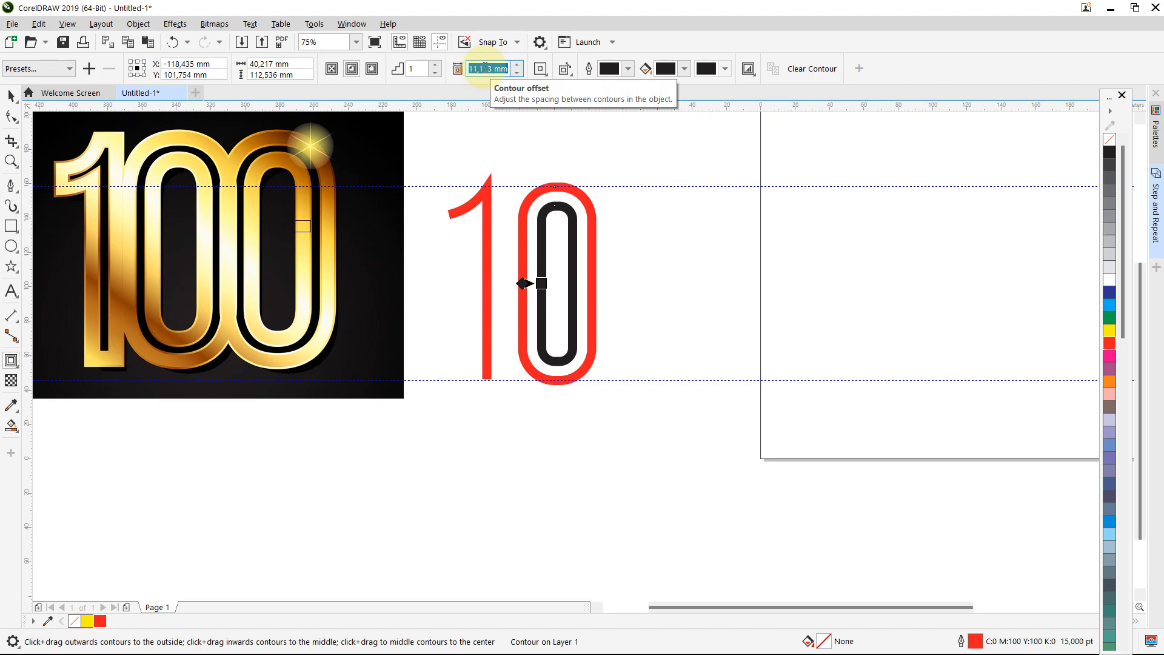
{"action": "key", "text": "ctrl+v"}
{"action": "key", "text": "Return"}
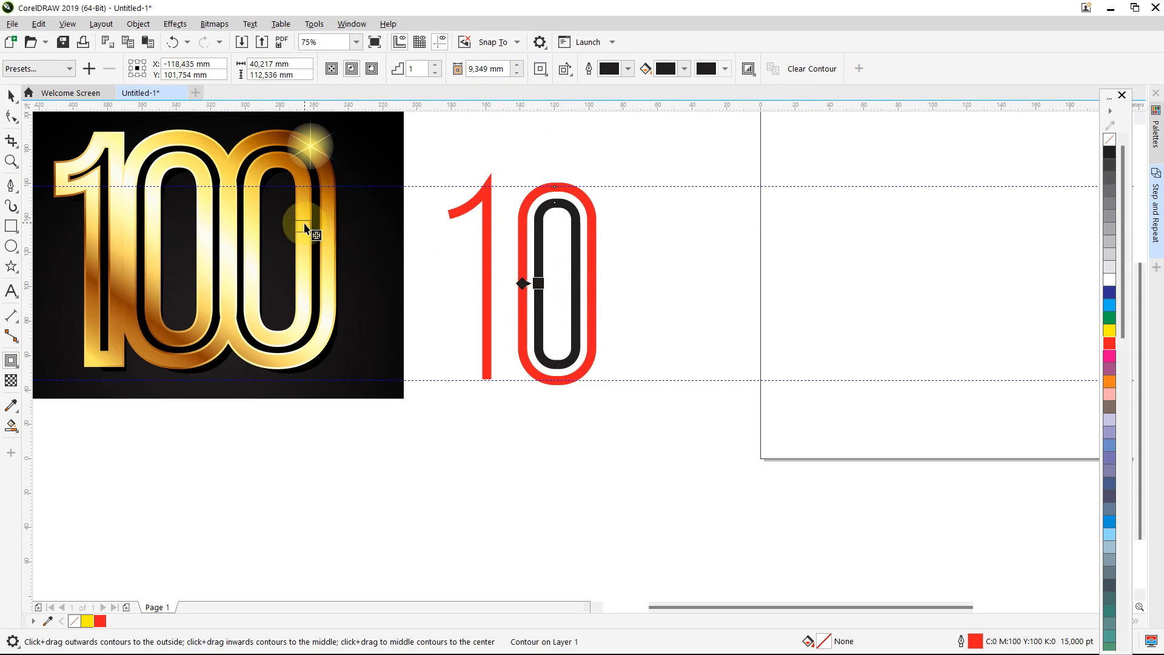
{"action": "left_click", "coordinate": [11, 95]}
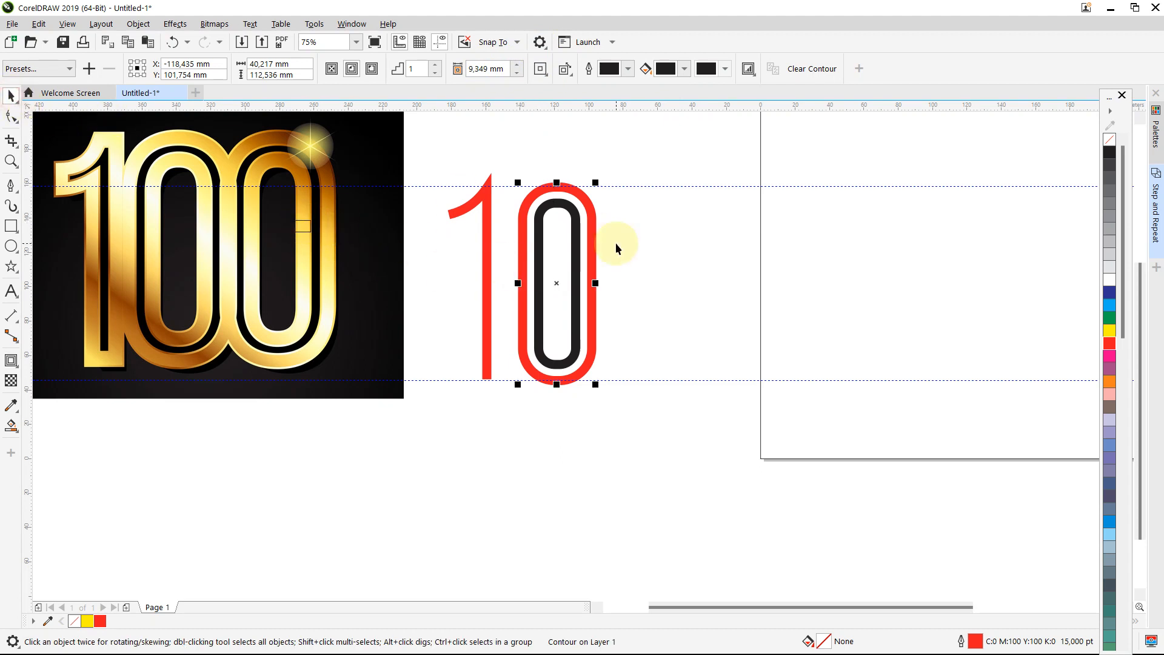
{"action": "left_click", "coordinate": [732, 276]}
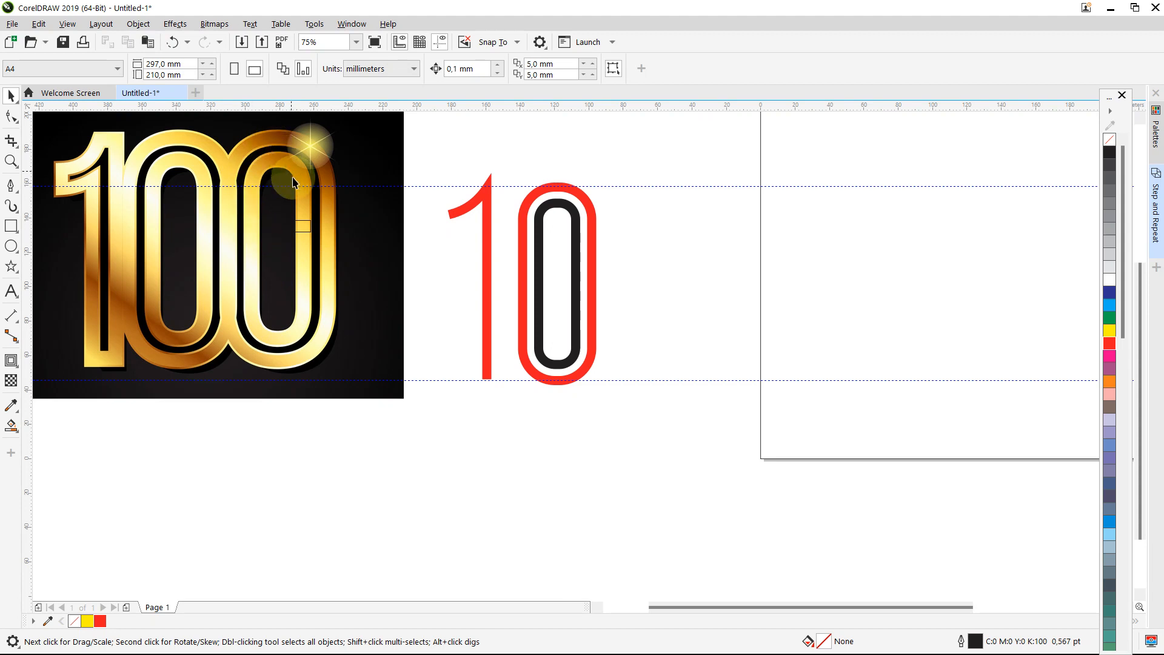
{"action": "left_click", "coordinate": [541, 249]}
{"action": "left_click_drag", "start_coordinate": [540, 248], "coordinate": [659, 255]}
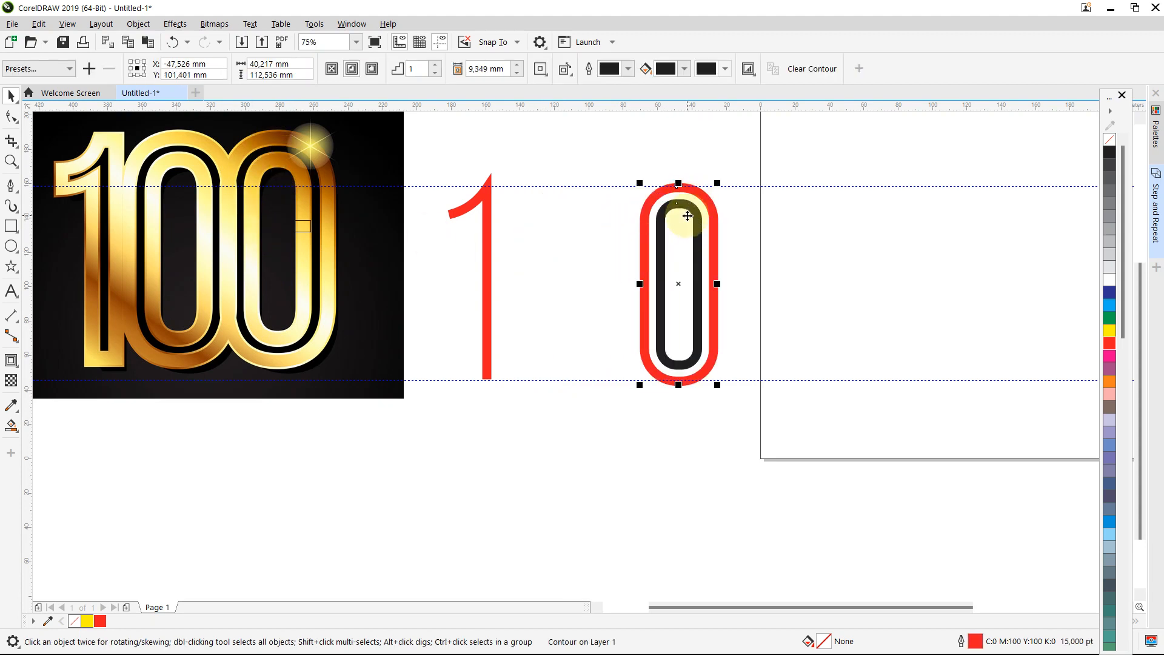
{"action": "key", "text": "ctrl+z"}
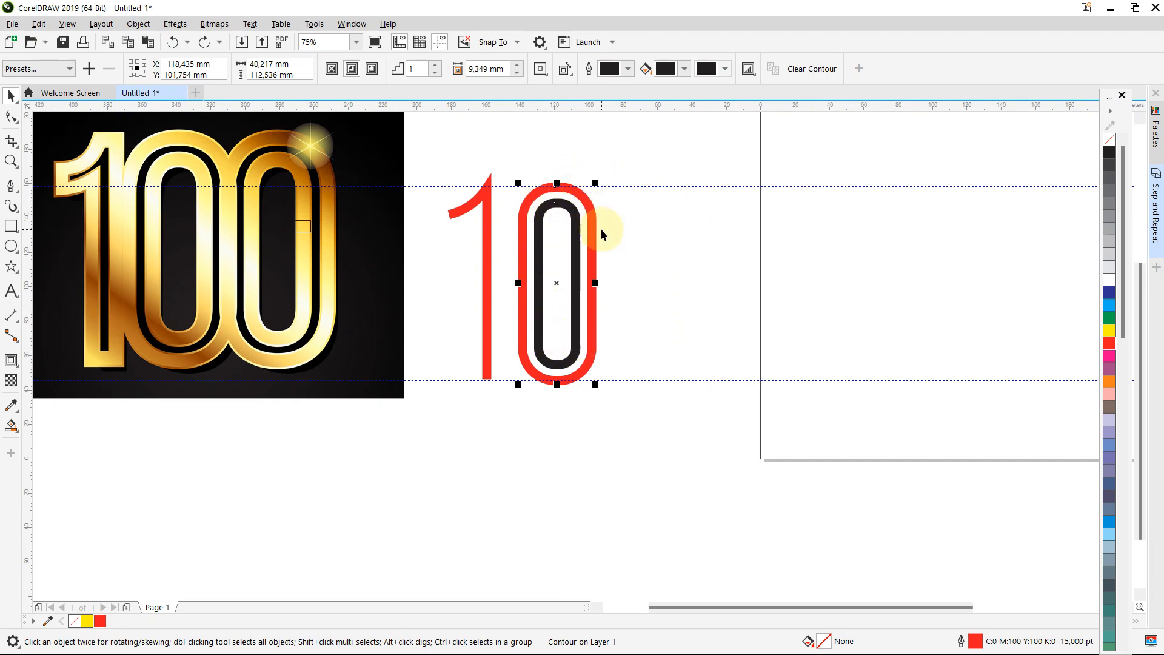
Break the zero's contour apart and give the inner rounded shape a solid black fill with no outline
{"action": "key", "text": "ctrl+k"}
{"action": "left_click", "coordinate": [666, 256]}
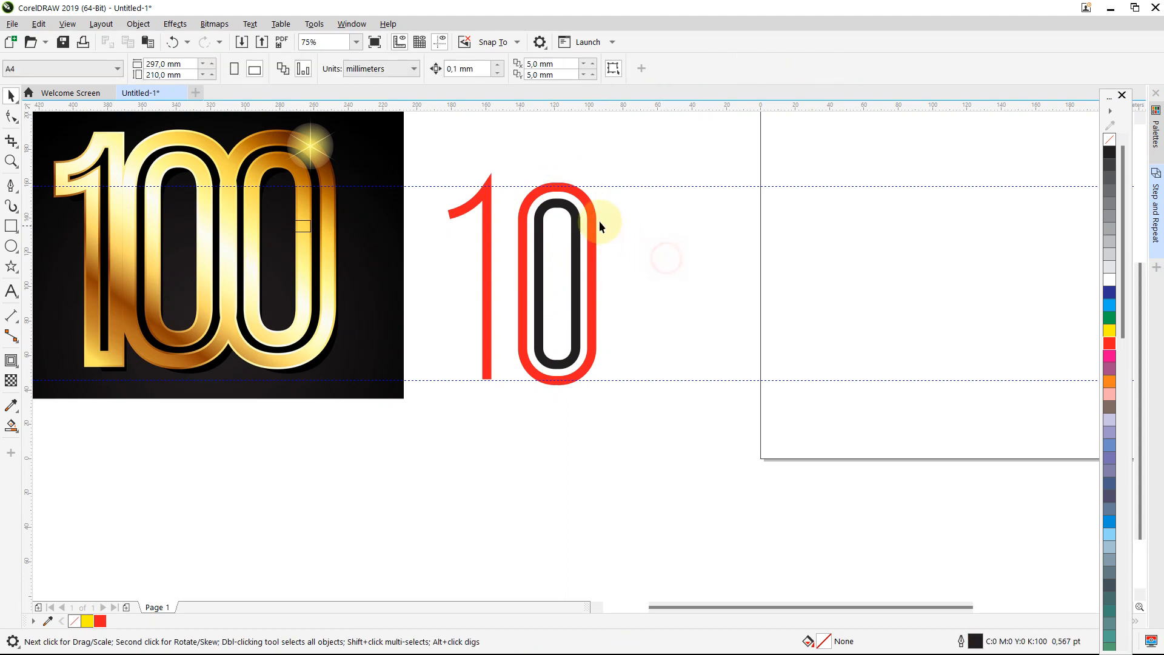
{"action": "left_click", "coordinate": [573, 211]}
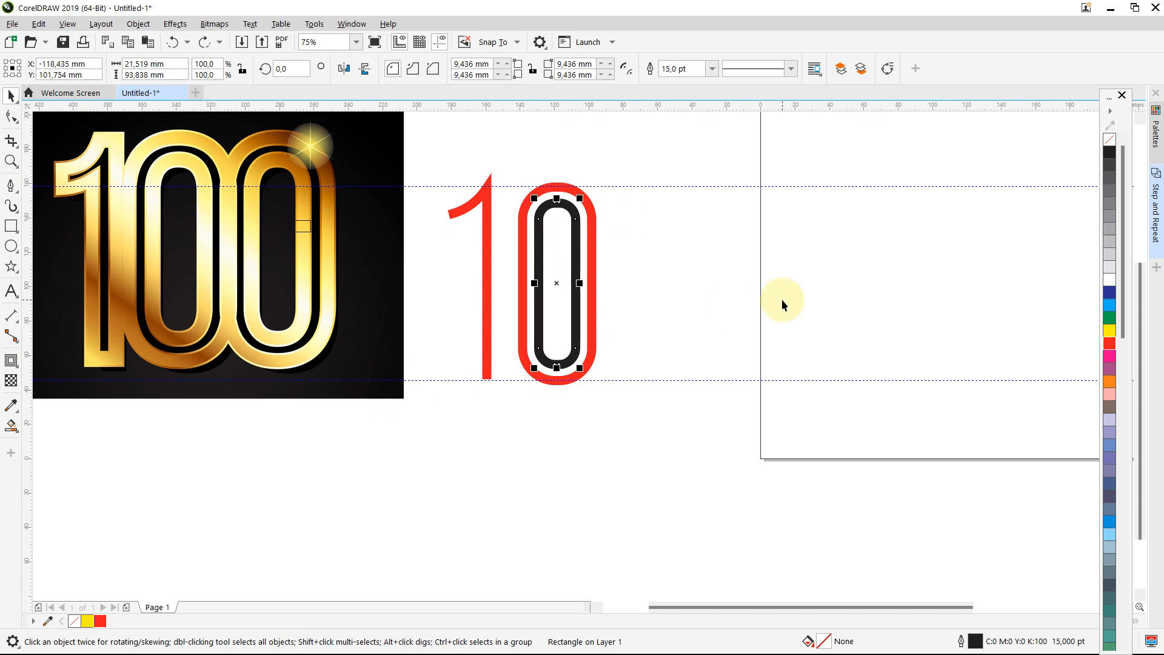
{"action": "right_click", "coordinate": [1108, 146]}
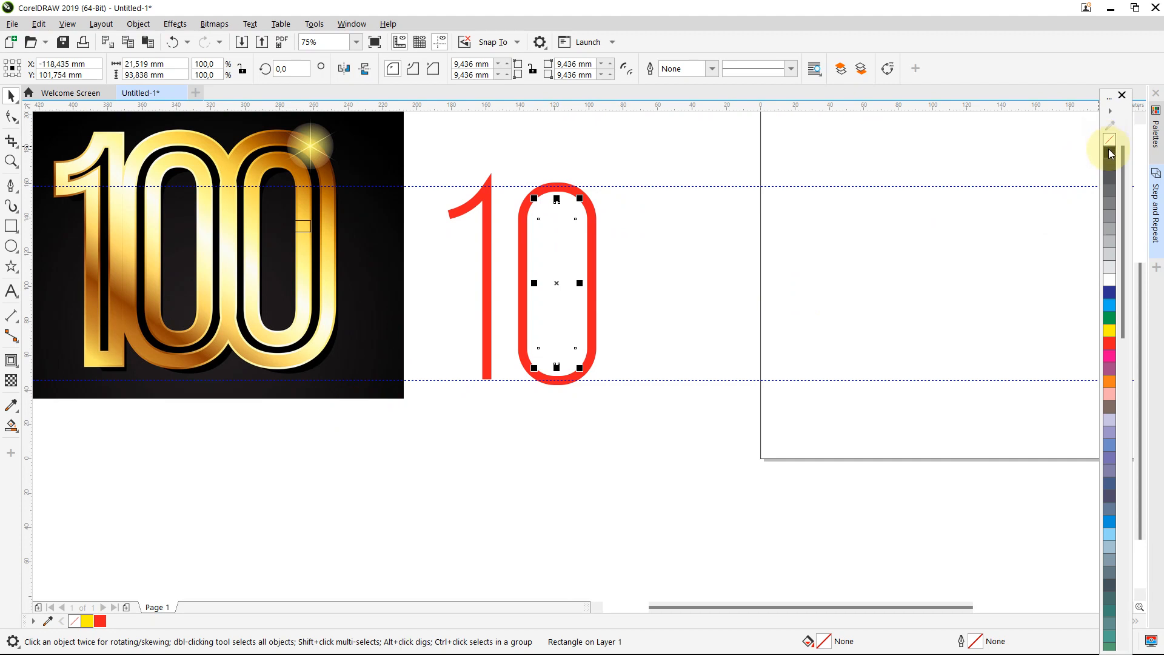
{"action": "left_click", "coordinate": [1110, 151]}
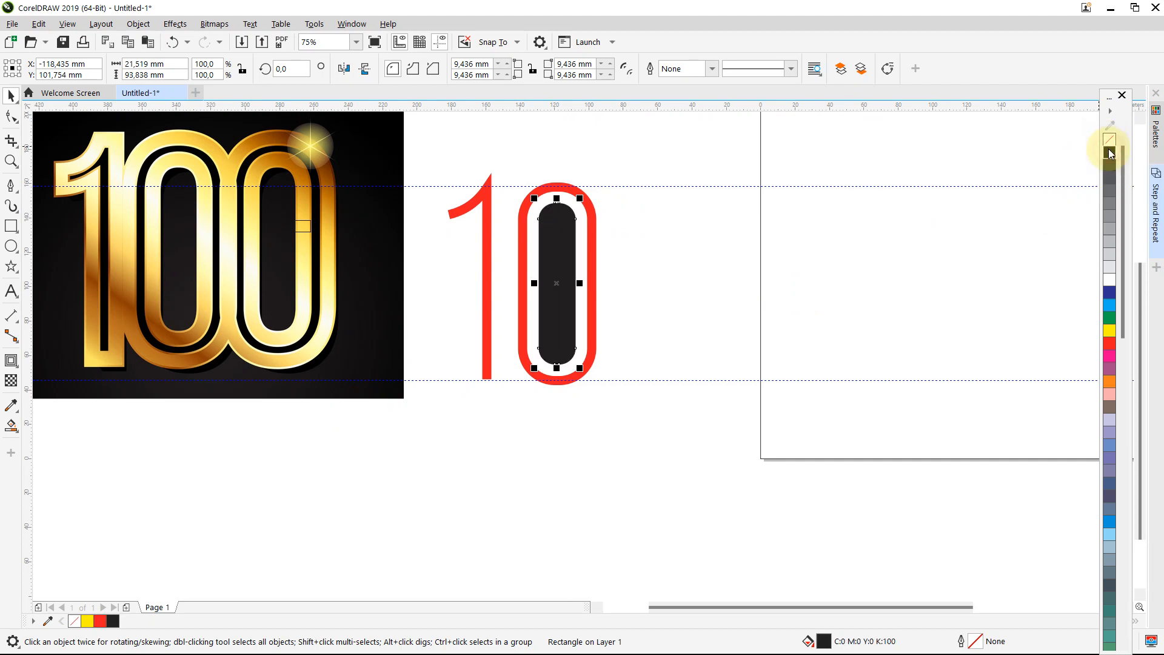
{"action": "left_click", "coordinate": [665, 254]}
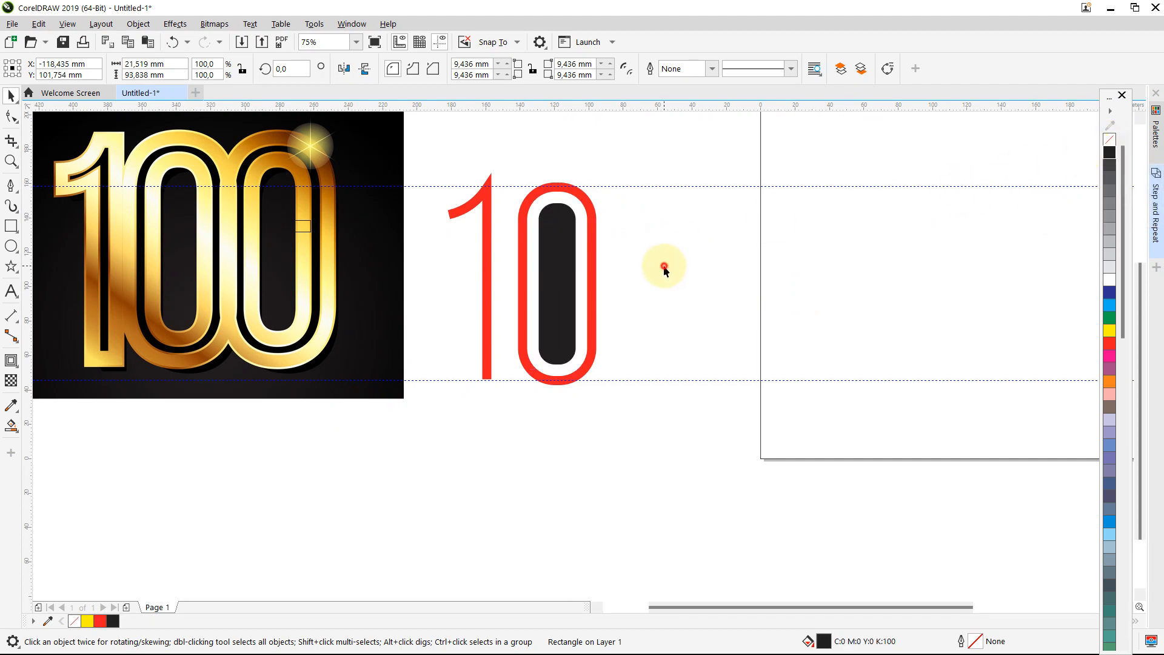
{"action": "left_click", "coordinate": [553, 249]}
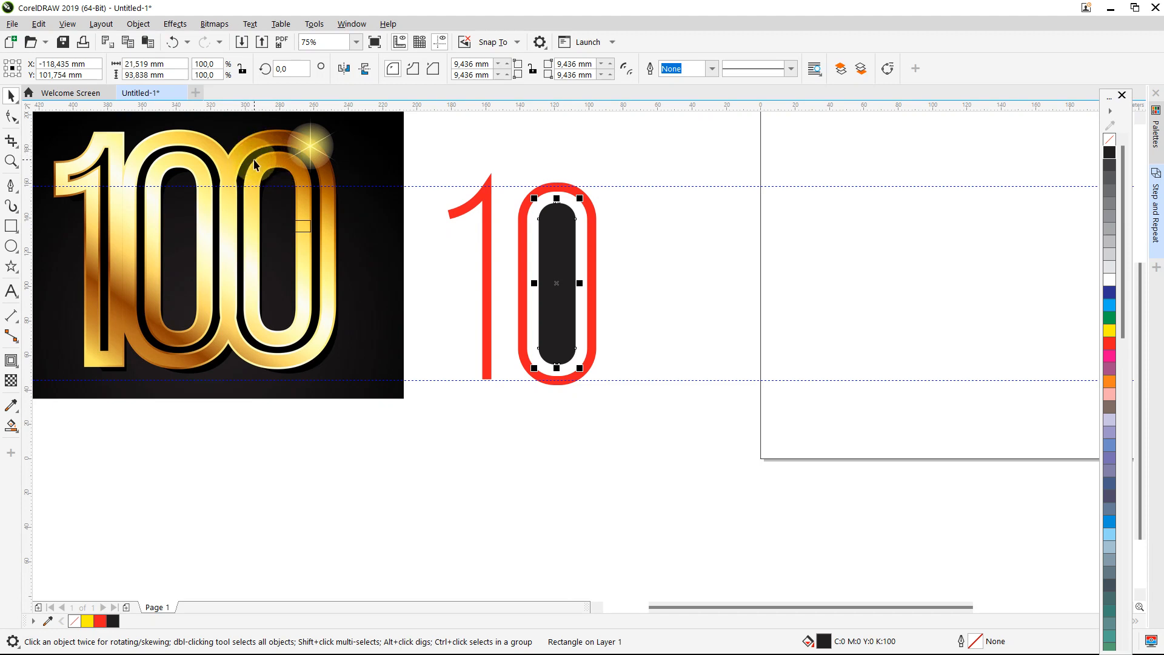
Change the outer red zero's outline colour to black and deselect it
{"action": "left_click", "coordinate": [523, 214]}
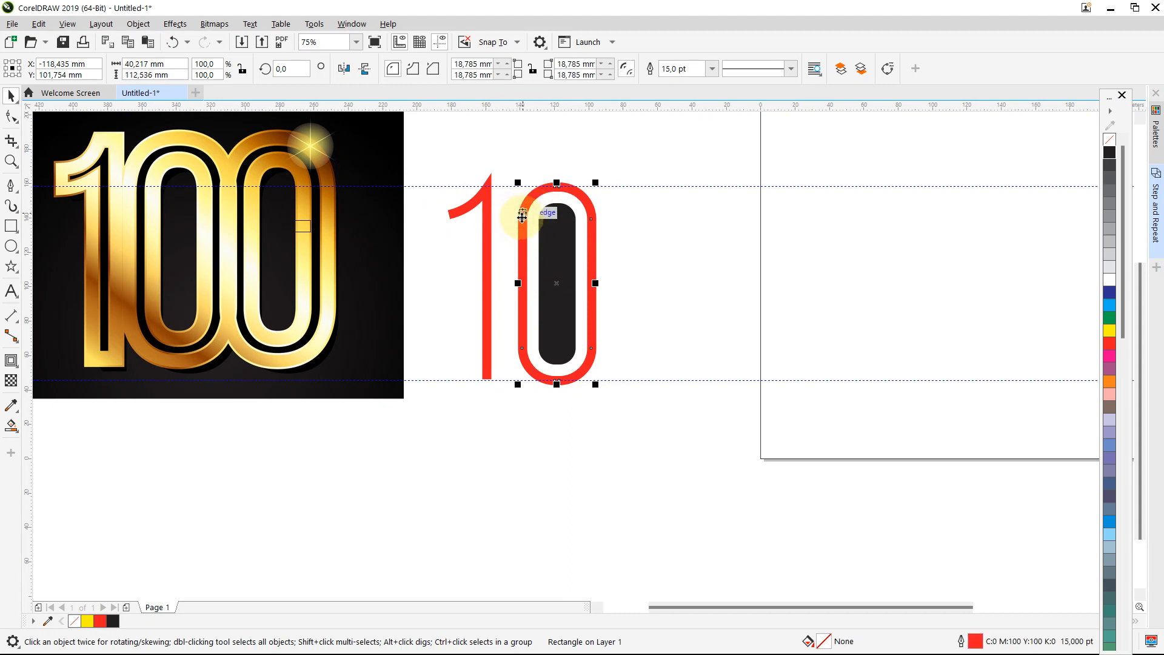
{"action": "right_click", "coordinate": [1118, 151]}
{"action": "left_click", "coordinate": [881, 285]}
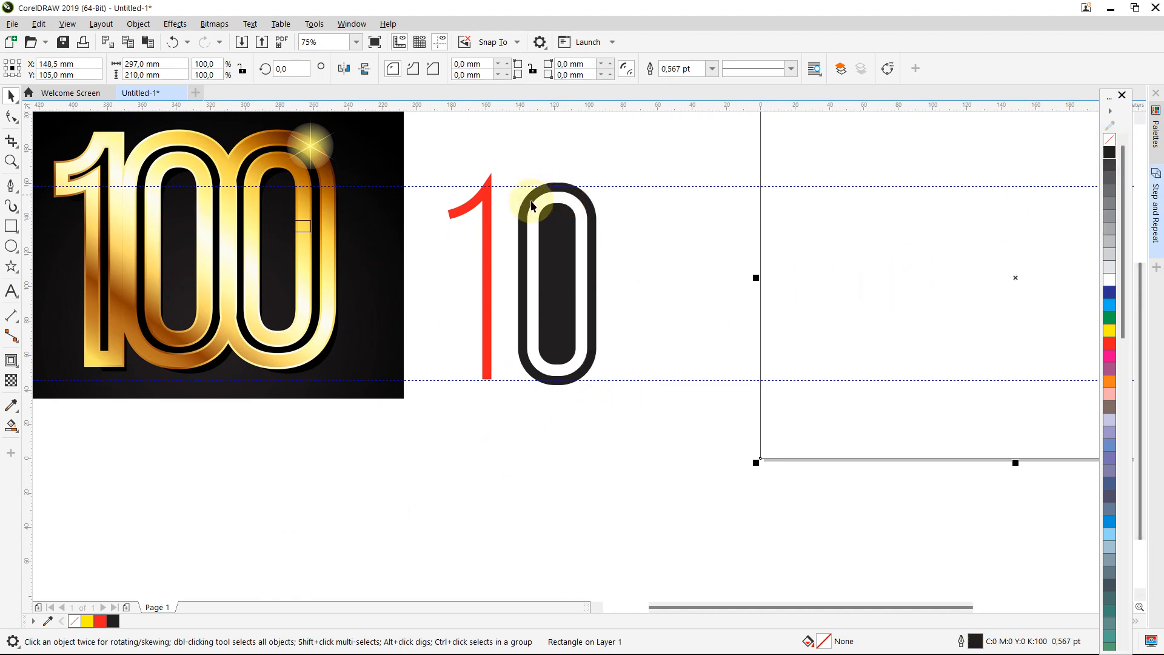
{"action": "left_click", "coordinate": [346, 481]}
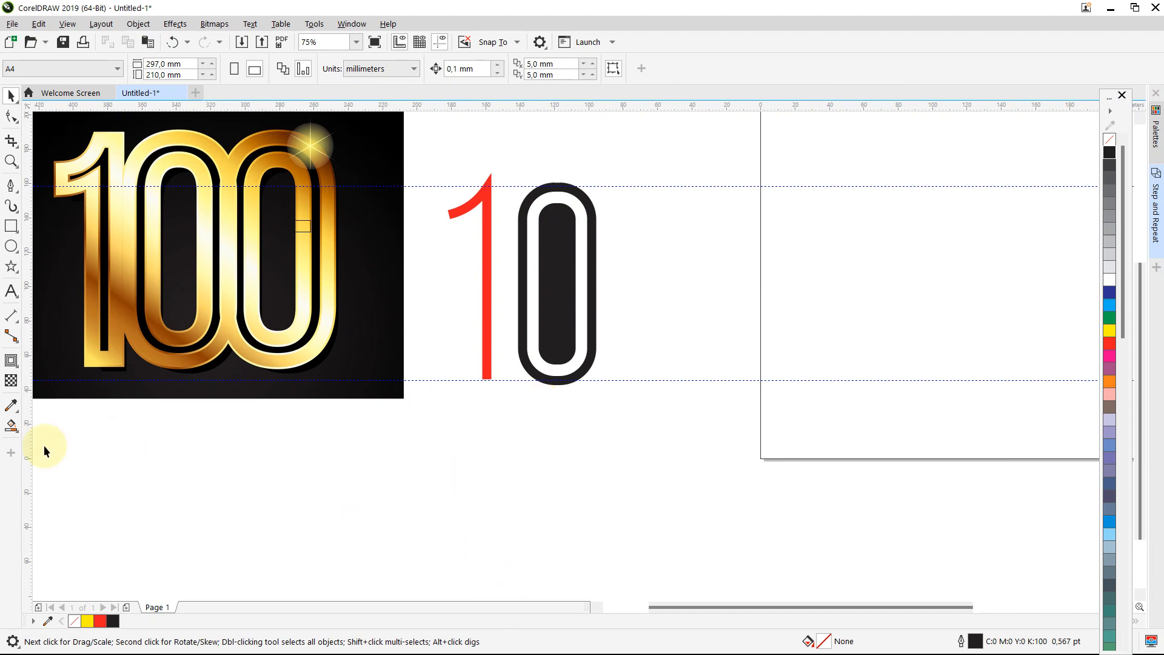
Set the Smart Fill colour to gold #DEAA30 sampled from the reference picture's last zero
{"action": "left_click", "coordinate": [20, 434]}
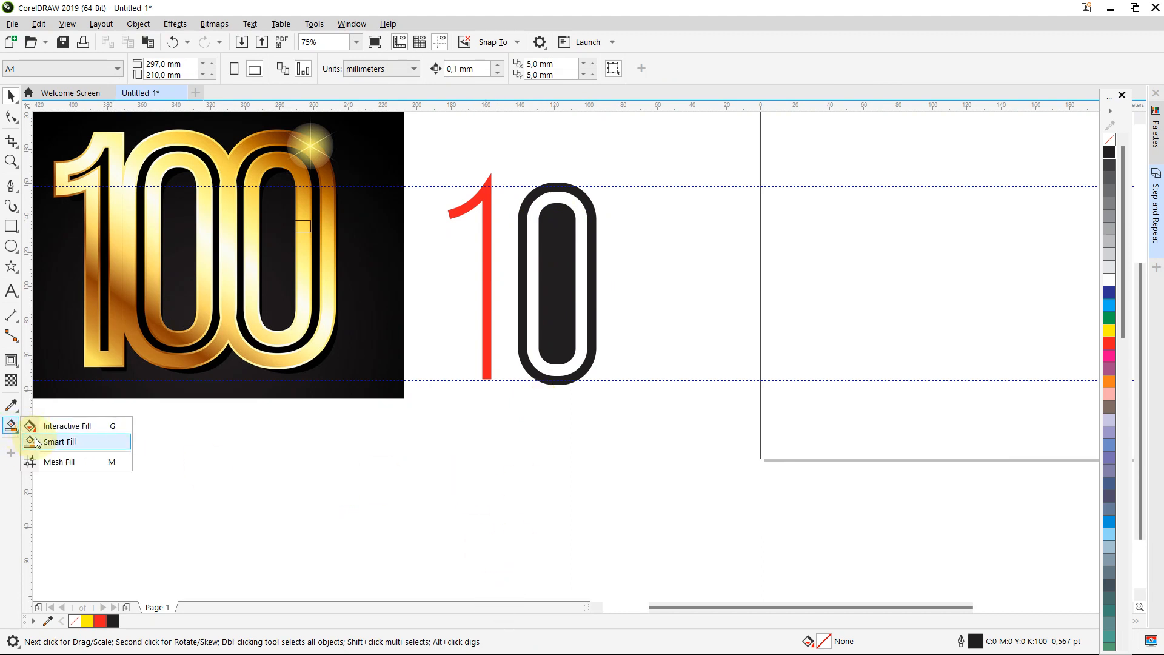
{"action": "left_click", "coordinate": [36, 442]}
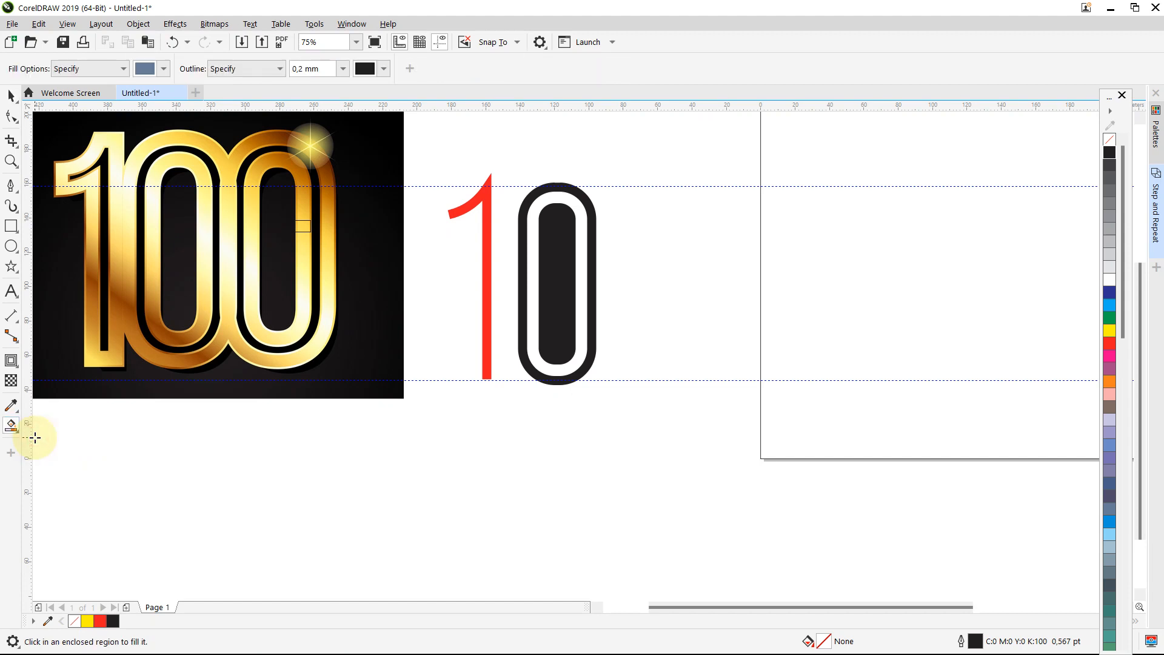
{"action": "left_click", "coordinate": [165, 72]}
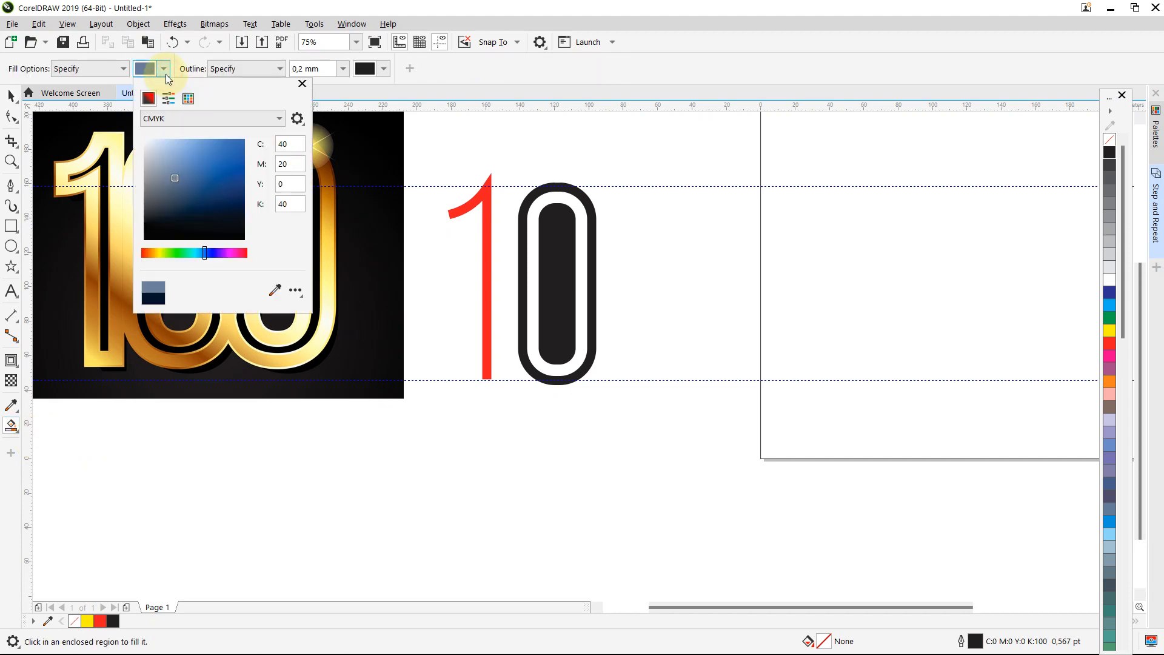
{"action": "left_click", "coordinate": [277, 288]}
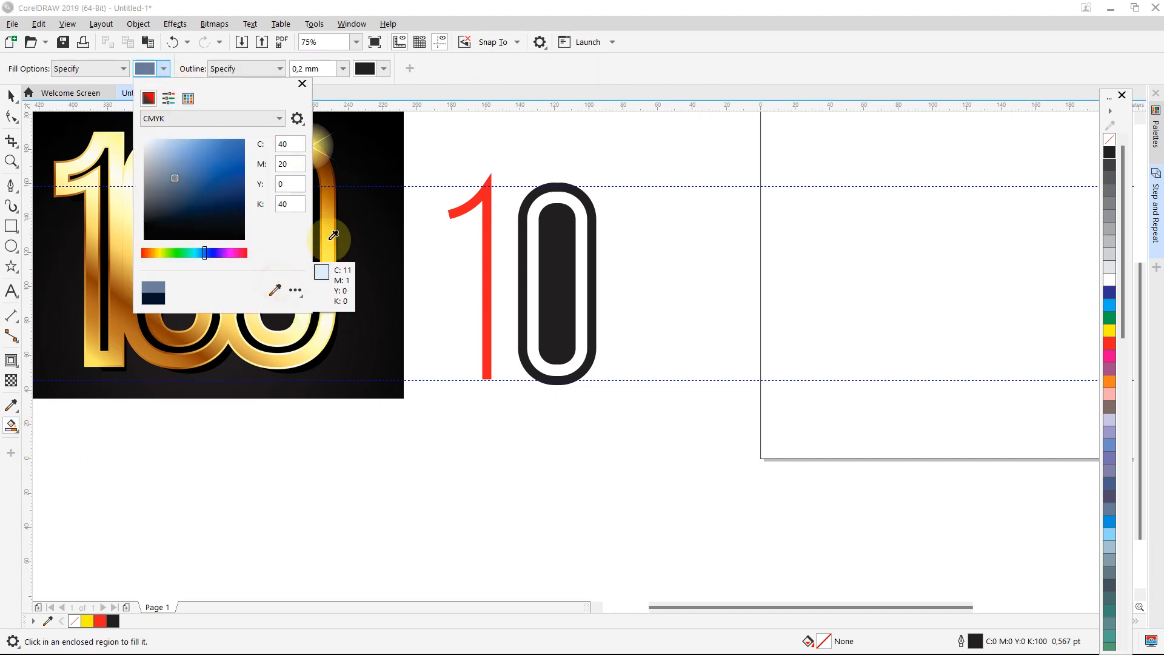
{"action": "left_click", "coordinate": [329, 217]}
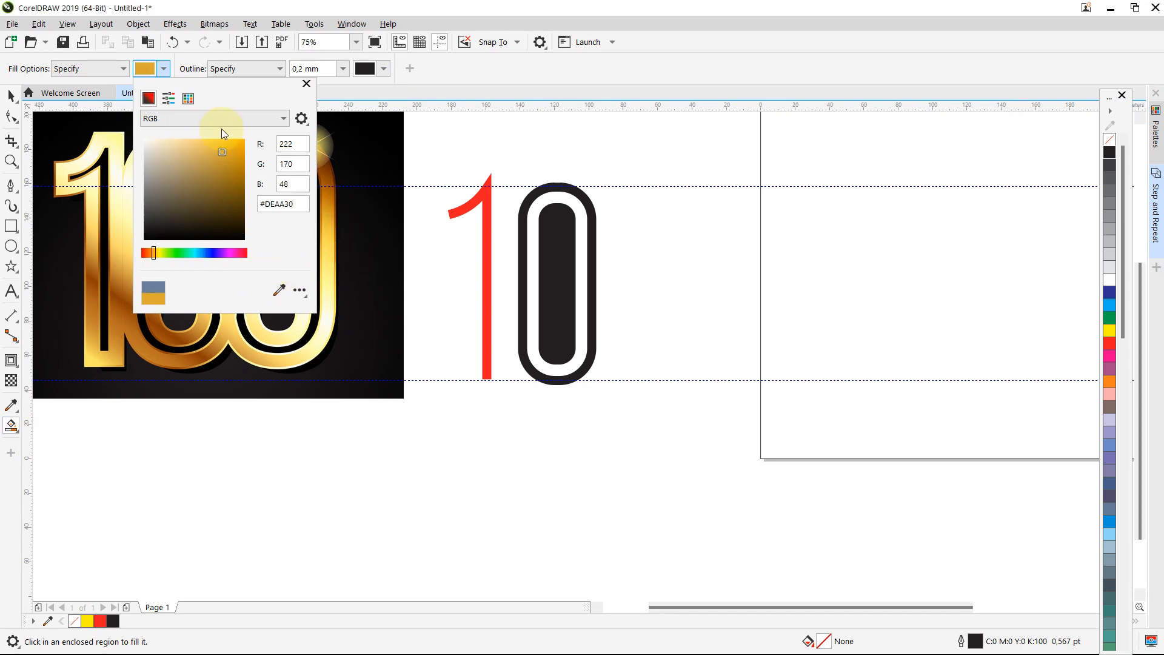
{"action": "left_click", "coordinate": [534, 133]}
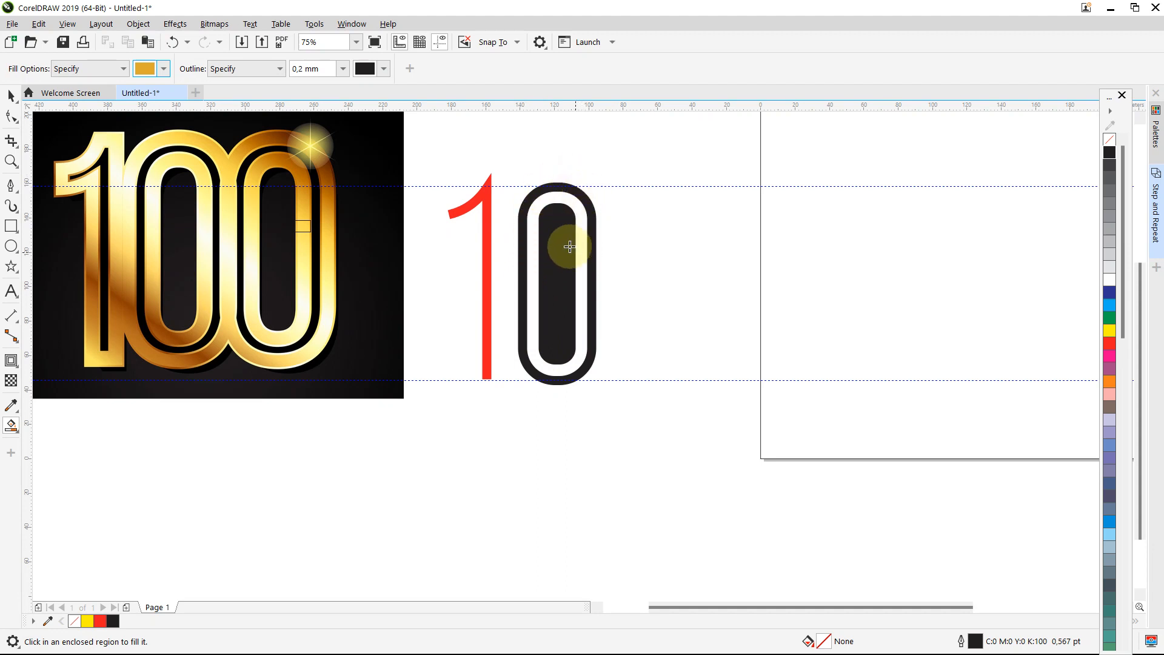
Smart-fill the ring between the outer zero and the inner black shape with the sampled gold
{"action": "left_click", "coordinate": [531, 223]}
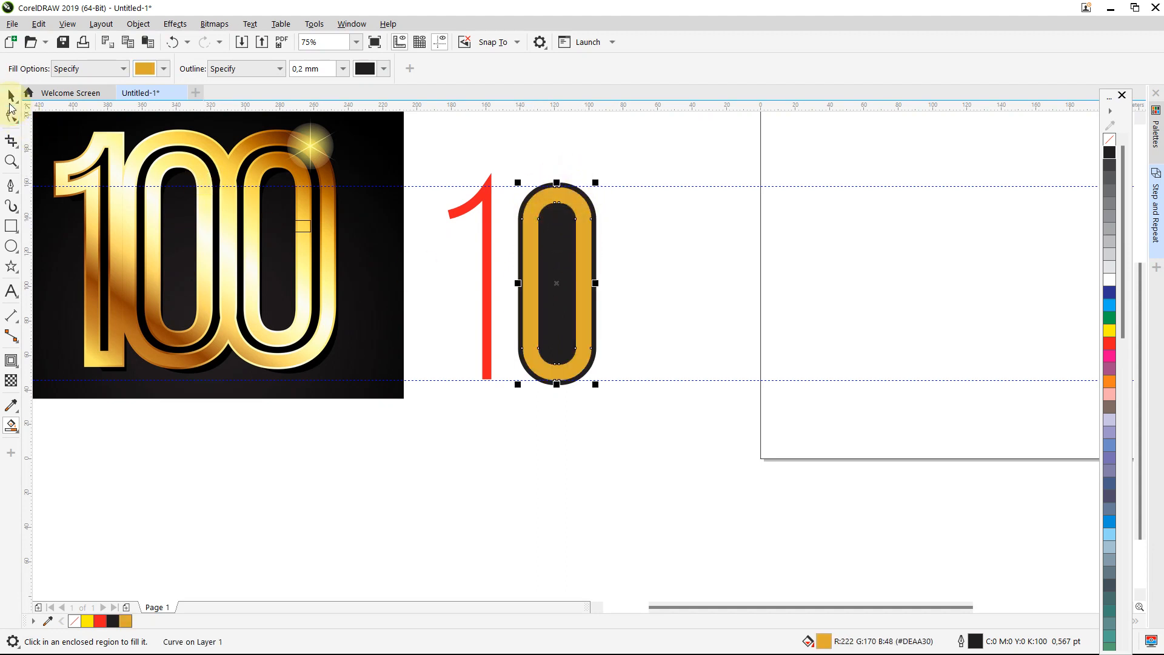
{"action": "left_click", "coordinate": [11, 98]}
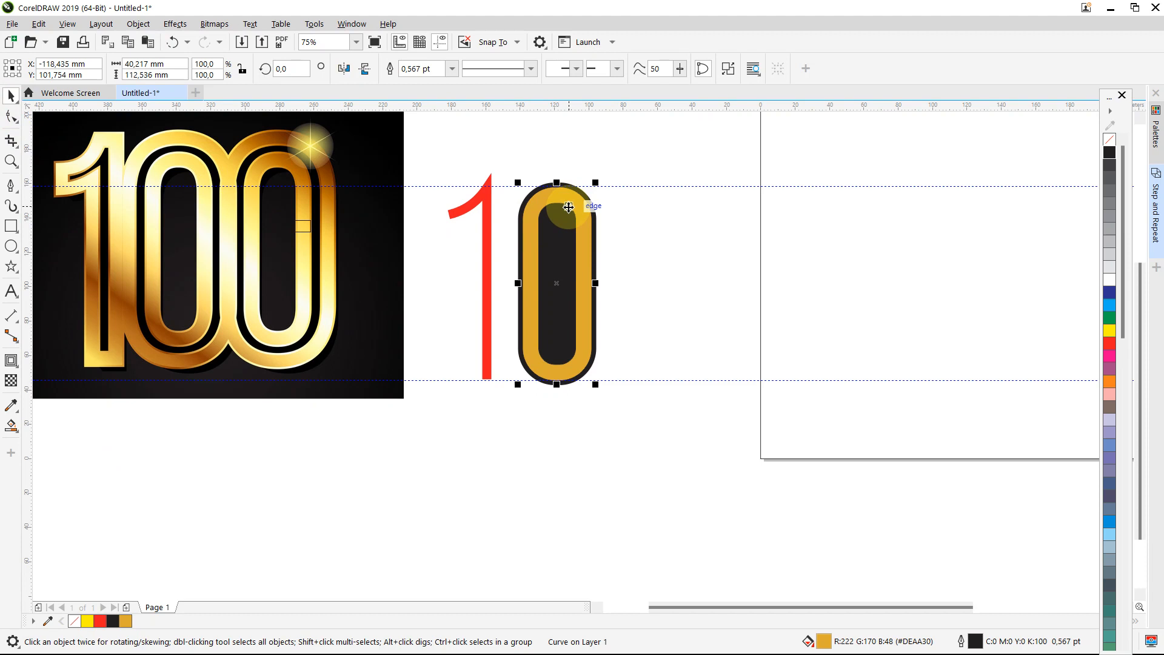
{"action": "left_click", "coordinate": [619, 194]}
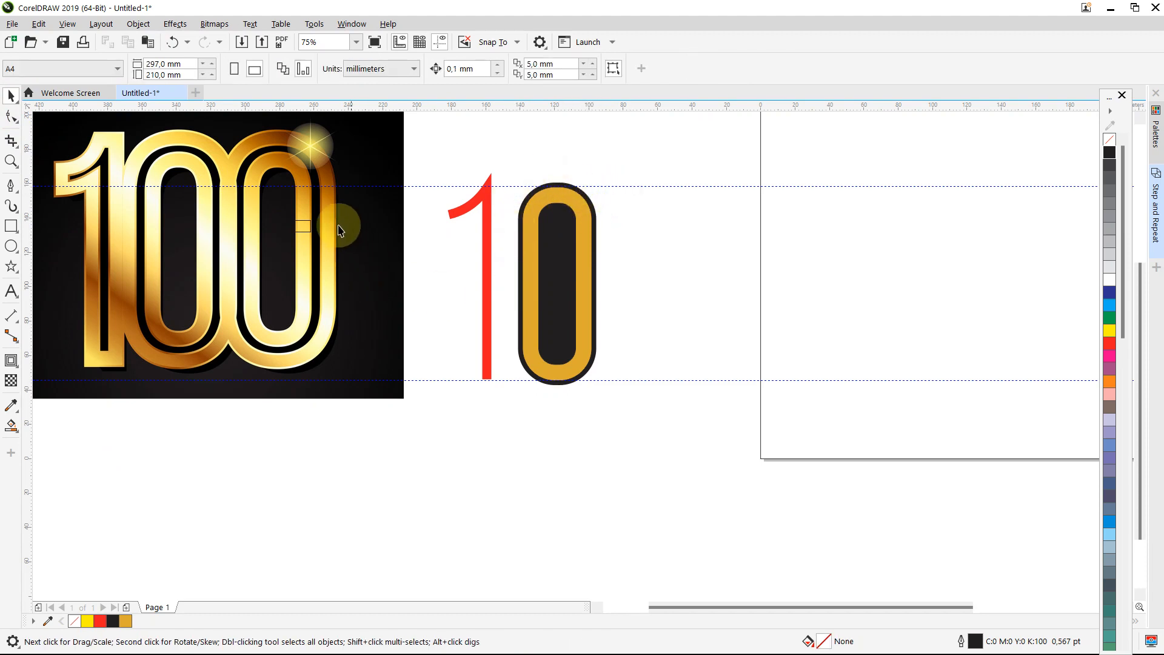
Delete the gold ring from the black zero
{"action": "scroll", "coordinate": [527, 226], "scroll_direction": "up", "scroll_amount": 2}
{"action": "left_click", "coordinate": [537, 226]}
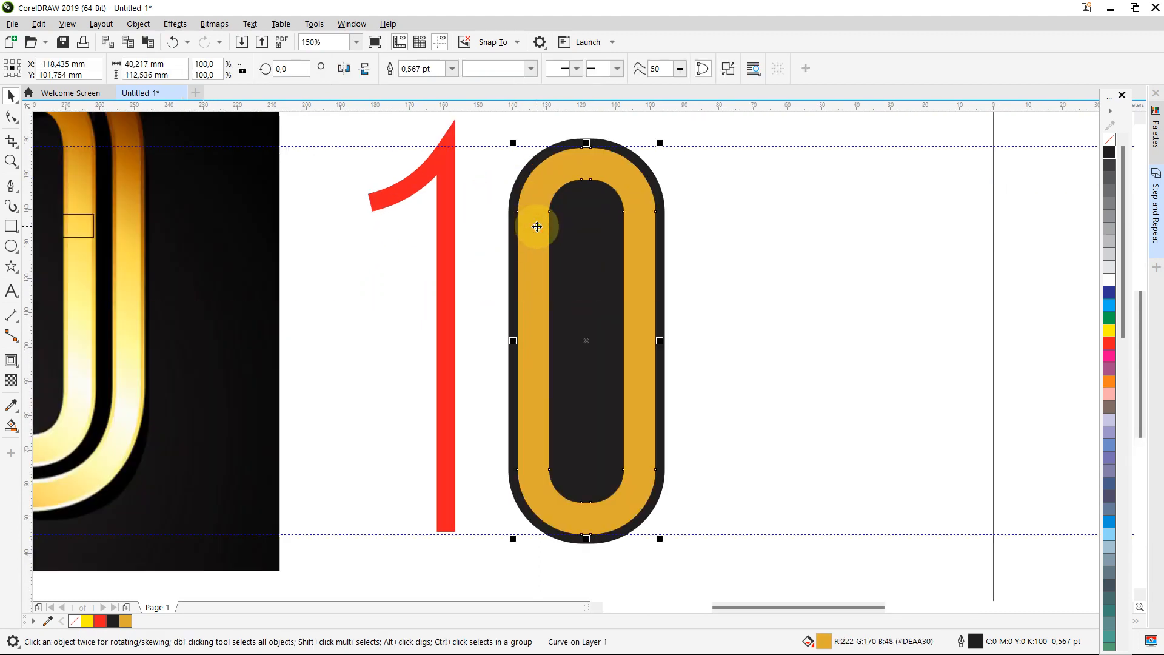
{"action": "key", "text": "Delete"}
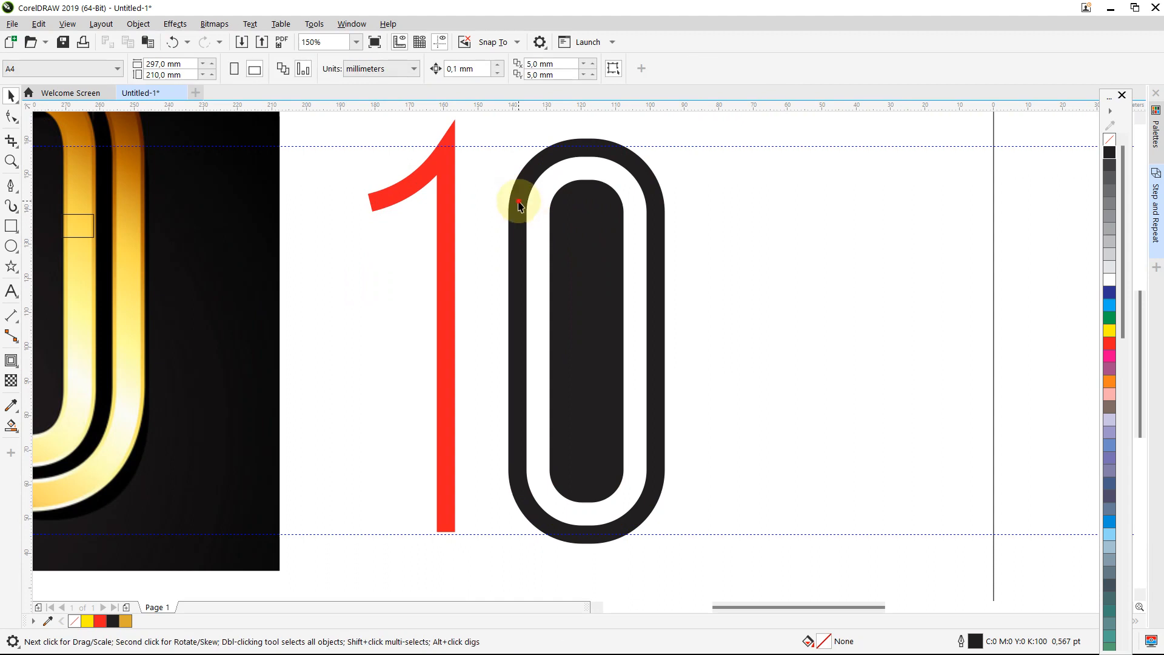
Examine where the outer black zero's path runs within its thick outline
{"action": "left_click", "coordinate": [518, 203]}
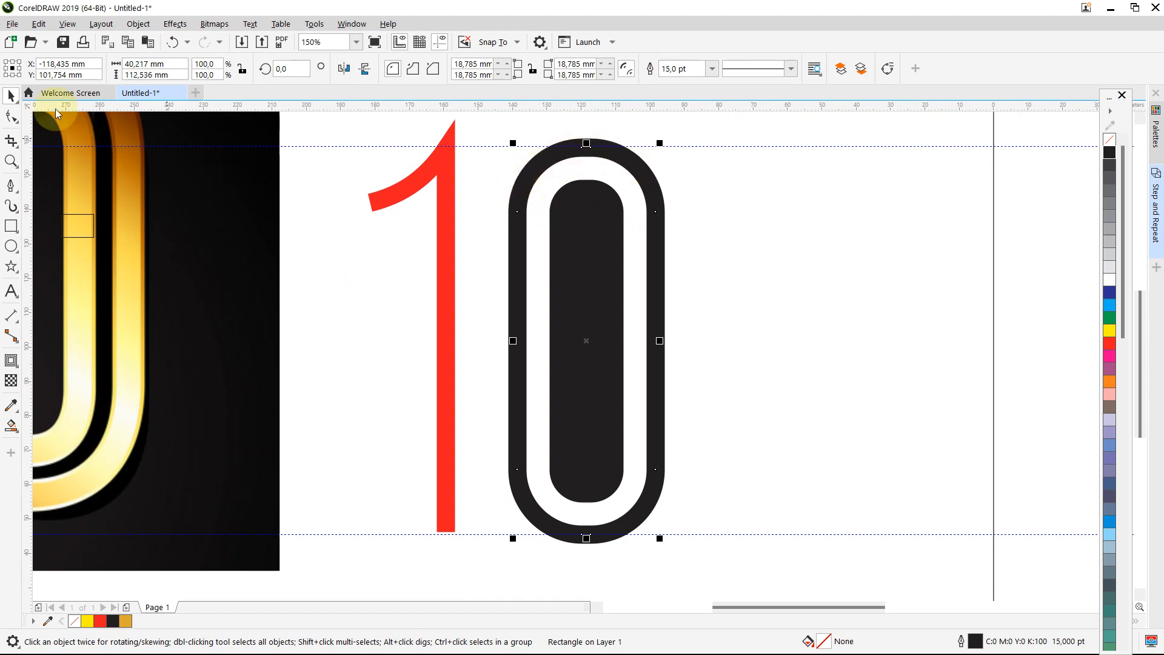
{"action": "left_click", "coordinate": [12, 116]}
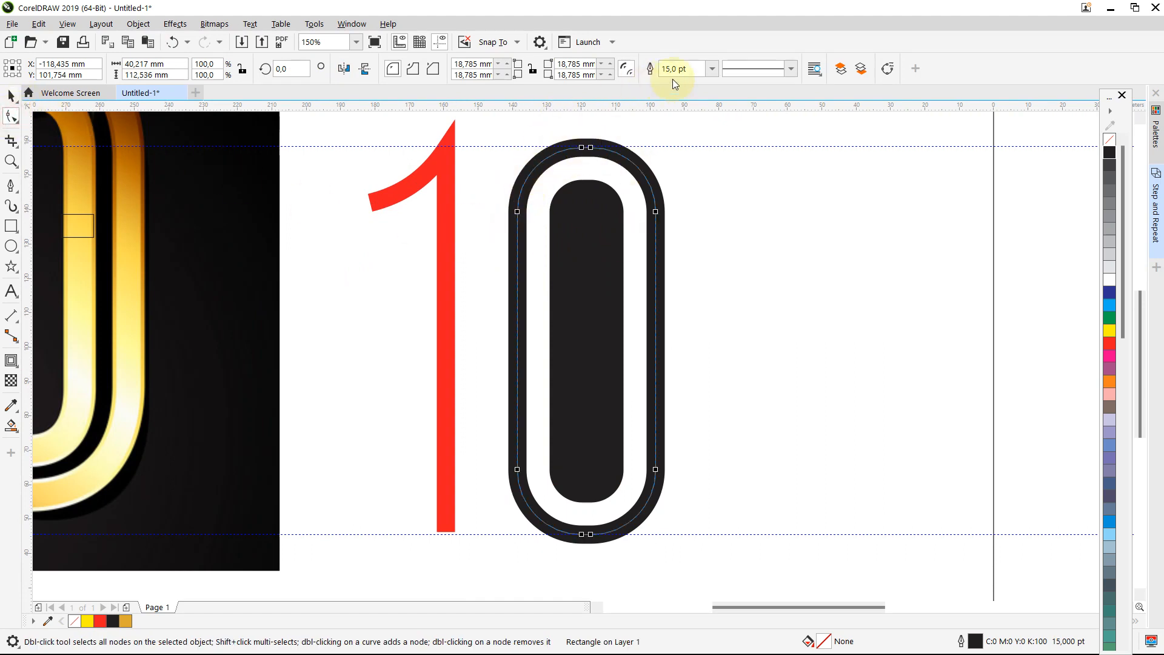
{"action": "left_click", "coordinate": [712, 68]}
{"action": "left_click", "coordinate": [748, 253]}
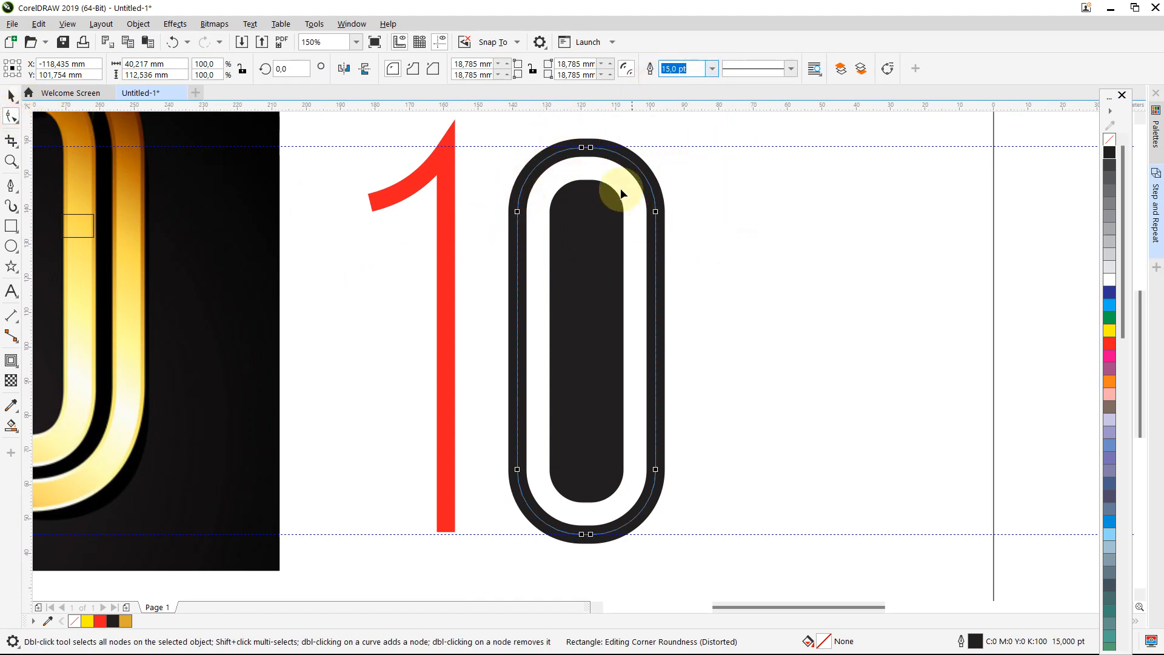
{"action": "scroll", "coordinate": [544, 184], "scroll_direction": "up", "scroll_amount": 5}
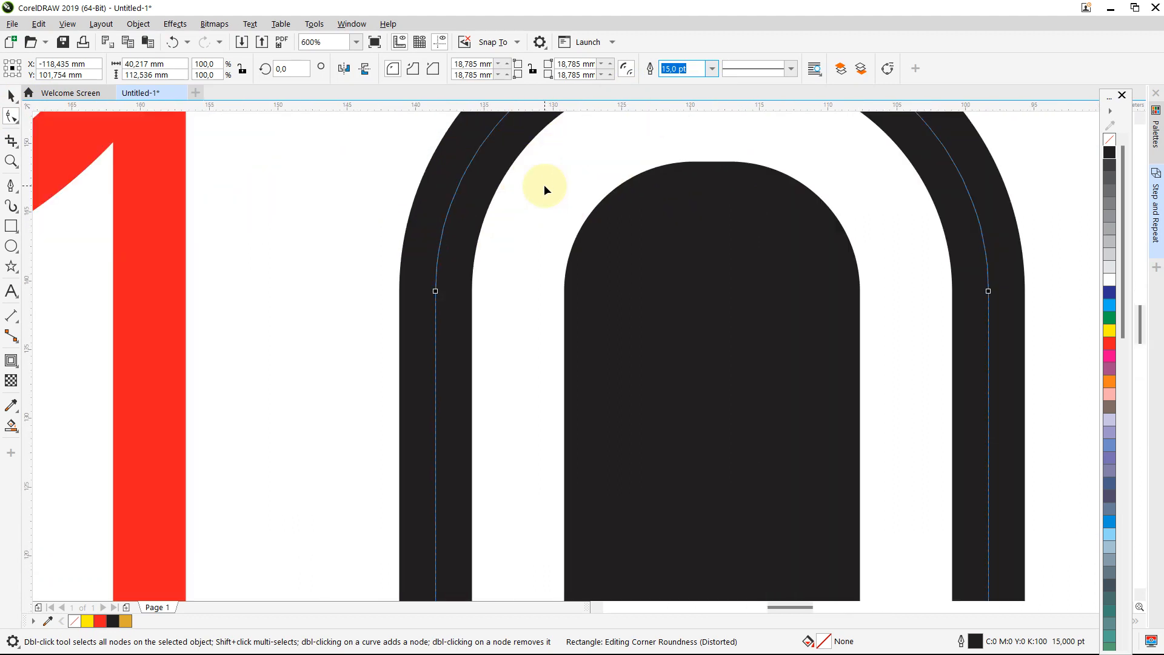
Smart-fill the ring between the outer zero and the inner black shape with gold again and delete that fill
{"action": "left_click", "coordinate": [8, 92]}
{"action": "left_click", "coordinate": [11, 426]}
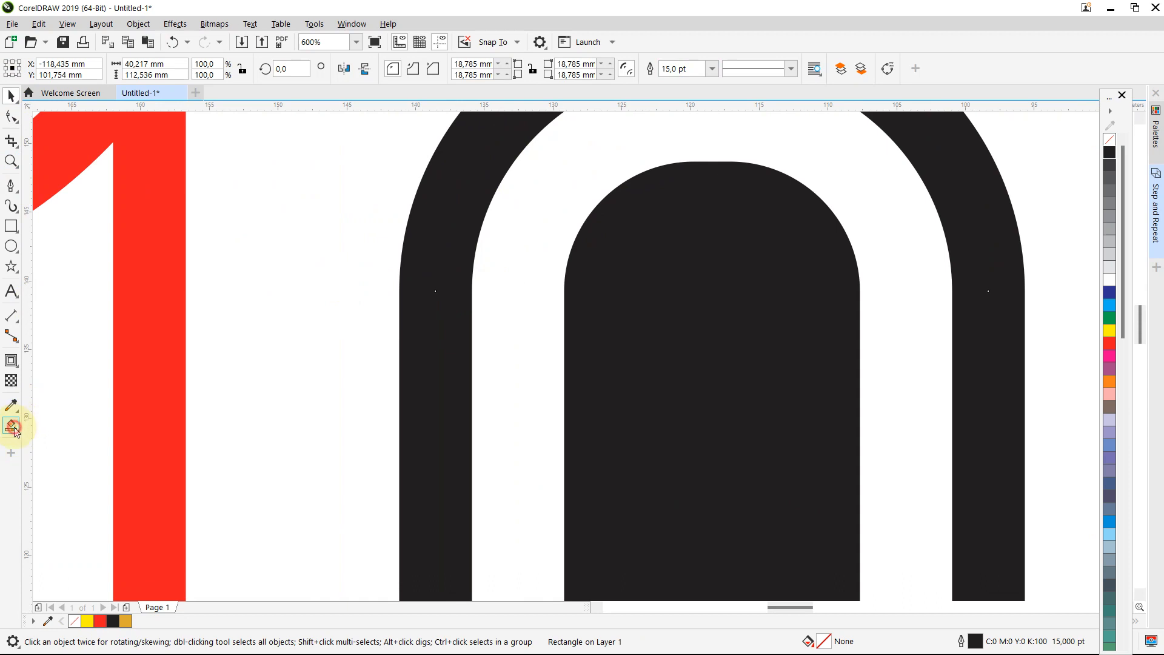
{"action": "left_click", "coordinate": [483, 288]}
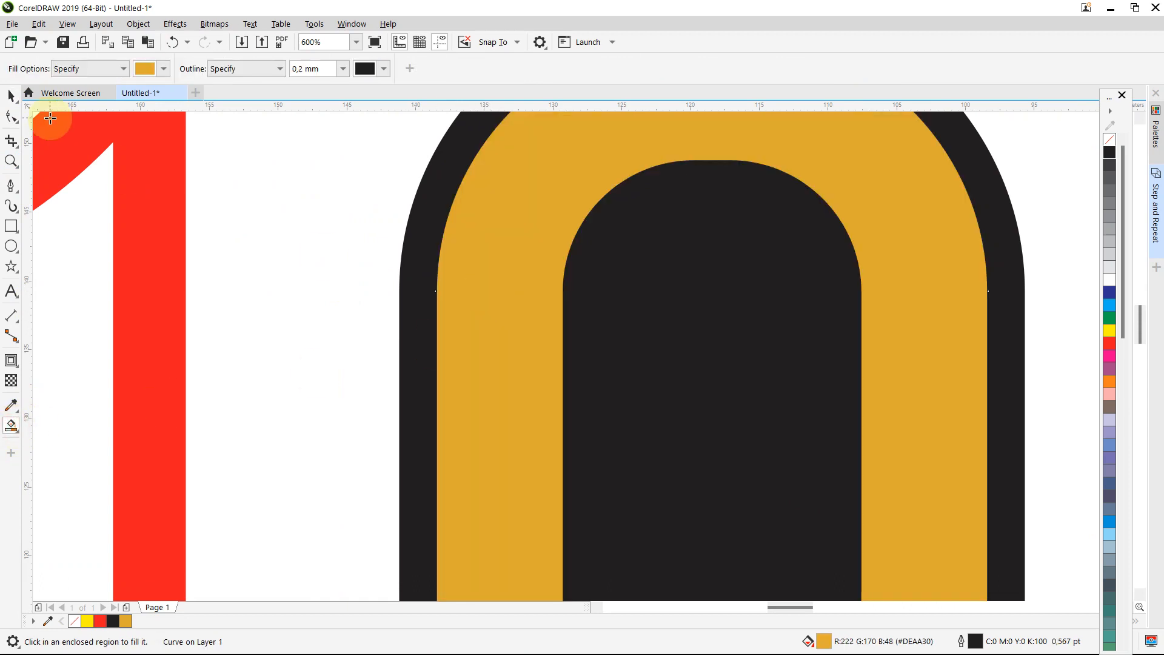
{"action": "left_click", "coordinate": [13, 96]}
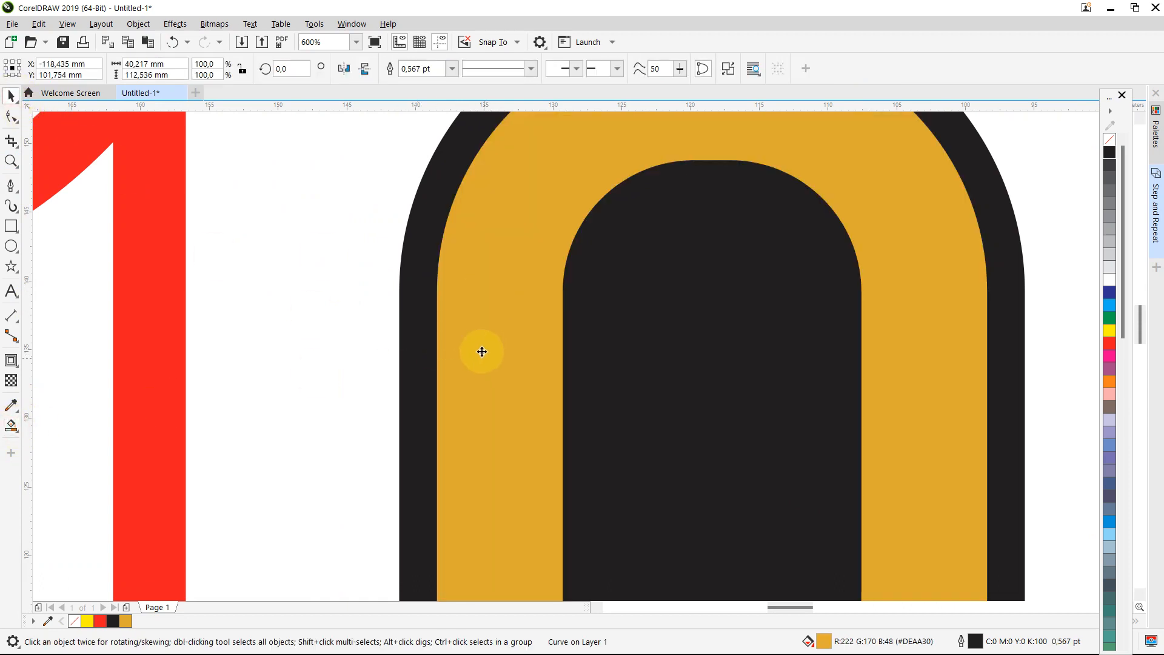
{"action": "left_click", "coordinate": [483, 329]}
{"action": "key", "text": "Delete"}
Examine the outer zero's path and nodes against the edges of its thick black outline
{"action": "left_click", "coordinate": [419, 294]}
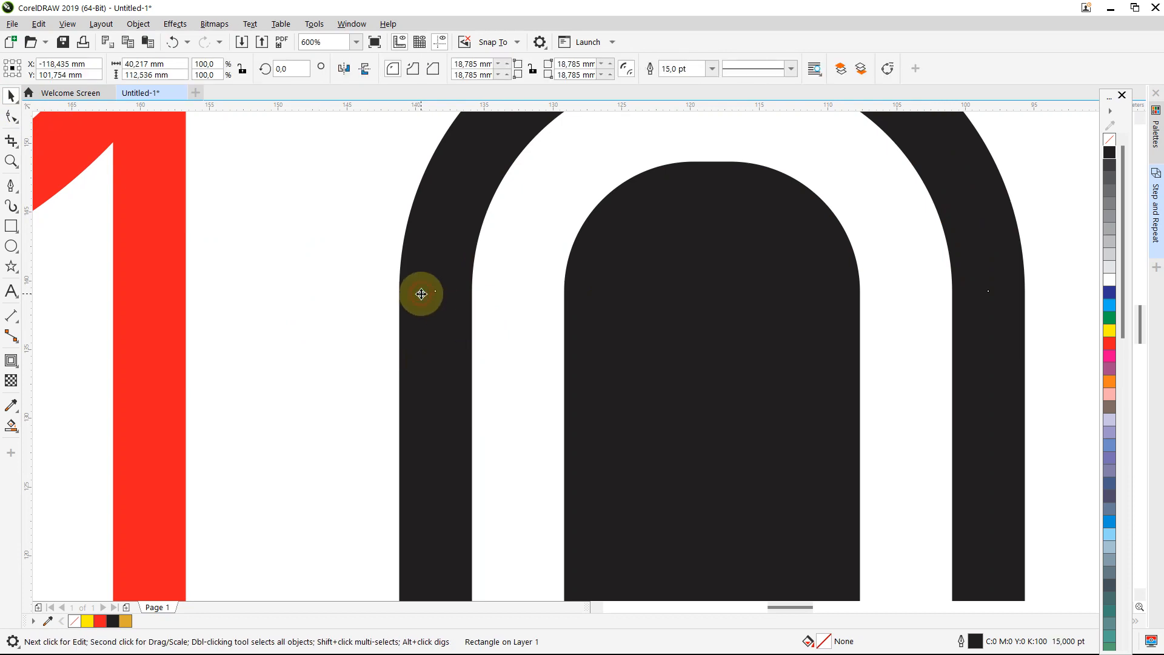
{"action": "left_click", "coordinate": [12, 118]}
{"action": "left_click", "coordinate": [399, 294]}
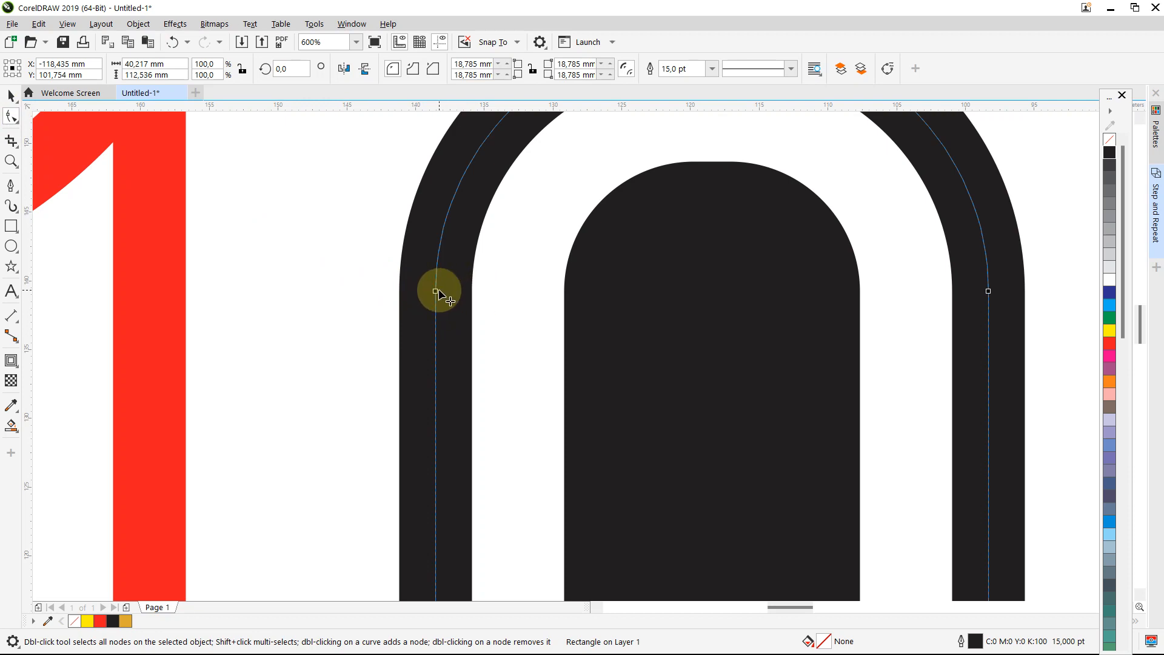
{"action": "left_click", "coordinate": [43, 74]}
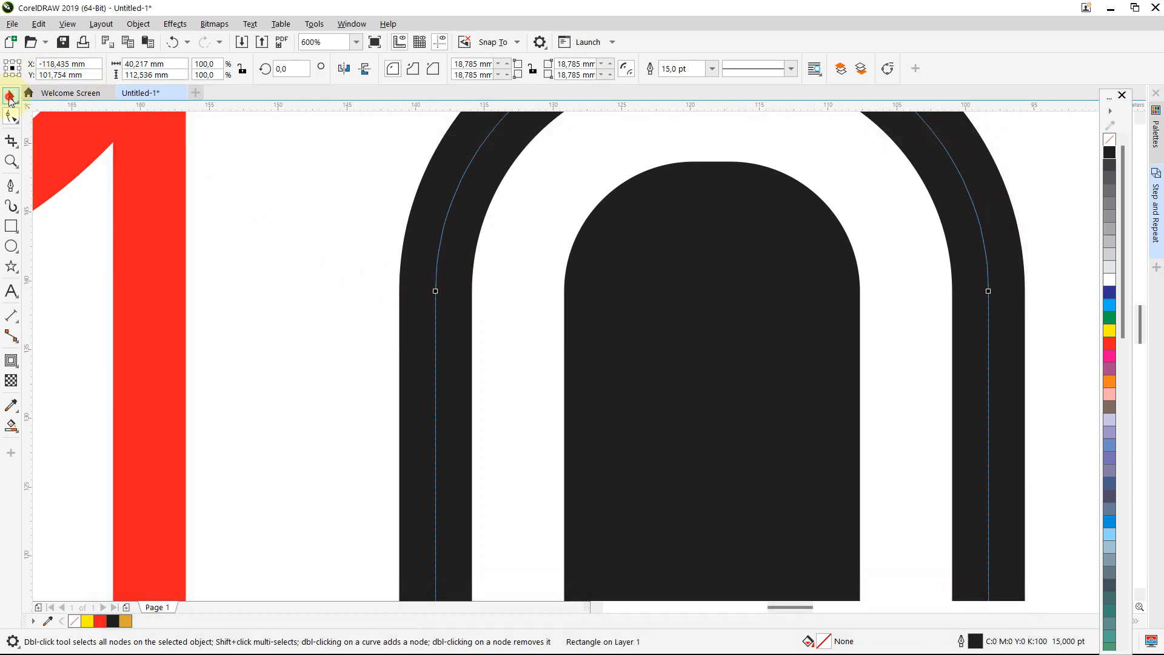
{"action": "left_click", "coordinate": [10, 97]}
{"action": "scroll", "coordinate": [418, 148], "scroll_direction": "down", "scroll_amount": 4}
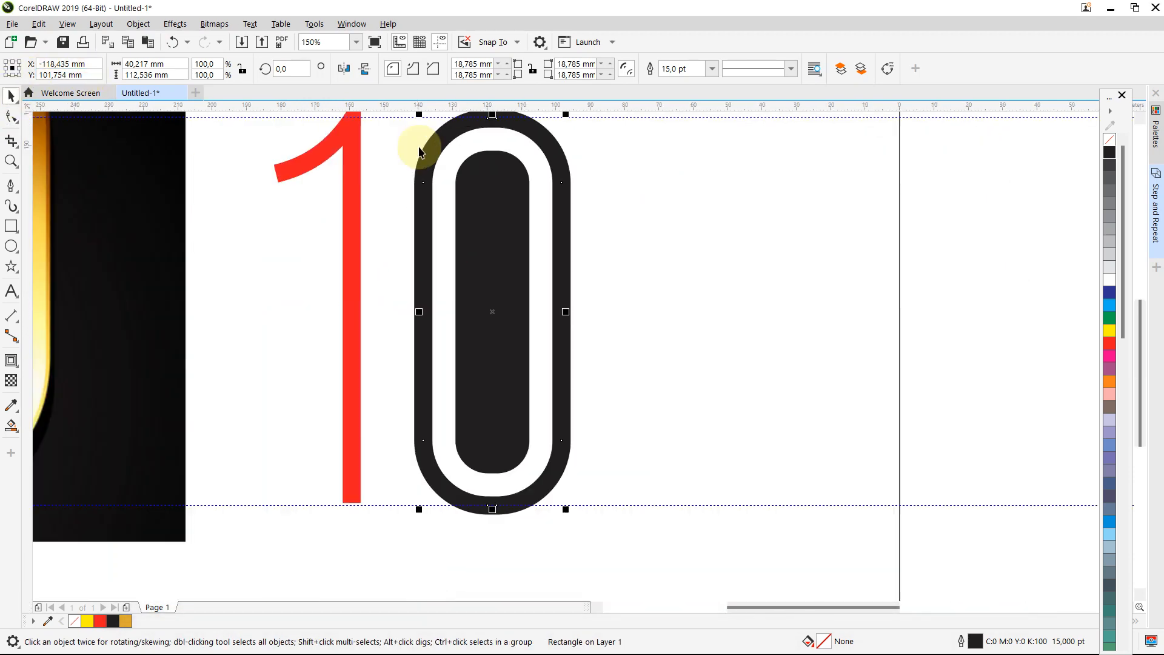
{"action": "left_click", "coordinate": [731, 255]}
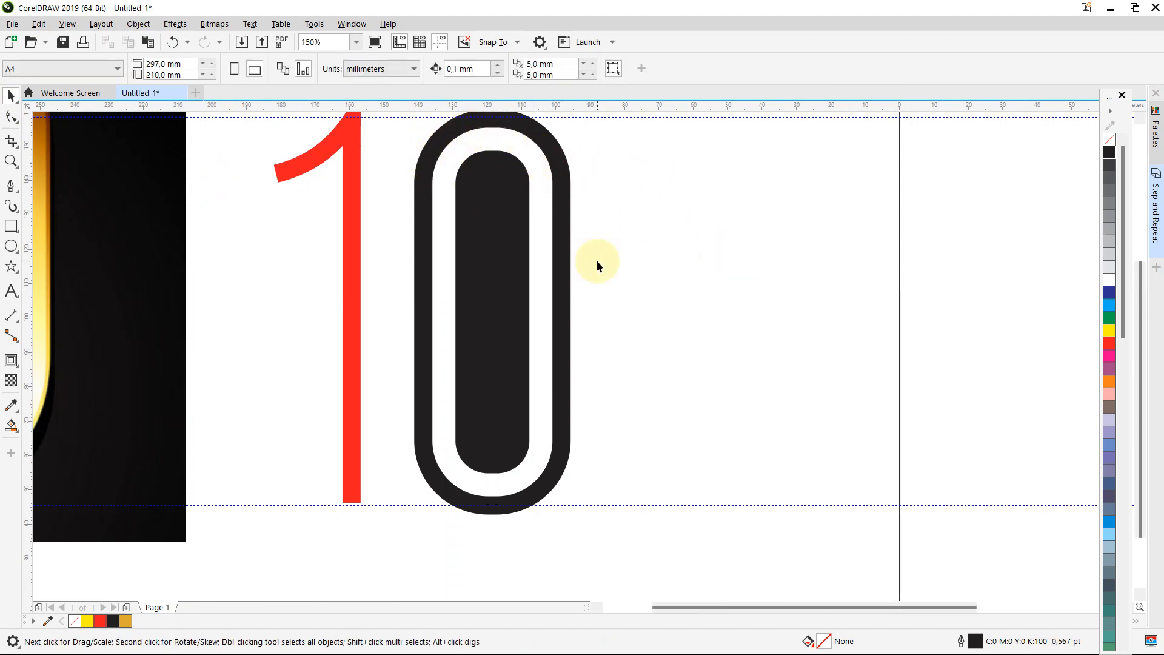
Duplicate the red 1 and both black zero shapes and place the copy beside the originals, centred at about X -40 mm
{"action": "scroll", "coordinate": [597, 260], "scroll_direction": "down", "scroll_amount": 1}
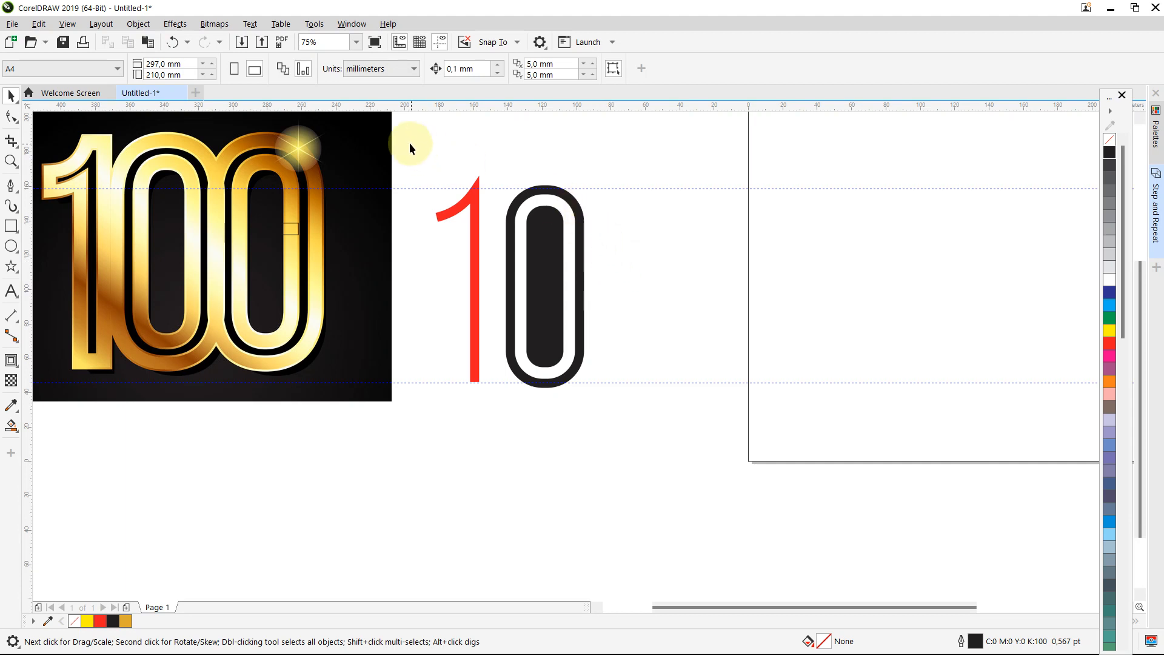
{"action": "left_click_drag", "start_coordinate": [409, 145], "coordinate": [641, 432]}
{"action": "key", "text": "ctrl+d"}
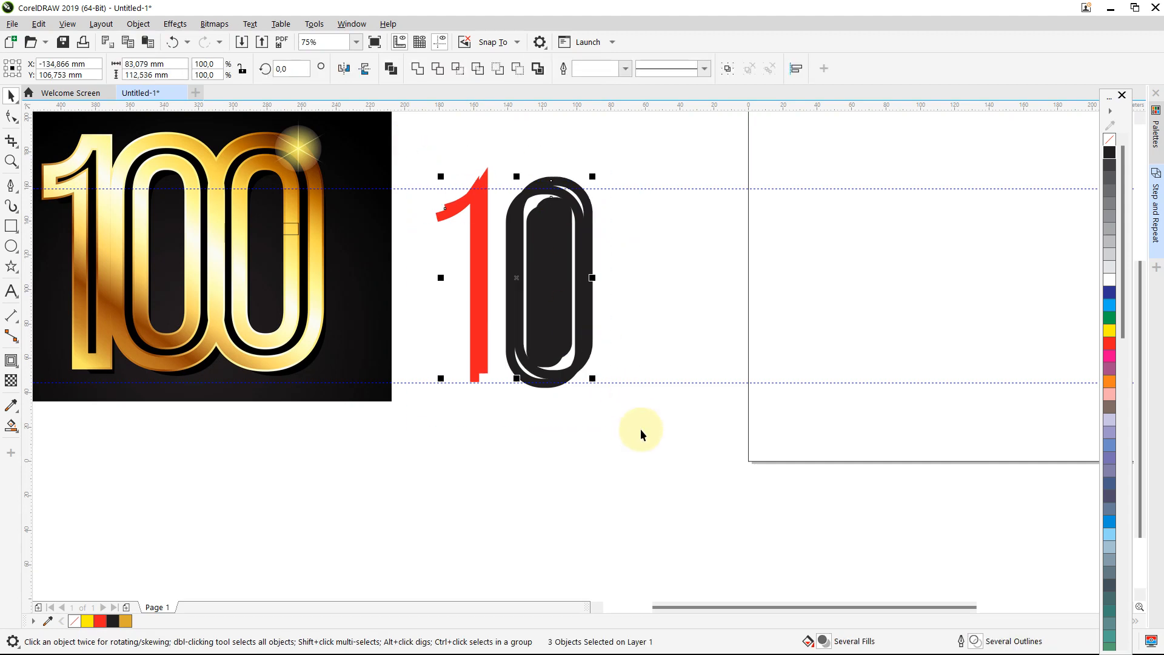
{"action": "left_click_drag", "start_coordinate": [548, 278], "coordinate": [720, 282]}
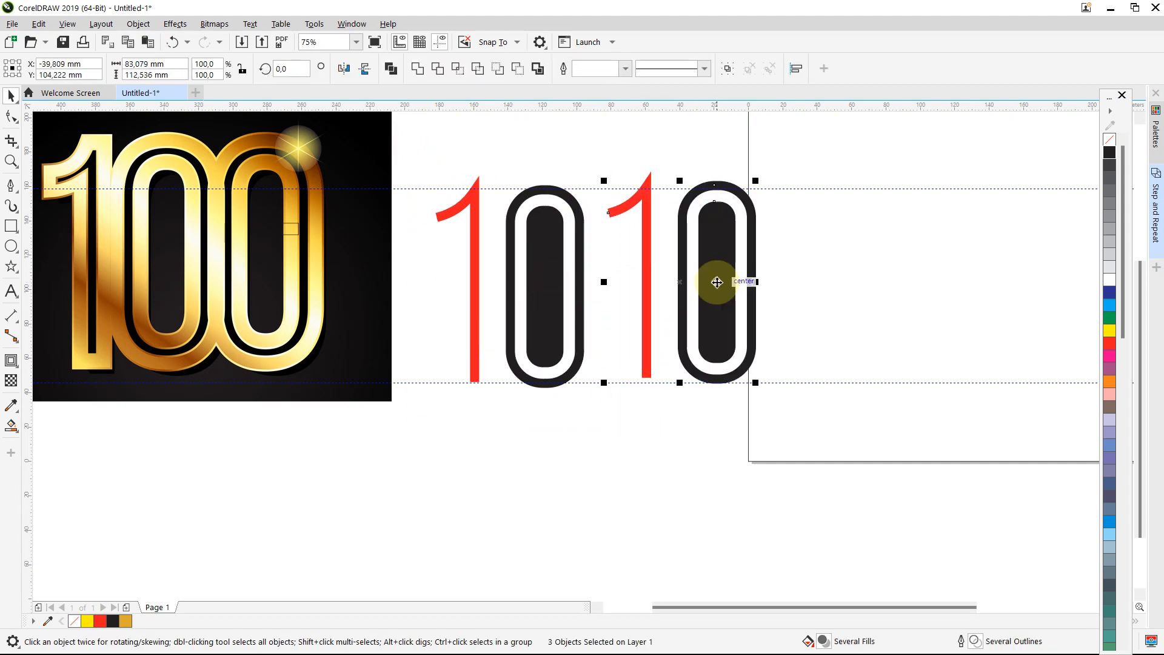
{"action": "left_click", "coordinate": [876, 325]}
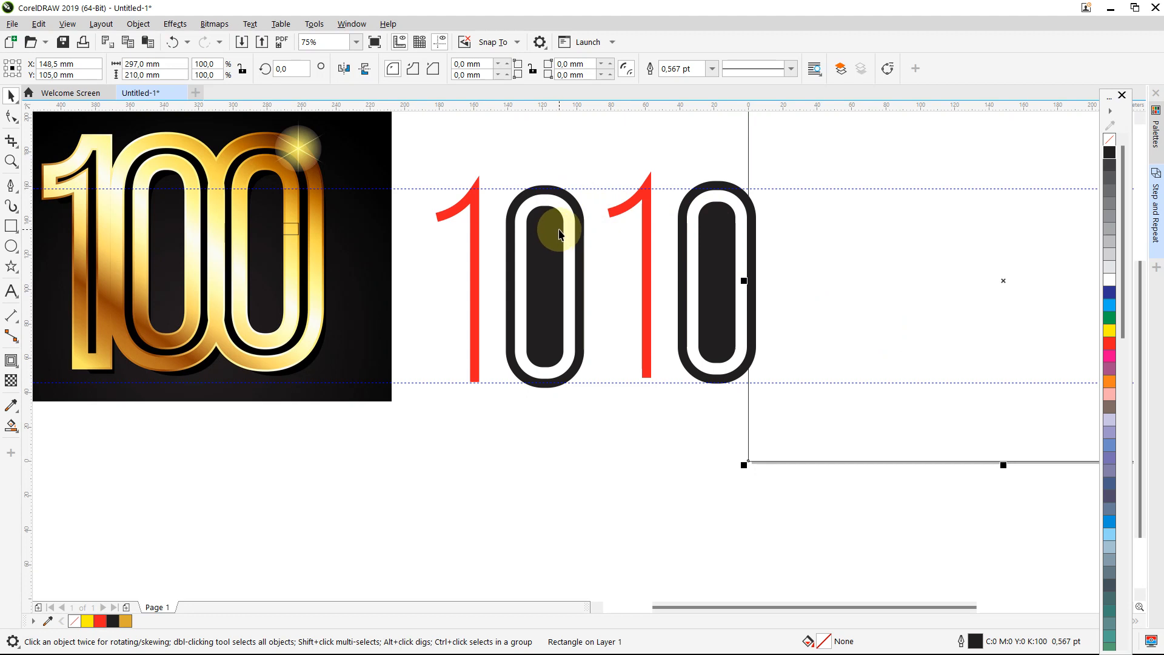
Convert the copied outer zero from a rectangle to curves and turn its thick outline into an object
{"action": "left_click", "coordinate": [726, 180]}
{"action": "left_click", "coordinate": [683, 218]}
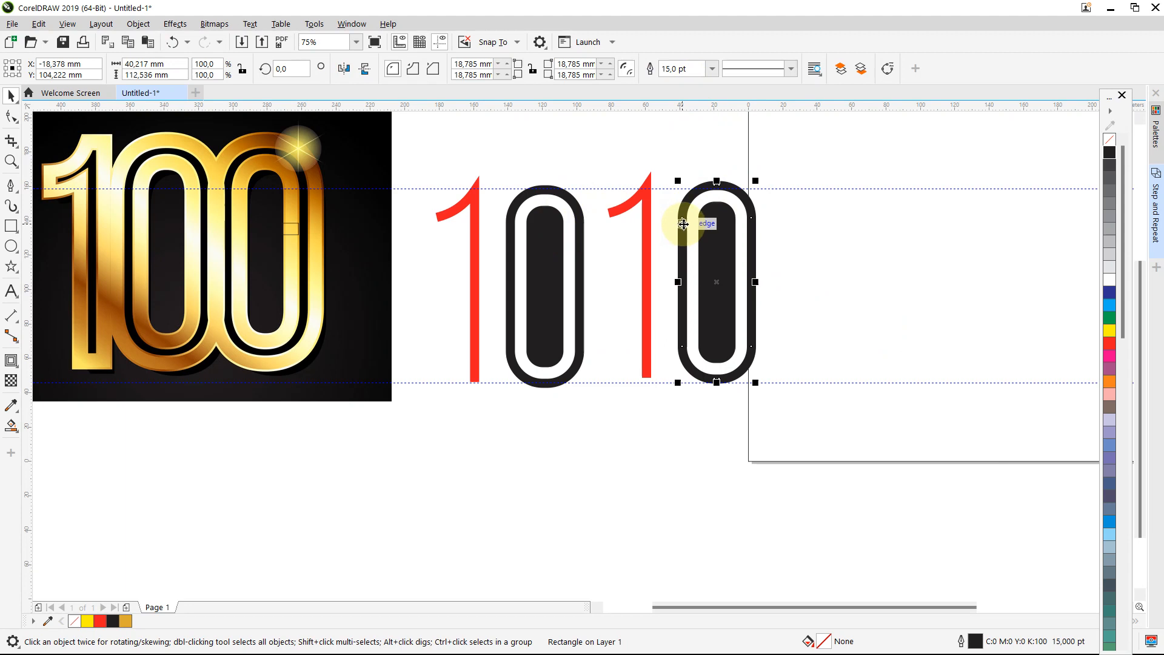
{"action": "right_click", "coordinate": [684, 225]}
{"action": "left_click", "coordinate": [697, 234]}
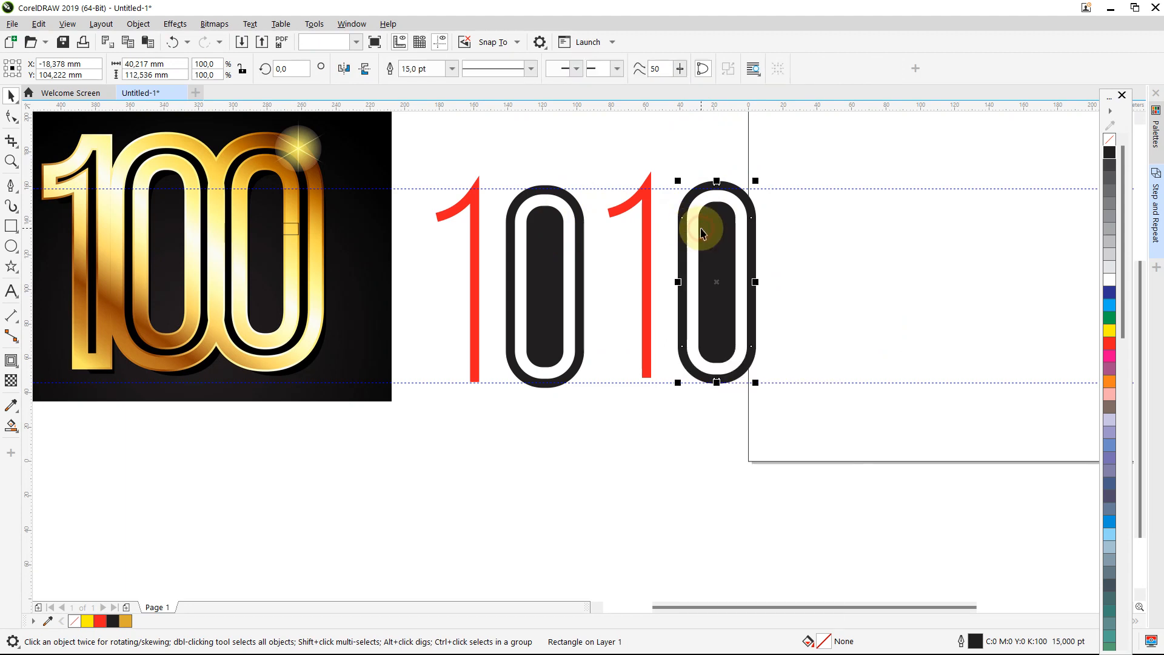
{"action": "left_click", "coordinate": [859, 241]}
{"action": "left_click", "coordinate": [681, 222]}
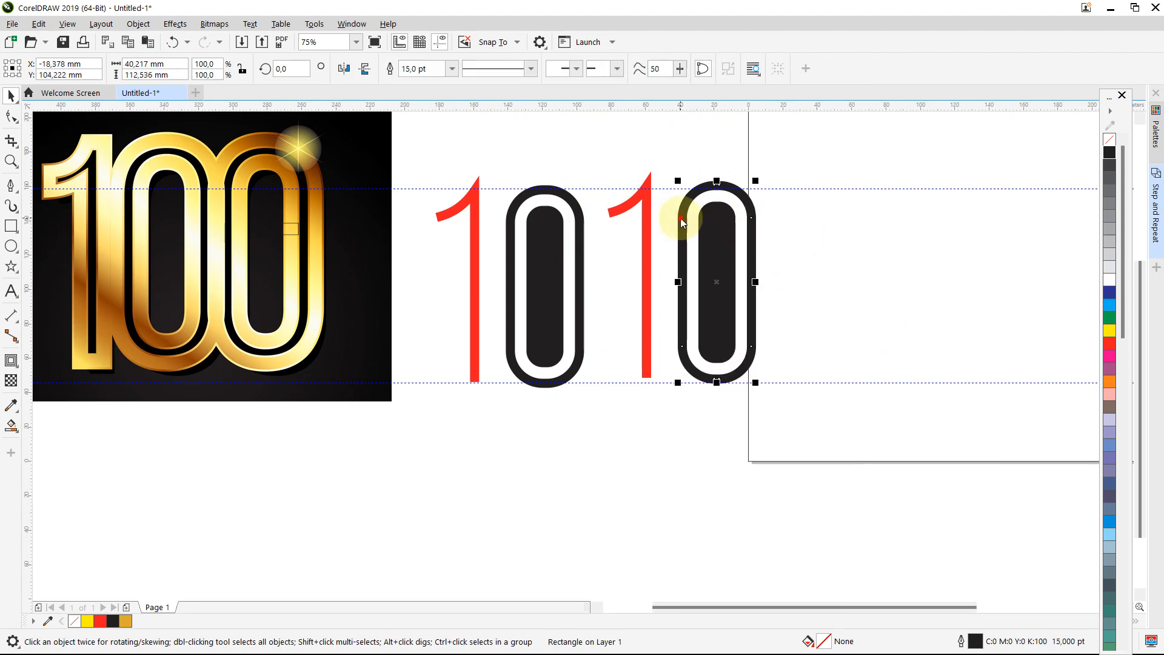
{"action": "key", "text": "F10"}
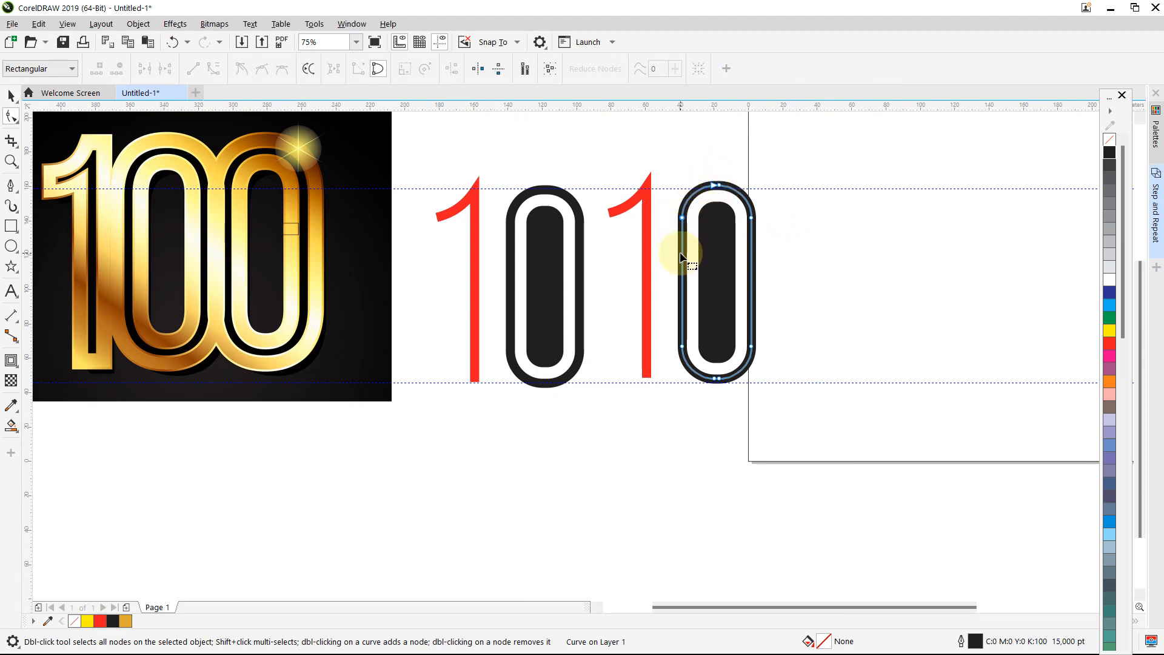
{"action": "left_click", "coordinate": [11, 96]}
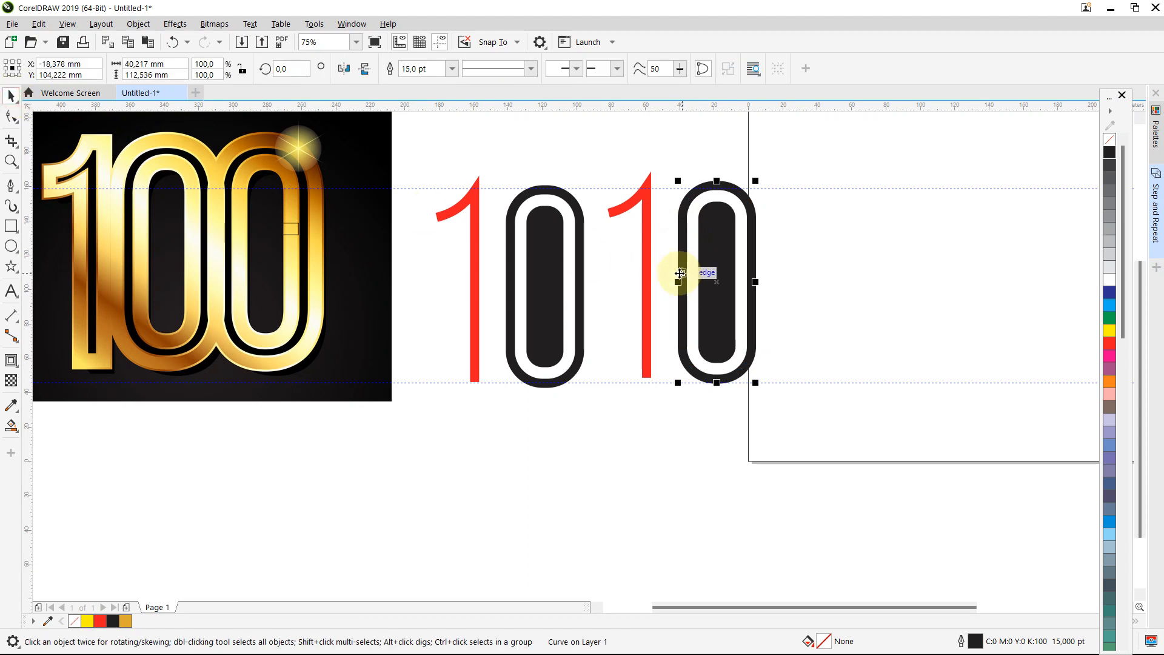
{"action": "key", "text": "ctrl+shift+q"}
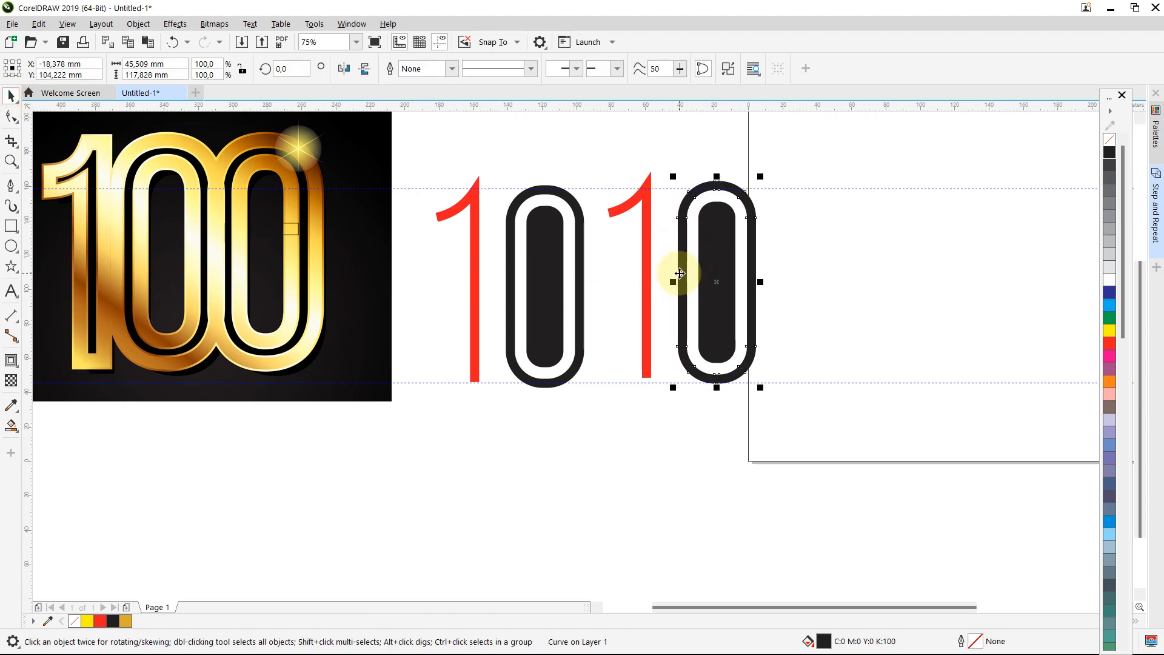
Give the converted ring a 20% black outline, inspect its contours with the fill removed, and undo the fill removal
{"action": "right_click", "coordinate": [1105, 255]}
{"action": "left_click", "coordinate": [1108, 141]}
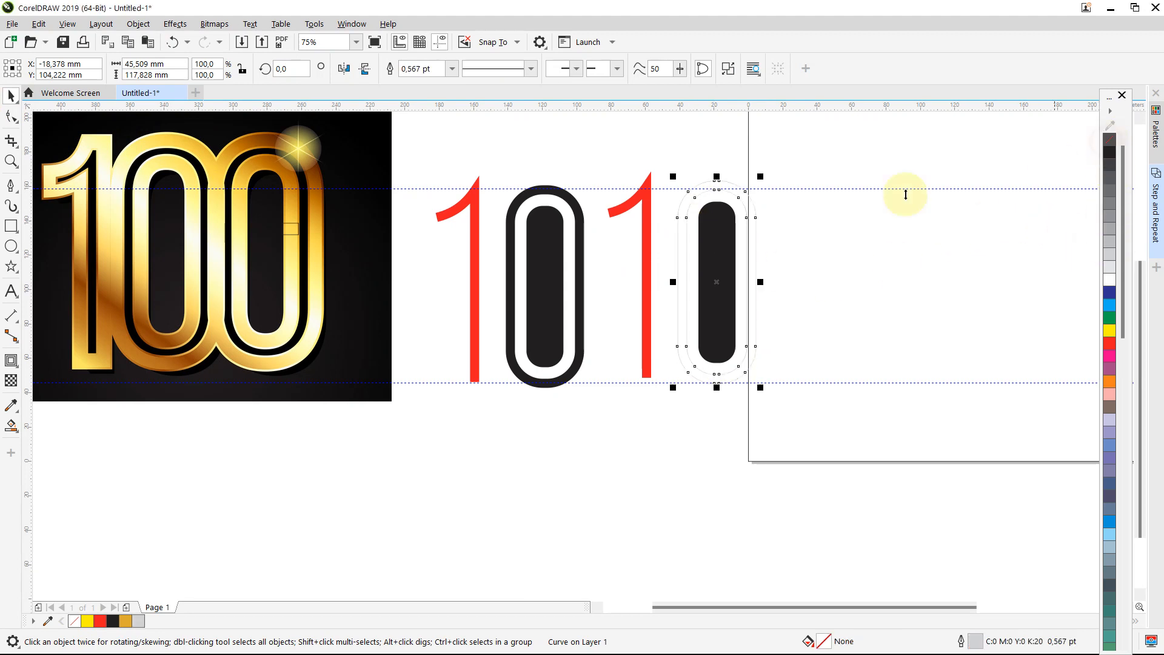
{"action": "scroll", "coordinate": [722, 186], "scroll_direction": "up", "scroll_amount": 2}
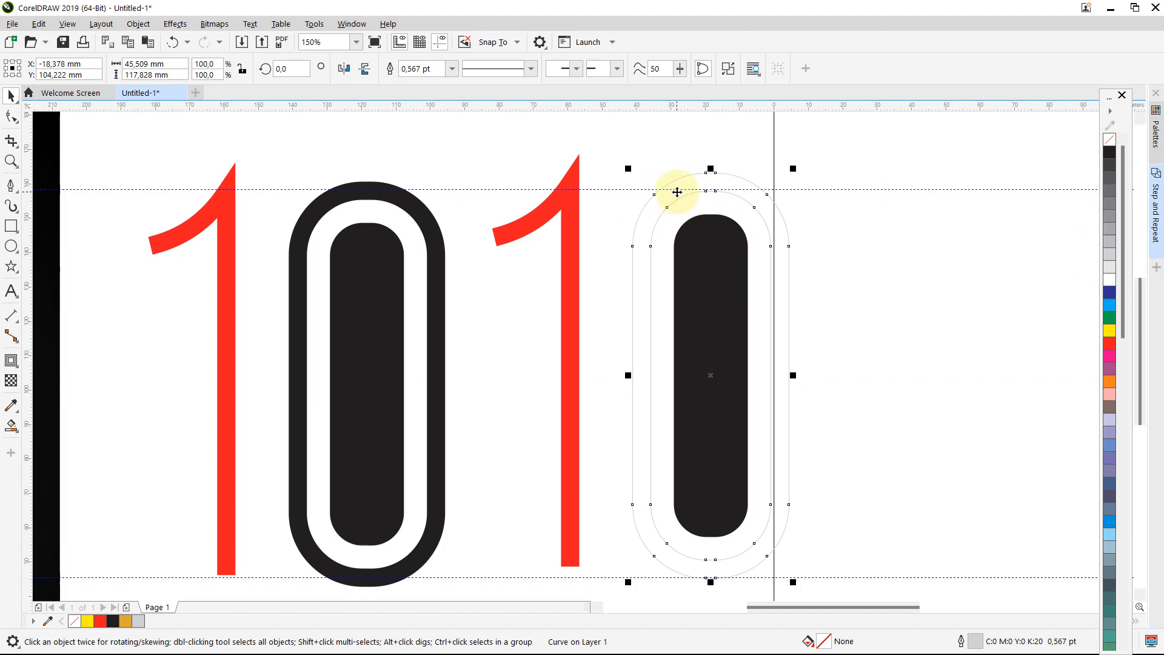
{"action": "key", "text": "ctrl+z"}
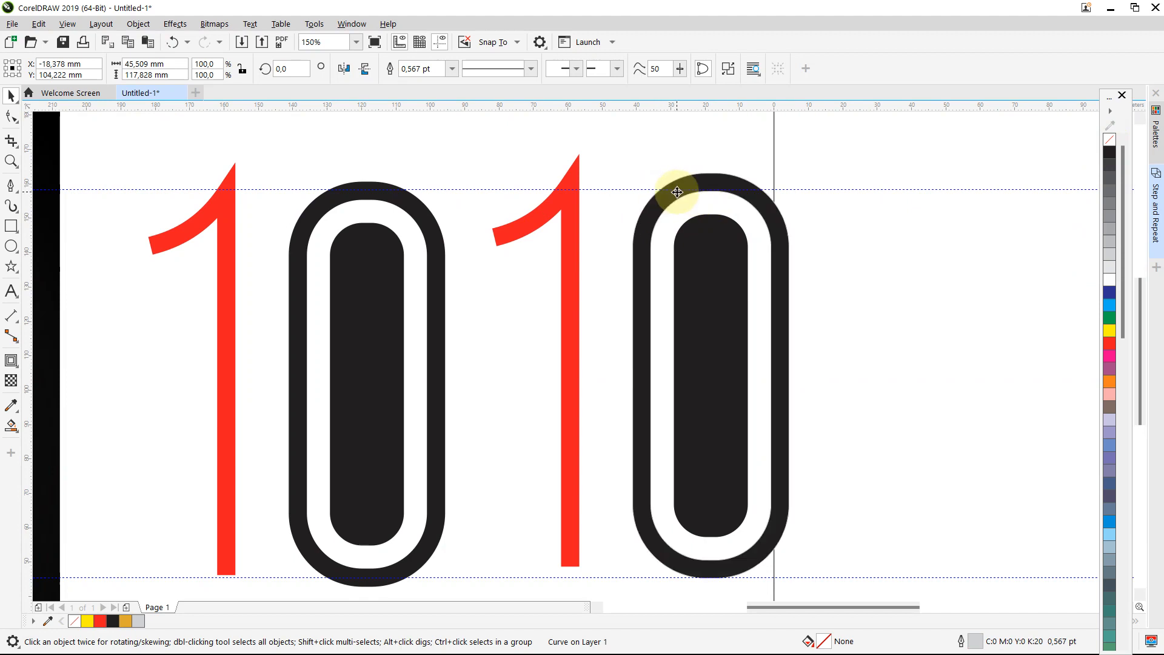
{"action": "left_click", "coordinate": [805, 267]}
{"action": "scroll", "coordinate": [806, 267], "scroll_direction": "down", "scroll_amount": 2}
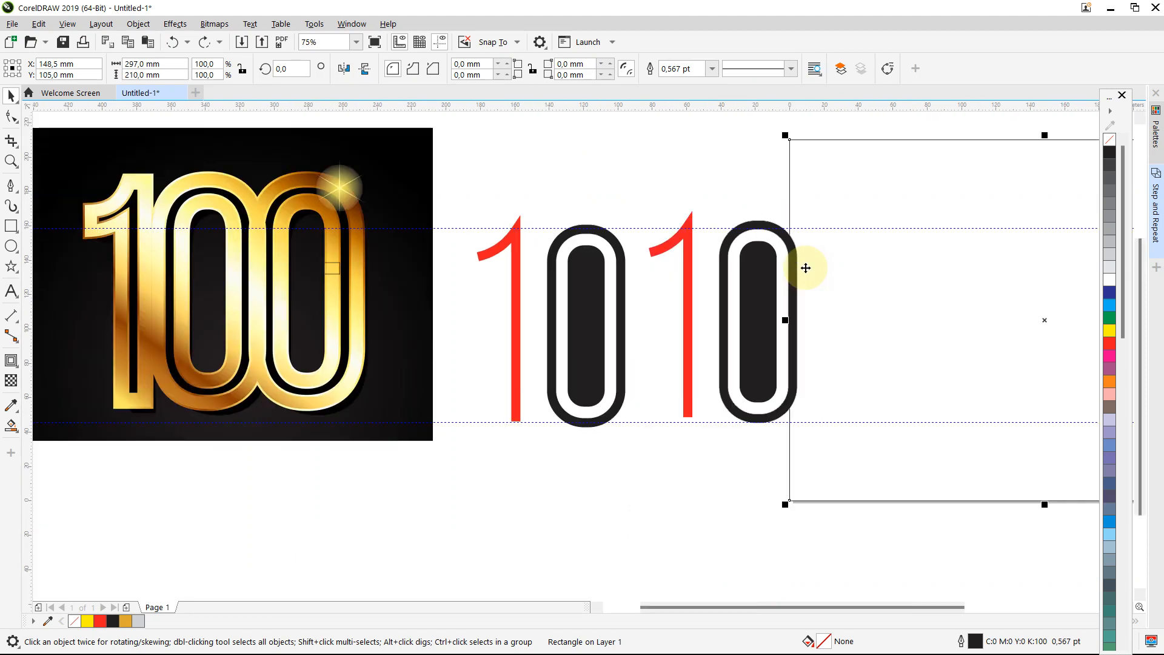
Try to convert the copied red 1's outline to an object
{"action": "left_click", "coordinate": [731, 167]}
{"action": "left_click", "coordinate": [690, 250]}
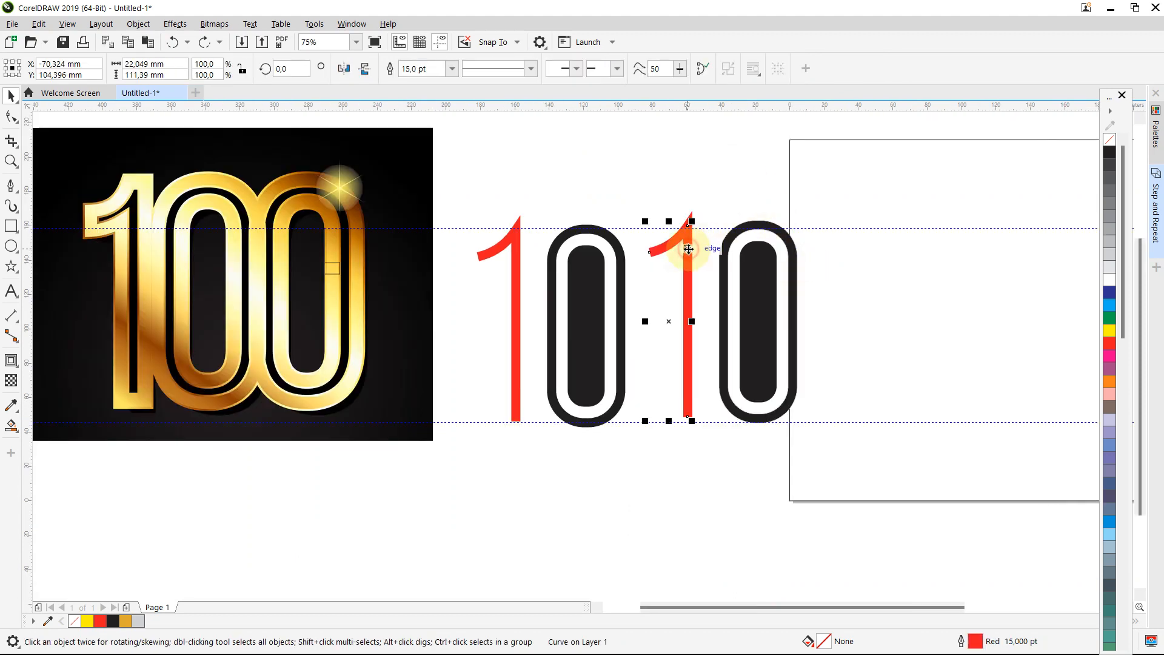
{"action": "left_click", "coordinate": [141, 24]}
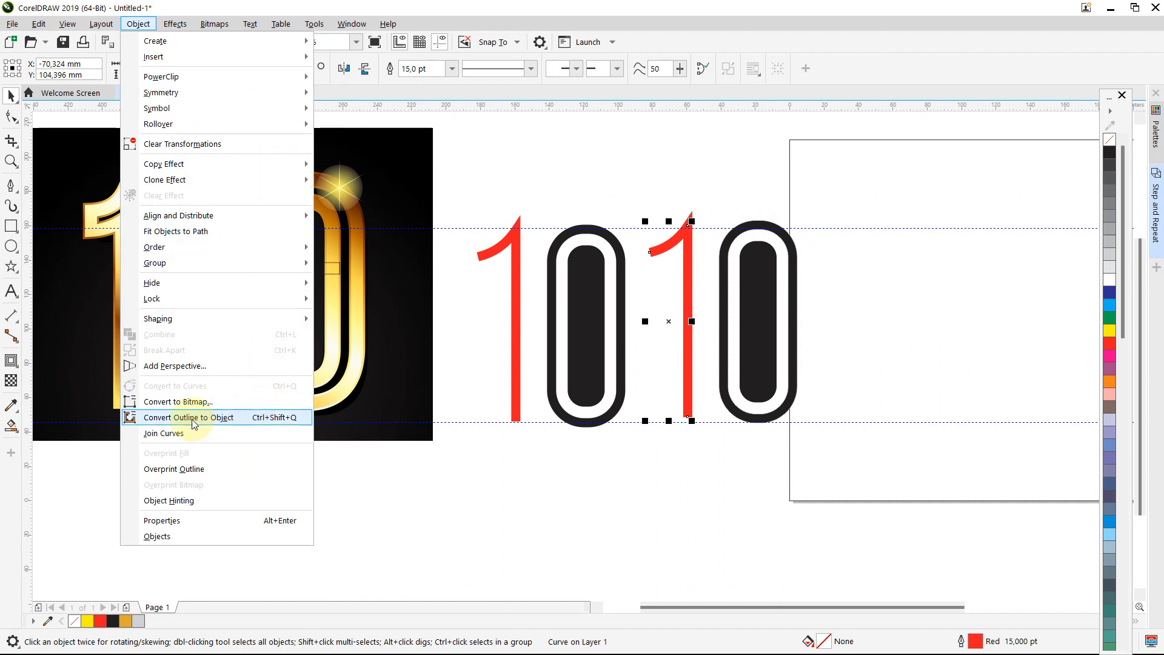
{"action": "left_click", "coordinate": [282, 419]}
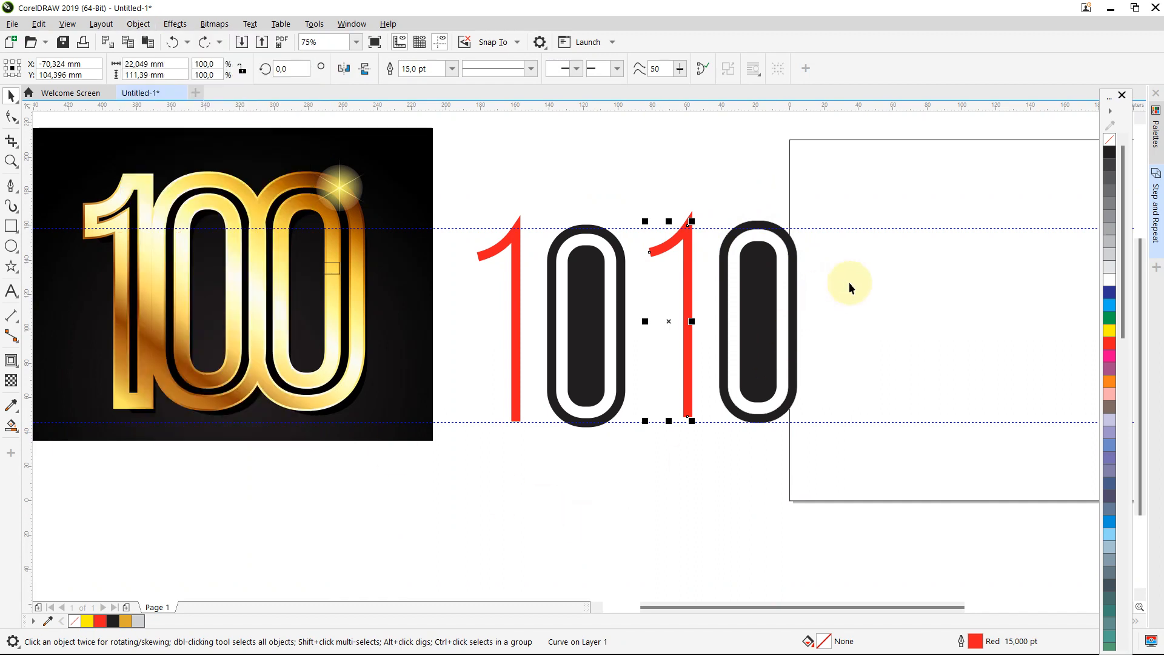
{"action": "left_click", "coordinate": [788, 285]}
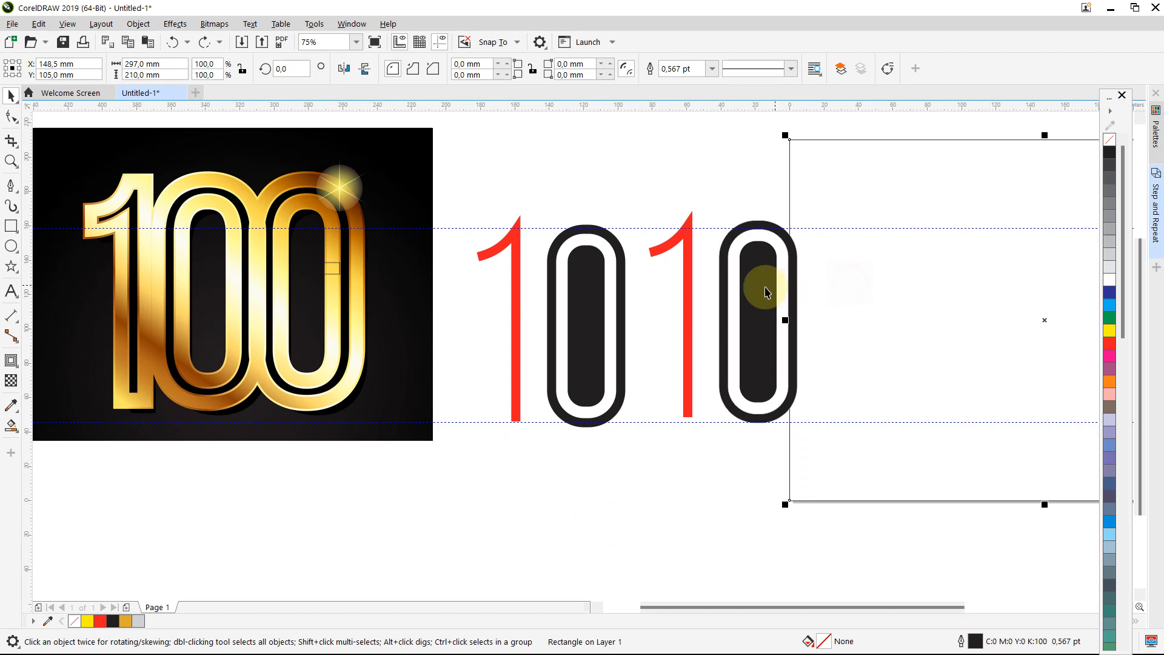
Smart-fill the white ring inside the copied zero with gold #DEAA30
{"action": "left_click", "coordinate": [12, 428]}
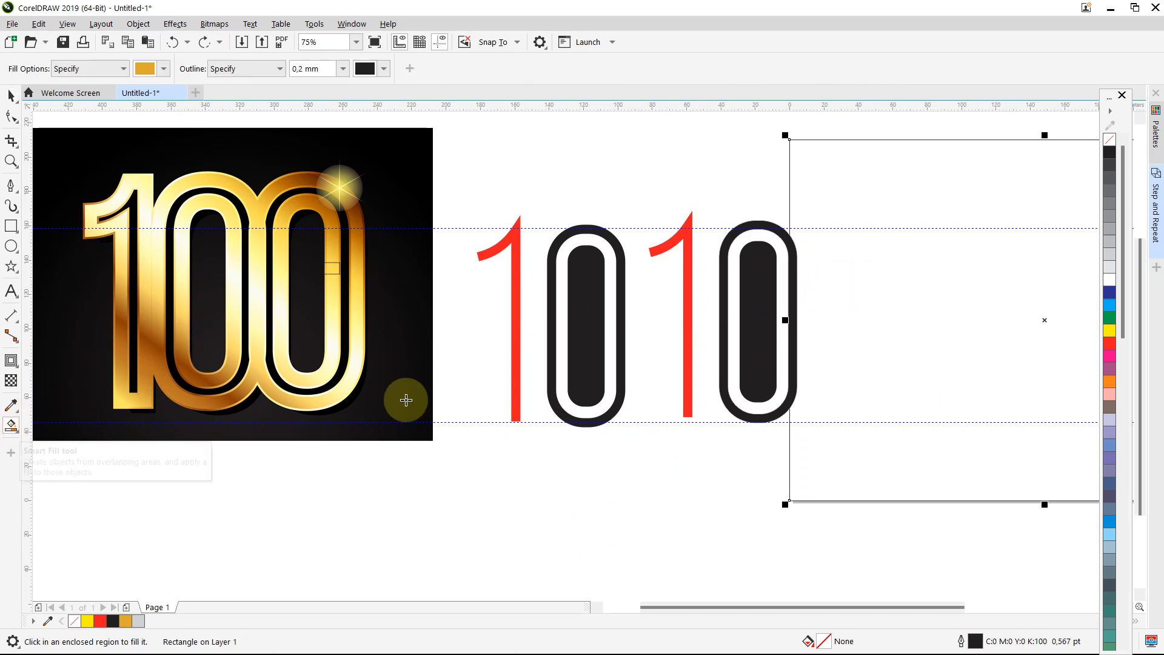
{"action": "left_click", "coordinate": [727, 358]}
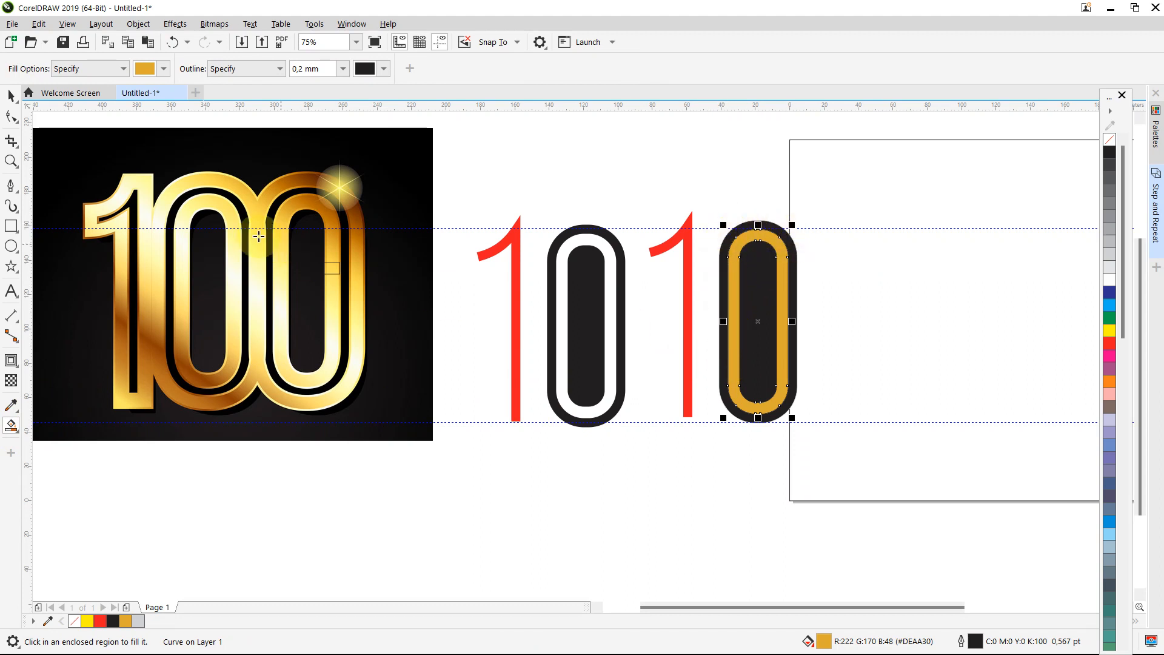
{"action": "left_click", "coordinate": [10, 97]}
{"action": "left_click", "coordinate": [579, 183]}
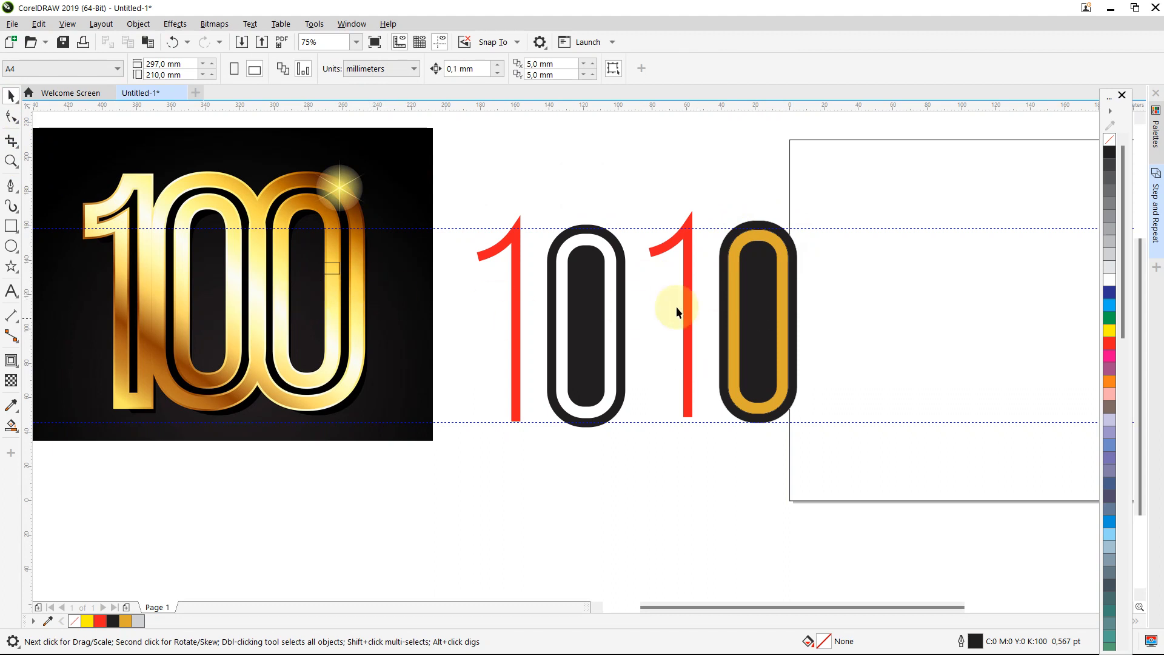
Sample the black inside the reference's last zero and set the copied zero's inner shape to uniform fill C75 M68 Y65 K90
{"action": "left_click", "coordinate": [741, 303]}
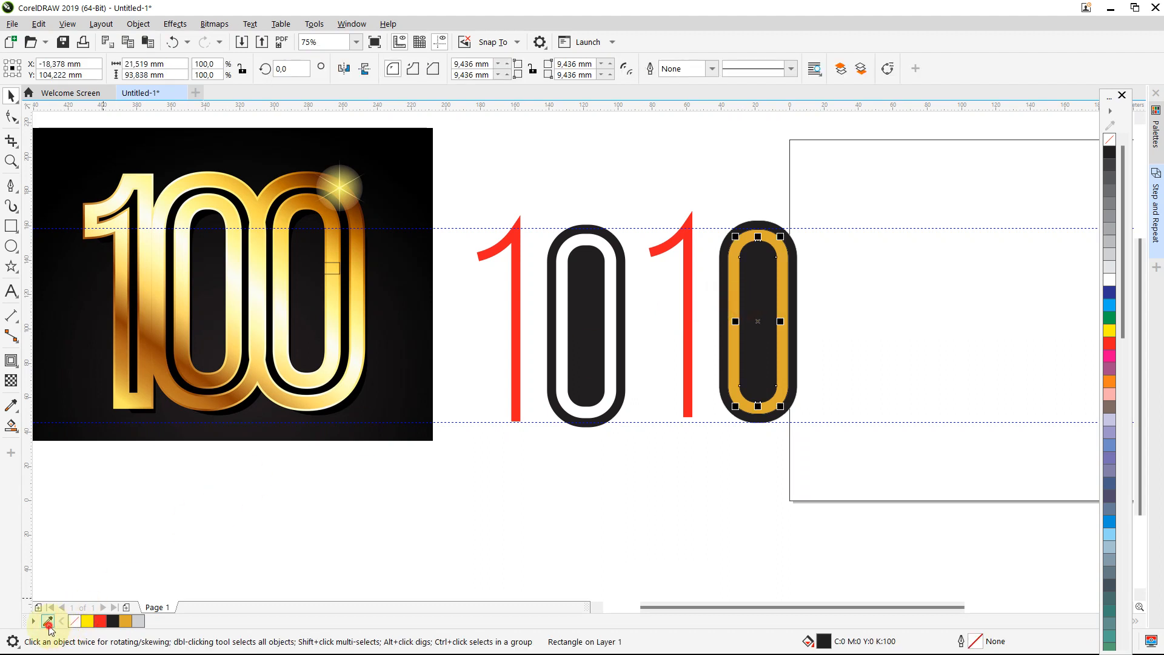
{"action": "left_click", "coordinate": [304, 320]}
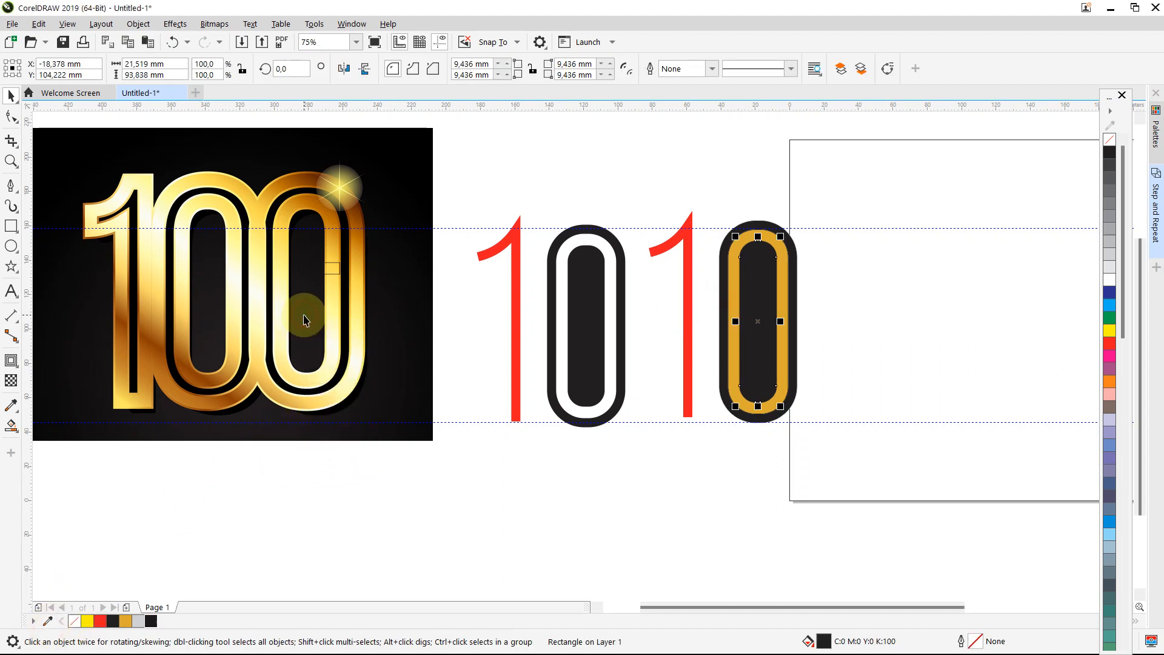
{"action": "left_click", "coordinate": [759, 313]}
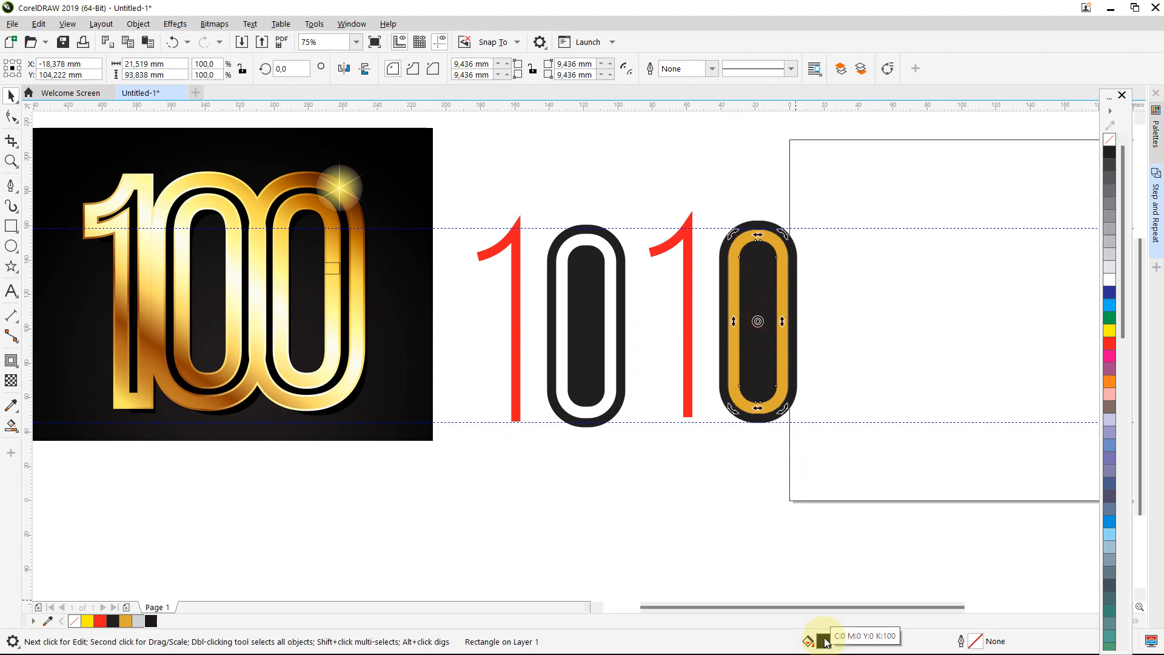
{"action": "double_click", "coordinate": [823, 641]}
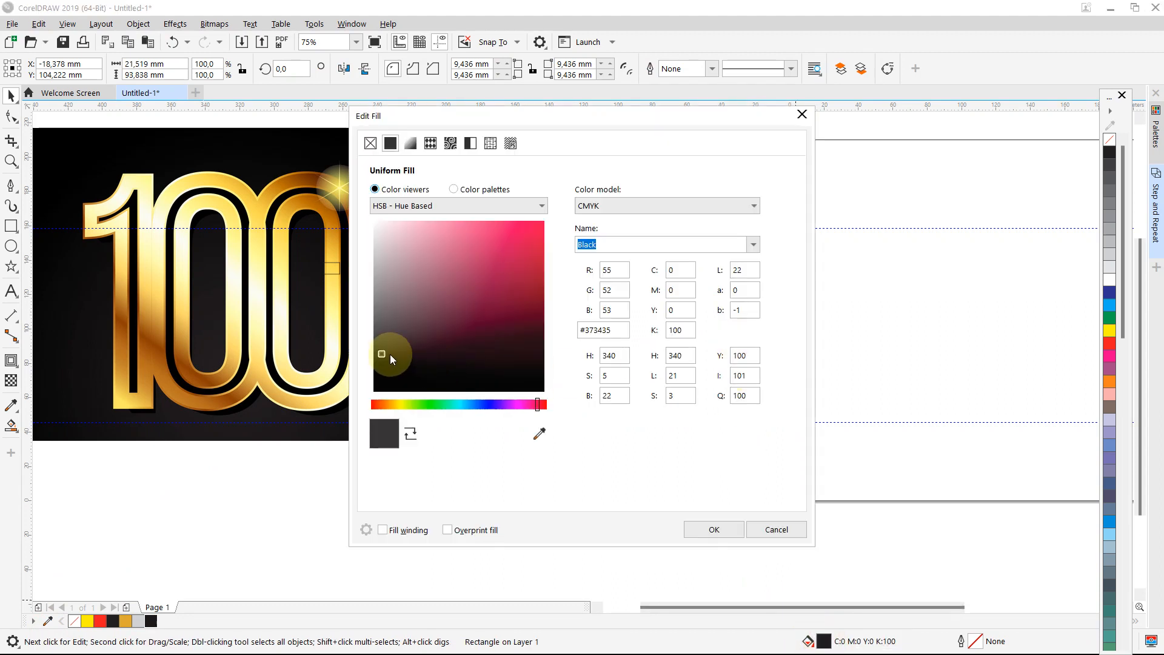
{"action": "left_click_drag", "start_coordinate": [390, 356], "coordinate": [541, 389]}
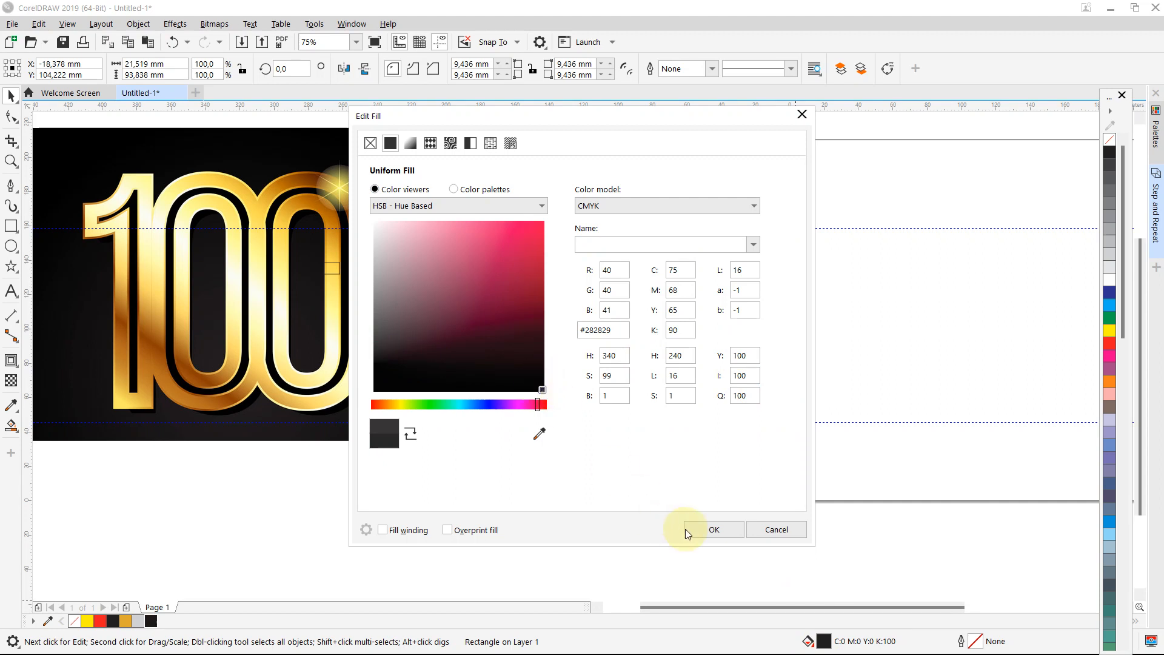
{"action": "left_click", "coordinate": [706, 531]}
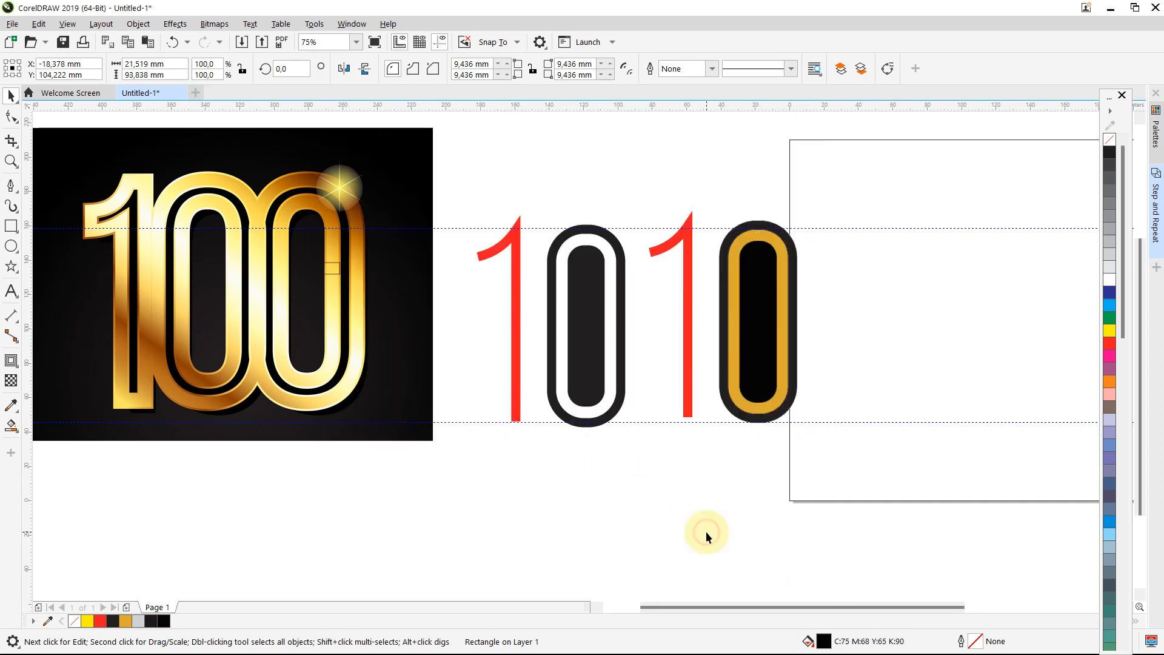
Recolour the copied zero's outer ring with the sampled deep black
{"action": "left_click", "coordinate": [798, 250]}
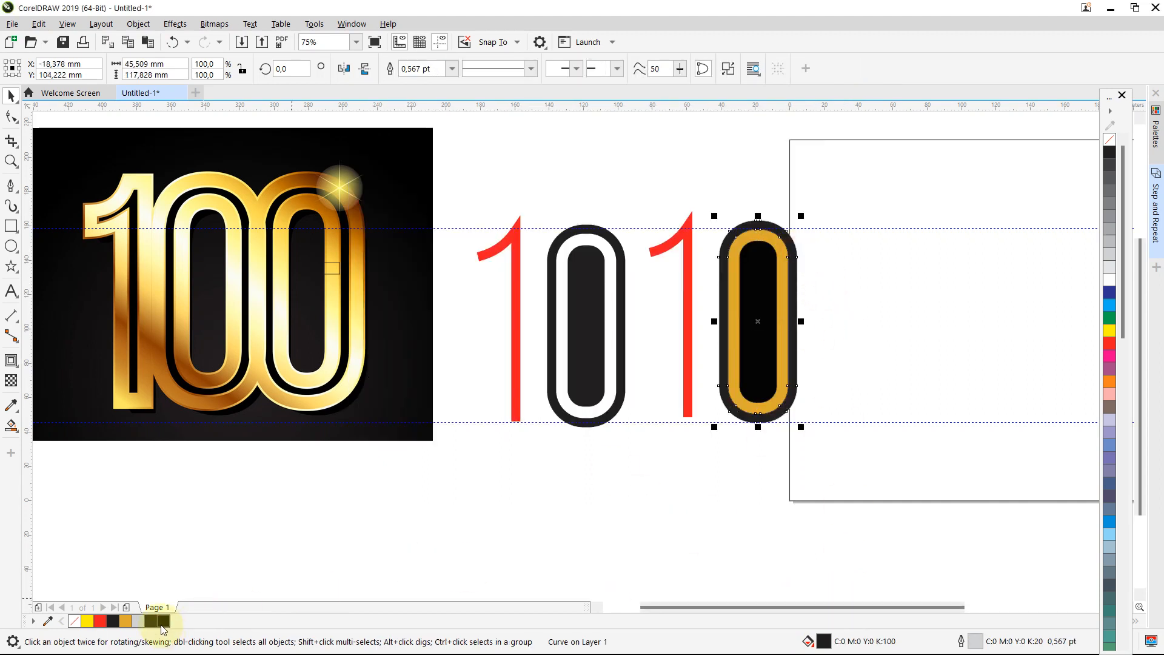
{"action": "left_click", "coordinate": [384, 548]}
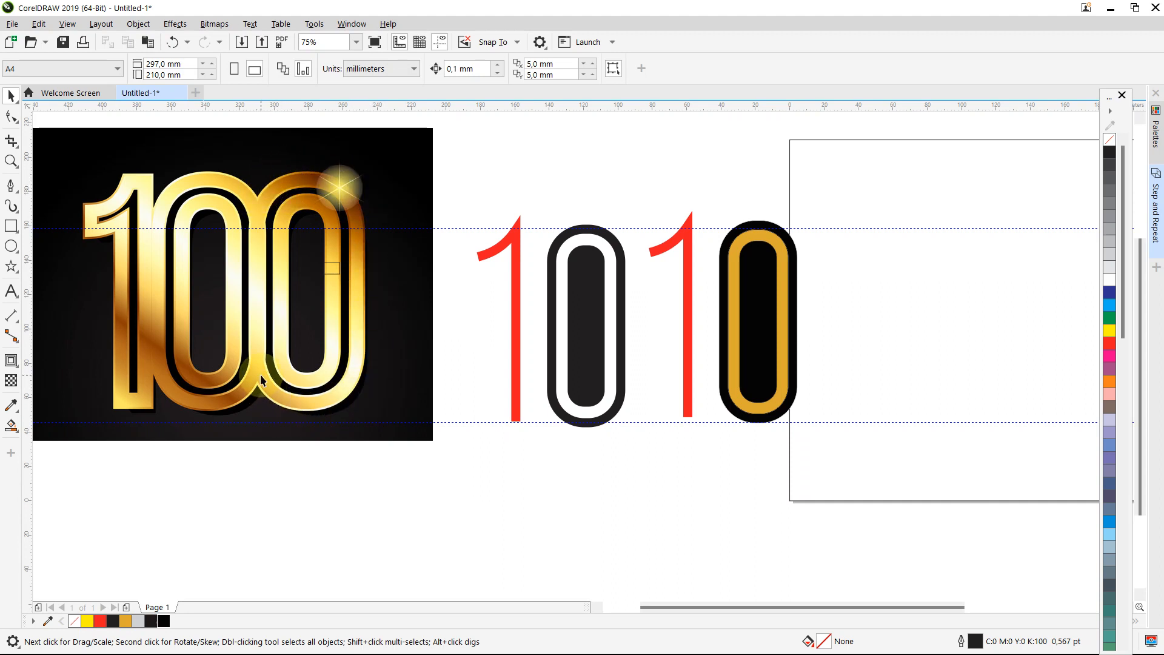
Draw a spacer rectangle about 10.2 × 17.8 mm across the band between the reference's zeros and move it beside the copied zero
{"action": "scroll", "coordinate": [260, 373], "scroll_direction": "up", "scroll_amount": 2}
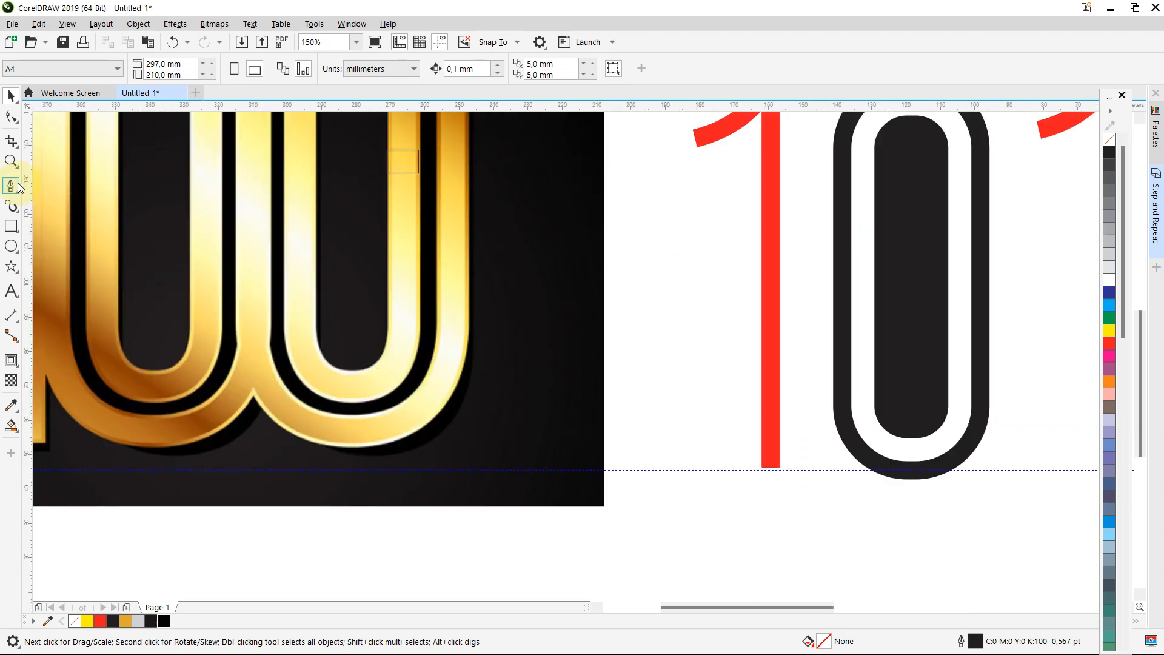
{"action": "left_click", "coordinate": [11, 226]}
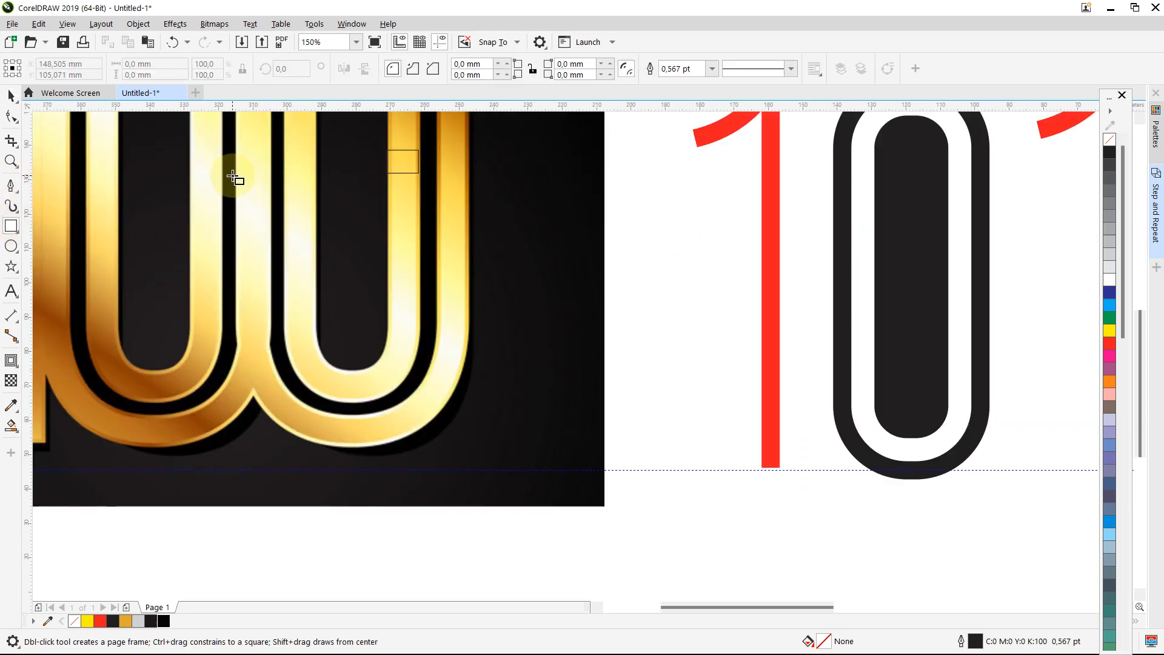
{"action": "left_click_drag", "start_coordinate": [235, 175], "coordinate": [271, 237]}
{"action": "scroll", "coordinate": [273, 238], "scroll_direction": "down", "scroll_amount": 4}
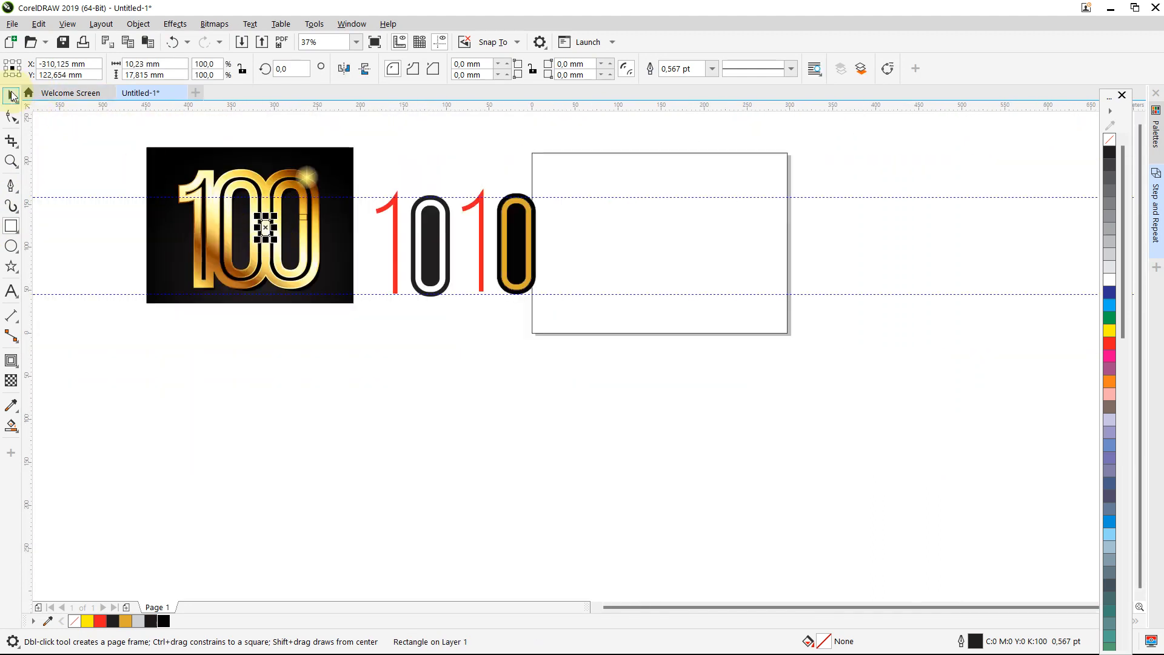
{"action": "left_click", "coordinate": [11, 95]}
{"action": "left_click_drag", "start_coordinate": [268, 242], "coordinate": [493, 255]}
{"action": "scroll", "coordinate": [486, 251], "scroll_direction": "up", "scroll_amount": 2}
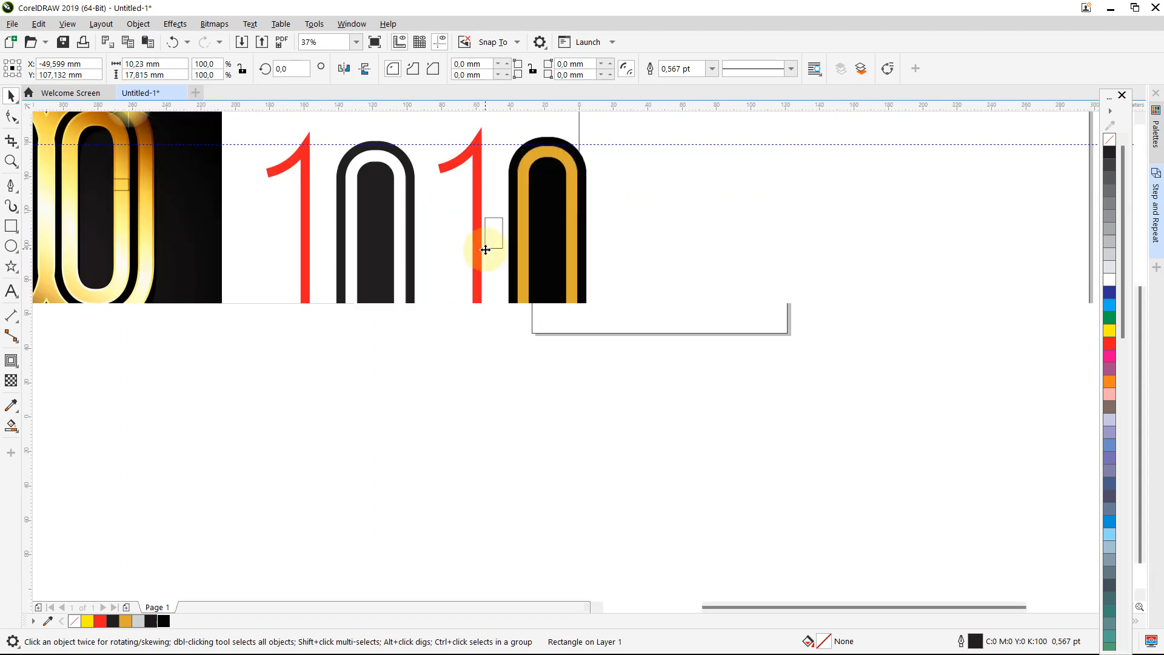
{"action": "left_click", "coordinate": [11, 96]}
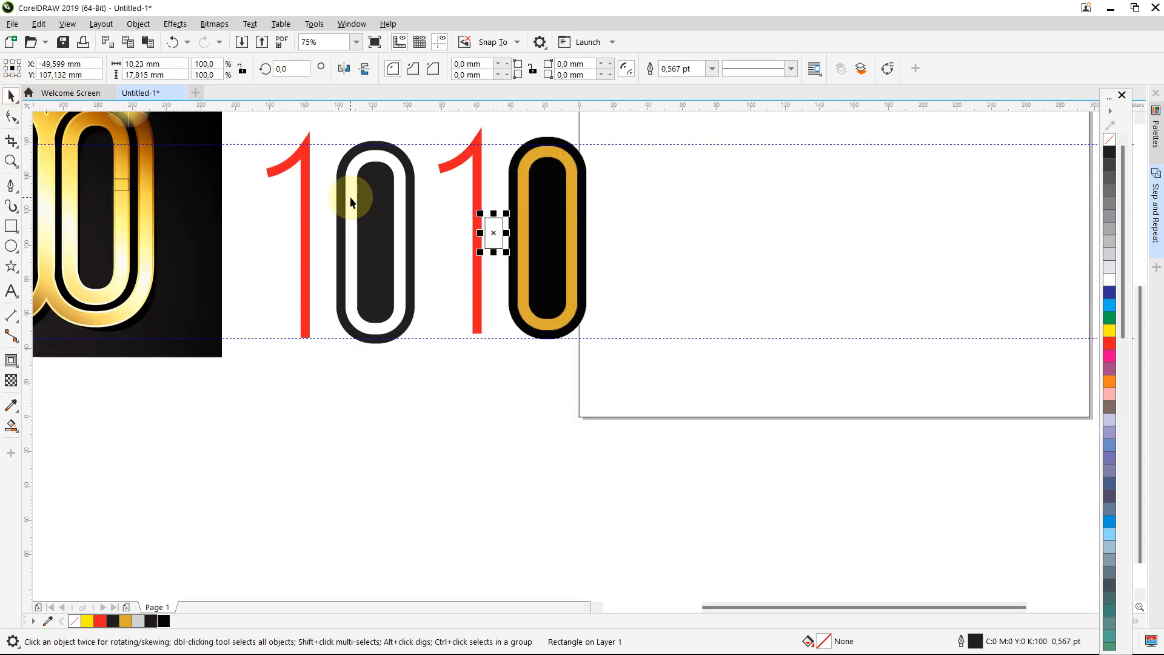
Move the copied 1 and zero apart, placing the zero on the page with the spacer rectangle against its outer left edge
{"action": "left_click", "coordinate": [469, 177]}
{"action": "key", "text": "F10"}
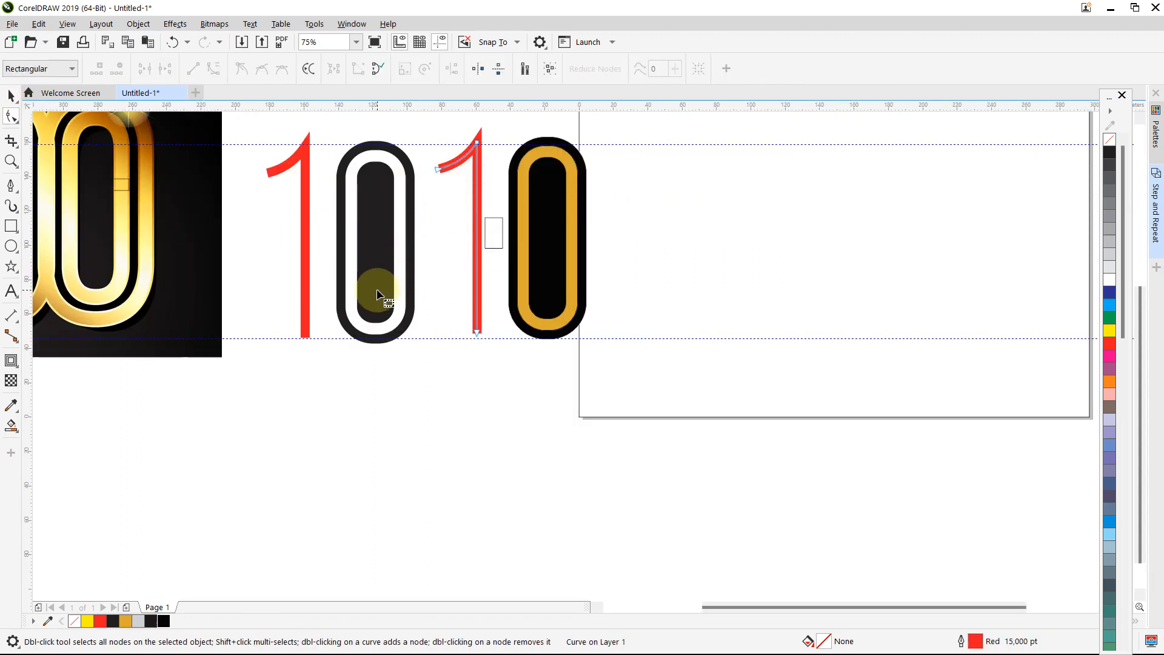
{"action": "left_click", "coordinate": [11, 96]}
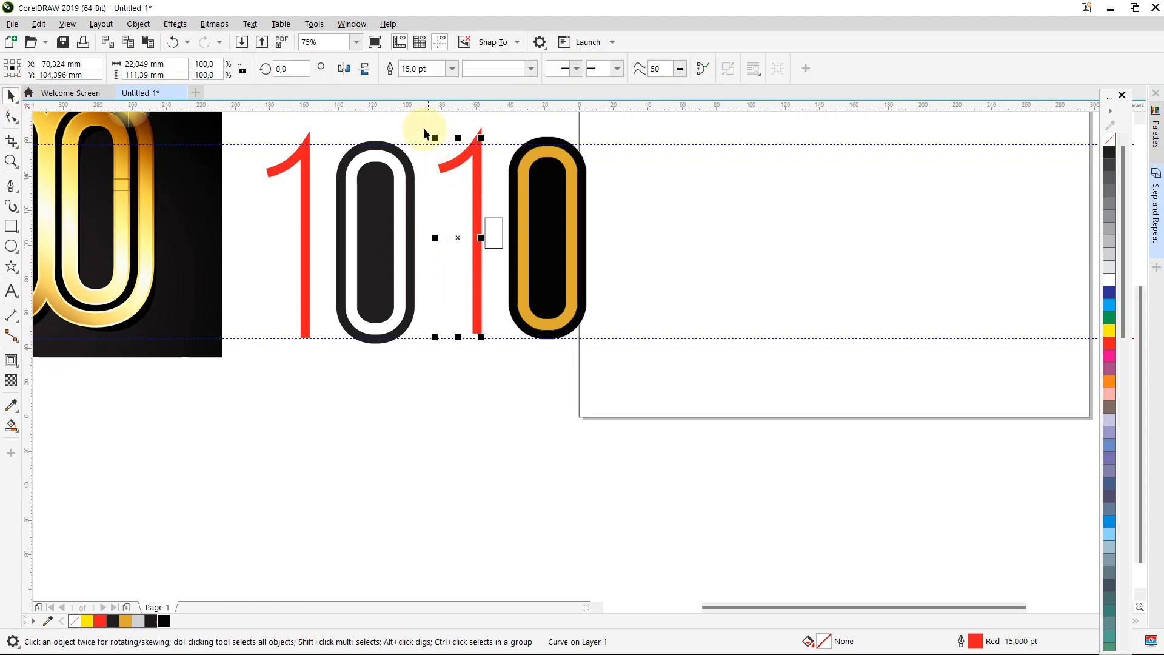
{"action": "left_click_drag", "start_coordinate": [423, 122], "coordinate": [735, 393]}
{"action": "left_click_drag", "start_coordinate": [528, 192], "coordinate": [507, 217]}
{"action": "left_click", "coordinate": [557, 232]}
{"action": "scroll", "coordinate": [673, 238], "scroll_direction": "up", "scroll_amount": 2}
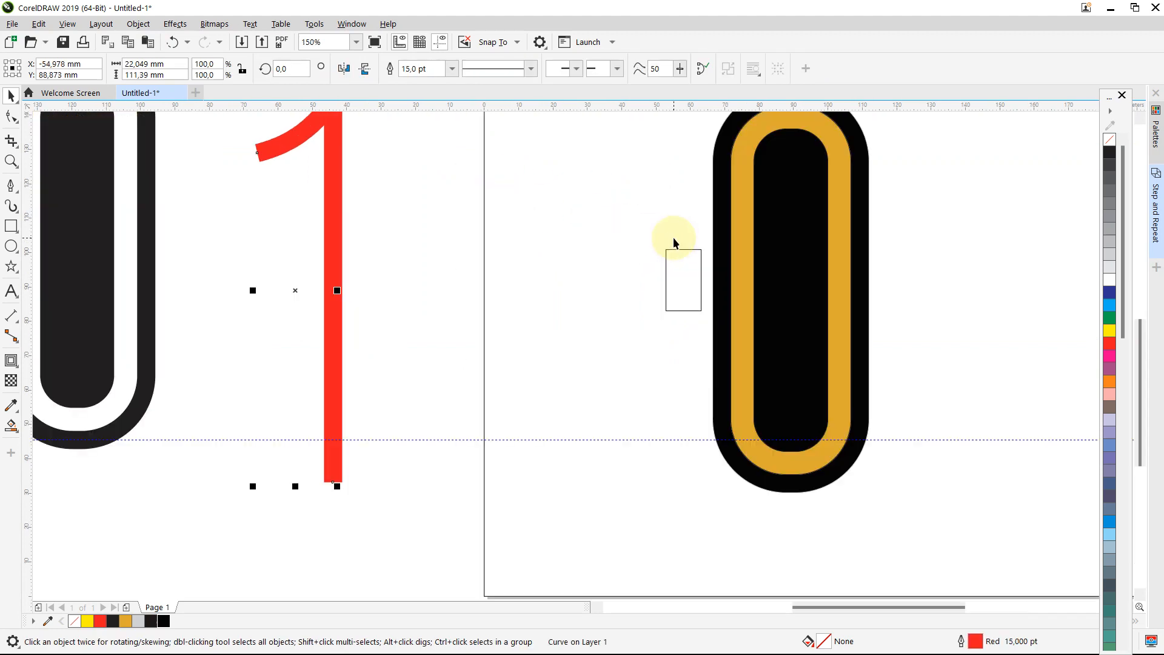
{"action": "left_click_drag", "start_coordinate": [681, 264], "coordinate": [691, 282]}
Delete the page-sized rectangle behind the copied zero
{"action": "scroll", "coordinate": [691, 276], "scroll_direction": "down", "scroll_amount": 2}
{"action": "left_click", "coordinate": [695, 165]}
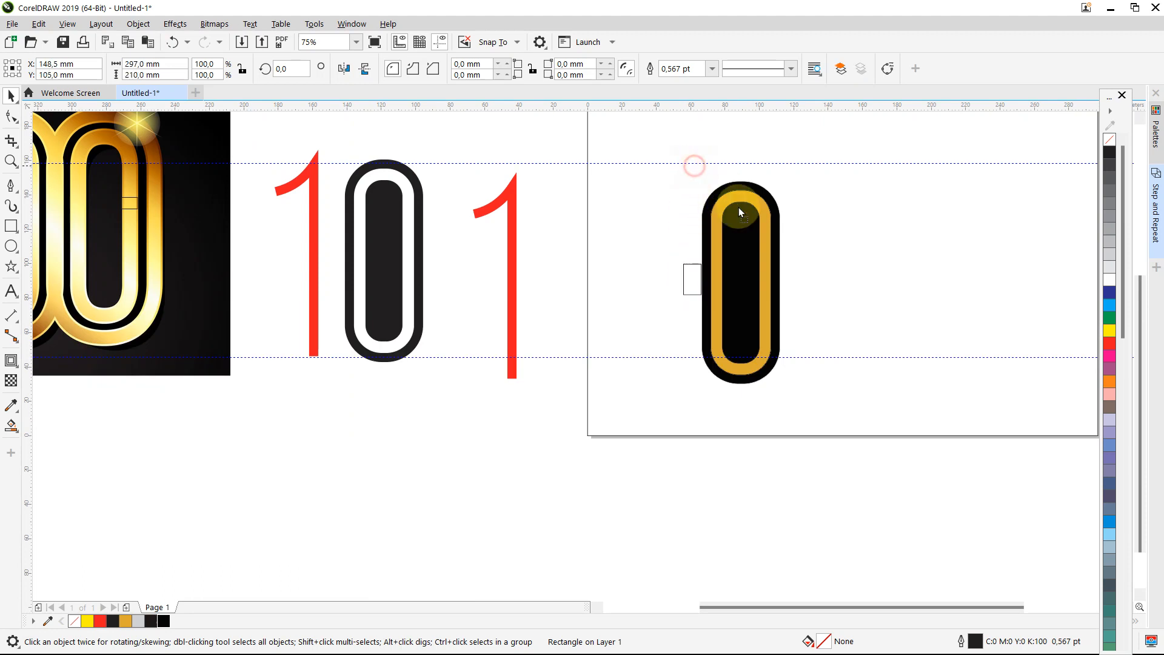
{"action": "left_click_drag", "start_coordinate": [738, 207], "coordinate": [647, 285]}
{"action": "key", "text": "Delete"}
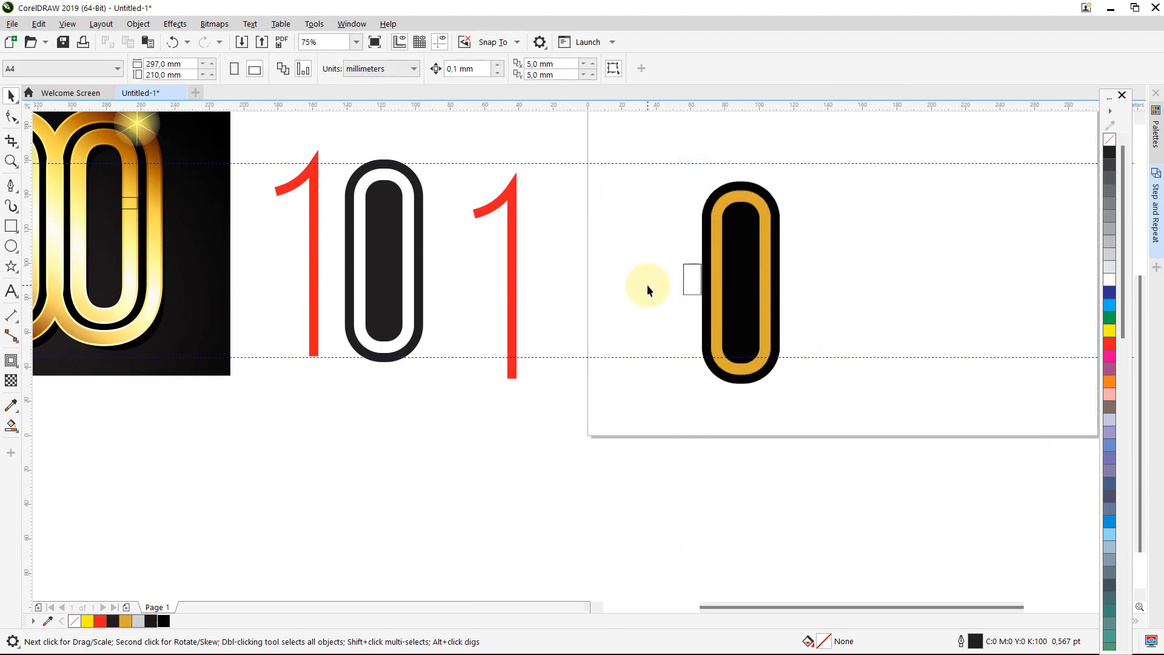
Duplicate the gold-and-black zero to its left with the spacer rectangle's width as the gap, and delete the spacer
{"action": "left_click_drag", "start_coordinate": [695, 175], "coordinate": [822, 445]}
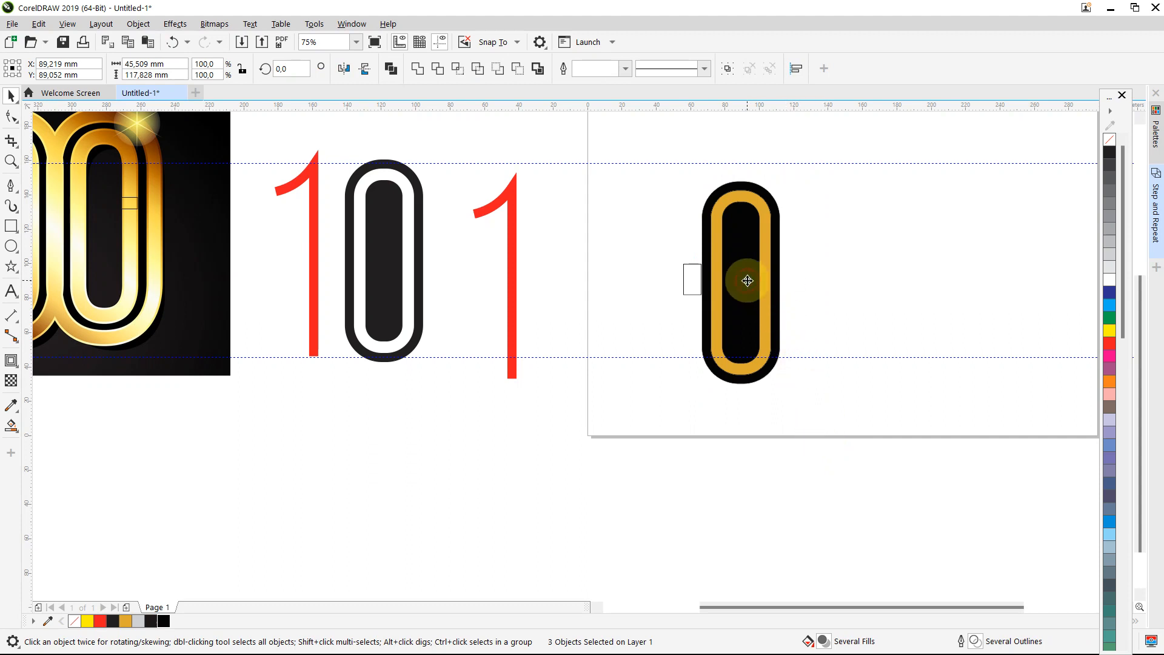
{"action": "left_click_drag", "start_coordinate": [747, 280], "coordinate": [648, 262]}
{"action": "left_click", "coordinate": [693, 273]}
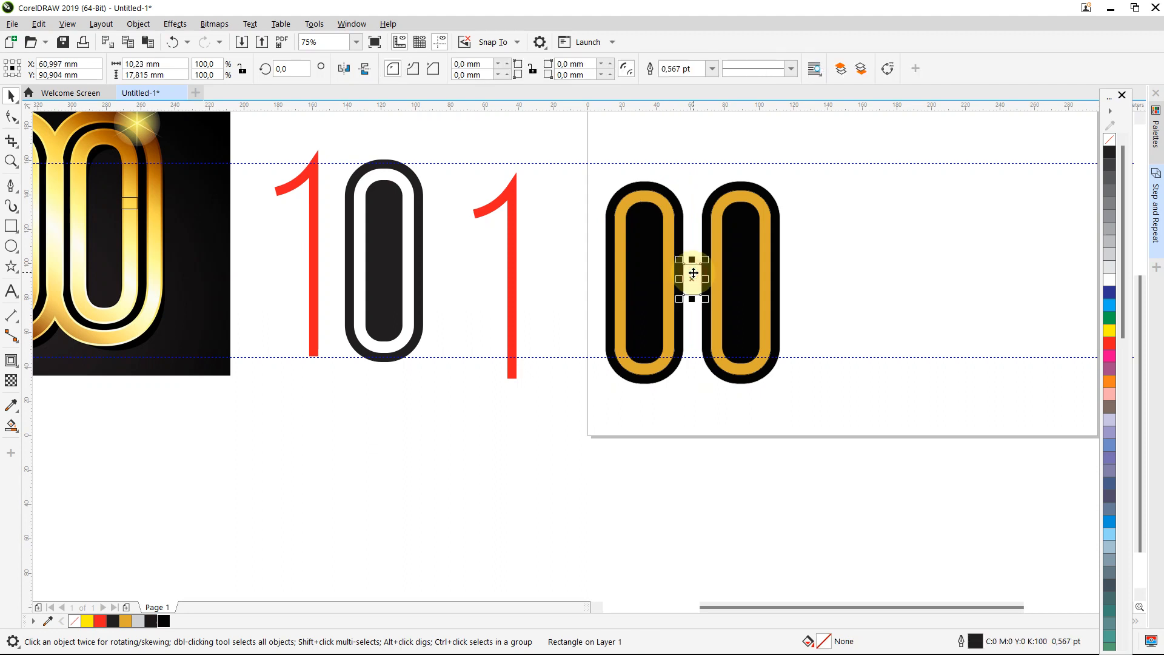
{"action": "key", "text": "Delete"}
Group all the shapes of the two gold-and-black zeros
{"action": "scroll", "coordinate": [690, 366], "scroll_direction": "down", "scroll_amount": 1}
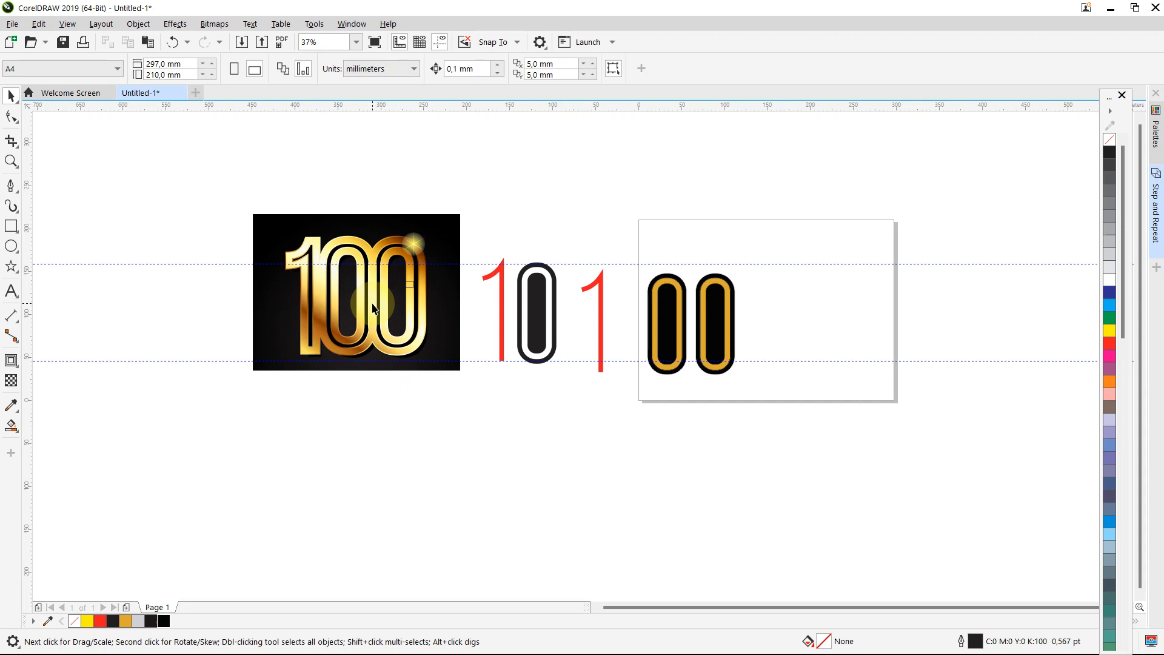
{"action": "scroll", "coordinate": [373, 305], "scroll_direction": "up", "scroll_amount": 1}
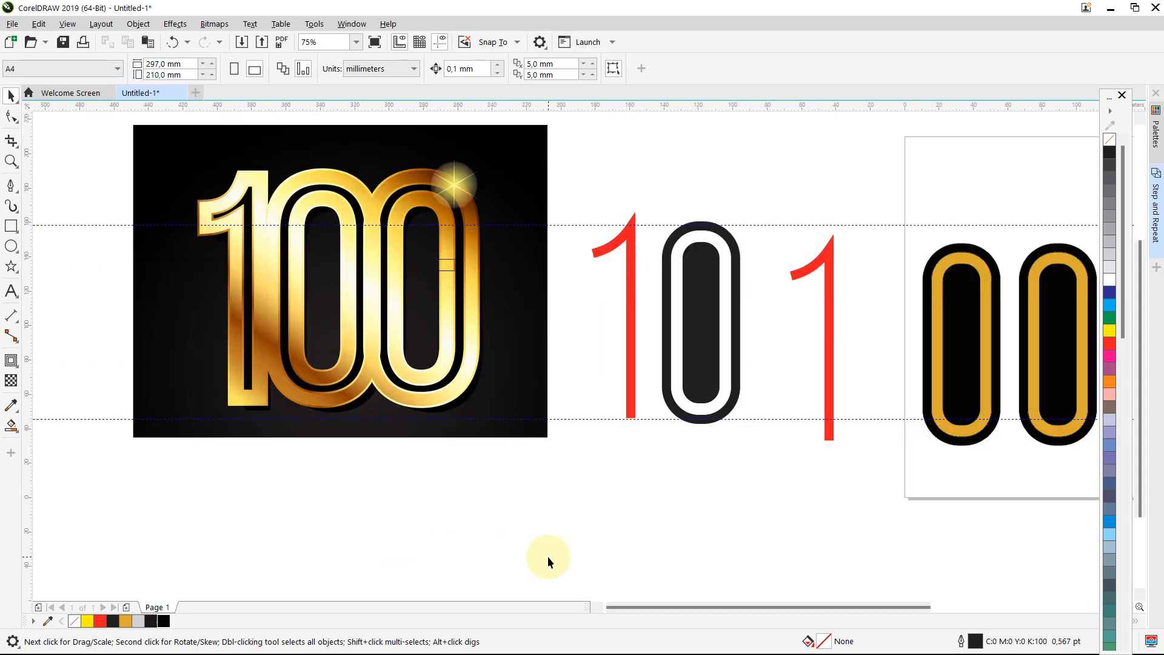
{"action": "left_click_drag", "start_coordinate": [635, 609], "coordinate": [692, 607]}
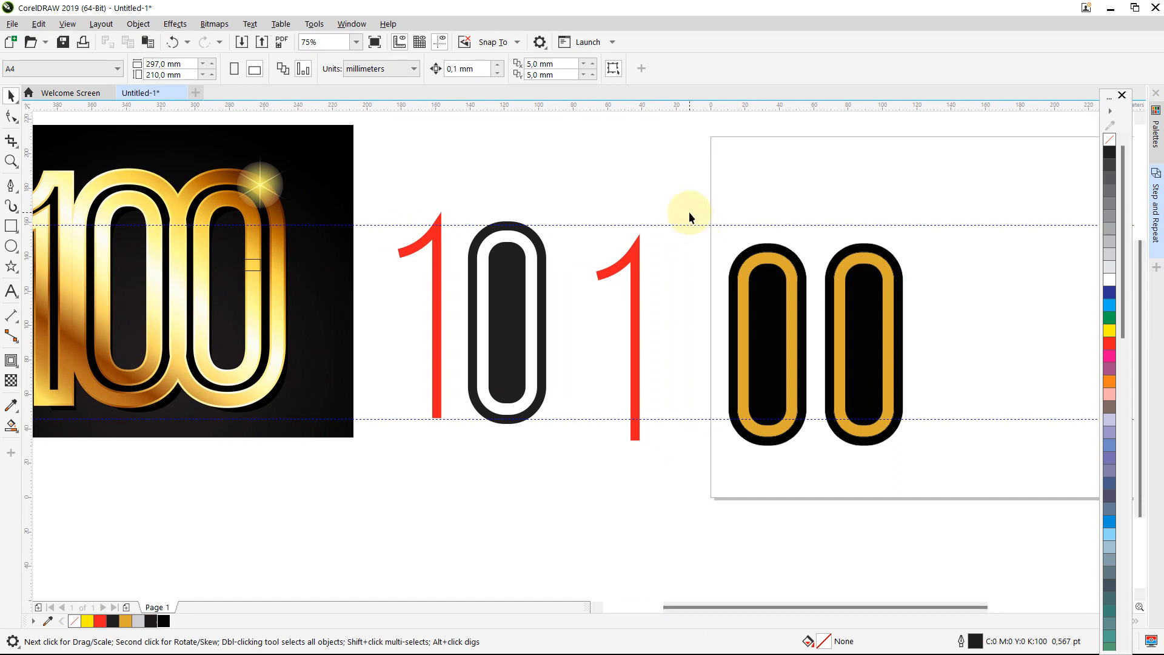
{"action": "left_click_drag", "start_coordinate": [672, 191], "coordinate": [937, 470]}
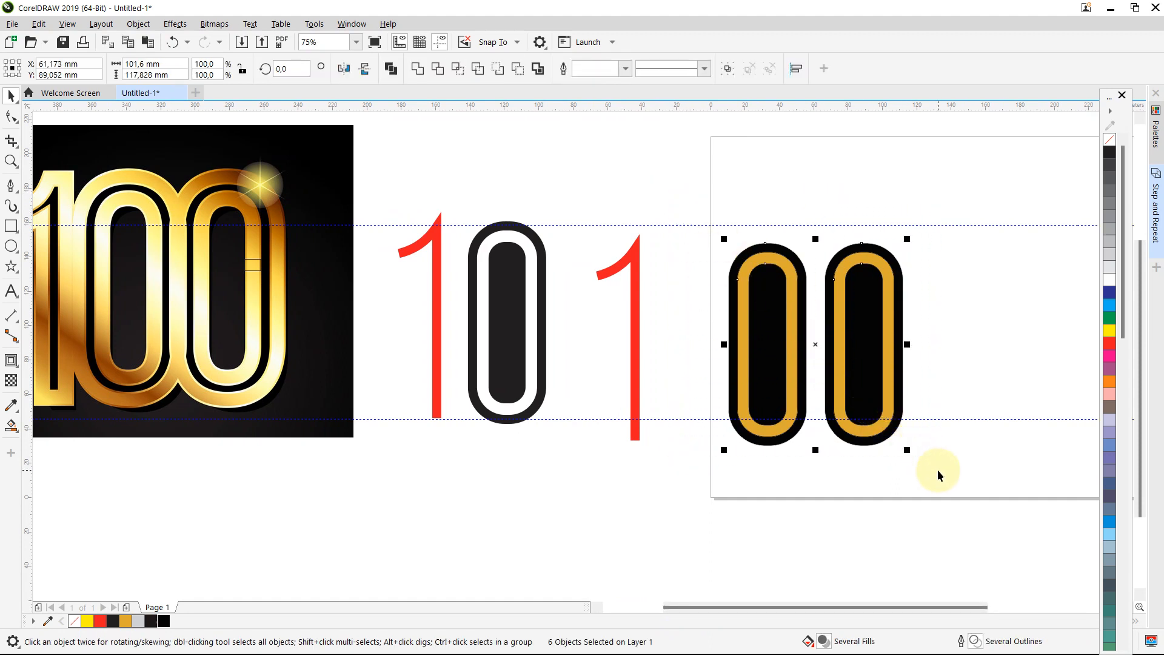
{"action": "key", "text": "ctrl+g"}
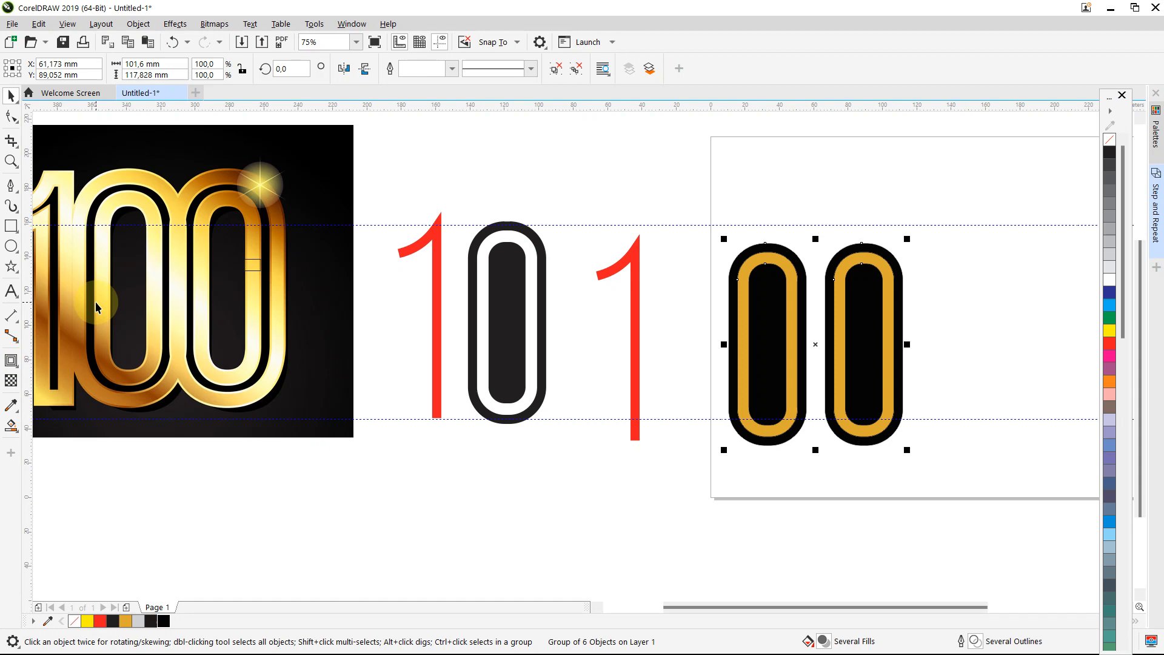
Fit the small measuring rectangle onto the outer gold band of the reference's last zero and copy its width
{"action": "scroll", "coordinate": [96, 300], "scroll_direction": "up", "scroll_amount": 2}
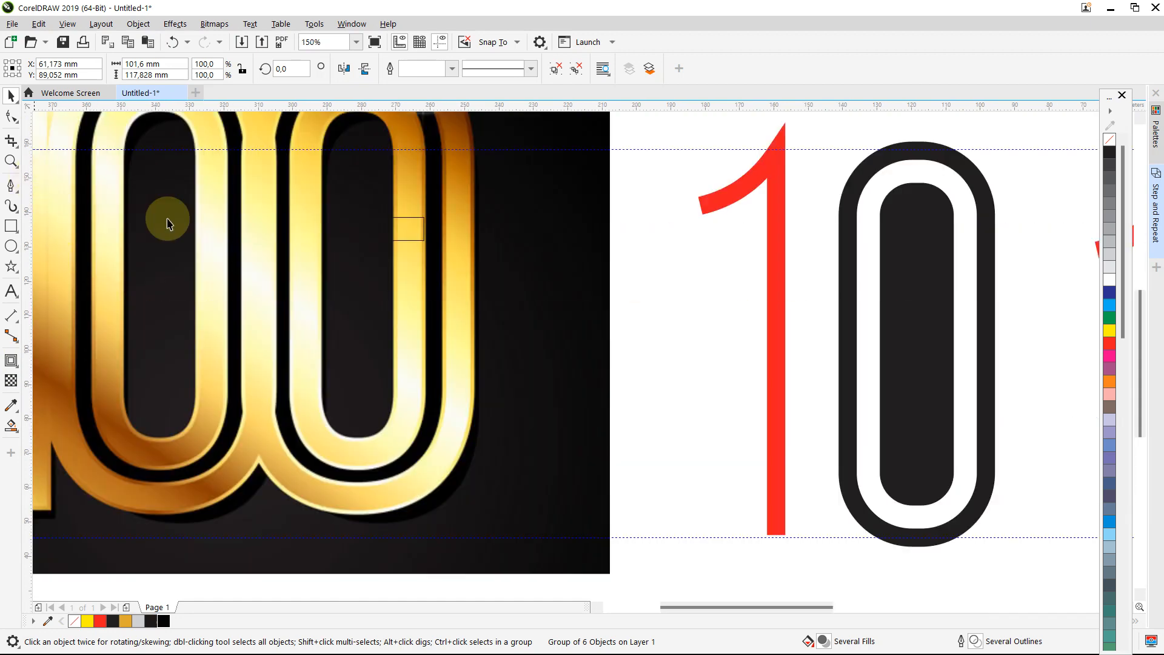
{"action": "scroll", "coordinate": [364, 312], "scroll_direction": "down", "scroll_amount": 2}
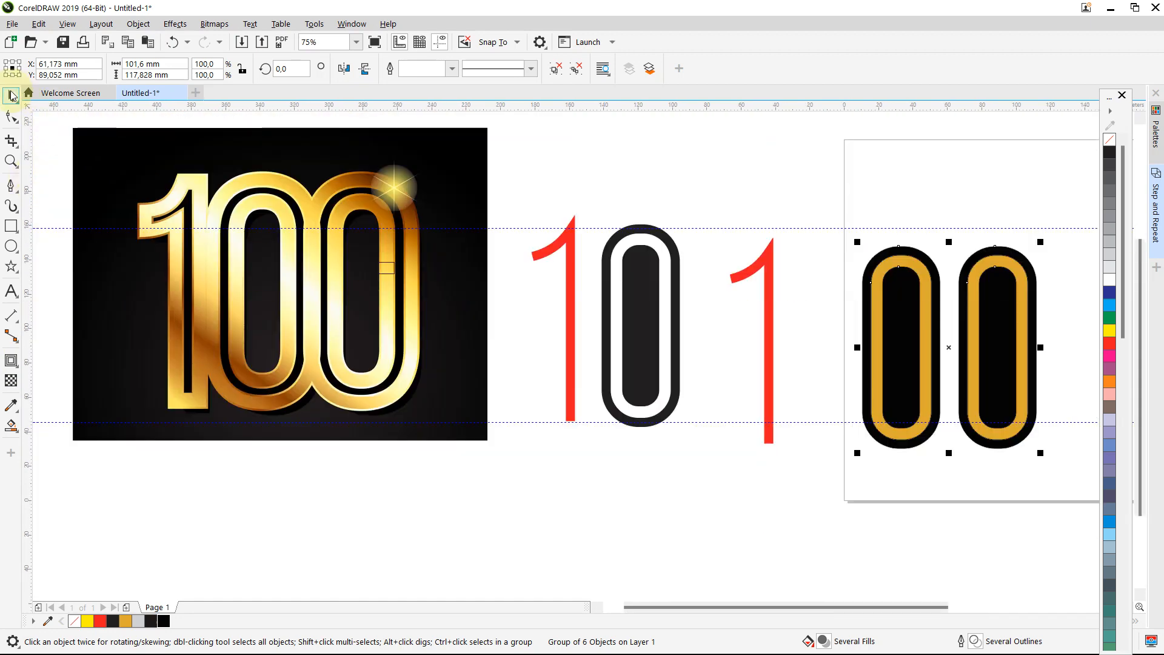
{"action": "left_click", "coordinate": [386, 267]}
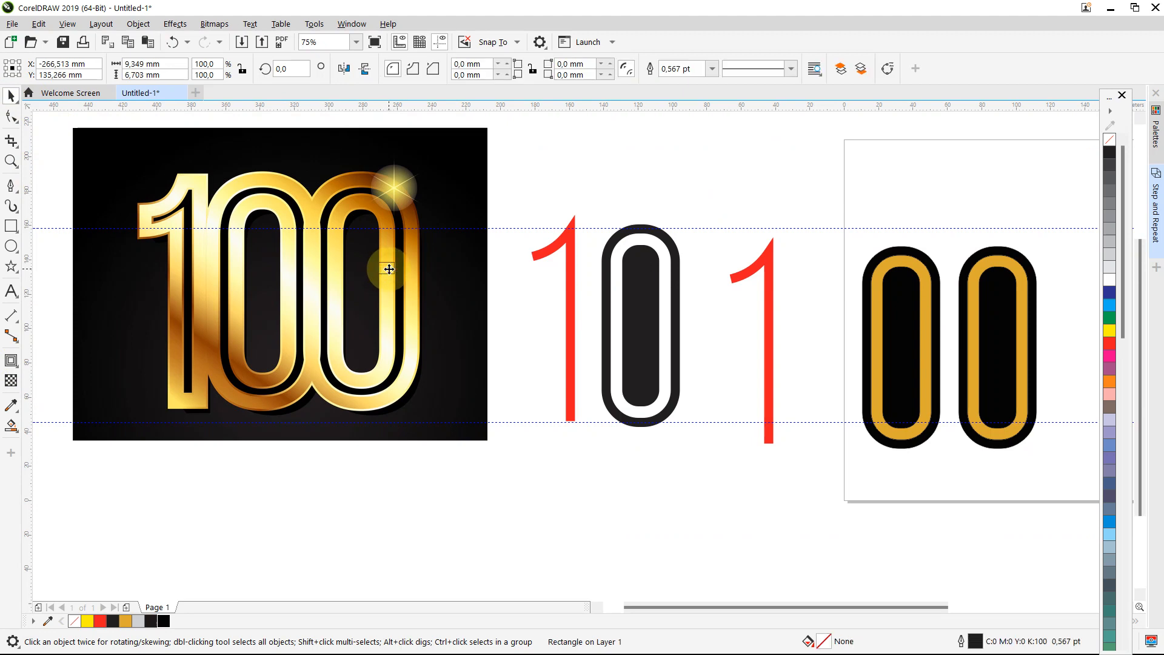
{"action": "left_click_drag", "start_coordinate": [390, 267], "coordinate": [416, 290]}
{"action": "scroll", "coordinate": [411, 293], "scroll_direction": "up", "scroll_amount": 6}
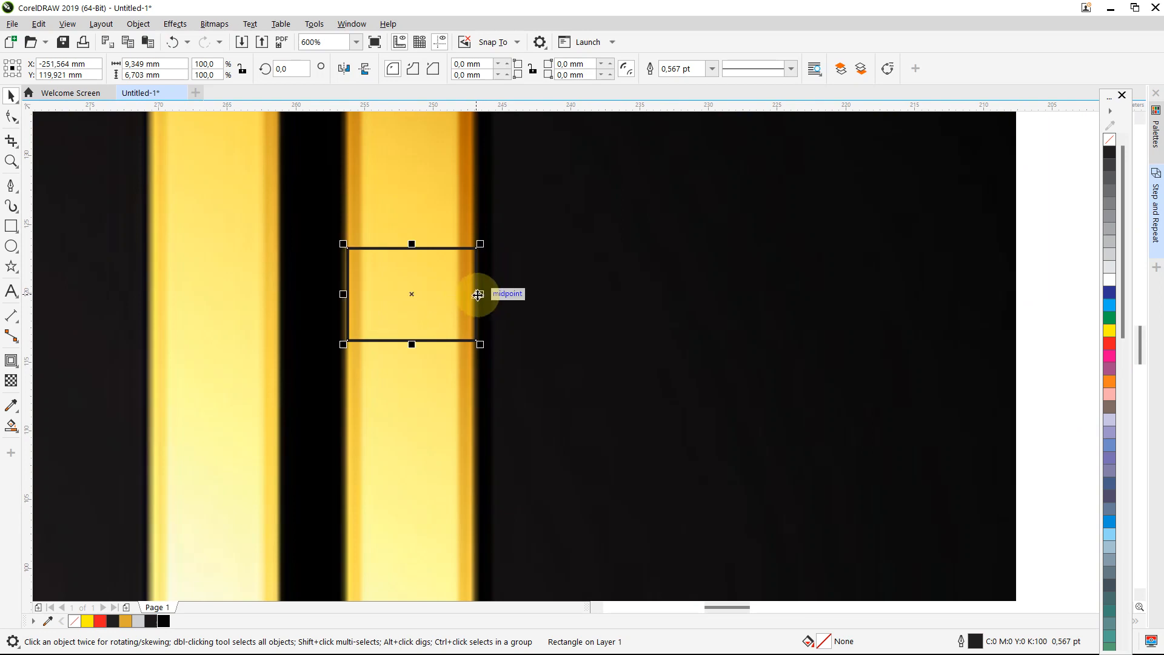
{"action": "scroll", "coordinate": [479, 295], "scroll_direction": "down", "scroll_amount": 2}
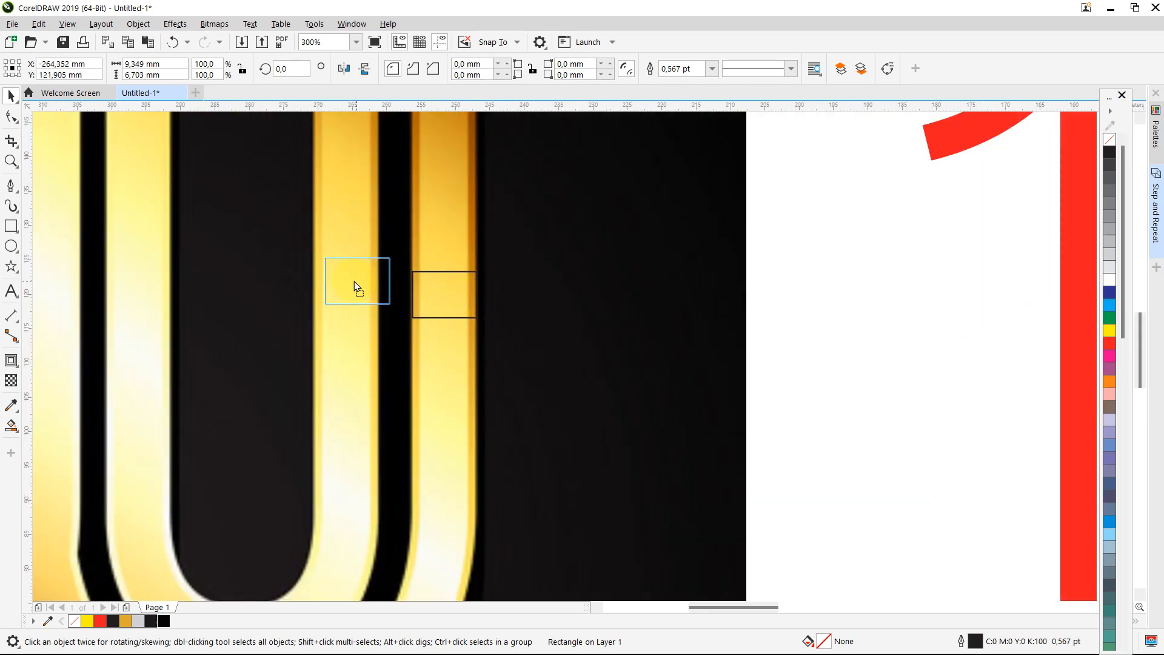
{"action": "left_click_drag", "start_coordinate": [354, 281], "coordinate": [429, 292]}
{"action": "scroll", "coordinate": [428, 291], "scroll_direction": "down", "scroll_amount": 4}
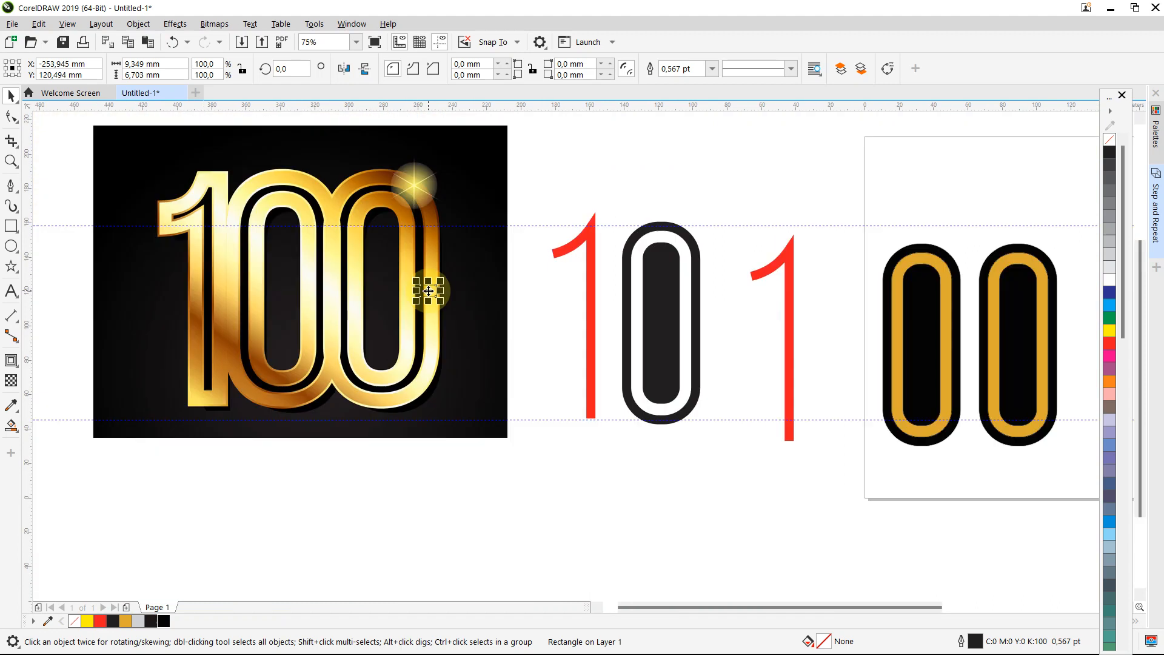
{"action": "left_click", "coordinate": [156, 64]}
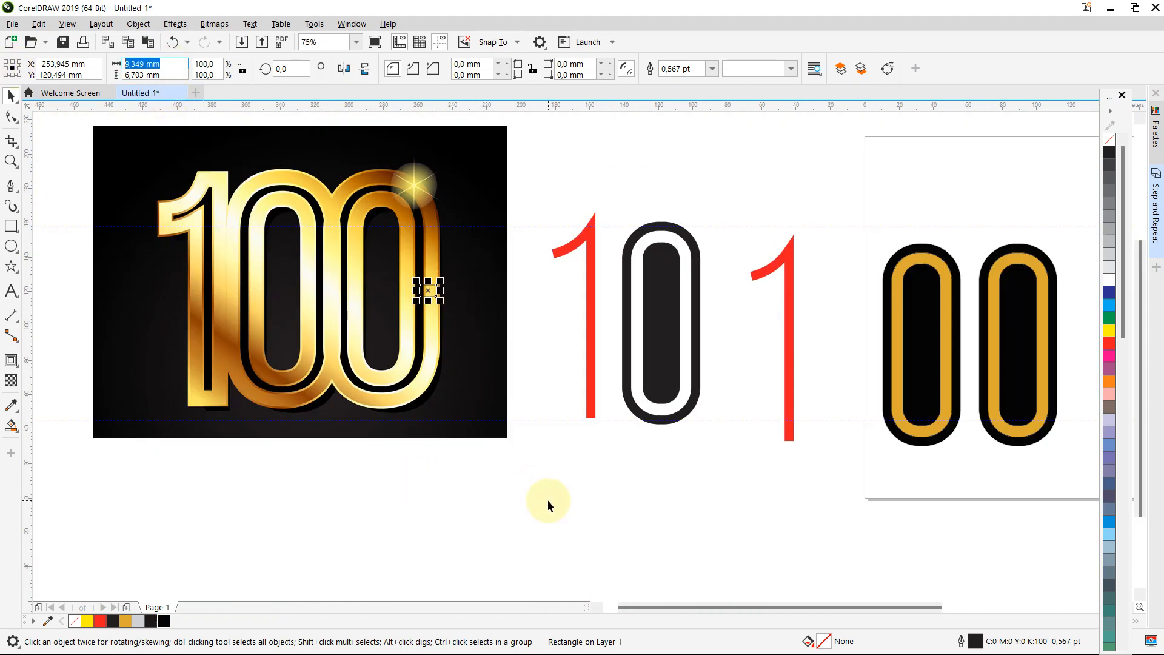
Add a one-step outside contour around the grouped zeros with an offset of 9.349 mm
{"action": "left_click_drag", "start_coordinate": [634, 606], "coordinate": [719, 609]}
{"action": "left_click", "coordinate": [682, 293]}
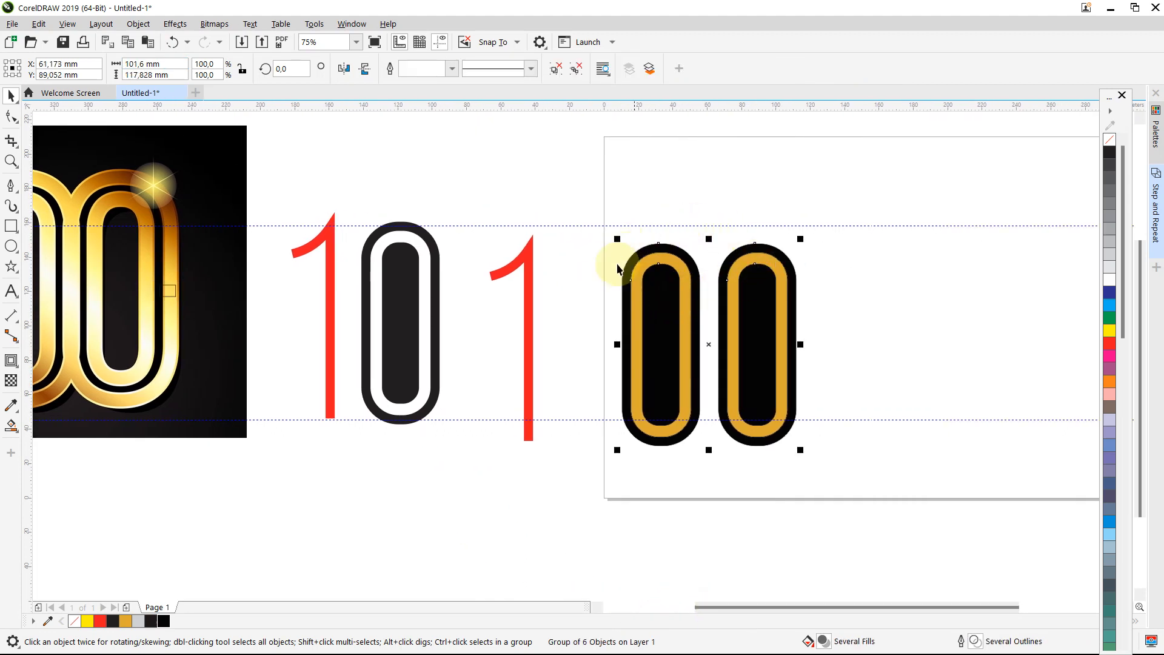
{"action": "left_click", "coordinate": [10, 360]}
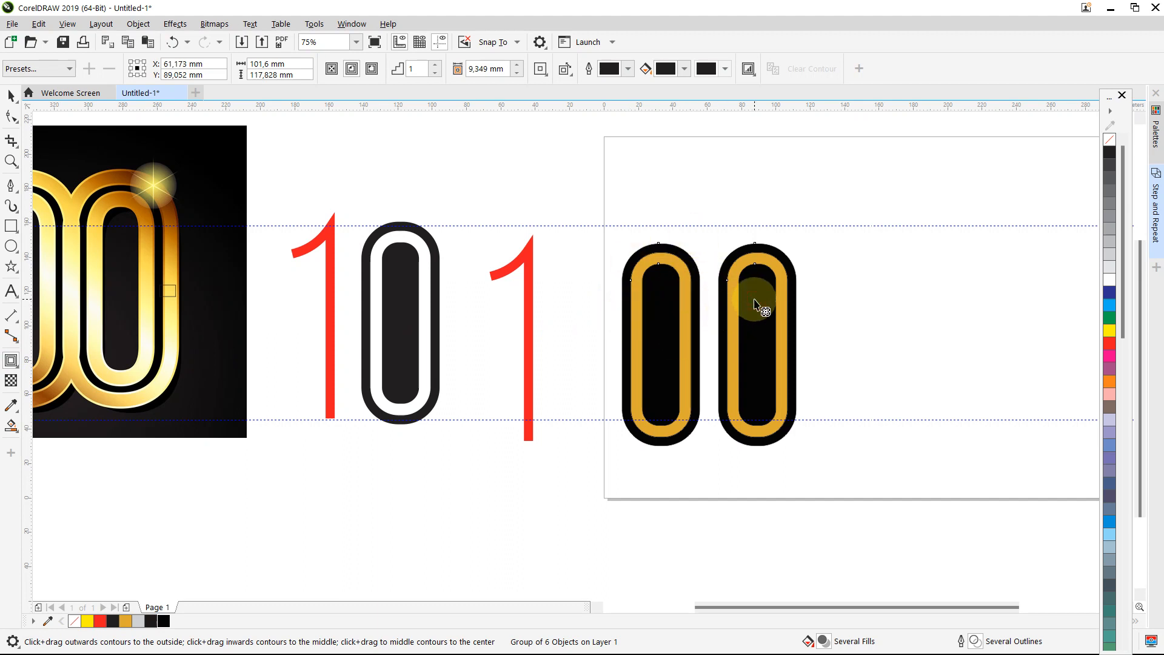
{"action": "left_click_drag", "start_coordinate": [755, 303], "coordinate": [811, 299]}
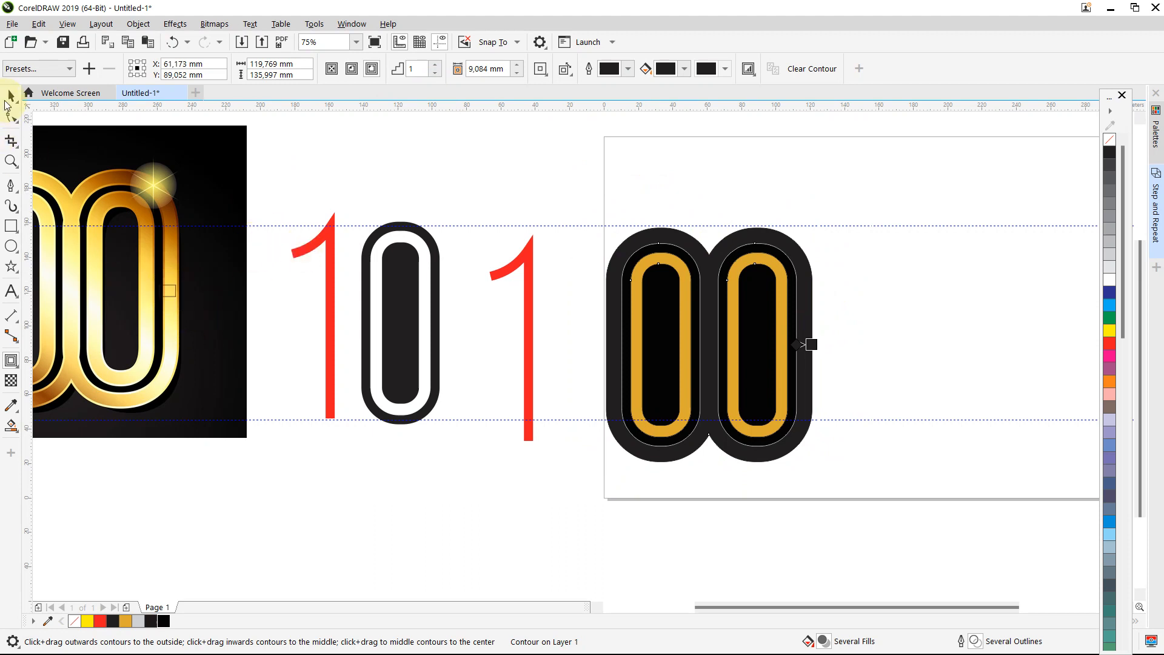
{"action": "left_click", "coordinate": [11, 95]}
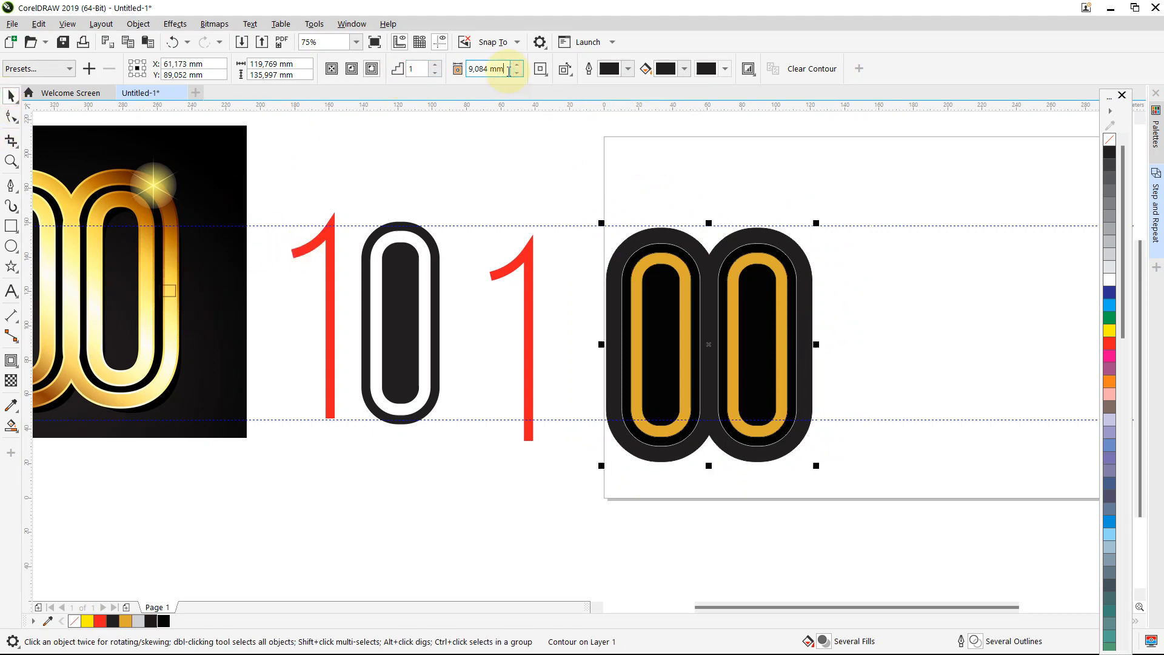
{"action": "left_click", "coordinate": [509, 70]}
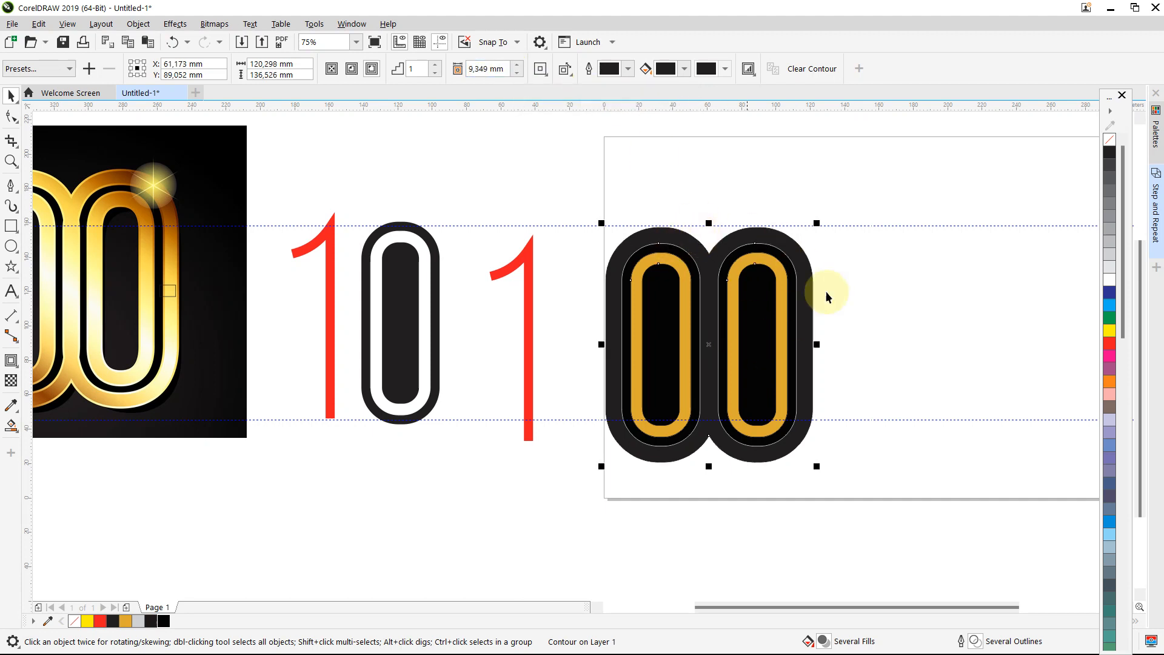
Break the outside contour apart from the grouped zeros
{"action": "left_click", "coordinate": [452, 182]}
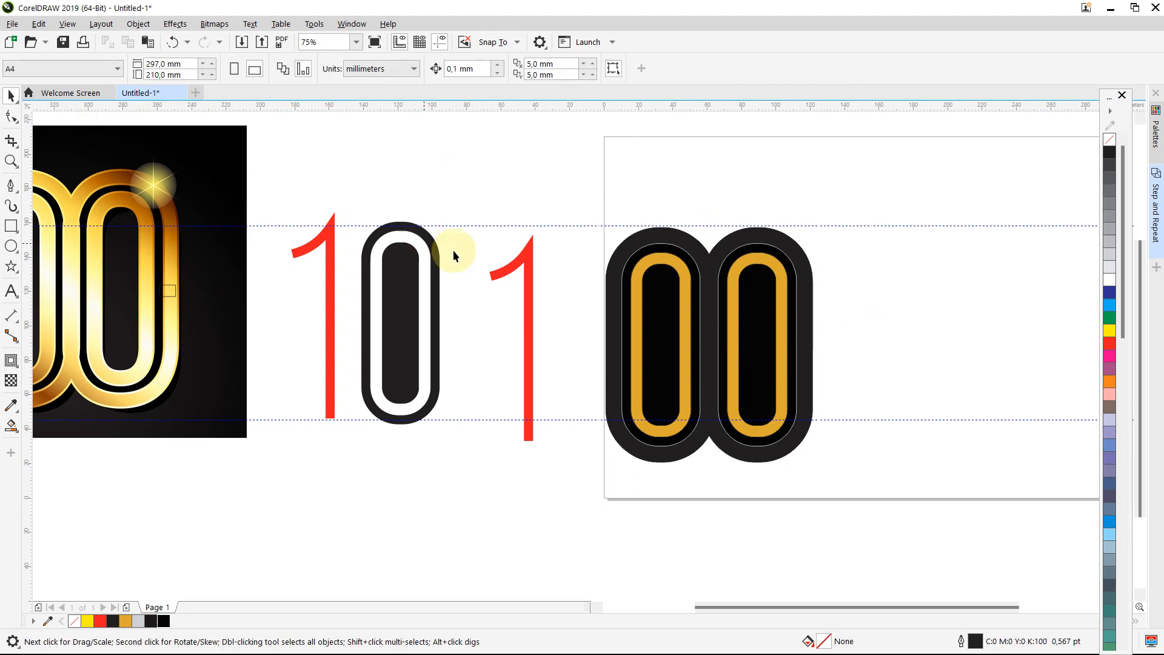
{"action": "left_click", "coordinate": [667, 285]}
{"action": "mouse_move", "coordinate": [681, 262]}
{"action": "left_mouse_down"}
{"action": "mouse_move", "coordinate": [604, 237]}
{"action": "mouse_move", "coordinate": [704, 262]}
{"action": "left_mouse_up"}
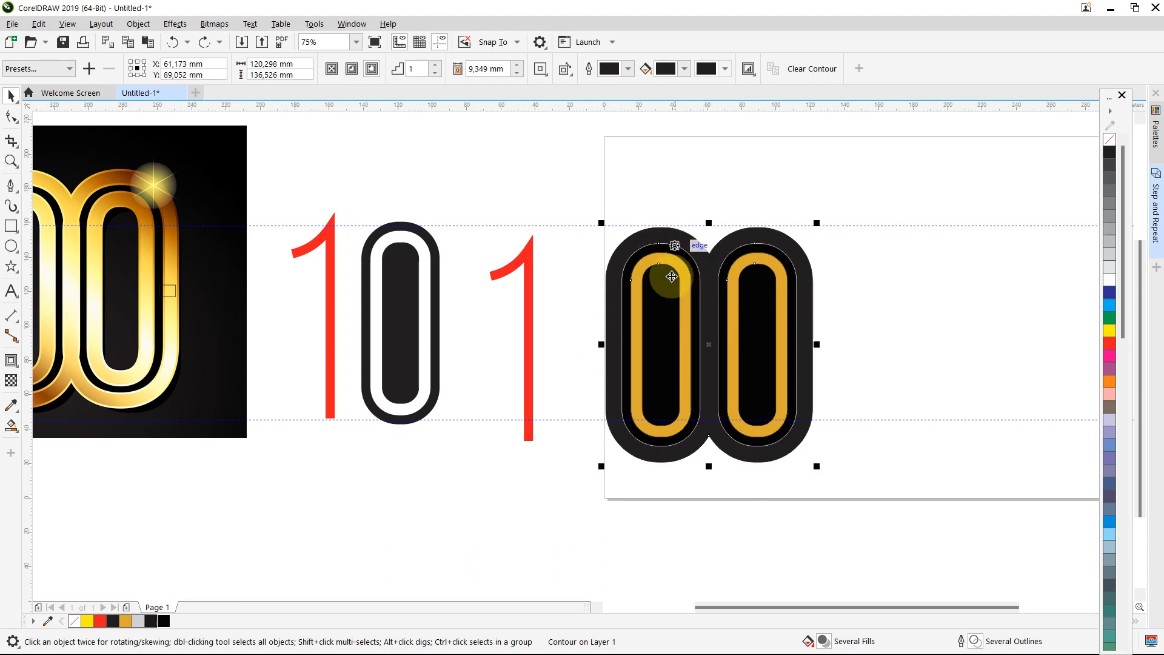
{"action": "left_click", "coordinate": [670, 182]}
{"action": "left_click", "coordinate": [676, 239]}
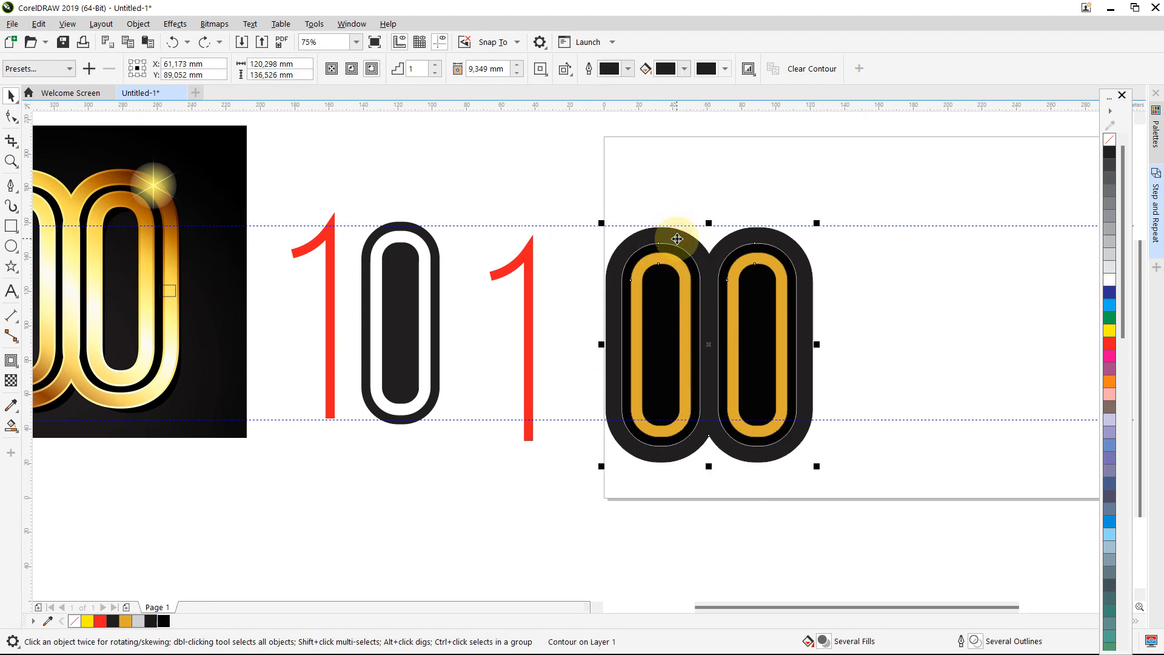
{"action": "left_click", "coordinate": [671, 236]}
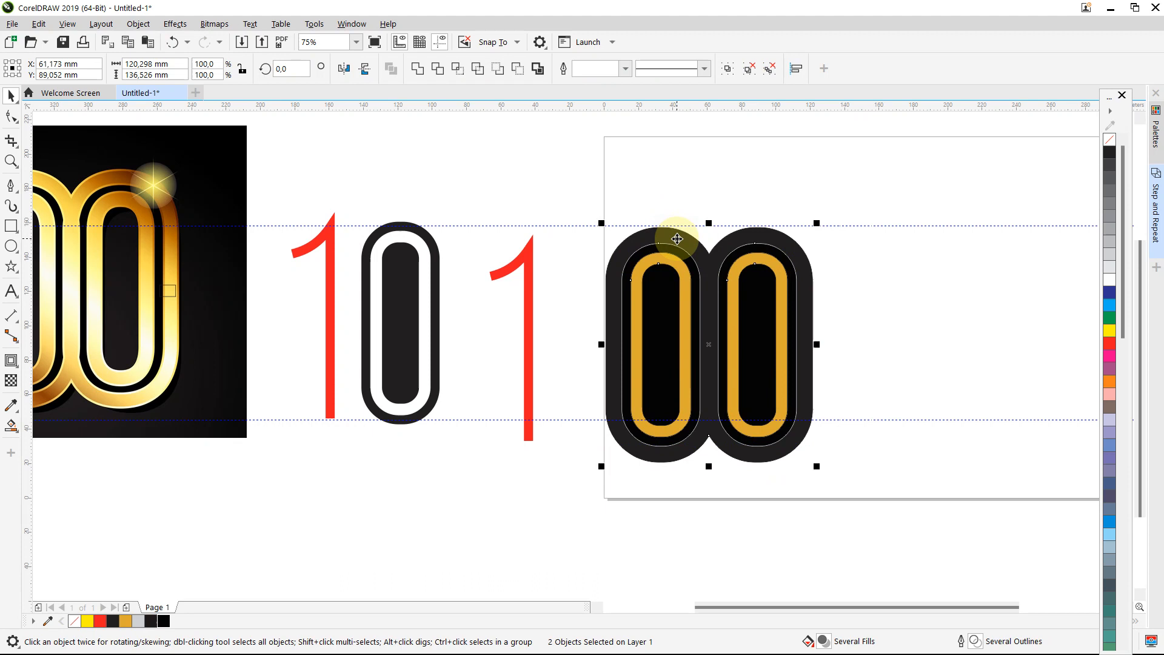
{"action": "left_click", "coordinate": [696, 190]}
{"action": "left_click", "coordinate": [705, 252]}
{"action": "left_click_drag", "start_coordinate": [706, 253], "coordinate": [652, 159]}
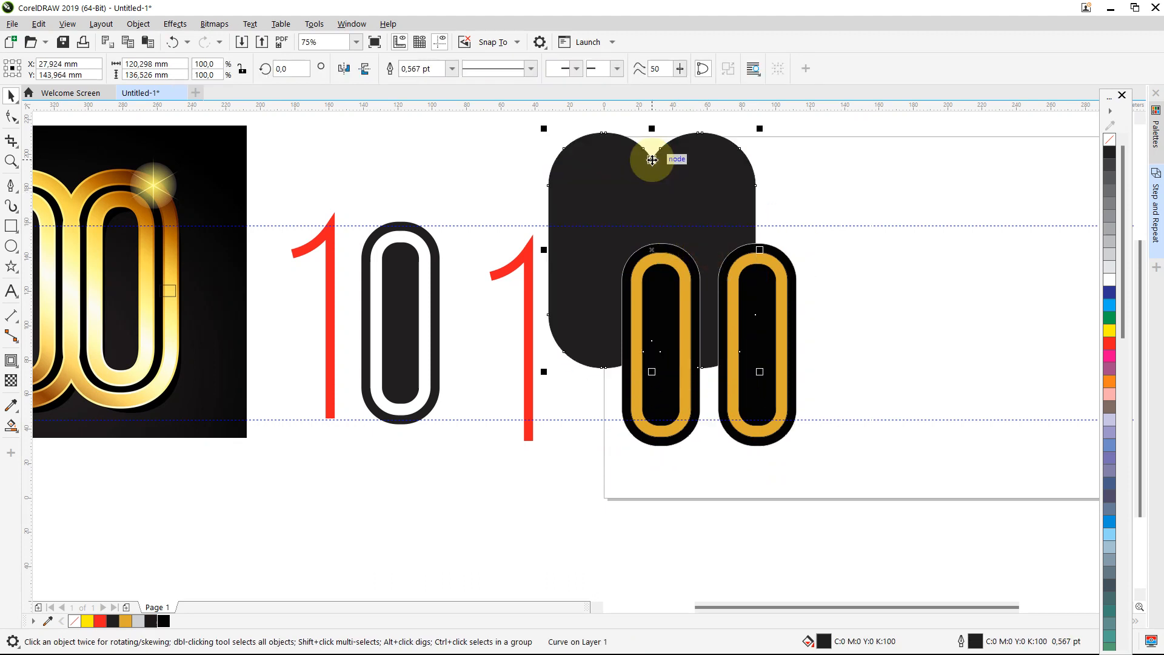
{"action": "key", "text": "ctrl+z"}
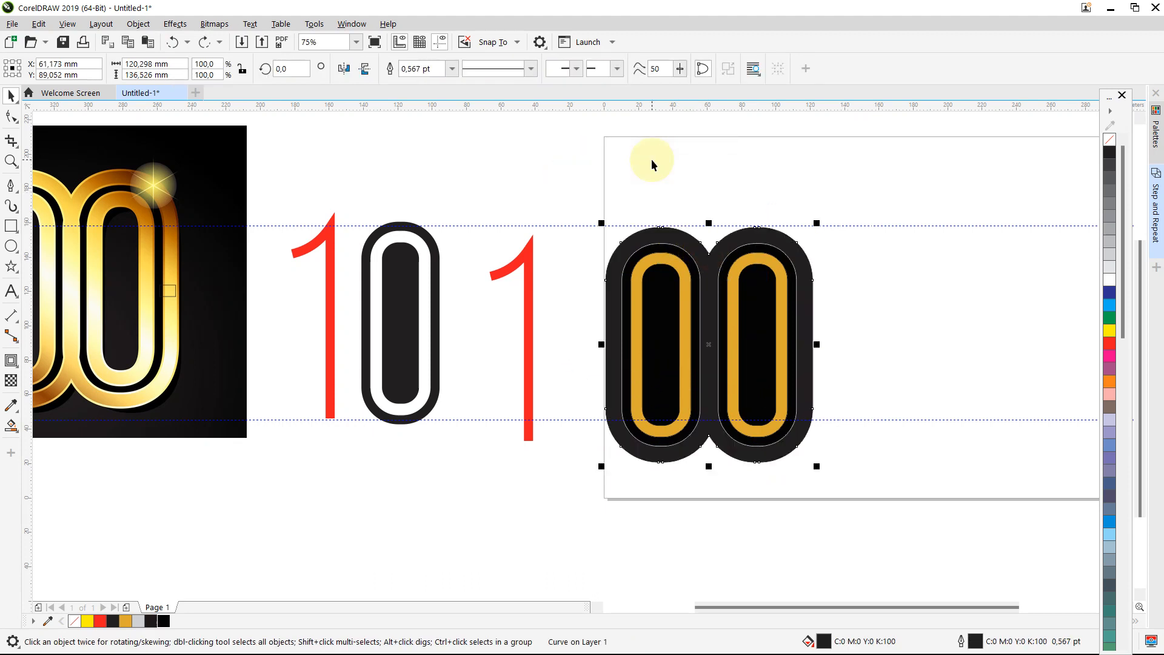
Remove the outlines from all shapes in the group of two gold-and-black zeros
{"action": "left_click", "coordinate": [624, 206]}
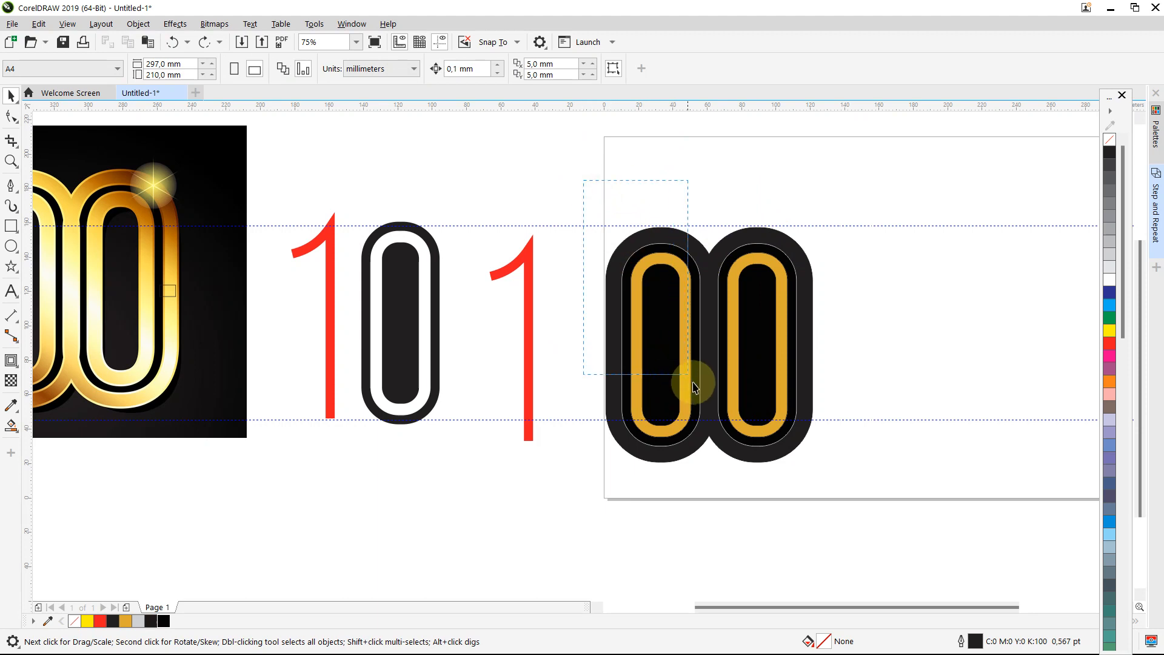
{"action": "left_click", "coordinate": [692, 356]}
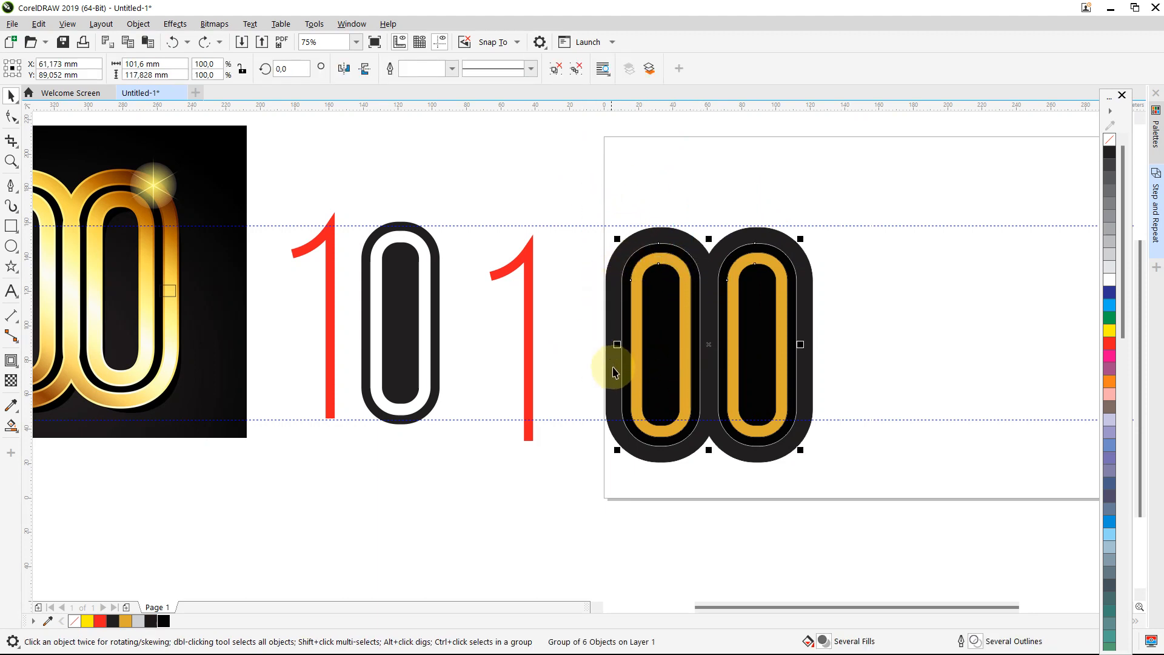
{"action": "right_click", "coordinate": [1111, 145]}
{"action": "left_click", "coordinate": [932, 326]}
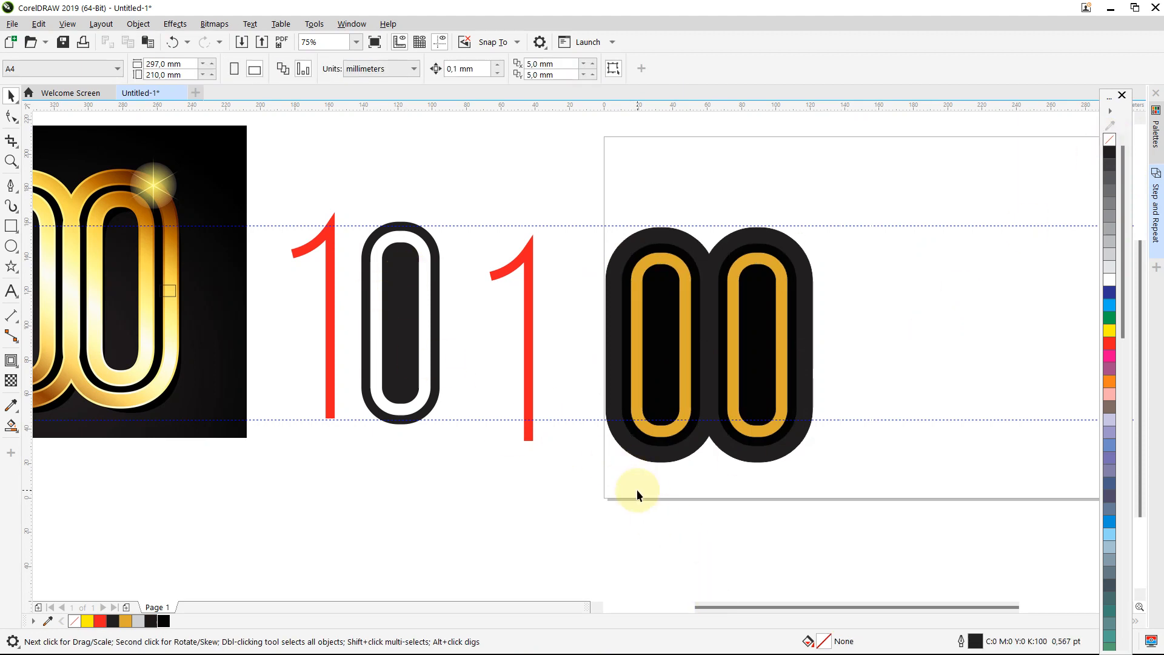
Fill the separated outer contour behind the zeros with gold (#DEAA30) and remove its outline
{"action": "scroll", "coordinate": [637, 489], "scroll_direction": "down", "scroll_amount": 2}
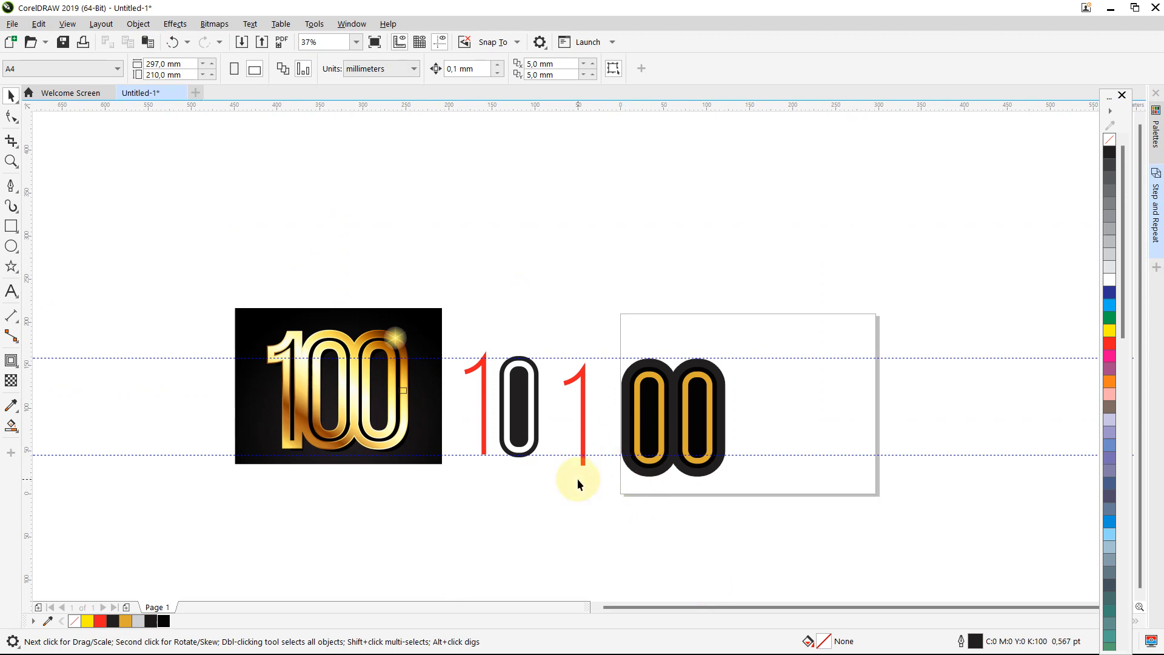
{"action": "scroll", "coordinate": [607, 460], "scroll_direction": "up", "scroll_amount": 2}
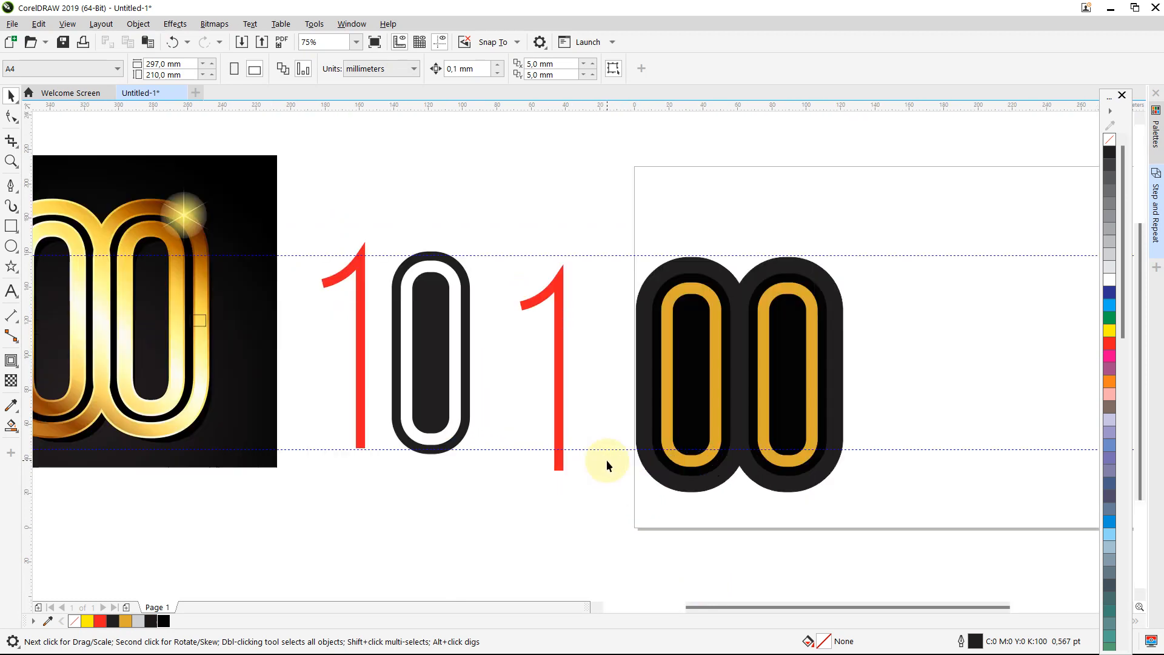
{"action": "left_click", "coordinate": [646, 316]}
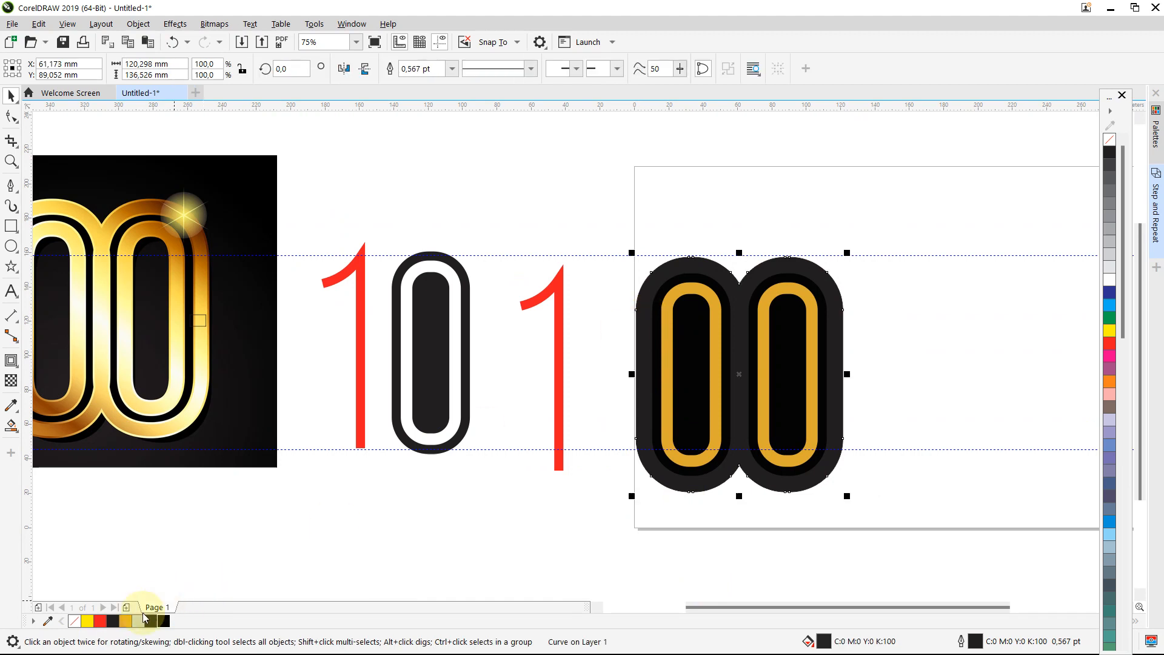
{"action": "left_click", "coordinate": [125, 622]}
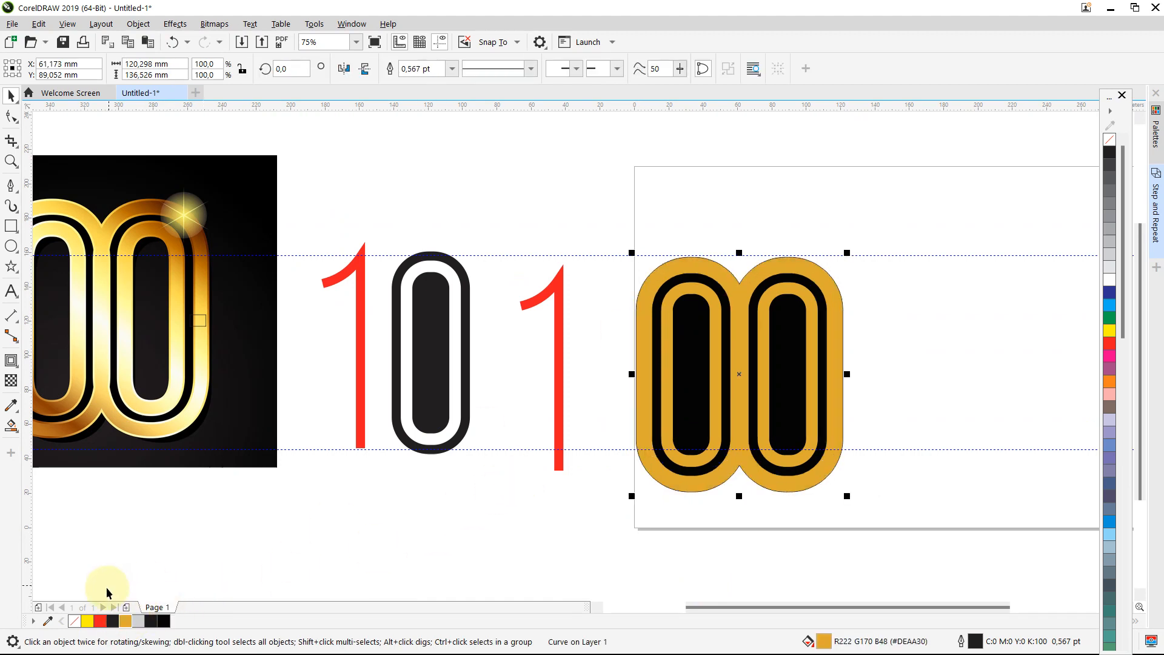
{"action": "right_click", "coordinate": [74, 622]}
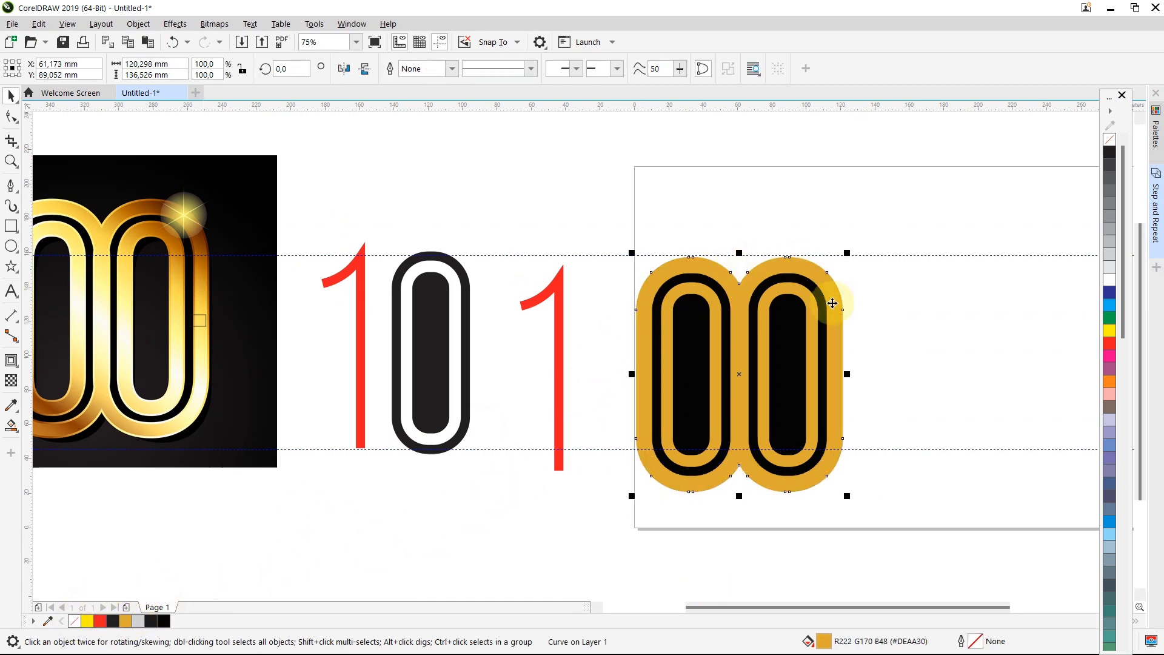
{"action": "left_click", "coordinate": [877, 387]}
Draw a measuring rectangle about 5.8 by 8.4 mm across the black stripe in the stem of the reference's 1
{"action": "scroll", "coordinate": [877, 388], "scroll_direction": "down", "scroll_amount": 2}
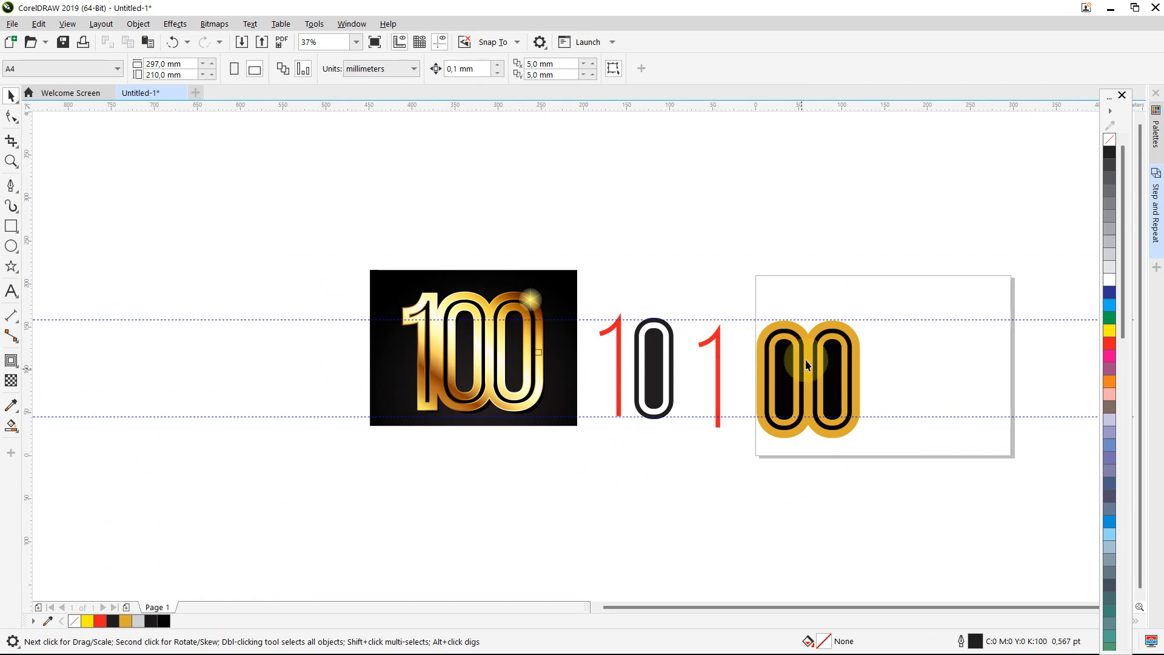
{"action": "scroll", "coordinate": [444, 362], "scroll_direction": "up", "scroll_amount": 2}
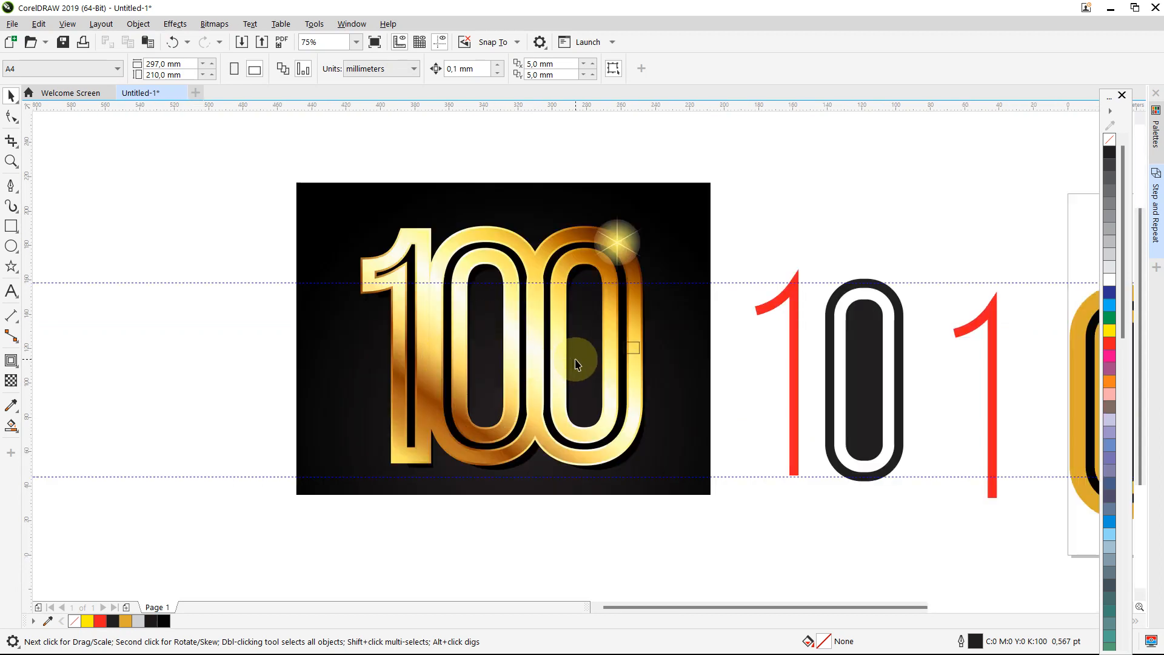
{"action": "scroll", "coordinate": [405, 362], "scroll_direction": "up", "scroll_amount": 4}
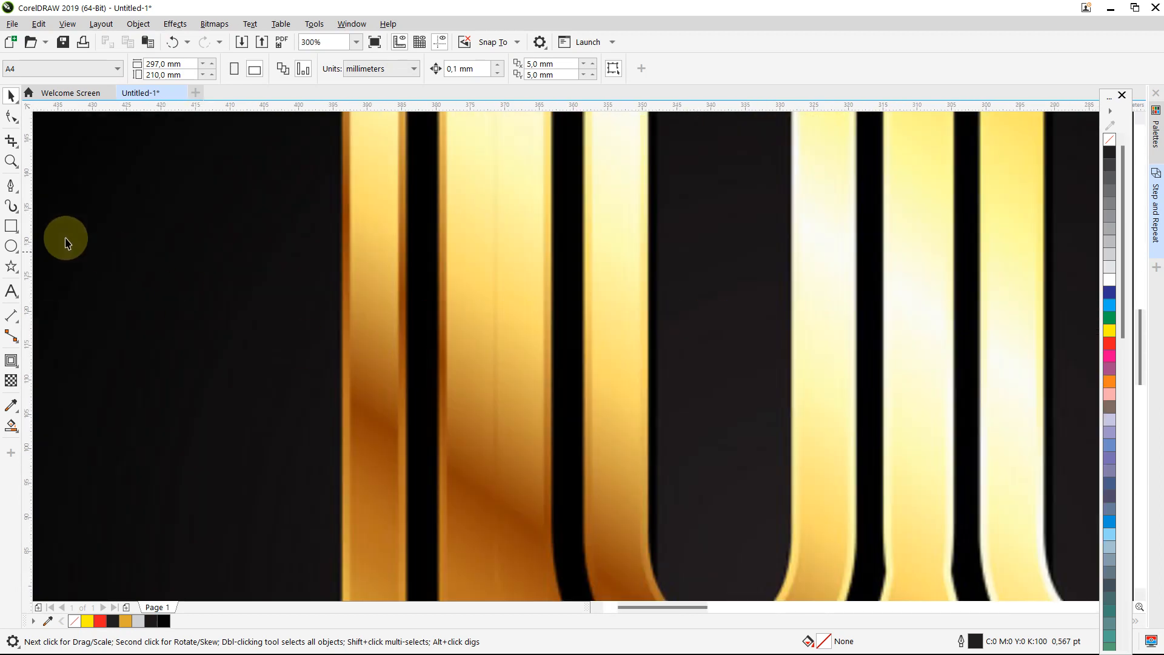
{"action": "left_click", "coordinate": [11, 225]}
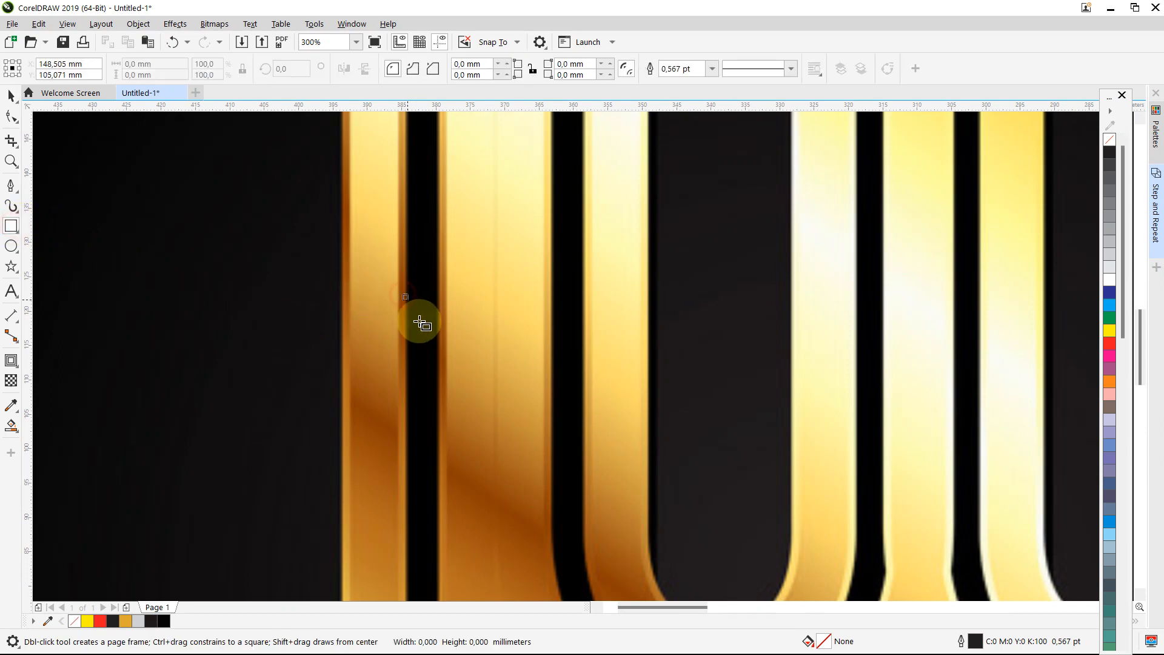
{"action": "left_click_drag", "start_coordinate": [405, 296], "coordinate": [443, 353]}
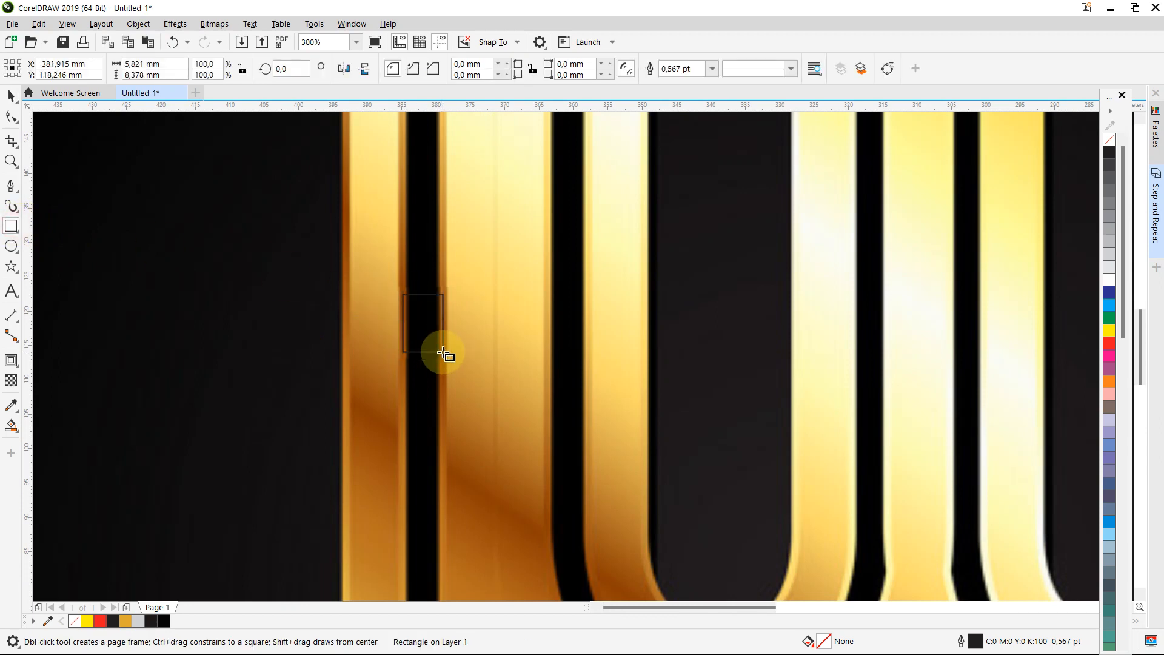
{"action": "scroll", "coordinate": [443, 354], "scroll_direction": "down", "scroll_amount": 2}
{"action": "left_click", "coordinate": [11, 95]}
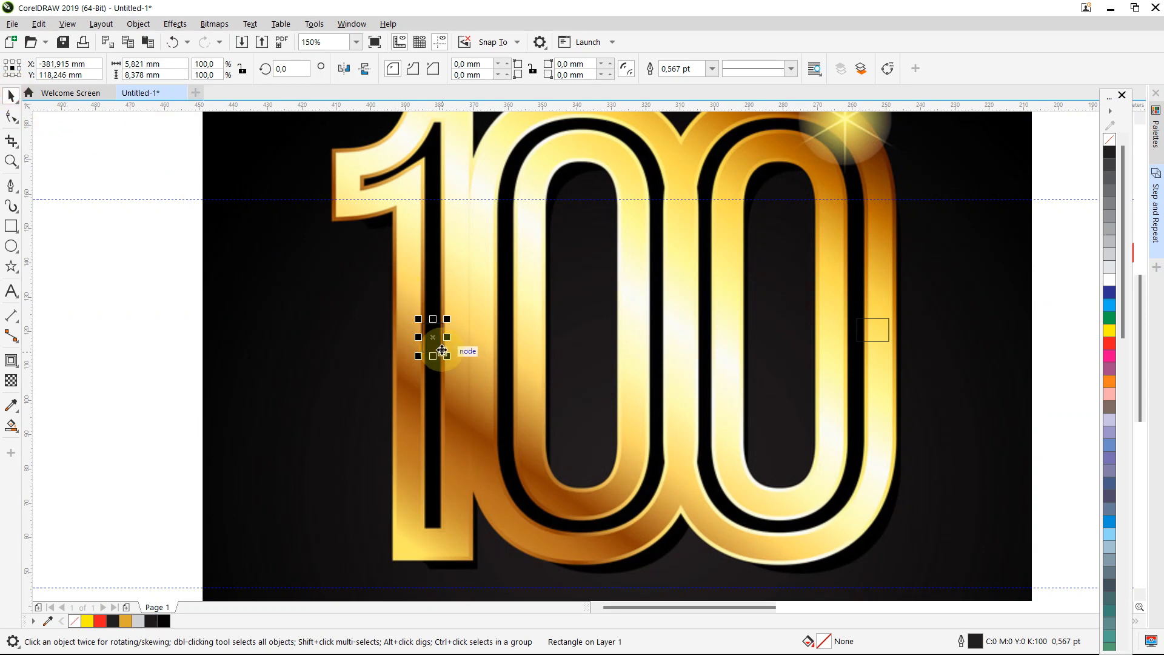
Move the new measuring rectangle onto the stem of the red 1 beside the gold zeros to compare widths, and discard it
{"action": "scroll", "coordinate": [263, 242], "scroll_direction": "down", "scroll_amount": 4}
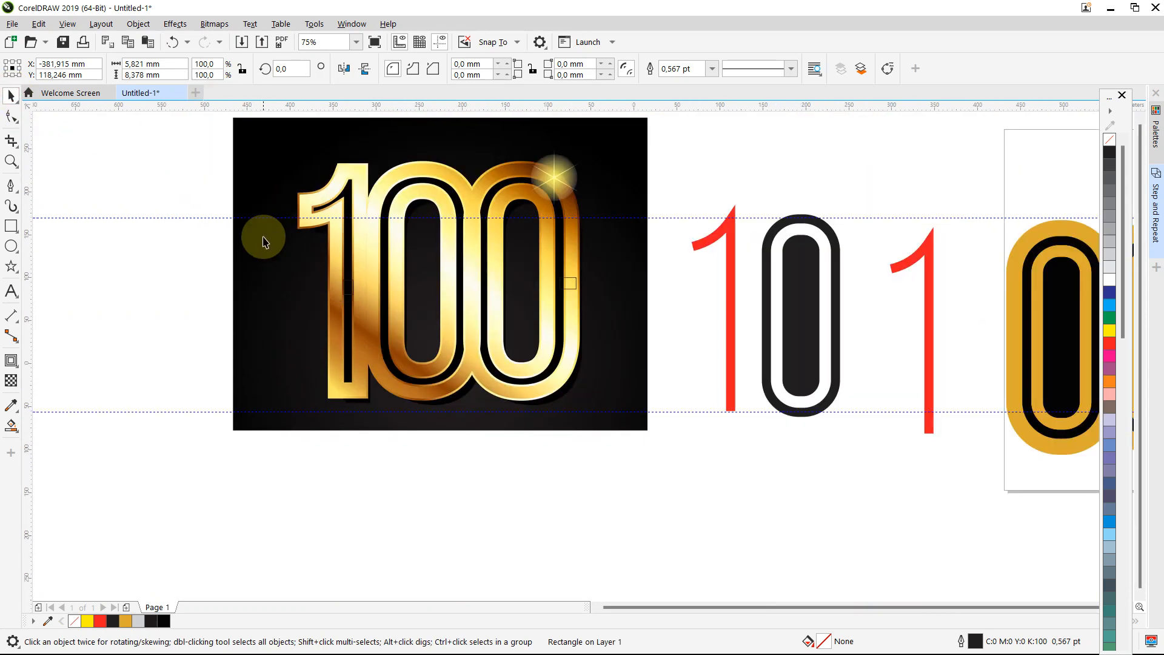
{"action": "left_click_drag", "start_coordinate": [302, 261], "coordinate": [604, 312]}
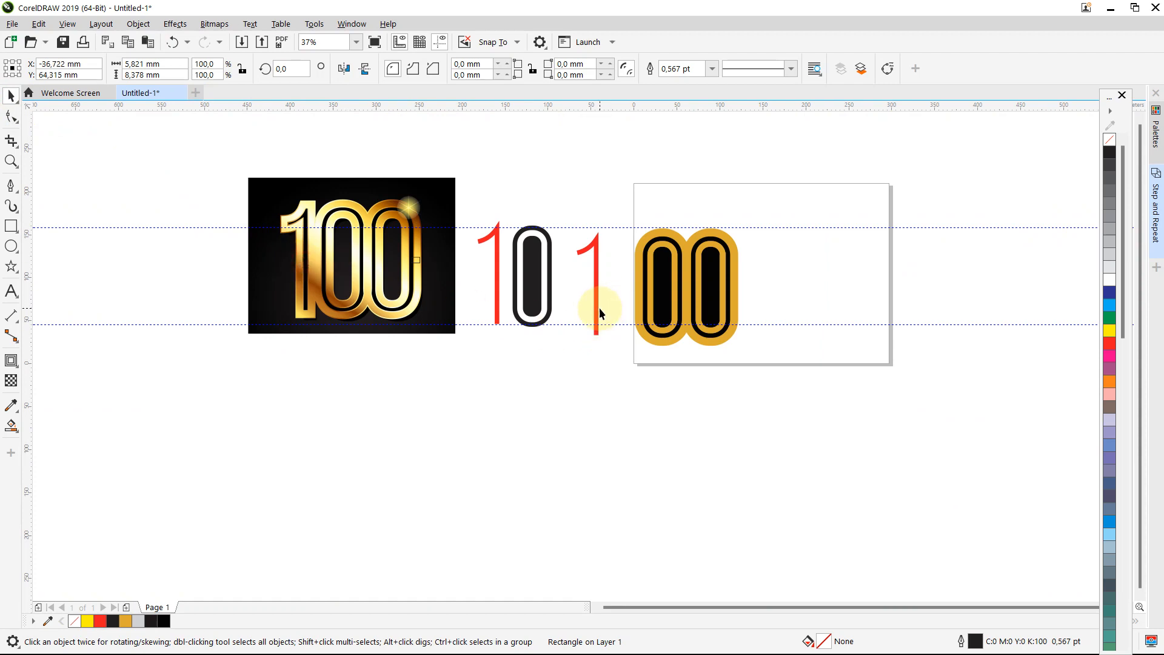
{"action": "left_click", "coordinate": [601, 313]}
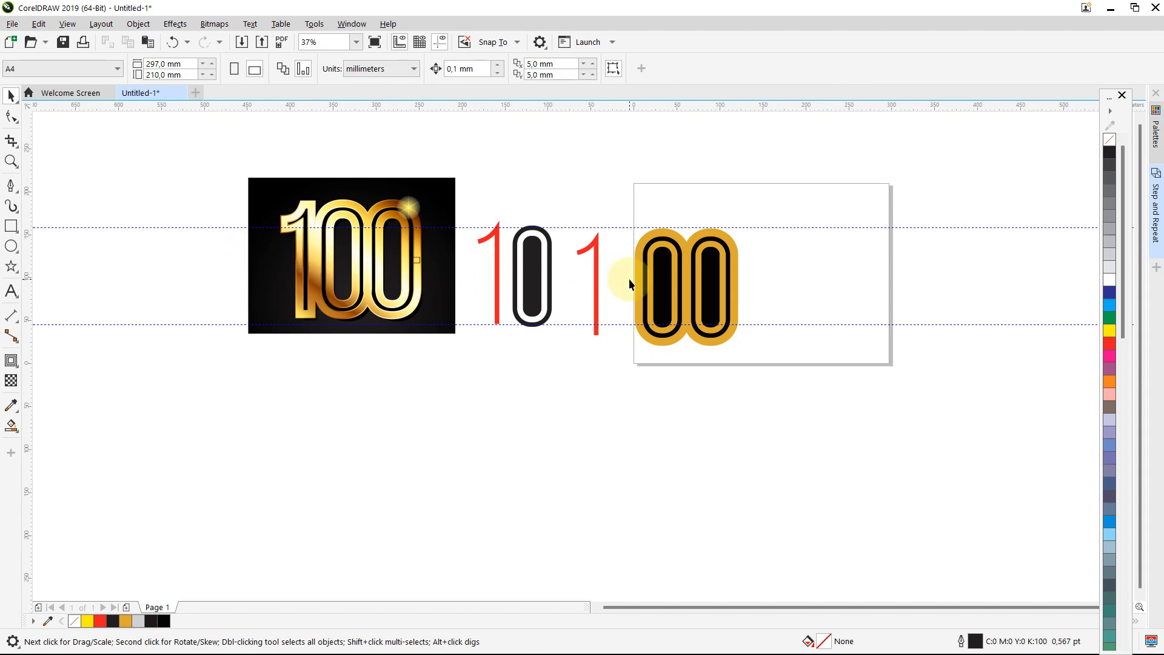
Inspect the outline width of the original black zero and the black outer shape inside the first gold zero's group
{"action": "scroll", "coordinate": [629, 283], "scroll_direction": "up", "scroll_amount": 2}
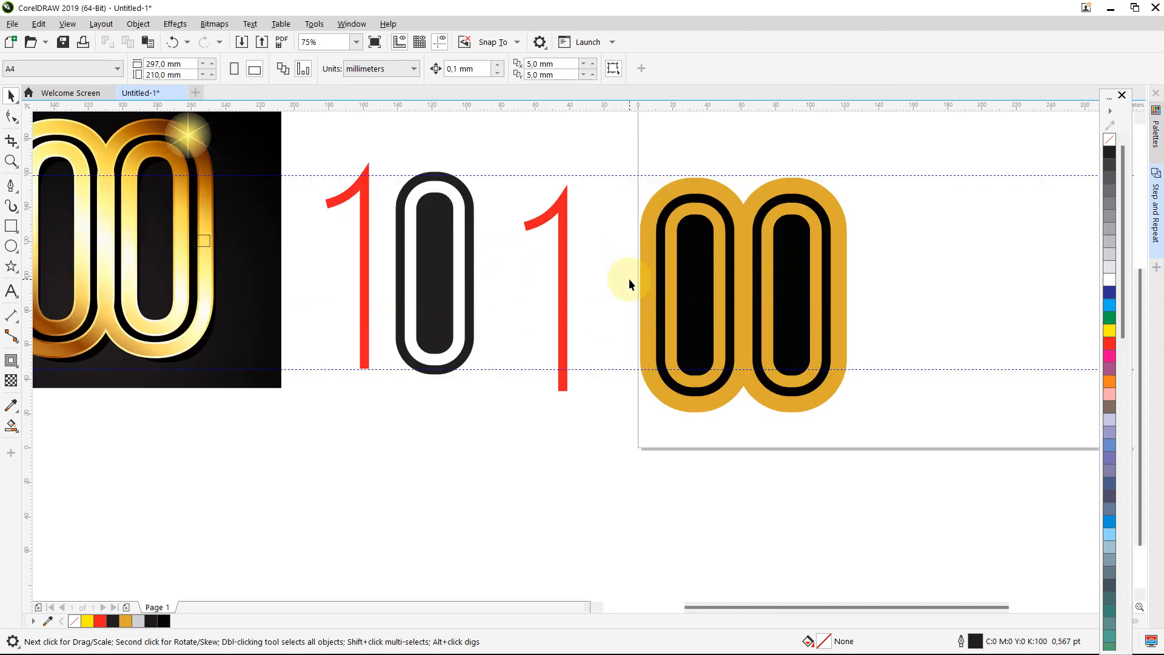
{"action": "left_click", "coordinate": [465, 192]}
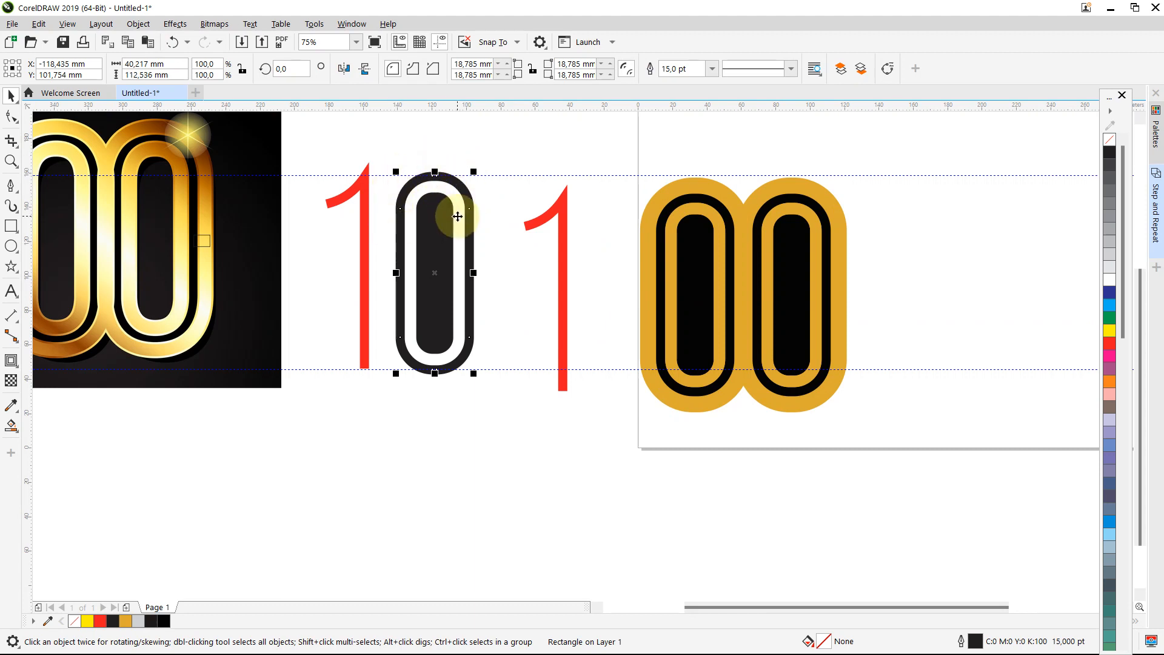
{"action": "left_click", "coordinate": [688, 206], "text": "ctrl"}
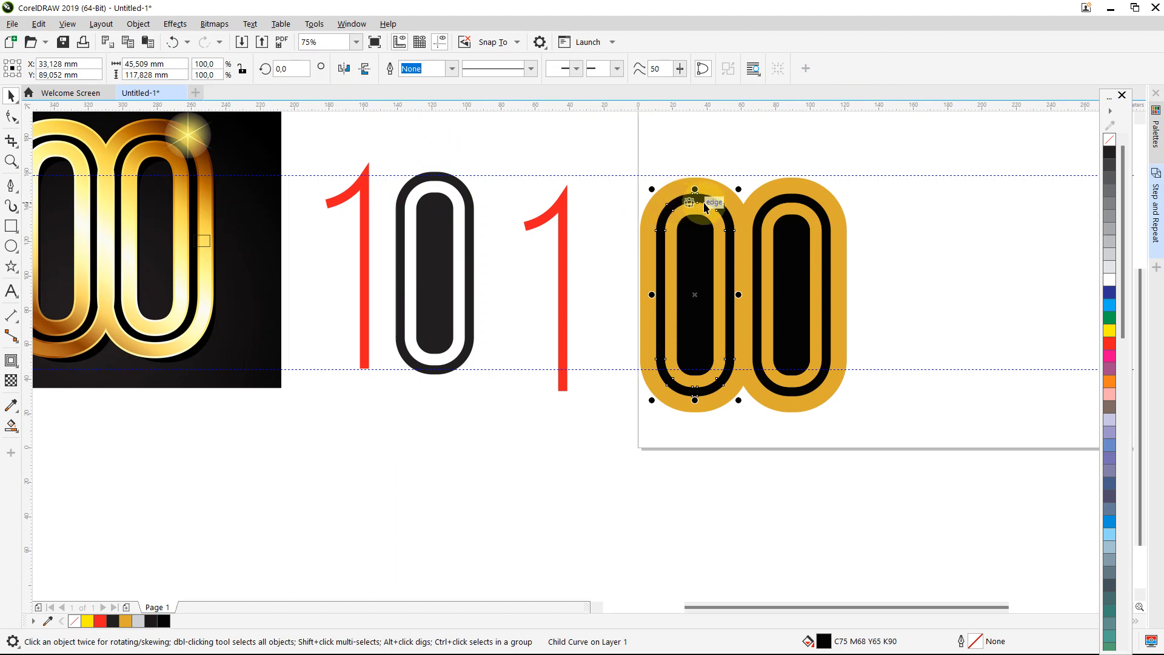
{"action": "left_click", "coordinate": [459, 203]}
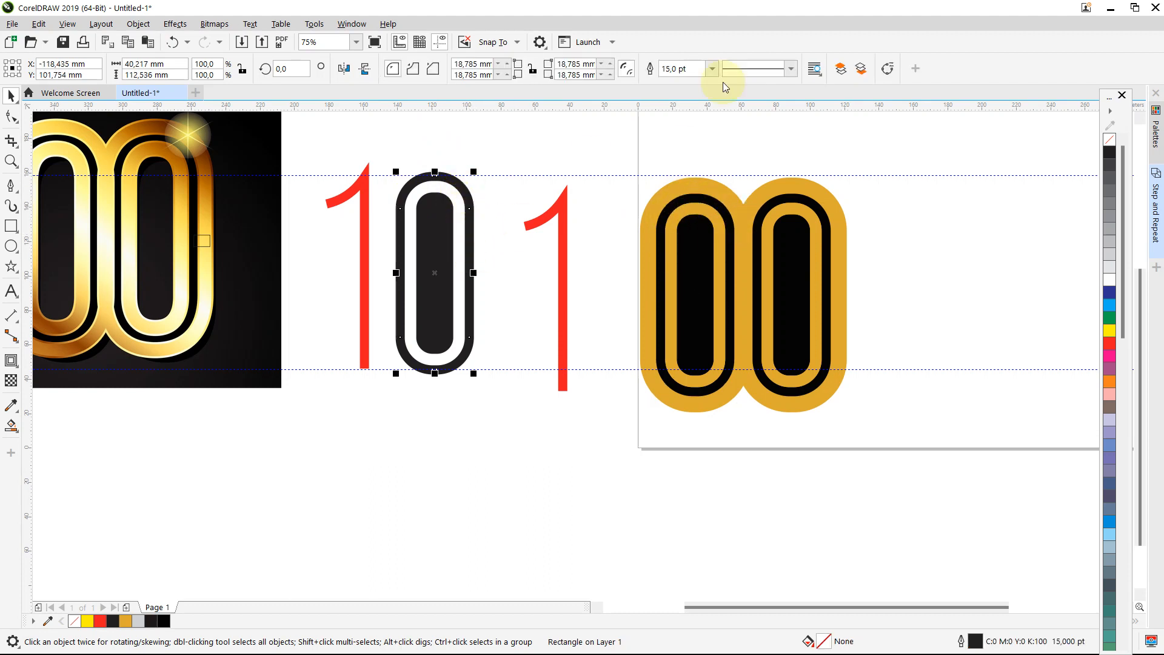
Move the red 1 beside the gold zeros closer to them, to about X -45.7 mm, Y 86.4 mm
{"action": "left_click", "coordinate": [564, 236]}
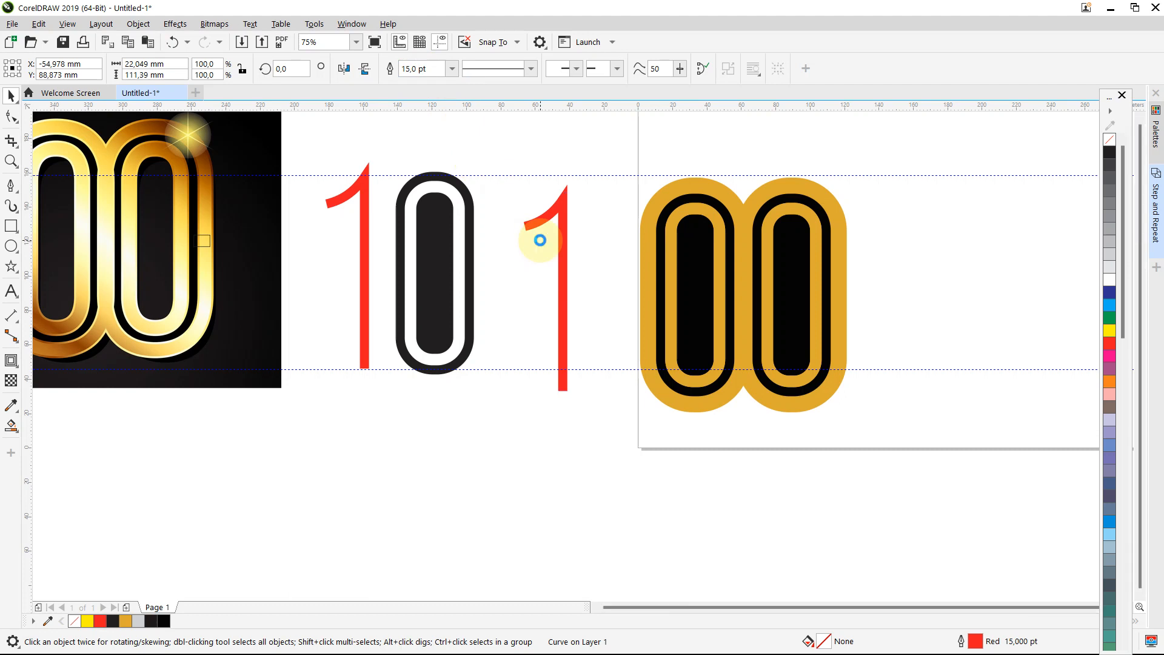
{"action": "scroll", "coordinate": [539, 240], "scroll_direction": "down", "scroll_amount": 2}
{"action": "scroll", "coordinate": [561, 279], "scroll_direction": "up", "scroll_amount": 2}
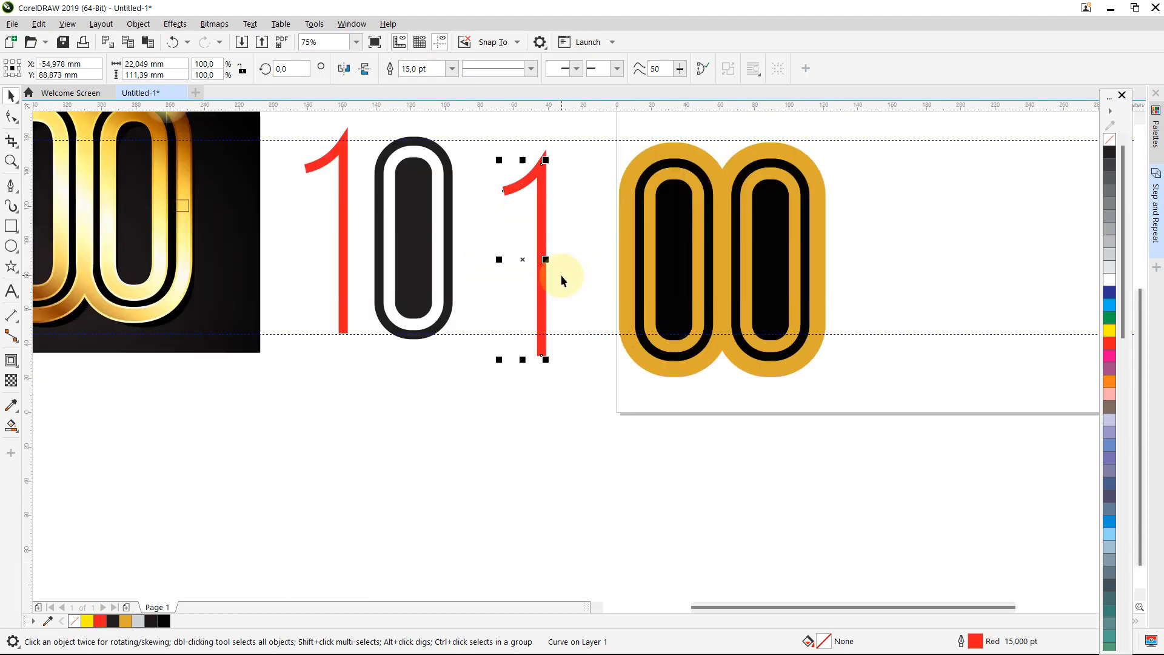
{"action": "left_click_drag", "start_coordinate": [541, 248], "coordinate": [557, 253]}
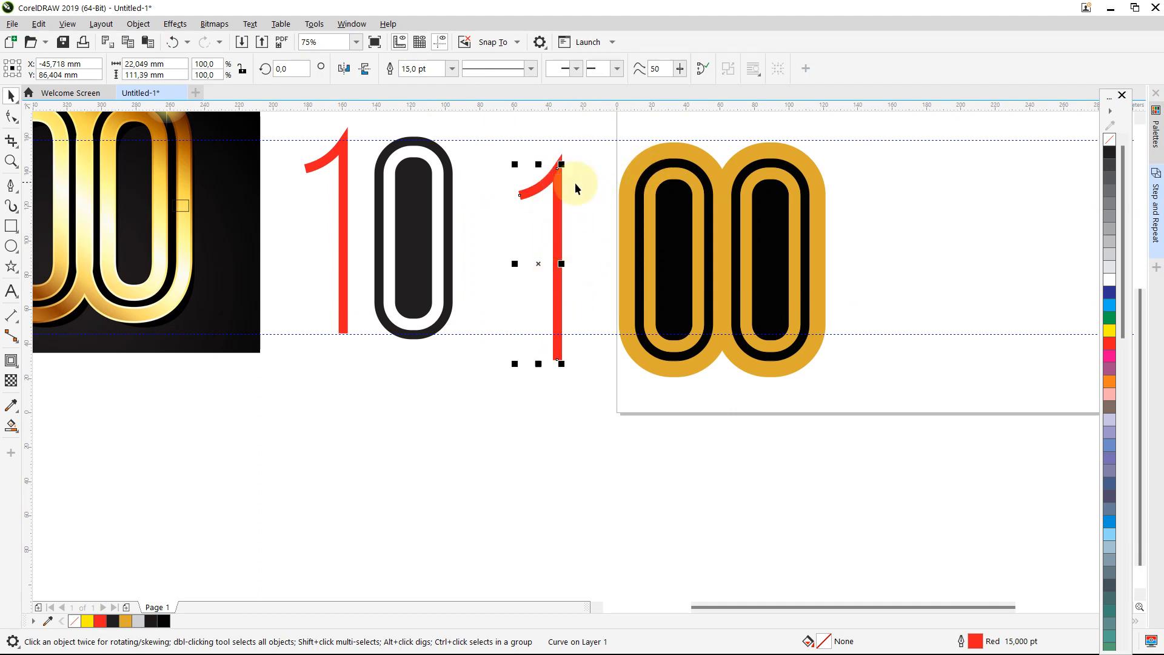
{"action": "scroll", "coordinate": [576, 183], "scroll_direction": "down", "scroll_amount": 1}
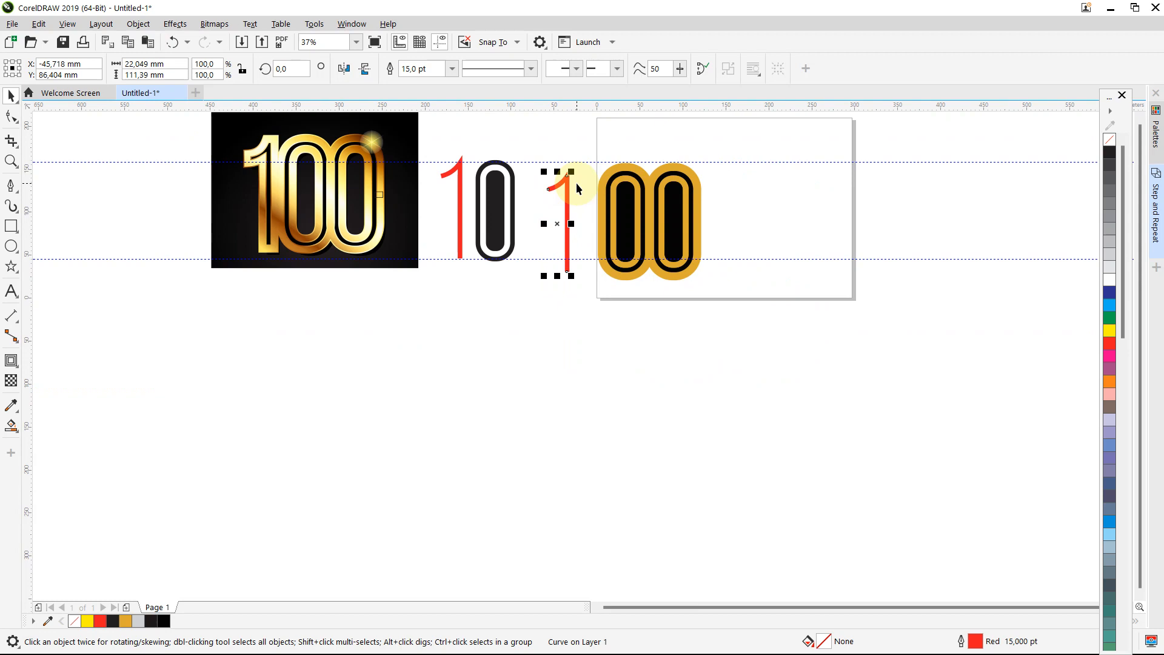
{"action": "scroll", "coordinate": [577, 183], "scroll_direction": "up", "scroll_amount": 1}
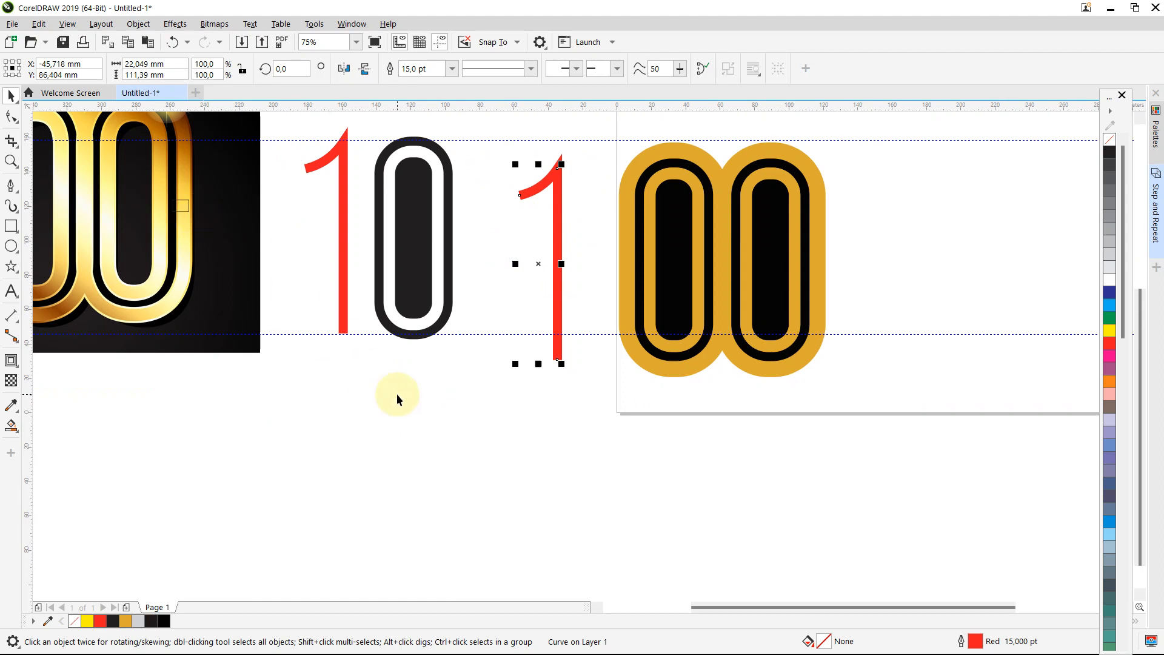
Check the width of the small measuring rectangle on the outer gold band of the reference's last zero
{"action": "scroll", "coordinate": [563, 507], "scroll_direction": "down", "scroll_amount": 1}
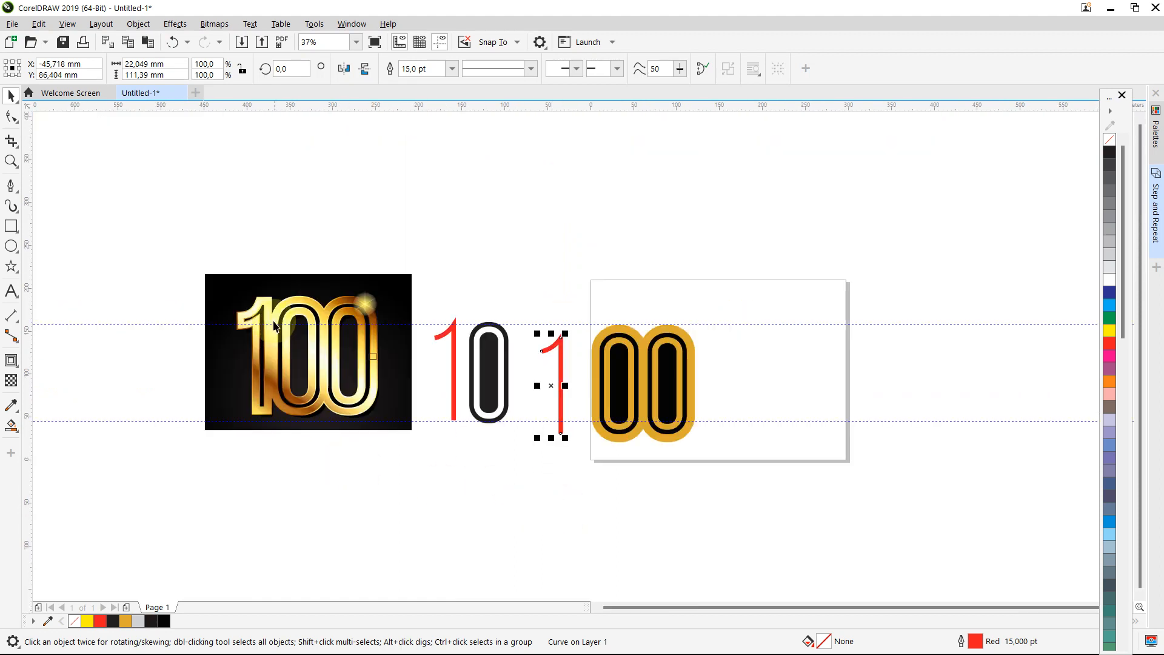
{"action": "left_click", "coordinate": [373, 357]}
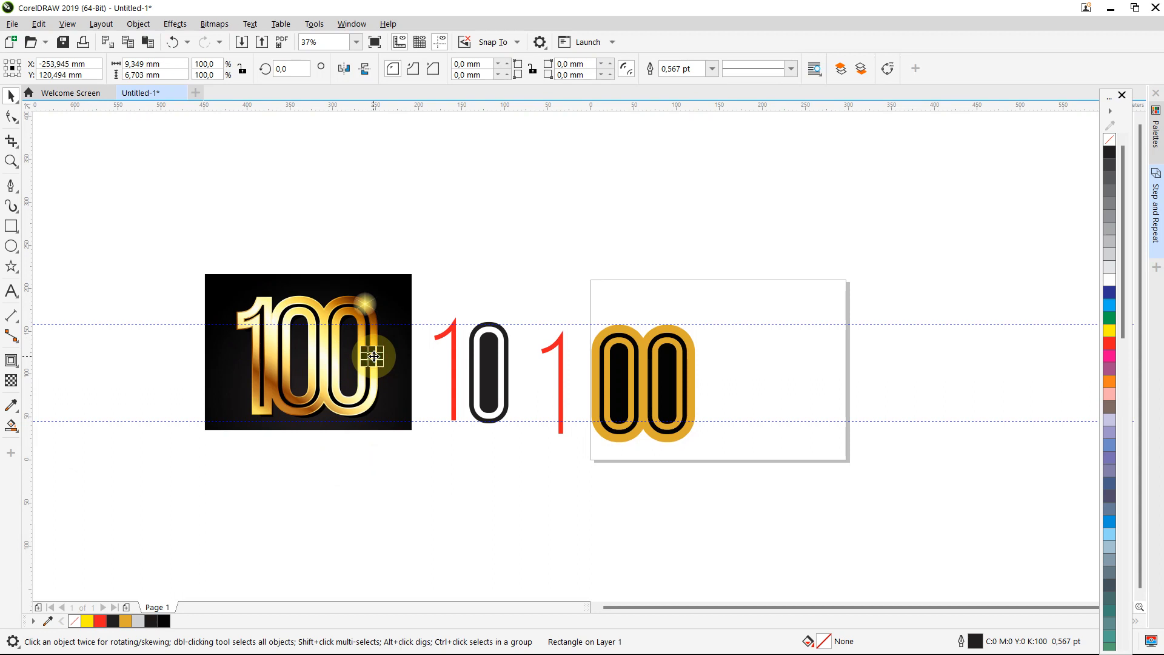
{"action": "scroll", "coordinate": [373, 356], "scroll_direction": "up", "scroll_amount": 1}
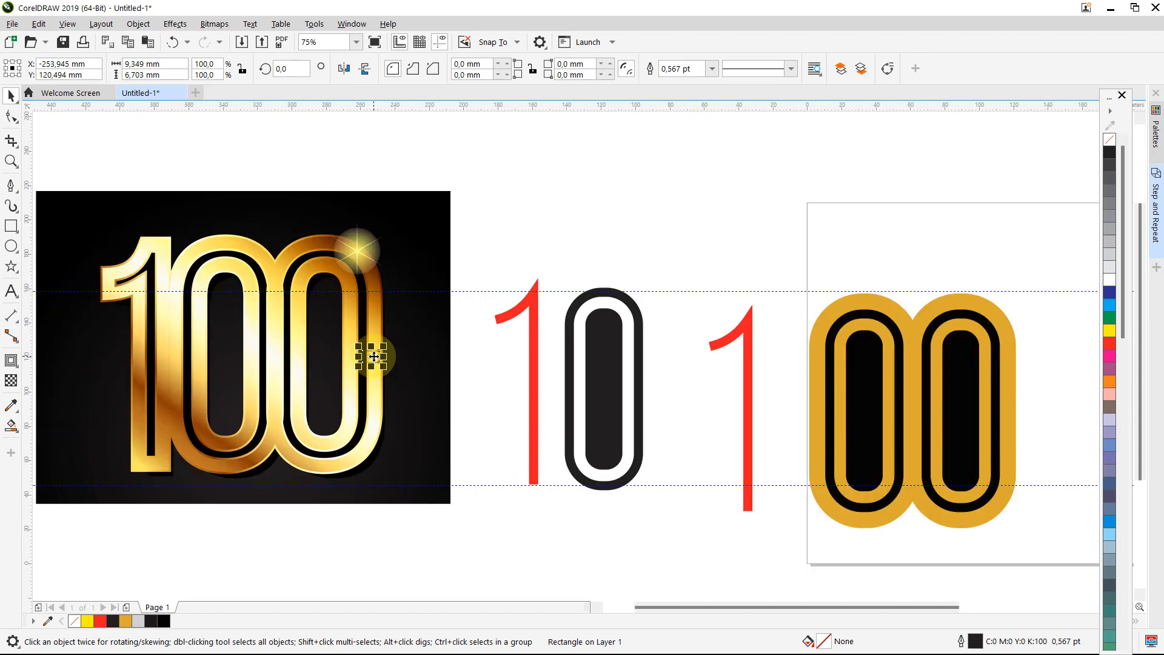
Convert the outline of the red 1 beside the gold zeros to an object
{"action": "left_click", "coordinate": [747, 344]}
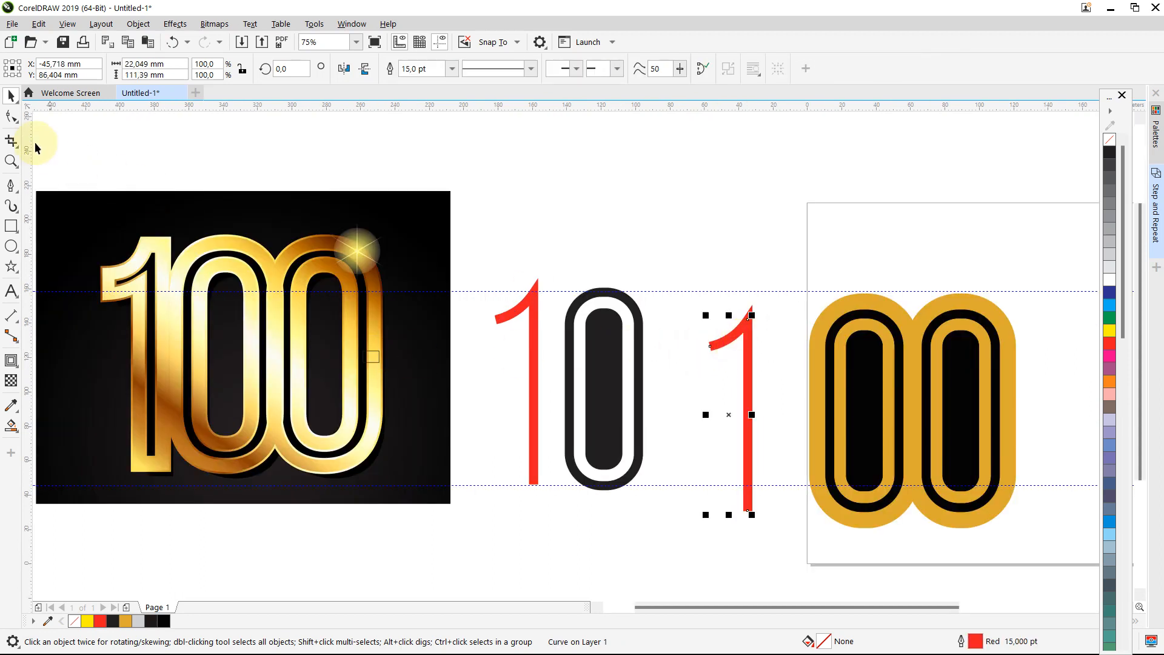
{"action": "left_click", "coordinate": [17, 121]}
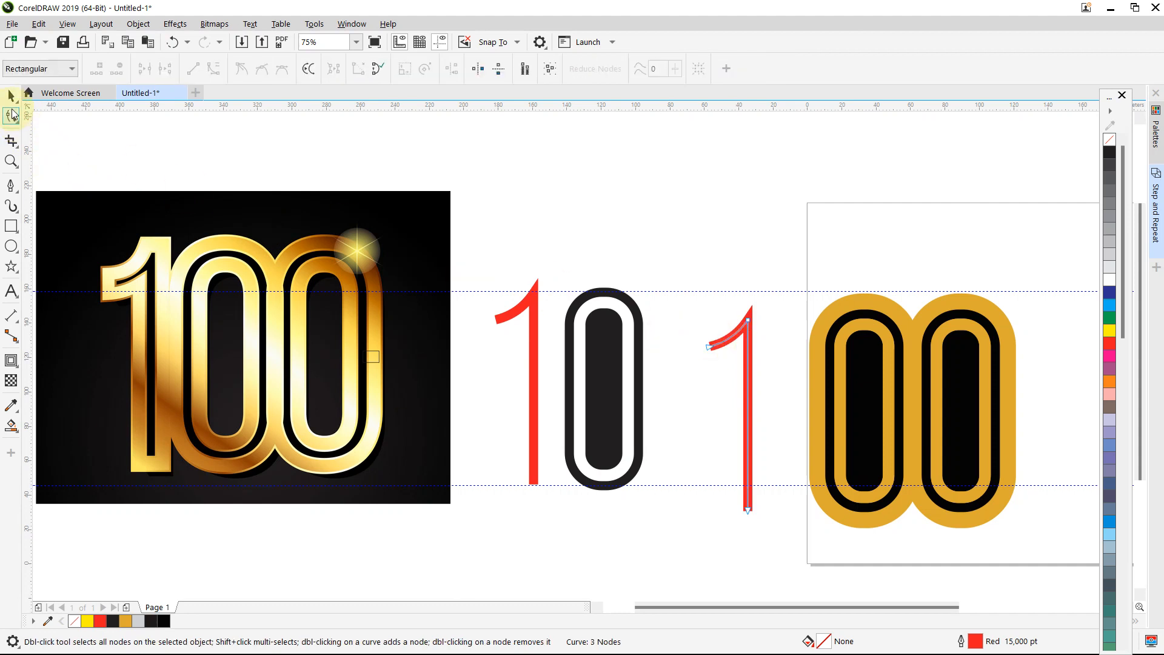
{"action": "left_click", "coordinate": [11, 96]}
{"action": "left_click", "coordinate": [138, 24]}
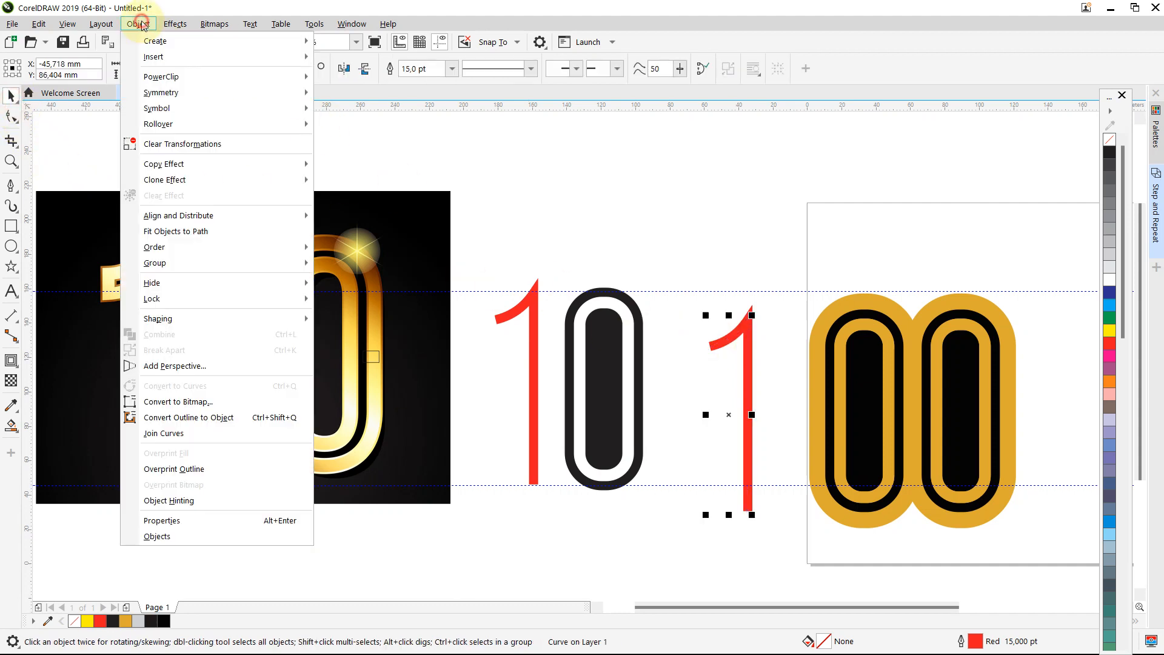
{"action": "left_click", "coordinate": [179, 417]}
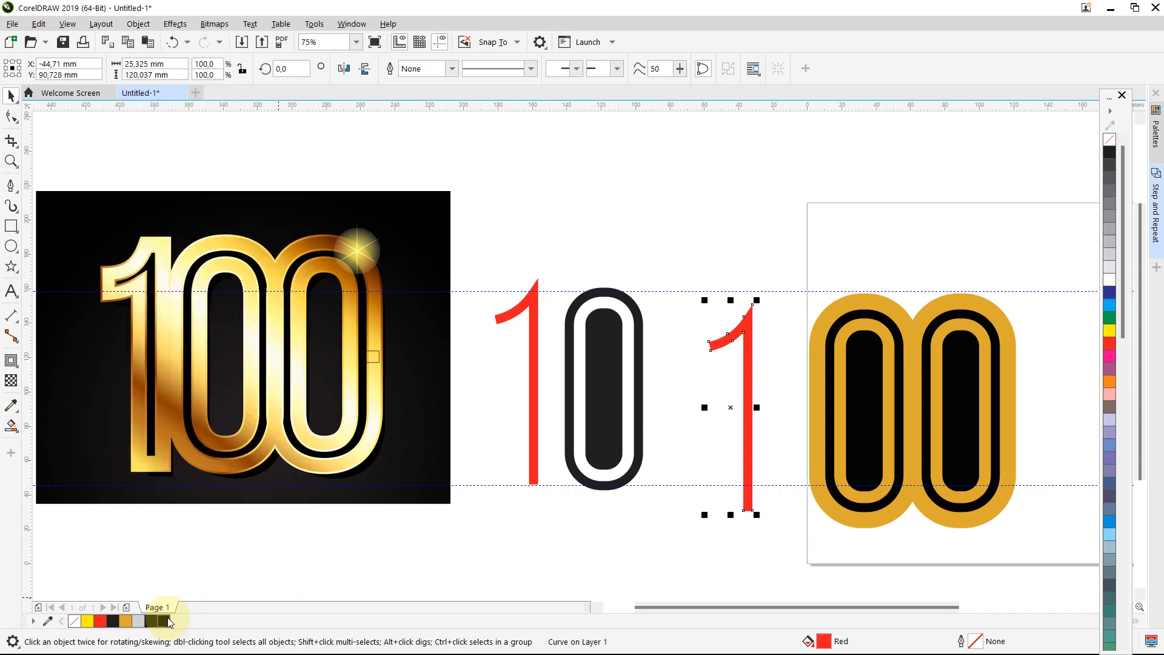
{"action": "right_click", "coordinate": [163, 621]}
{"action": "left_click", "coordinate": [74, 621]}
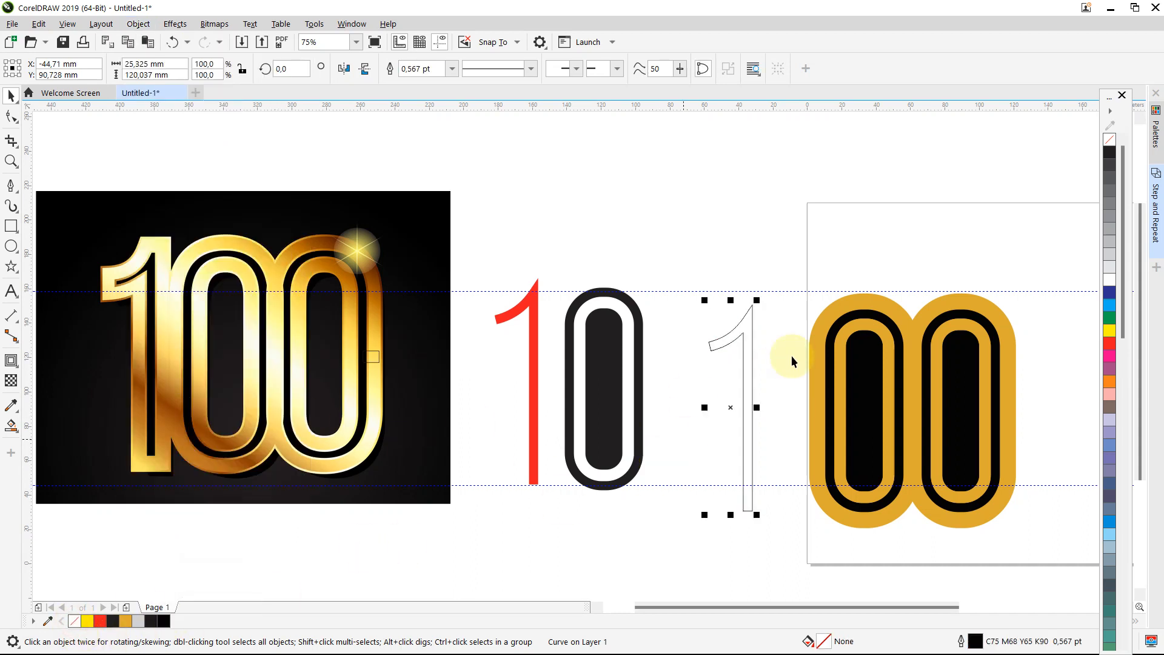
{"action": "key", "text": "ctrl+z"}
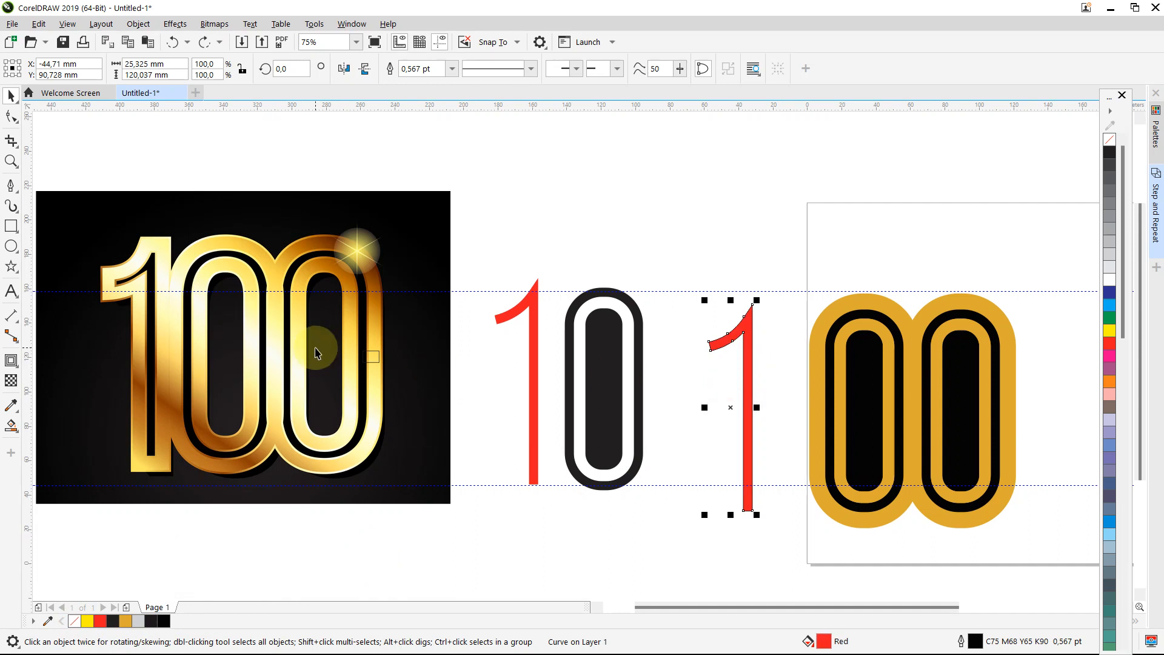
{"action": "key", "text": "ctrl+z"}
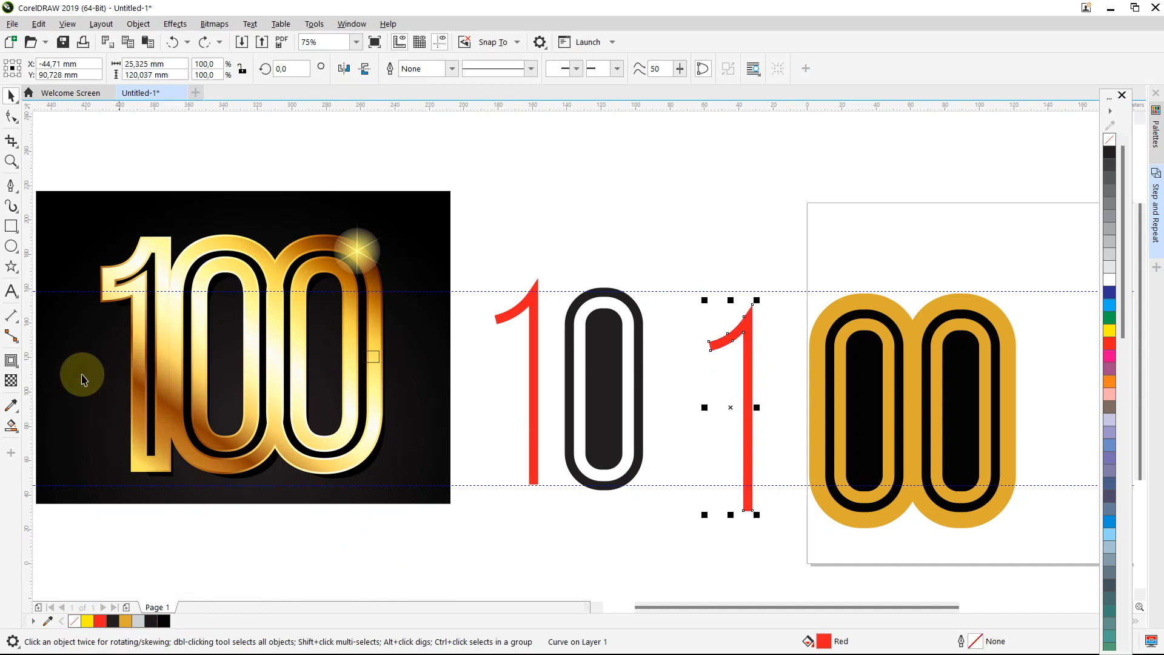
Add a one-step outside contour with an offset of about 9.8 mm around the red 1 beside the gold zeros
{"action": "left_click", "coordinate": [11, 360]}
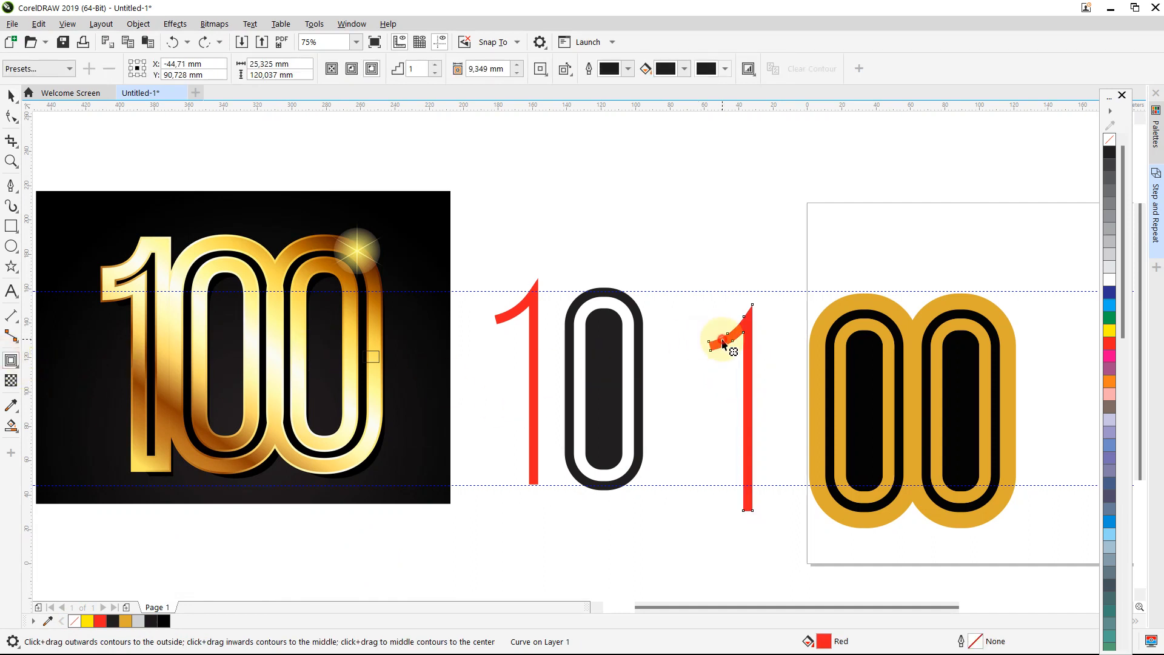
{"action": "left_click_drag", "start_coordinate": [720, 334], "coordinate": [691, 347]}
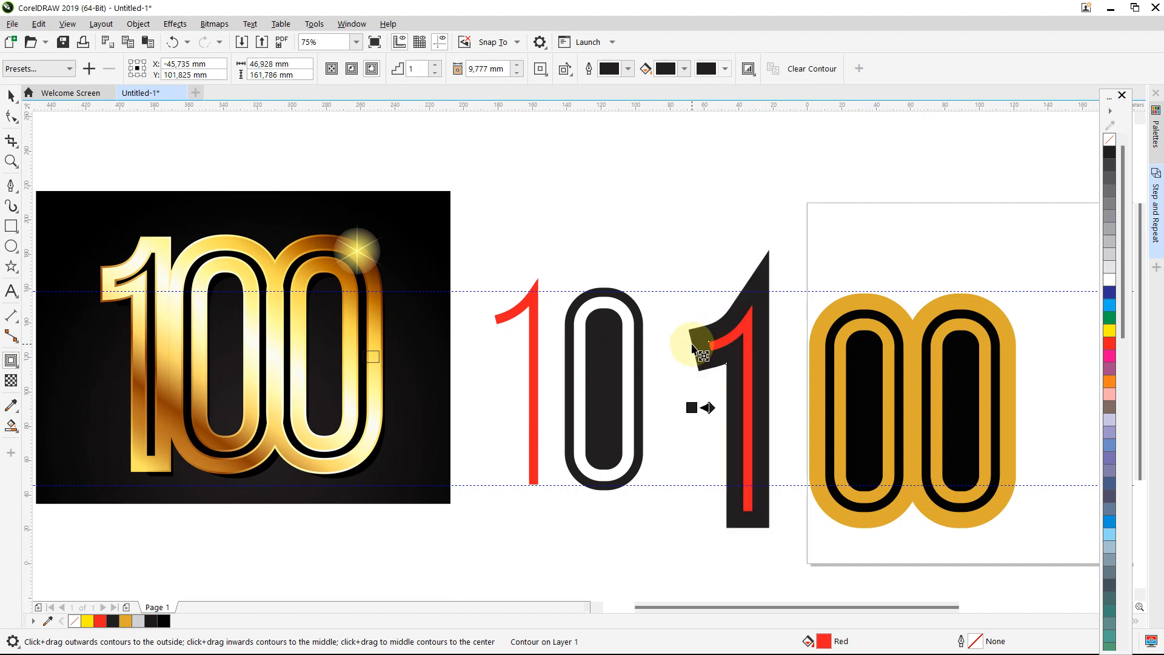
{"action": "left_click", "coordinate": [11, 96]}
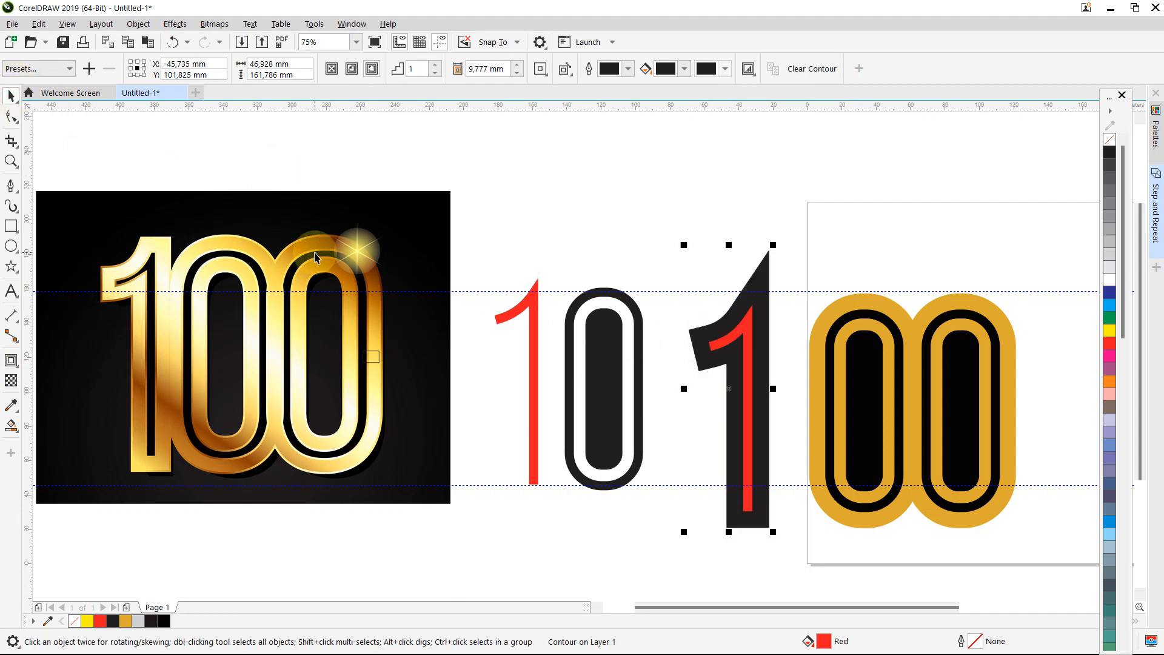
Set the contour offset of the 1 beside the gold zeros to 9,349 mm, taken from the reference's measuring rectangle width
{"action": "left_click", "coordinate": [374, 356]}
{"action": "left_click", "coordinate": [149, 64]}
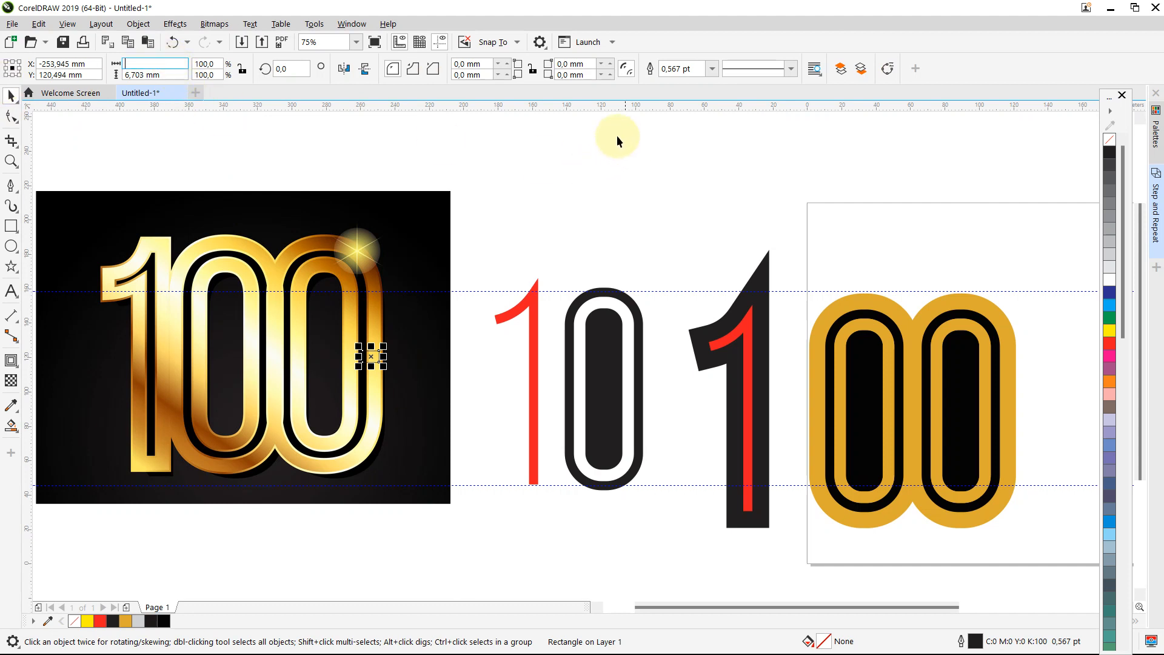
{"action": "left_click", "coordinate": [745, 322]}
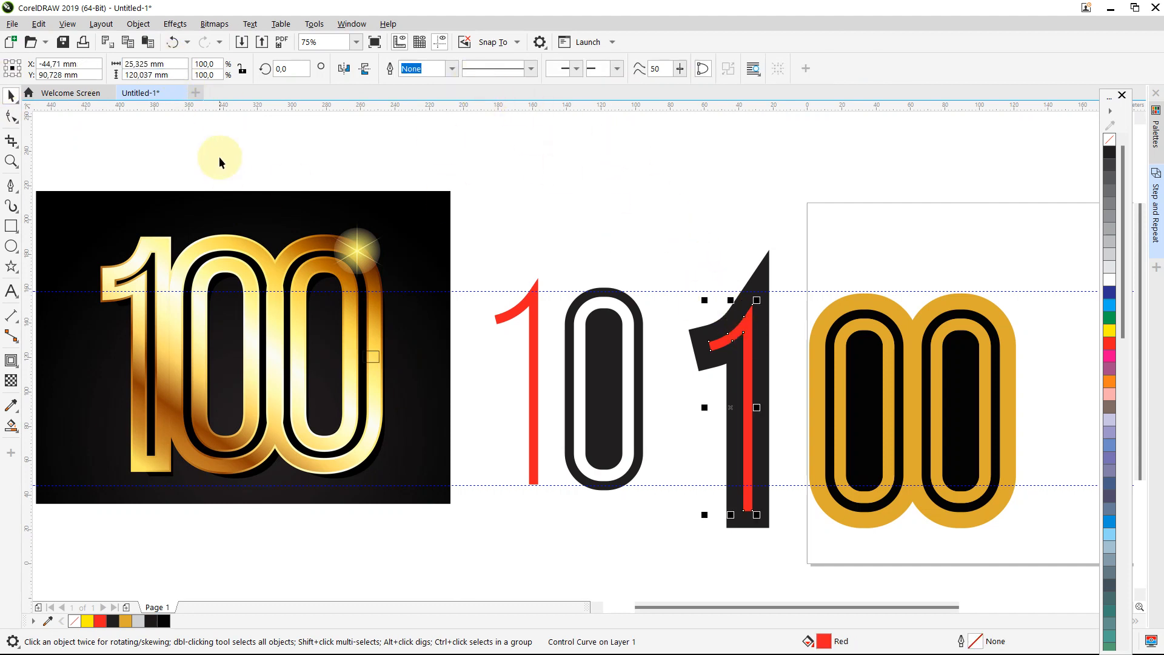
{"action": "left_click", "coordinate": [11, 360]}
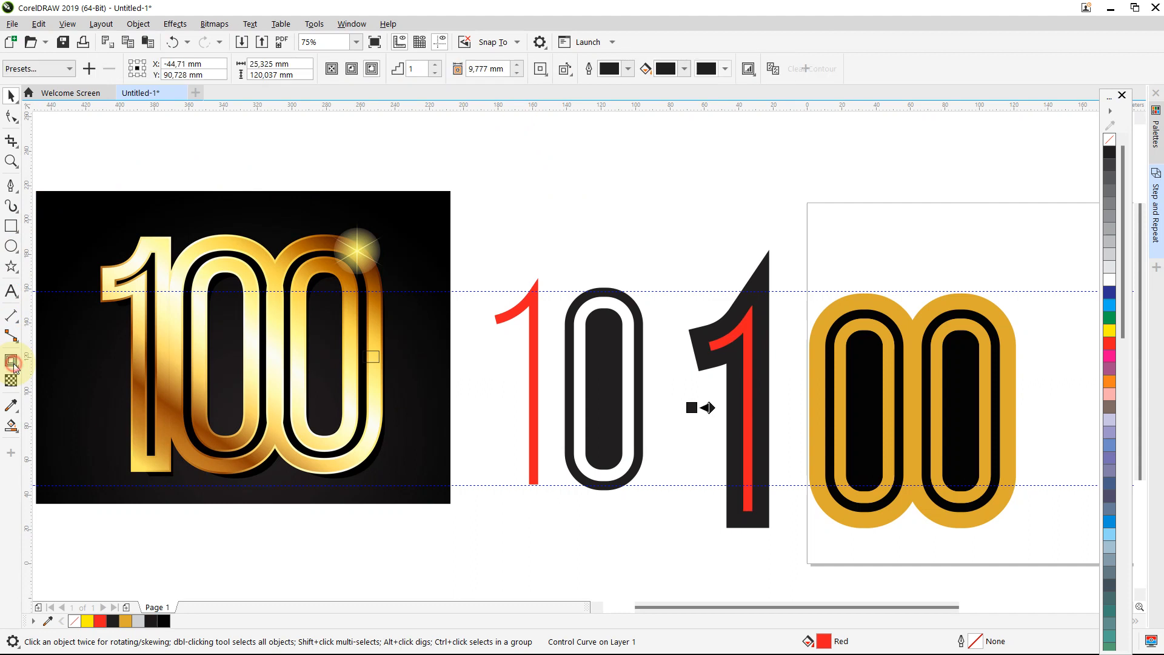
{"action": "double_click", "coordinate": [506, 70]}
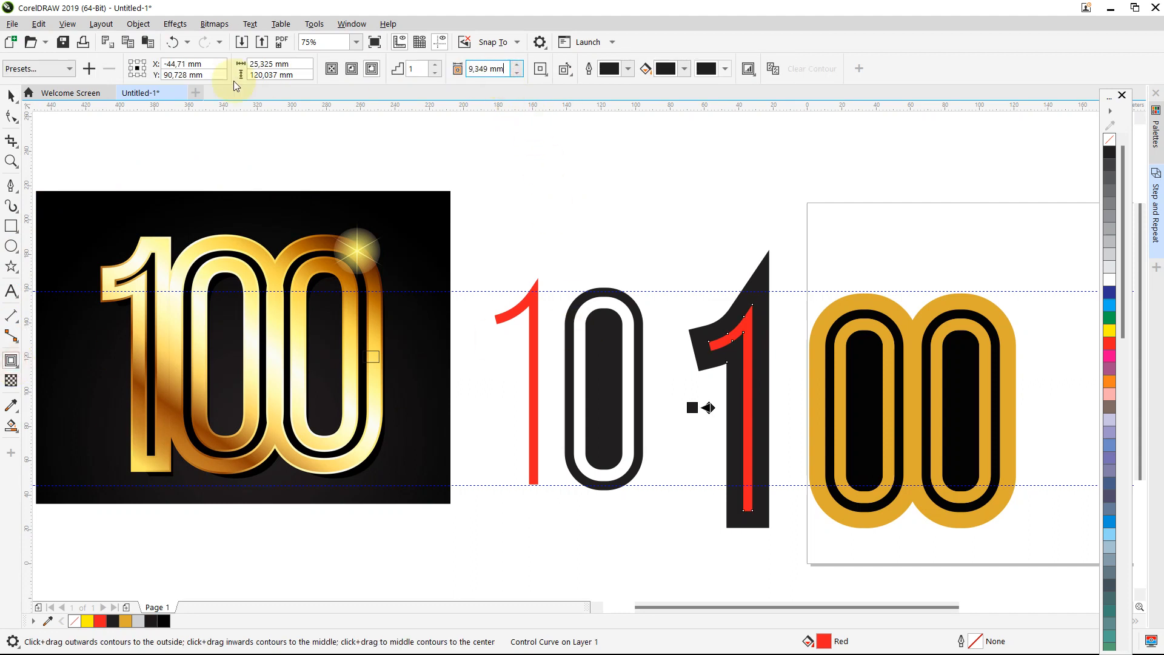
{"action": "key", "text": "Return"}
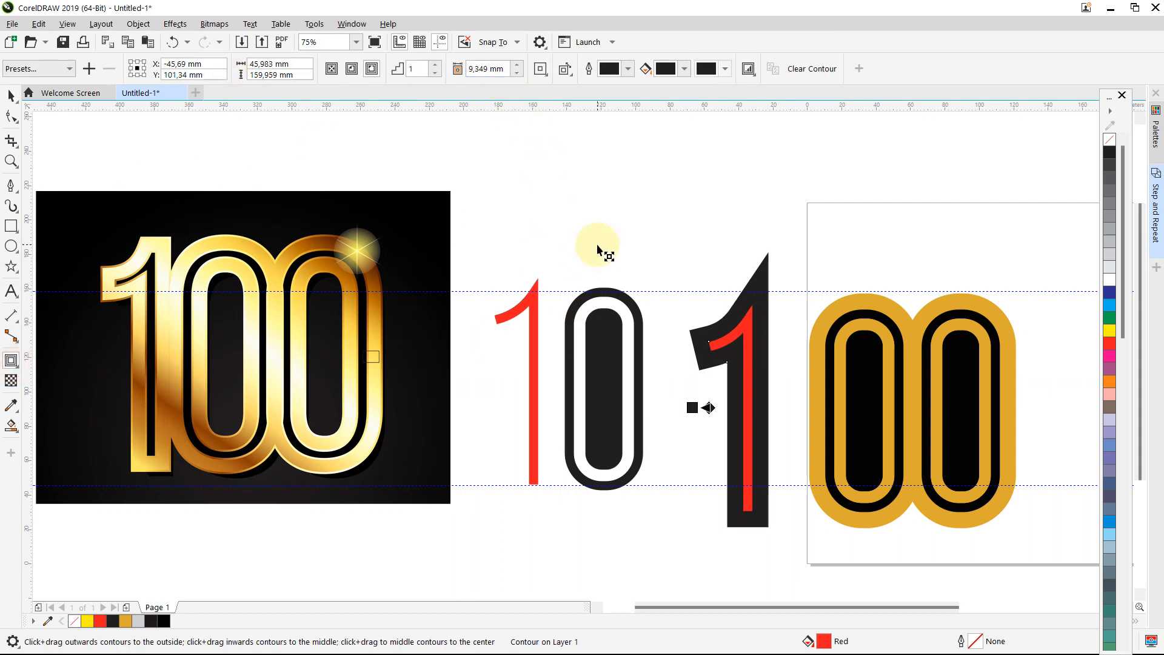
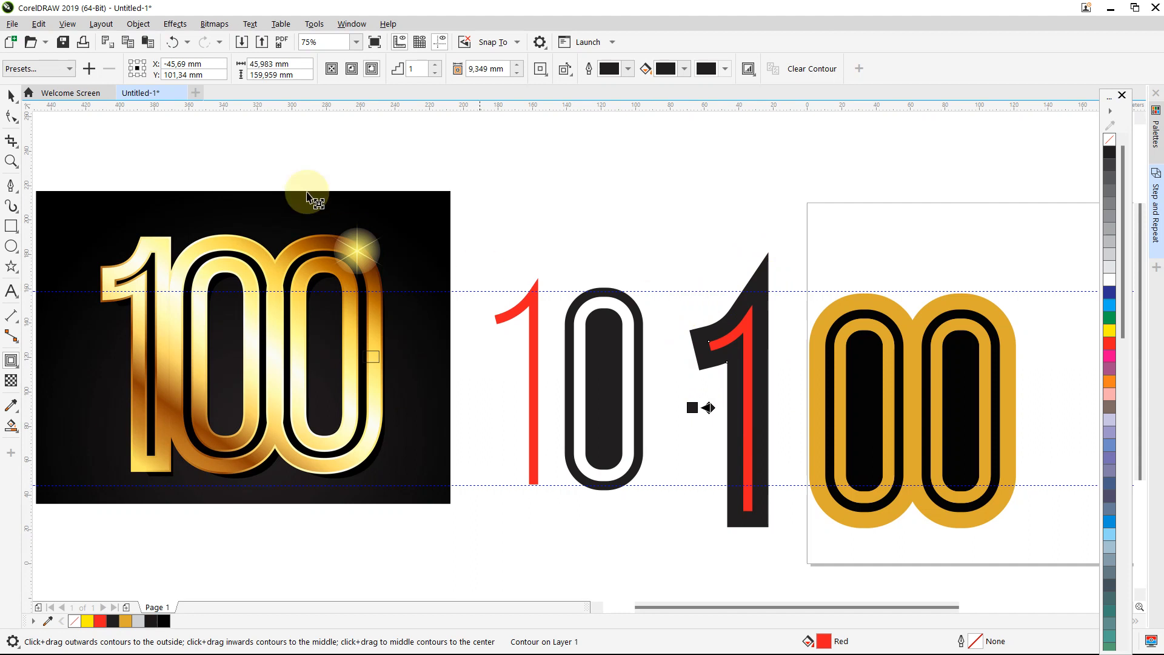
Break the contour group of the 1 apart, separating the black contour from the red numeral
{"action": "left_click", "coordinate": [11, 97]}
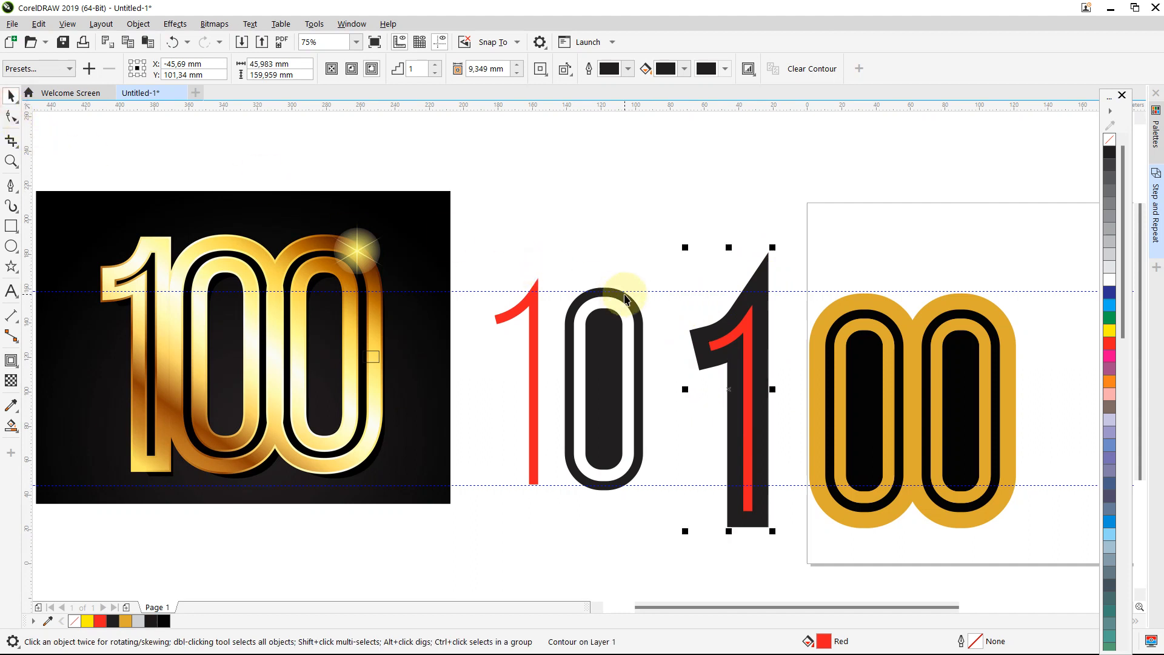
{"action": "left_click", "coordinate": [658, 268]}
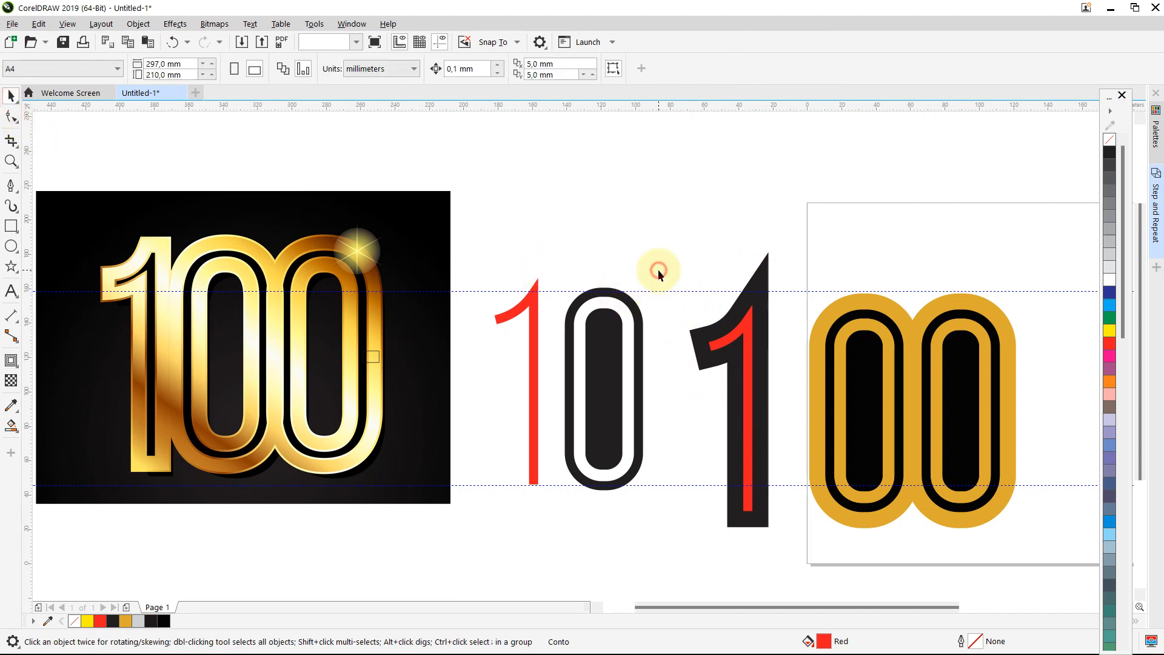
{"action": "left_click", "coordinate": [754, 332]}
{"action": "key", "text": "ctrl+k"}
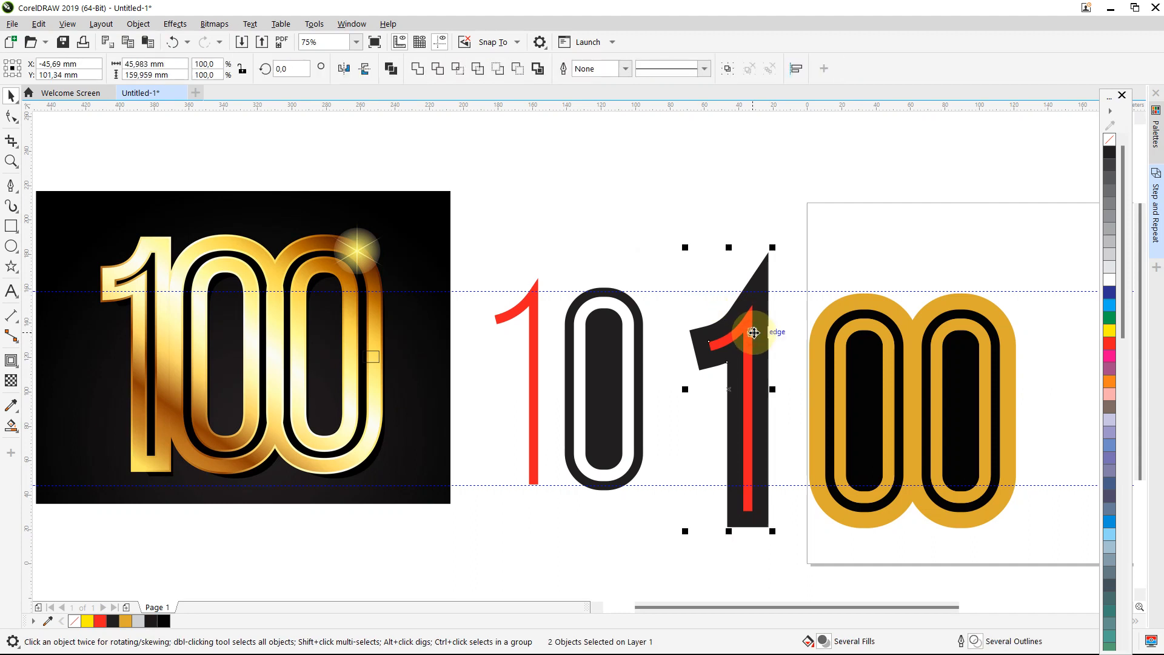
Remove the fill of the separated contour around the red 1 and give it a thin black outline
{"action": "left_click", "coordinate": [768, 290]}
{"action": "left_click_drag", "start_coordinate": [762, 310], "coordinate": [758, 240]}
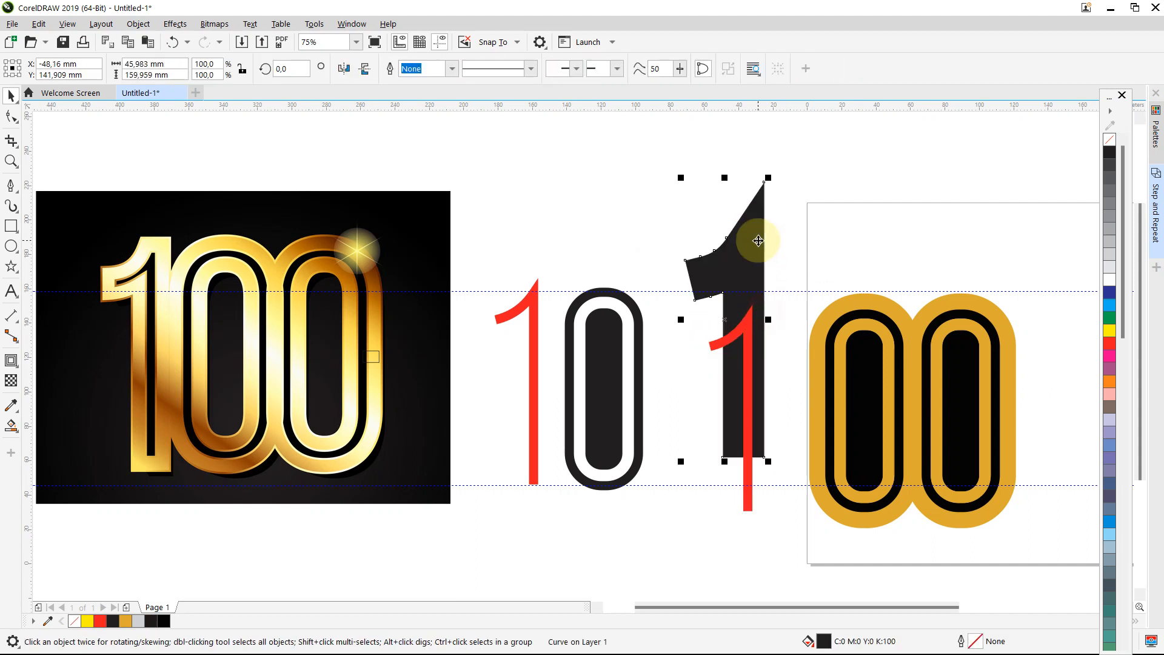
{"action": "key", "text": "ctrl+z"}
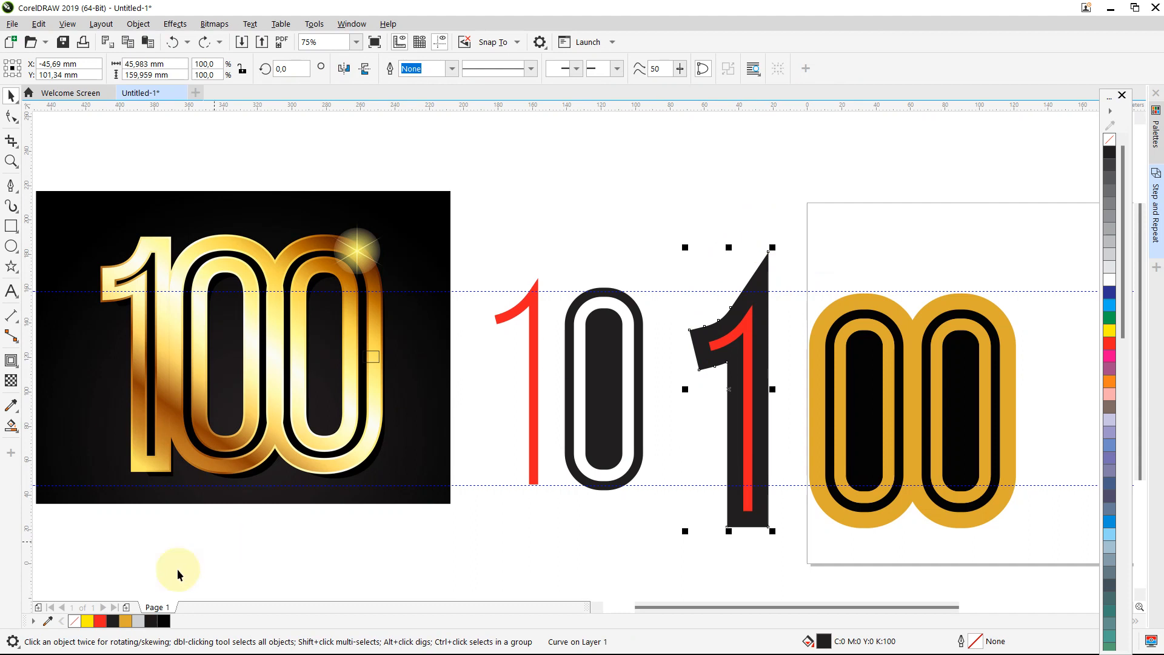
{"action": "right_click", "coordinate": [114, 621]}
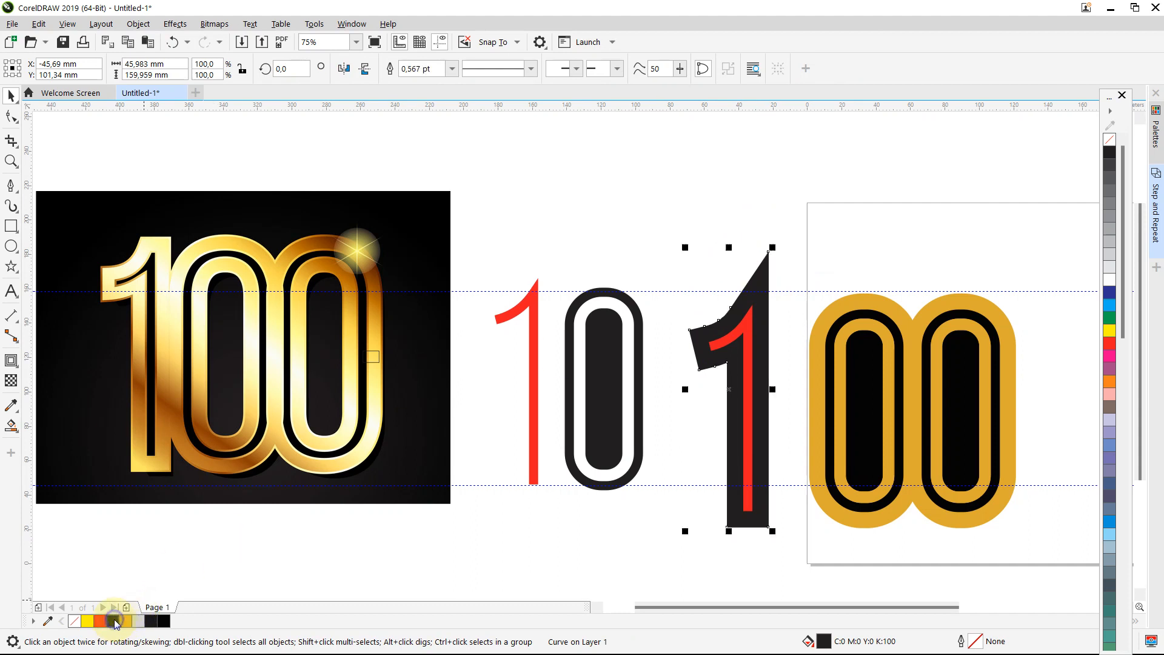
{"action": "left_click", "coordinate": [73, 621]}
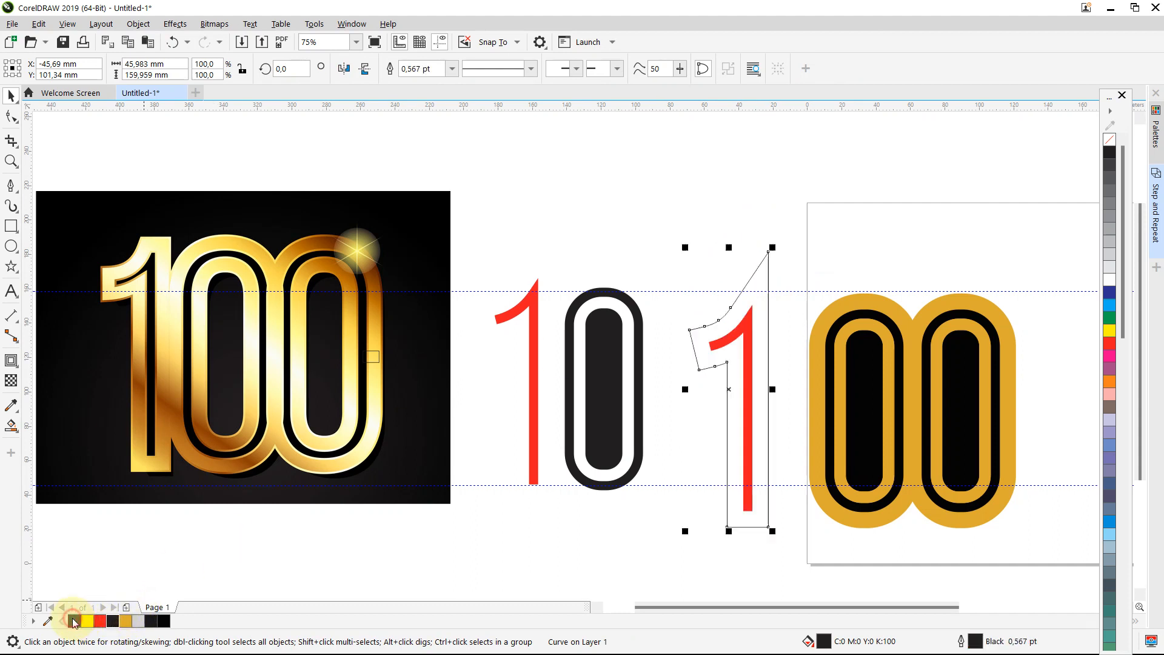
{"action": "left_click", "coordinate": [570, 534]}
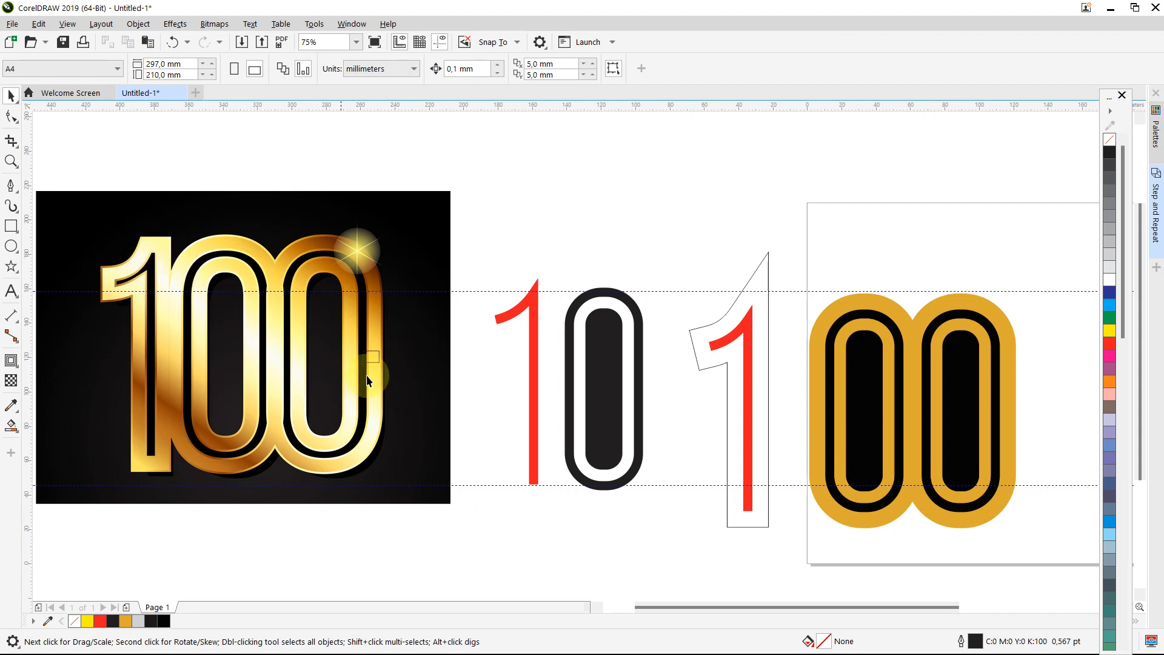
Copy the width value of the small rectangle drawn on the last 0 of the reference image
{"action": "left_click", "coordinate": [379, 357]}
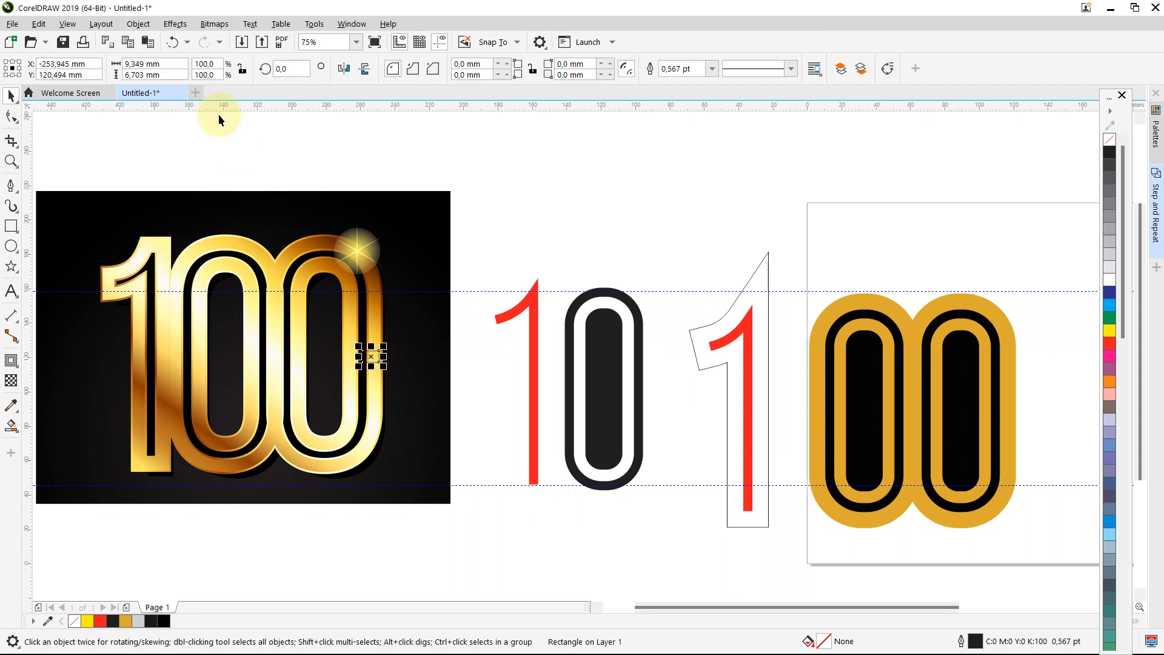
{"action": "left_click", "coordinate": [179, 64]}
{"action": "key", "text": "ctrl+c"}
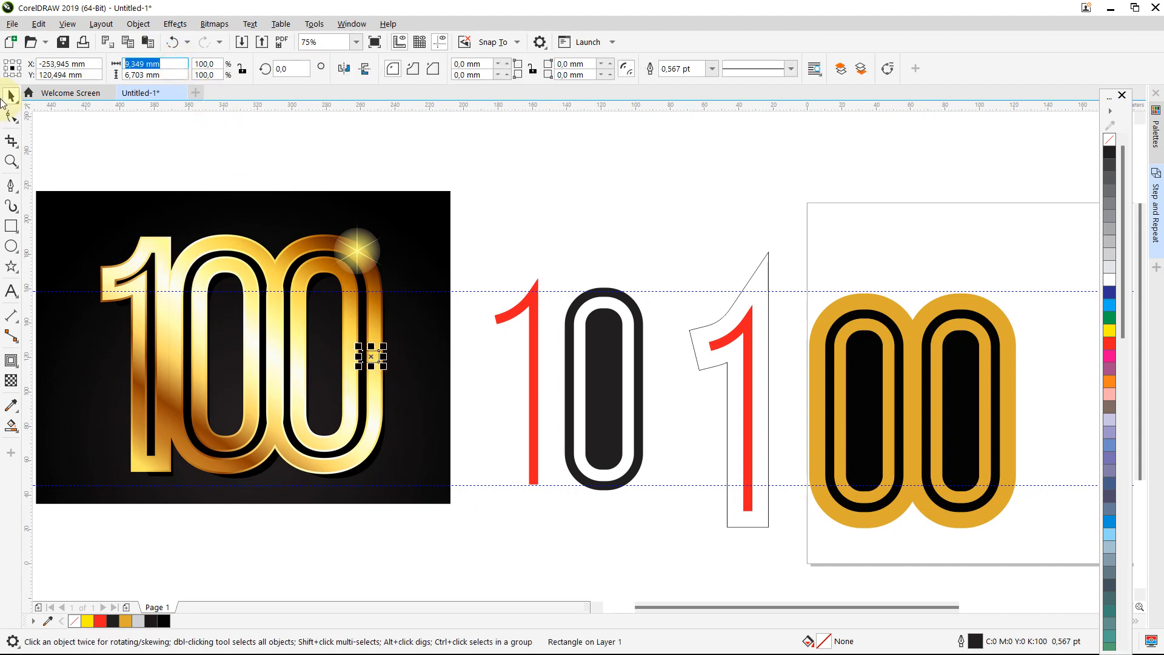
Draw a rectangle above the black 0 and set both its width and height to the copied 9,349 mm
{"action": "left_click", "coordinate": [12, 224]}
{"action": "left_click_drag", "start_coordinate": [601, 177], "coordinate": [660, 239]}
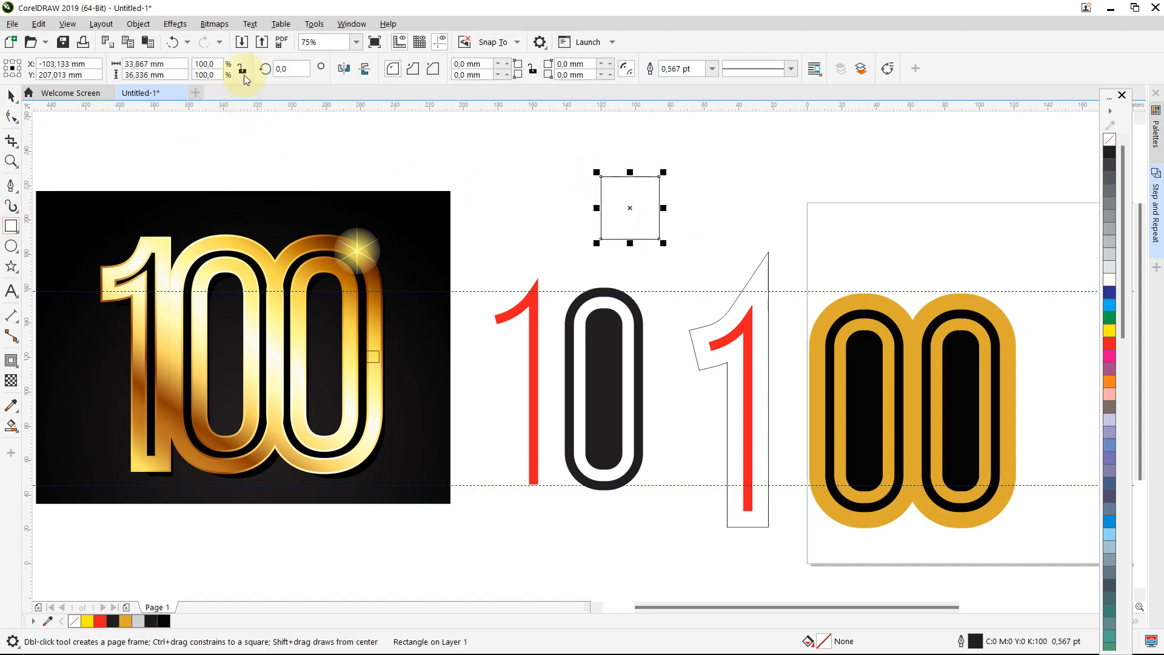
{"action": "left_click", "coordinate": [176, 65]}
{"action": "key", "text": "ctrl+v"}
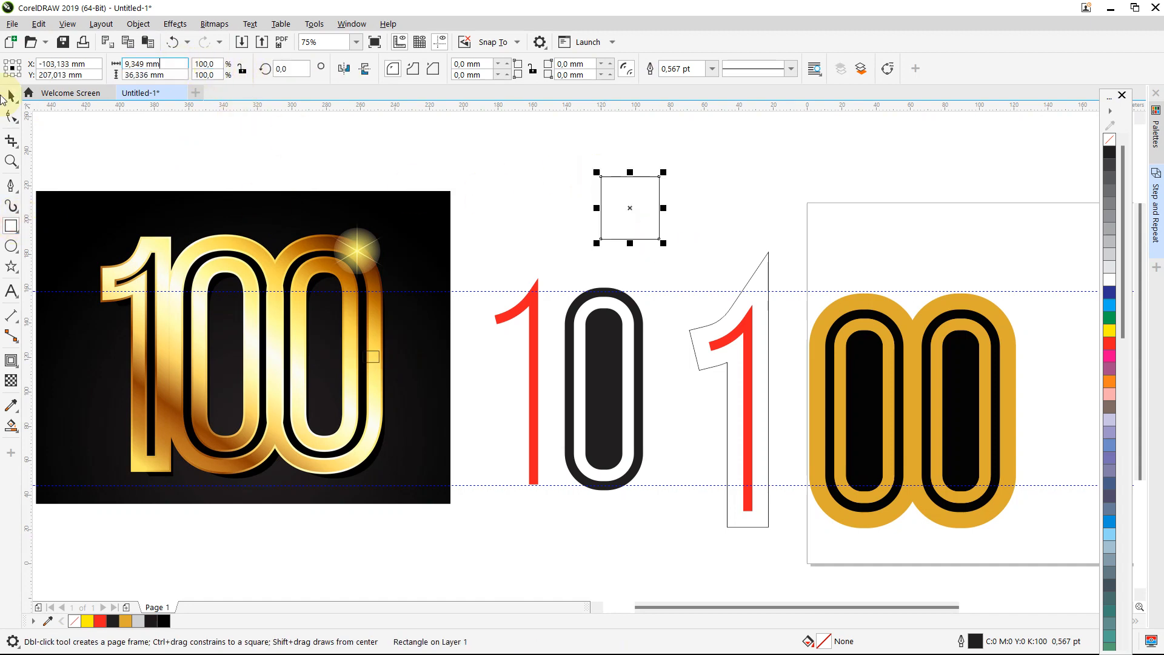
{"action": "key", "text": "Tab"}
{"action": "key", "text": "ctrl+v"}
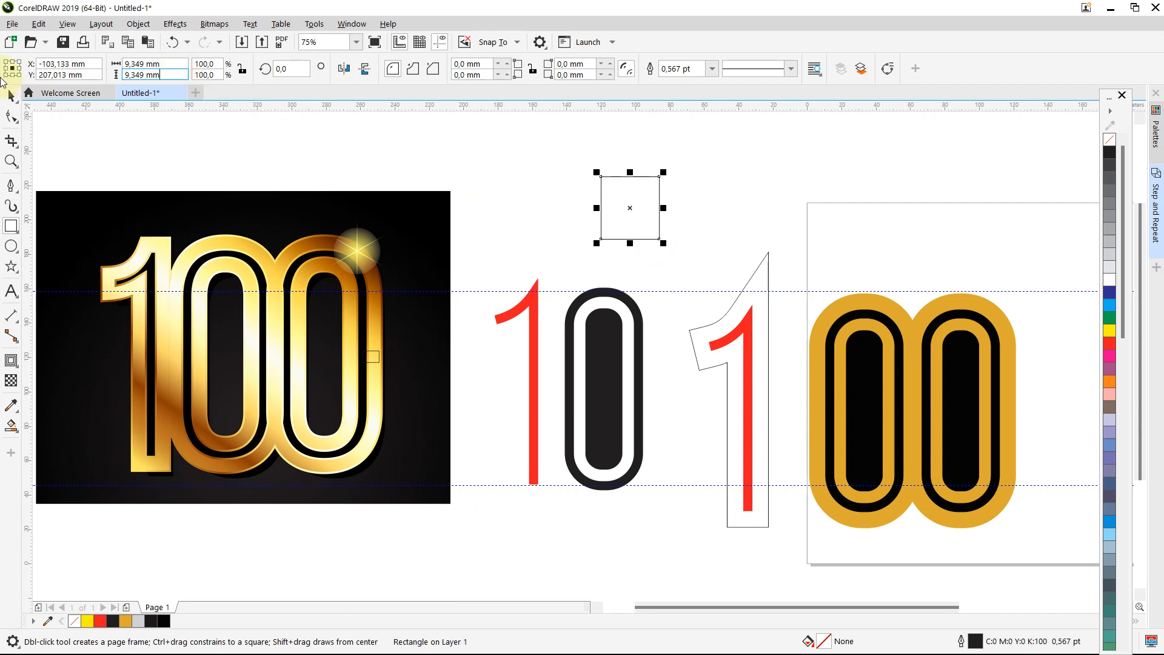
{"action": "key", "text": "Return"}
{"action": "left_click", "coordinate": [13, 96]}
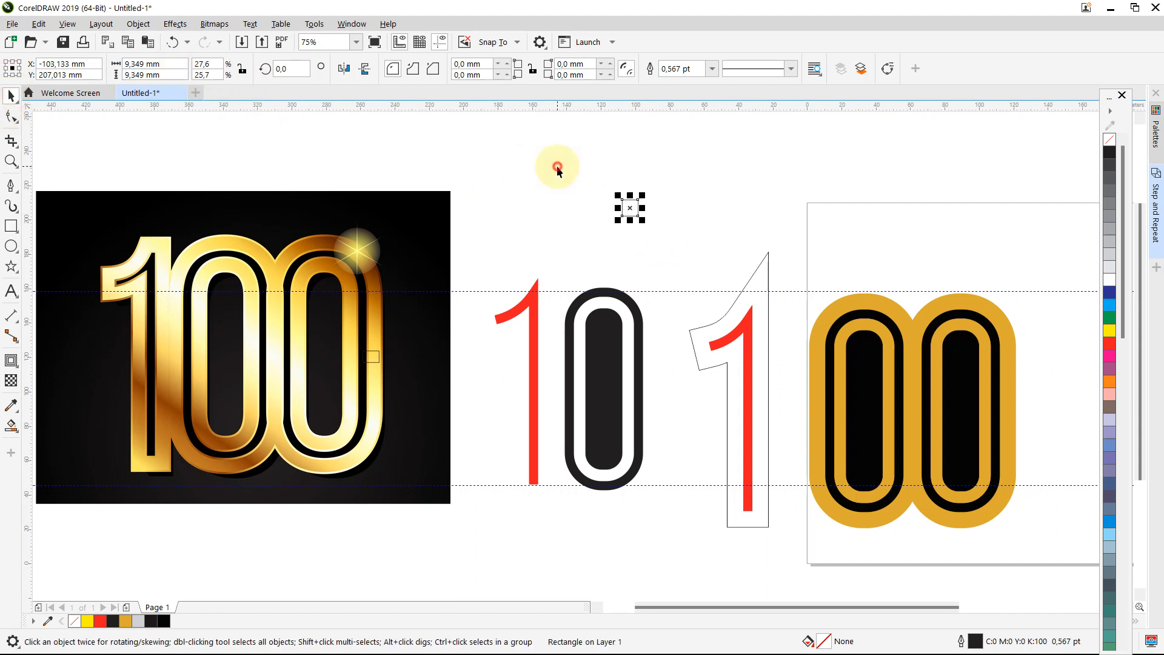
Place the square just above the red 1's tip and draw a rectangle about 34.6 × 5.6 mm along the square's upper edge
{"action": "left_click_drag", "start_coordinate": [637, 209], "coordinate": [753, 245]}
{"action": "scroll", "coordinate": [757, 300], "scroll_direction": "up", "scroll_amount": 5}
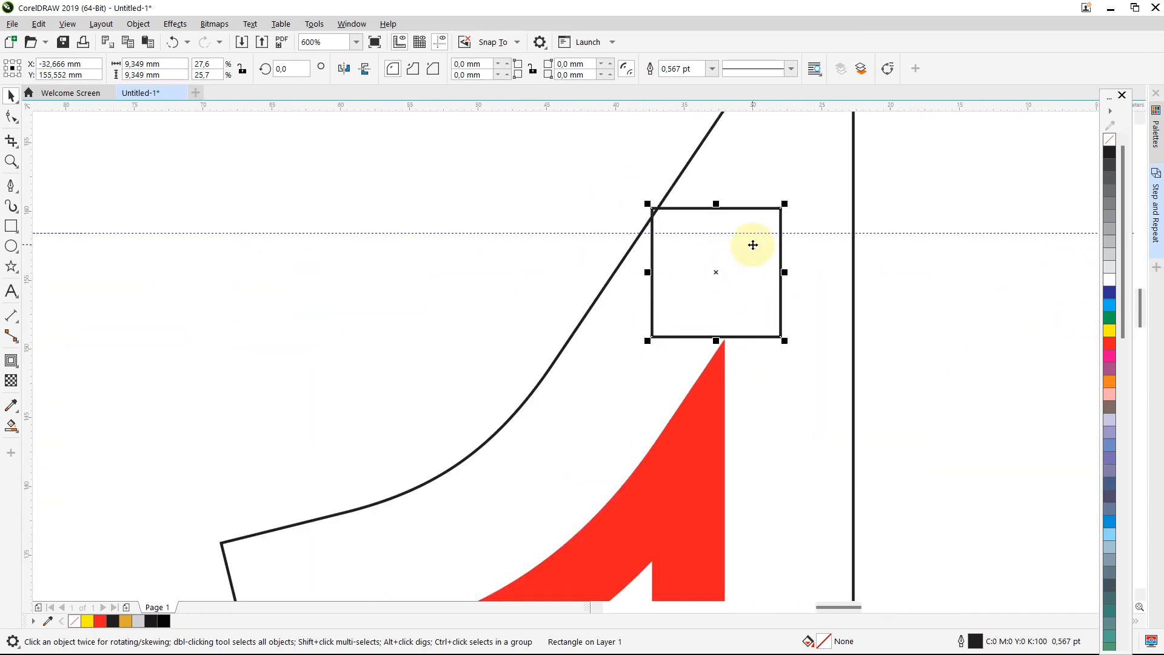
{"action": "left_click", "coordinate": [11, 225]}
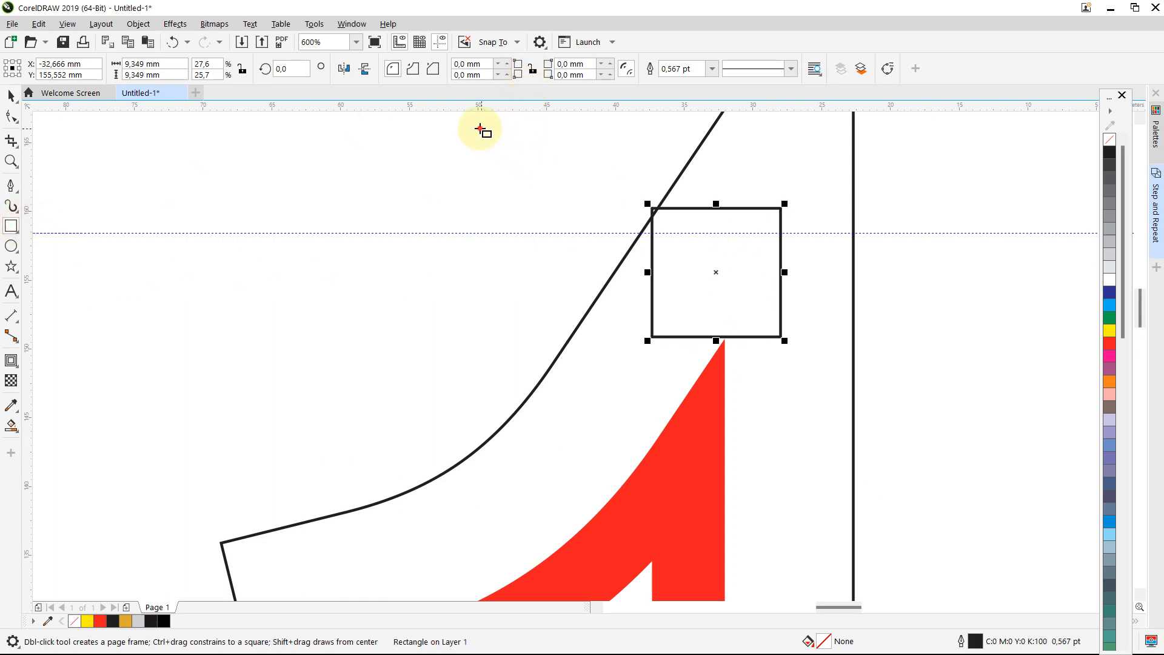
{"action": "left_click_drag", "start_coordinate": [480, 128], "coordinate": [956, 207]}
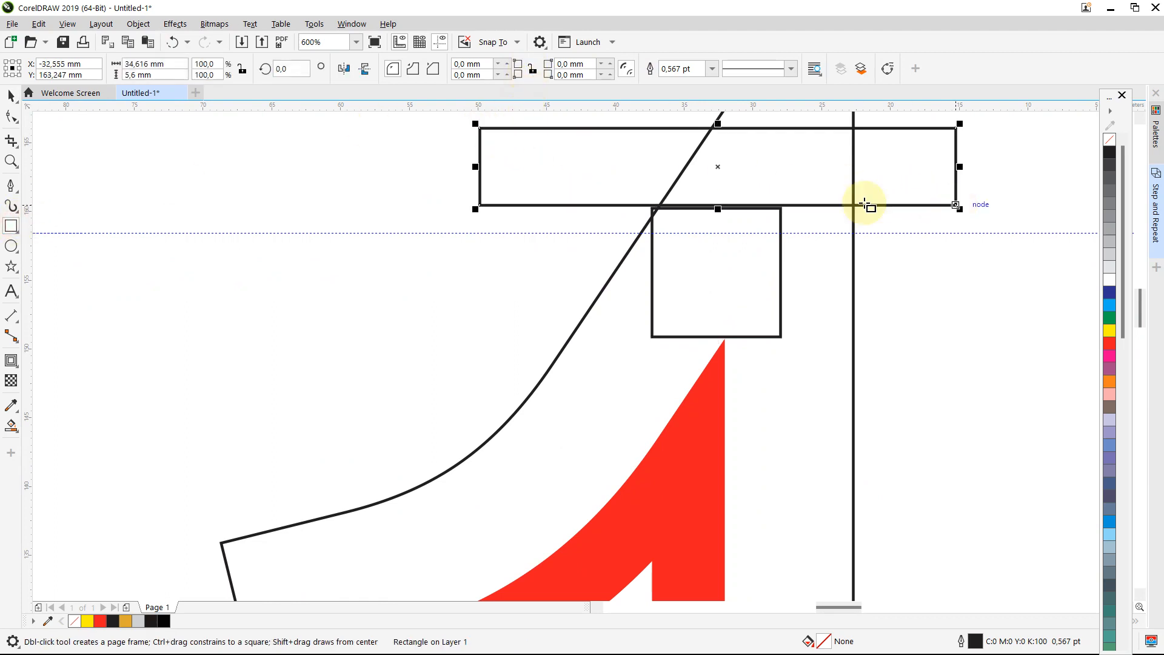
{"action": "left_click", "coordinate": [11, 96]}
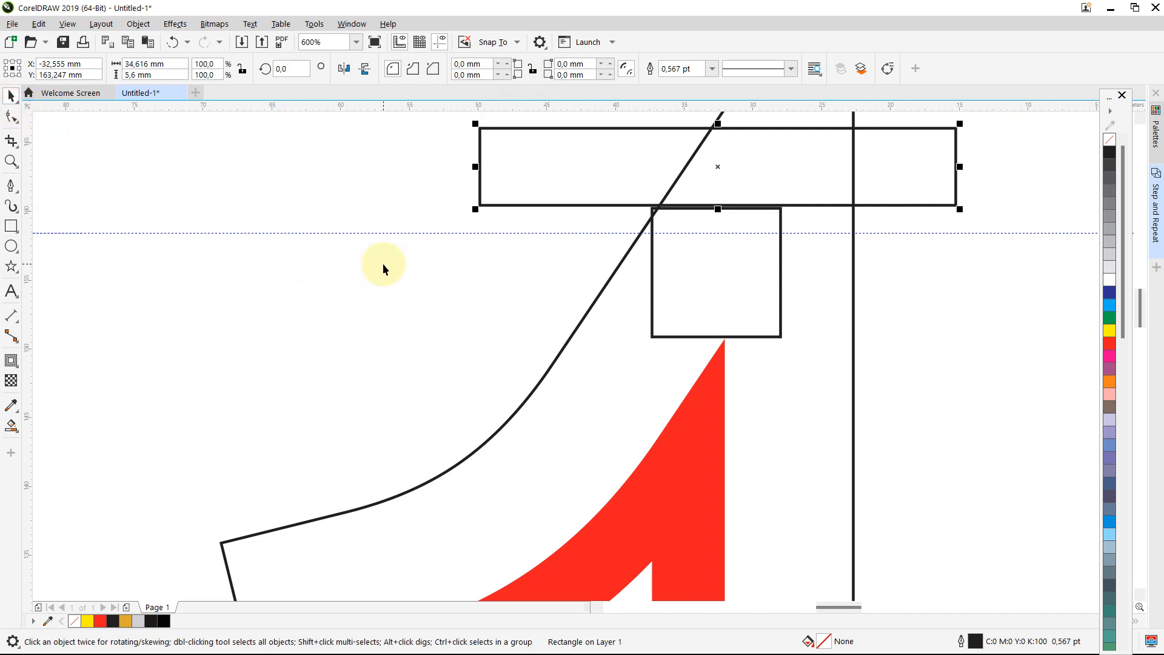
Move the small measuring square out of the 1's contour to the empty area on its left
{"action": "scroll", "coordinate": [384, 263], "scroll_direction": "down", "scroll_amount": 2}
{"action": "left_click", "coordinate": [533, 301]}
{"action": "left_click_drag", "start_coordinate": [538, 268], "coordinate": [309, 251]}
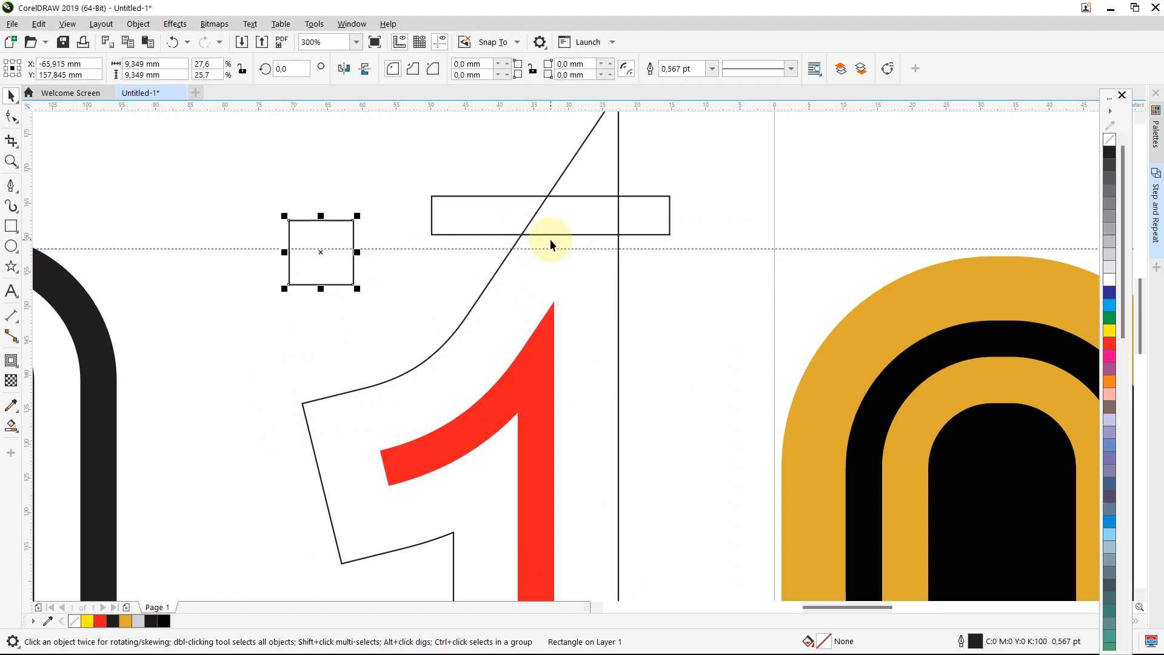
Draw a vertical guide rectangle about 8.4 × 42.5 mm with its right edge against the leftmost corner of the 1's contour
{"action": "scroll", "coordinate": [550, 240], "scroll_direction": "down", "scroll_amount": 2}
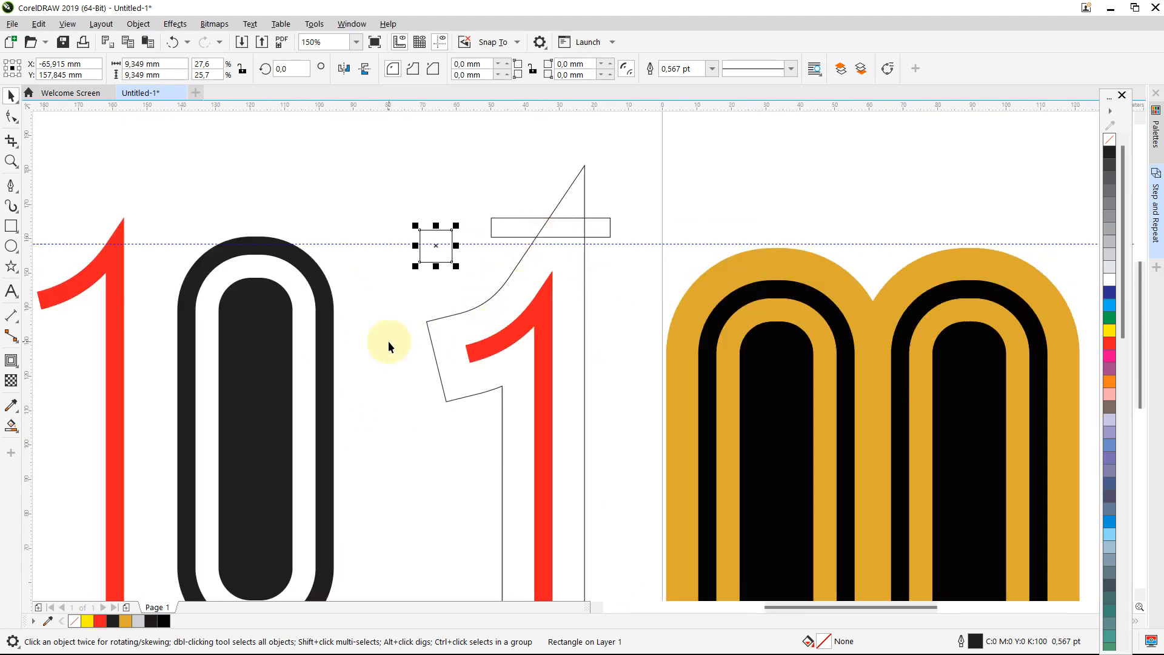
{"action": "scroll", "coordinate": [388, 340], "scroll_direction": "up", "scroll_amount": 2}
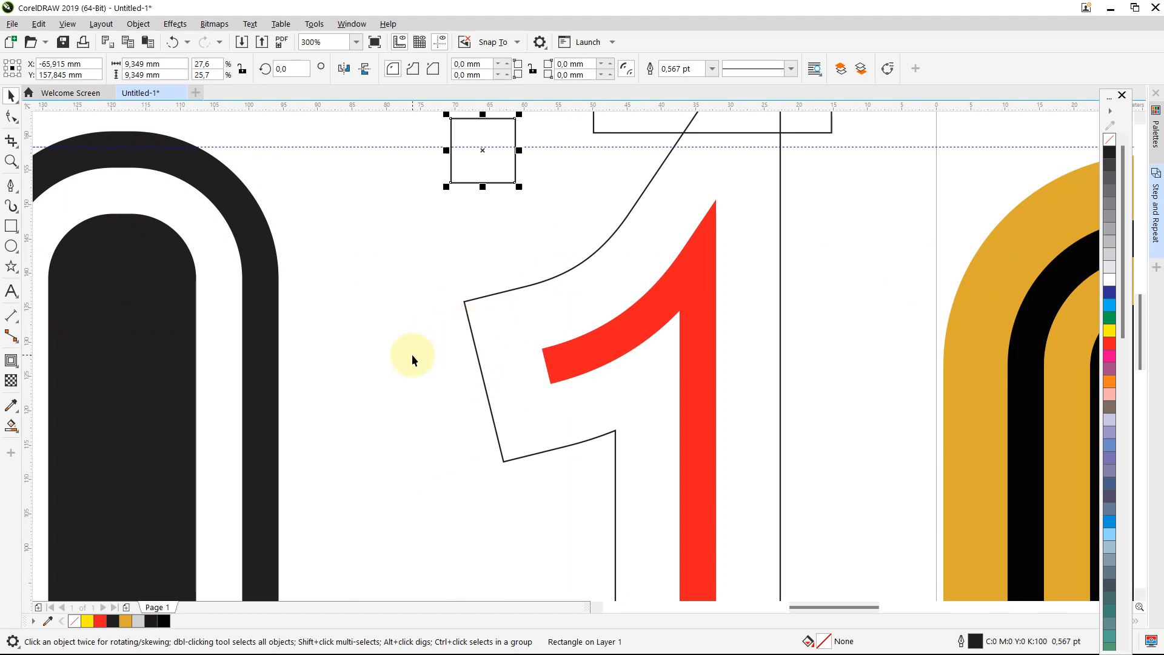
{"action": "left_click", "coordinate": [13, 225]}
{"action": "left_click_drag", "start_coordinate": [405, 243], "coordinate": [463, 537]}
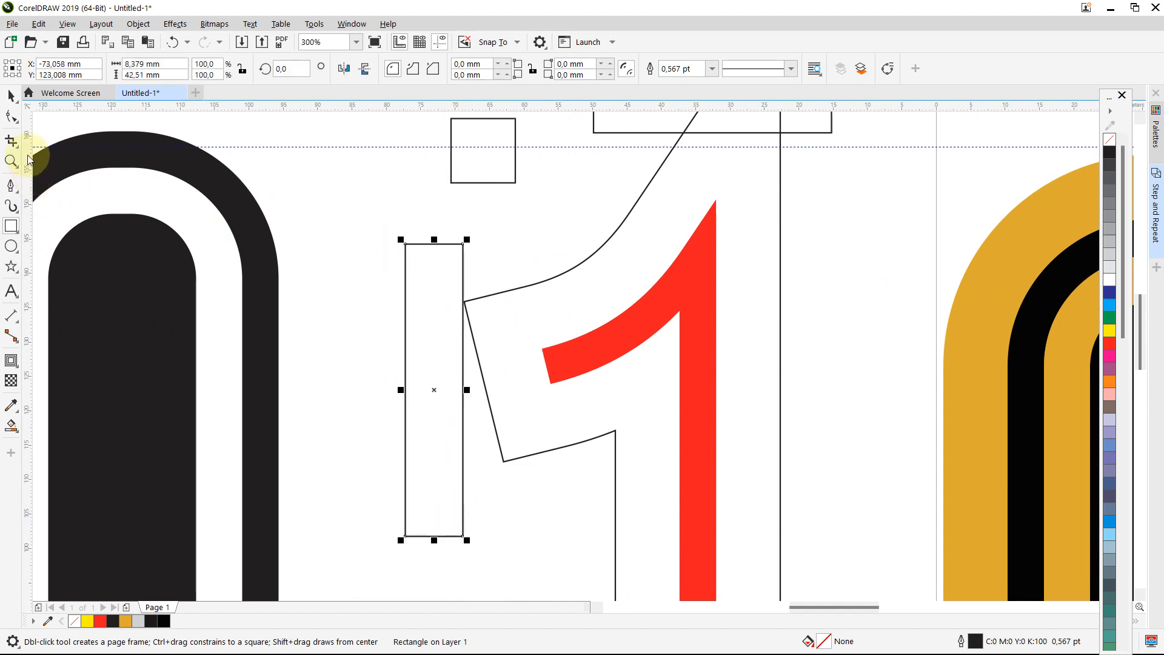
Move the lower corner node of the contour's flag outward onto the vertical guide rectangle's edge so the flag's end becomes upright
{"action": "left_click", "coordinate": [12, 116]}
{"action": "scroll", "coordinate": [546, 467], "scroll_direction": "down", "scroll_amount": 1}
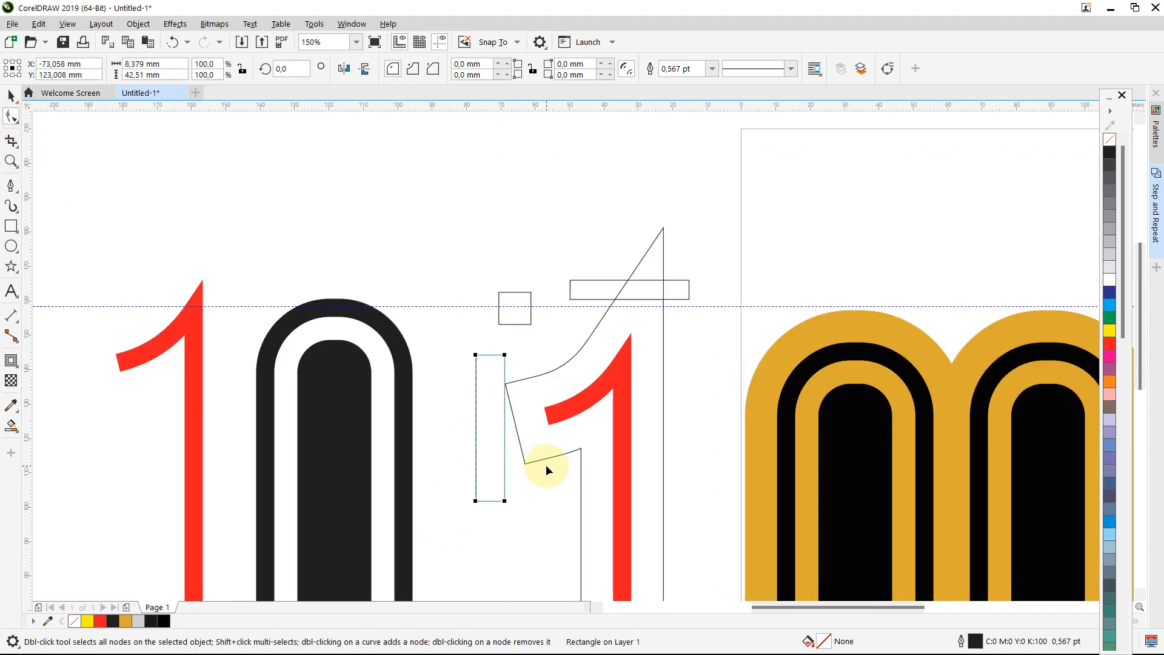
{"action": "scroll", "coordinate": [547, 463], "scroll_direction": "up", "scroll_amount": 2}
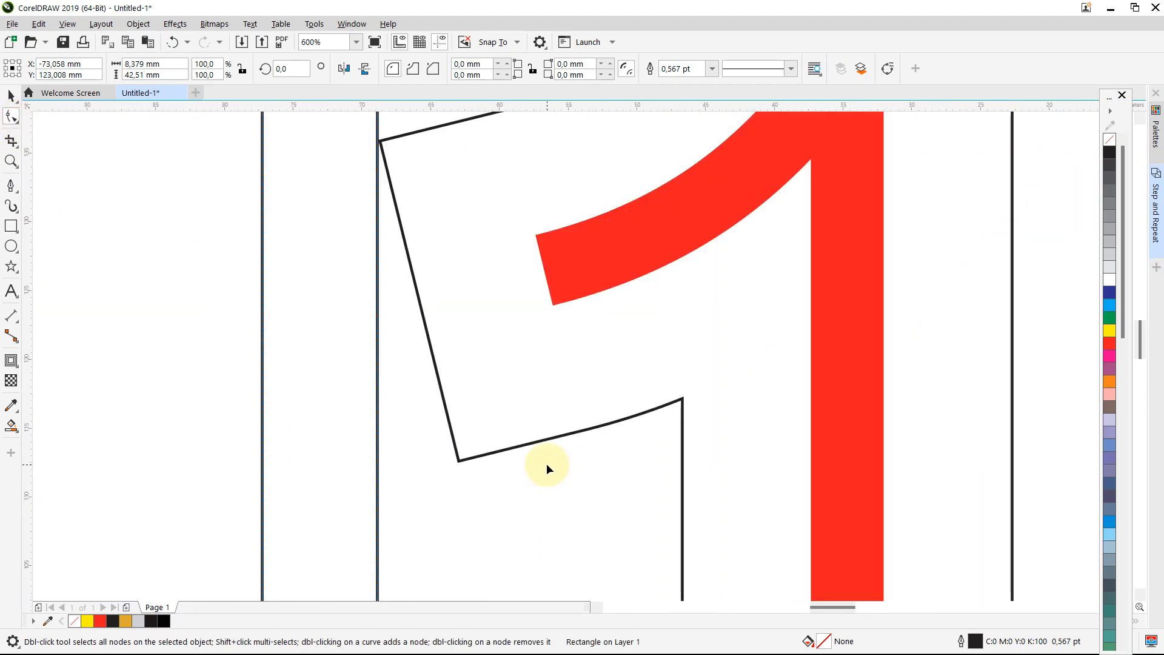
{"action": "left_click", "coordinate": [475, 453]}
{"action": "left_click", "coordinate": [459, 462]}
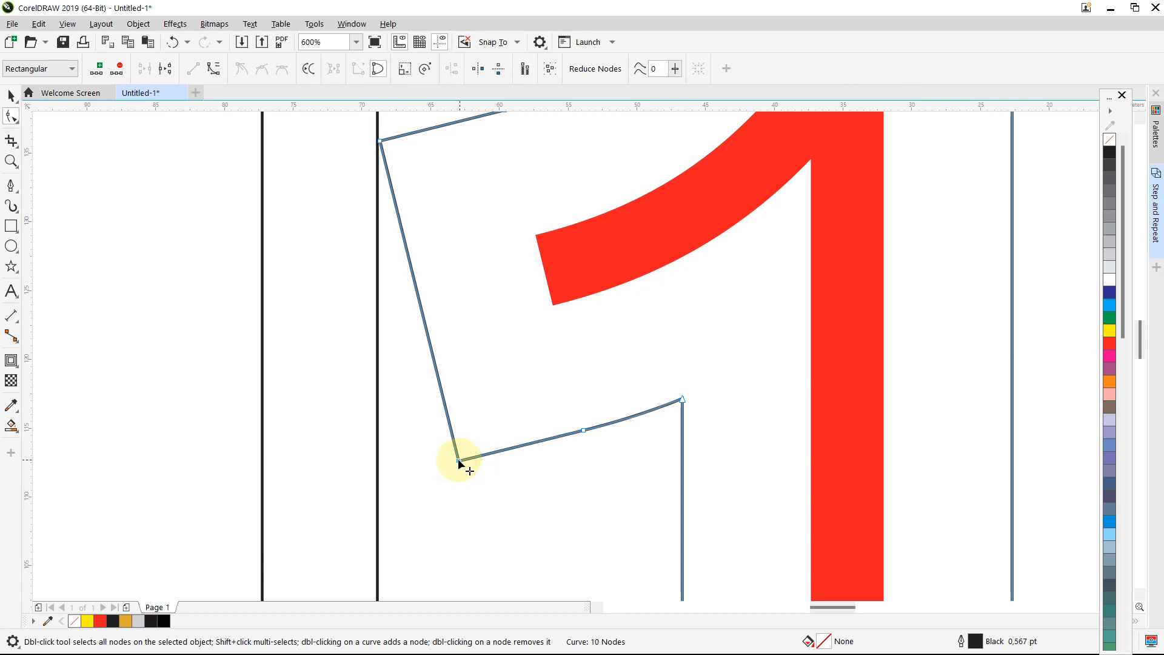
{"action": "left_click_drag", "start_coordinate": [459, 462], "coordinate": [377, 473]}
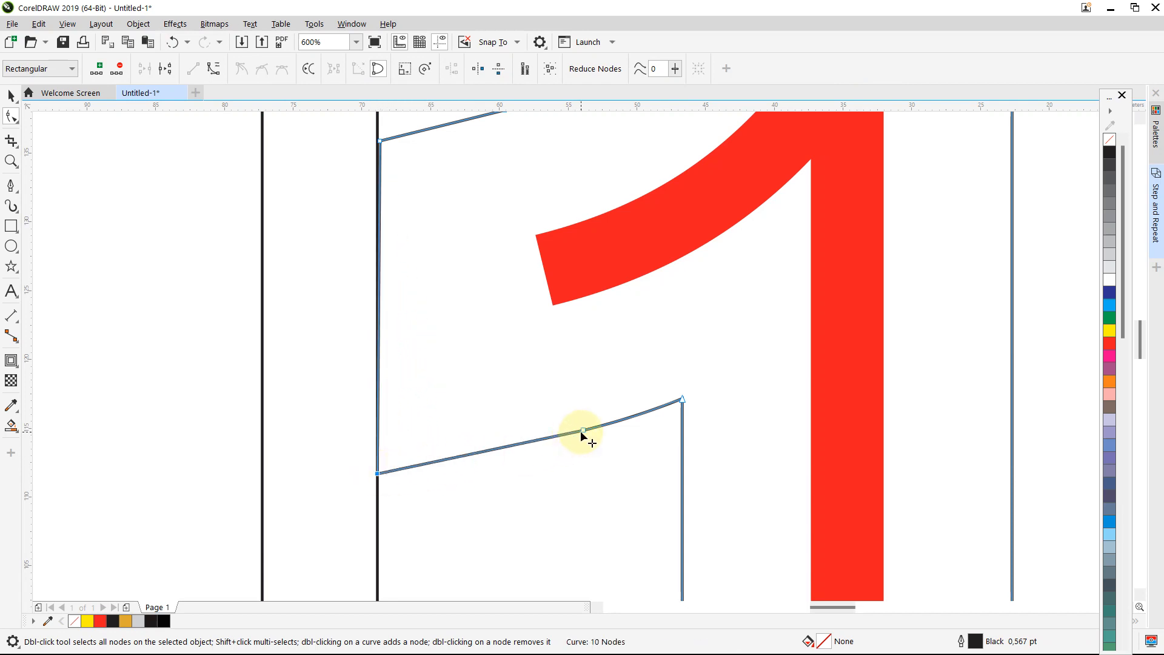
Delete the middle node on the flag's lower edge and bend that edge slightly downward into a smooth curve
{"action": "double_click", "coordinate": [582, 430]}
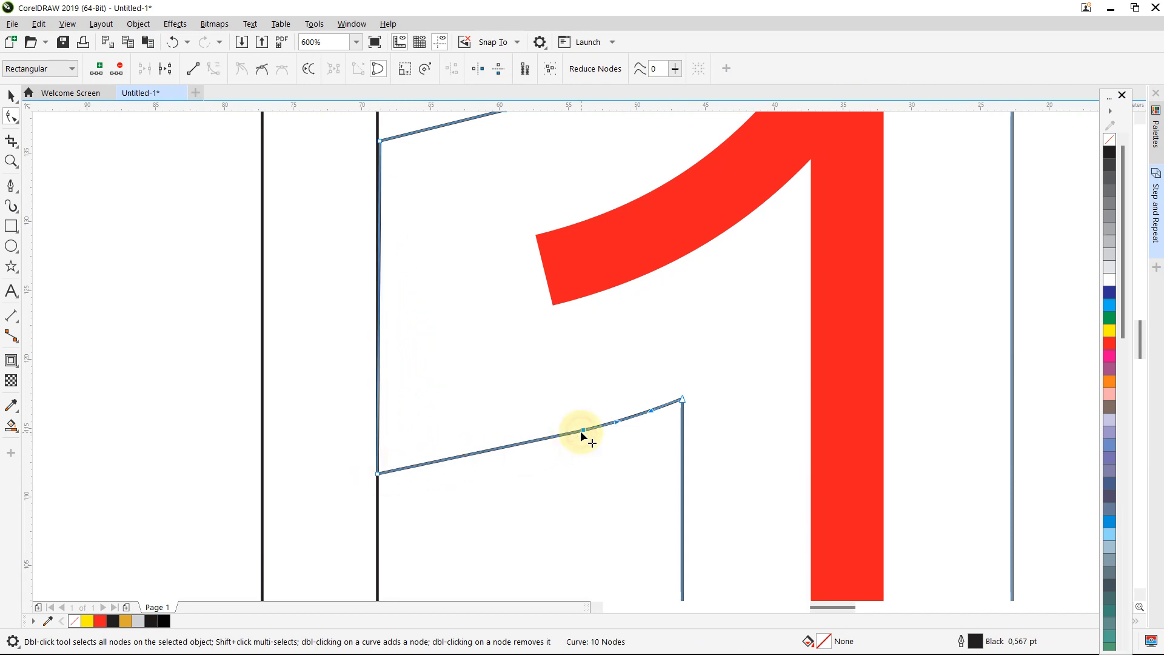
{"action": "left_click", "coordinate": [525, 445]}
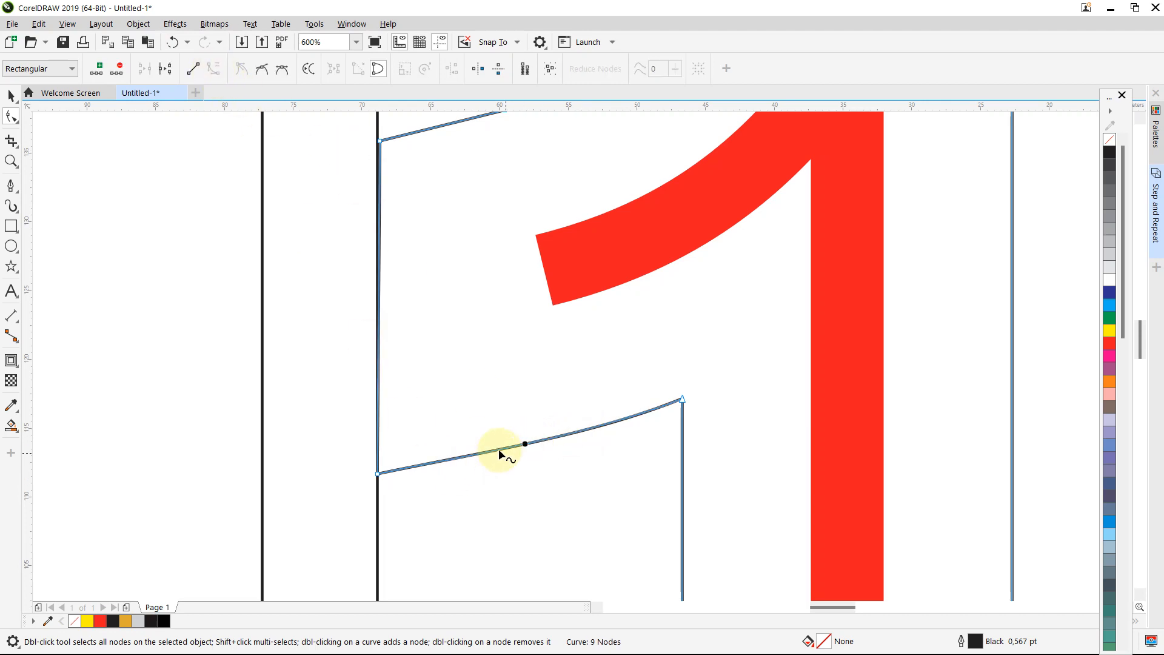
{"action": "left_click_drag", "start_coordinate": [488, 452], "coordinate": [487, 459]}
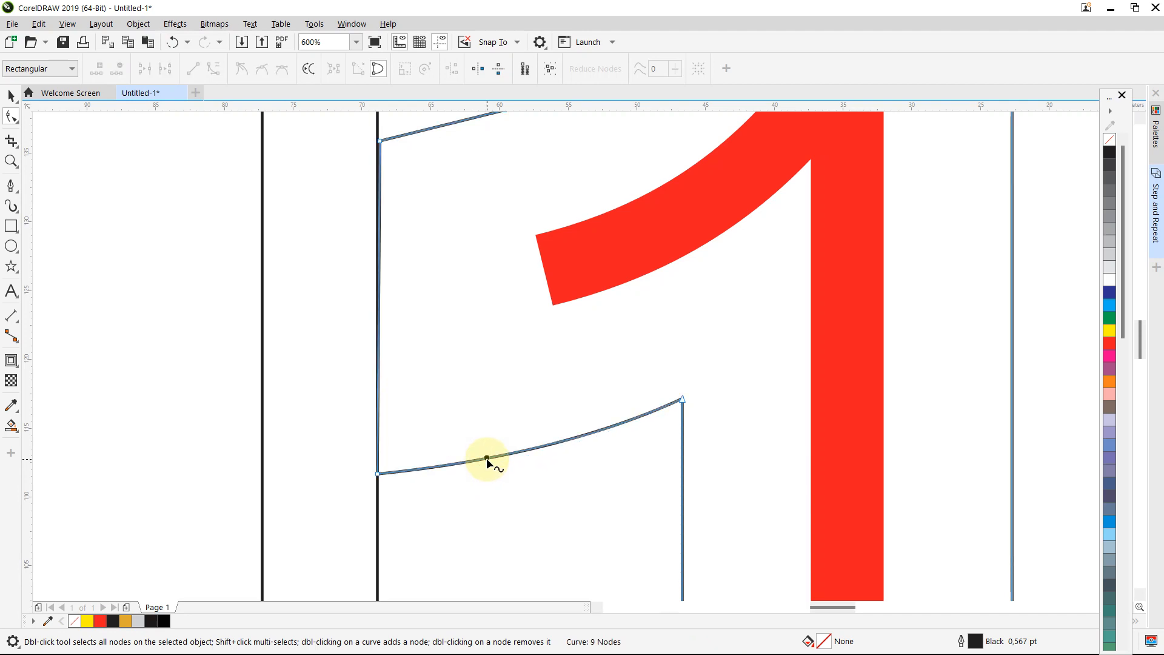
{"action": "scroll", "coordinate": [487, 461], "scroll_direction": "down", "scroll_amount": 1}
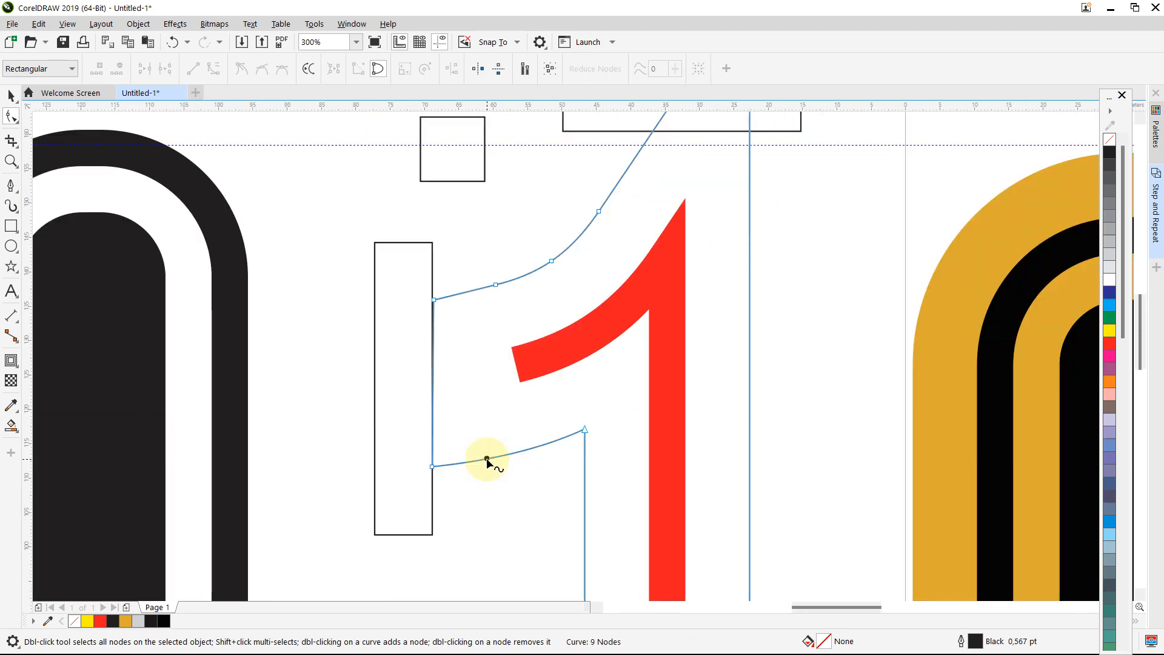
{"action": "scroll", "coordinate": [517, 289], "scroll_direction": "down", "scroll_amount": 1}
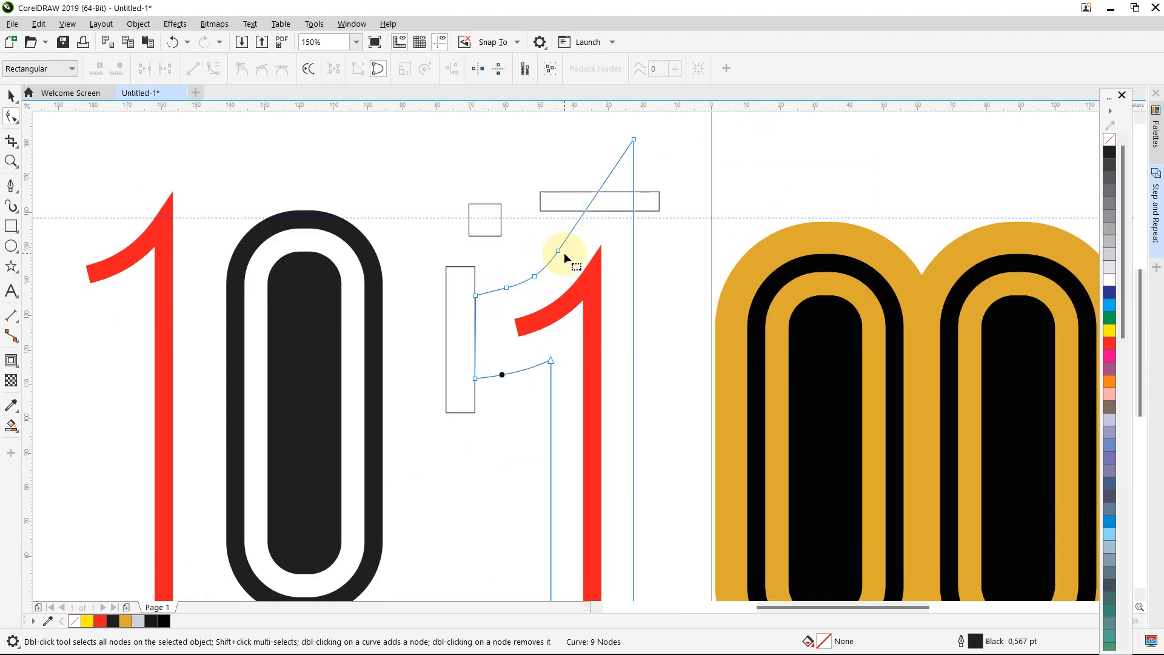
{"action": "scroll", "coordinate": [564, 252], "scroll_direction": "down", "scroll_amount": 1}
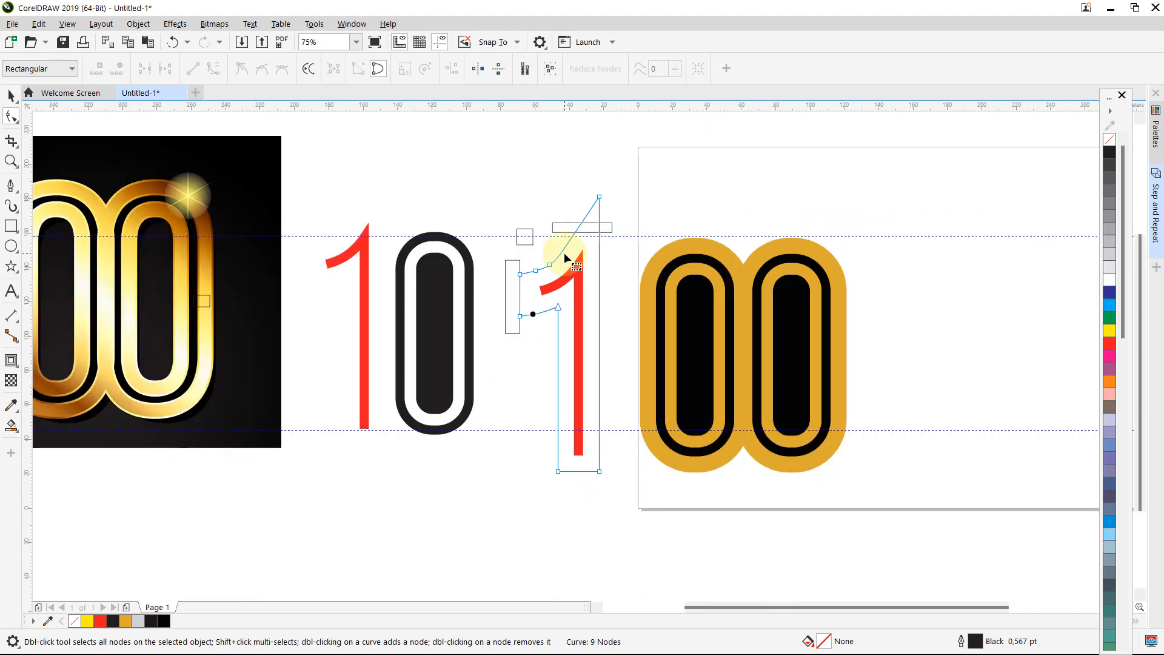
{"action": "left_click_drag", "start_coordinate": [738, 605], "coordinate": [681, 612]}
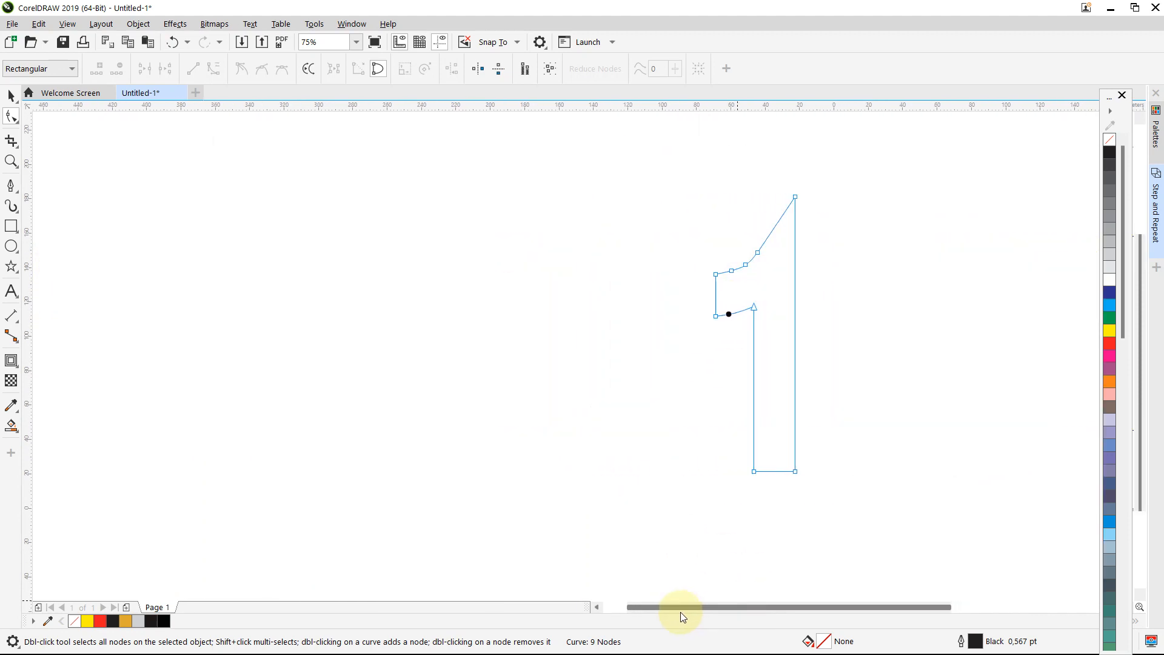
{"action": "key", "text": "F3"}
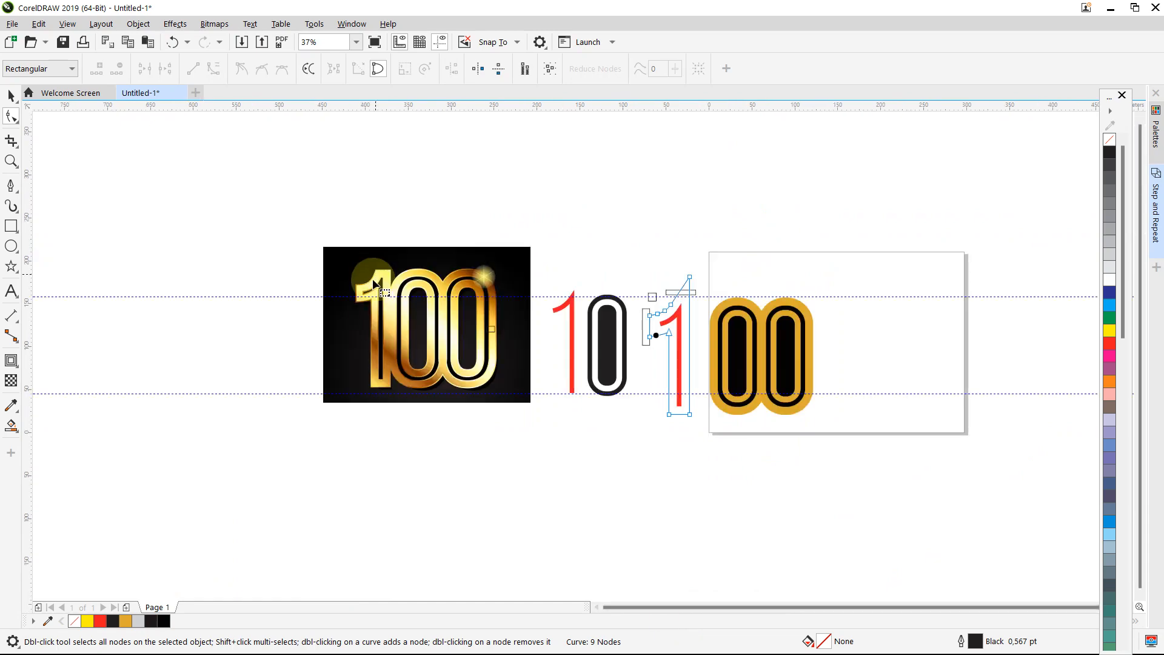
Delete the middle node of the curved section on the upper edge of the 1's flag, checking its shape against the golden reference
{"action": "scroll", "coordinate": [374, 284], "scroll_direction": "up", "scroll_amount": 3}
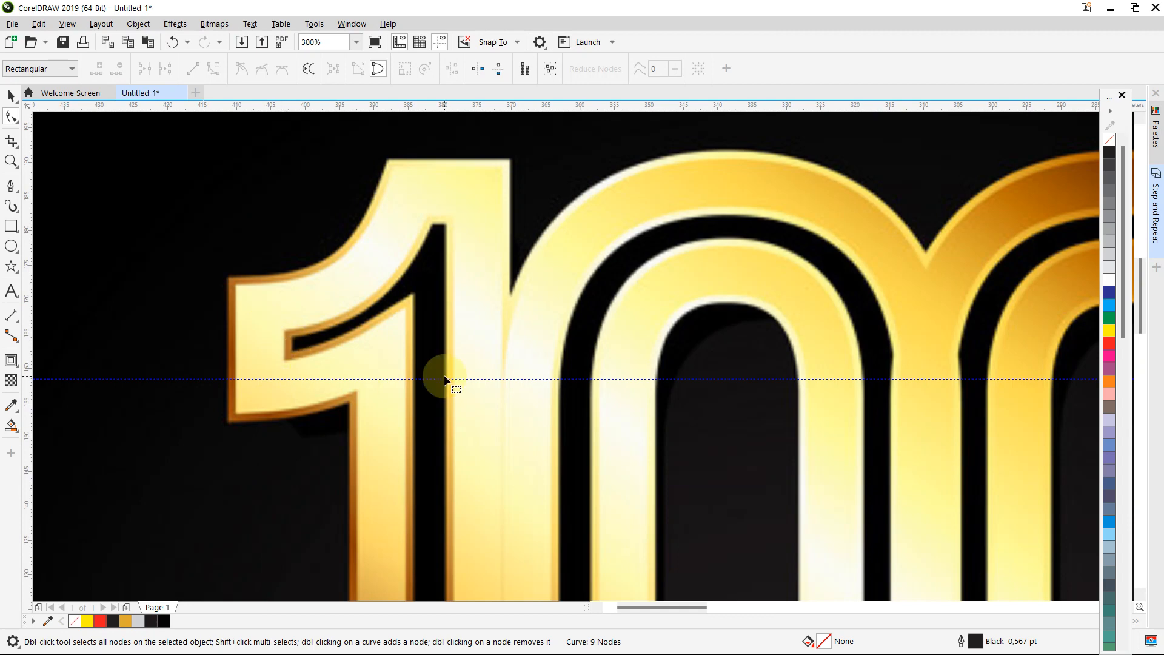
{"action": "scroll", "coordinate": [444, 380], "scroll_direction": "down", "scroll_amount": 4}
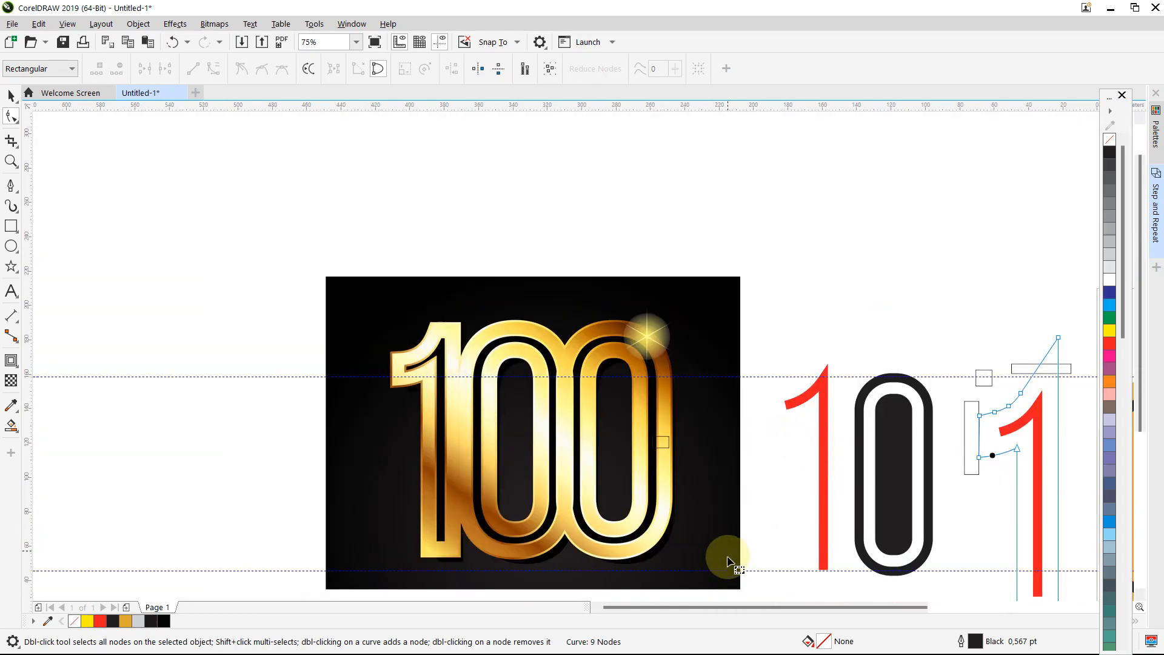
{"action": "left_click", "coordinate": [11, 160]}
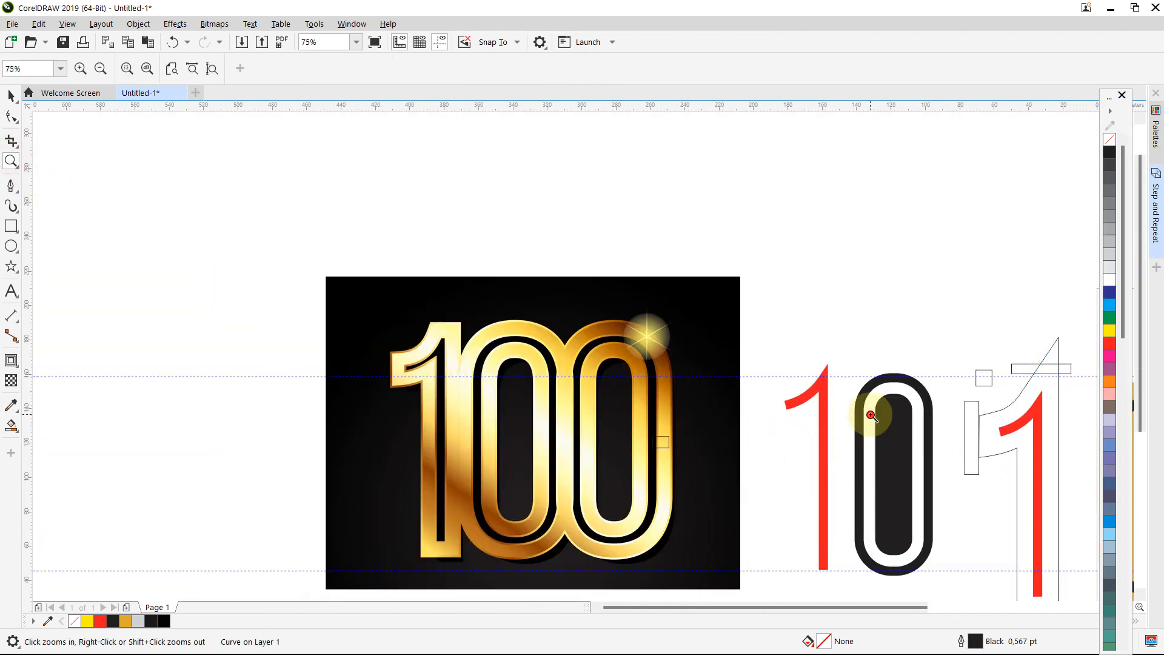
{"action": "left_click", "coordinate": [871, 416]}
{"action": "left_click", "coordinate": [918, 394]}
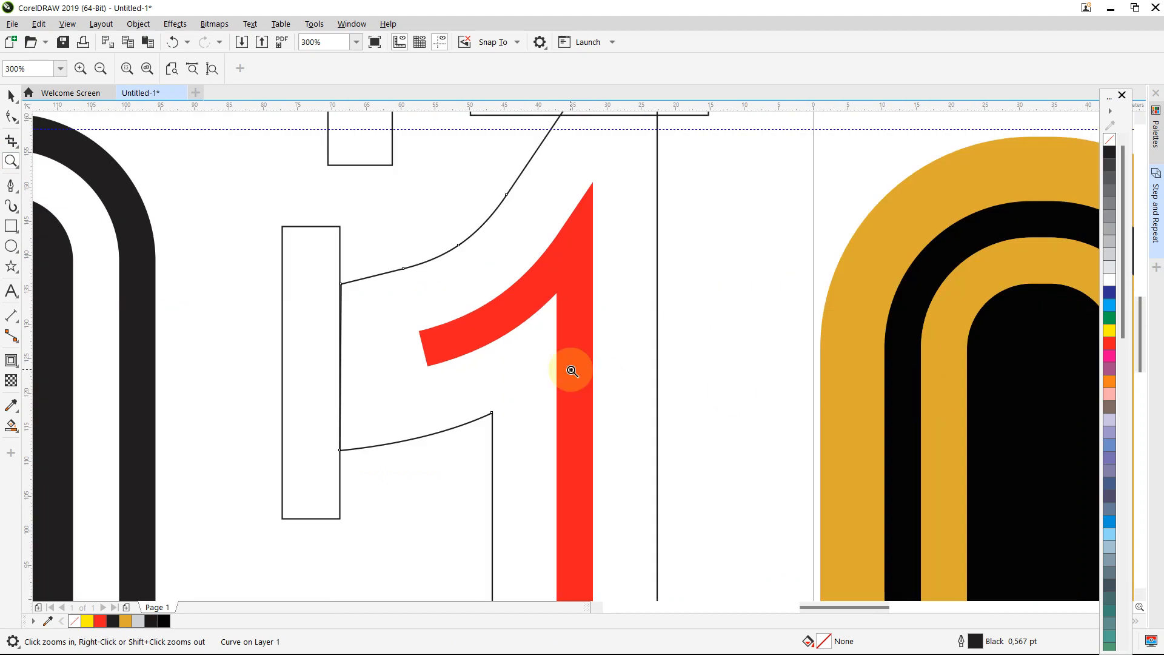
{"action": "right_click", "coordinate": [520, 321]}
{"action": "left_click", "coordinate": [544, 302]}
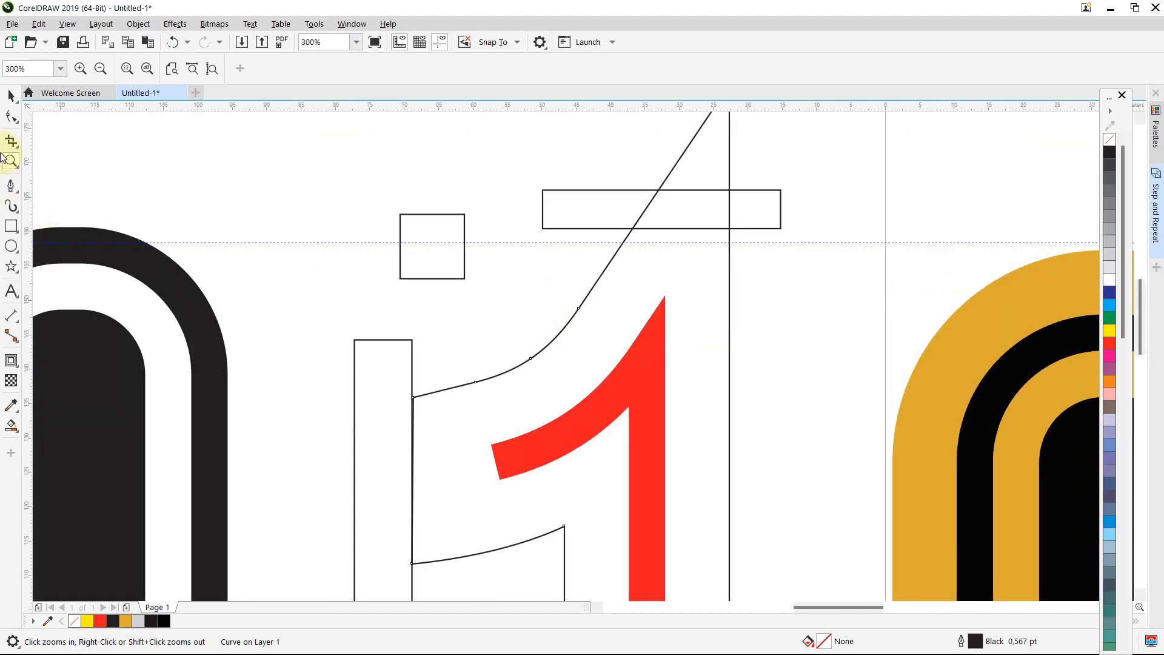
{"action": "left_click", "coordinate": [11, 115]}
{"action": "left_click", "coordinate": [531, 359]}
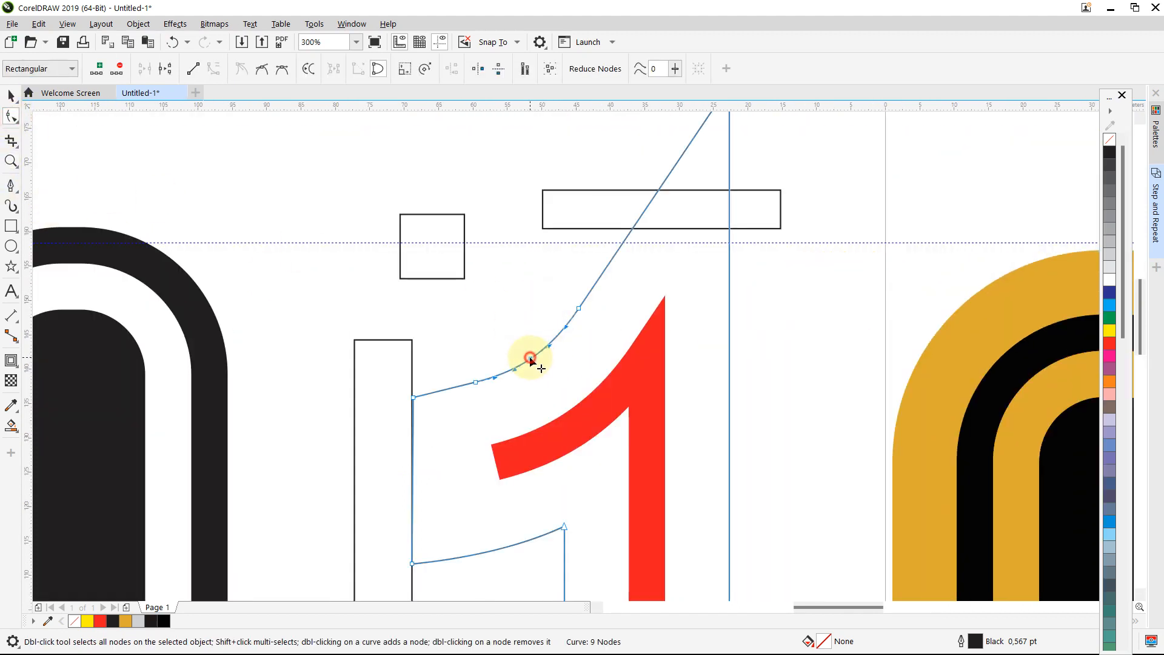
{"action": "key", "text": "Delete"}
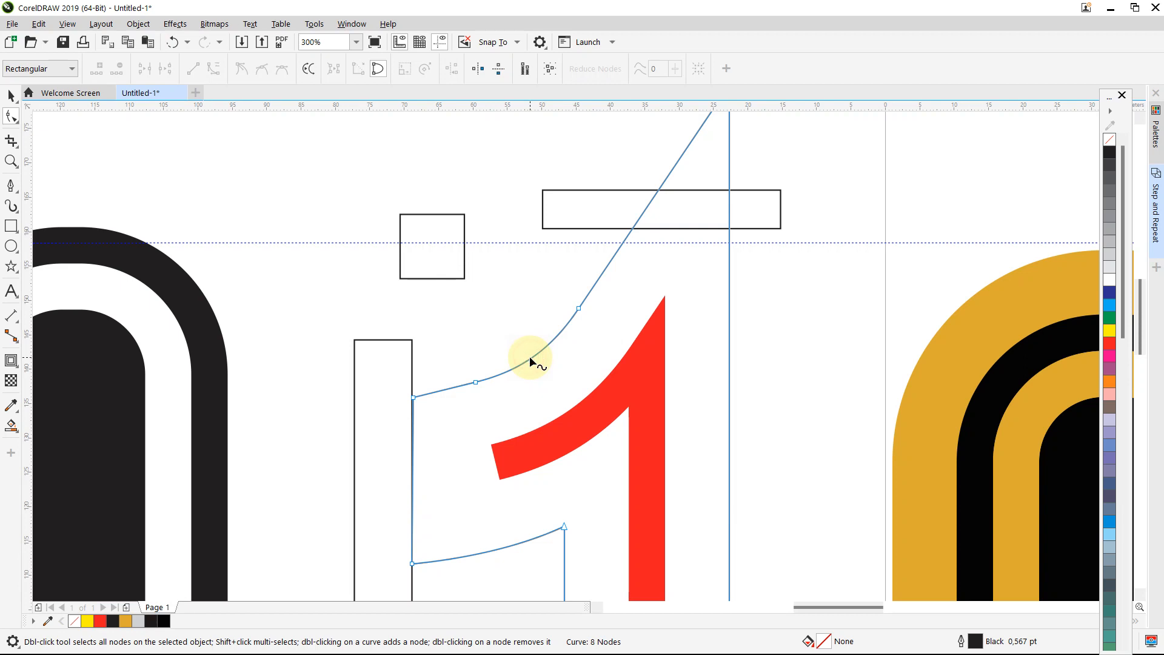
Add a node on the flag's diagonal edge at the horizontal guide rectangle and delete the two nodes between it and the flag's upper-left corner
{"action": "double_click", "coordinate": [580, 309]}
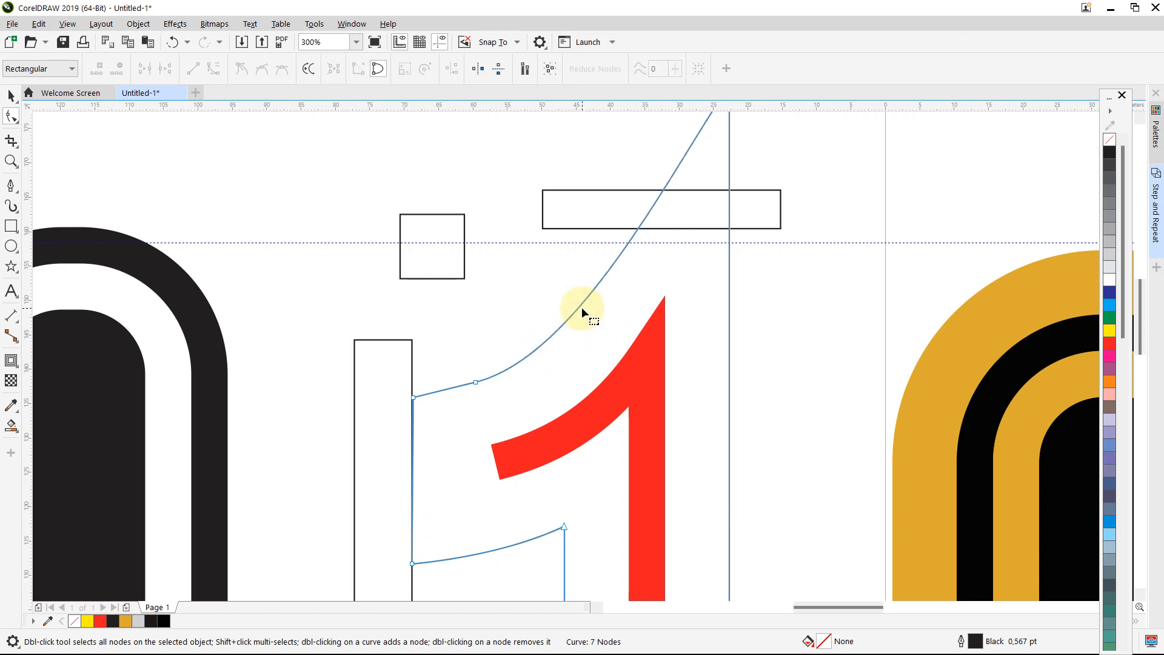
{"action": "key", "text": "ctrl+z"}
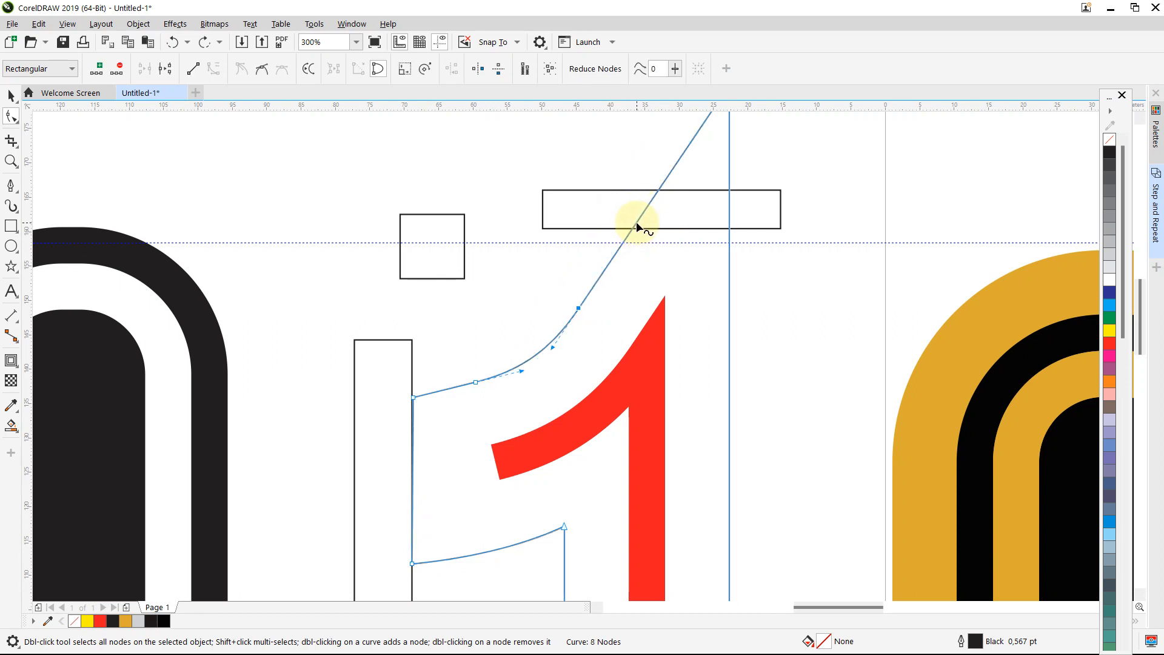
{"action": "double_click", "coordinate": [636, 225]}
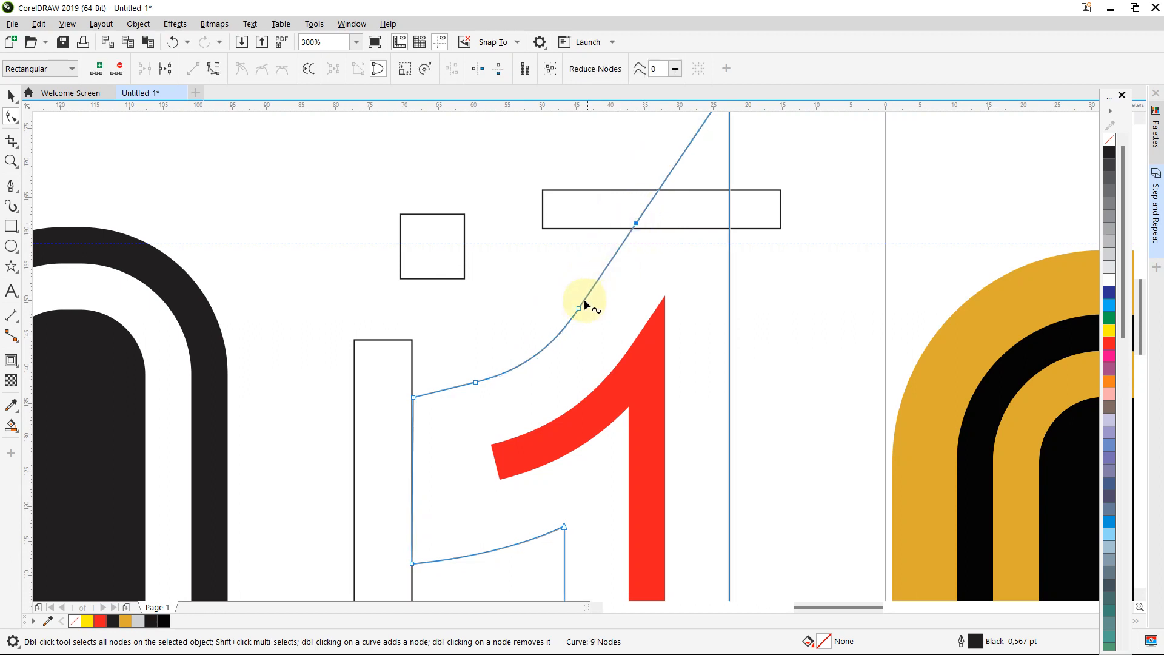
{"action": "double_click", "coordinate": [580, 309]}
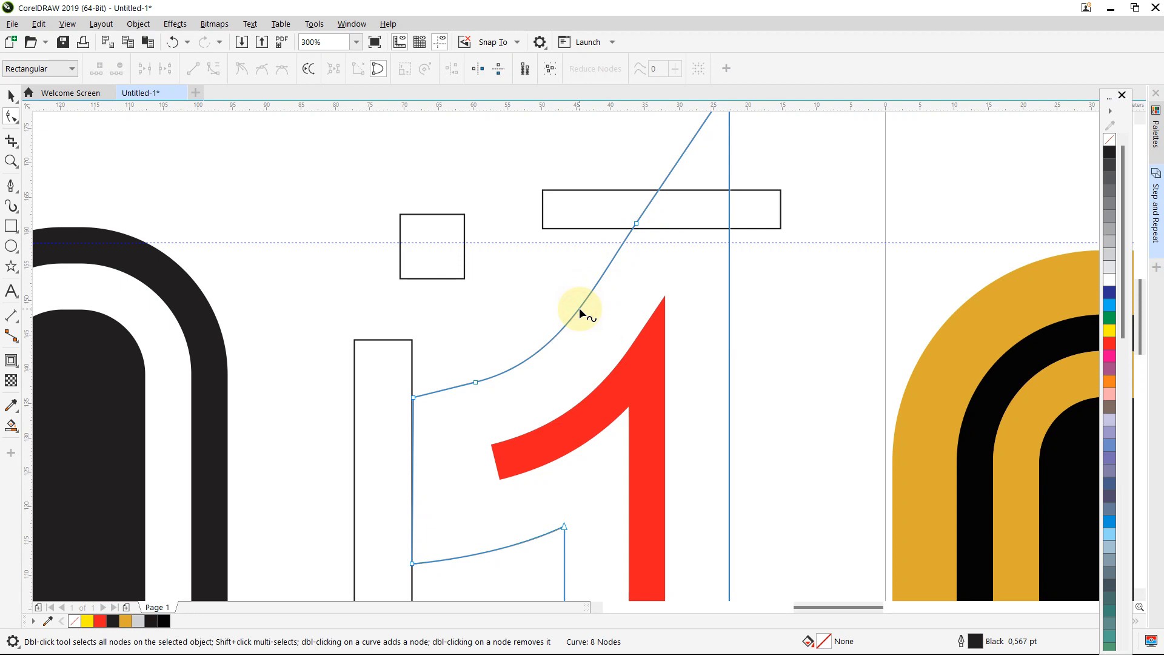
{"action": "double_click", "coordinate": [476, 381]}
Adjust the curve handles between the flag's upper-left corner and the new diagonal node to form one smooth curve
{"action": "left_click", "coordinate": [414, 397]}
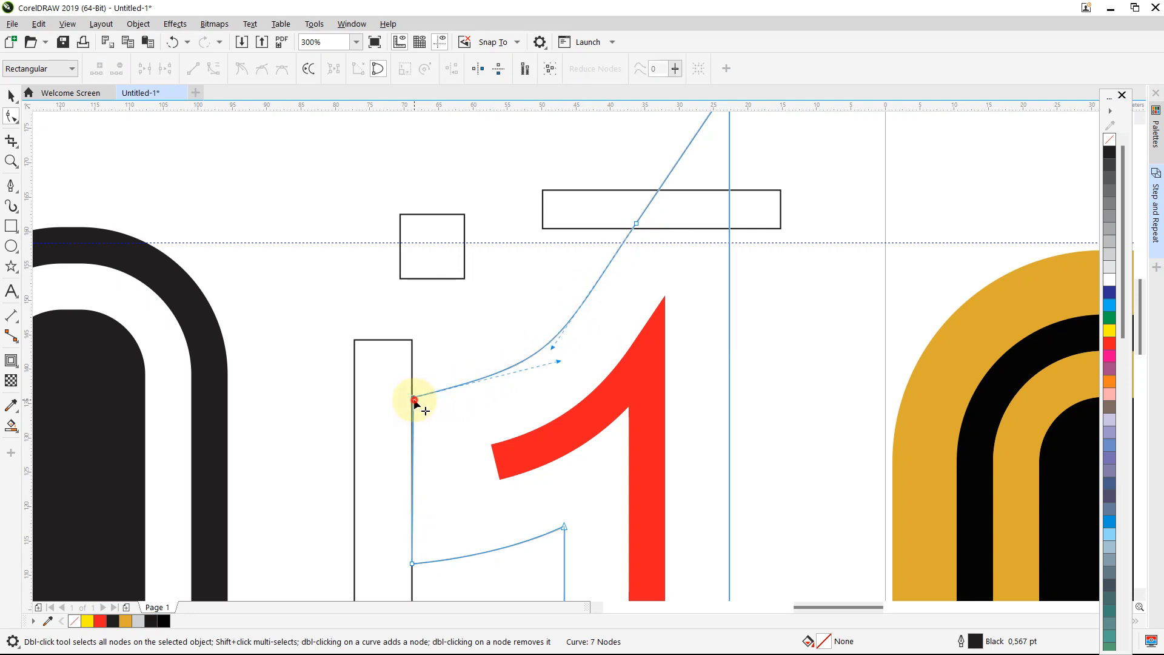
{"action": "mouse_move", "coordinate": [559, 362]}
{"action": "left_mouse_down"}
{"action": "mouse_move", "coordinate": [543, 369]}
{"action": "mouse_move", "coordinate": [564, 344]}
{"action": "left_mouse_up"}
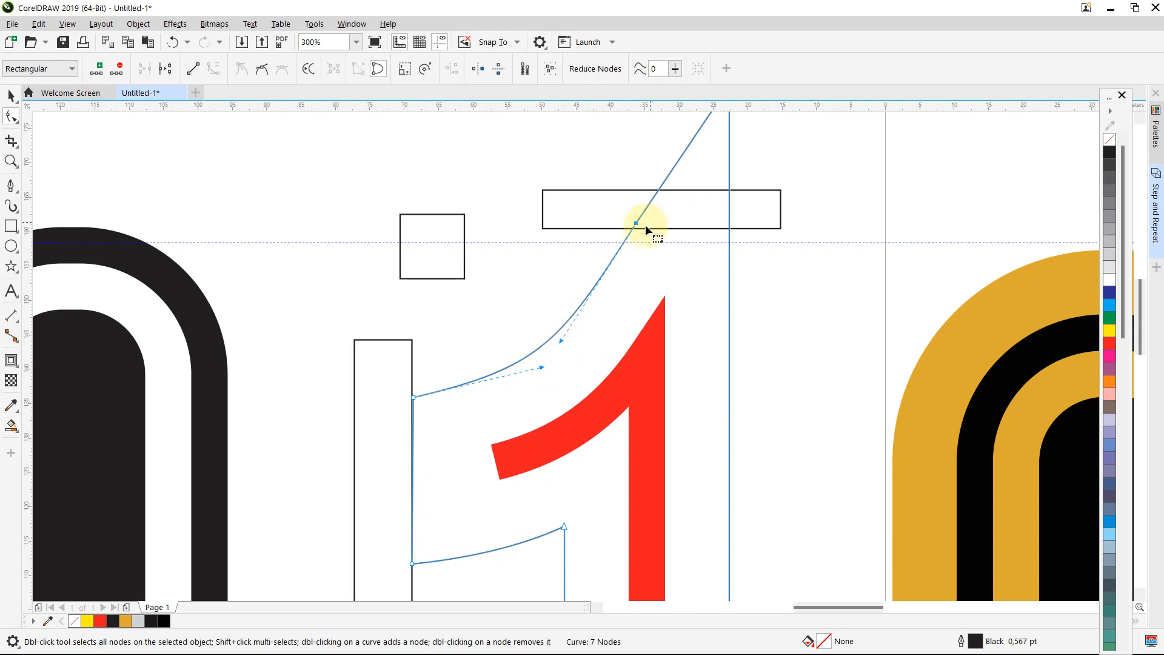
{"action": "left_click_drag", "start_coordinate": [638, 222], "coordinate": [635, 222]}
{"action": "left_click_drag", "start_coordinate": [559, 338], "coordinate": [563, 336]}
Move the vertical guide rectangle so its right edge meets the leftmost corner of the inner red 1
{"action": "scroll", "coordinate": [580, 352], "scroll_direction": "down", "scroll_amount": 1}
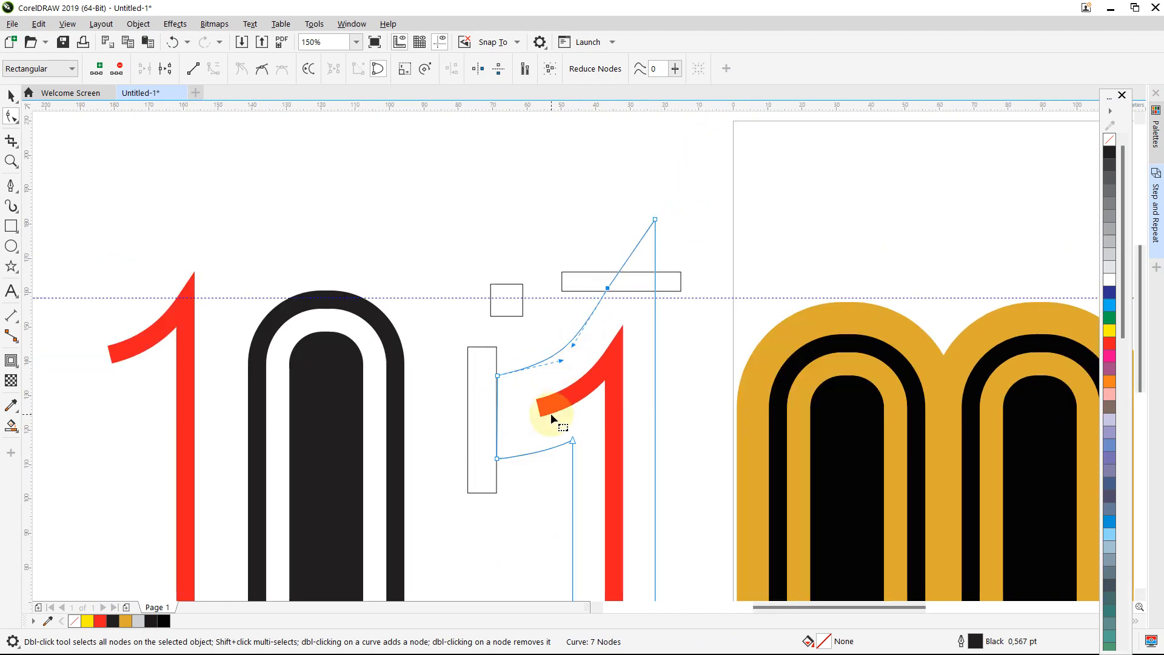
{"action": "scroll", "coordinate": [551, 416], "scroll_direction": "up", "scroll_amount": 2}
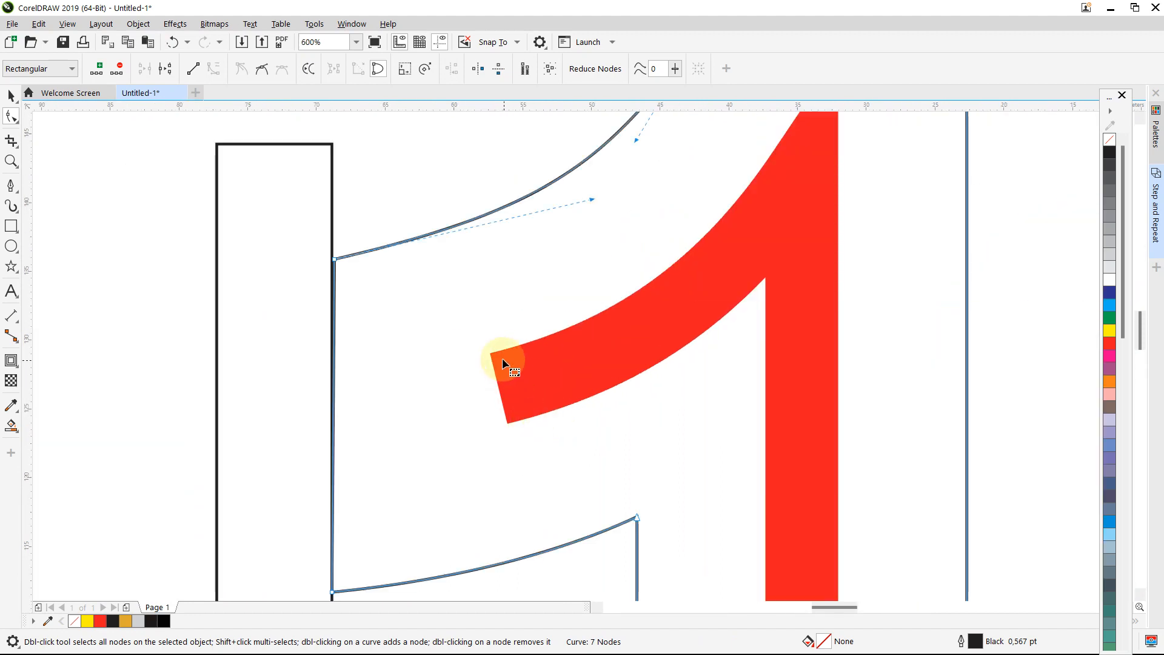
{"action": "left_click", "coordinate": [11, 96]}
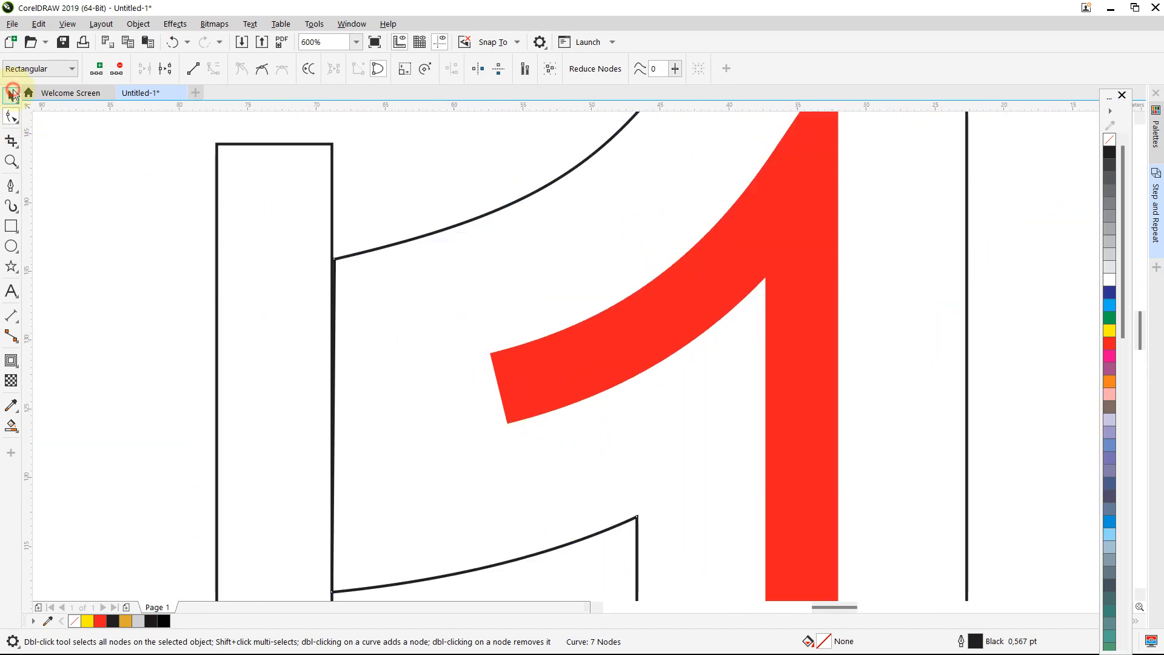
{"action": "left_click", "coordinate": [253, 263]}
{"action": "left_click_drag", "start_coordinate": [253, 264], "coordinate": [410, 303]}
Move the lower end node of the inner red 1's flag onto the guide rectangle's right edge so the flag's end becomes upright
{"action": "left_click", "coordinate": [549, 396]}
{"action": "key", "text": "F10"}
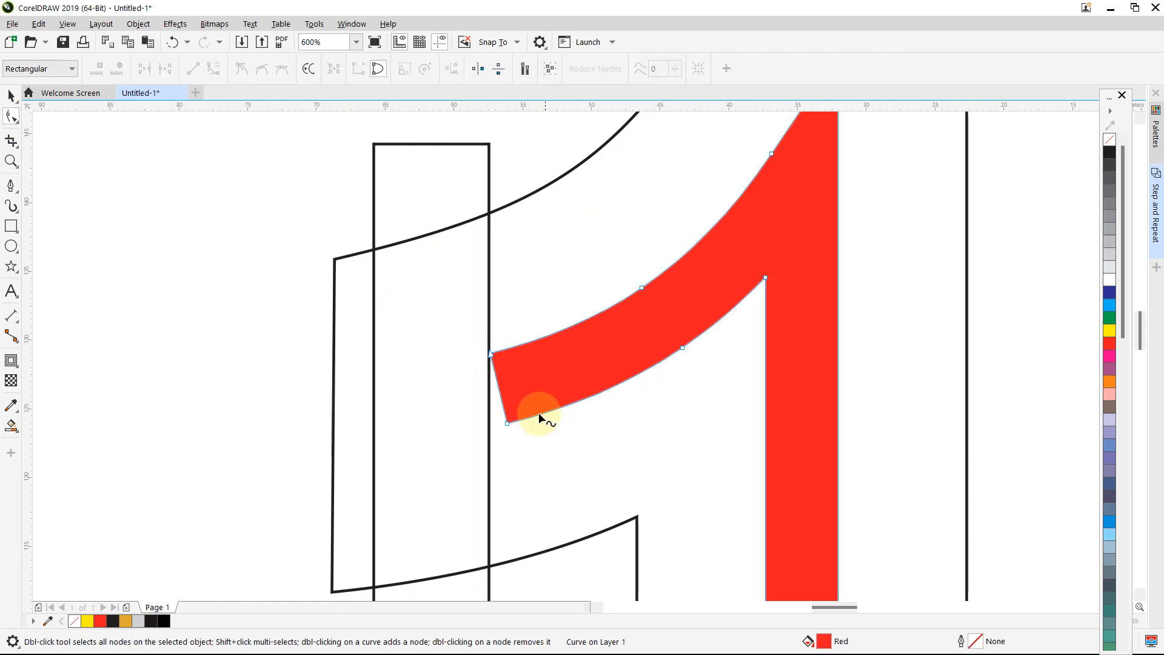
{"action": "left_click", "coordinate": [507, 424]}
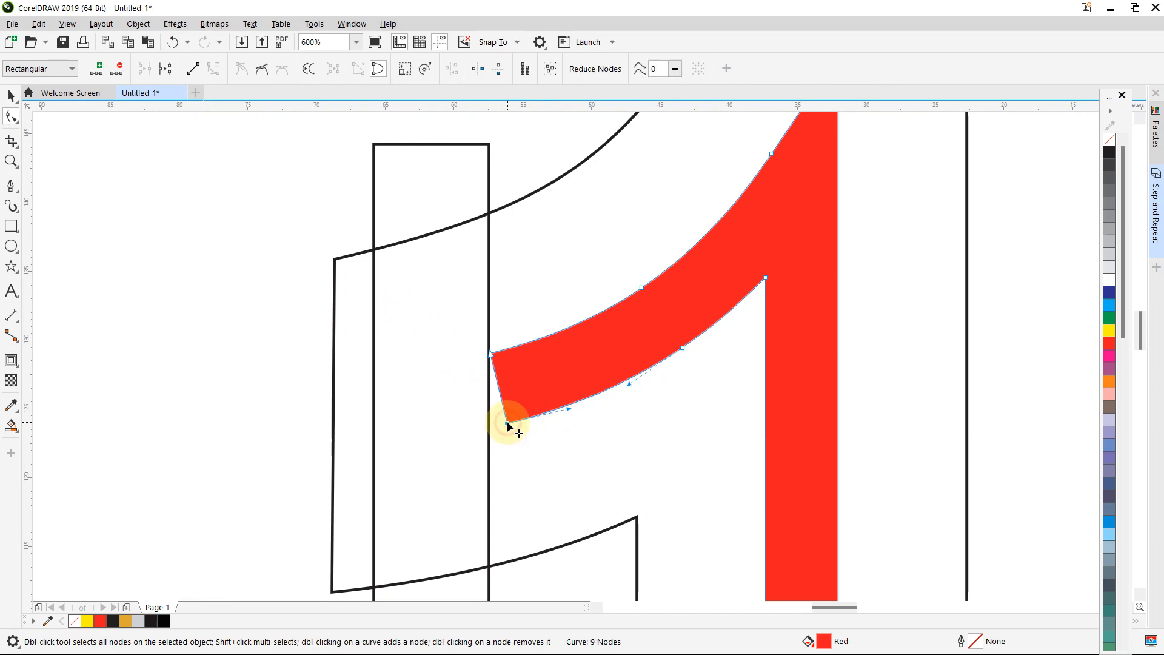
{"action": "left_click_drag", "start_coordinate": [507, 424], "coordinate": [557, 417]}
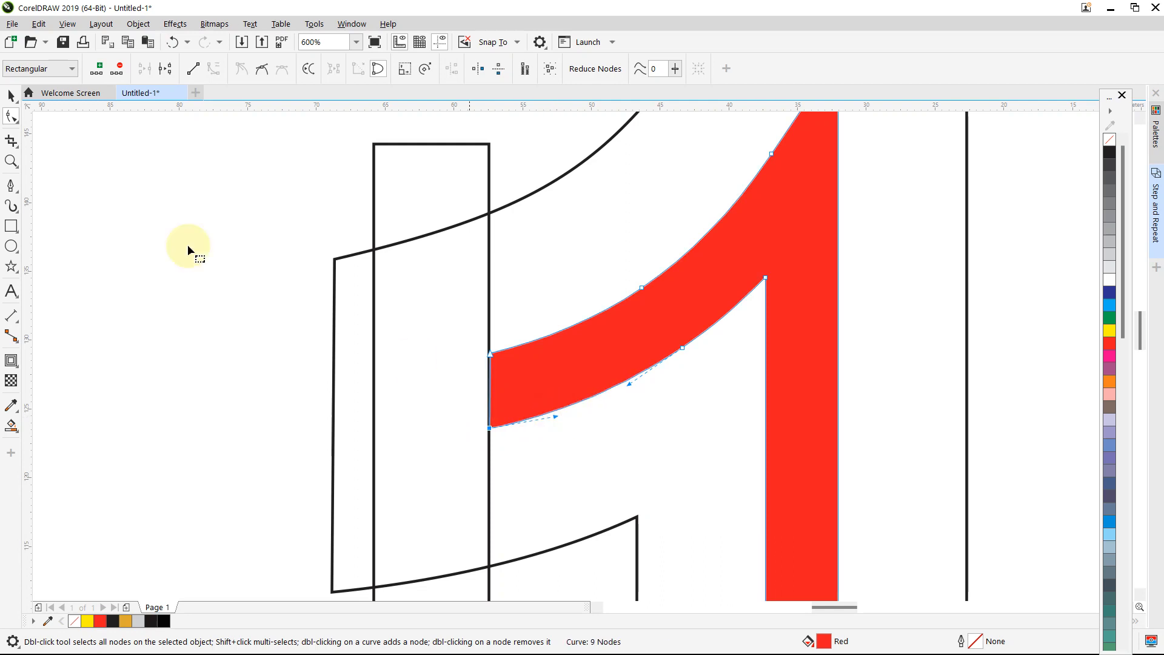
Delete the vertical guide rectangle beside the inner red 1's flag
{"action": "left_click", "coordinate": [11, 96]}
{"action": "left_click", "coordinate": [374, 166]}
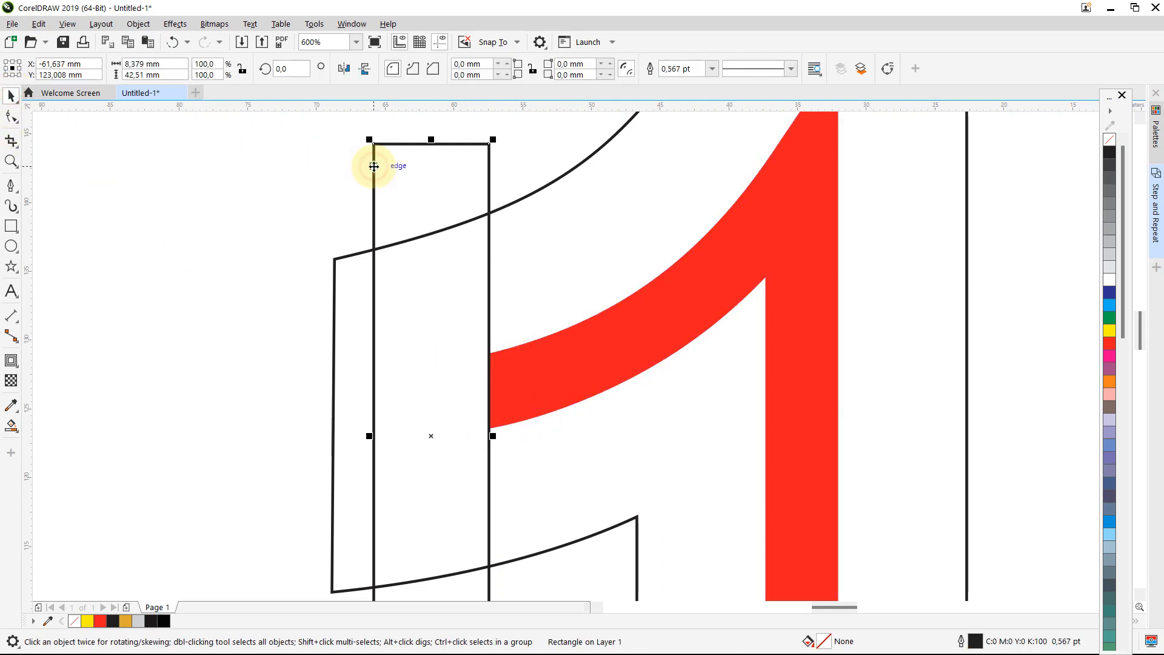
{"action": "key", "text": "Delete"}
Fill the 1's outer contour with the gold R222 G170 B48 (#DEAA30) and remove its outline
{"action": "scroll", "coordinate": [373, 167], "scroll_direction": "down", "scroll_amount": 2}
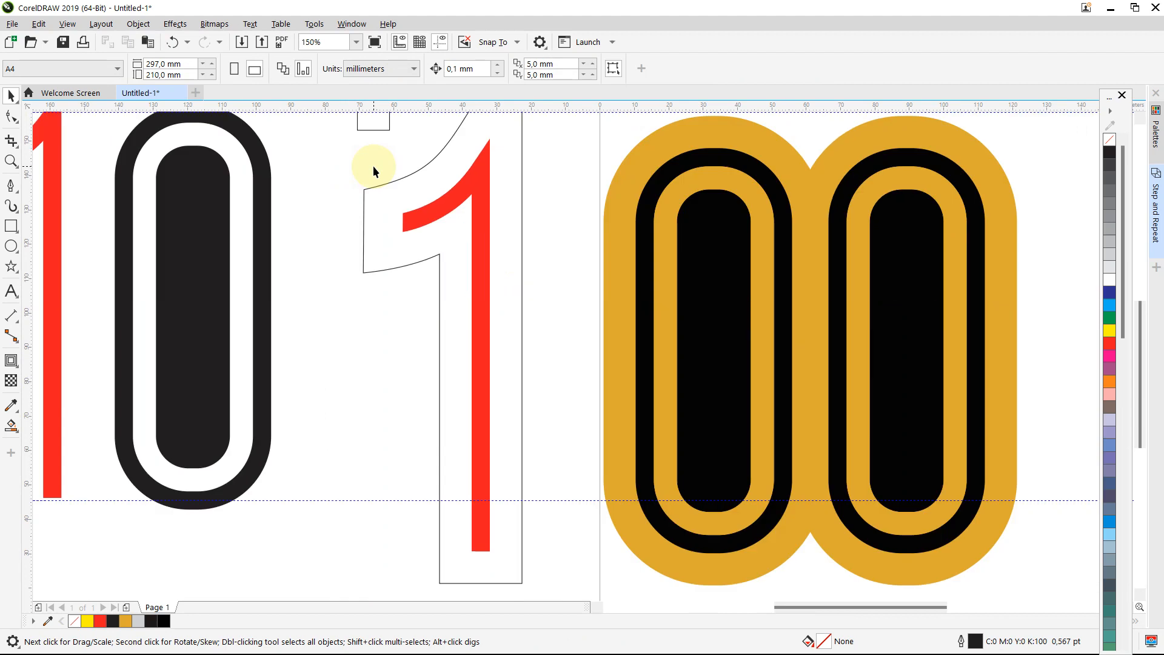
{"action": "scroll", "coordinate": [476, 273], "scroll_direction": "down", "scroll_amount": 1}
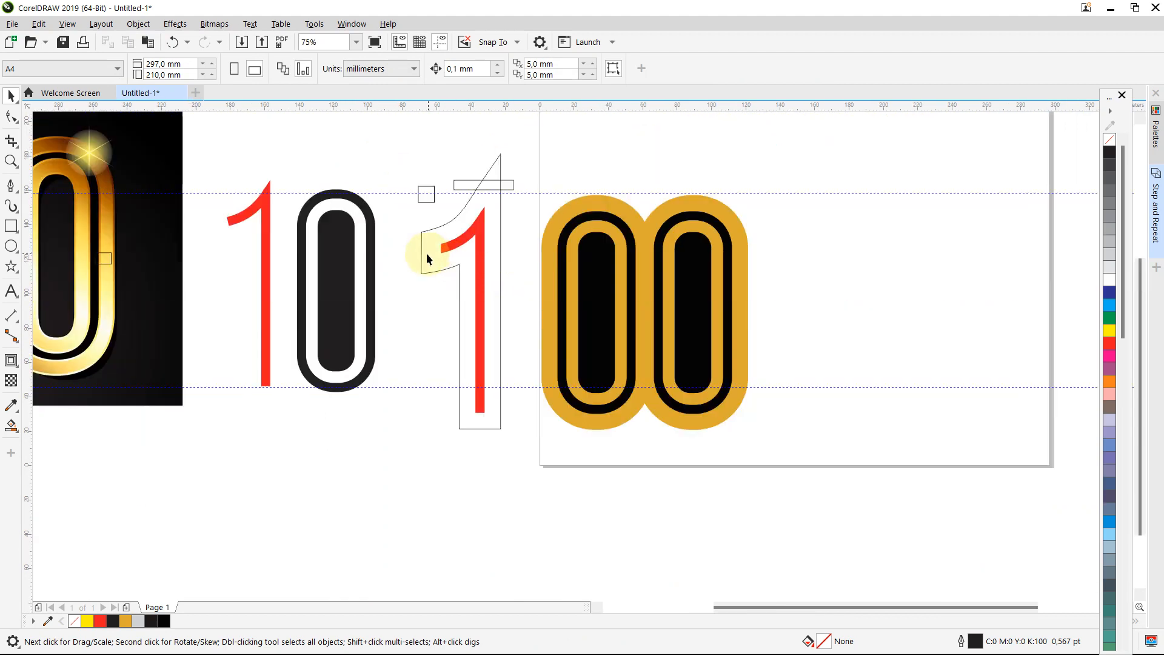
{"action": "left_click", "coordinate": [427, 258]}
{"action": "left_click", "coordinate": [126, 621]}
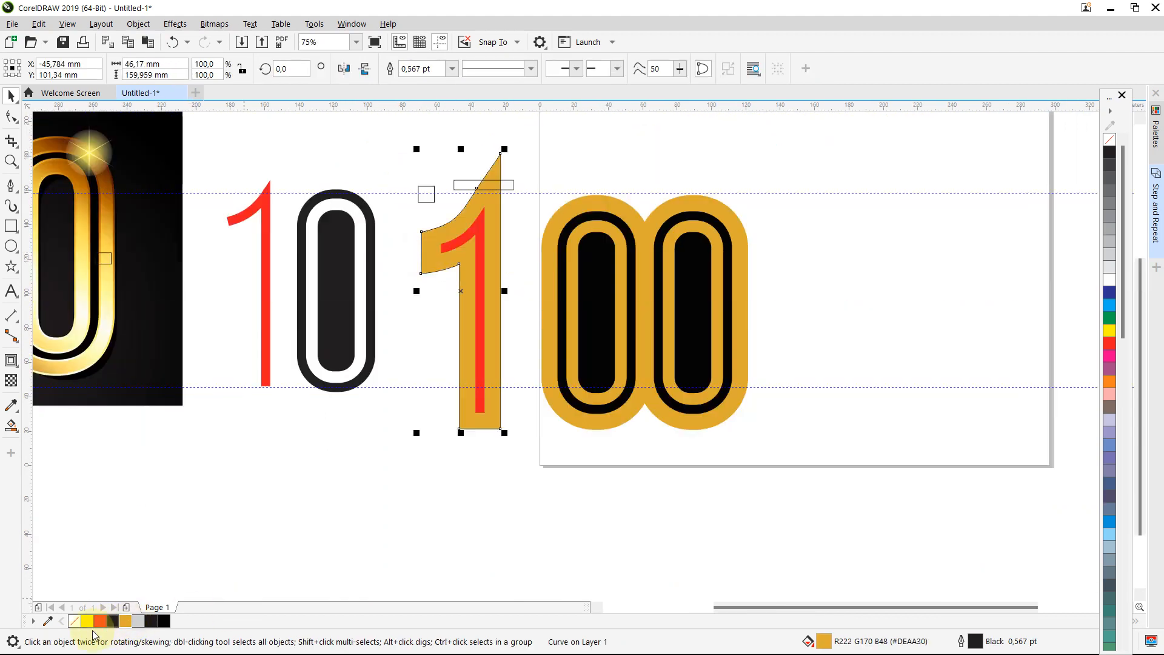
{"action": "right_click", "coordinate": [74, 621]}
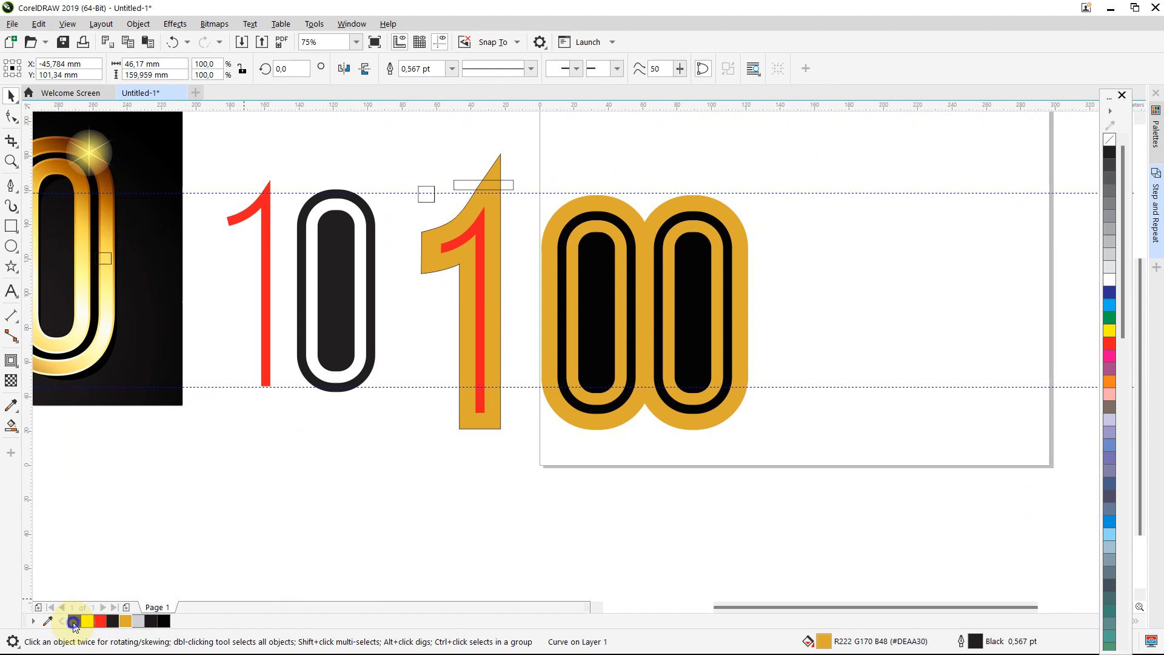
{"action": "left_click", "coordinate": [379, 176]}
Stretch the horizontal guide rectangle upward to about 26.3 mm high over the 1's pointed tip, fill it with 20% Black and remove its outline
{"action": "left_click", "coordinate": [456, 180]}
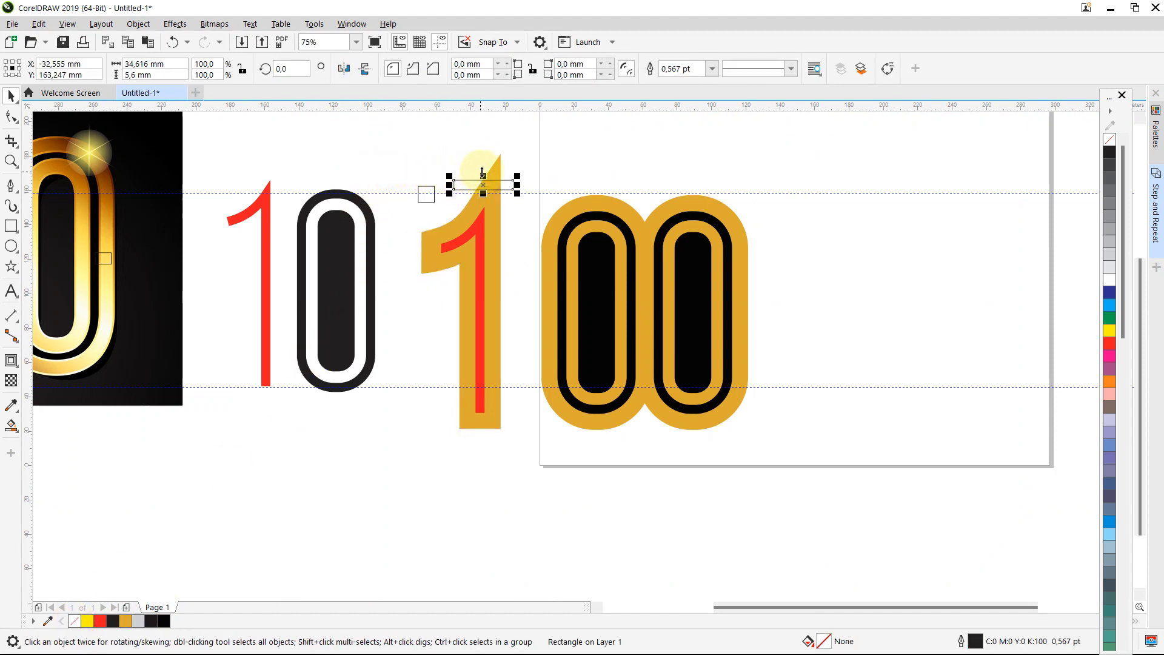
{"action": "left_click_drag", "start_coordinate": [483, 176], "coordinate": [500, 133]}
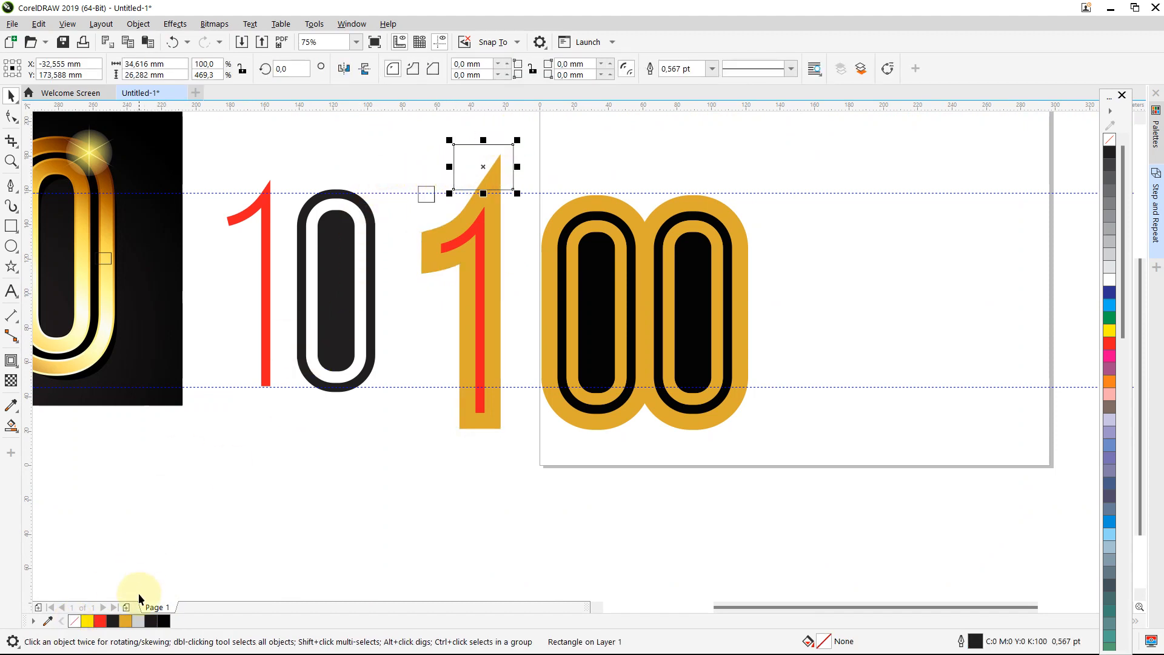
{"action": "left_click", "coordinate": [139, 621]}
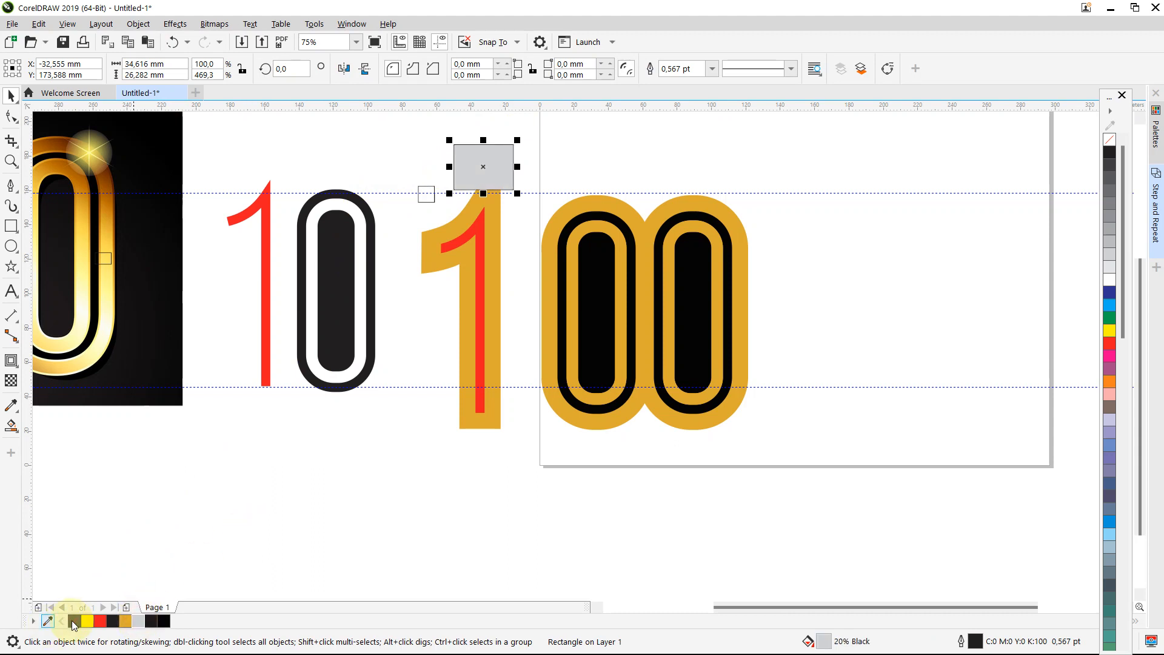
{"action": "right_click", "coordinate": [73, 621]}
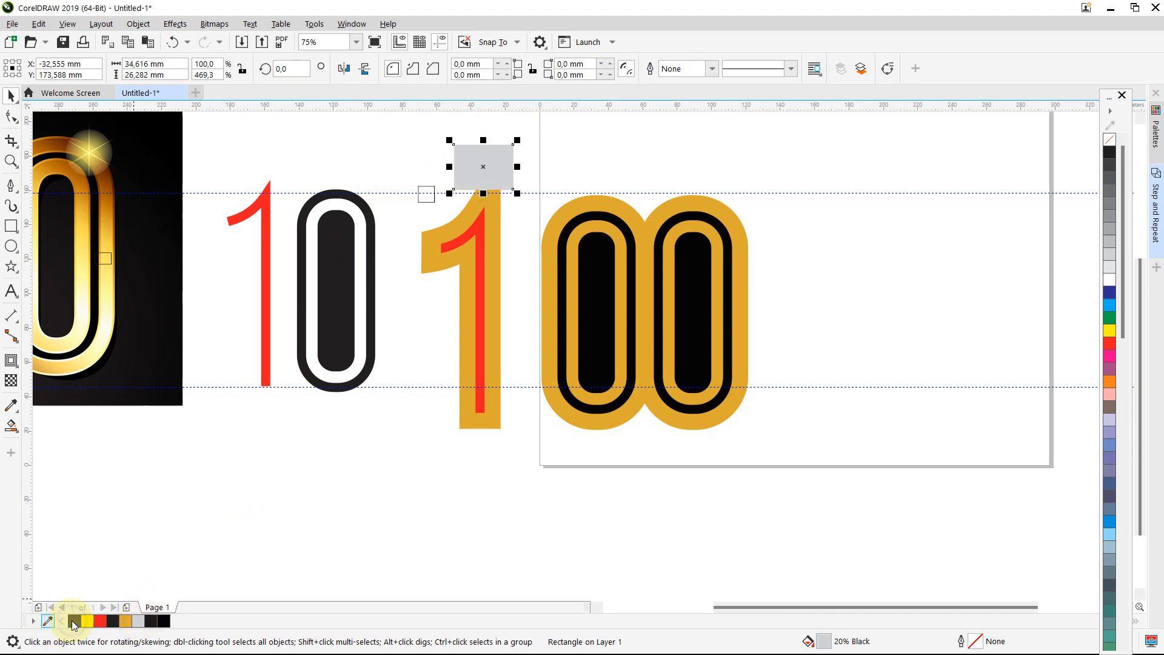
{"action": "left_click", "coordinate": [562, 176]}
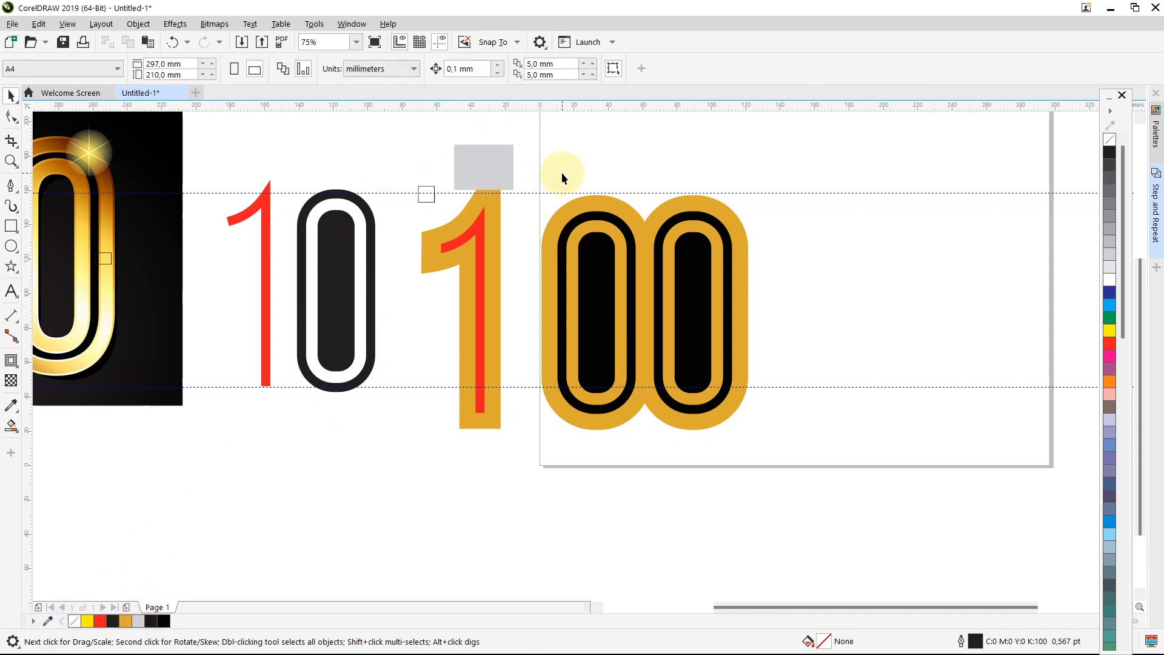
Cut the pointed tip off the gold 1 with the grey rectangle using Back Minus Front
{"action": "left_click", "coordinate": [427, 261]}
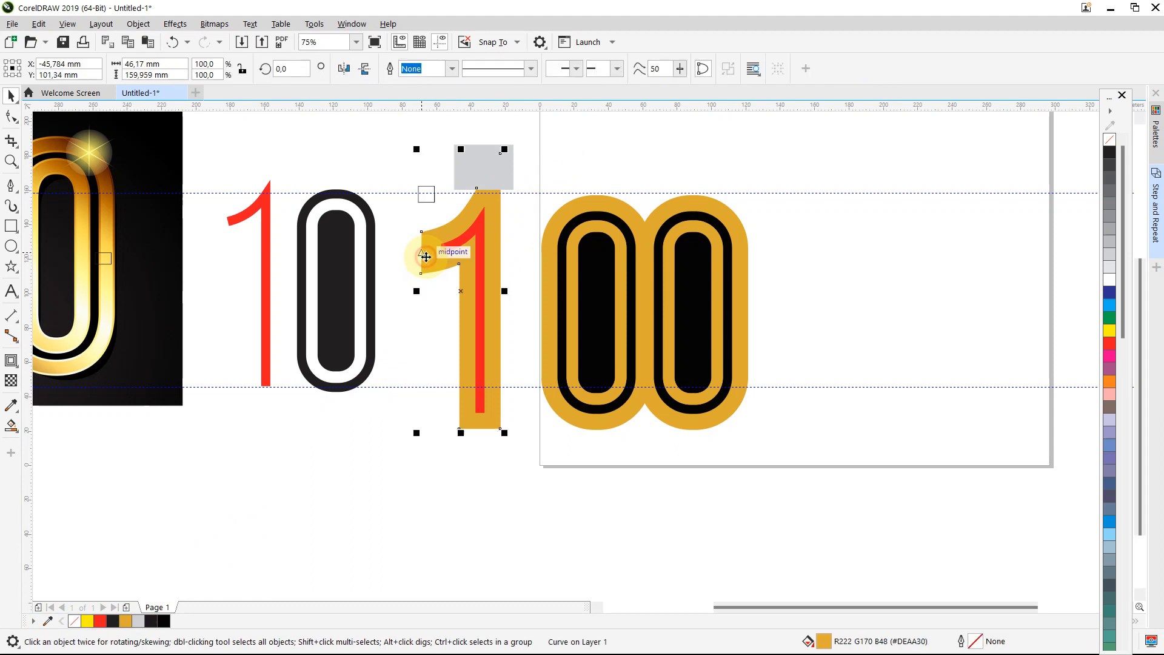
{"action": "left_click", "coordinate": [482, 179], "text": "shift"}
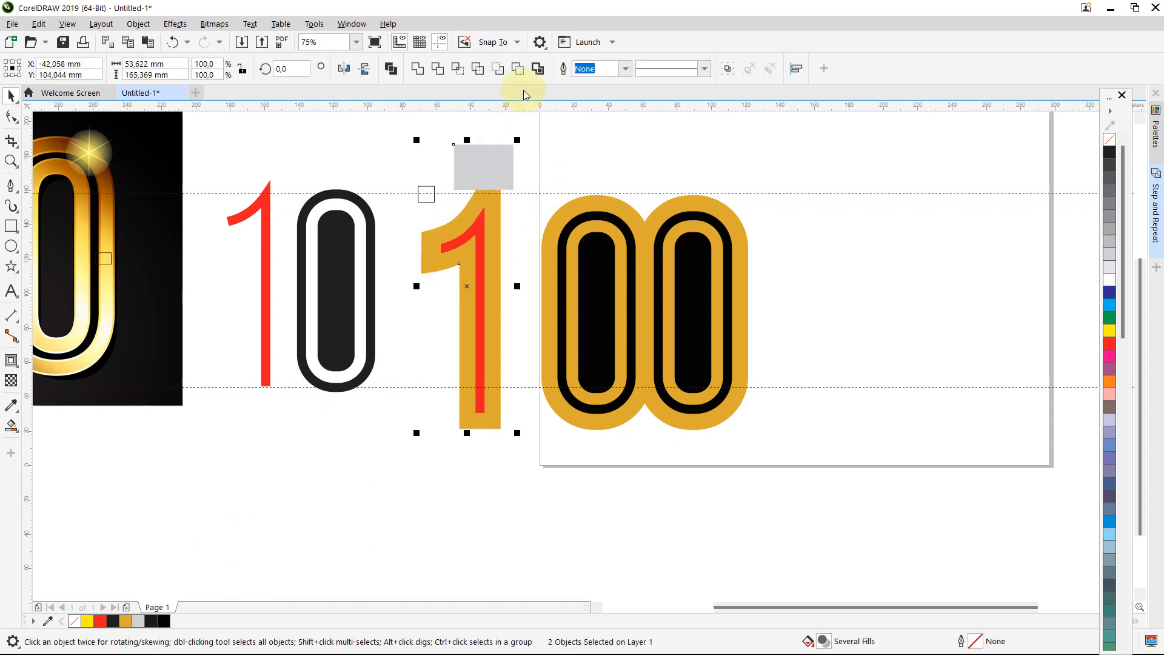
{"action": "left_click", "coordinate": [518, 68]}
{"action": "left_click", "coordinate": [511, 126]}
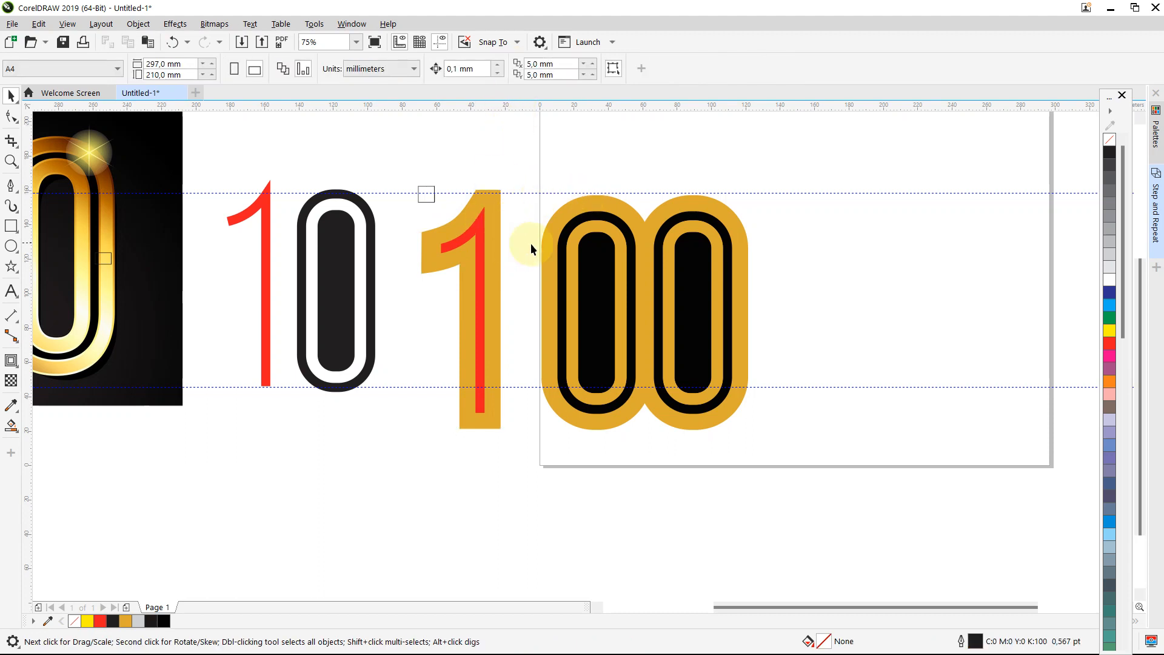
Move the small measuring square away from the gold 1 to the empty area above its flag
{"action": "scroll", "coordinate": [508, 292], "scroll_direction": "down", "scroll_amount": 1}
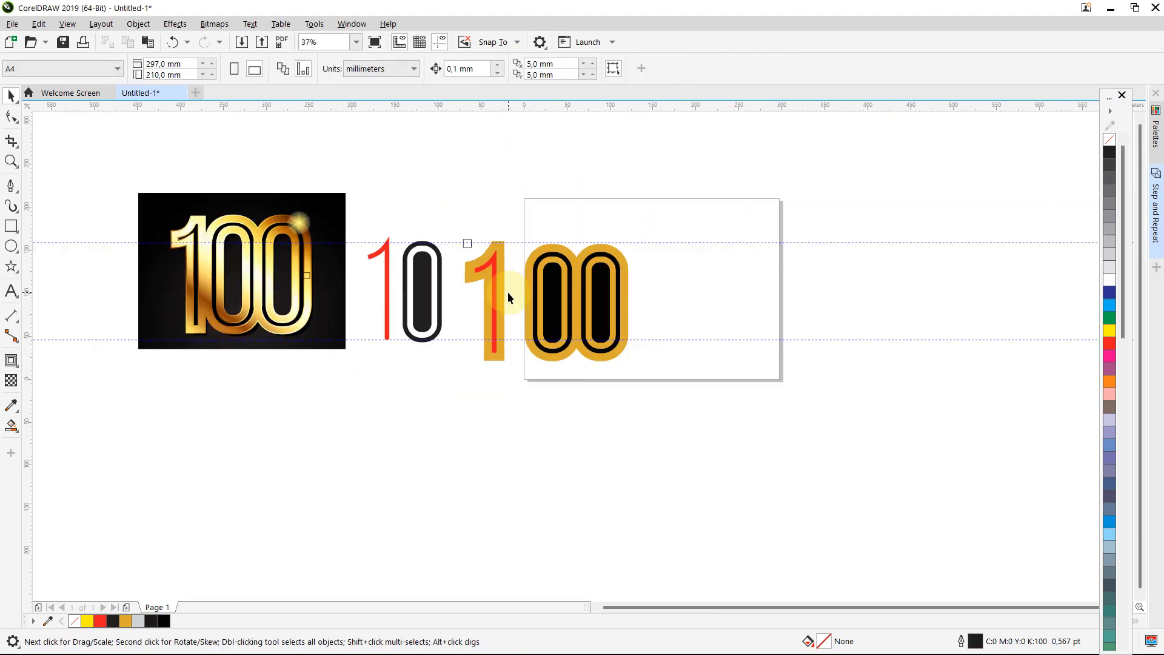
{"action": "scroll", "coordinate": [488, 295], "scroll_direction": "up", "scroll_amount": 2}
{"action": "left_click", "coordinate": [488, 295]}
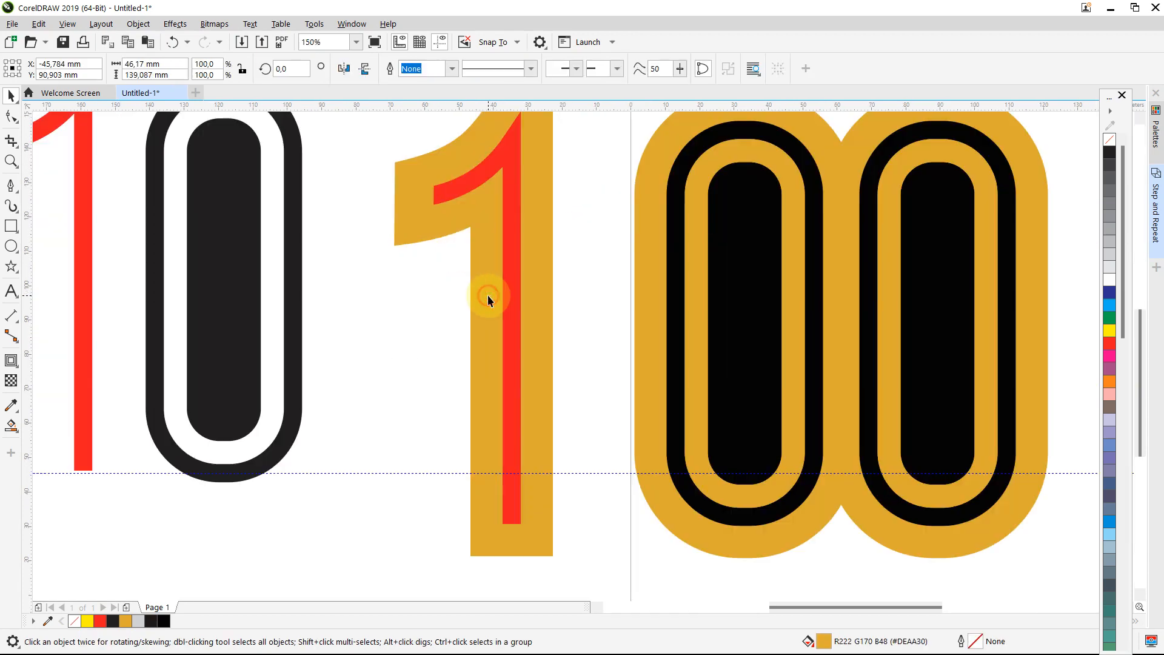
{"action": "scroll", "coordinate": [488, 296], "scroll_direction": "up", "scroll_amount": 1}
{"action": "scroll", "coordinate": [489, 295], "scroll_direction": "down", "scroll_amount": 2}
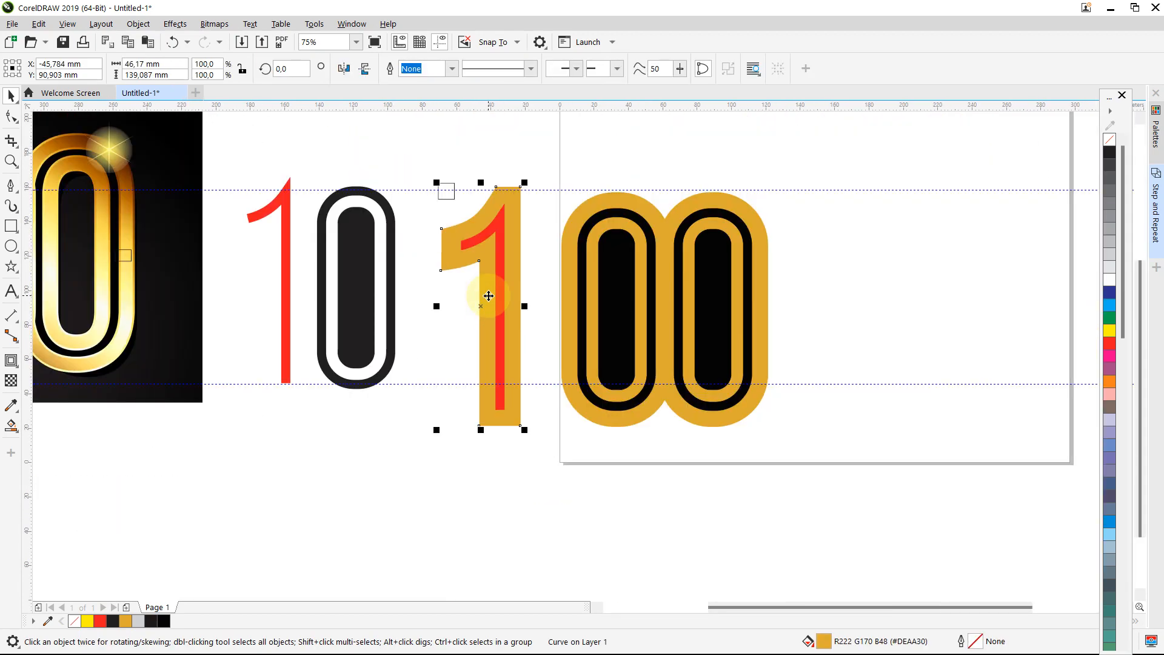
{"action": "left_click", "coordinate": [448, 193]}
{"action": "left_click_drag", "start_coordinate": [449, 195], "coordinate": [533, 332]}
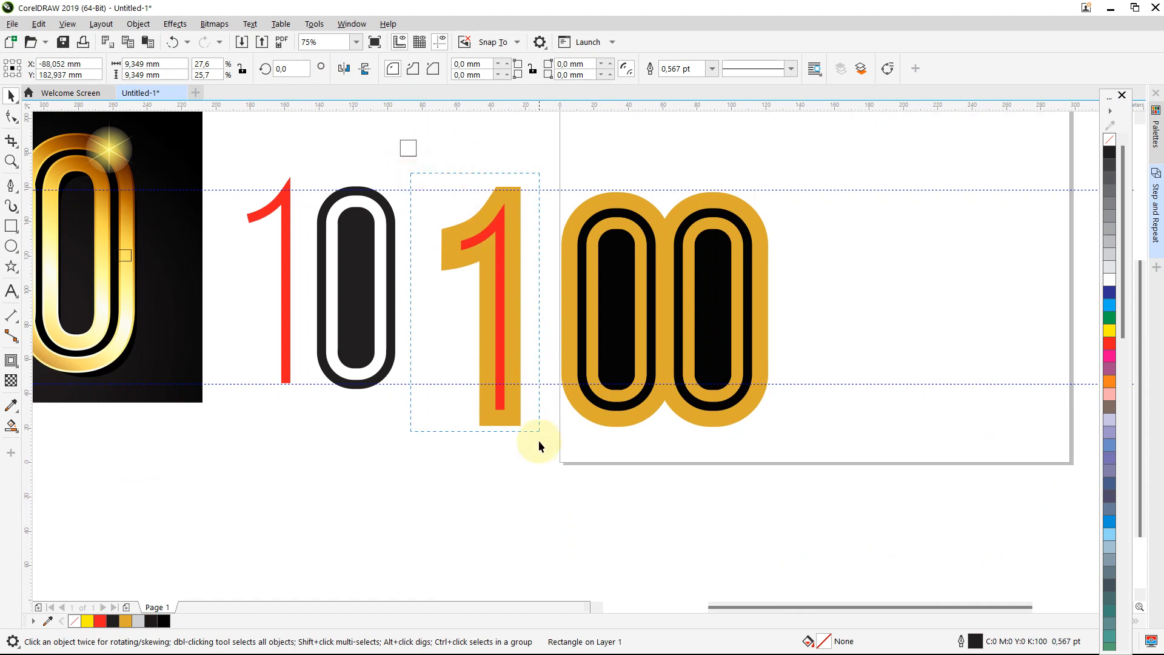
Move the gold 1 together with its inner red 1 closer to the first gold zero
{"action": "left_click_drag", "start_coordinate": [538, 446], "coordinate": [539, 445]}
{"action": "left_click_drag", "start_coordinate": [501, 292], "coordinate": [530, 298]}
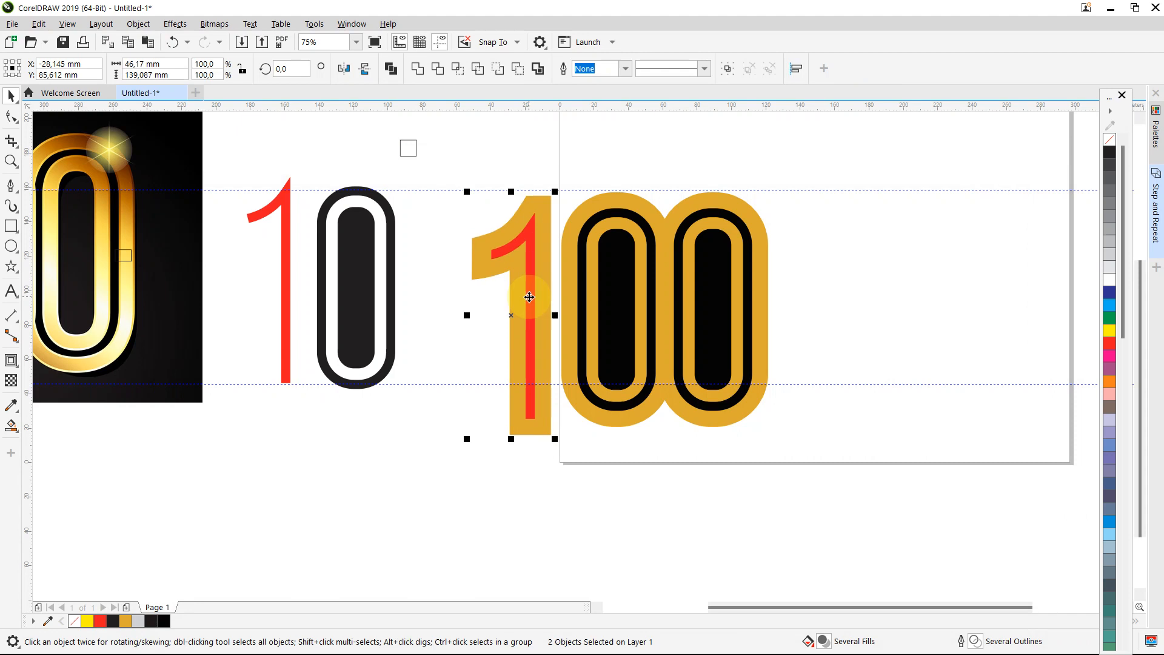
{"action": "left_click", "coordinate": [613, 172]}
Align the horizontal guidelines with the top and bottom edges of the gold zeros, at about 157.2 mm and 20.7 mm
{"action": "scroll", "coordinate": [612, 172], "scroll_direction": "up", "scroll_amount": 2}
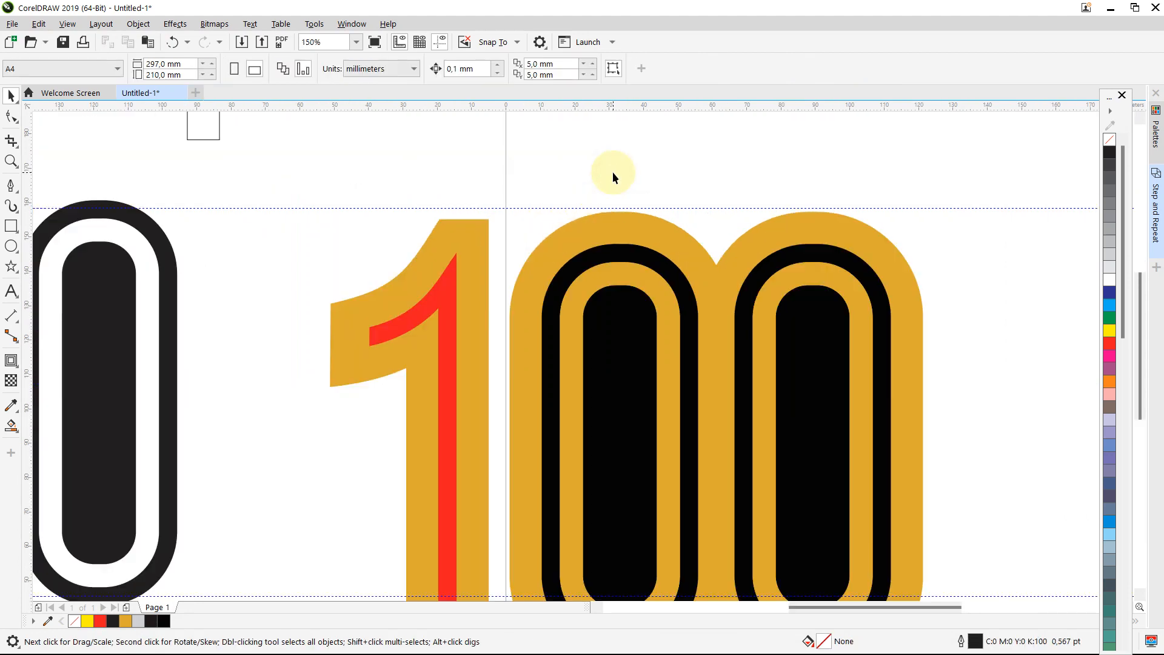
{"action": "left_click", "coordinate": [595, 207]}
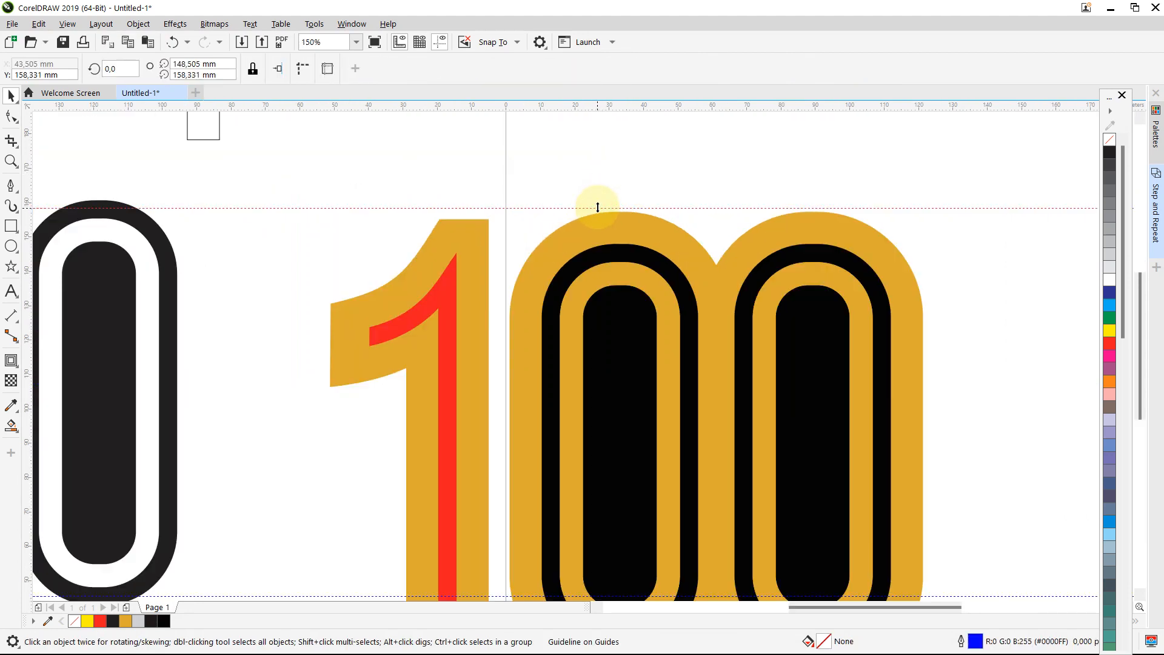
{"action": "scroll", "coordinate": [598, 209], "scroll_direction": "down", "scroll_amount": 2}
{"action": "left_click", "coordinate": [610, 175]}
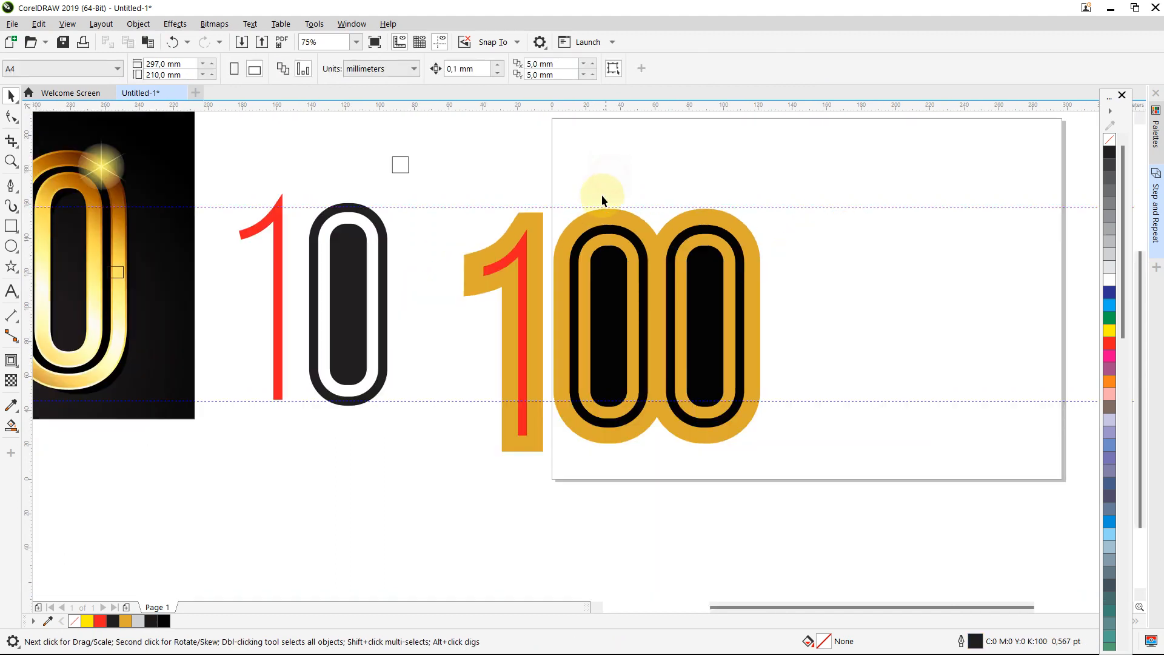
{"action": "scroll", "coordinate": [602, 208], "scroll_direction": "up", "scroll_amount": 4}
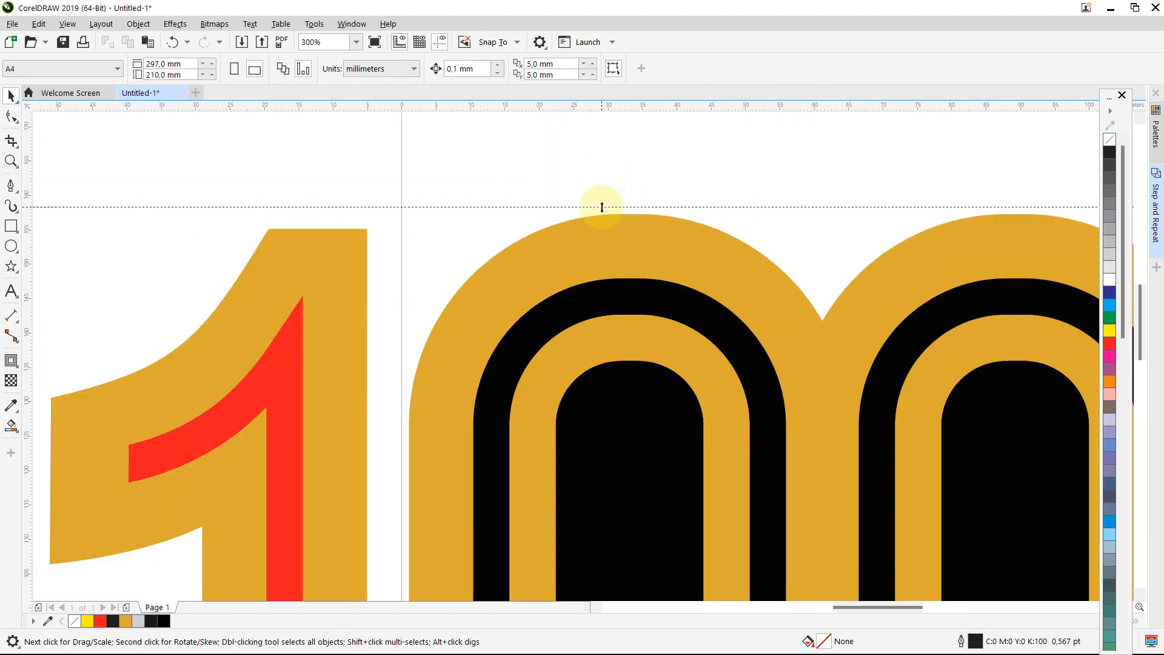
{"action": "left_click_drag", "start_coordinate": [601, 207], "coordinate": [602, 212]}
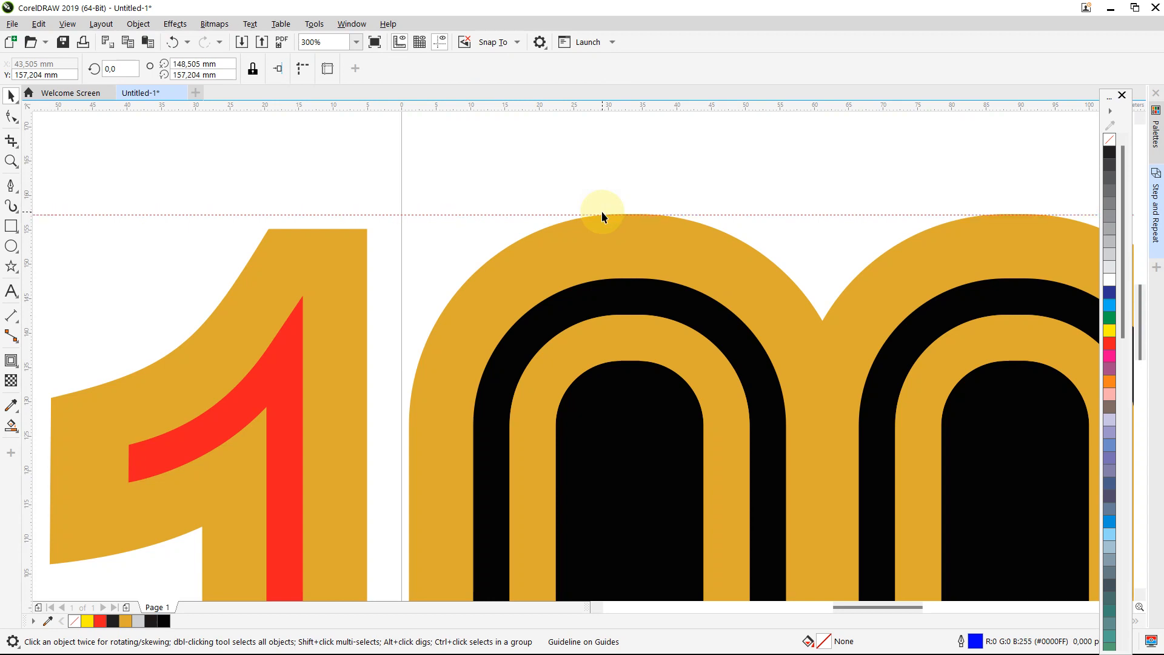
{"action": "scroll", "coordinate": [601, 211], "scroll_direction": "down", "scroll_amount": 4}
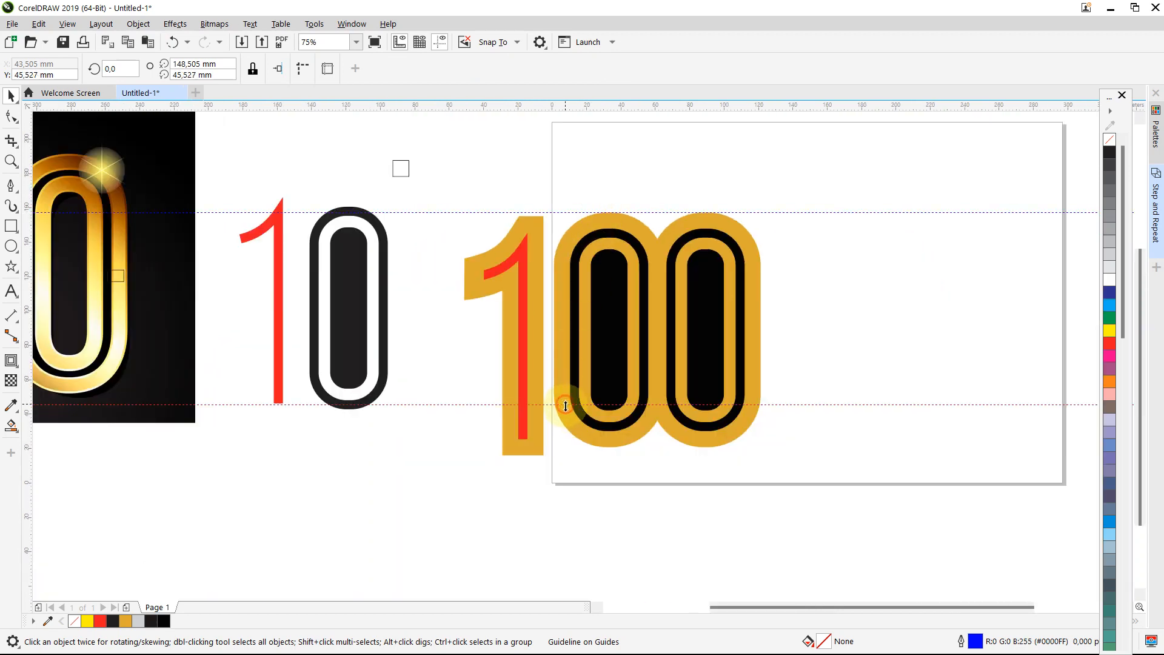
{"action": "left_click_drag", "start_coordinate": [566, 405], "coordinate": [585, 447]}
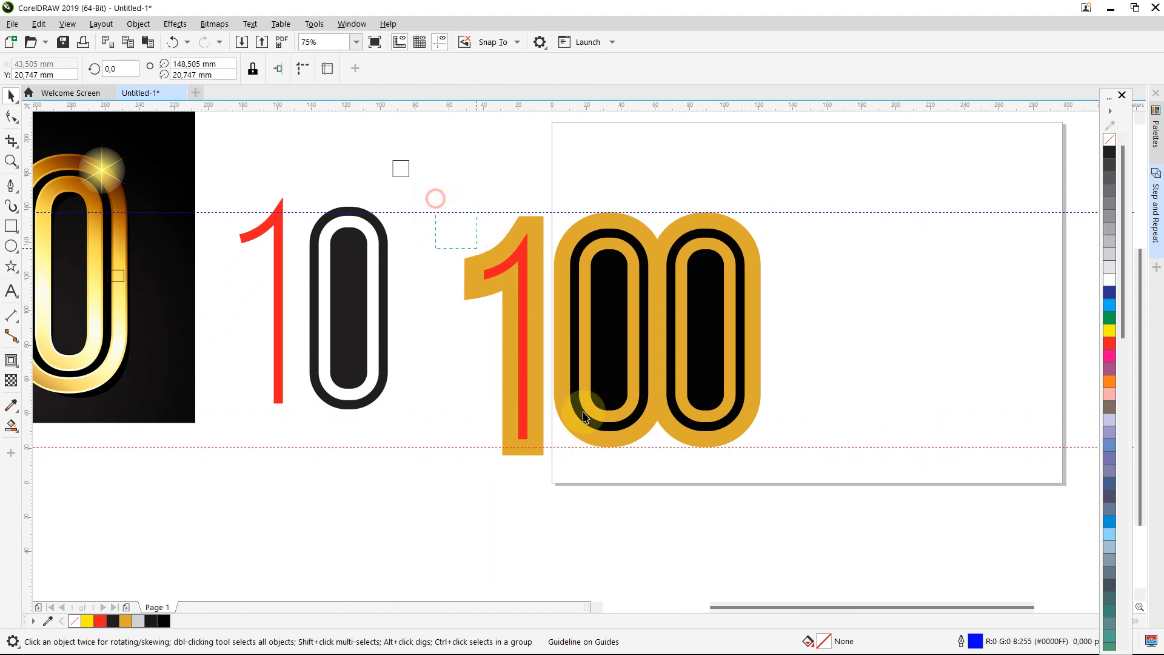
Nudge the gold and red 1 up together until the gold base sits on the lower guideline
{"action": "left_click_drag", "start_coordinate": [434, 195], "coordinate": [584, 525]}
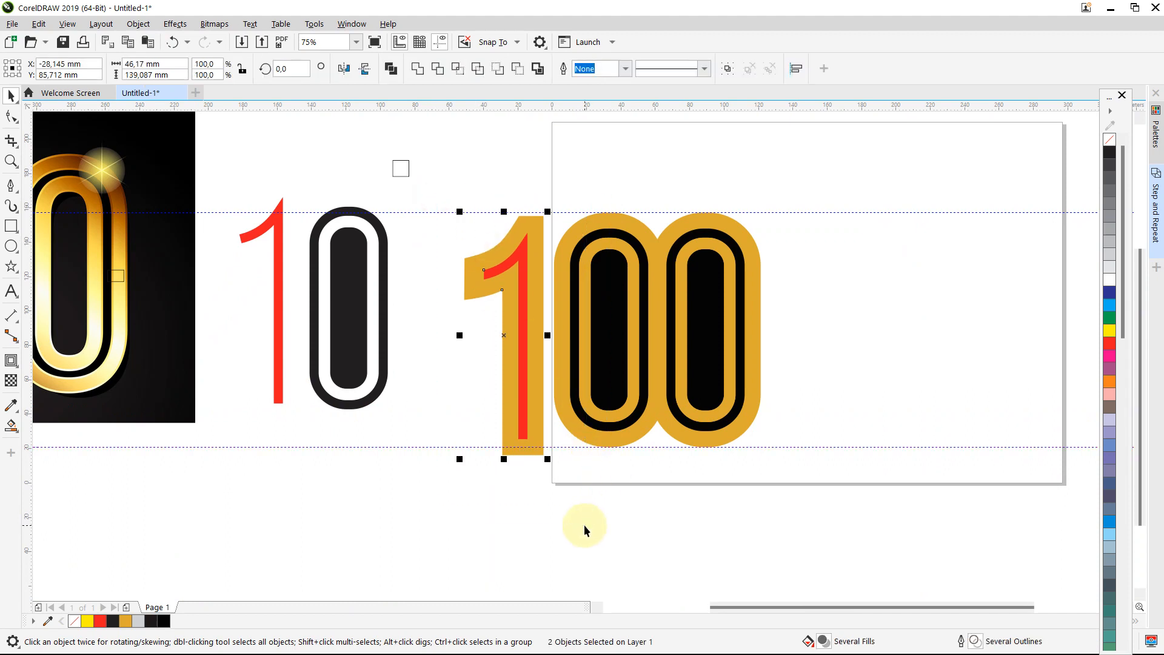
{"action": "key", "text": "Up"}
{"action": "key", "text": "Up"}
{"action": "key", "text": "Up"}
{"action": "key", "text": "Up"}
{"action": "key", "text": "Up"}
{"action": "key", "text": "Up"}
{"action": "key", "text": "Up"}
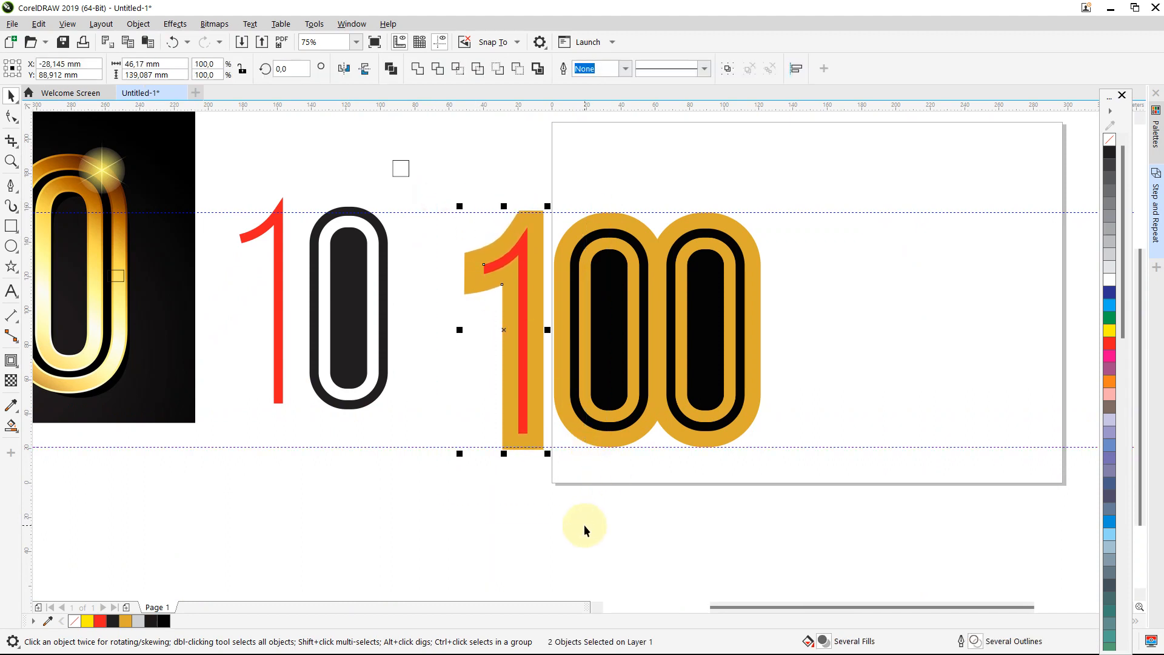
{"action": "key", "text": "Up"}
{"action": "key", "text": "Up"}
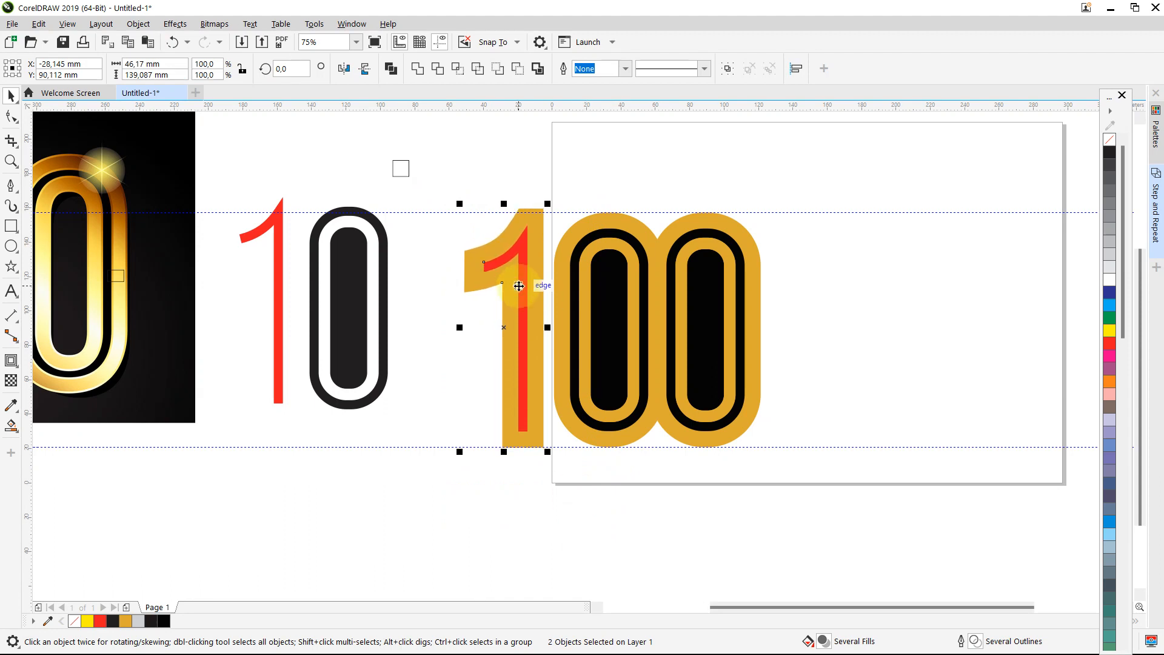
{"action": "scroll", "coordinate": [519, 286], "scroll_direction": "up", "scroll_amount": 2}
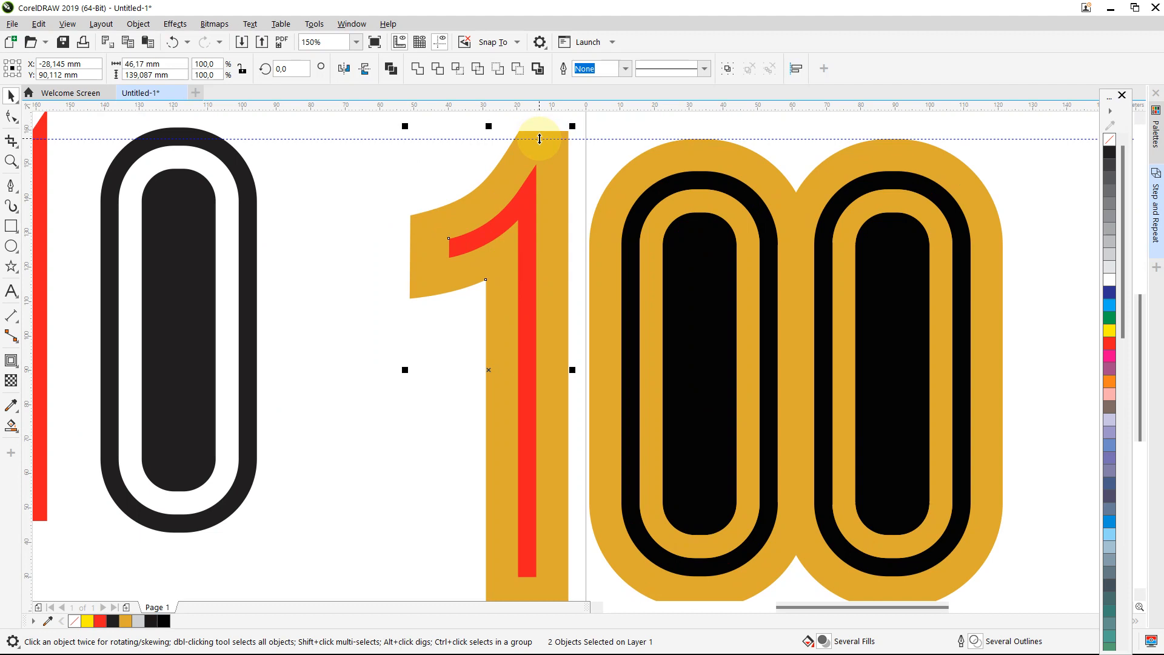
{"action": "scroll", "coordinate": [539, 138], "scroll_direction": "down", "scroll_amount": 2}
Try to scale the whole 1 down proportionally to about 44.9 × 135.1 mm, and undo the scaling
{"action": "left_click_drag", "start_coordinate": [442, 124], "coordinate": [601, 426]}
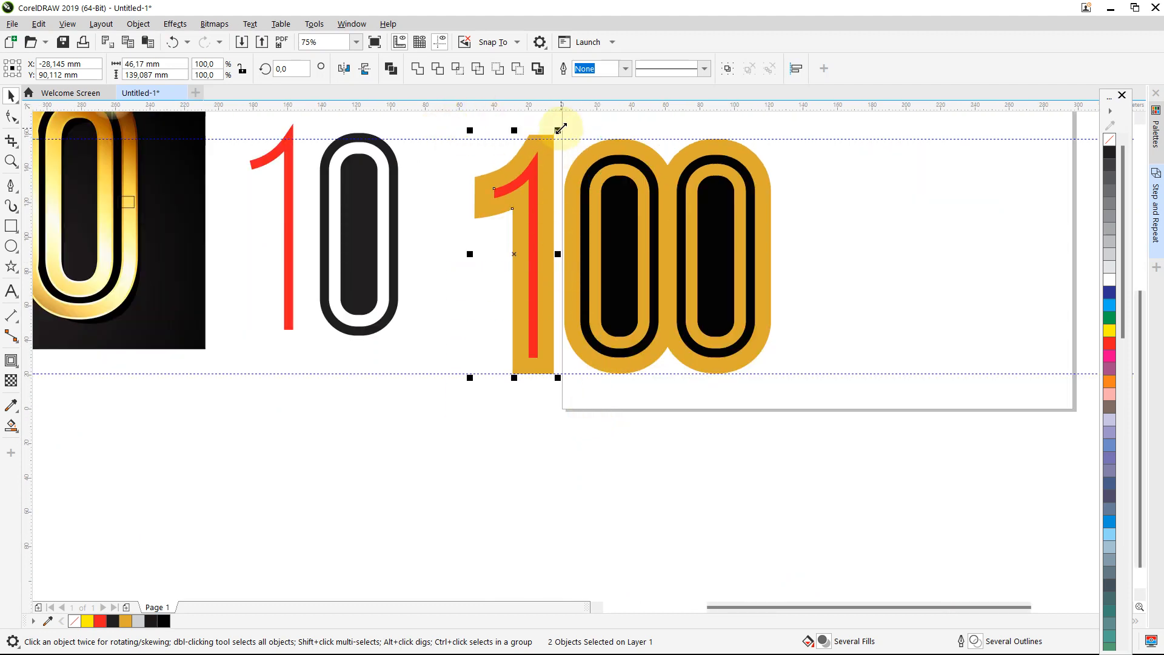
{"action": "left_click_drag", "start_coordinate": [559, 130], "coordinate": [557, 137]}
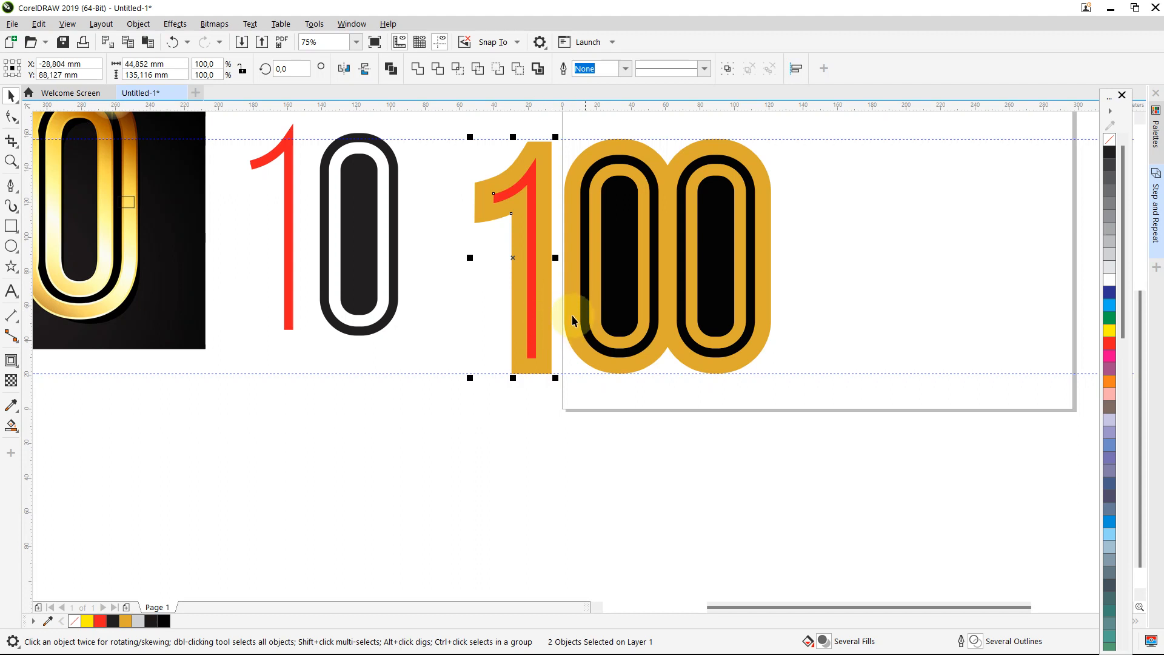
{"action": "key", "text": "ctrl+z"}
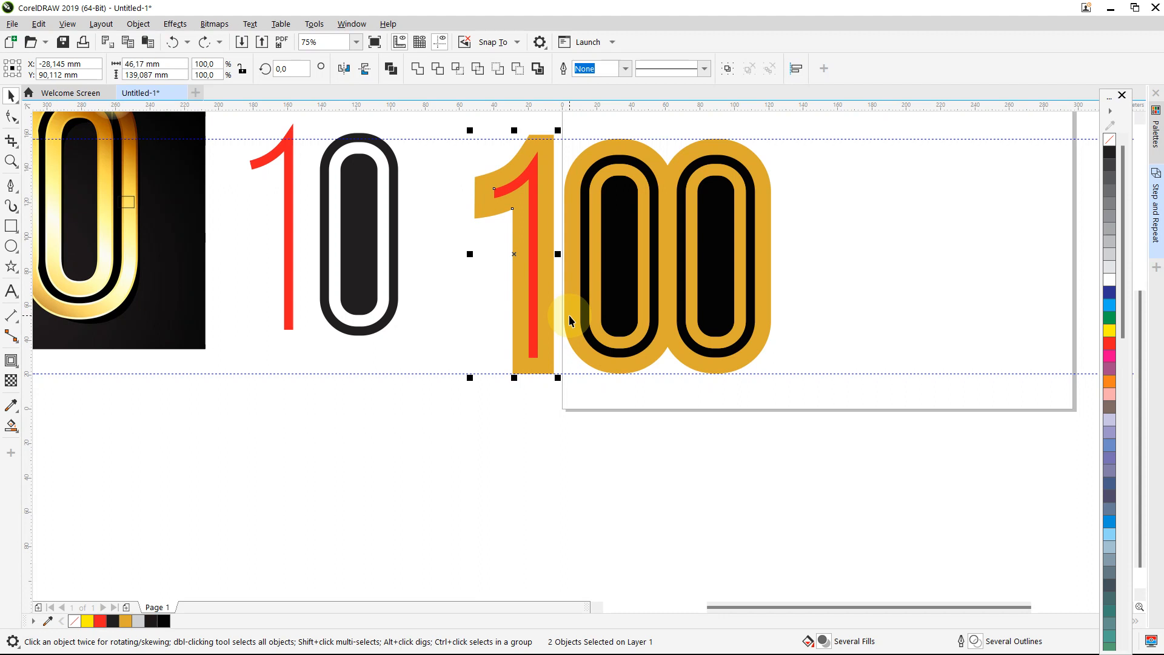
Nudge the gold and red 1 down together until the gold top meets the upper guideline
{"action": "key", "text": "Down"}
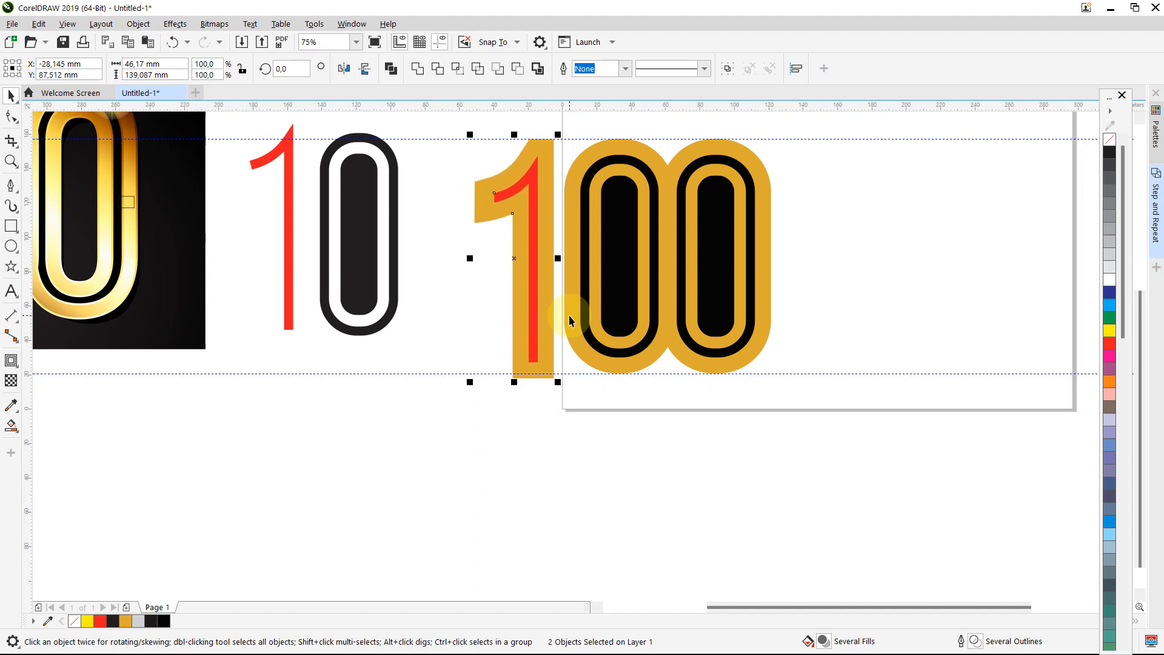
{"action": "scroll", "coordinate": [569, 315], "scroll_direction": "up", "scroll_amount": 4}
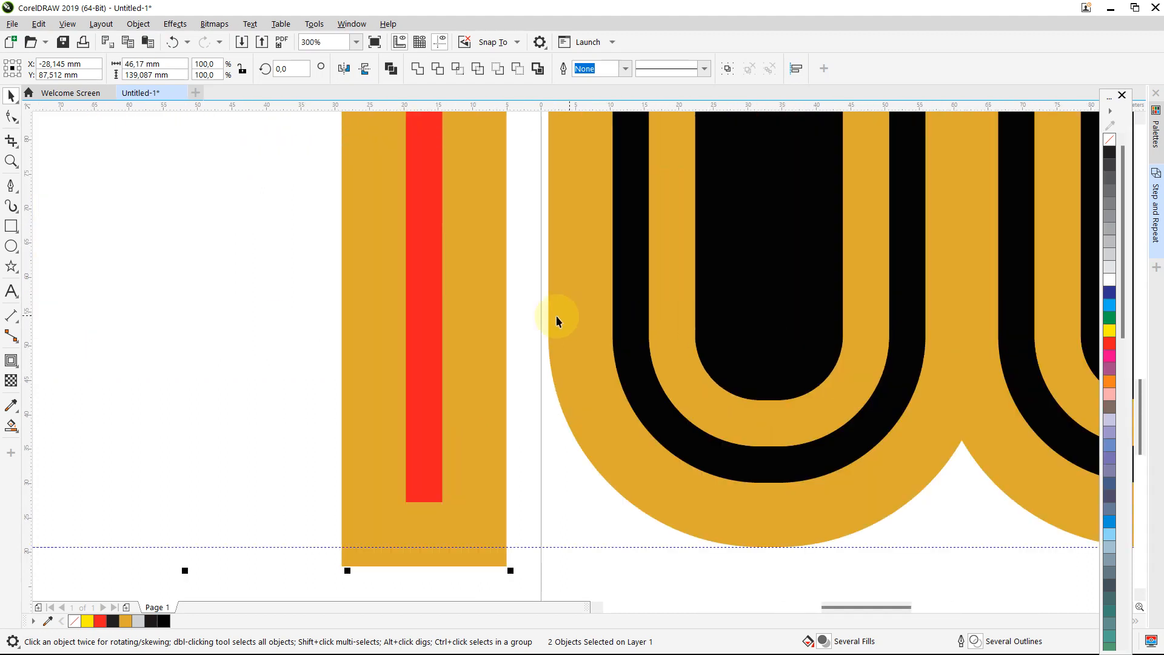
{"action": "scroll", "coordinate": [379, 321], "scroll_direction": "down", "scroll_amount": 6}
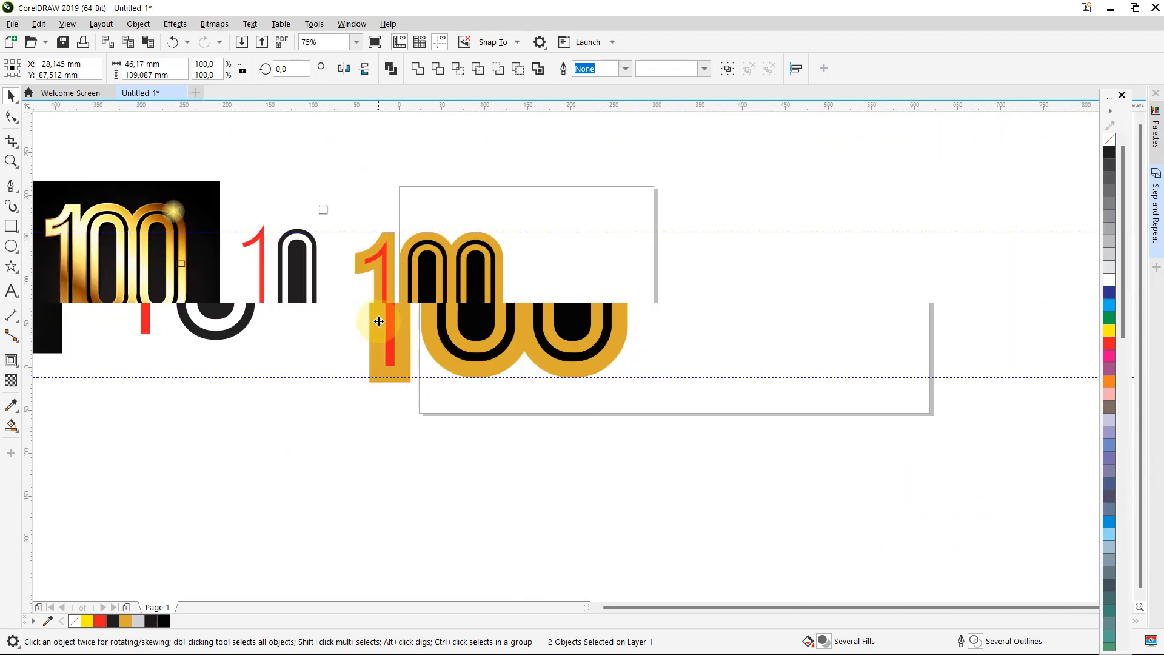
Place the small square on the lower guideline inside the 1's base and raise the gold 1's two bottom nodes to that guideline
{"action": "left_click_drag", "start_coordinate": [323, 210], "coordinate": [453, 443]}
{"action": "scroll", "coordinate": [376, 331], "scroll_direction": "up", "scroll_amount": 6}
{"action": "key", "text": "F10"}
{"action": "left_click", "coordinate": [371, 393]}
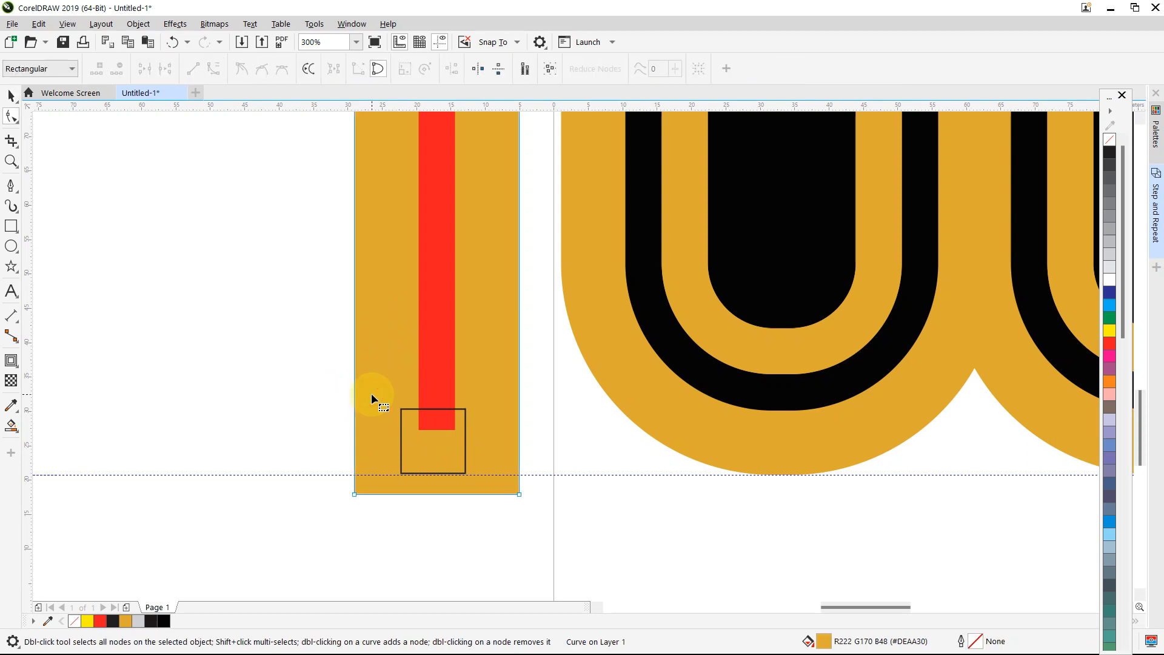
{"action": "left_click_drag", "start_coordinate": [323, 467], "coordinate": [657, 555]}
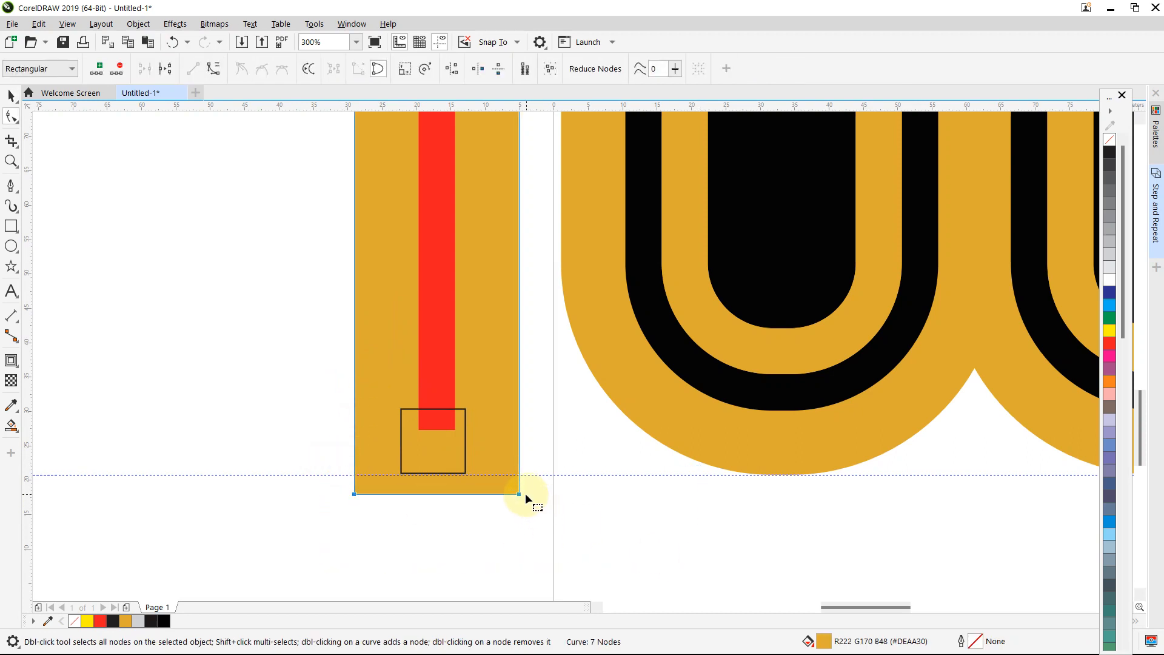
{"action": "left_click_drag", "start_coordinate": [518, 494], "coordinate": [520, 474]}
Raise the two bottom nodes of the inner red 1's stem to the top edge of the small square
{"action": "left_click", "coordinate": [438, 392]}
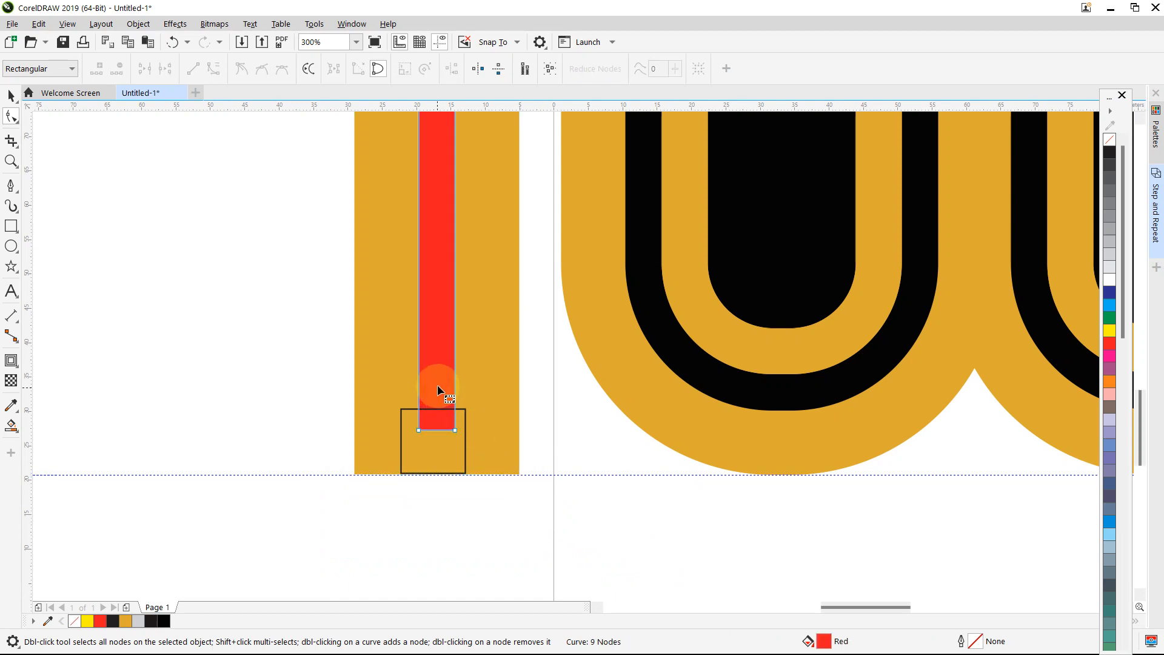
{"action": "left_click", "coordinate": [454, 430]}
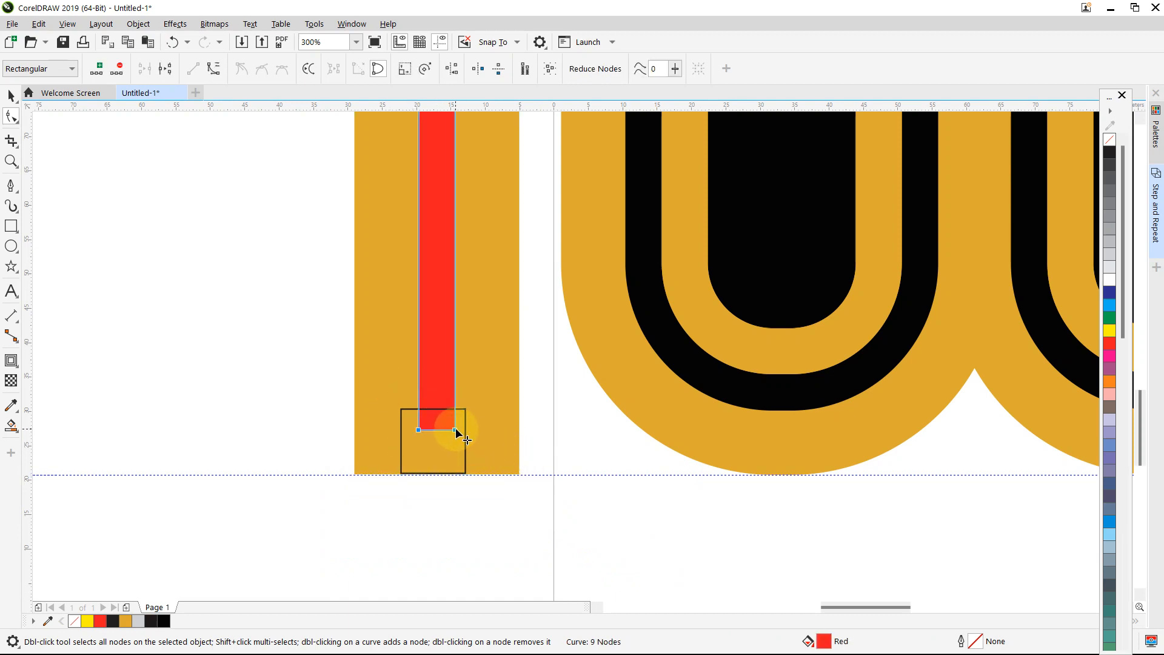
{"action": "left_click_drag", "start_coordinate": [455, 431], "coordinate": [455, 409]}
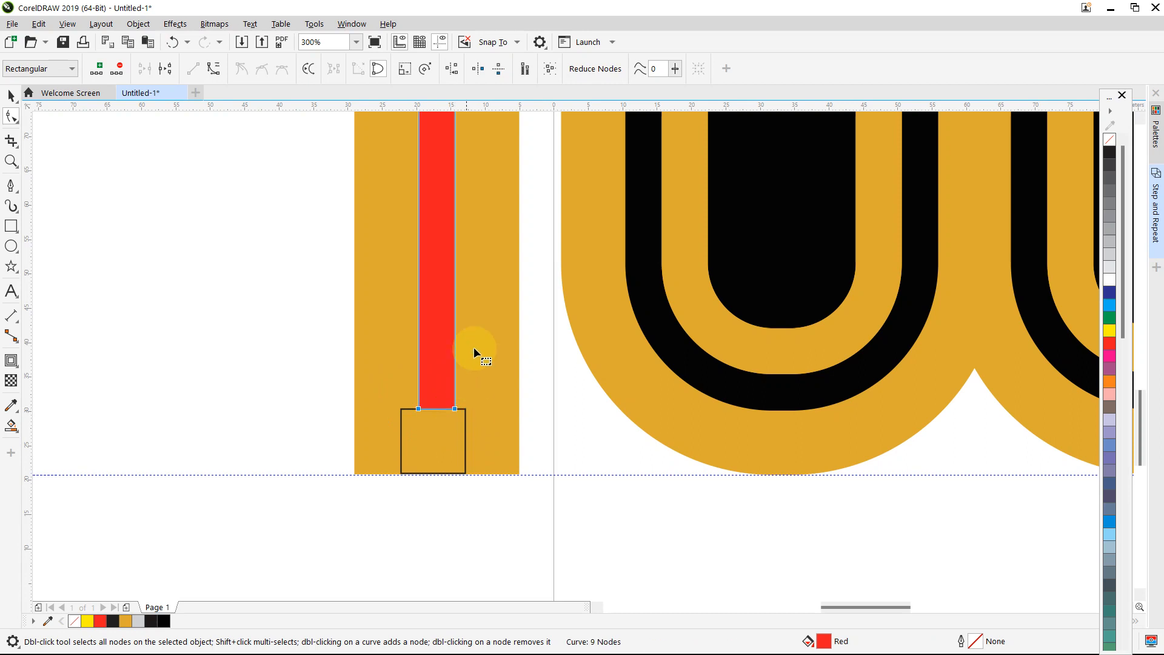
Delete the small measuring square at the base of the 1
{"action": "left_click", "coordinate": [11, 95]}
{"action": "left_click", "coordinate": [405, 414]}
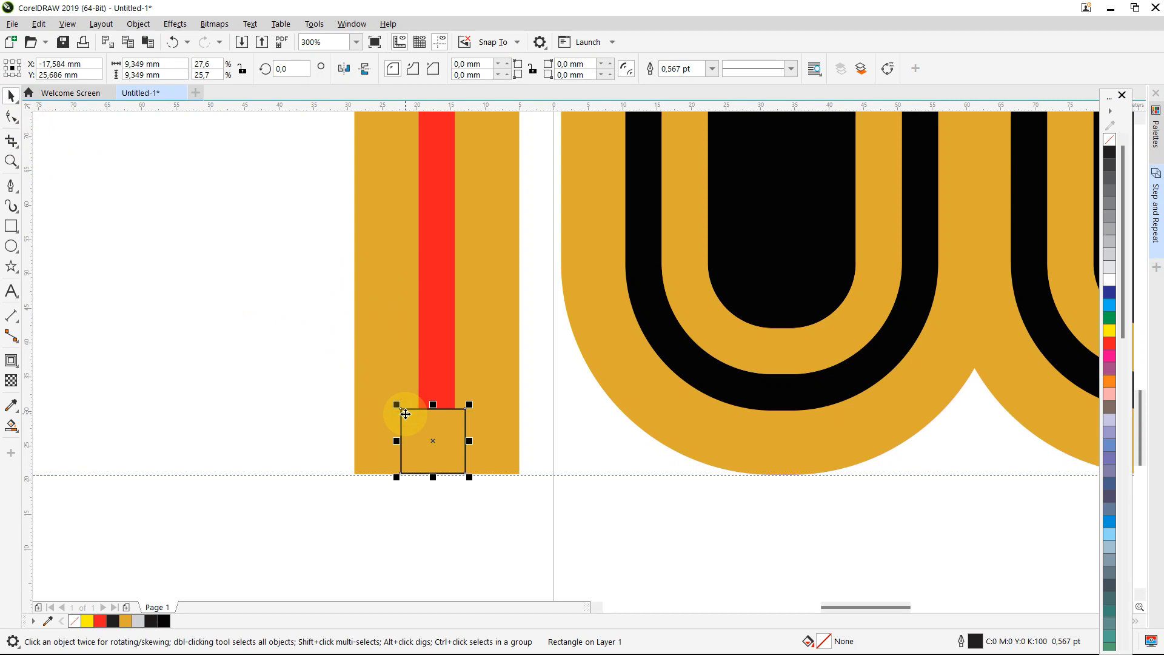
{"action": "key", "text": "Escape"}
{"action": "scroll", "coordinate": [405, 414], "scroll_direction": "down", "scroll_amount": 5}
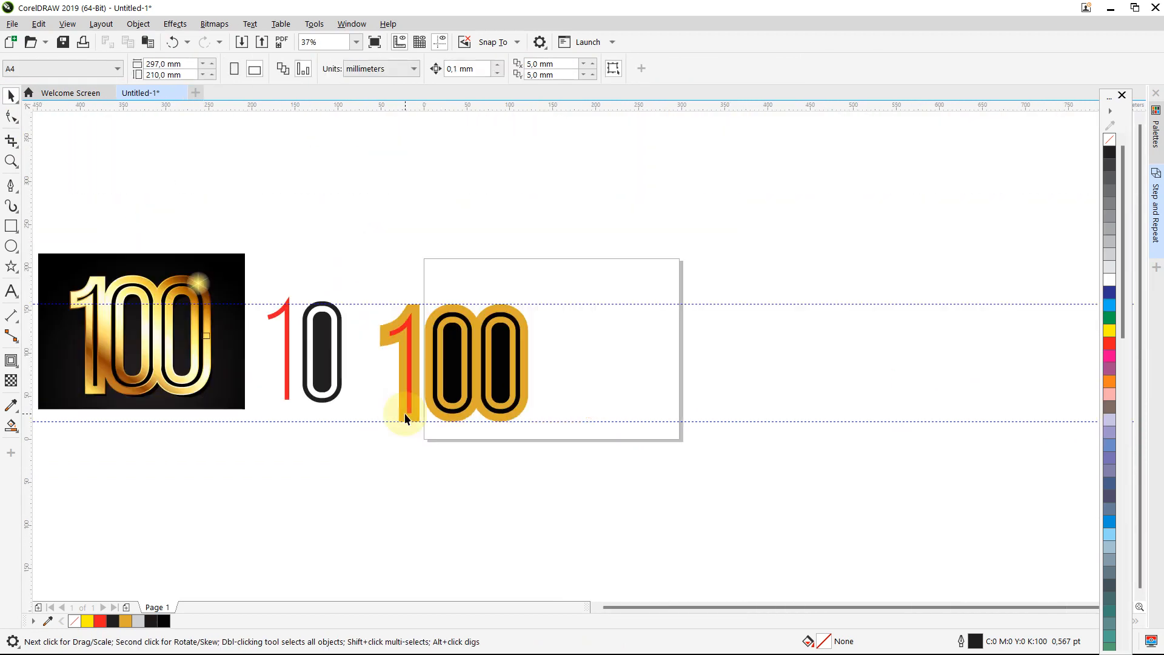
Move the gold and red 1 together about 6.5 mm right so the gold stem touches the first zero
{"action": "left_click_drag", "start_coordinate": [358, 281], "coordinate": [427, 443]}
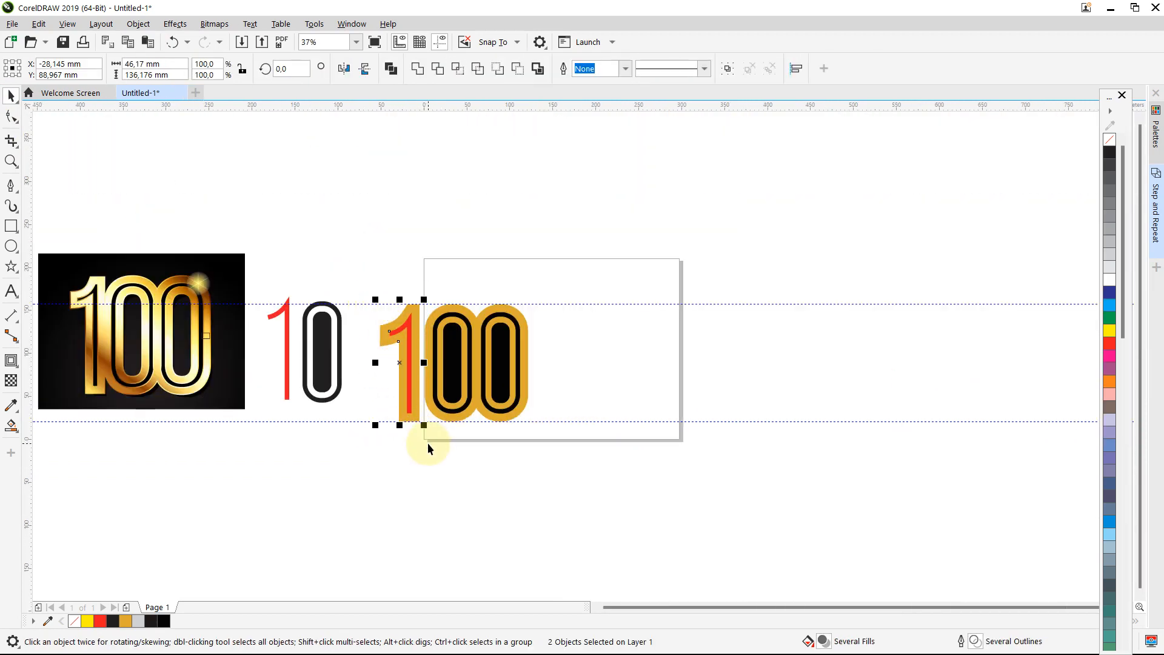
{"action": "scroll", "coordinate": [427, 447], "scroll_direction": "up", "scroll_amount": 3}
{"action": "scroll", "coordinate": [428, 448], "scroll_direction": "down", "scroll_amount": 2}
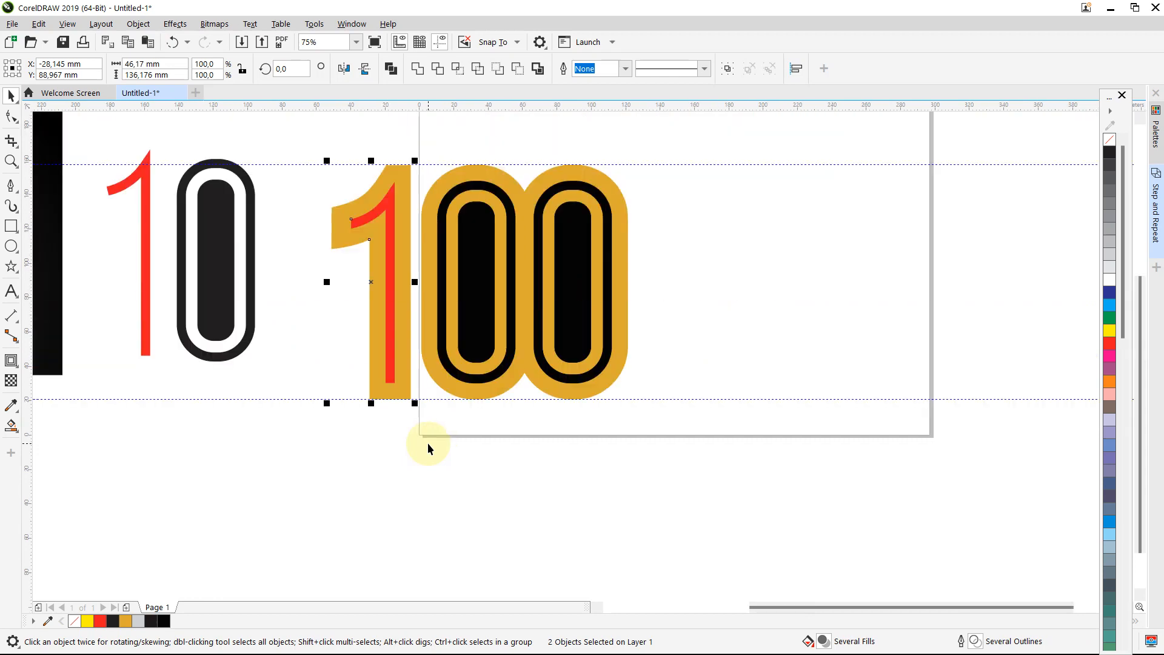
{"action": "left_click_drag", "start_coordinate": [417, 389], "coordinate": [417, 389]}
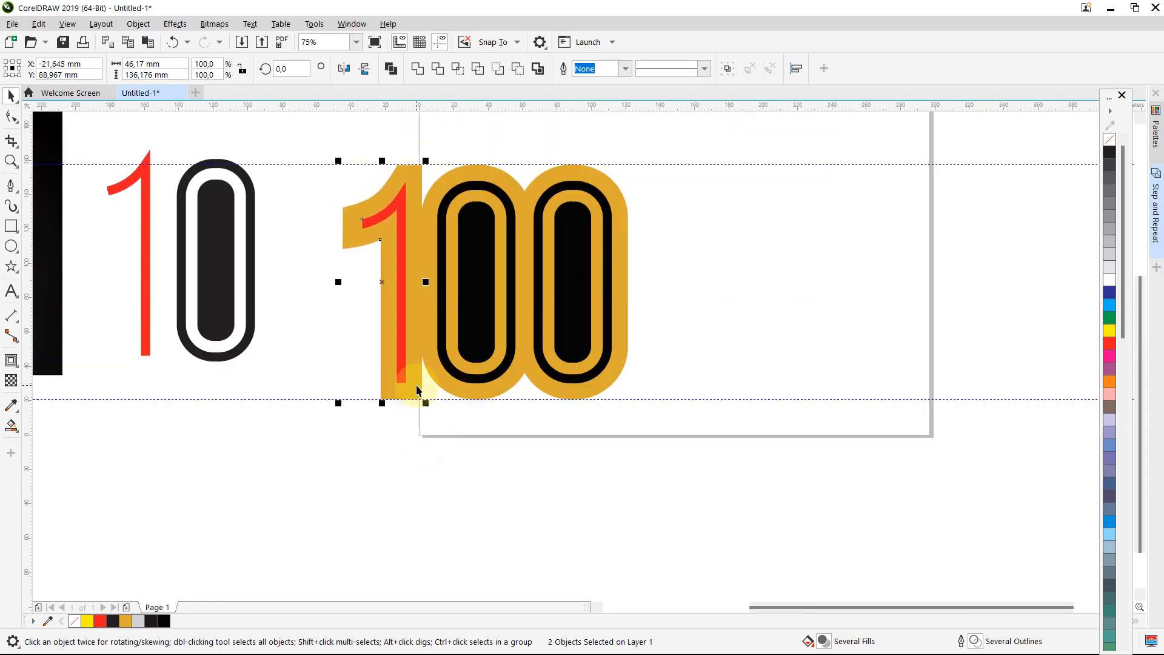
{"action": "scroll", "coordinate": [417, 390], "scroll_direction": "down", "scroll_amount": 2}
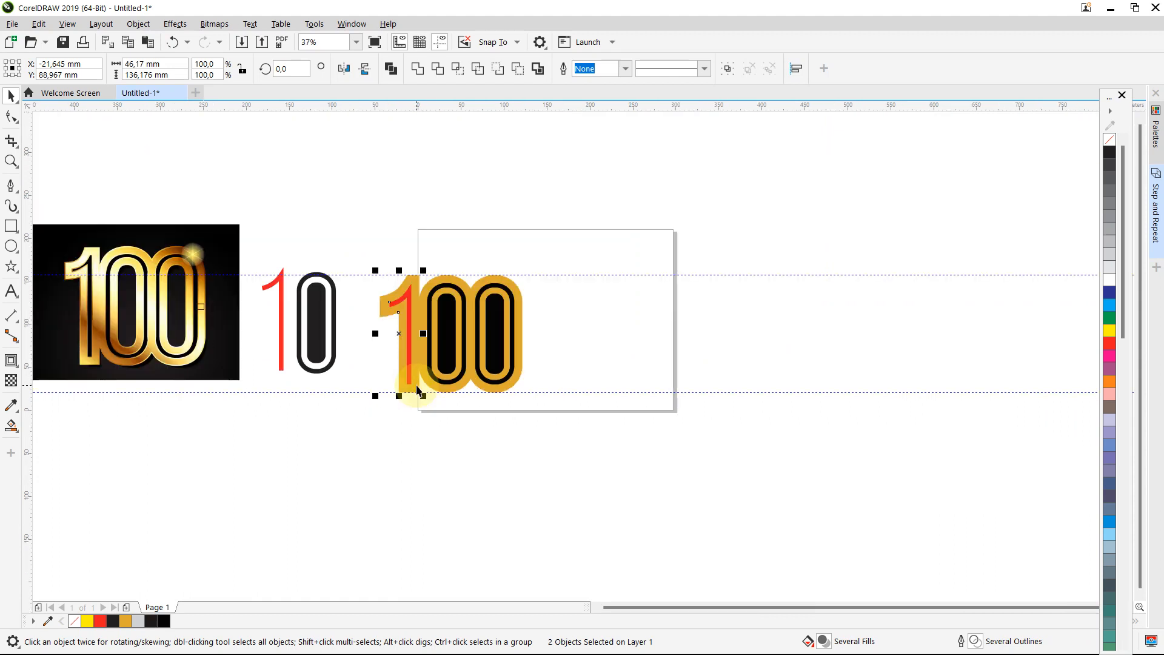
{"action": "left_click", "coordinate": [364, 270]}
Fill the inner red 1 of the gold numeral with black
{"action": "left_click", "coordinate": [405, 295]}
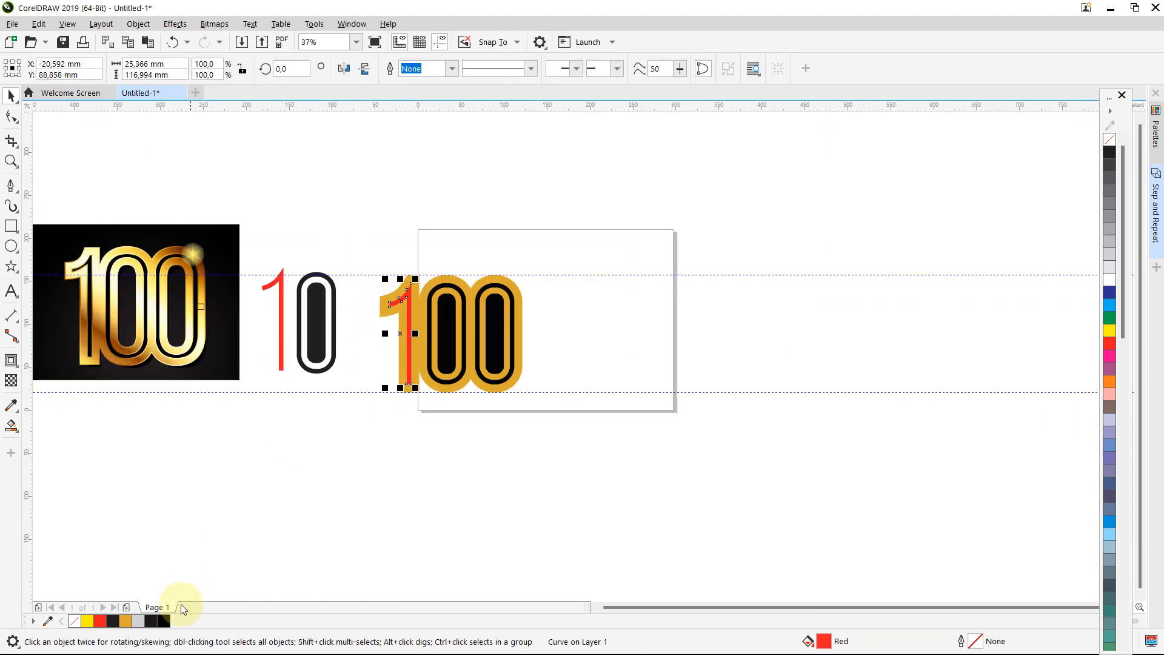
{"action": "left_click", "coordinate": [164, 621]}
{"action": "left_click", "coordinate": [317, 484]}
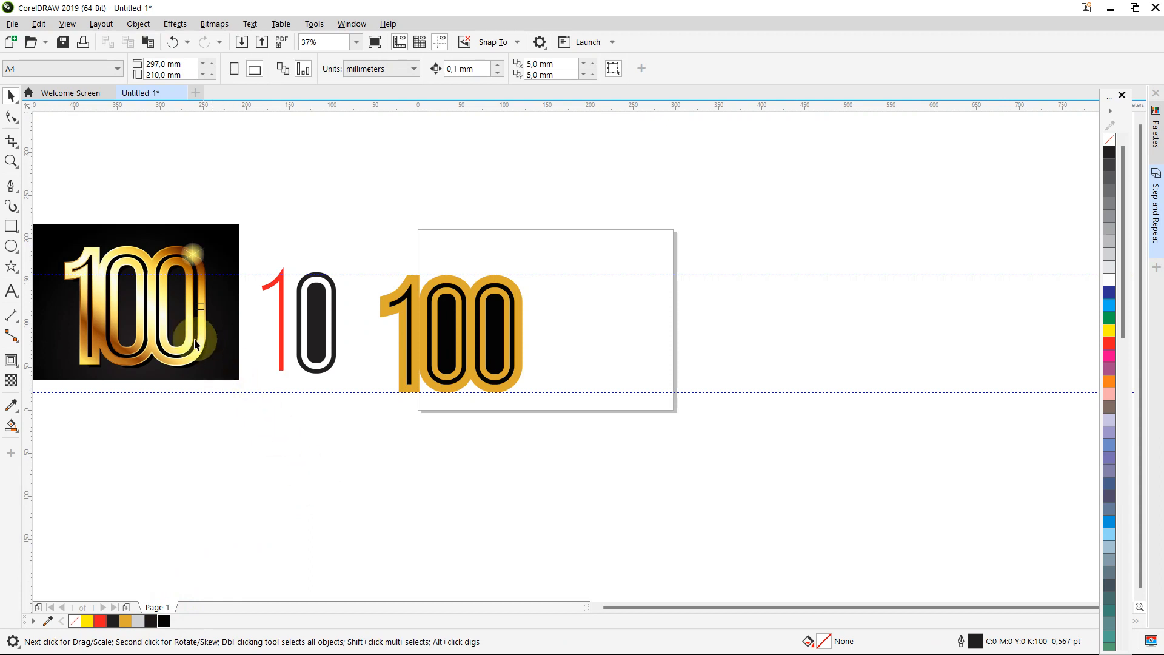
Place a copy of the golden 100 reference image directly above the drawn gold 100
{"action": "left_click", "coordinate": [179, 329]}
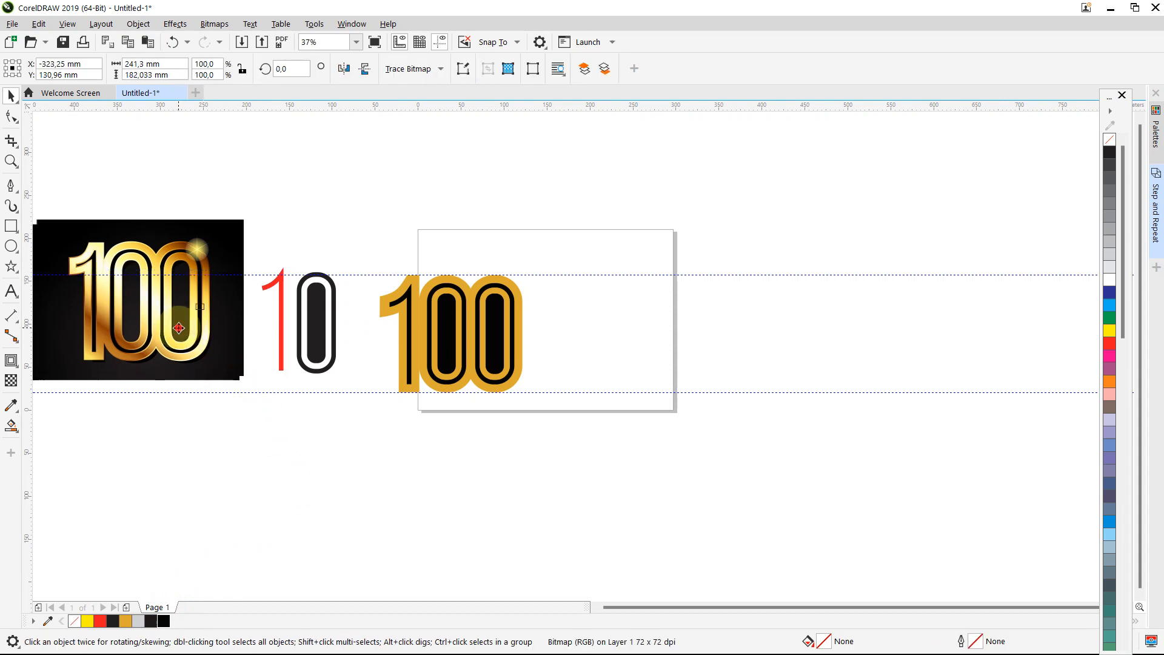
{"action": "left_click_drag", "start_coordinate": [178, 328], "coordinate": [492, 223]}
{"action": "left_click", "coordinate": [583, 314]}
{"action": "scroll", "coordinate": [463, 276], "scroll_direction": "up", "scroll_amount": 2}
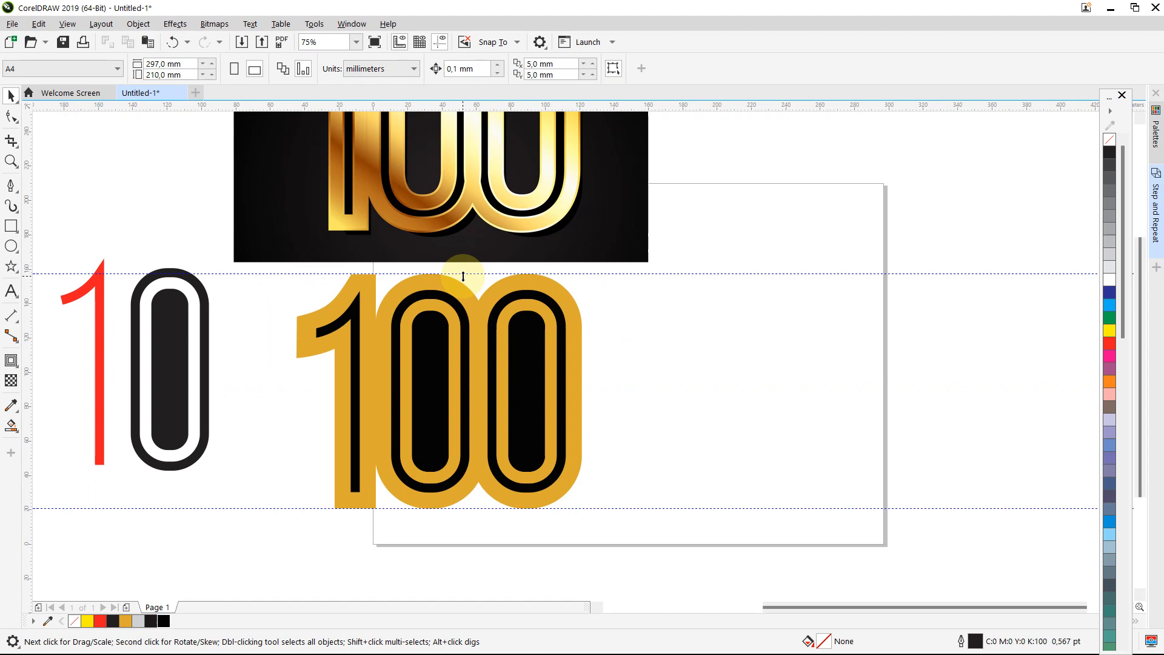
{"action": "scroll", "coordinate": [463, 277], "scroll_direction": "down", "scroll_amount": 2}
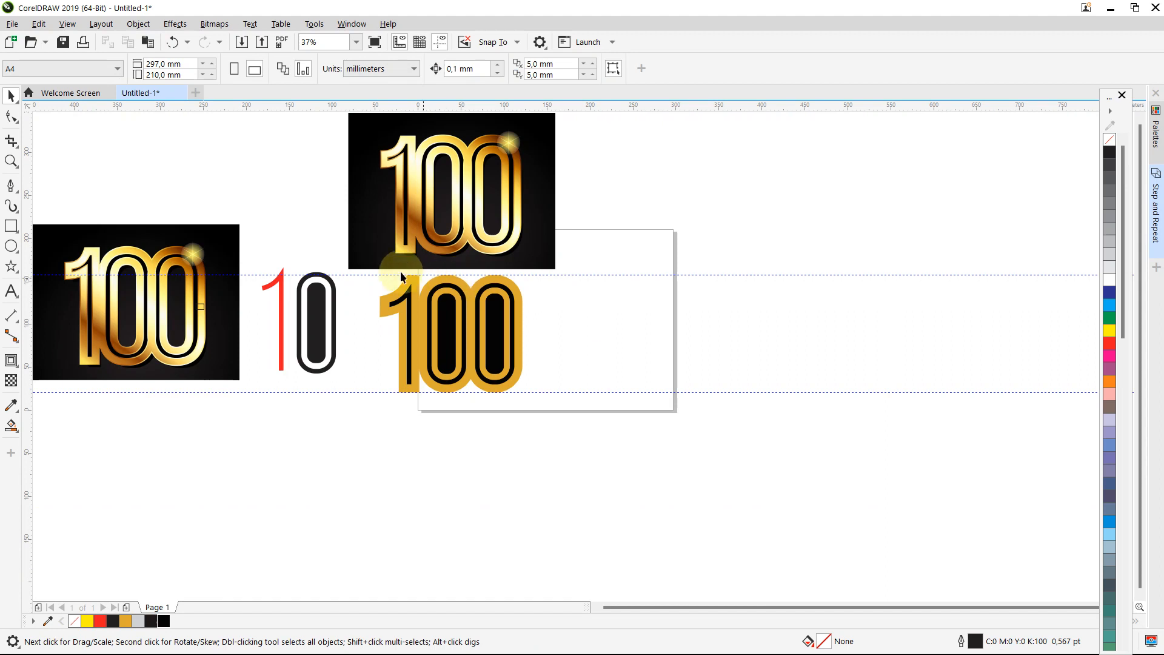
Duplicate the gold and black 100 about 202 mm to the right, and move the reference image copy above the duplicate
{"action": "left_click_drag", "start_coordinate": [340, 252], "coordinate": [567, 450]}
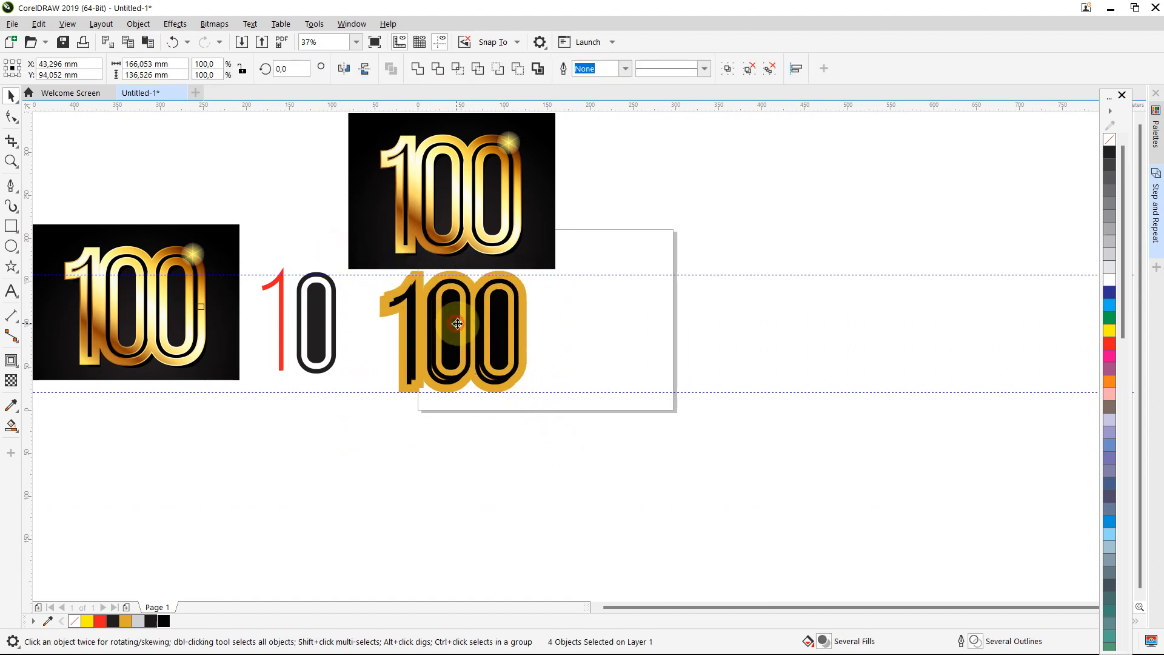
{"action": "left_click_drag", "start_coordinate": [456, 333], "coordinate": [630, 325]}
{"action": "left_click", "coordinate": [759, 327]}
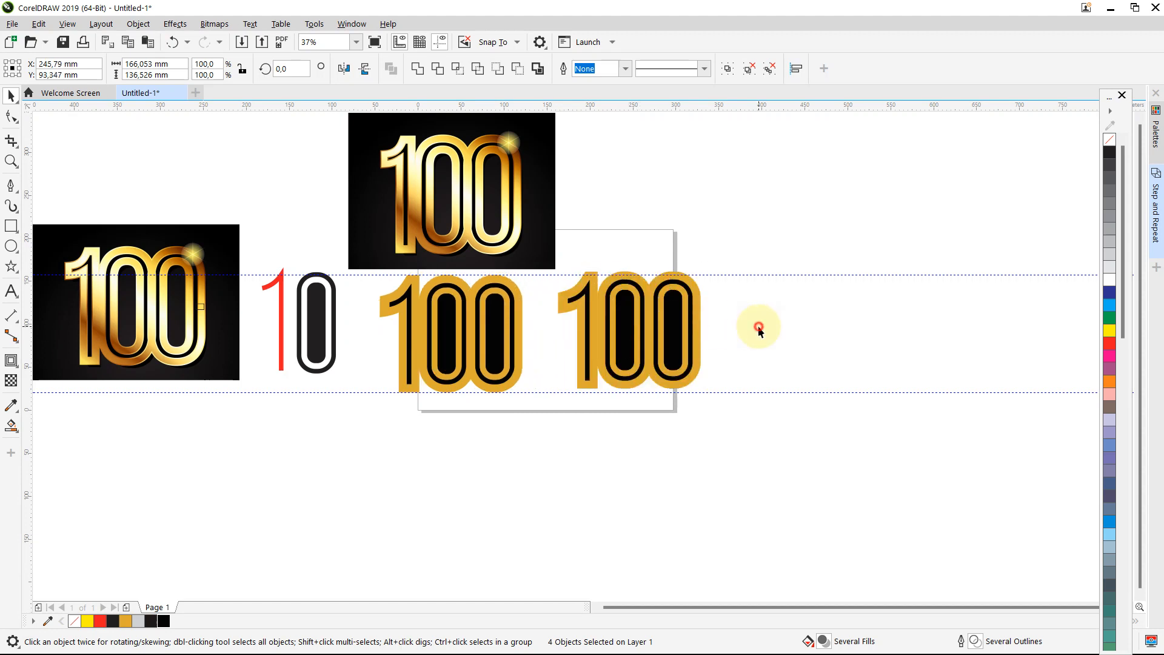
{"action": "left_click_drag", "start_coordinate": [553, 220], "coordinate": [692, 214]}
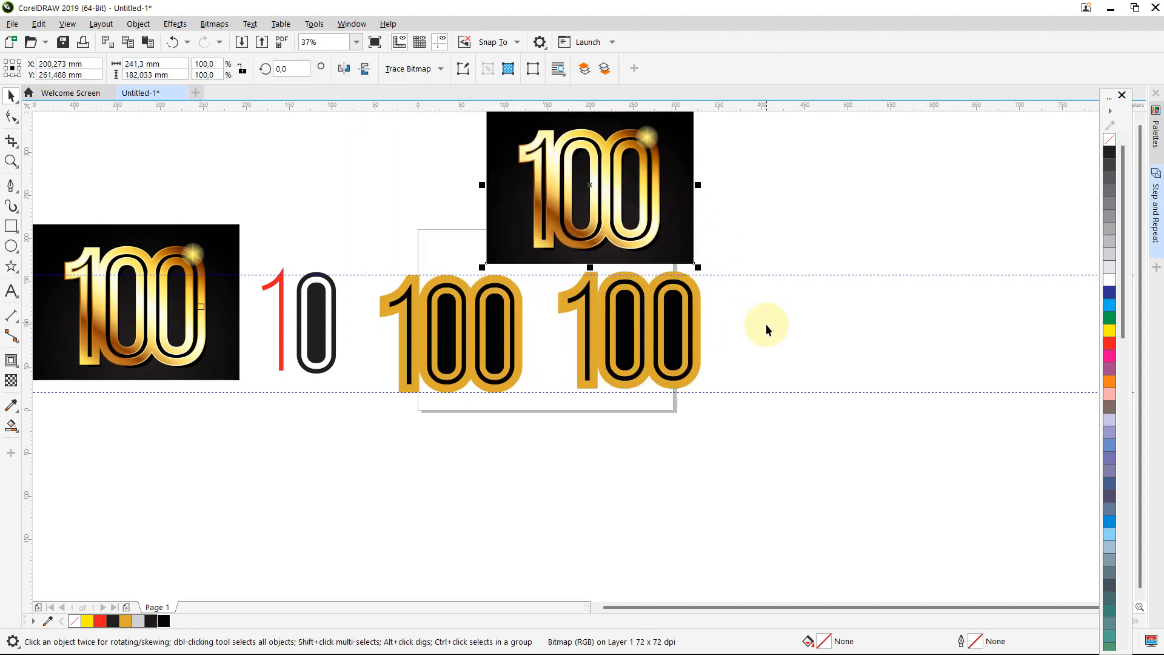
{"action": "left_click", "coordinate": [766, 323]}
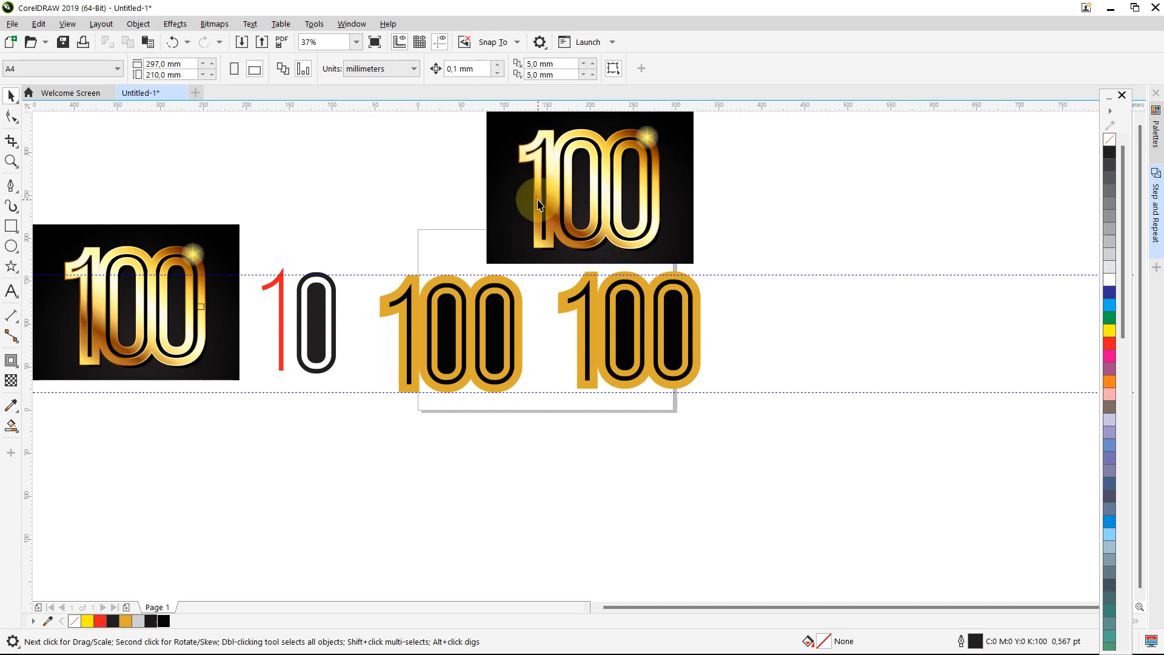
Ungroup all the black zero shapes of the duplicate 100
{"action": "scroll", "coordinate": [720, 291], "scroll_direction": "up", "scroll_amount": 2}
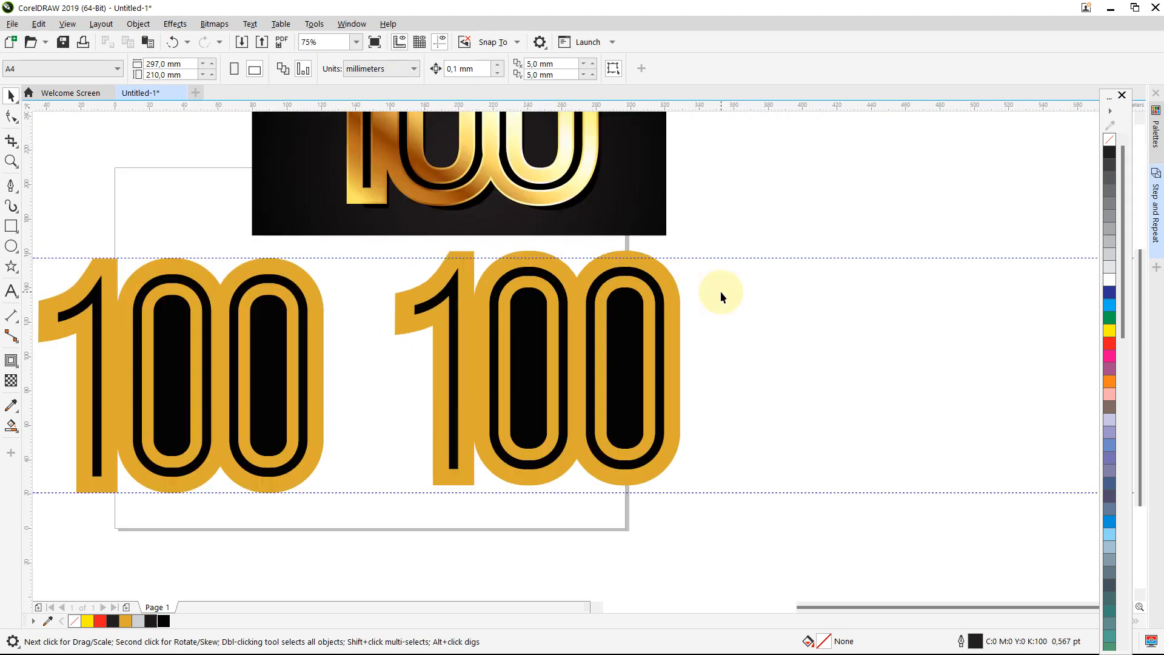
{"action": "left_click", "coordinate": [460, 322]}
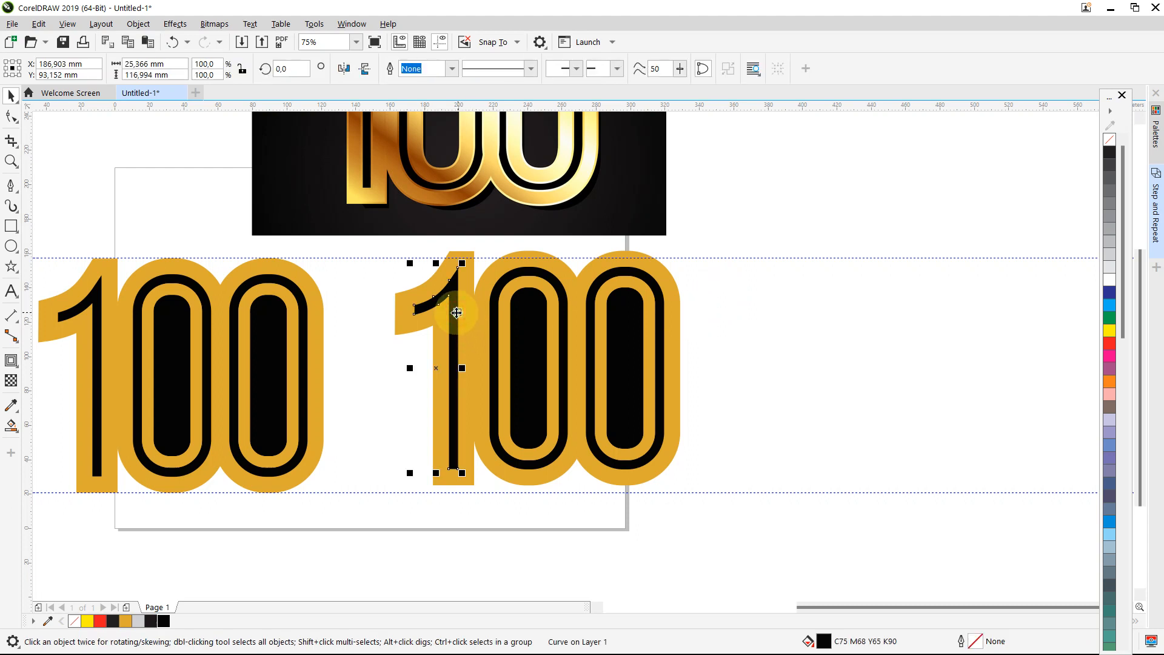
{"action": "left_click", "coordinate": [494, 322], "text": "shift"}
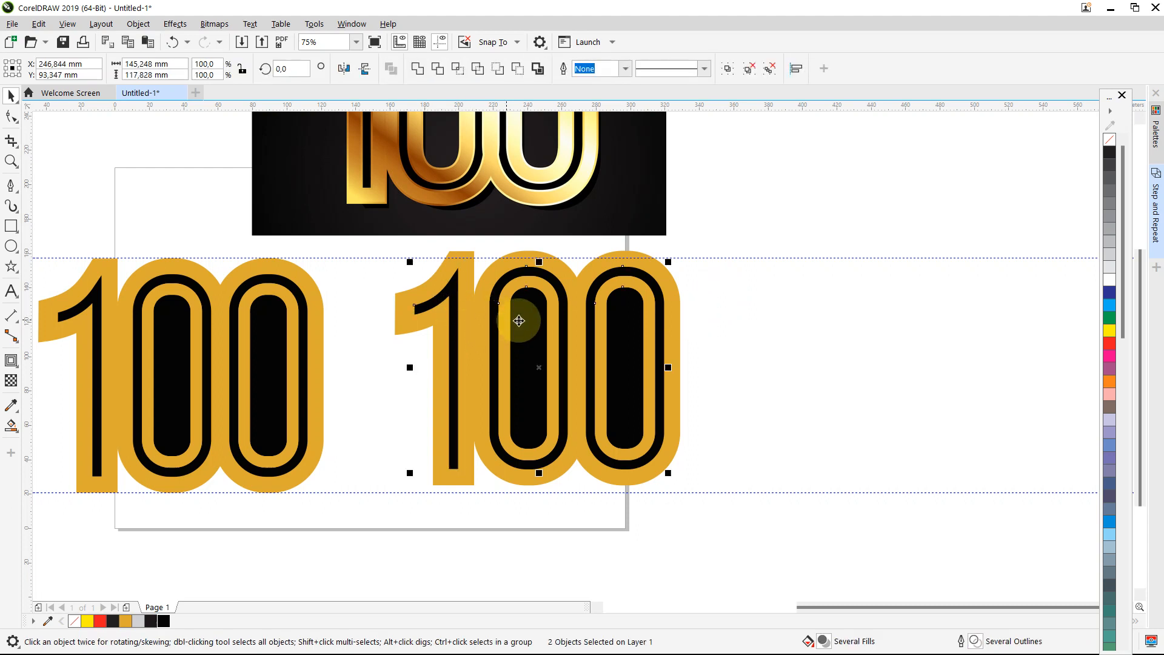
{"action": "left_click", "coordinate": [787, 318]}
{"action": "left_click", "coordinate": [641, 286]}
{"action": "right_click", "coordinate": [640, 286]}
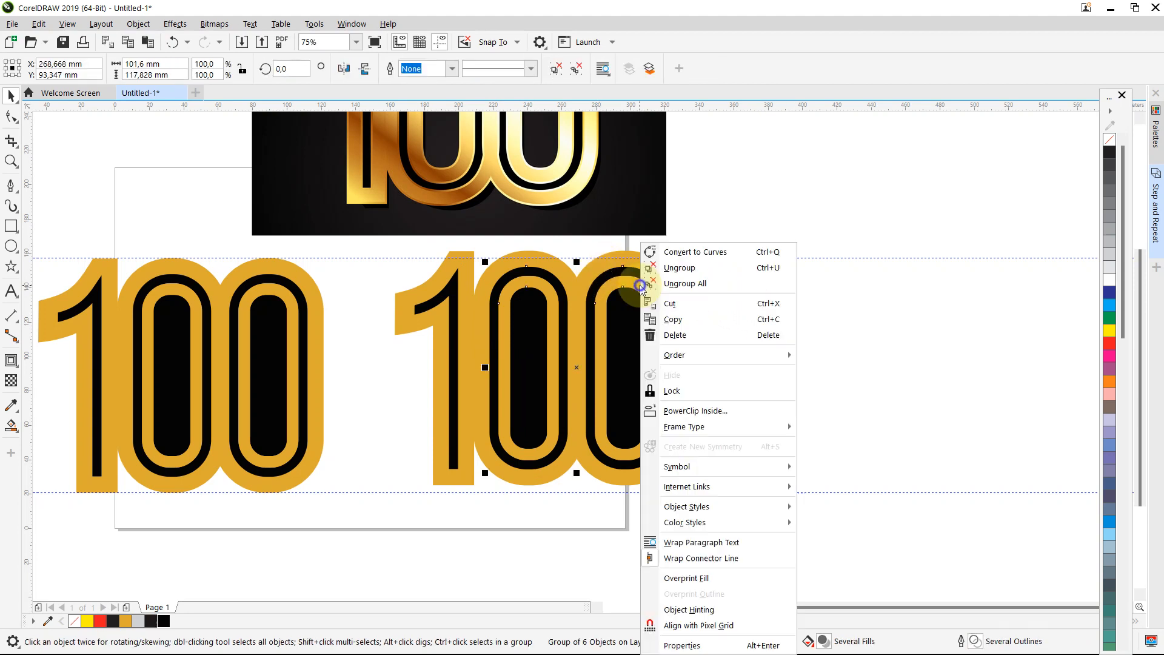
{"action": "left_click", "coordinate": [657, 284]}
{"action": "left_click", "coordinate": [809, 322]}
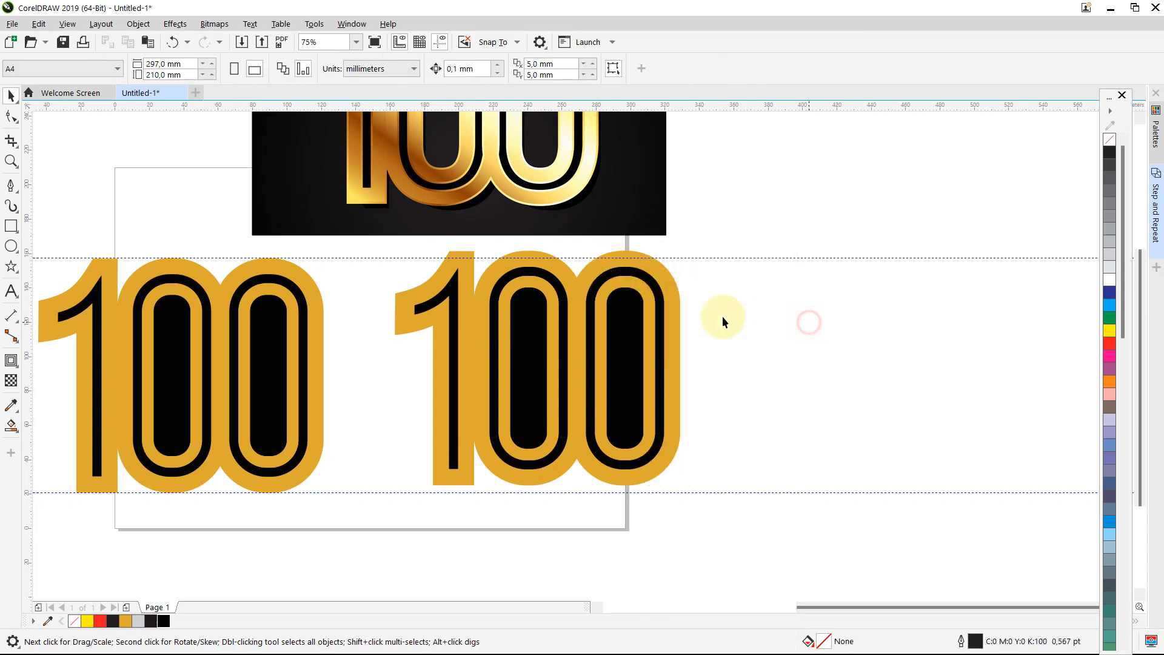
Group the duplicate's inner black 1 with all its black zero shapes and remove the group from the gold shapes
{"action": "left_click", "coordinate": [658, 296]}
{"action": "left_click", "coordinate": [624, 324], "text": "shift"}
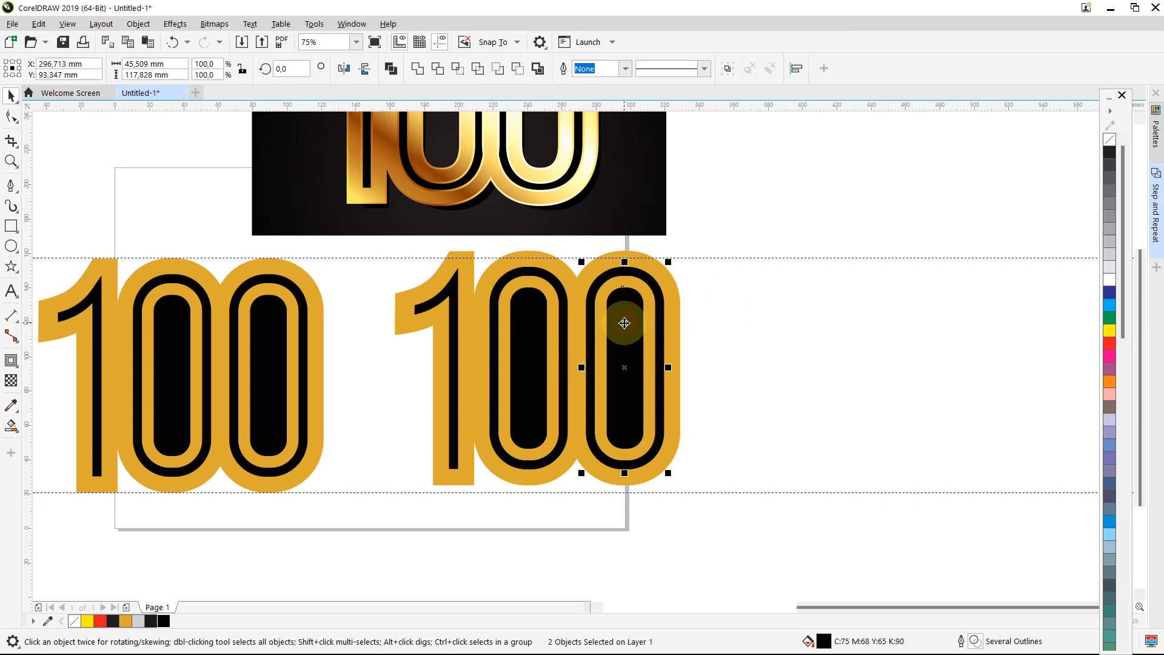
{"action": "left_click", "coordinate": [570, 302], "text": "shift"}
{"action": "left_click", "coordinate": [831, 327]}
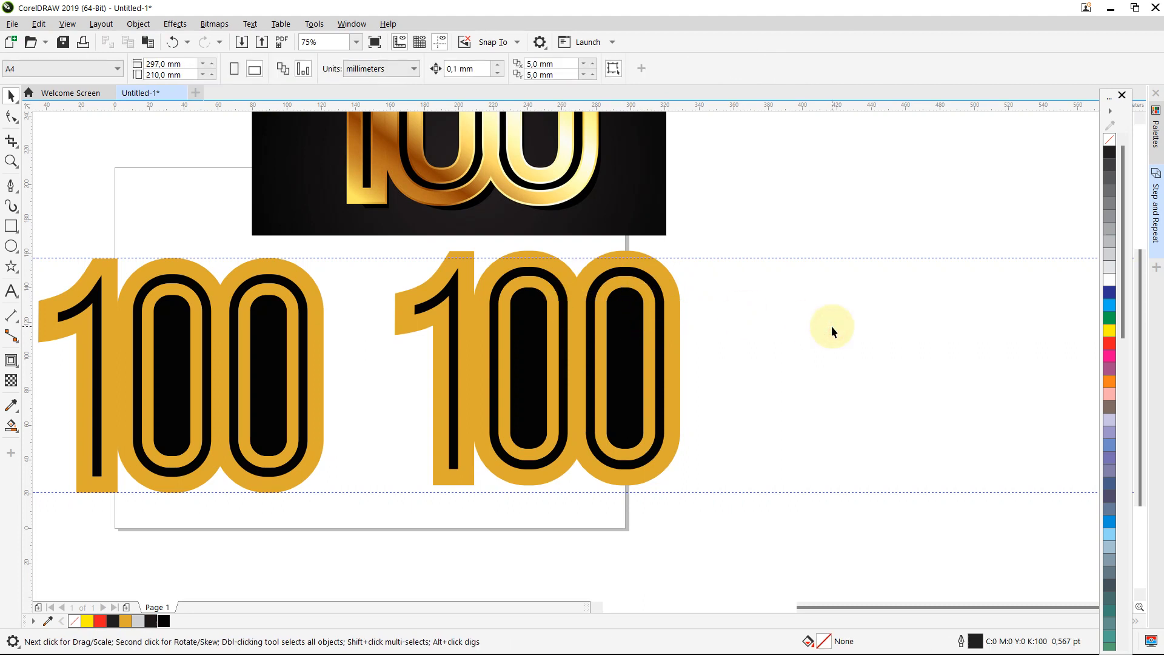
{"action": "left_click", "coordinate": [659, 295]}
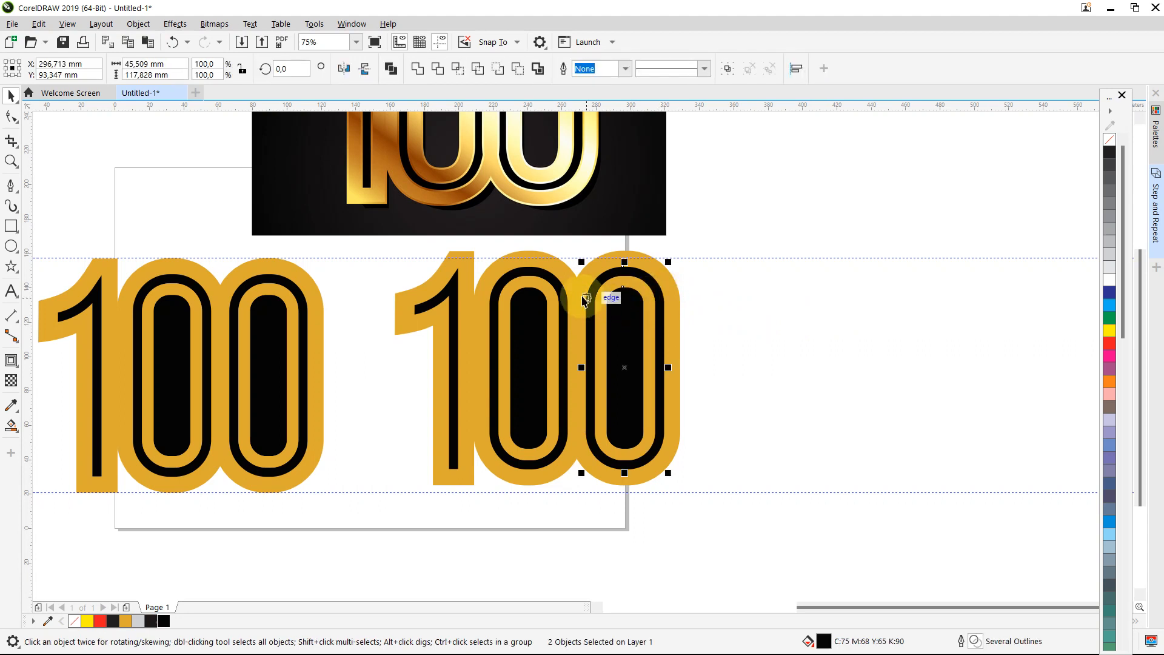
{"action": "left_click", "coordinate": [561, 297], "text": "shift"}
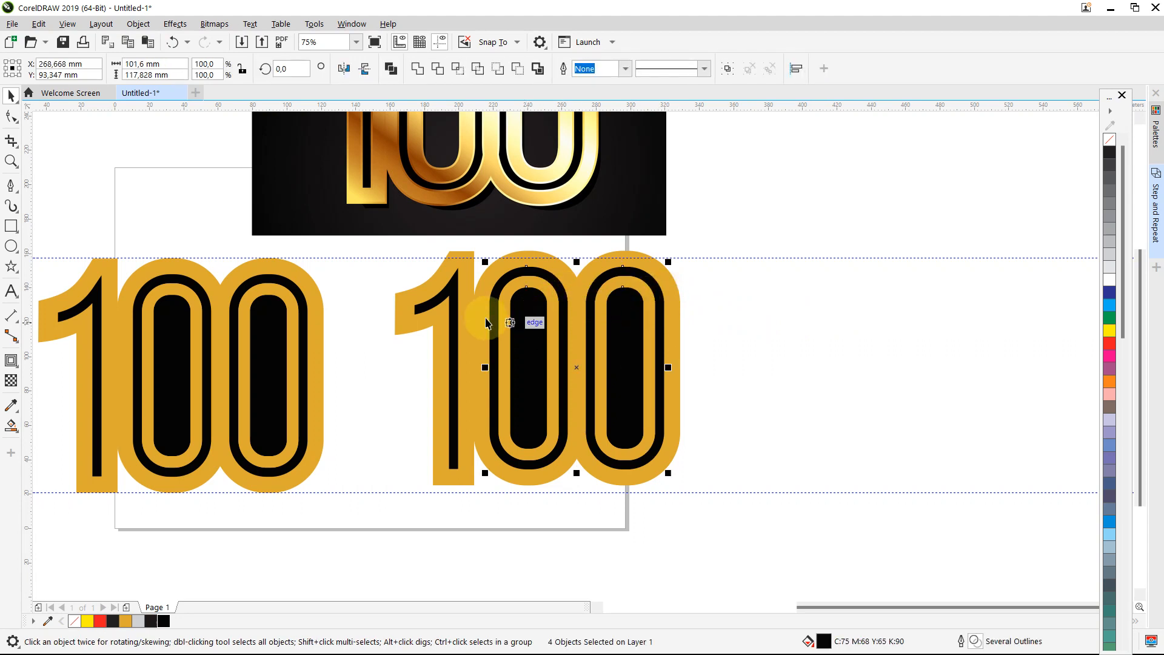
{"action": "left_click", "coordinate": [456, 309], "text": "shift"}
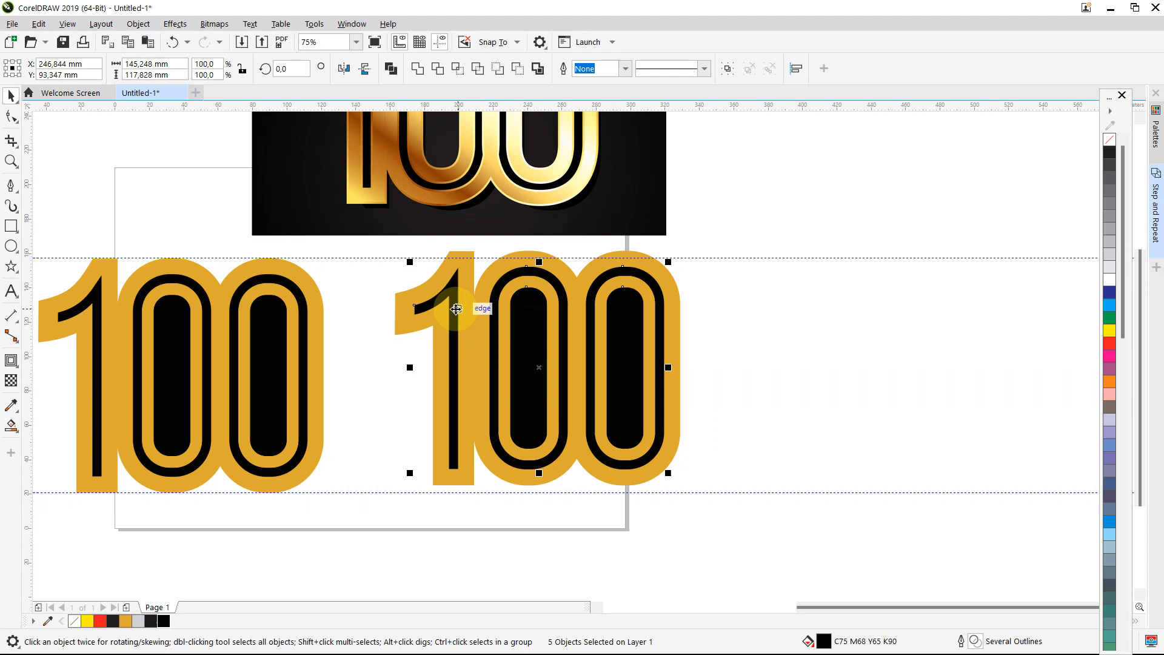
{"action": "key", "text": "ctrl+g"}
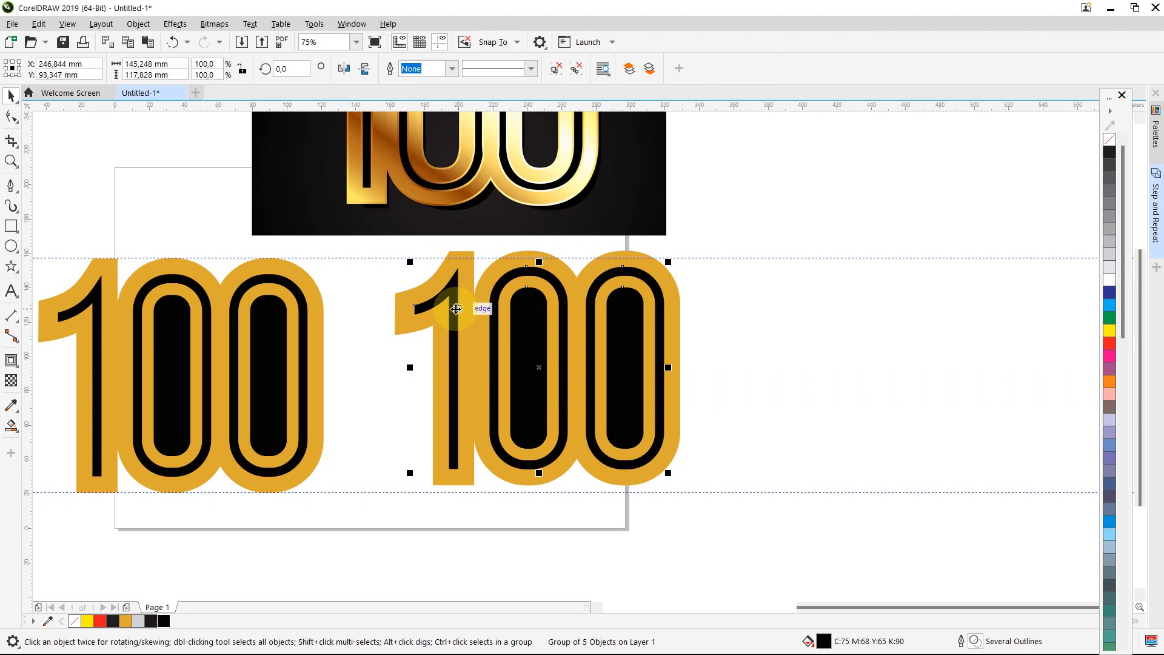
{"action": "key", "text": "Delete"}
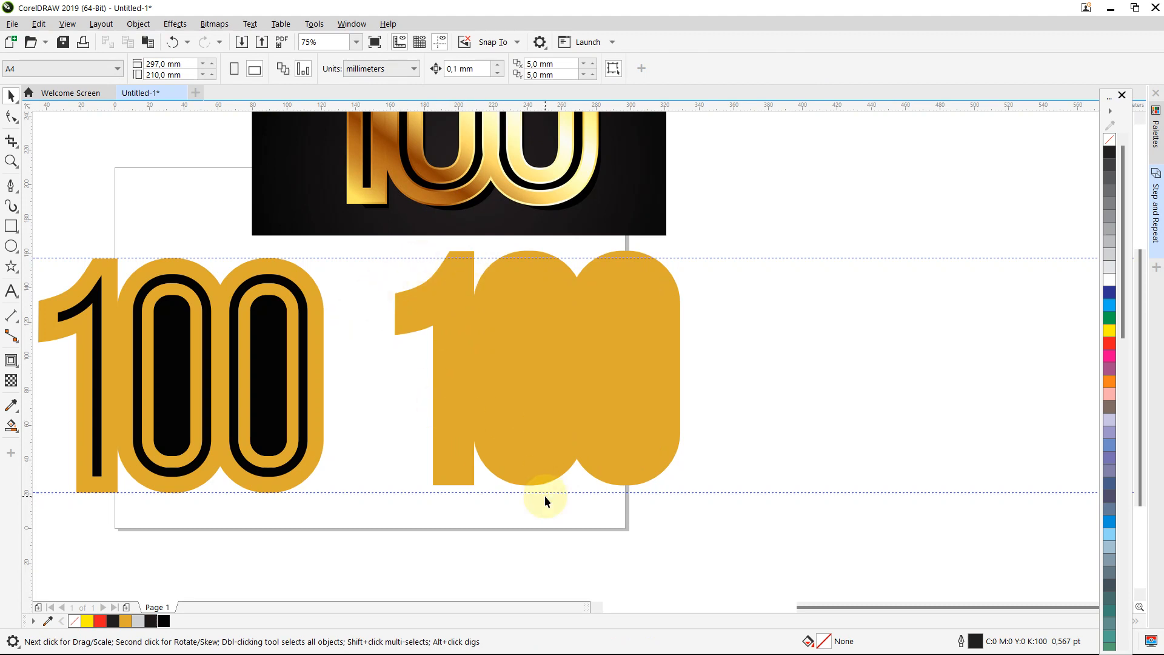
Delete the hidden gold ring inside the second zero of the duplicate
{"action": "left_click_drag", "start_coordinate": [533, 424], "coordinate": [362, 232]}
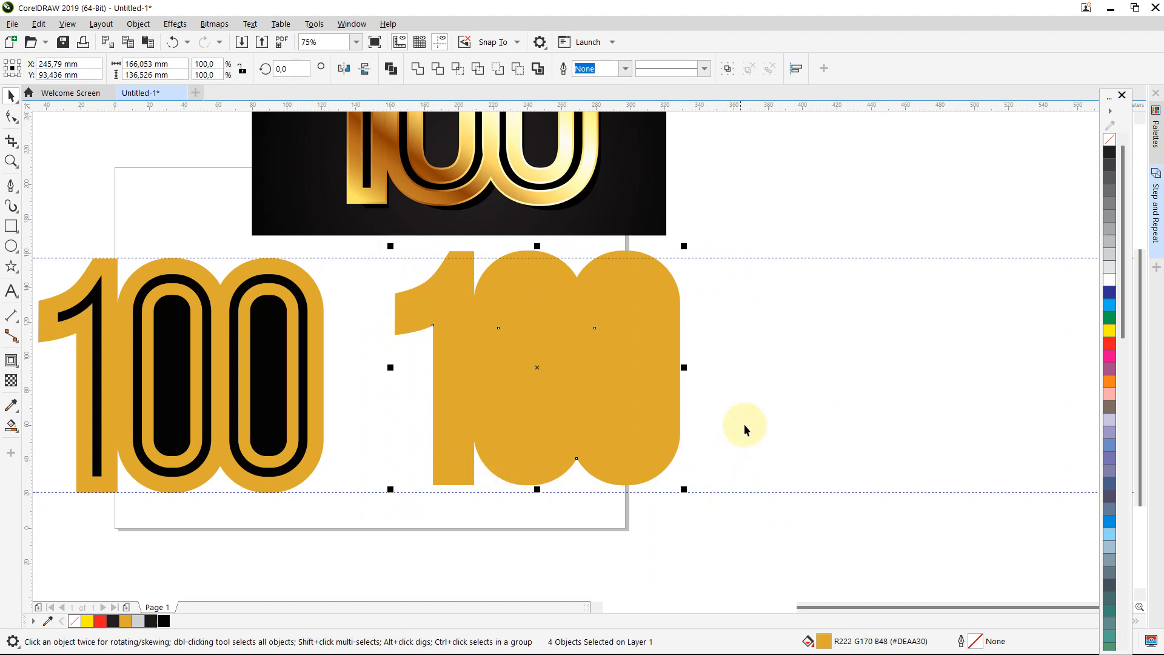
{"action": "left_click", "coordinate": [789, 347]}
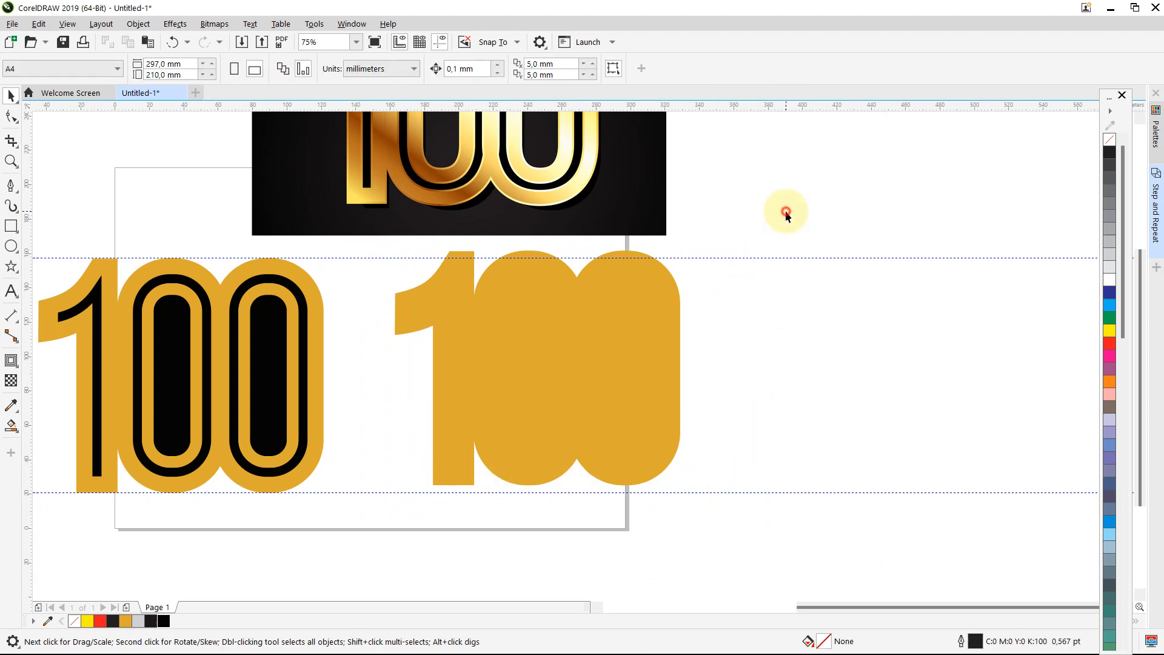
{"action": "left_click_drag", "start_coordinate": [787, 211], "coordinate": [365, 503]}
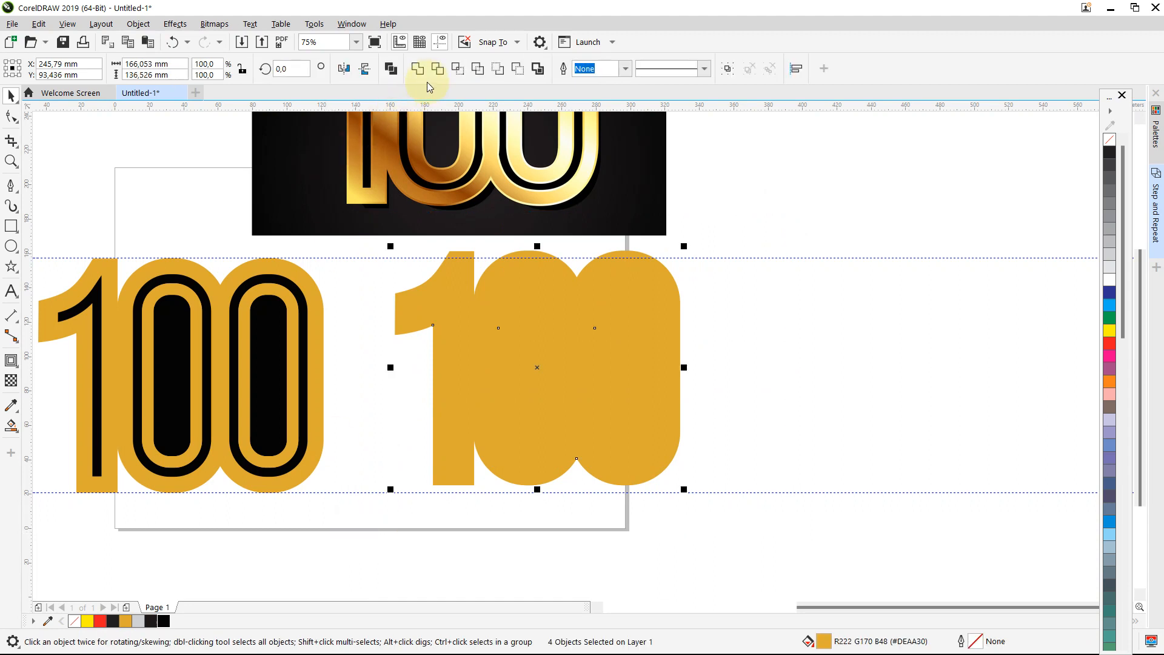
{"action": "left_click", "coordinate": [781, 283]}
{"action": "left_click", "coordinate": [675, 289]}
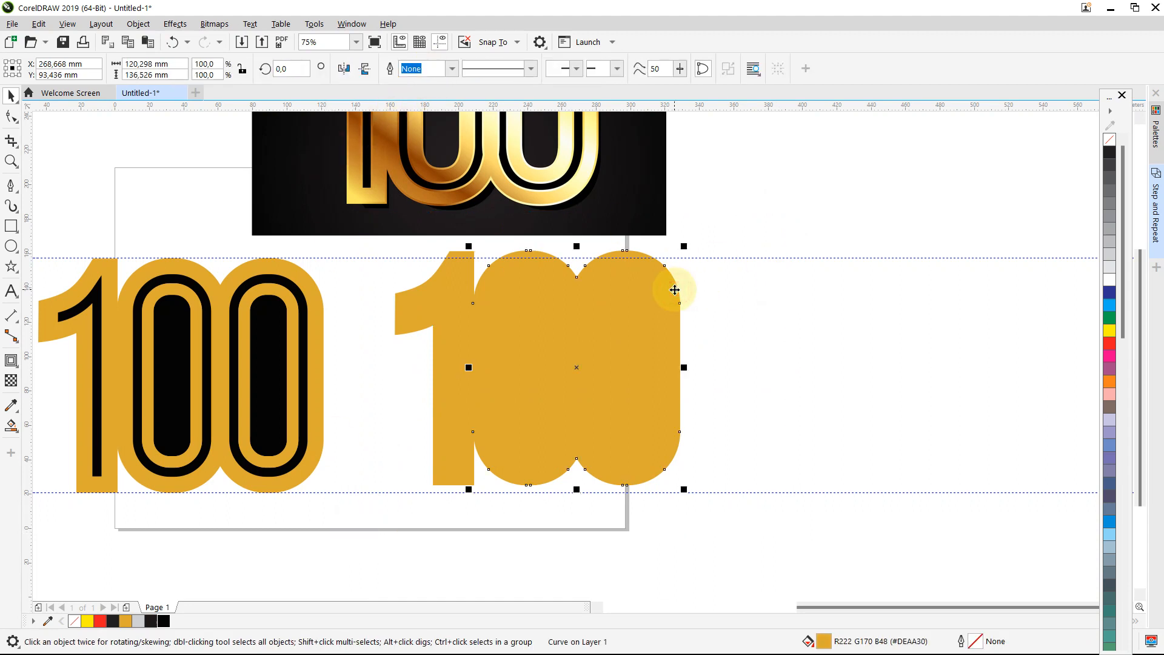
{"action": "left_click", "coordinate": [618, 302]}
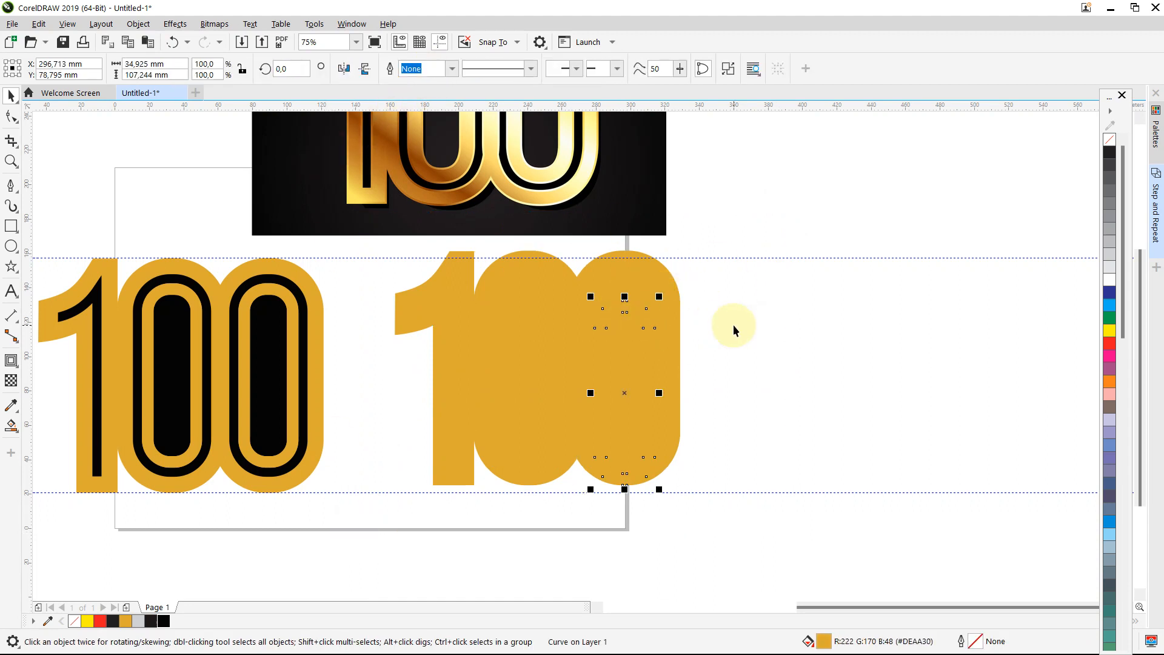
{"action": "key", "text": "Delete"}
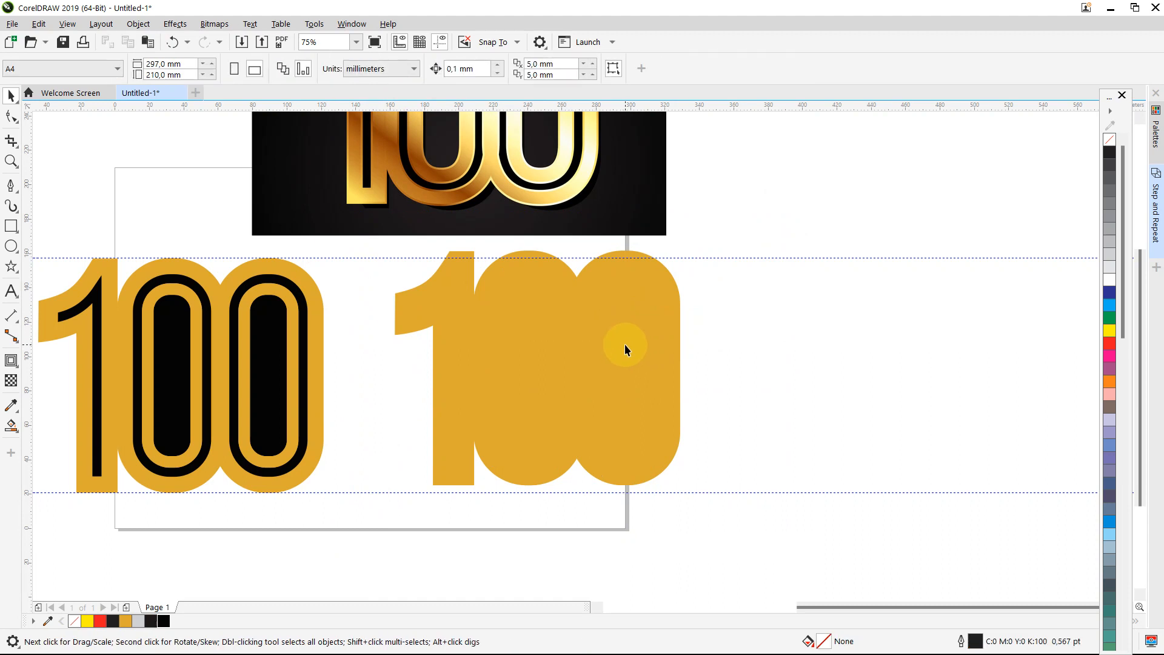
Fill the duplicate's joined double-zero outline with cyan to expose the gold ring inside the first zero, and delete that ring
{"action": "left_click", "coordinate": [516, 338]}
{"action": "left_click", "coordinate": [530, 346]}
{"action": "left_click", "coordinate": [530, 346]}
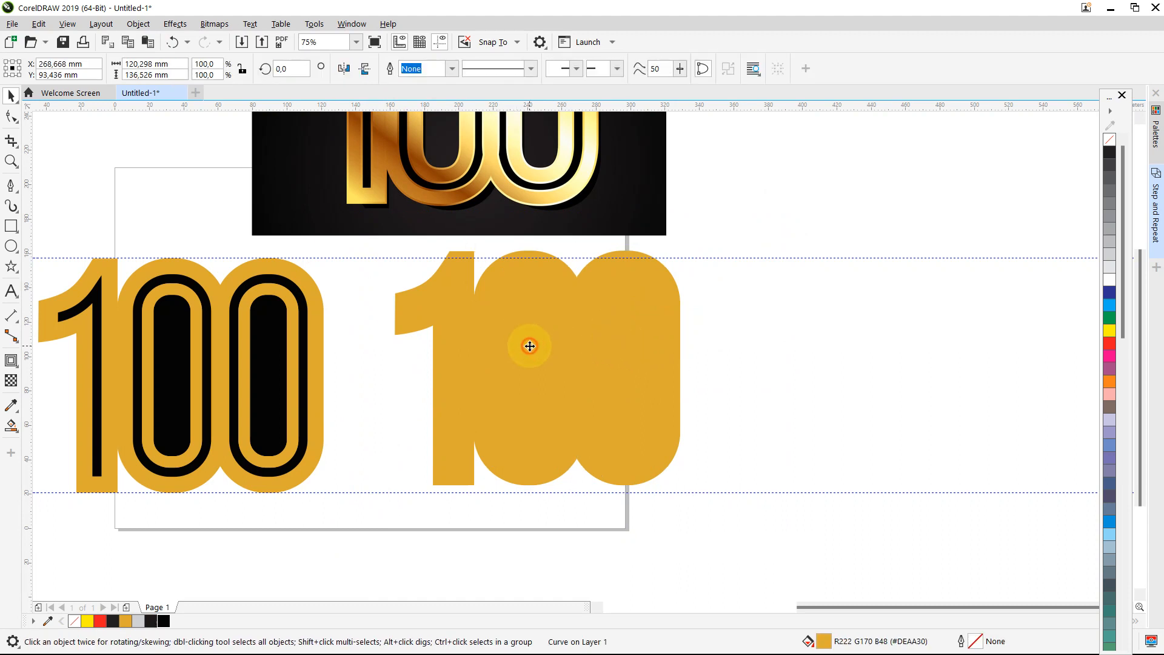
{"action": "left_click", "coordinate": [1110, 305]}
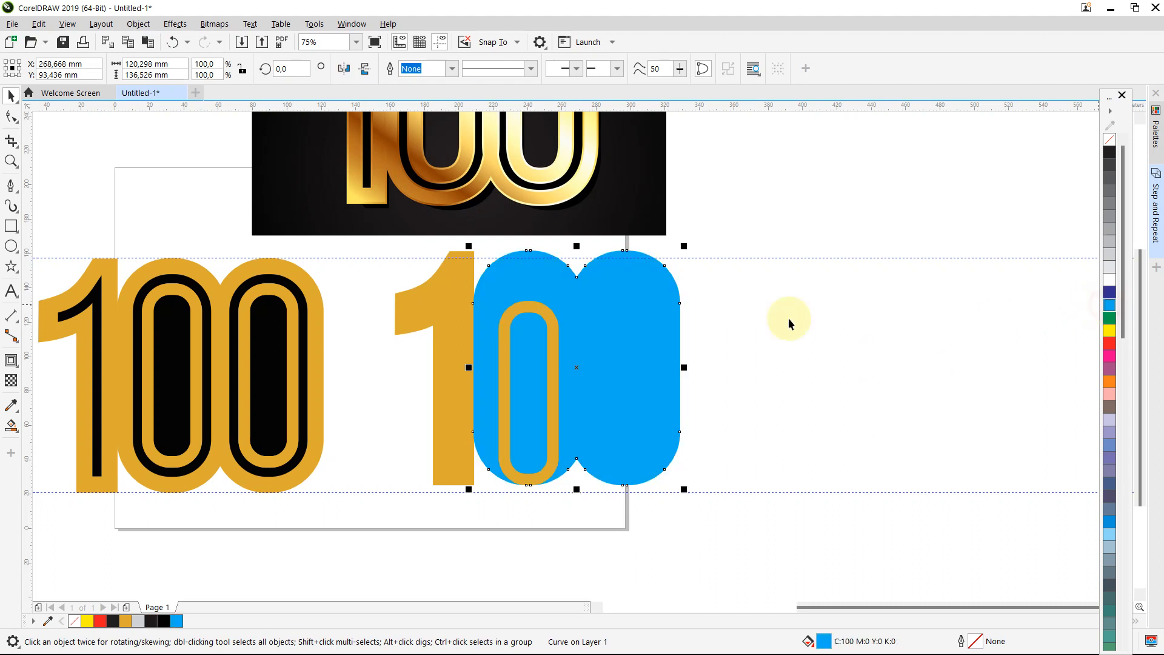
{"action": "left_click", "coordinate": [777, 327]}
{"action": "left_click", "coordinate": [540, 312]}
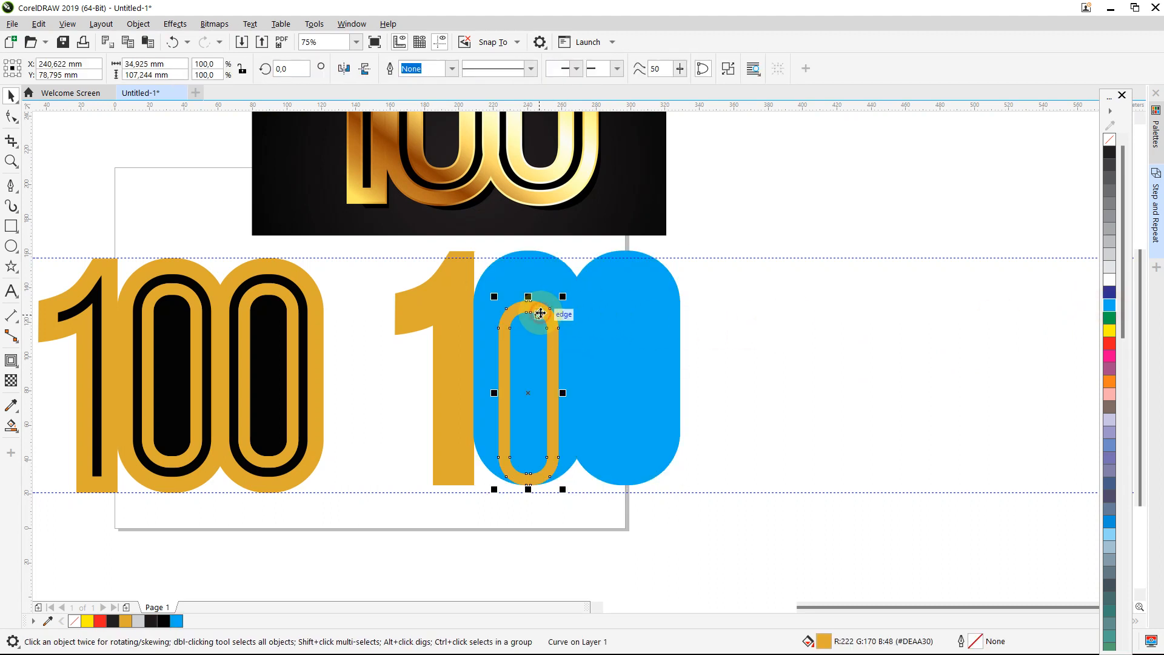
{"action": "key", "text": "Delete"}
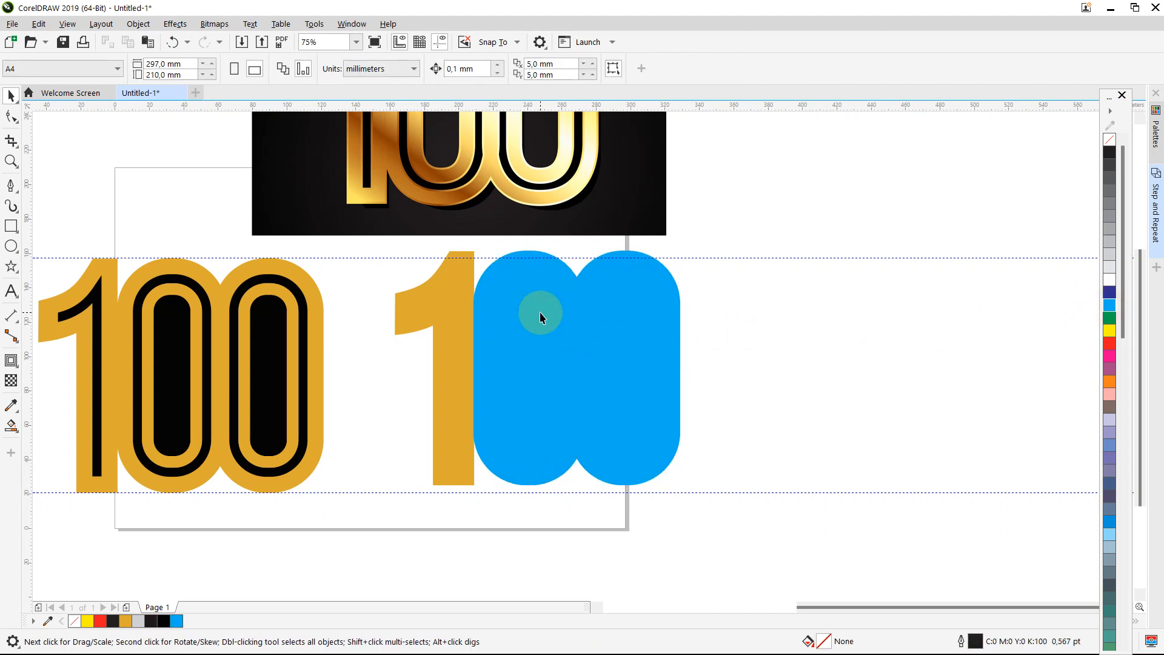
Paste back and again remove the black group, and weld the duplicate's gold 1 and cyan double zero into one gold outline
{"action": "left_click", "coordinate": [540, 313]}
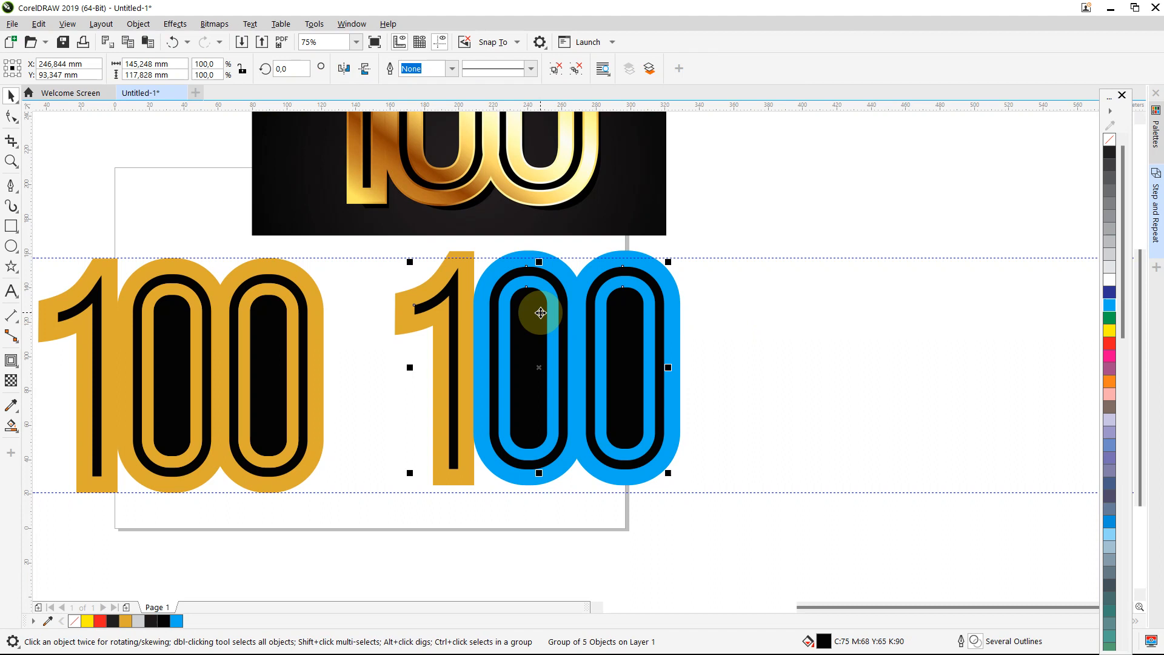
{"action": "key", "text": "Delete"}
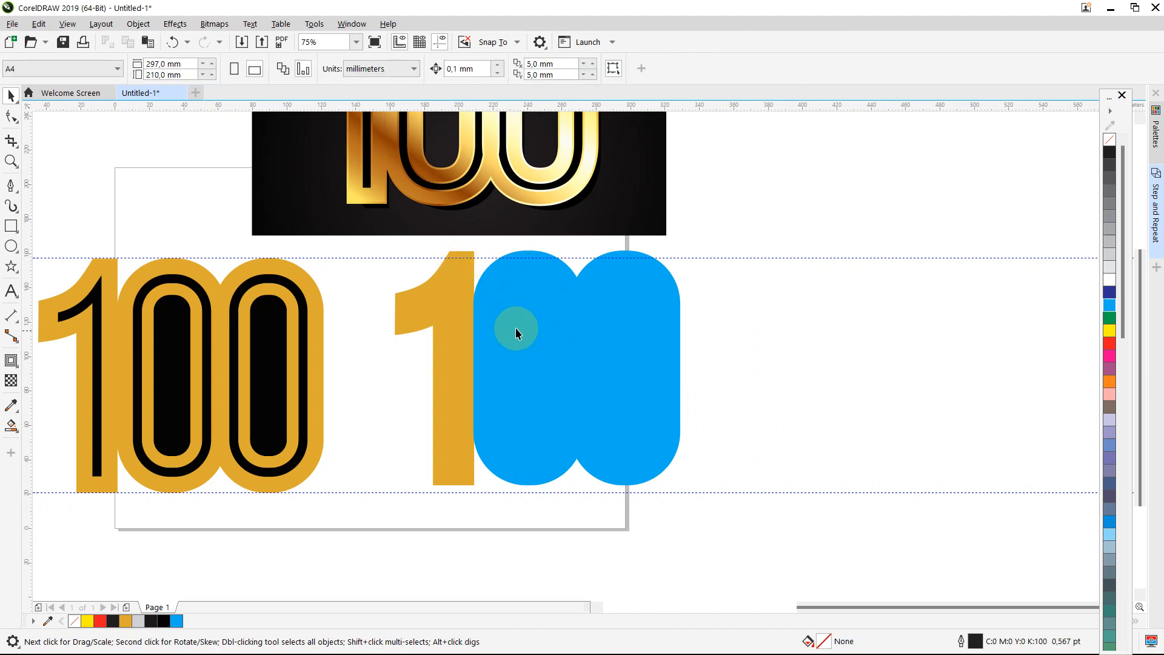
{"action": "left_click", "coordinate": [516, 328]}
{"action": "left_click", "coordinate": [816, 222]}
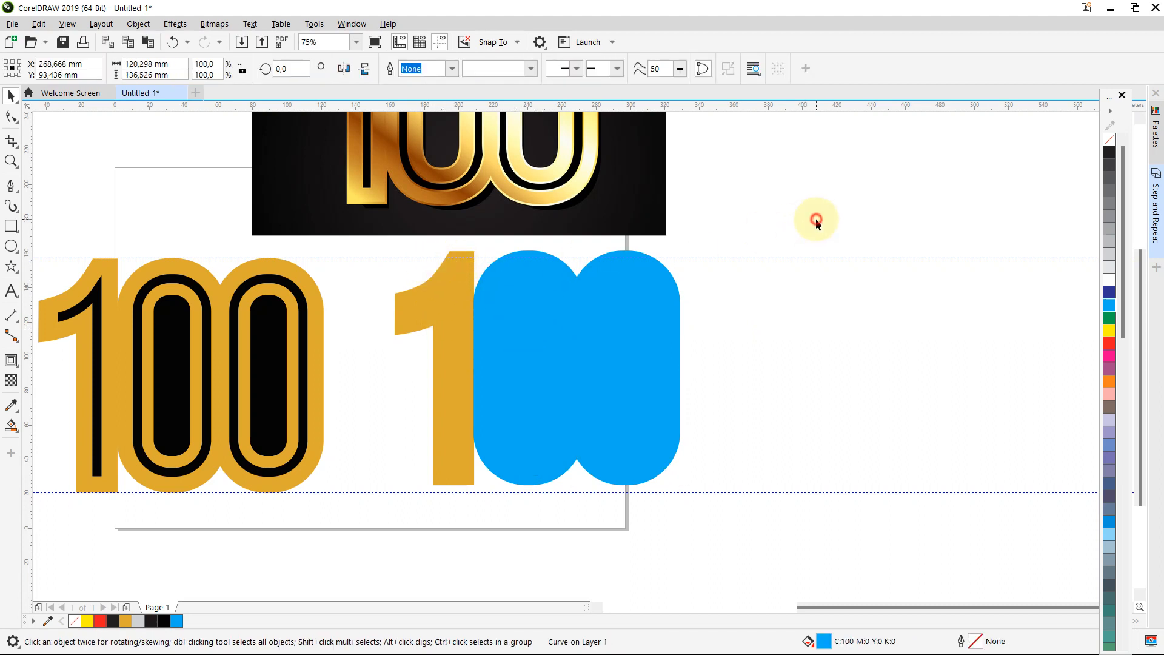
{"action": "left_click_drag", "start_coordinate": [816, 222], "coordinate": [387, 417]}
{"action": "left_click_drag", "start_coordinate": [382, 514], "coordinate": [382, 515]}
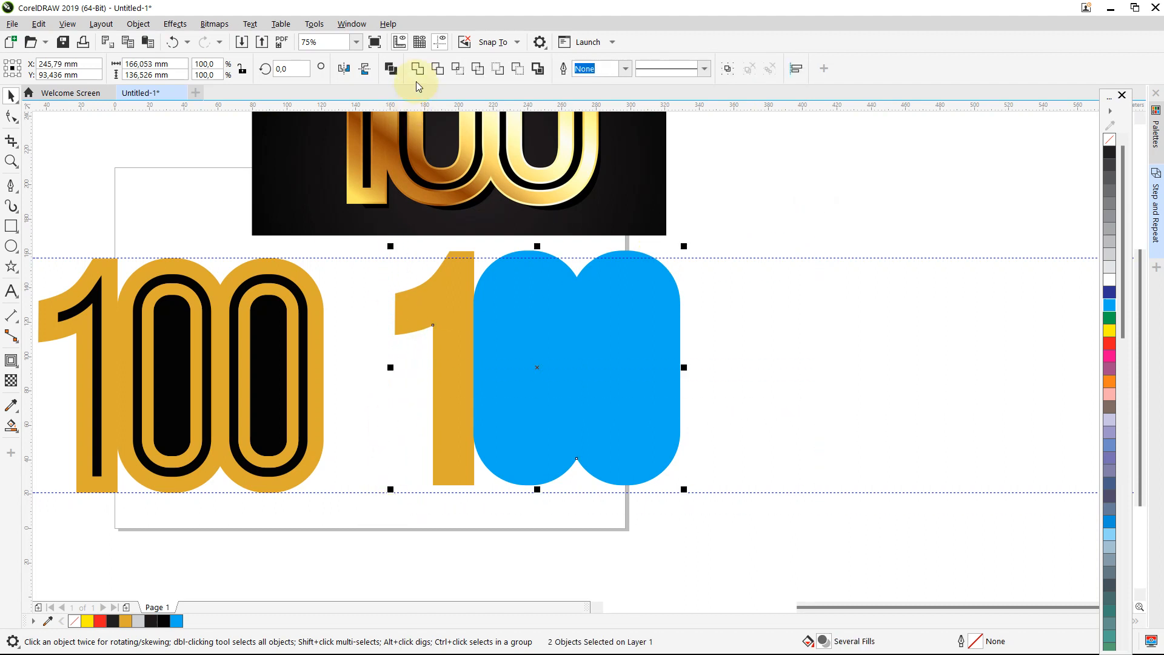
{"action": "left_click", "coordinate": [417, 68]}
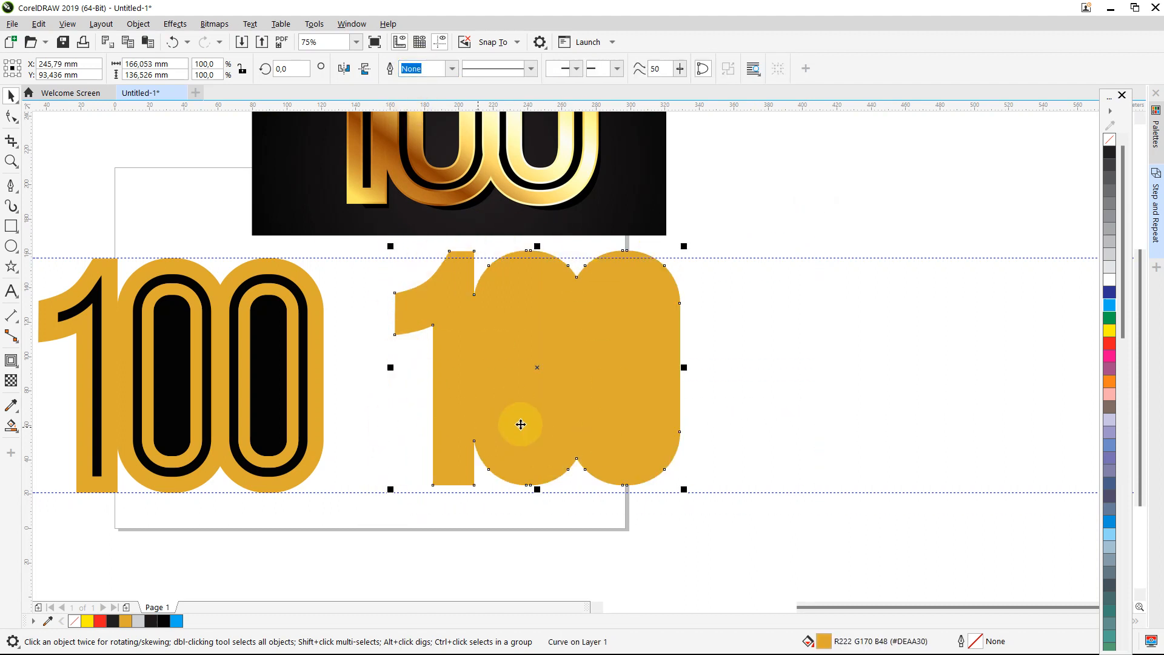
{"action": "left_click", "coordinate": [760, 374]}
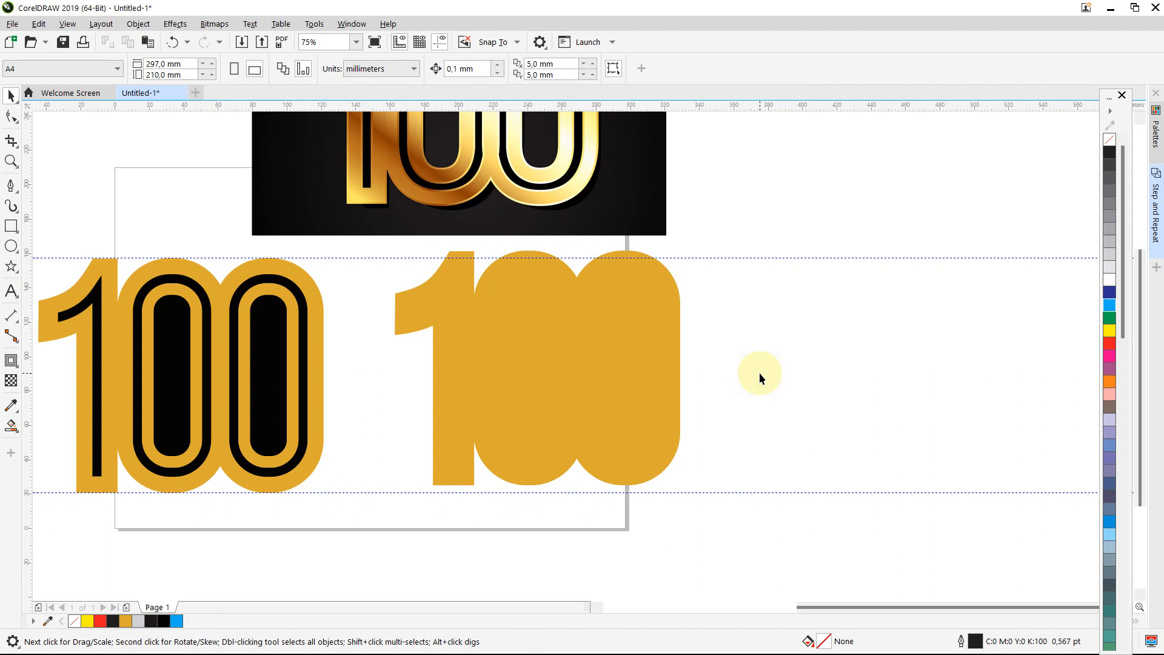
Paste the group of black inner shapes back onto the duplicate's merged gold outline
{"action": "key", "text": "ctrl+v"}
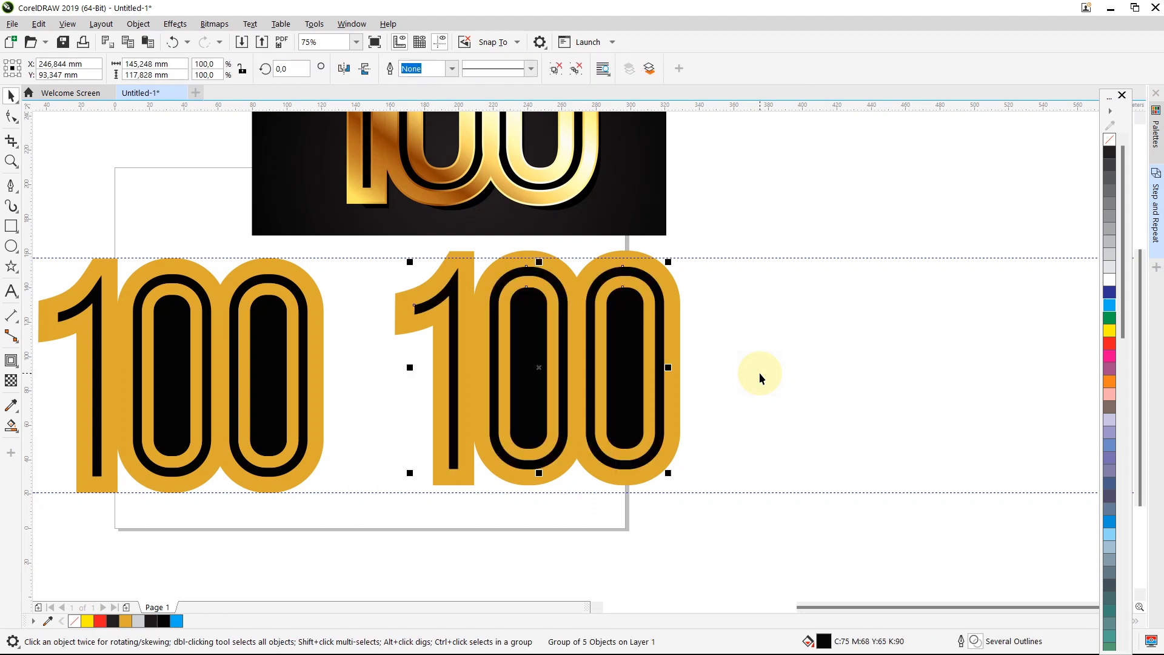
{"action": "scroll", "coordinate": [759, 372], "scroll_direction": "down", "scroll_amount": 2}
{"action": "left_click", "coordinate": [792, 283]}
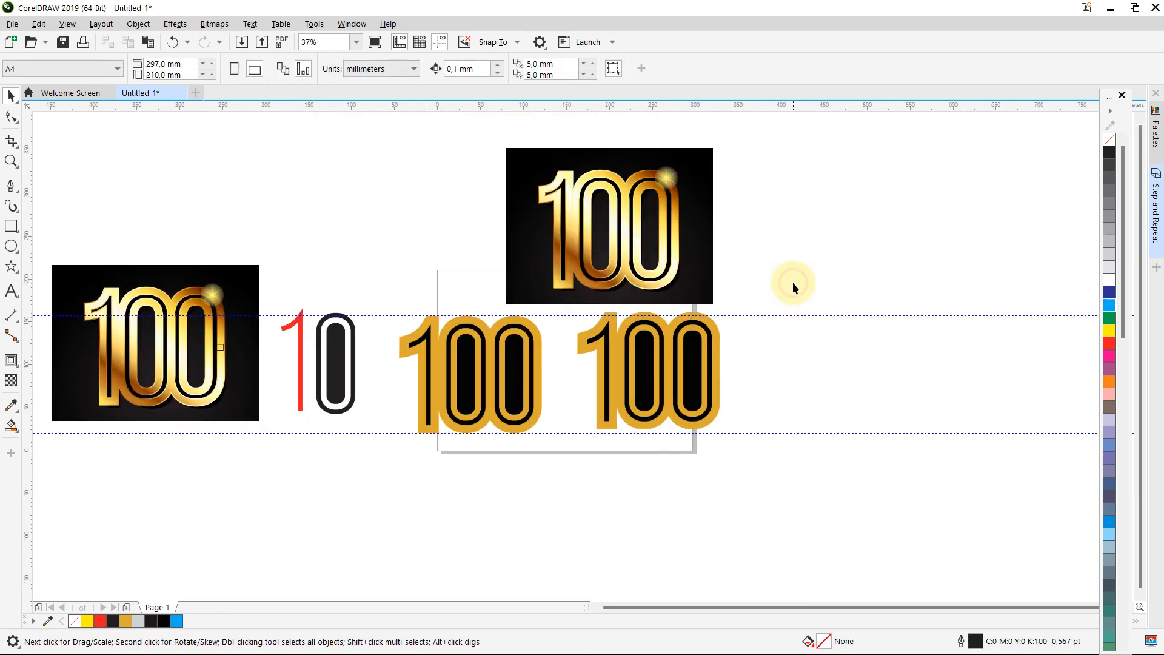
{"action": "scroll", "coordinate": [792, 282], "scroll_direction": "up", "scroll_amount": 2}
{"action": "scroll", "coordinate": [740, 285], "scroll_direction": "down", "scroll_amount": 2}
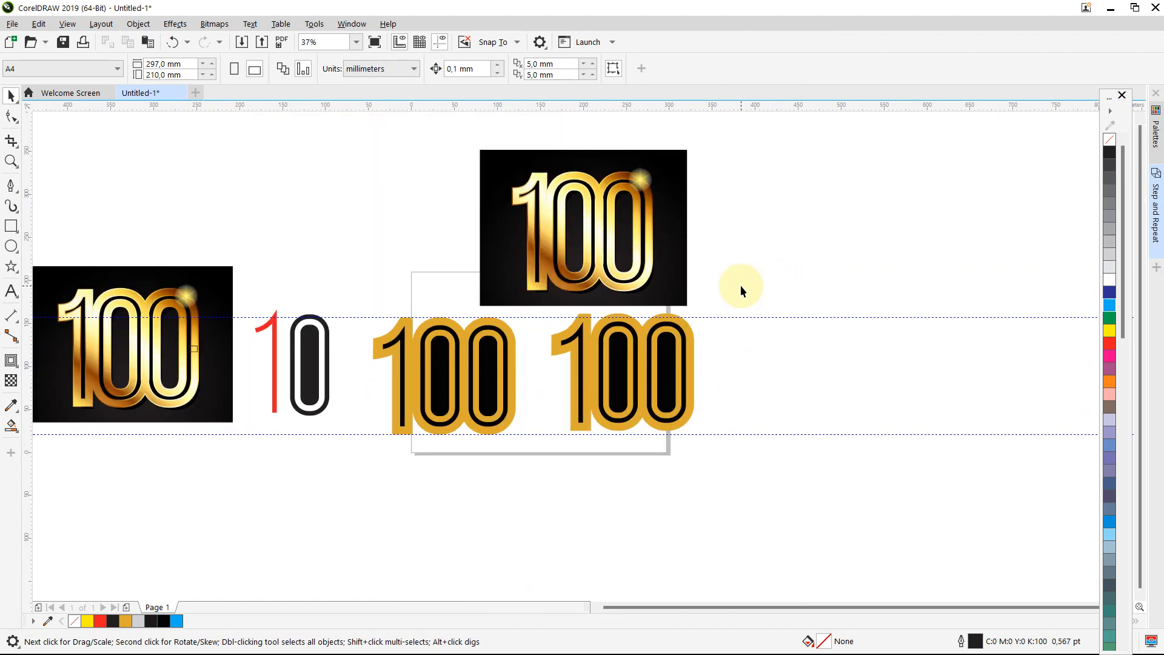
Move the original gold 100 off the page below the red 1 and black zero, and raise the reference image above the page
{"action": "left_click_drag", "start_coordinate": [645, 213], "coordinate": [676, 196]}
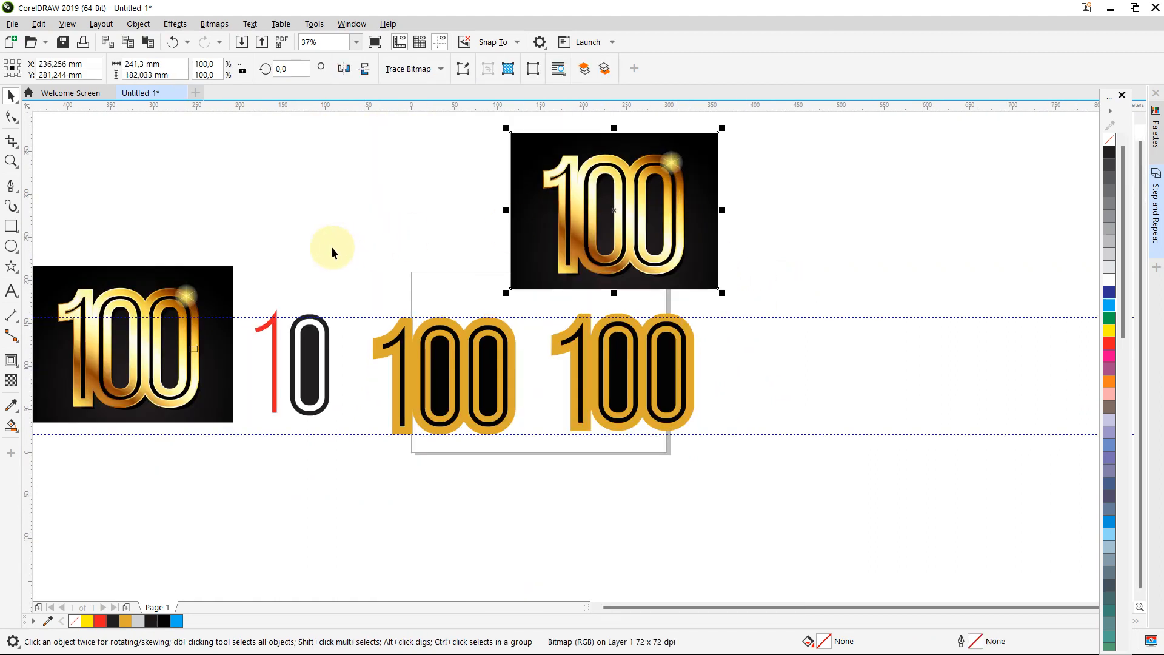
{"action": "left_click_drag", "start_coordinate": [333, 248], "coordinate": [540, 499]}
{"action": "left_click_drag", "start_coordinate": [471, 390], "coordinate": [254, 527]}
{"action": "left_click_drag", "start_coordinate": [541, 246], "coordinate": [546, 181]}
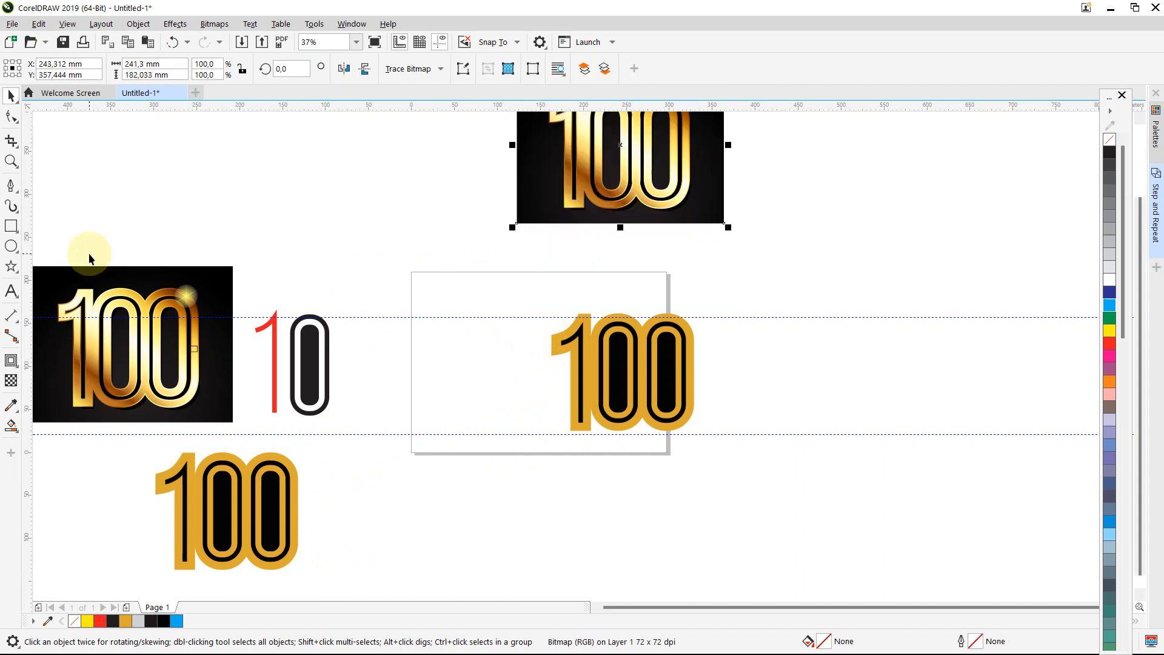
Create a page-sized rectangle behind the 100, filled with black and without an outline
{"action": "left_click", "coordinate": [11, 225]}
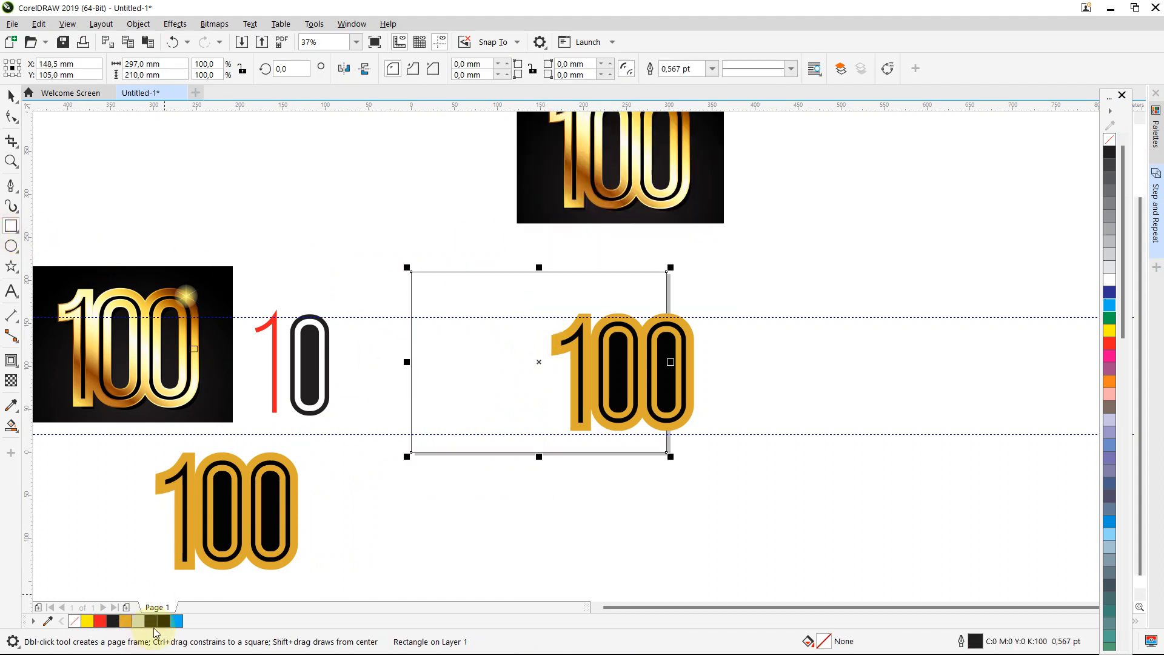
{"action": "left_click", "coordinate": [165, 621]}
{"action": "right_click", "coordinate": [75, 624]}
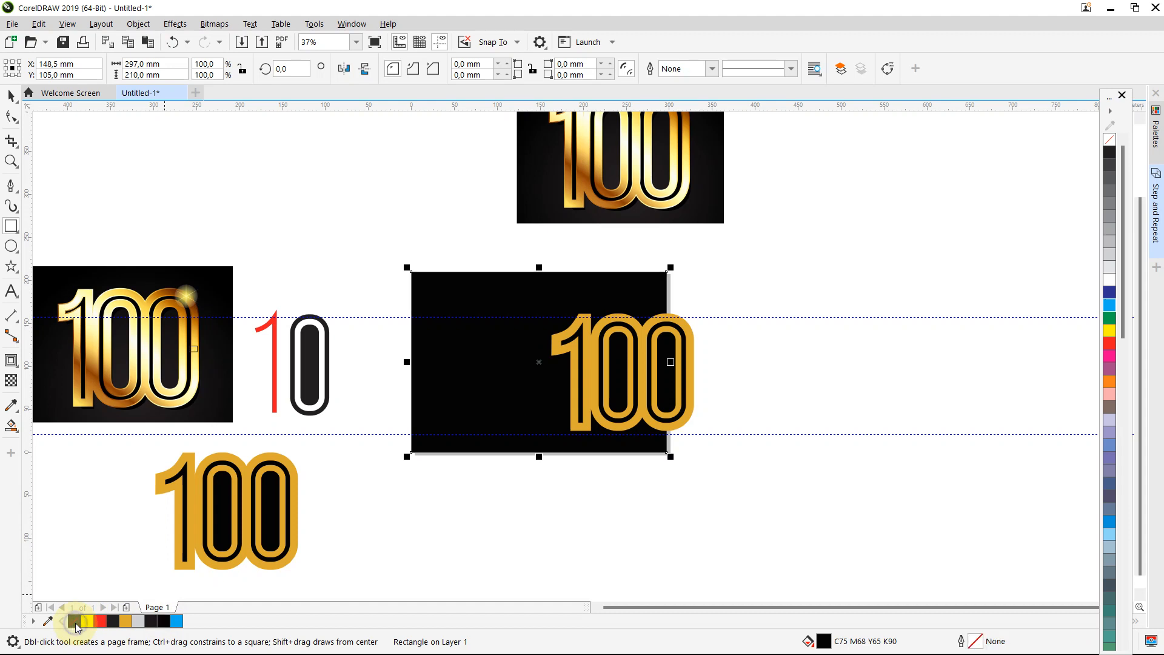
Lock the black background rectangle in place
{"action": "left_click", "coordinate": [12, 96]}
{"action": "left_click", "coordinate": [470, 343]}
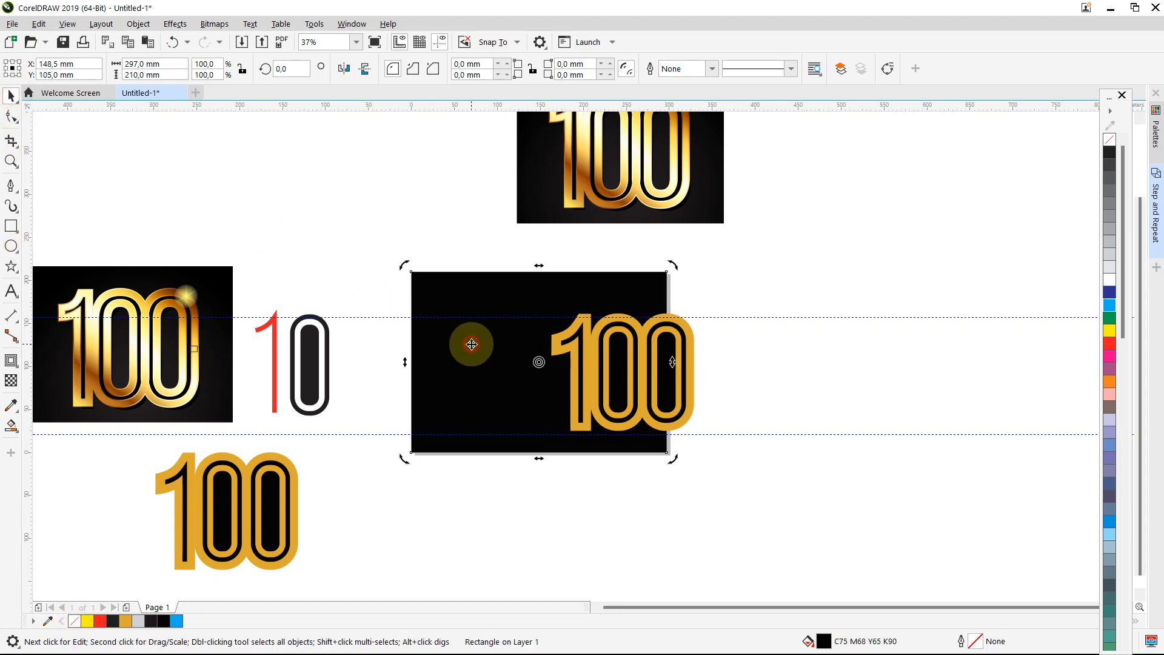
{"action": "left_click", "coordinate": [473, 347]}
{"action": "right_click", "coordinate": [472, 349]}
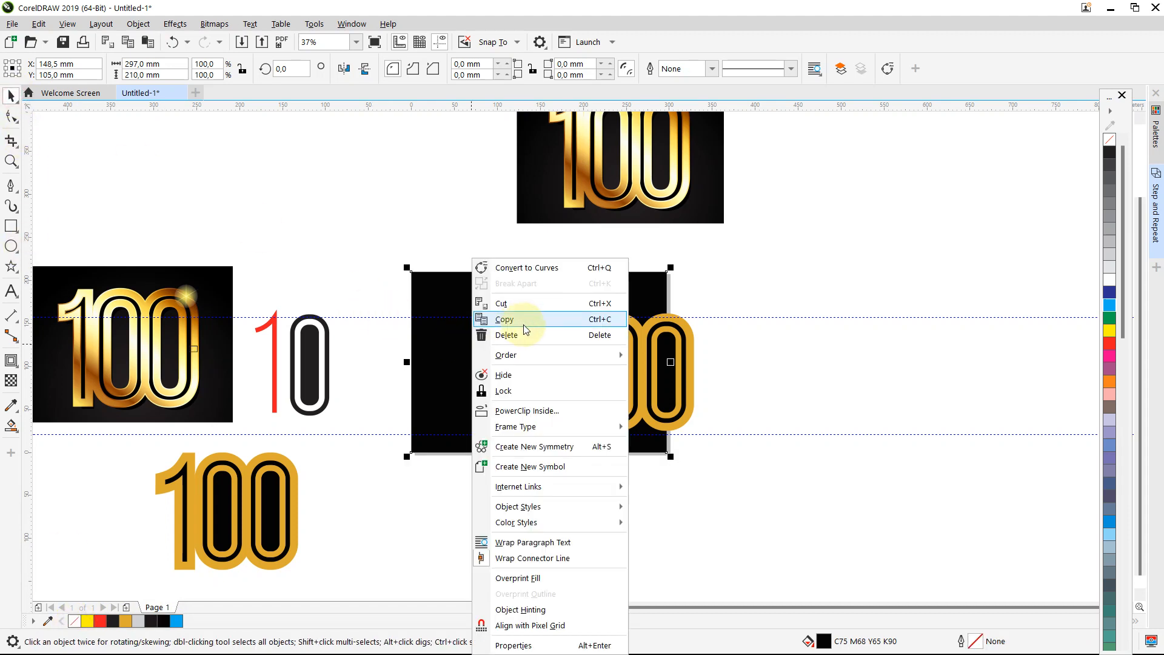
{"action": "left_click", "coordinate": [491, 391]}
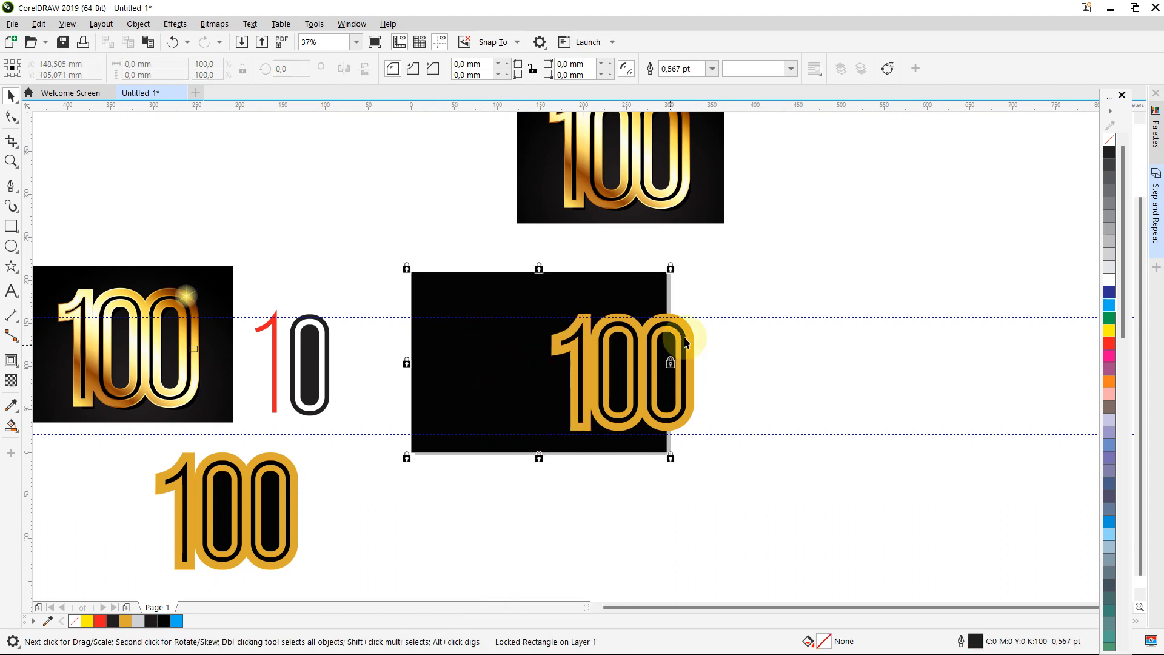
Center the merged 100 horizontally on the black background and align the reference image directly above it for comparison
{"action": "left_click_drag", "start_coordinate": [739, 297], "coordinate": [507, 468]}
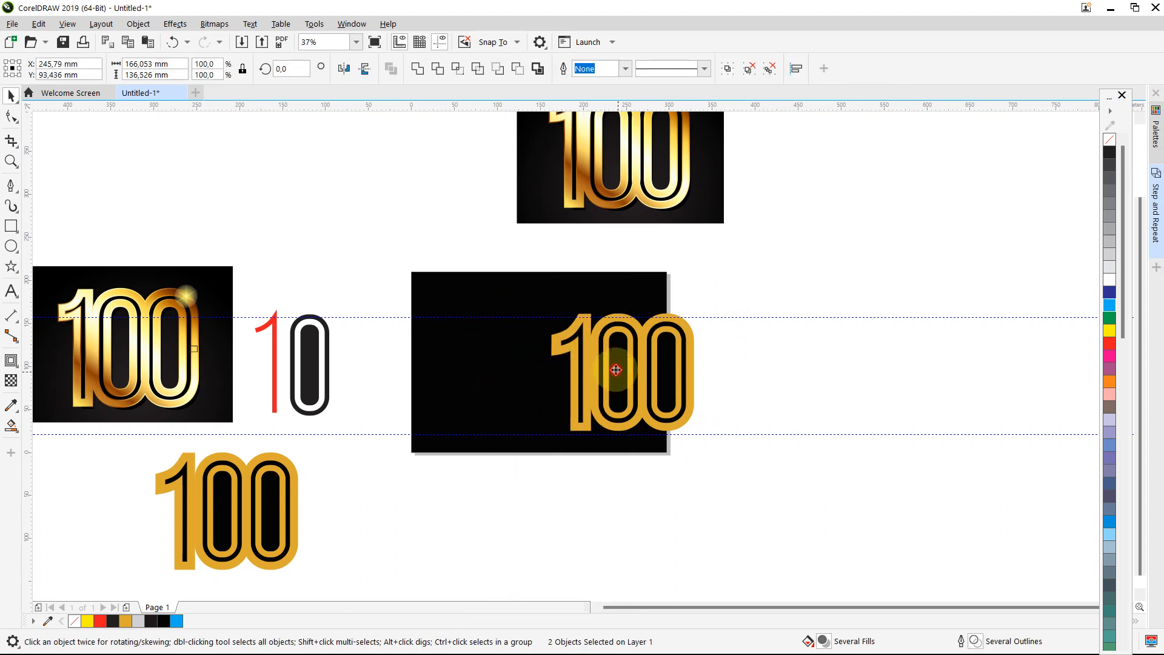
{"action": "left_click_drag", "start_coordinate": [623, 371], "coordinate": [525, 363]}
{"action": "left_click_drag", "start_coordinate": [565, 158], "coordinate": [485, 218]}
{"action": "left_click", "coordinate": [748, 281]}
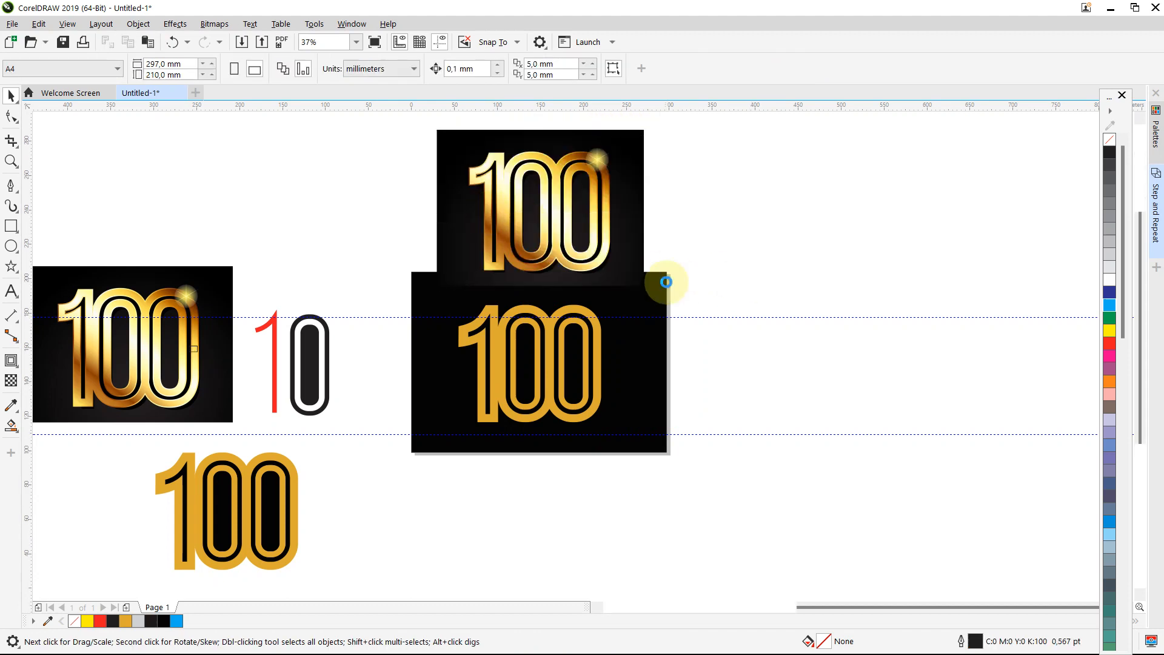
{"action": "scroll", "coordinate": [664, 279], "scroll_direction": "up", "scroll_amount": 2}
{"action": "left_click_drag", "start_coordinate": [518, 167], "coordinate": [513, 215]}
{"action": "scroll", "coordinate": [513, 216], "scroll_direction": "down", "scroll_amount": 2}
{"action": "left_click_drag", "start_coordinate": [461, 185], "coordinate": [451, 172]}
{"action": "left_click", "coordinate": [760, 200]}
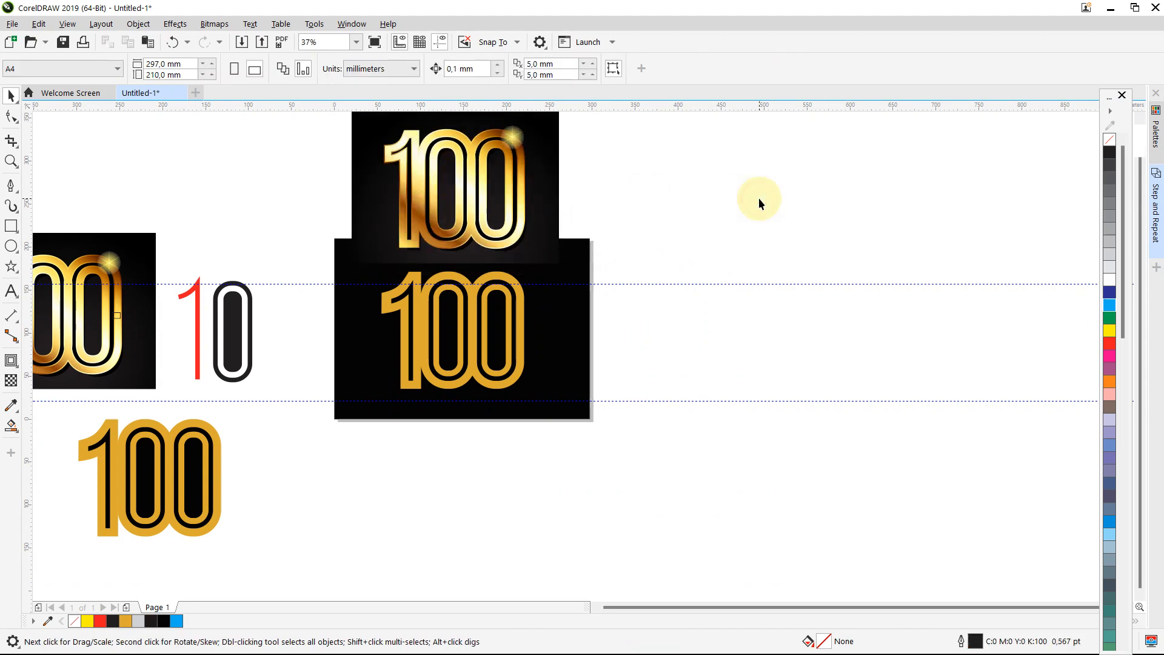
Apply a linear fountain fill to the merged gold outline, running from the foot of the 1 diagonally up past the second zero
{"action": "left_click", "coordinate": [18, 434]}
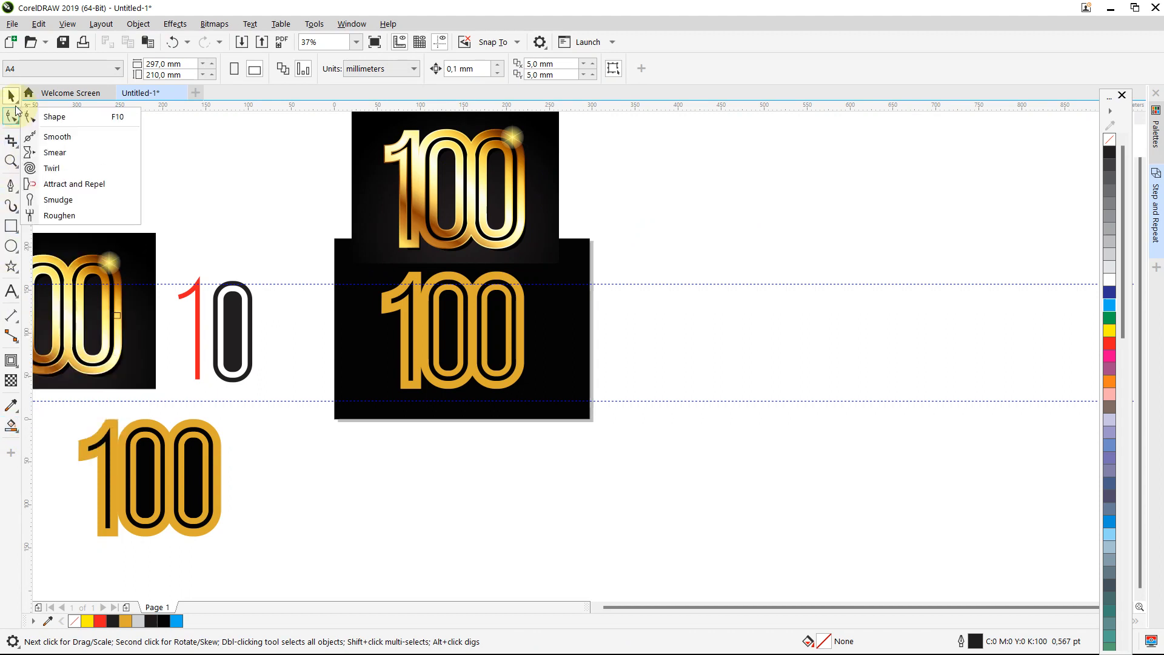
{"action": "left_click", "coordinate": [13, 102]}
{"action": "left_click", "coordinate": [377, 307]}
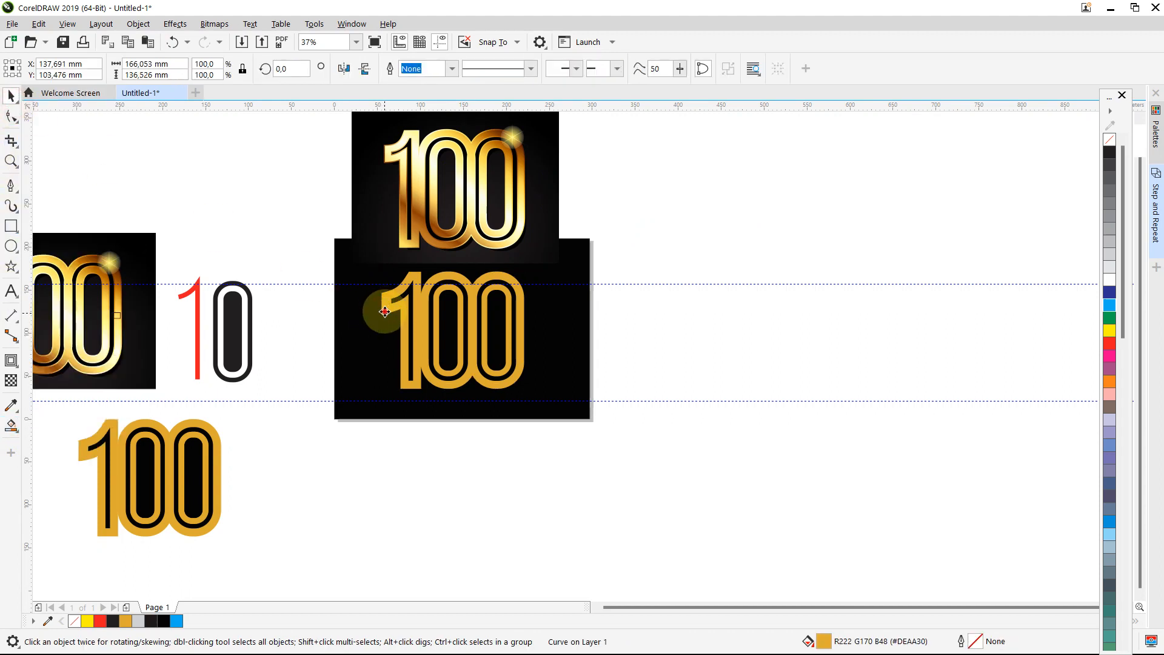
{"action": "left_click_drag", "start_coordinate": [376, 307], "coordinate": [302, 347]}
{"action": "key", "text": "Escape"}
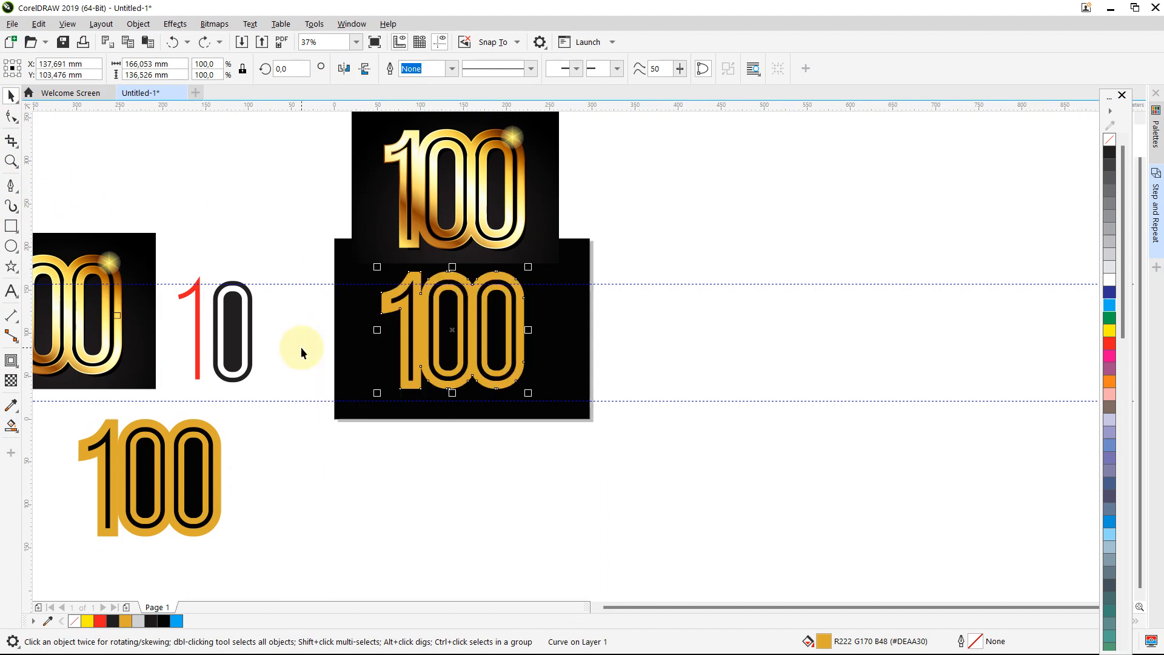
{"action": "left_click", "coordinate": [21, 437]}
{"action": "left_click", "coordinate": [48, 422]}
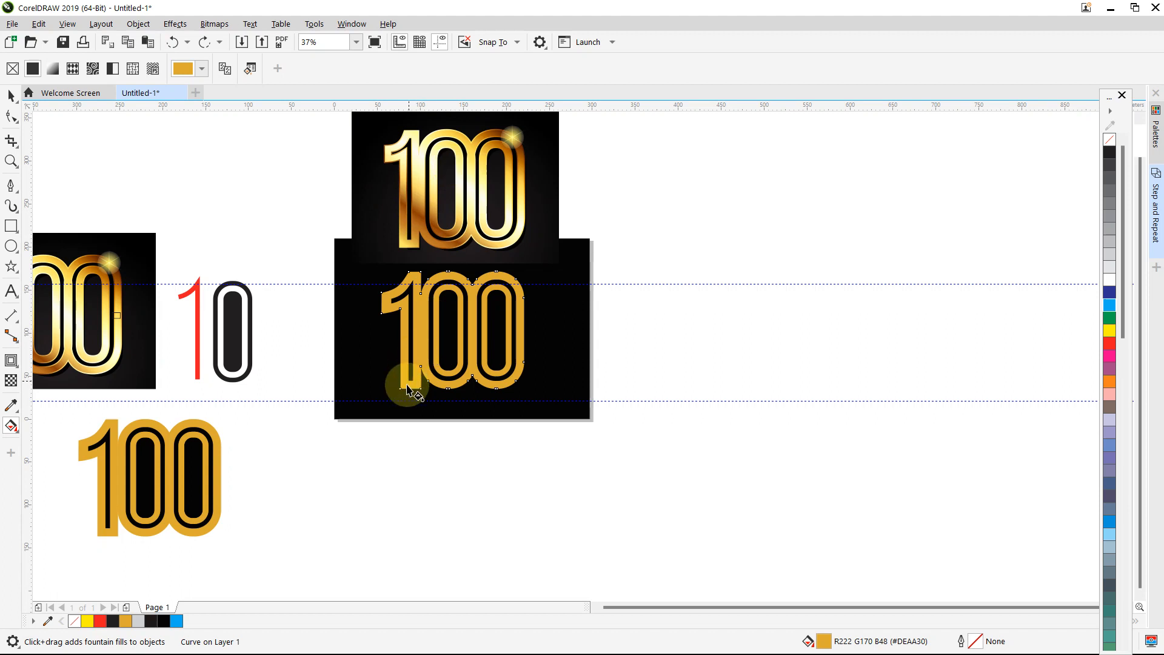
{"action": "left_click_drag", "start_coordinate": [405, 388], "coordinate": [507, 244]}
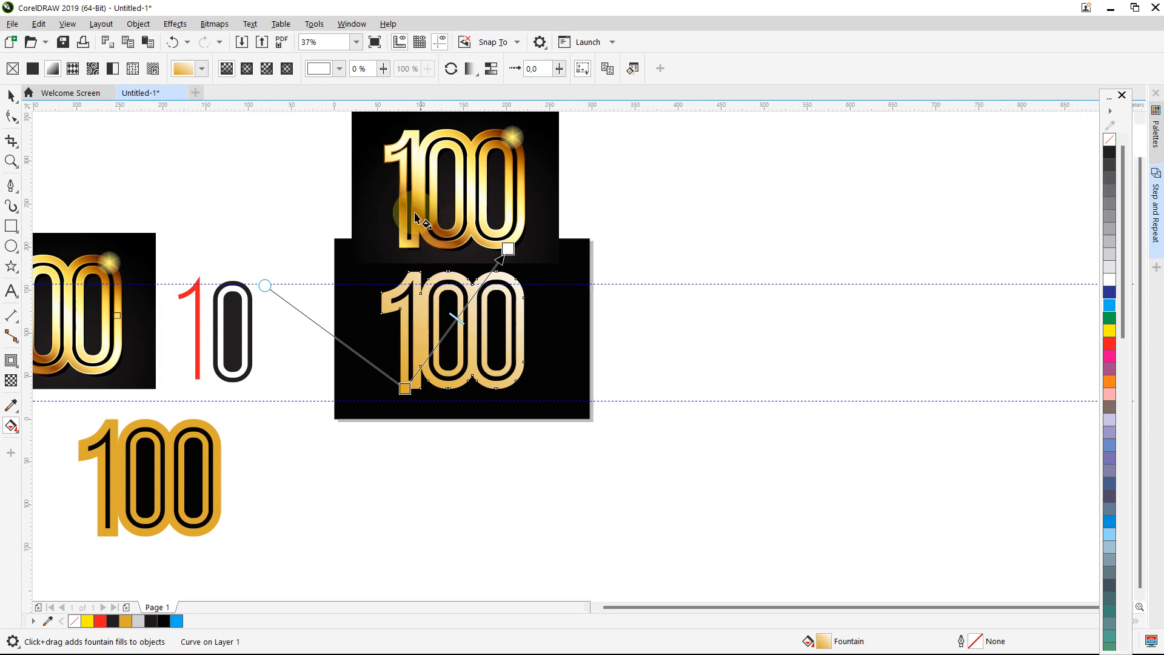
Add two color nodes at 25% and 53% along the gradient, and pull its end down to the second zero's upper edge
{"action": "double_click", "coordinate": [430, 353]}
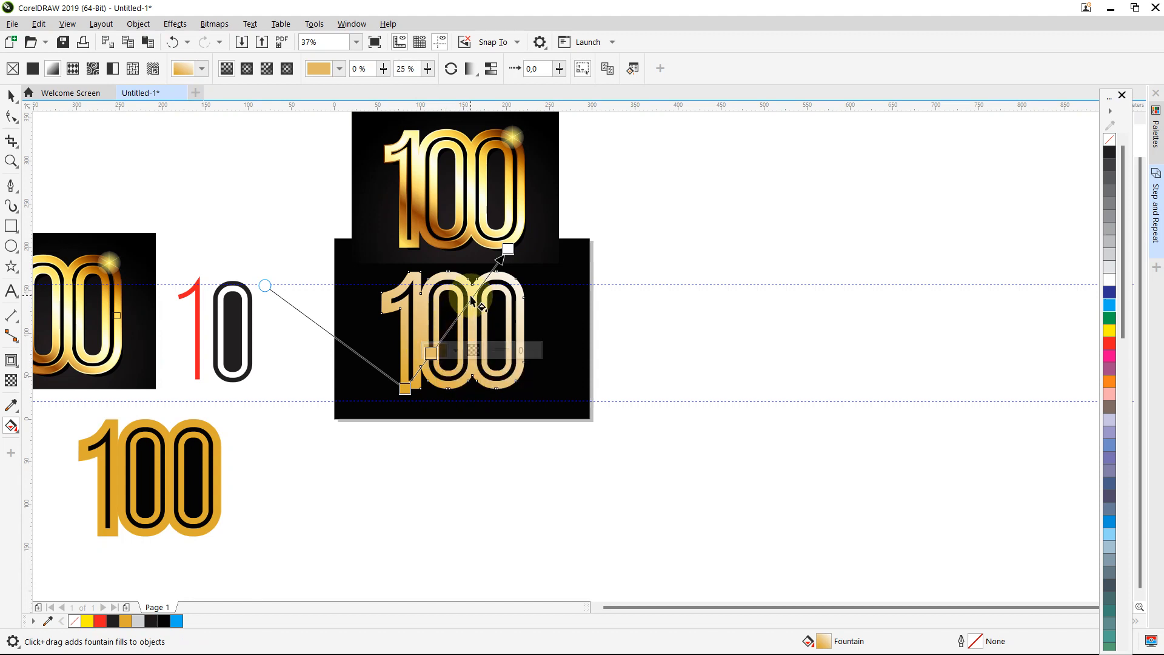
{"action": "double_click", "coordinate": [460, 315]}
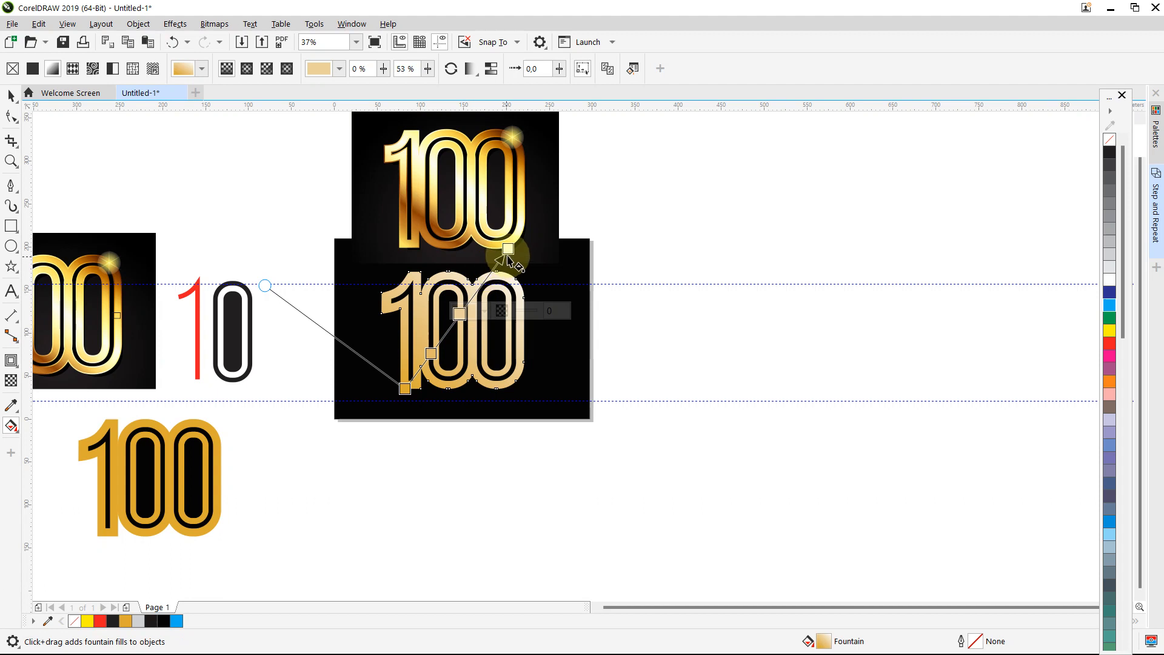
{"action": "left_click_drag", "start_coordinate": [508, 249], "coordinate": [508, 279]}
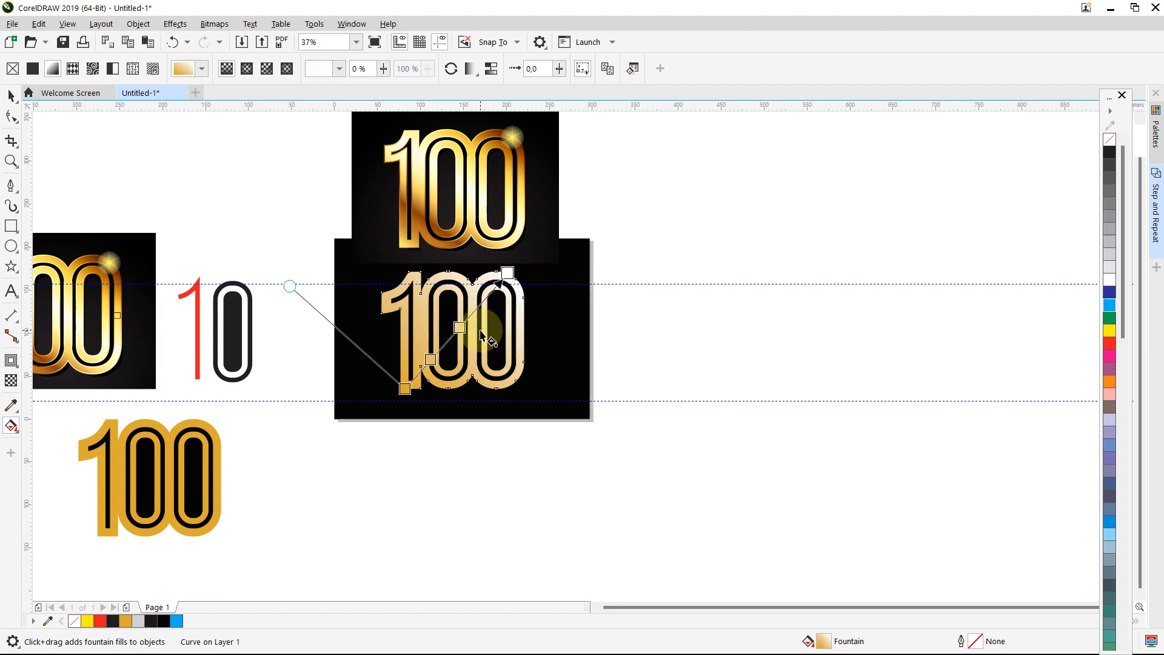
Set the gradient's 25% node to the dark brown #8B3F05 sampled from the 1 in the reference image
{"action": "left_click", "coordinate": [430, 358]}
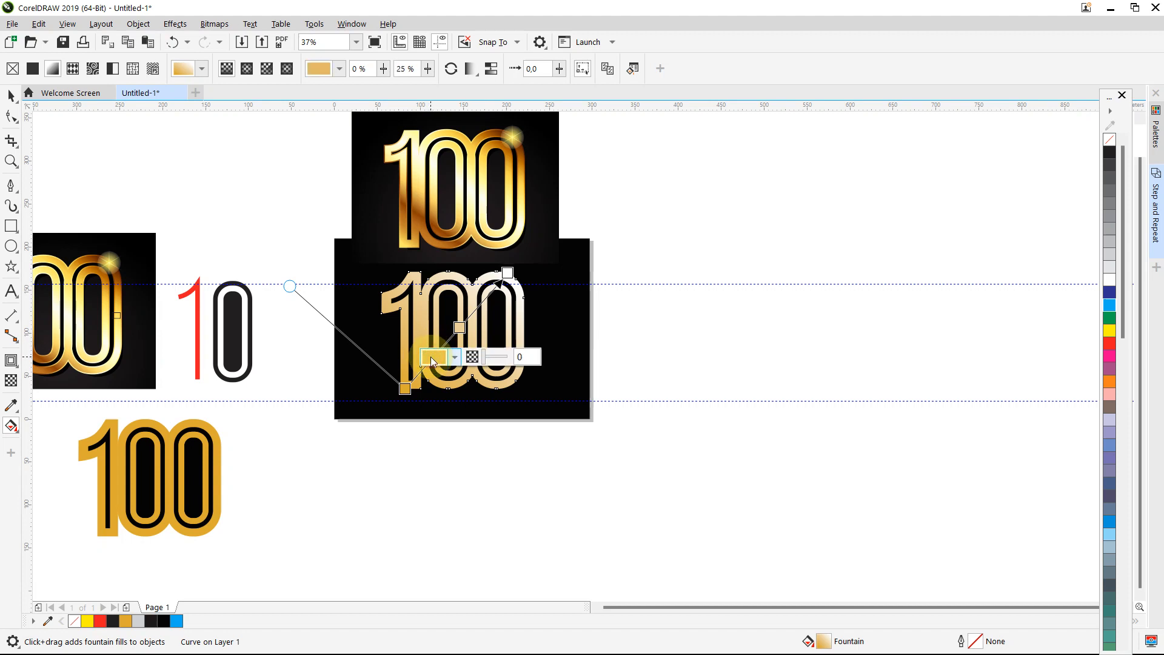
{"action": "left_click", "coordinate": [452, 357]}
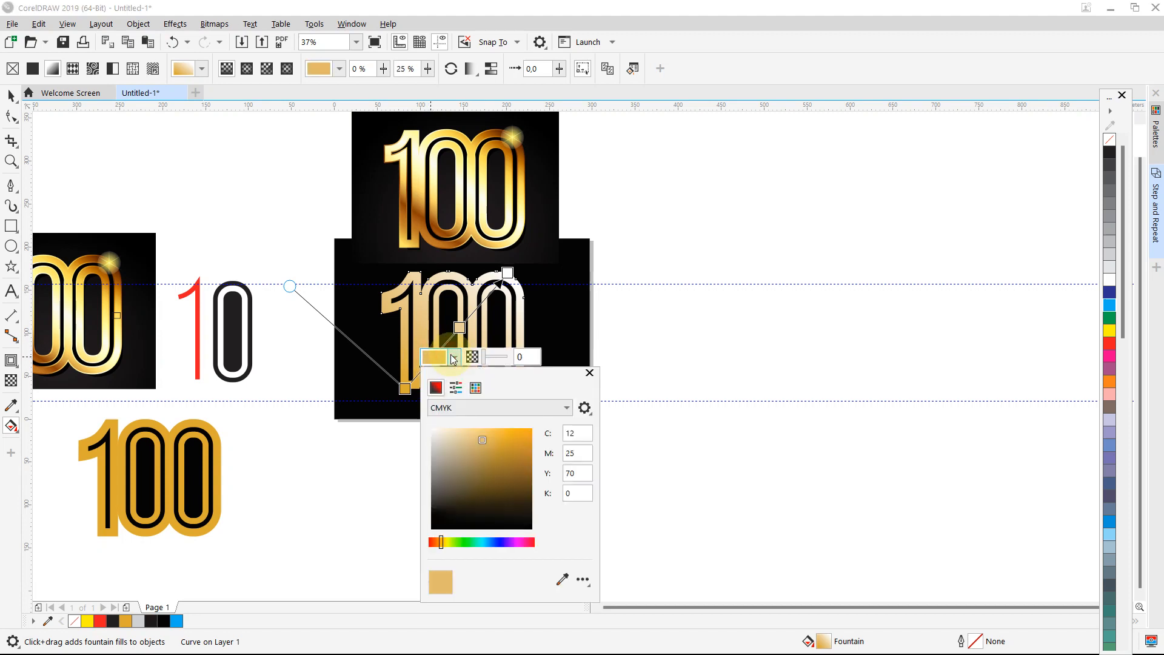
{"action": "left_click", "coordinate": [562, 579]}
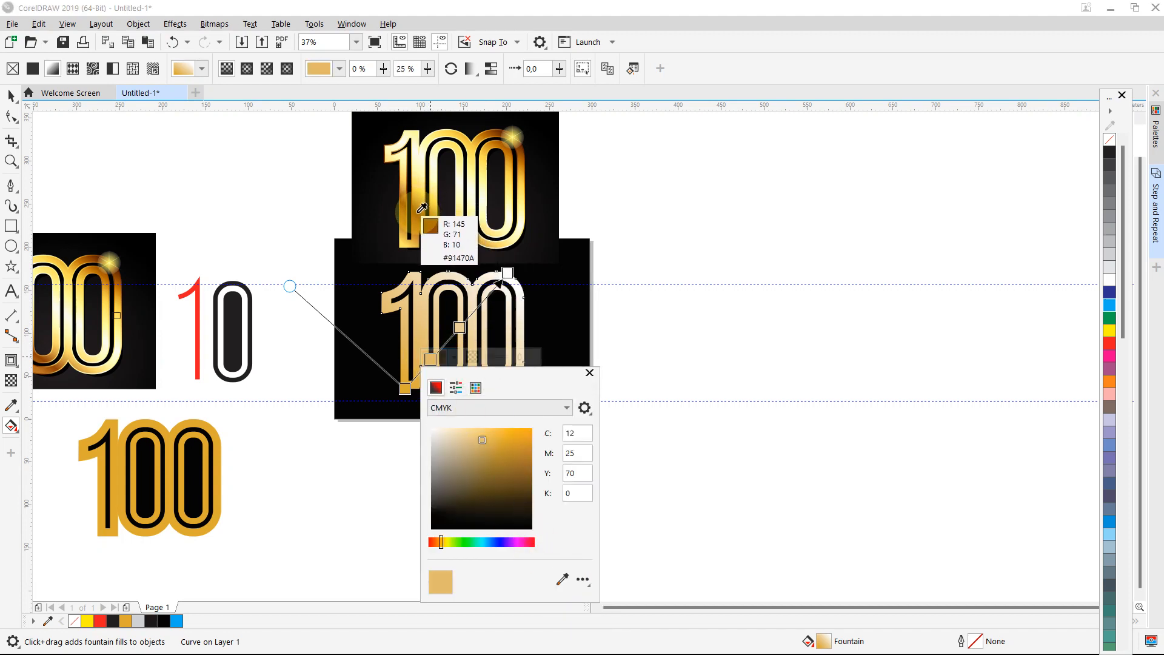
{"action": "left_click", "coordinate": [417, 212]}
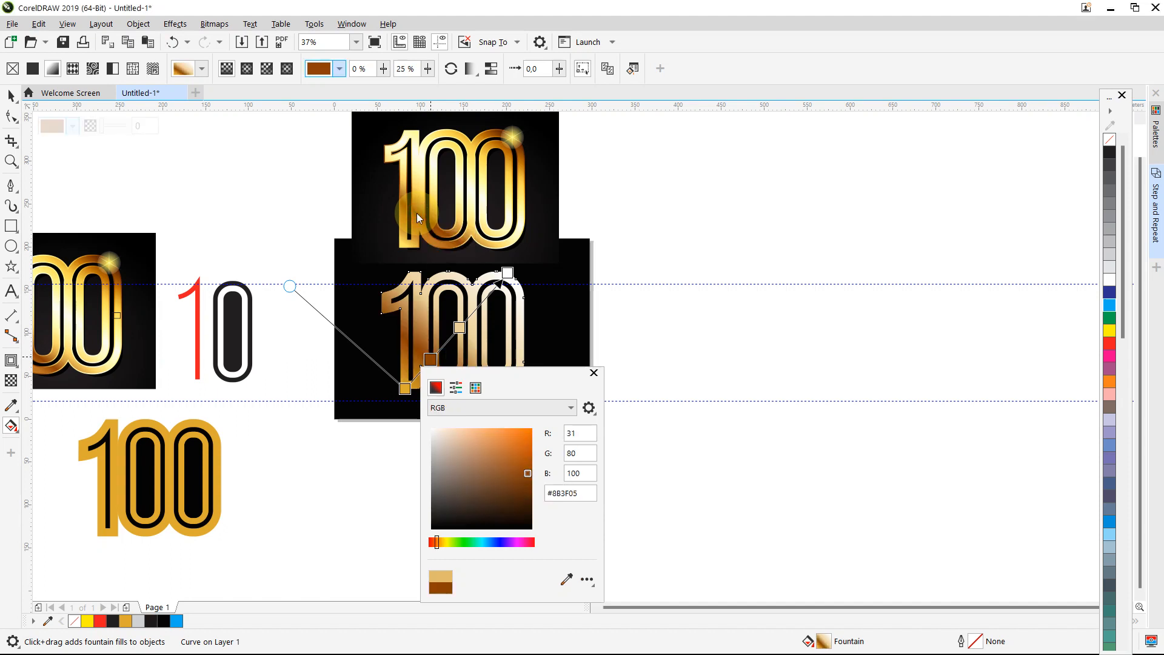
Set the gradient's start node to the yellow #FFE864 sampled from the foot of the 1 in the reference image
{"action": "left_click", "coordinate": [405, 388]}
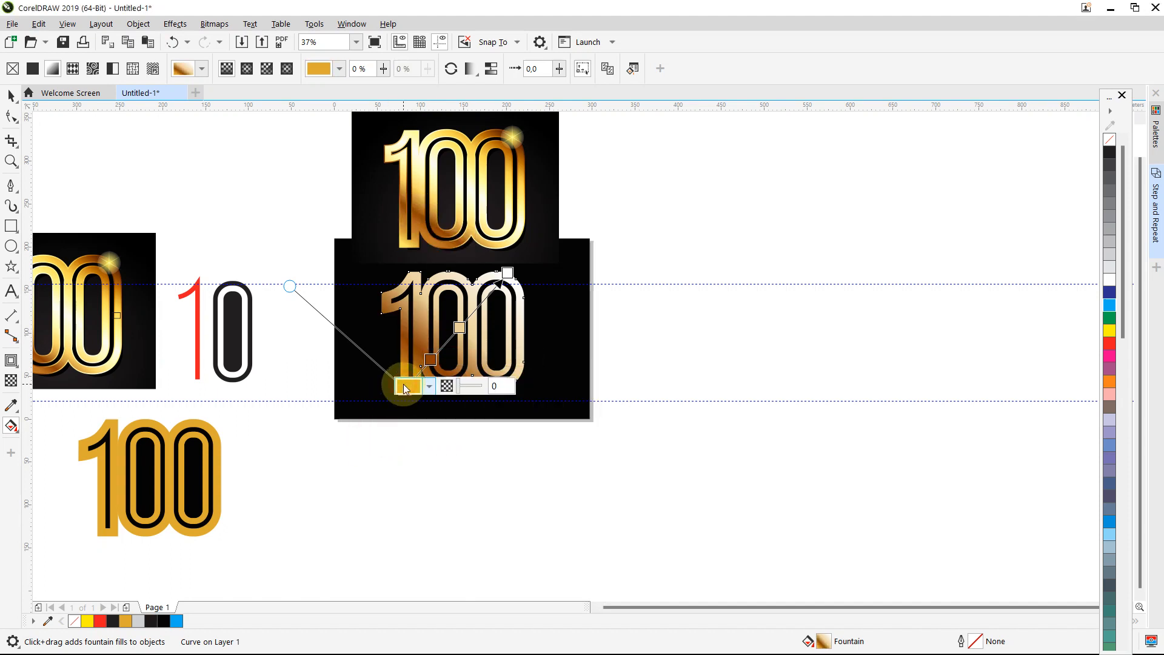
{"action": "left_click", "coordinate": [430, 387]}
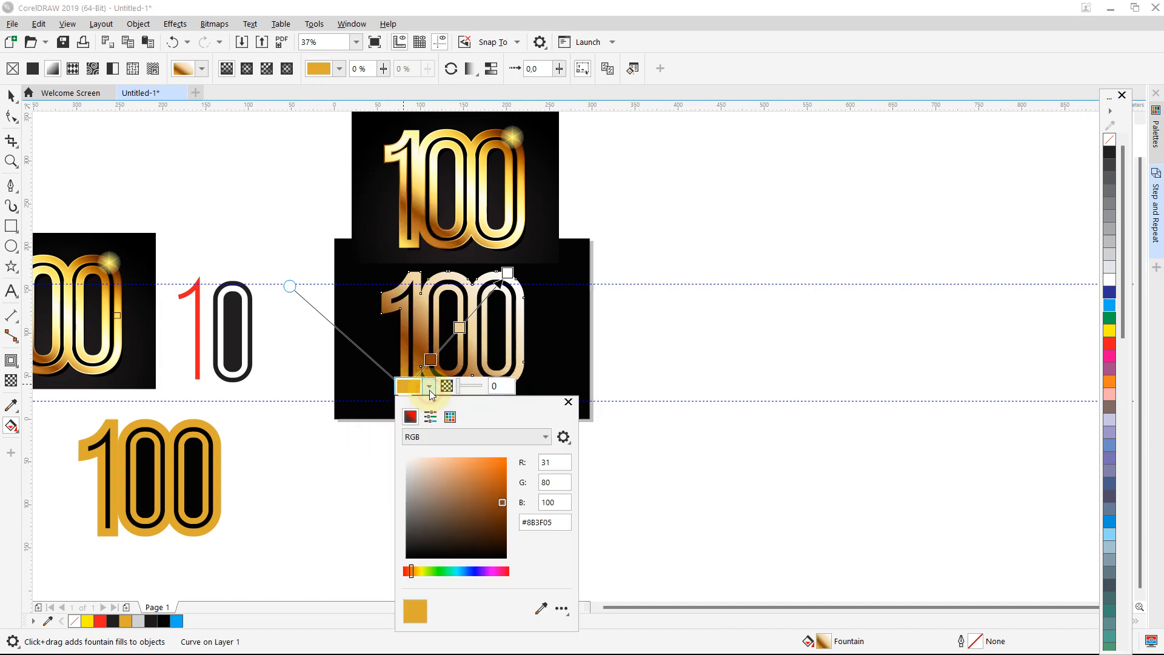
{"action": "left_click", "coordinate": [537, 608]}
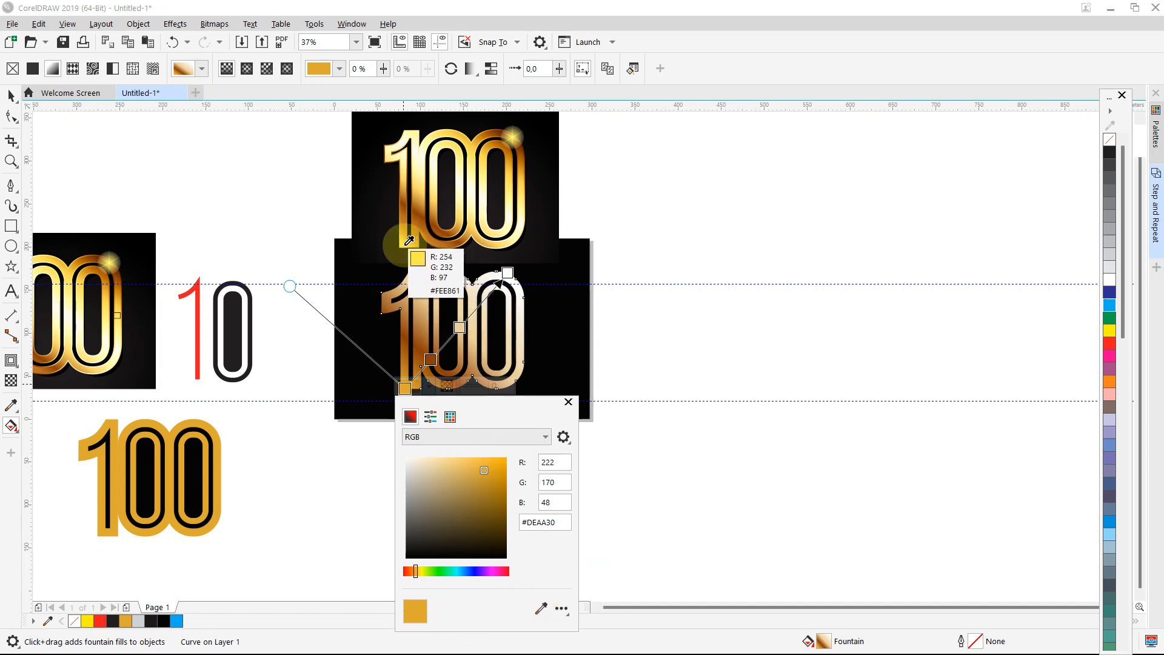
{"action": "left_click", "coordinate": [407, 240]}
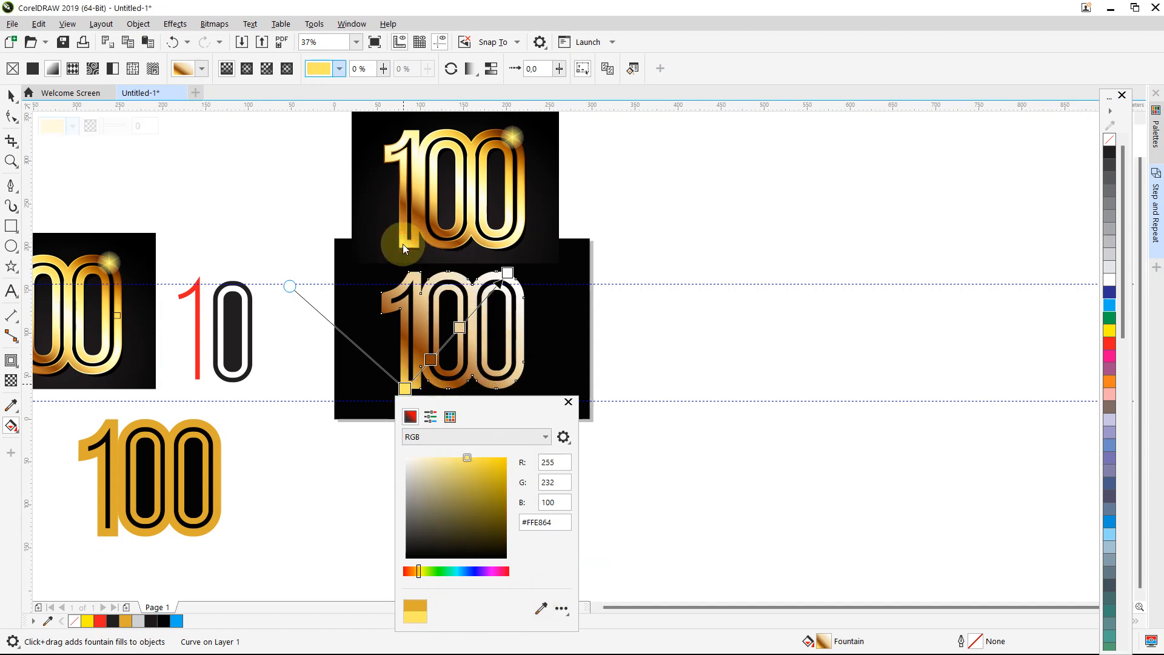
Slide the gradient's middle node to 68% and color it with the near-white #FCFCF0 sampled from the reference image
{"action": "left_click", "coordinate": [458, 325]}
{"action": "left_click_drag", "start_coordinate": [457, 325], "coordinate": [473, 303]}
{"action": "left_click", "coordinate": [475, 309]}
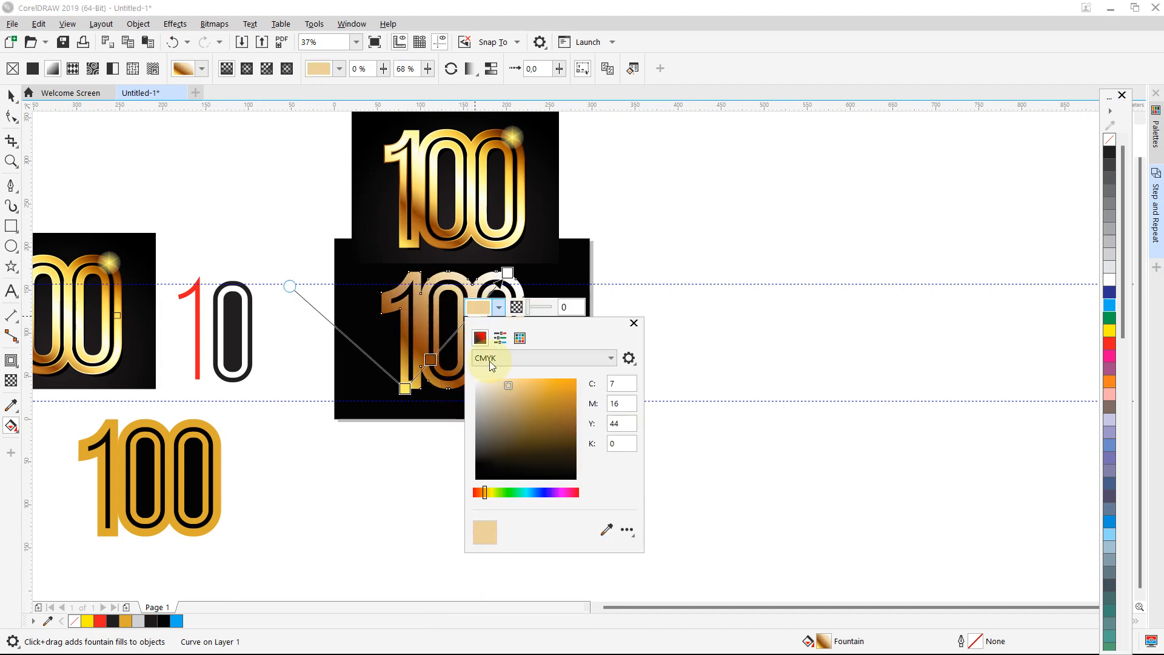
{"action": "left_click", "coordinate": [606, 529]}
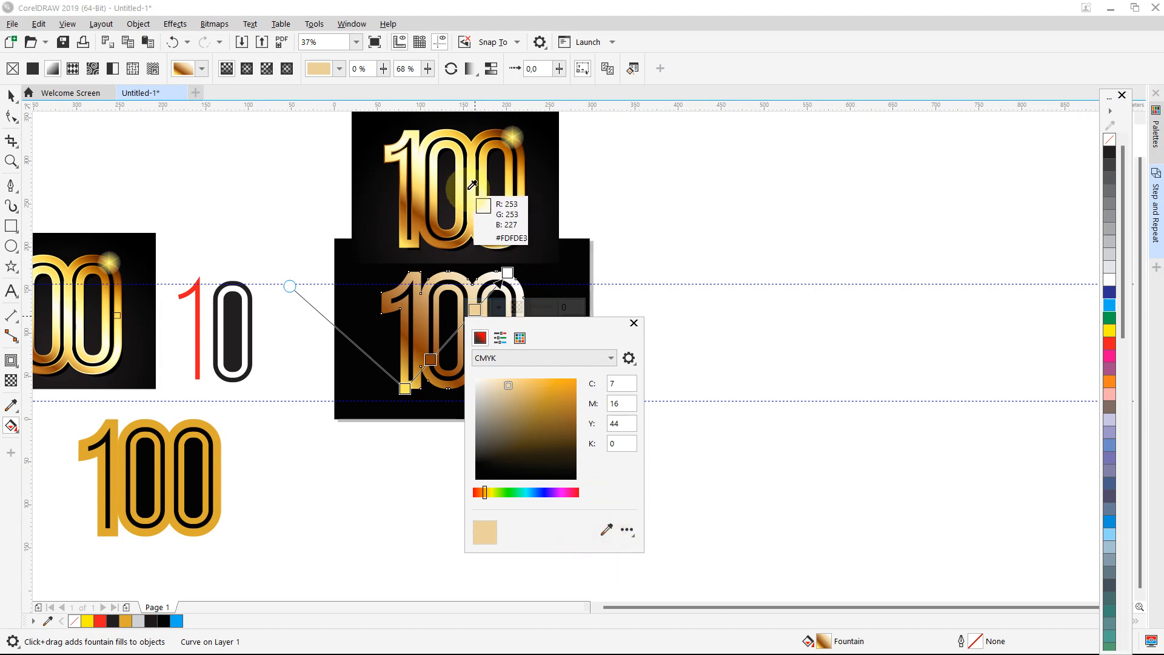
{"action": "left_click", "coordinate": [422, 159]}
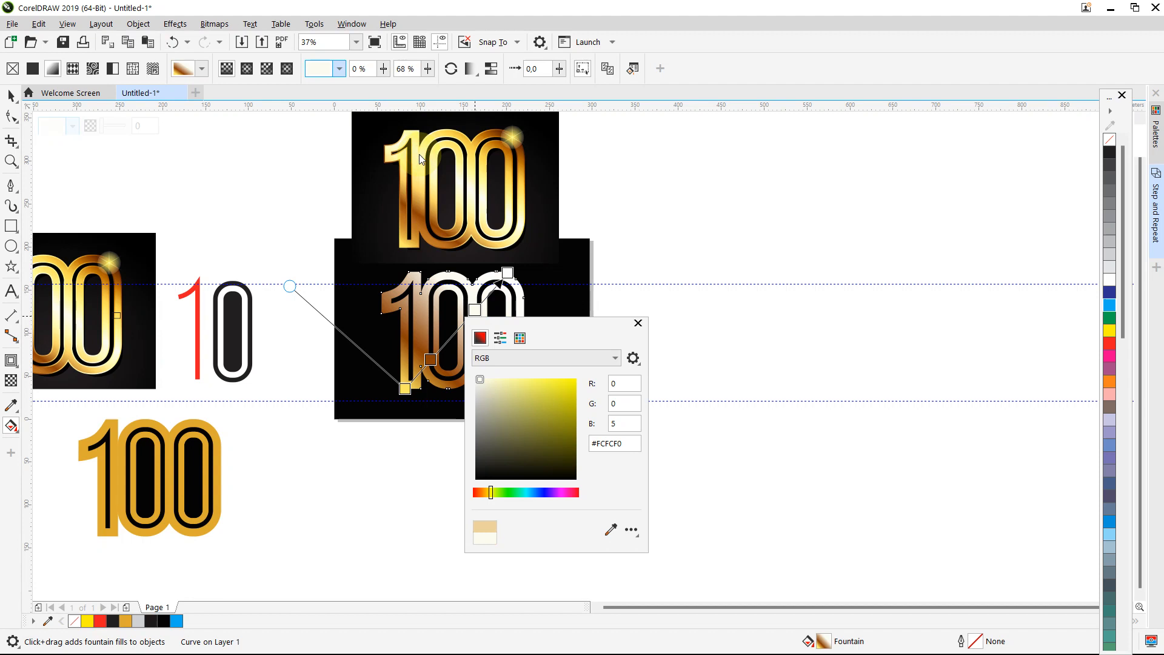
Set the gradient's end node to the dark brown #813F03 sampled from the second zero in the reference image
{"action": "left_click", "coordinate": [508, 274]}
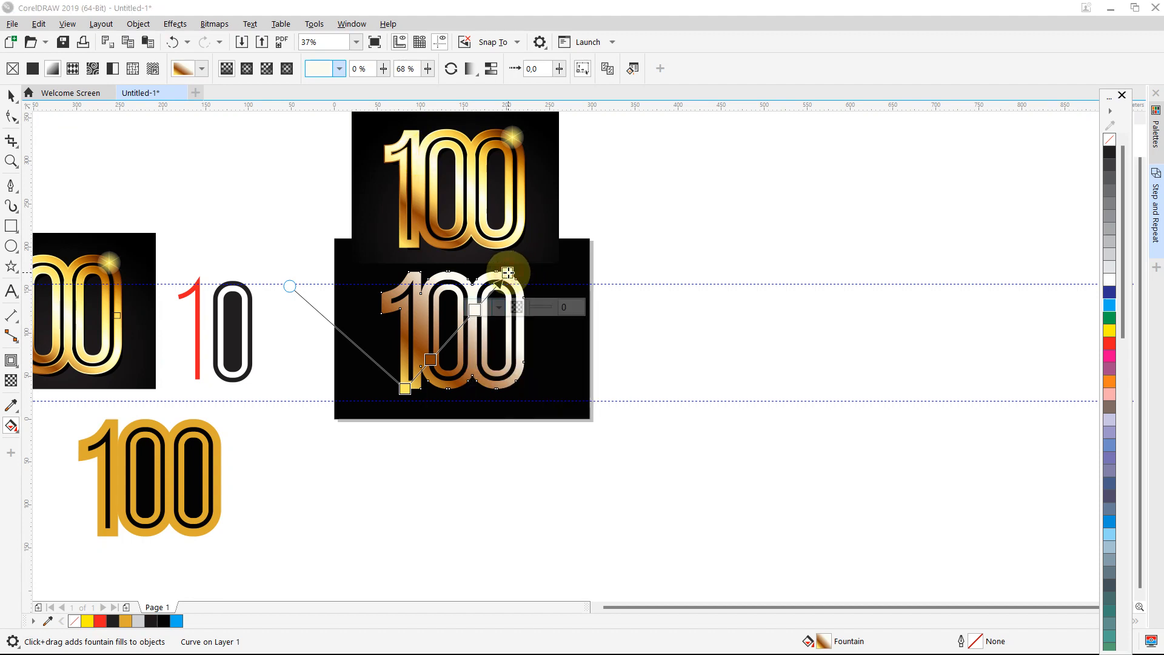
{"action": "left_click", "coordinate": [507, 278]}
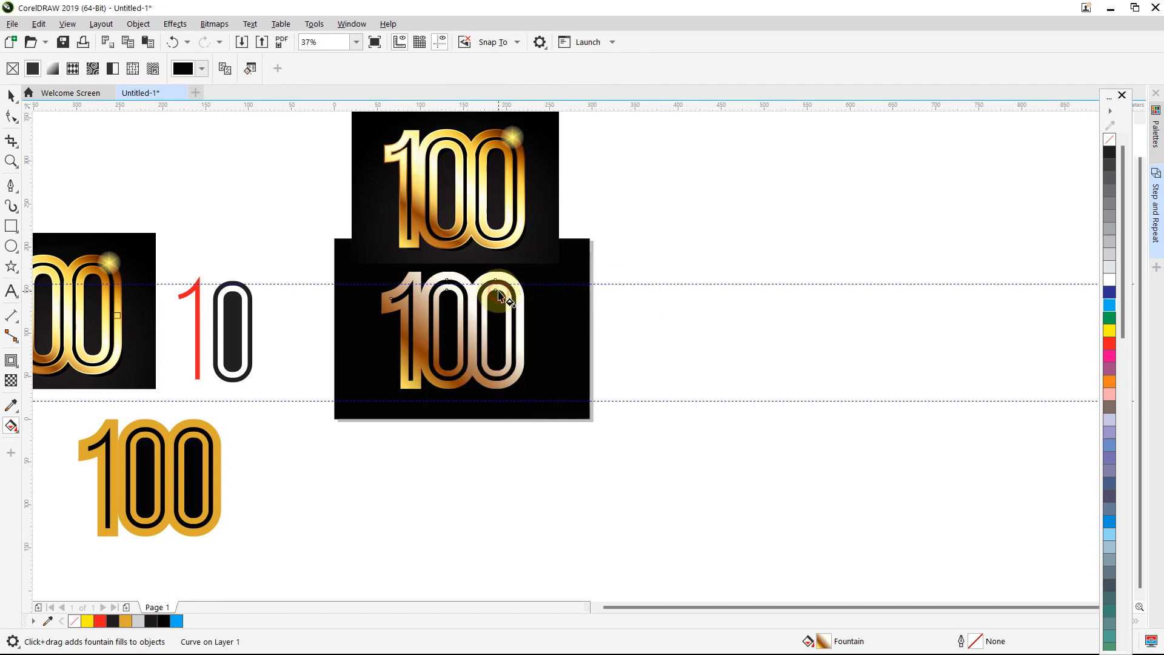
{"action": "left_click", "coordinate": [507, 278]}
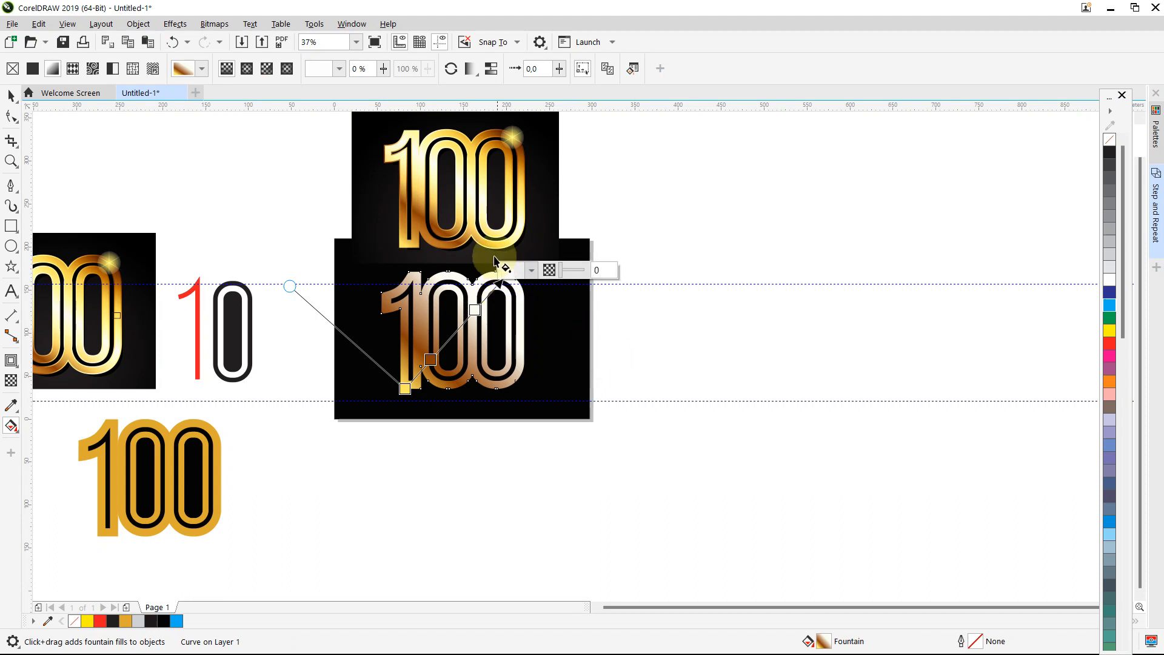
{"action": "left_click", "coordinate": [508, 273]}
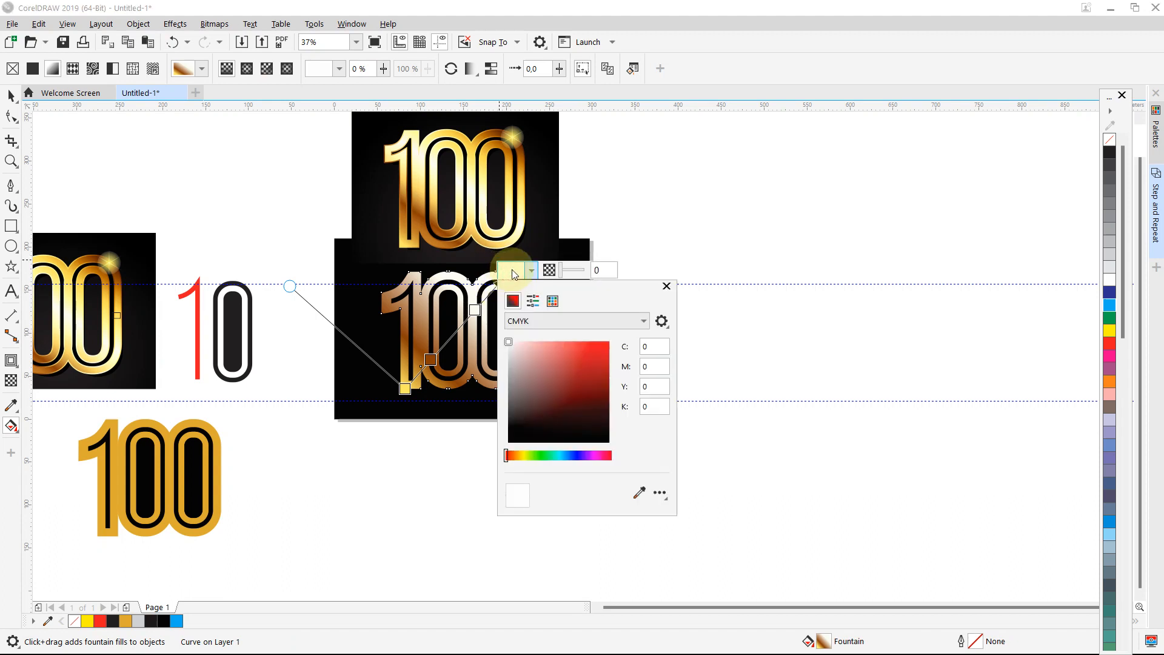
{"action": "left_click", "coordinate": [641, 491]}
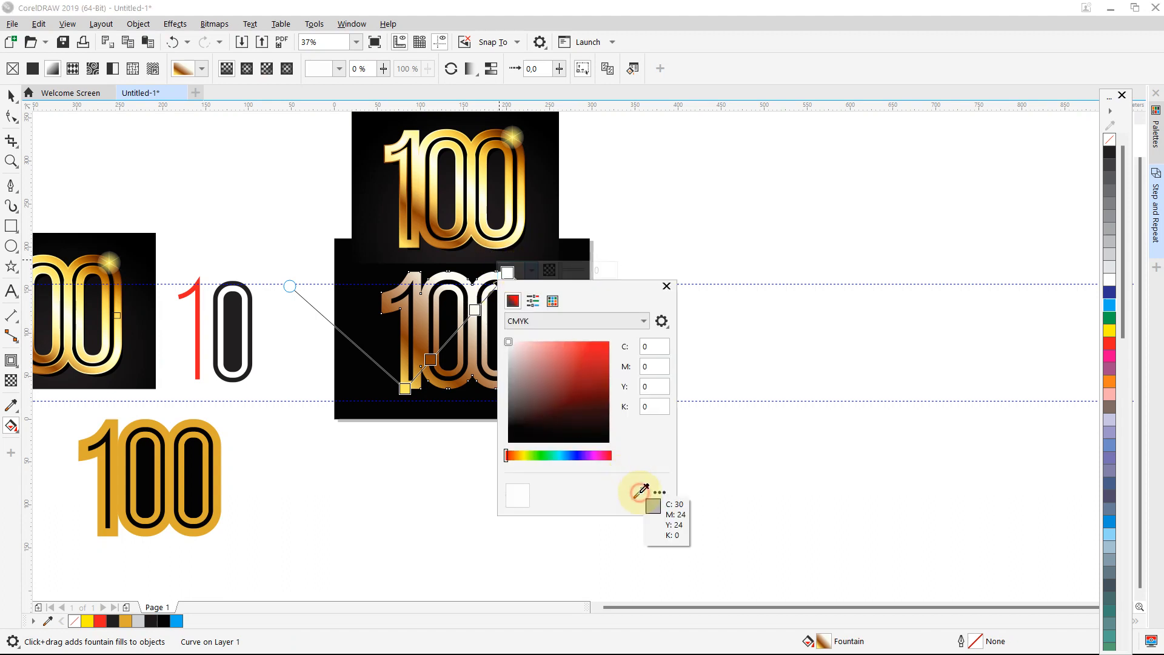
{"action": "left_click", "coordinate": [522, 149]}
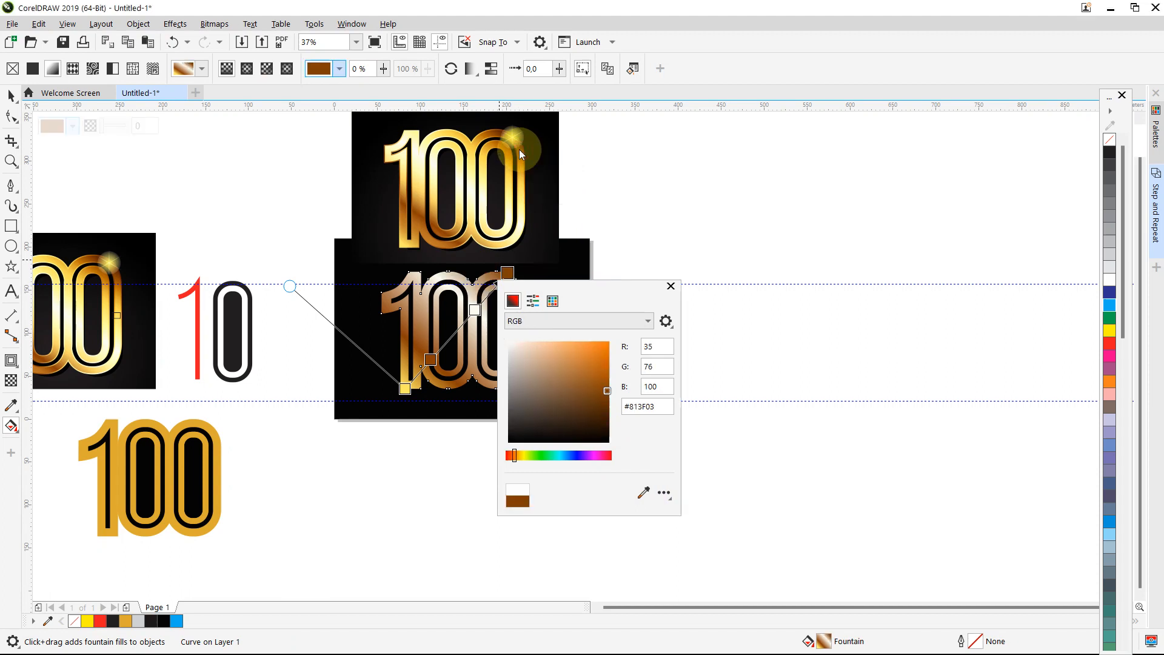
{"action": "left_click", "coordinate": [689, 220]}
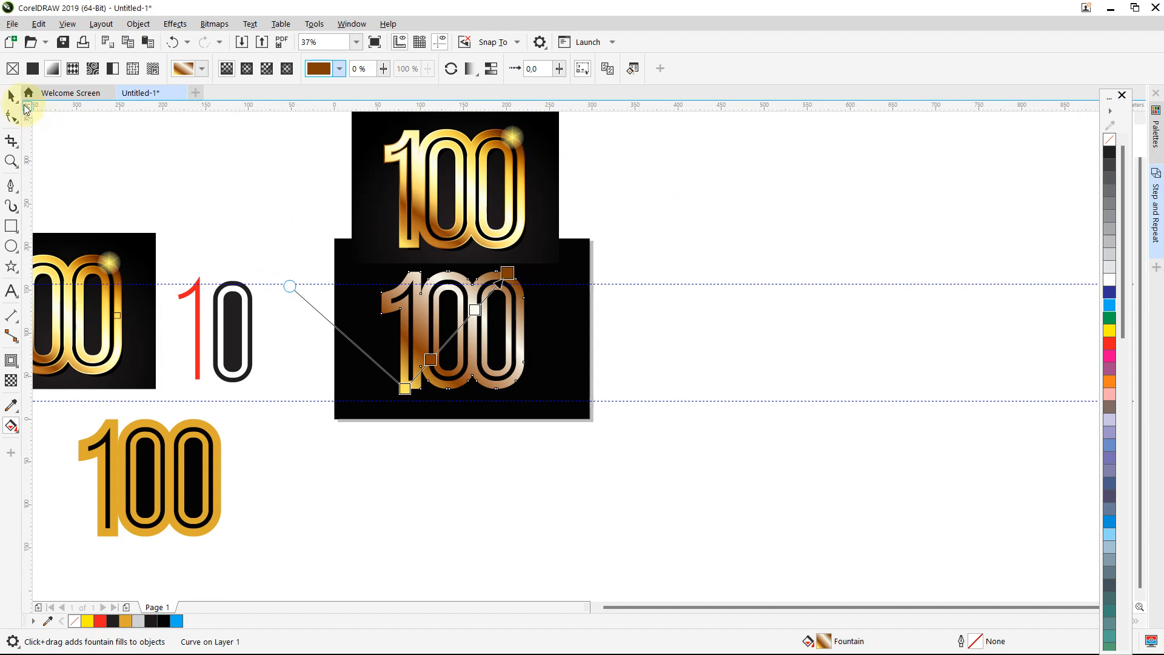
Deselect the numeral to check its gradient, and reopen the outline's fountain fill for editing
{"action": "left_click", "coordinate": [13, 97]}
{"action": "left_click", "coordinate": [177, 174]}
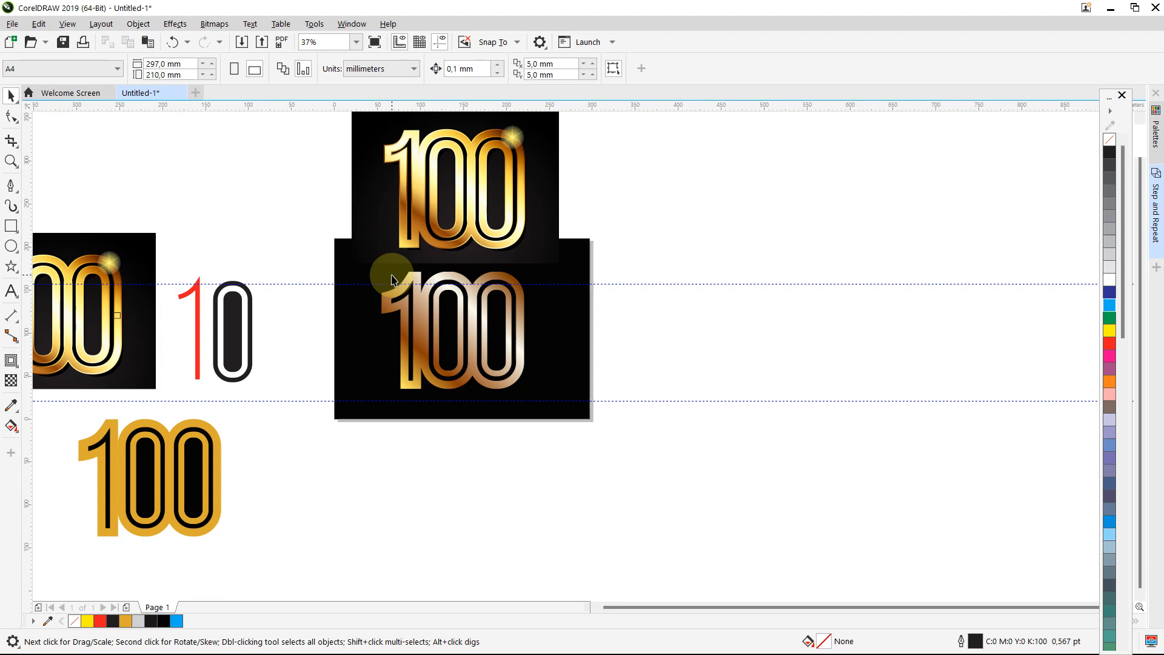
{"action": "left_click", "coordinate": [411, 383]}
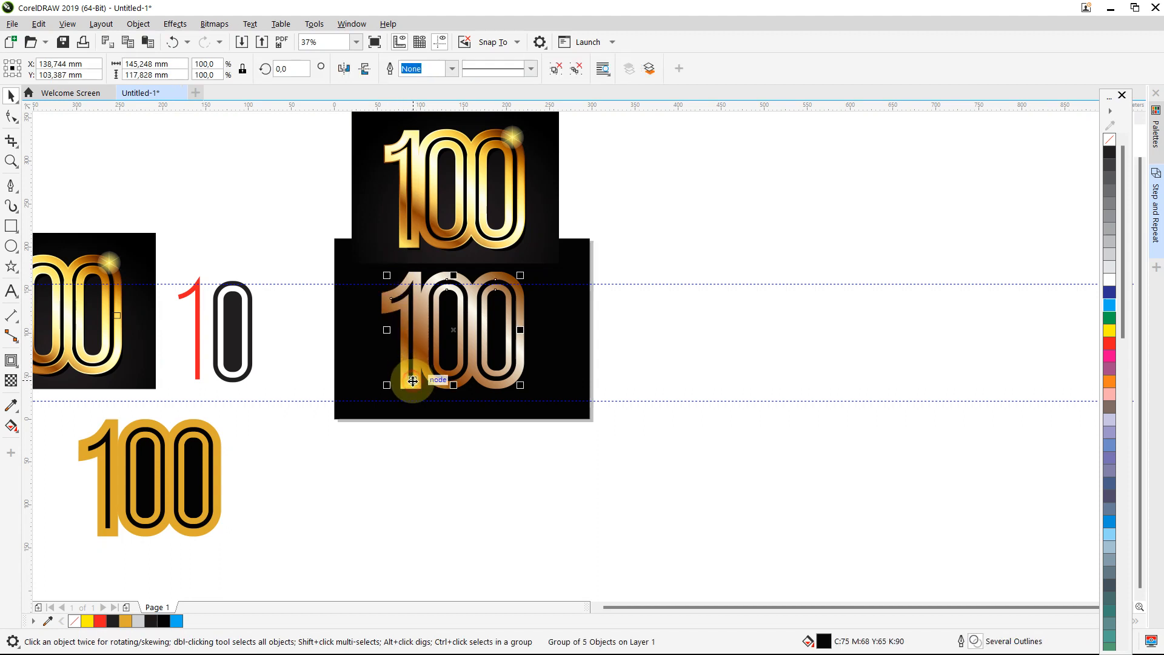
{"action": "left_click", "coordinate": [11, 426]}
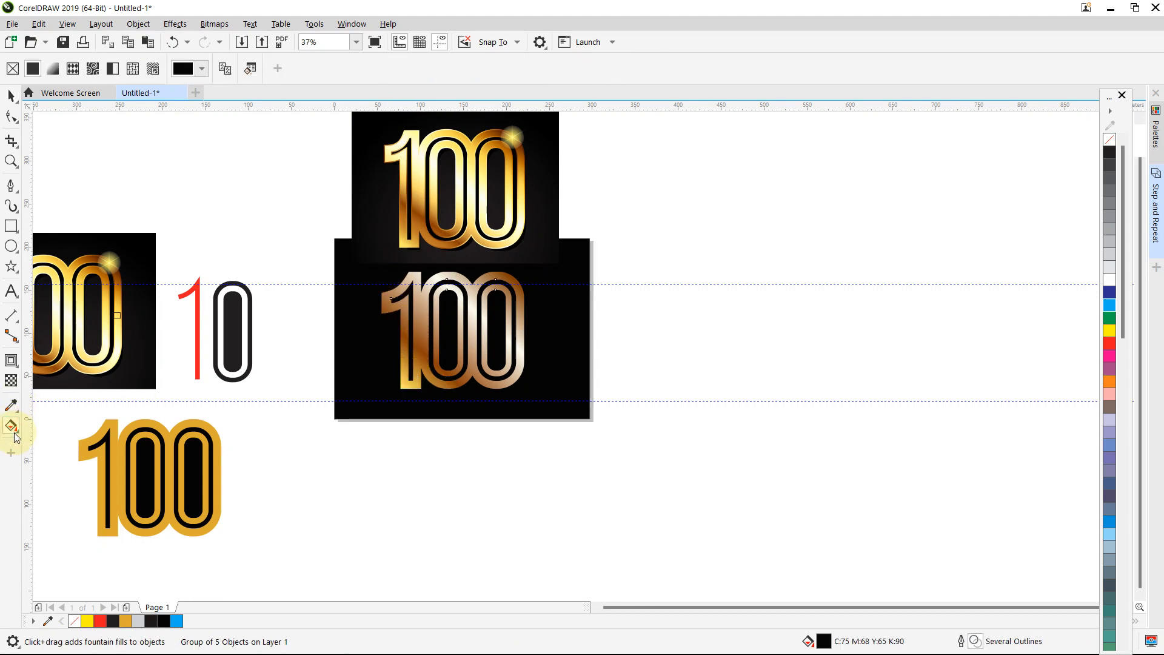
{"action": "left_click", "coordinate": [17, 431]}
{"action": "left_click", "coordinate": [49, 425]}
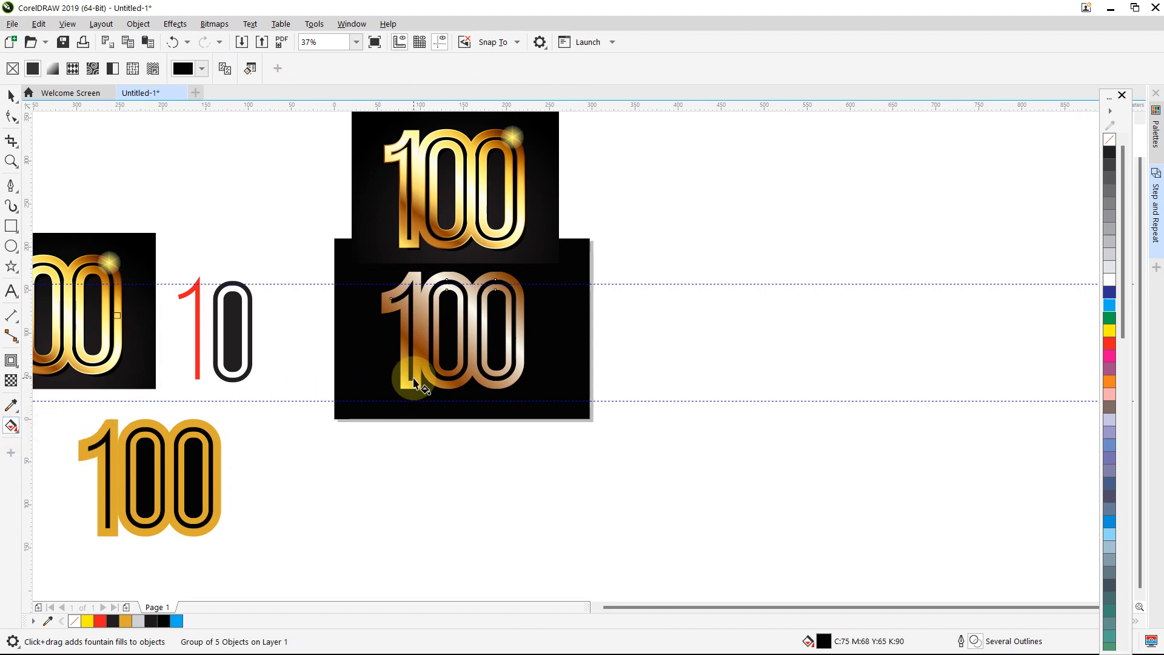
{"action": "left_click", "coordinate": [417, 382]}
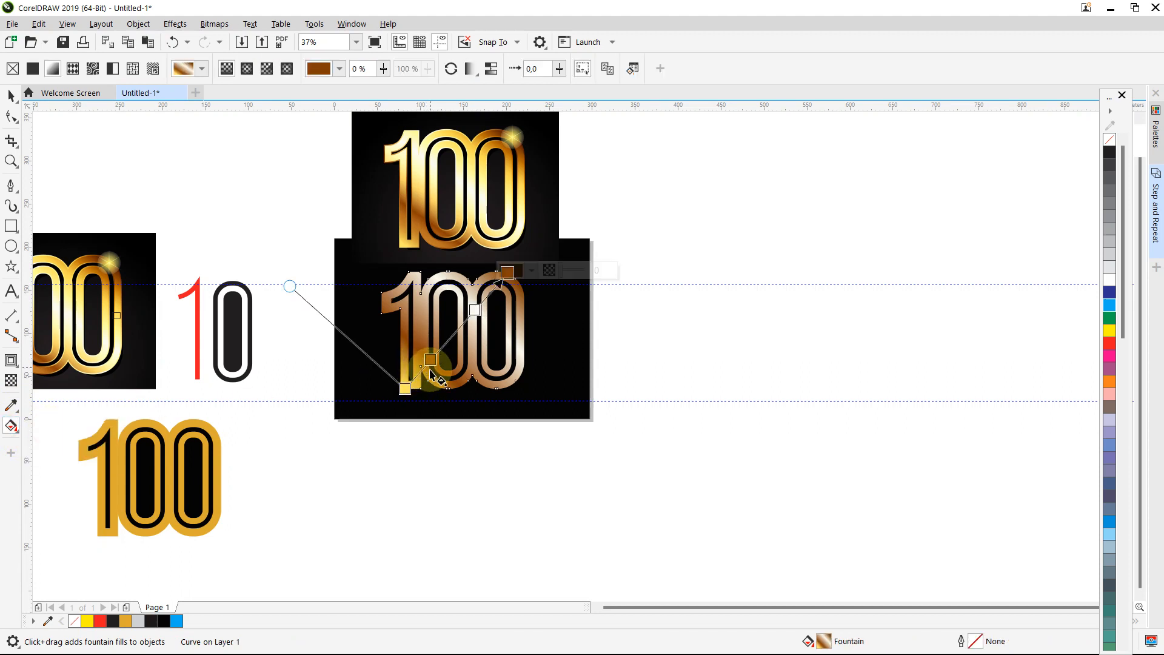
Add a color node at 45% along the gradient and set it to the yellow #FFE864 sampled from the start node
{"action": "left_click", "coordinate": [431, 359]}
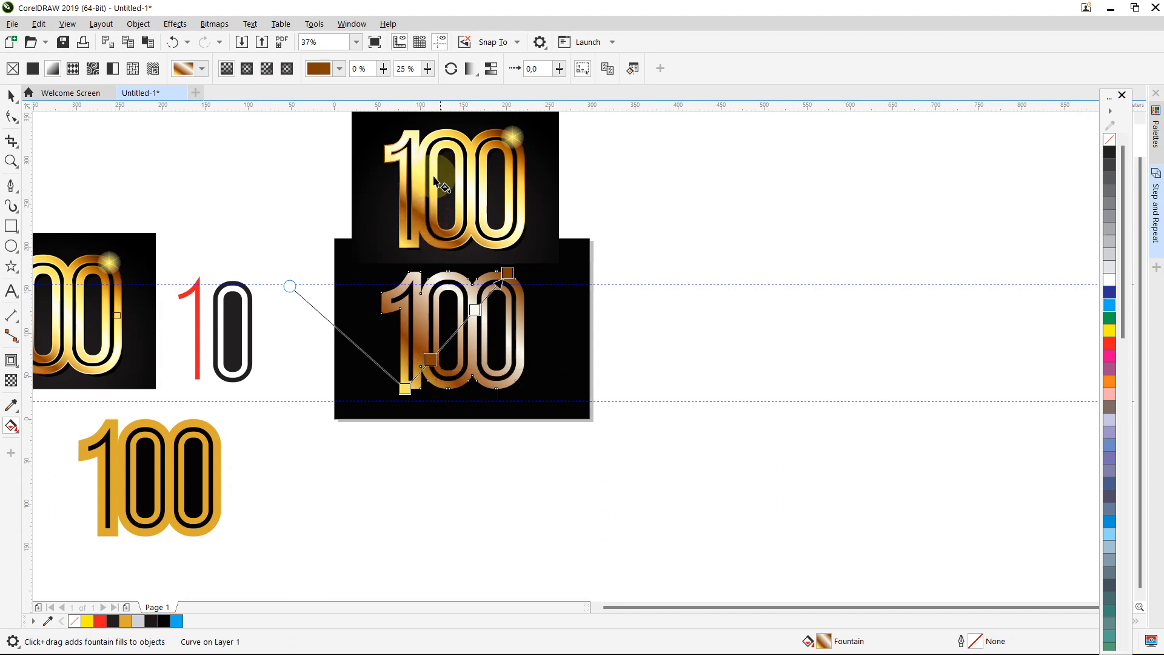
{"action": "left_click", "coordinate": [406, 388]}
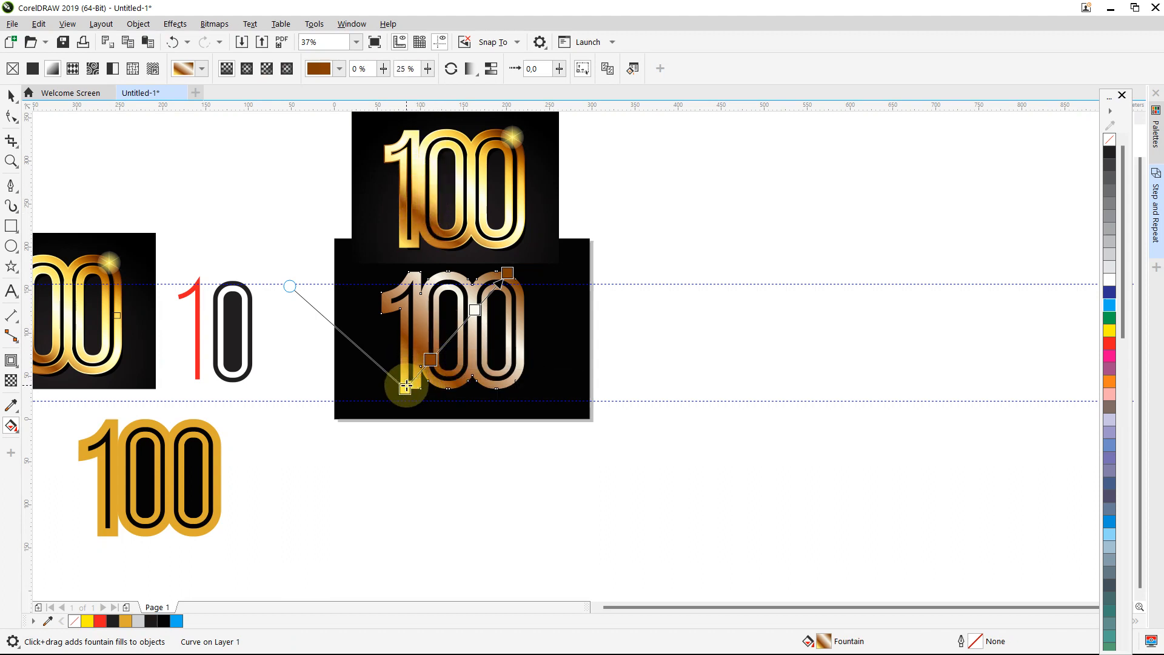
{"action": "double_click", "coordinate": [452, 337]}
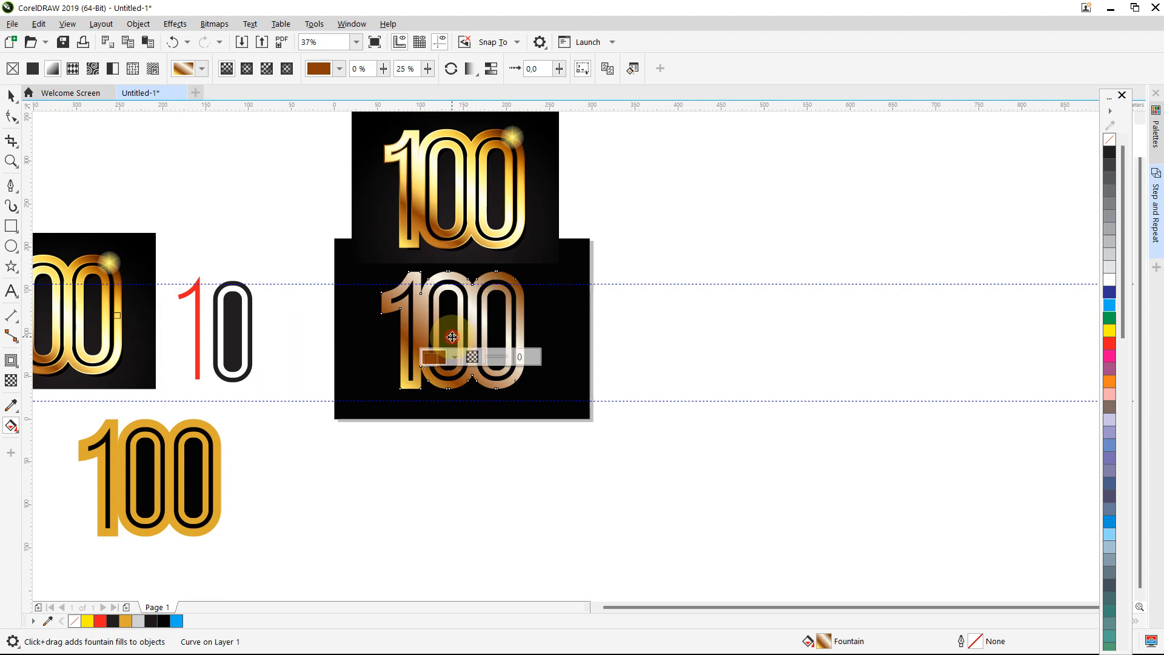
{"action": "left_click", "coordinate": [478, 335]}
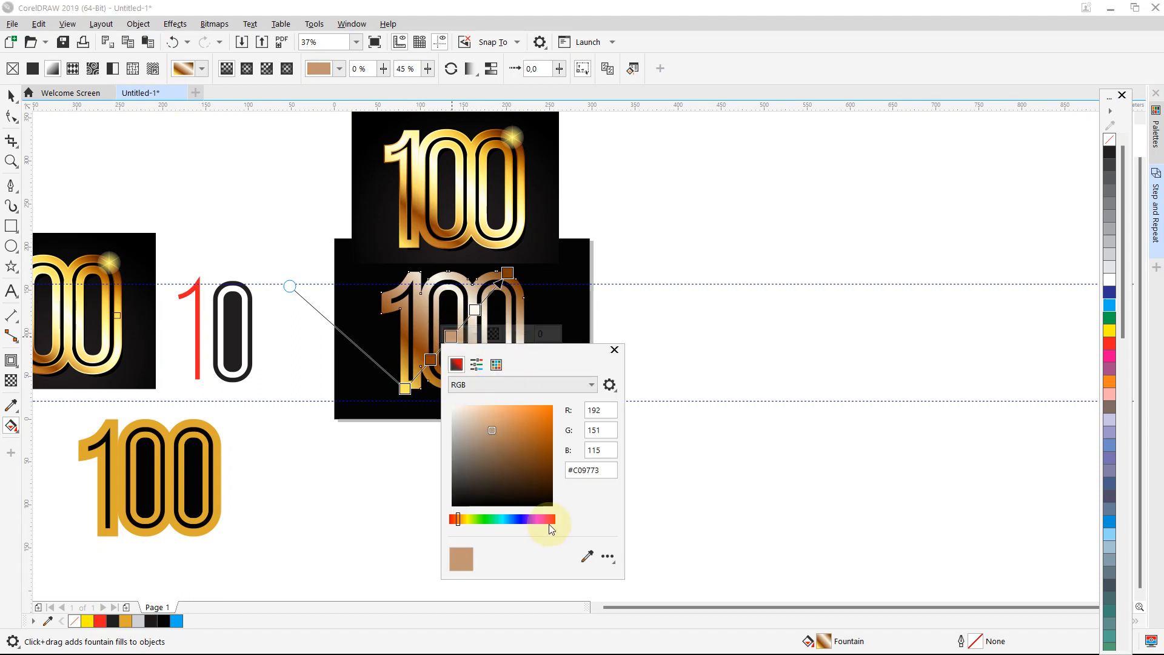
{"action": "left_click", "coordinate": [588, 557]}
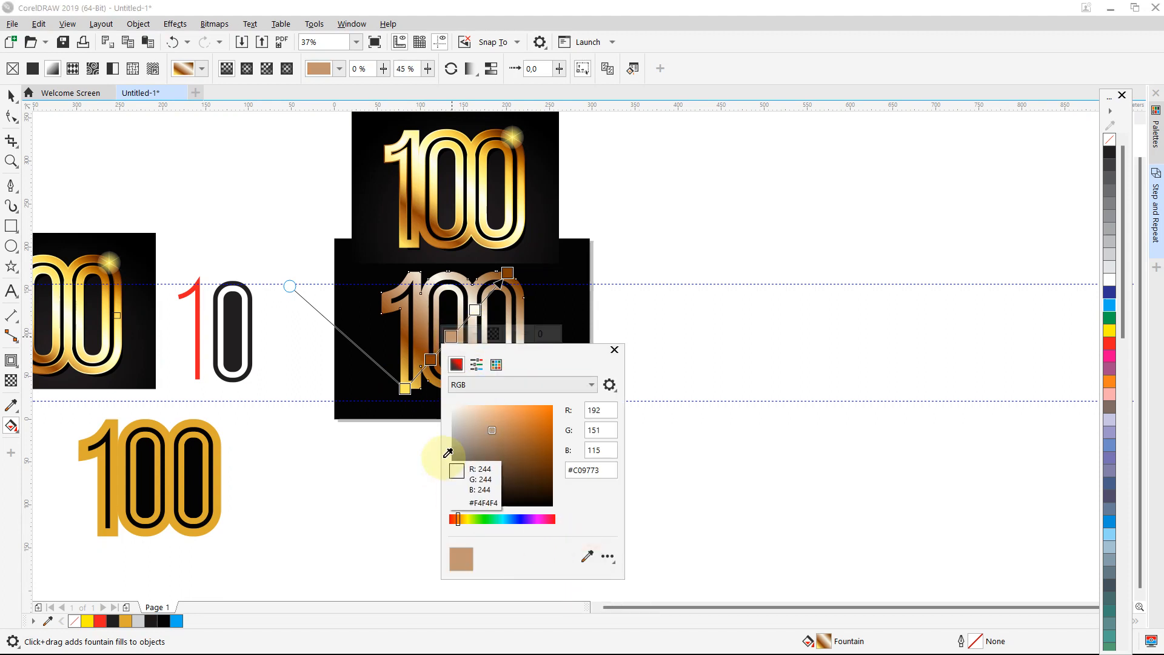
{"action": "left_click", "coordinate": [404, 388]}
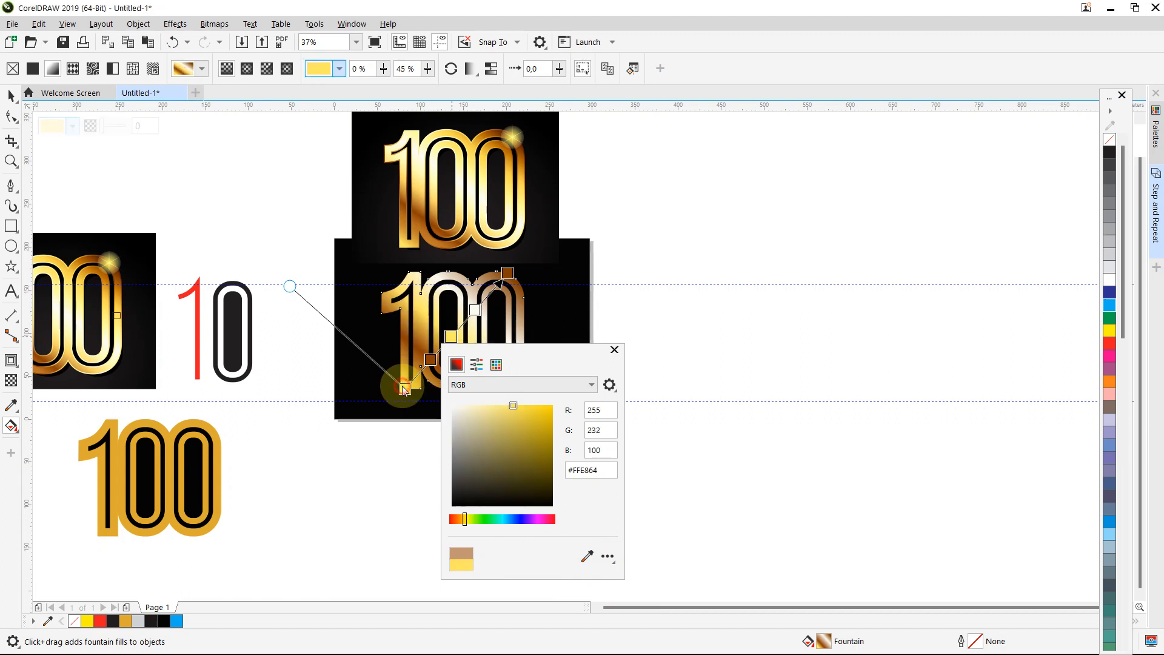
{"action": "left_click", "coordinate": [691, 325]}
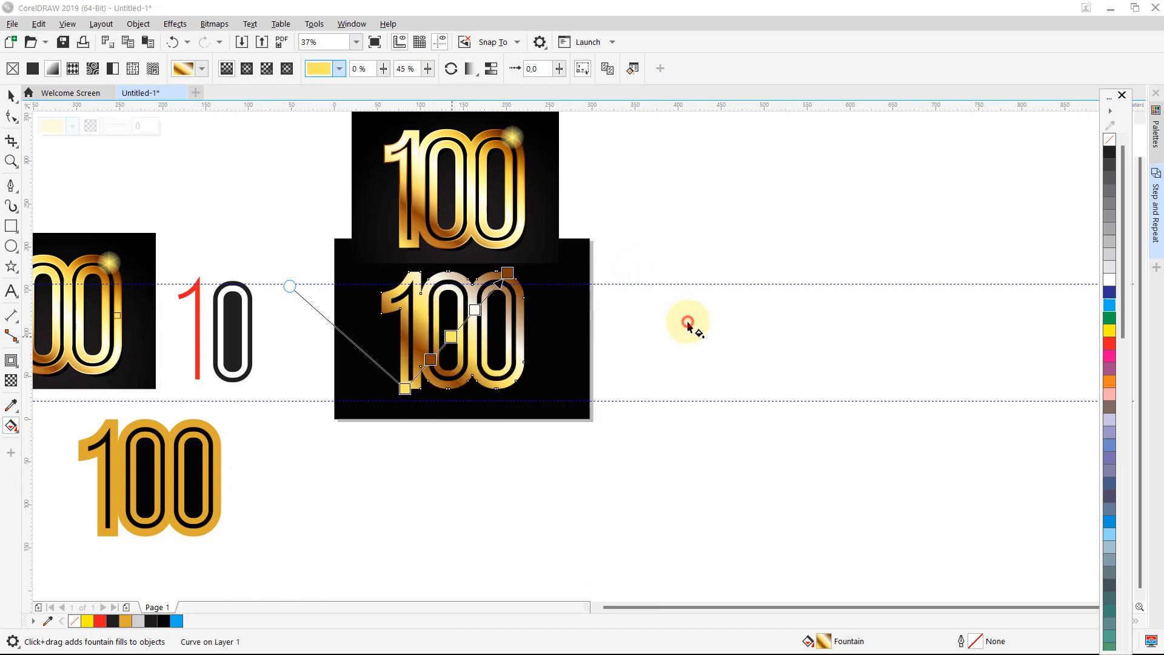
Nudge the gradient's start node slightly outward at the foot of the 1, and slide the near-white node to 62%
{"action": "left_click_drag", "start_coordinate": [405, 389], "coordinate": [402, 391]}
{"action": "left_click", "coordinate": [404, 391]}
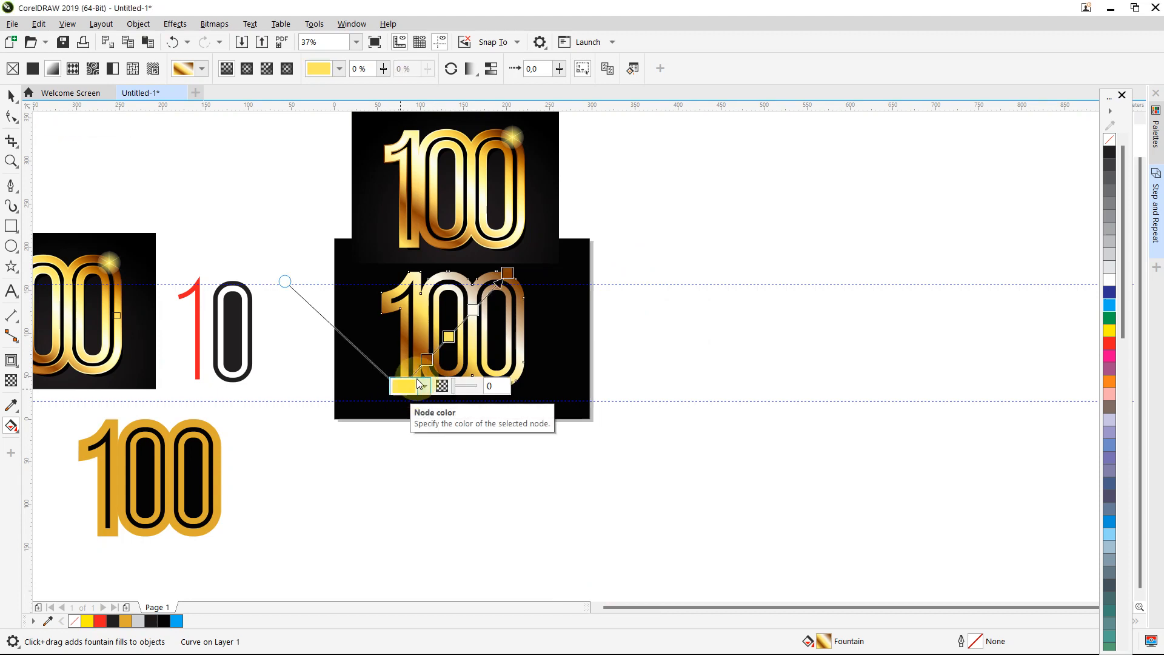
{"action": "left_click", "coordinate": [446, 340]}
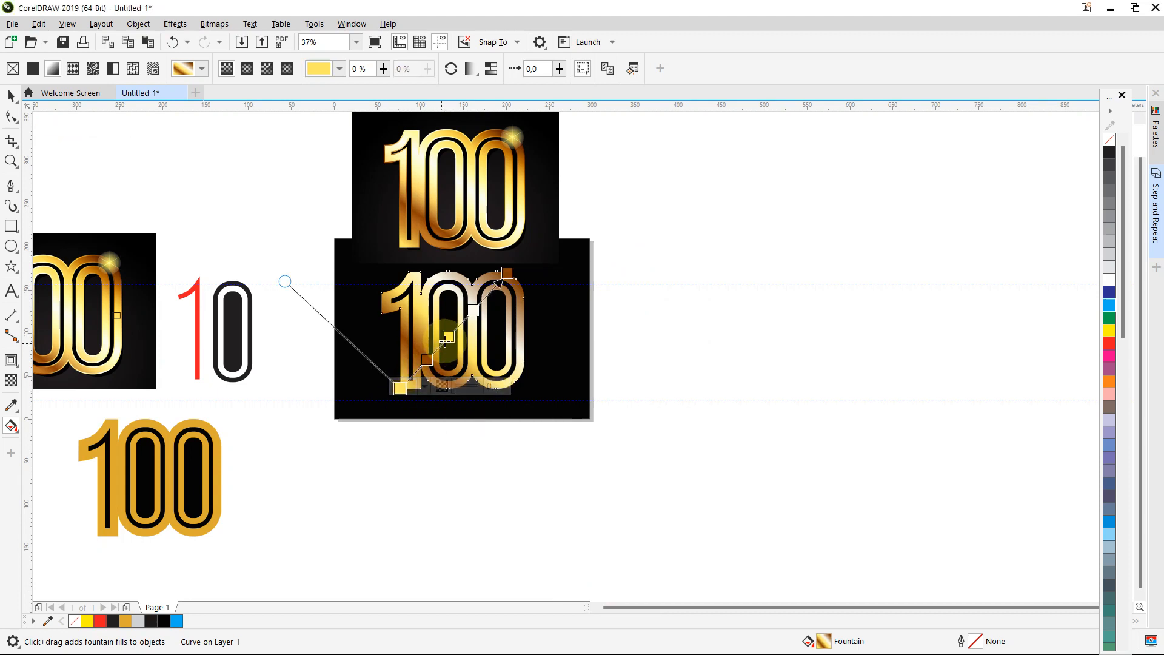
{"action": "left_click", "coordinate": [473, 313]}
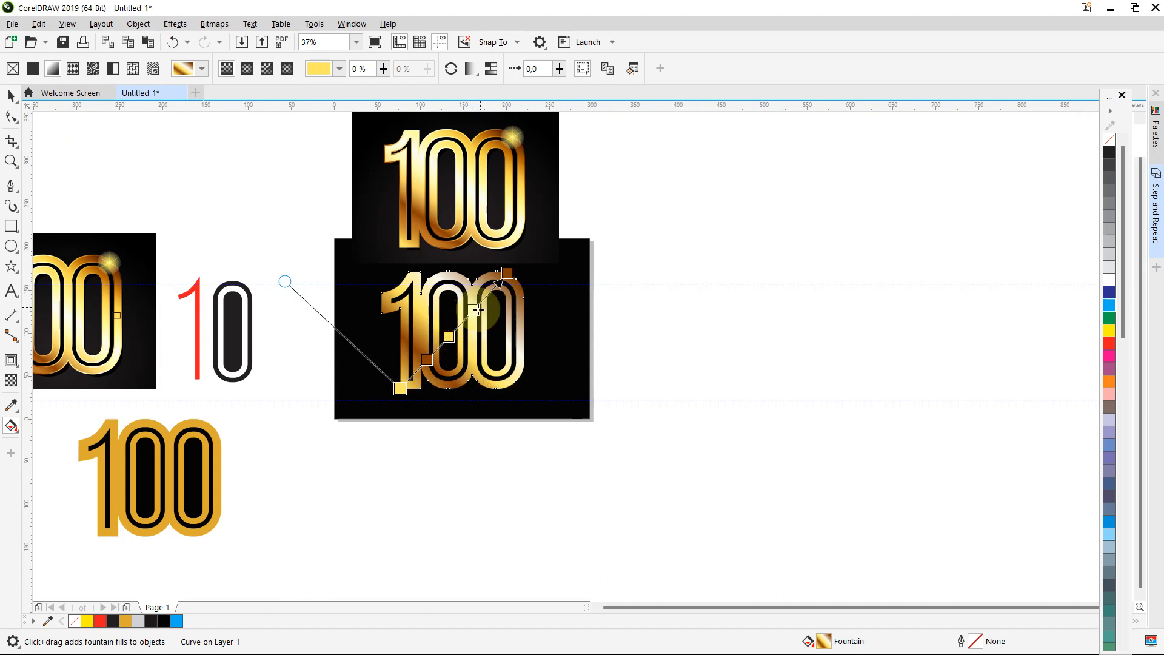
{"action": "left_click", "coordinate": [481, 301]}
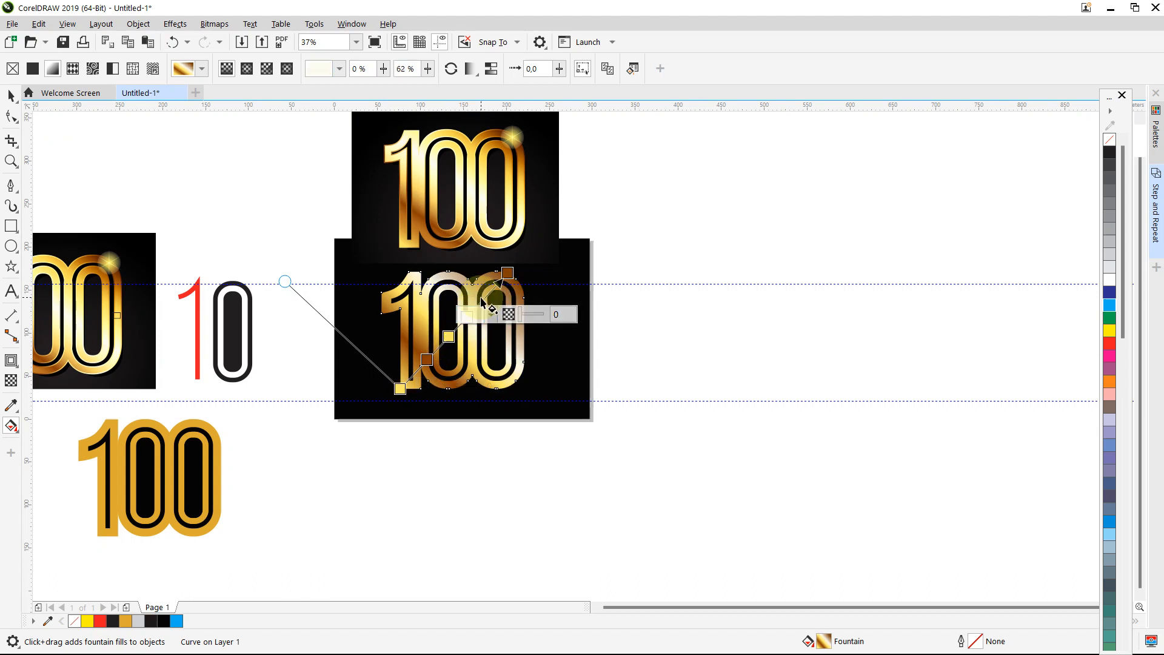
Add a color node at 78% along the gradient and color it with the gold sampled from the foot of the 1
{"action": "double_click", "coordinate": [485, 298]}
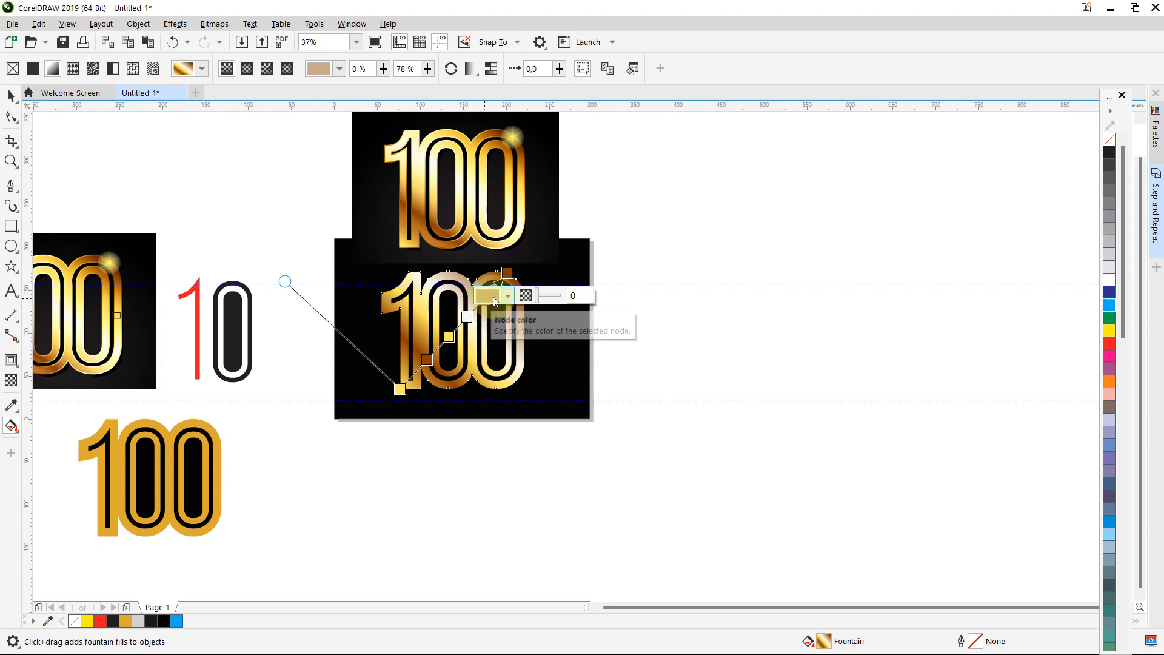
{"action": "left_click", "coordinate": [507, 296]}
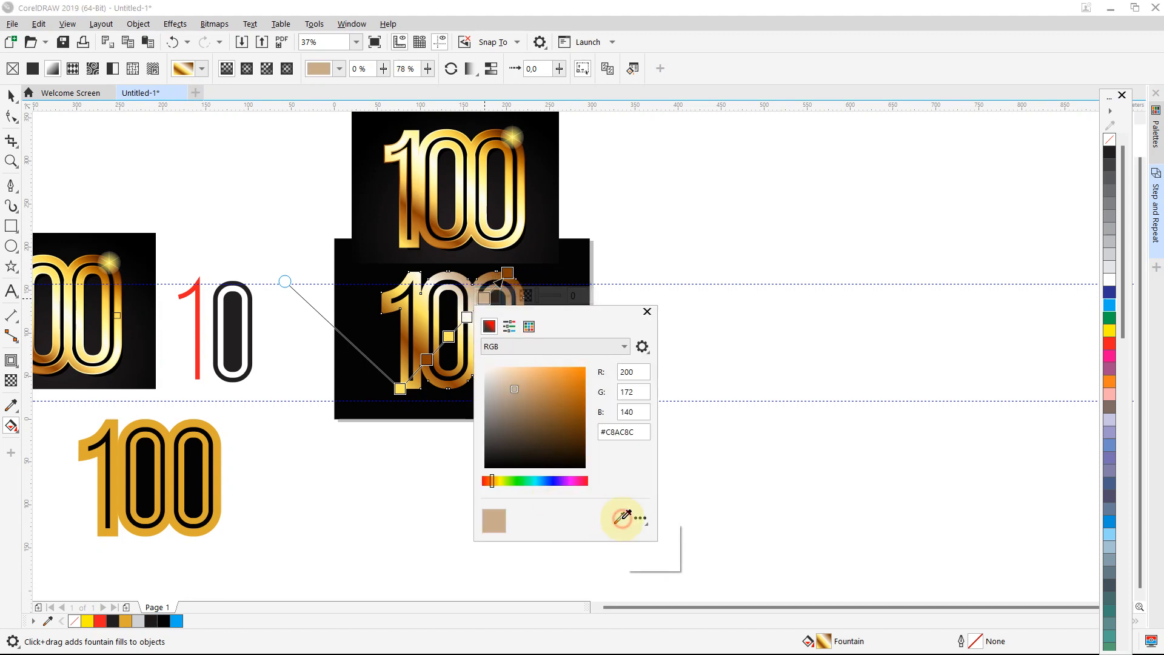
{"action": "left_click", "coordinate": [623, 517]}
{"action": "left_click", "coordinate": [399, 390]}
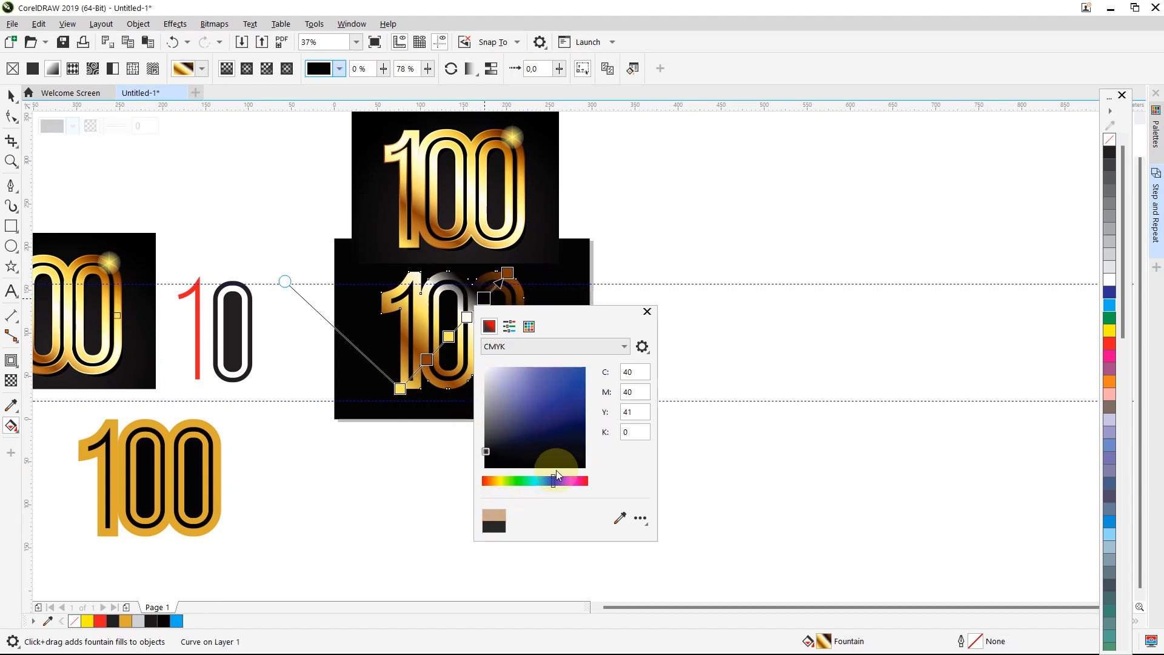
{"action": "left_click", "coordinate": [620, 517]}
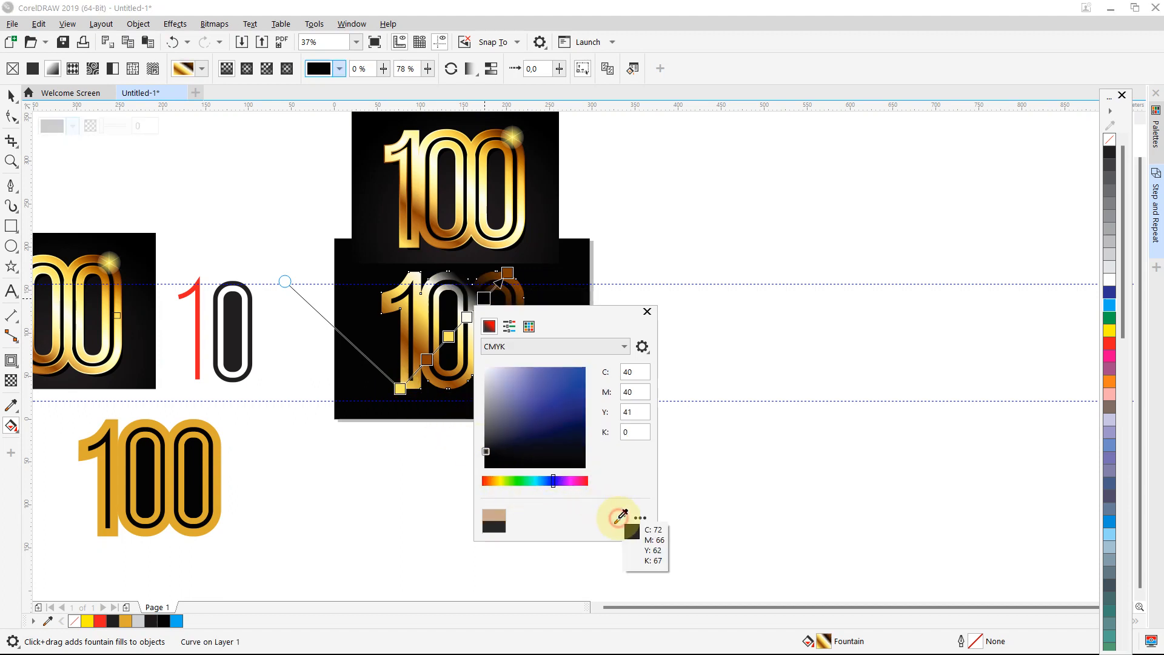
{"action": "left_click", "coordinate": [413, 384]}
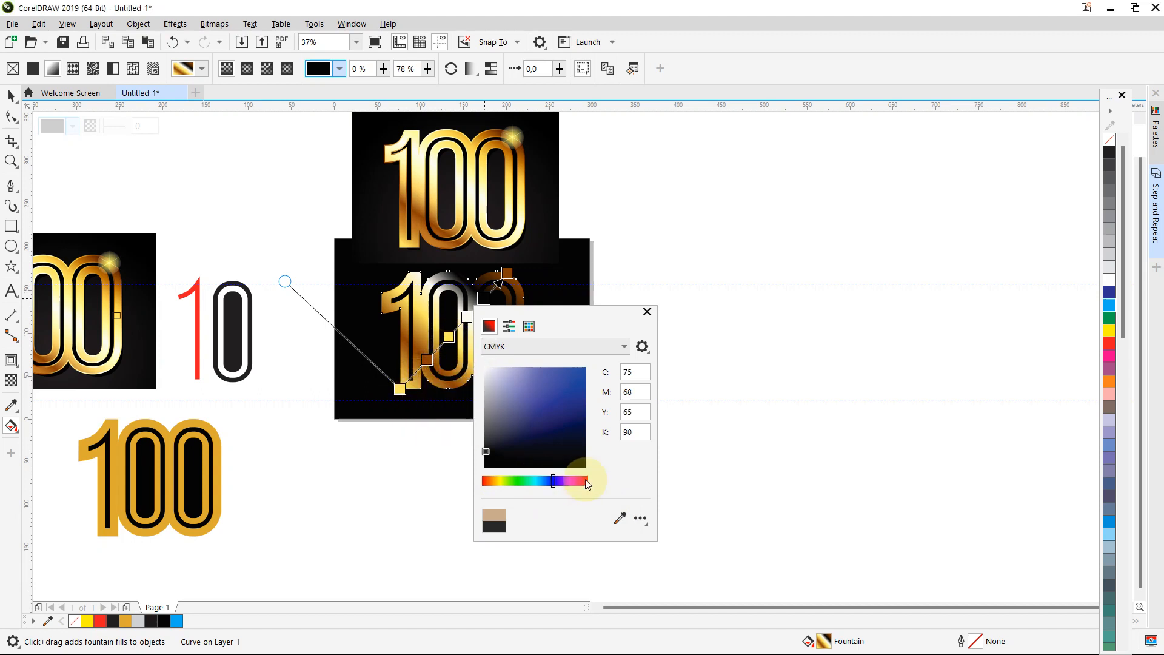
{"action": "left_click", "coordinate": [619, 517]}
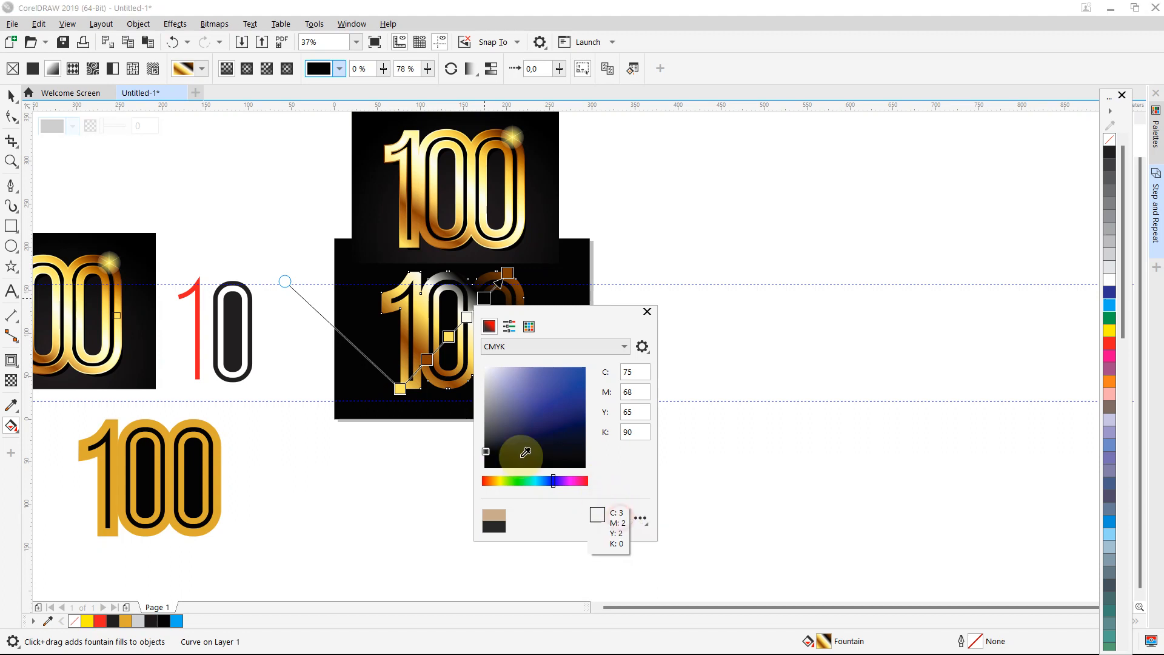
{"action": "left_click", "coordinate": [412, 388]}
{"action": "left_click", "coordinate": [820, 333]}
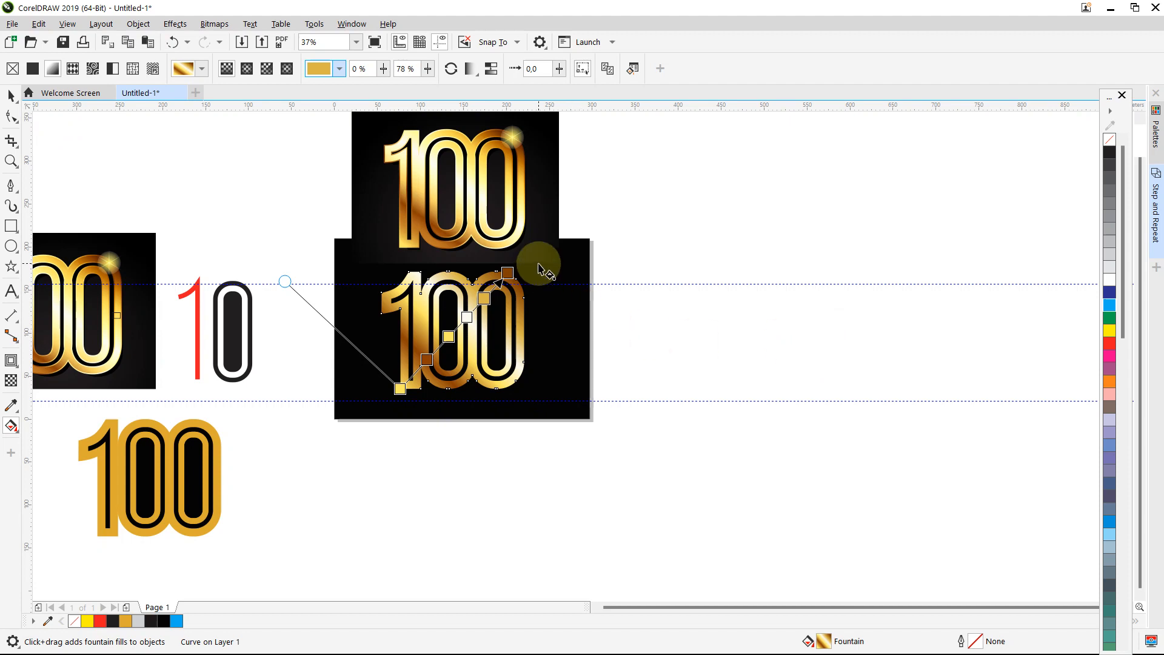
Compare the numeral's gradient with the reference image up close, then at full view with the outline deselected
{"action": "scroll", "coordinate": [539, 264], "scroll_direction": "up", "scroll_amount": 2}
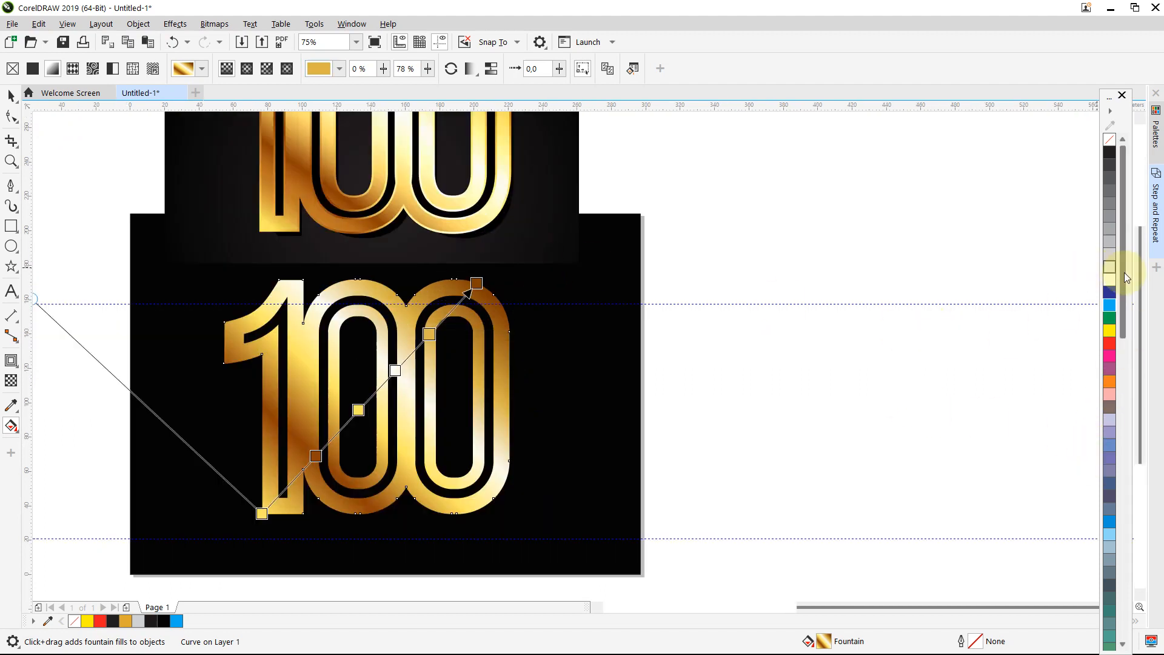
{"action": "left_click_drag", "start_coordinate": [1138, 241], "coordinate": [1140, 219]}
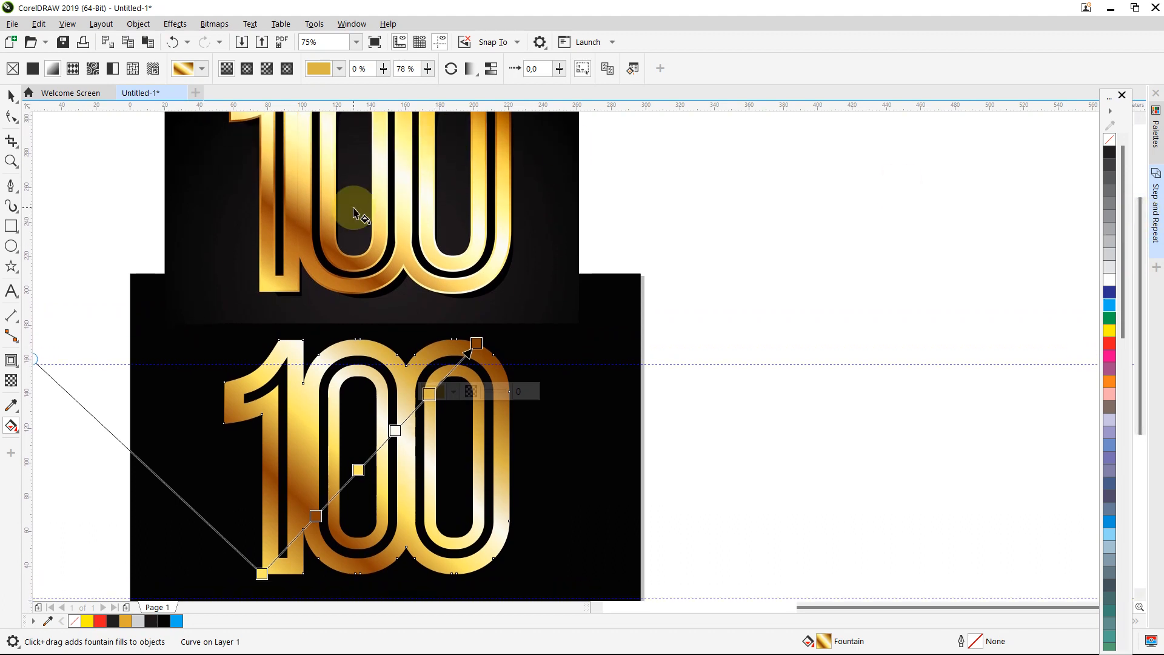
{"action": "left_click", "coordinate": [10, 161]}
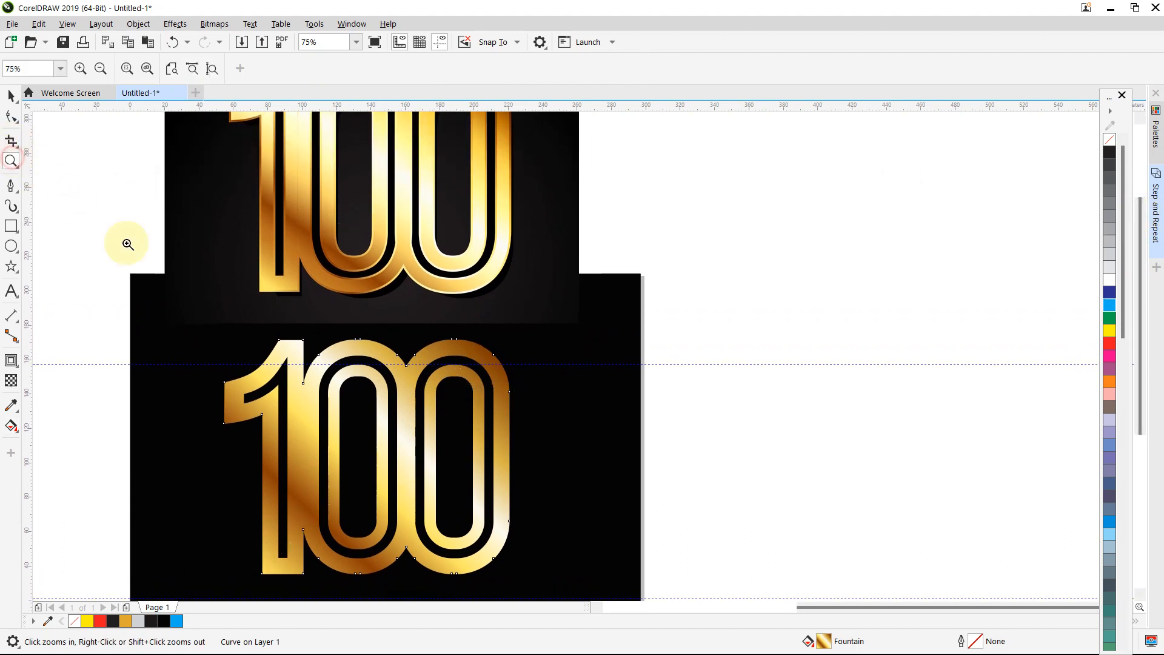
{"action": "right_click", "coordinate": [135, 257]}
{"action": "left_click", "coordinate": [502, 311]}
{"action": "right_click", "coordinate": [502, 311]}
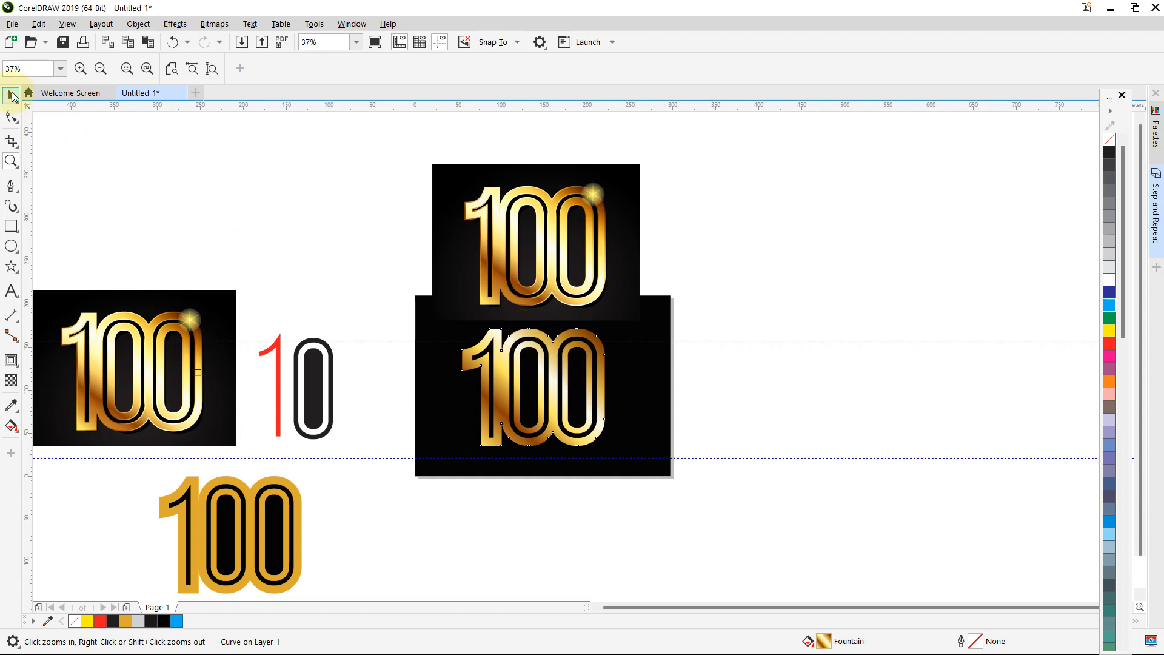
{"action": "left_click", "coordinate": [10, 96]}
{"action": "left_click", "coordinate": [507, 418]}
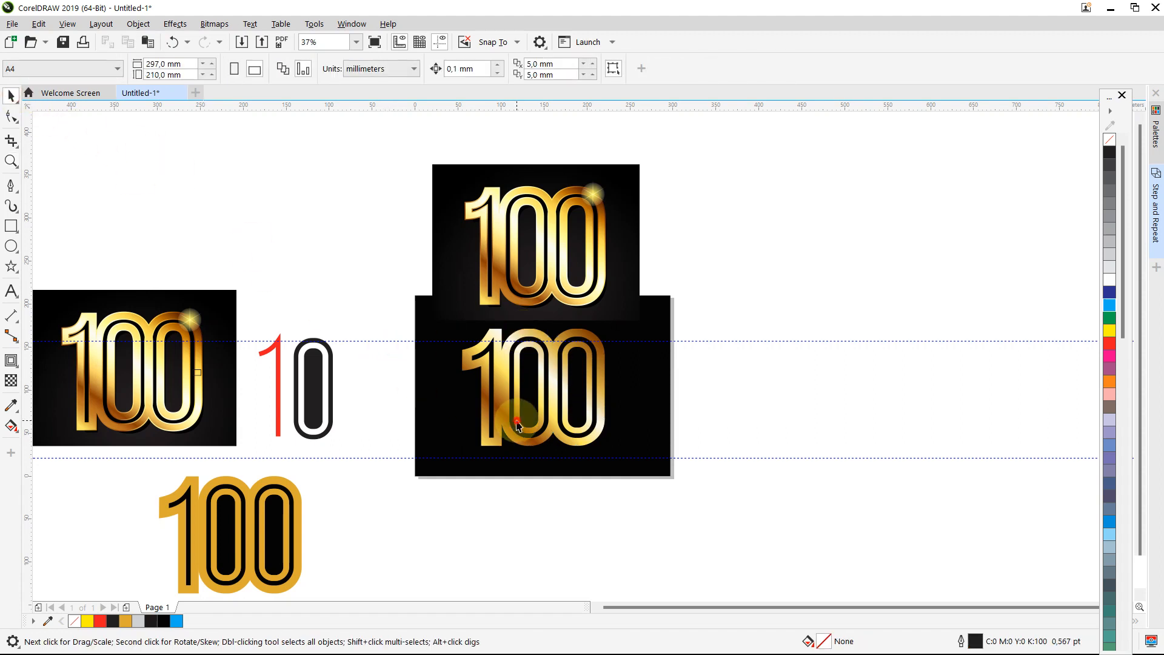
Shift the end node of the numeral's gradient slightly inward at the top of the last 0
{"action": "left_click", "coordinate": [11, 426]}
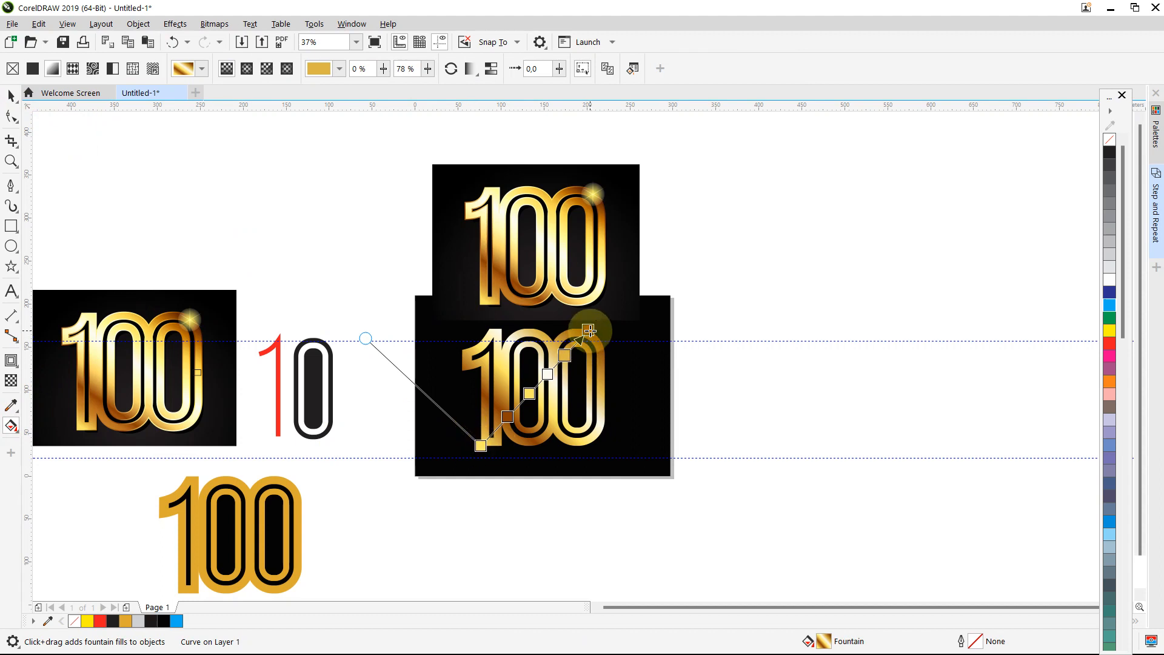
{"action": "left_click_drag", "start_coordinate": [588, 330], "coordinate": [587, 338]}
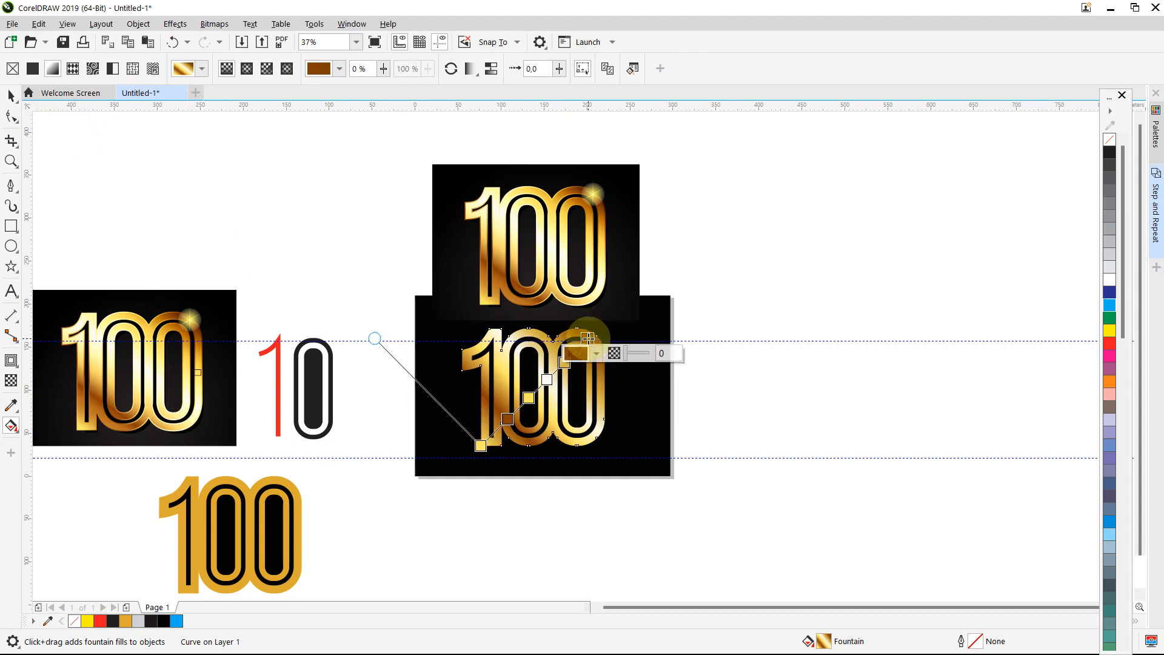
{"action": "left_click_drag", "start_coordinate": [480, 445], "coordinate": [485, 443]}
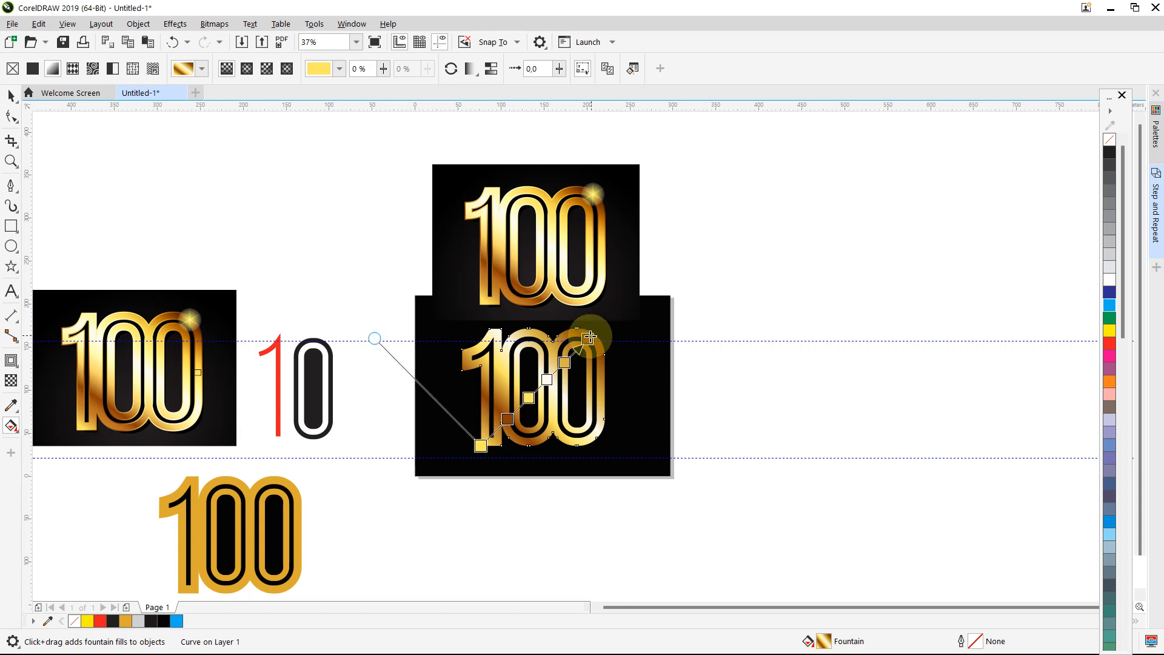
{"action": "left_click_drag", "start_coordinate": [587, 338], "coordinate": [581, 331]}
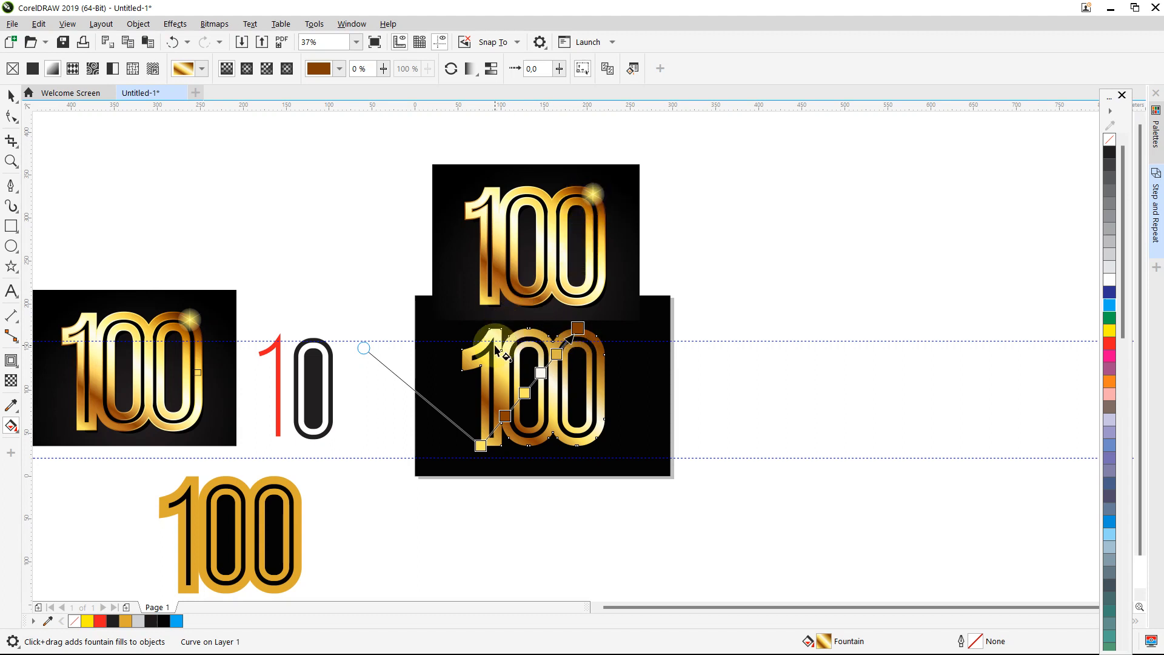
Slide the dark brown color node near the foot of the 1 to 22% along the gradient
{"action": "scroll", "coordinate": [494, 345], "scroll_direction": "up", "scroll_amount": 2}
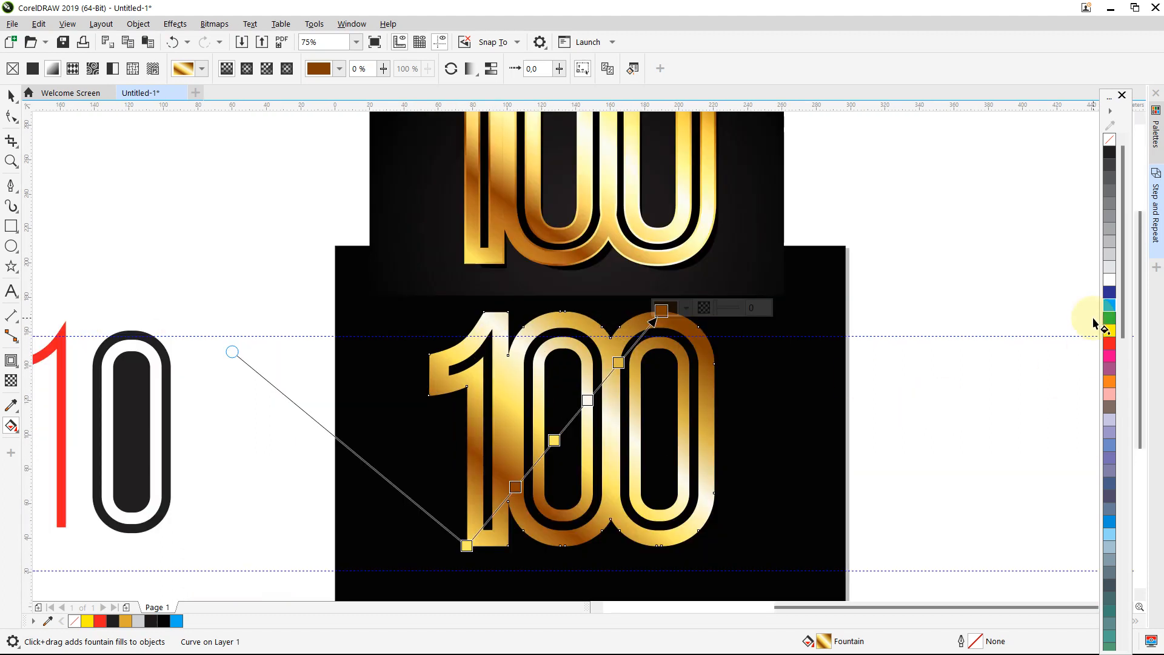
{"action": "scroll", "coordinate": [536, 511], "scroll_direction": "up", "scroll_amount": 4}
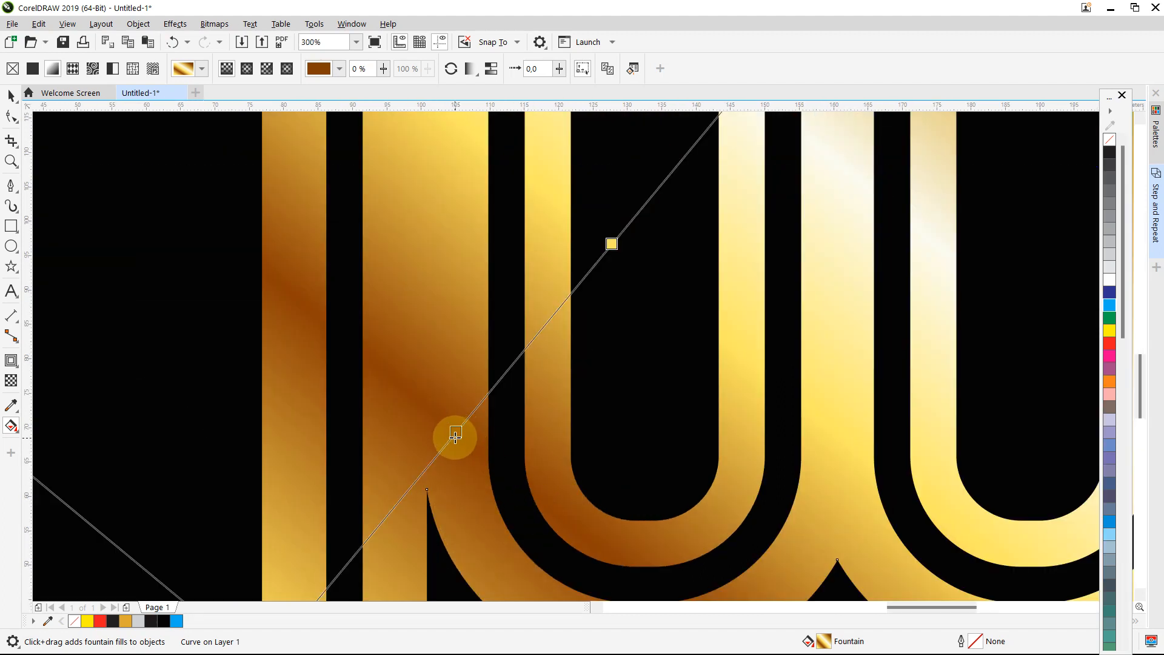
{"action": "left_click", "coordinate": [455, 433]}
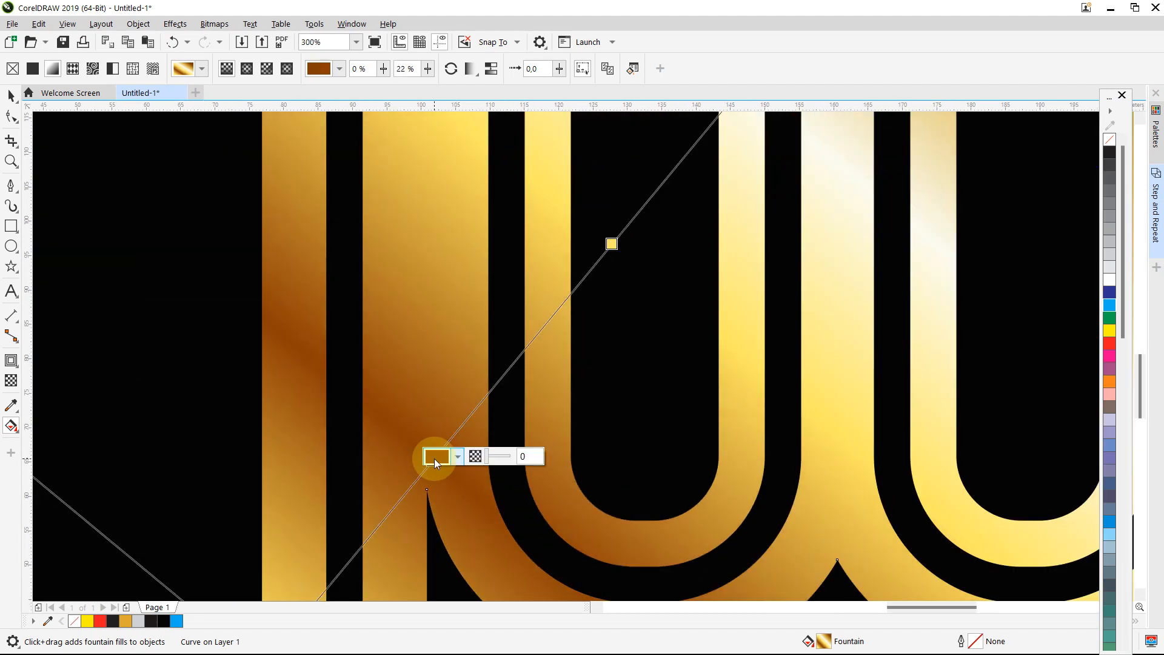
Add a color node at 26% along the gradient and color it with the brown C31 M80 Y100 K35 sampled from the numeral
{"action": "left_click_drag", "start_coordinate": [456, 435], "coordinate": [463, 425]}
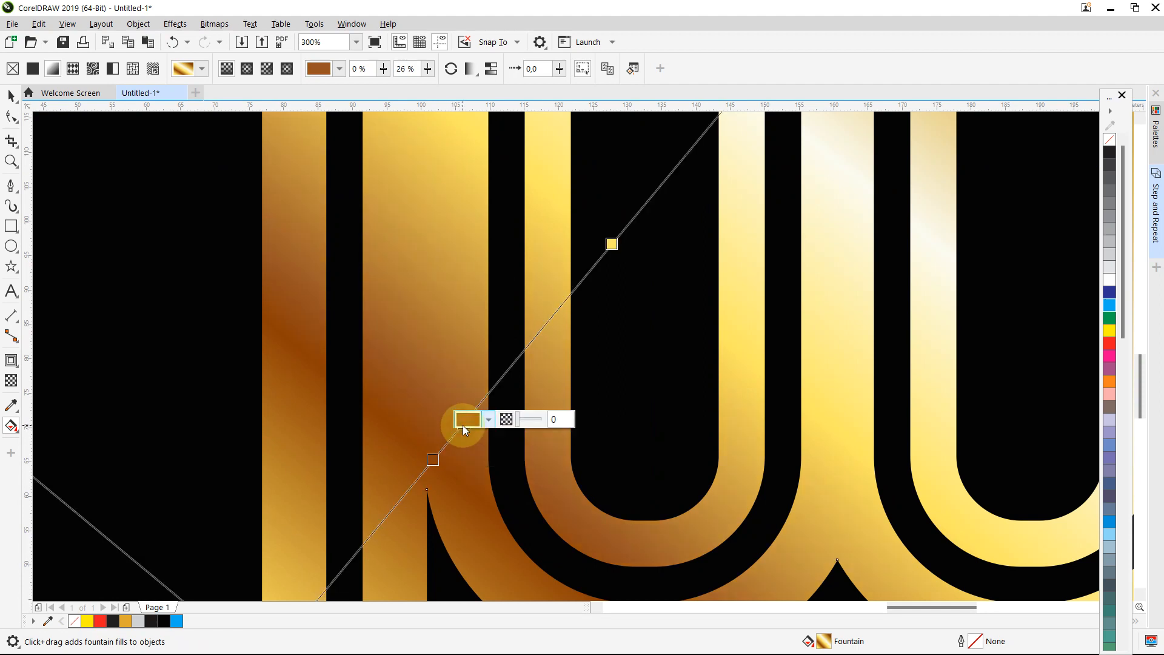
{"action": "left_click", "coordinate": [488, 419]}
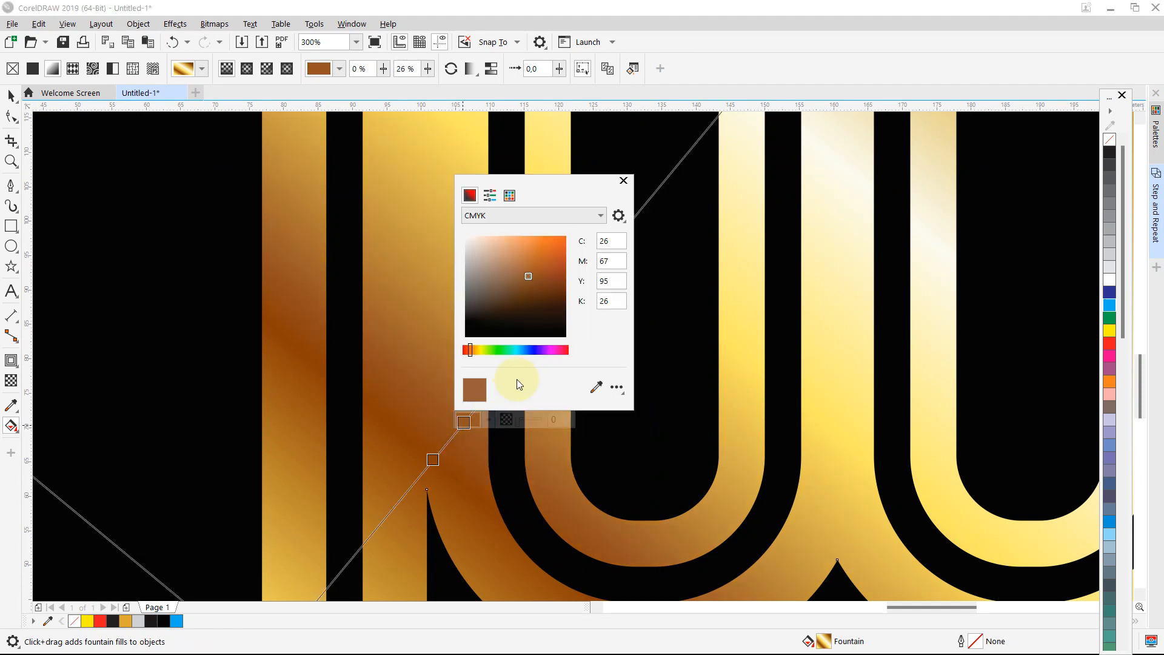
{"action": "left_click", "coordinate": [593, 388]}
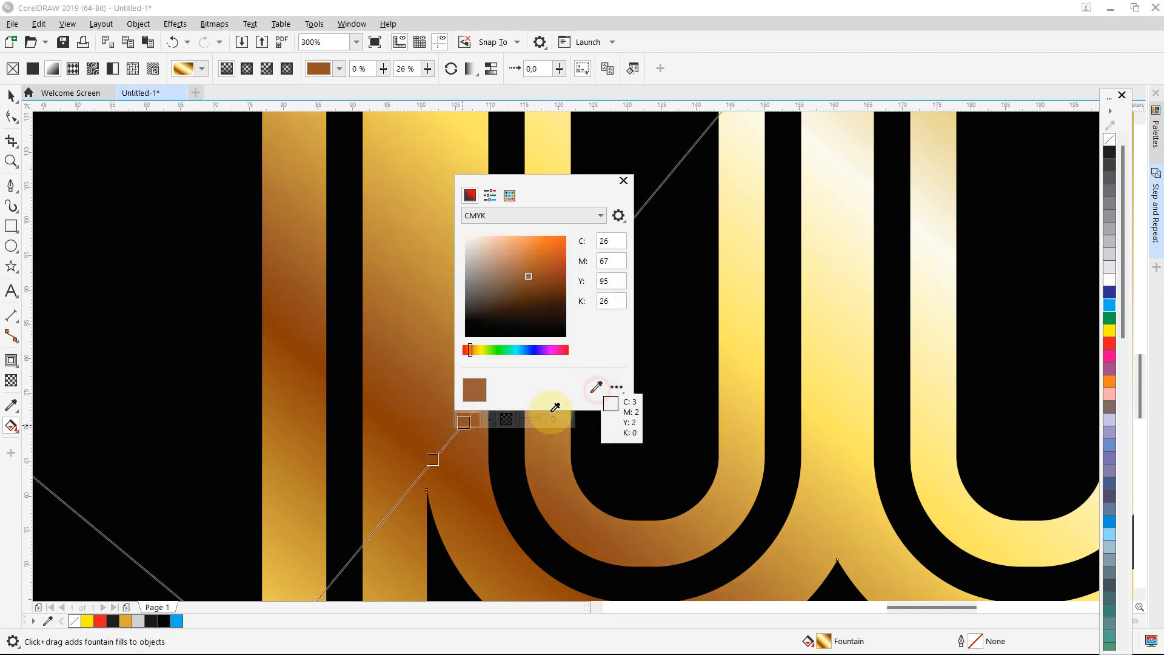
{"action": "left_click", "coordinate": [404, 436]}
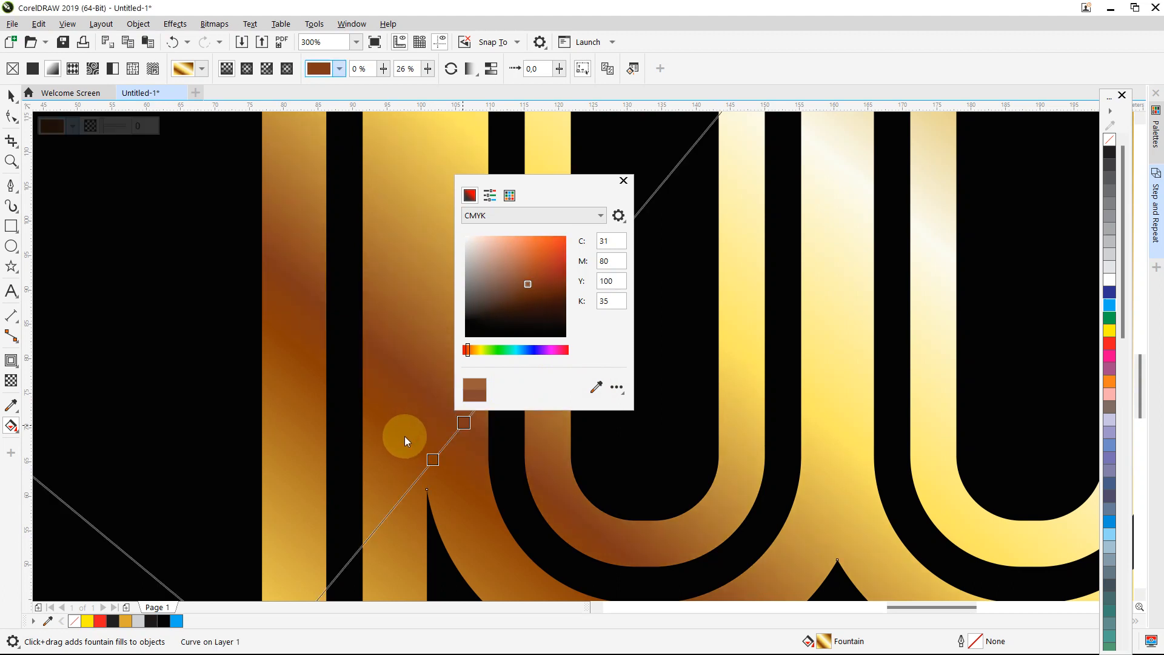
Add a color node at 24% between the two brown nodes, set it to the darker brown C33 M84 Y100 K44, and deselect the outline
{"action": "left_click", "coordinate": [453, 435]}
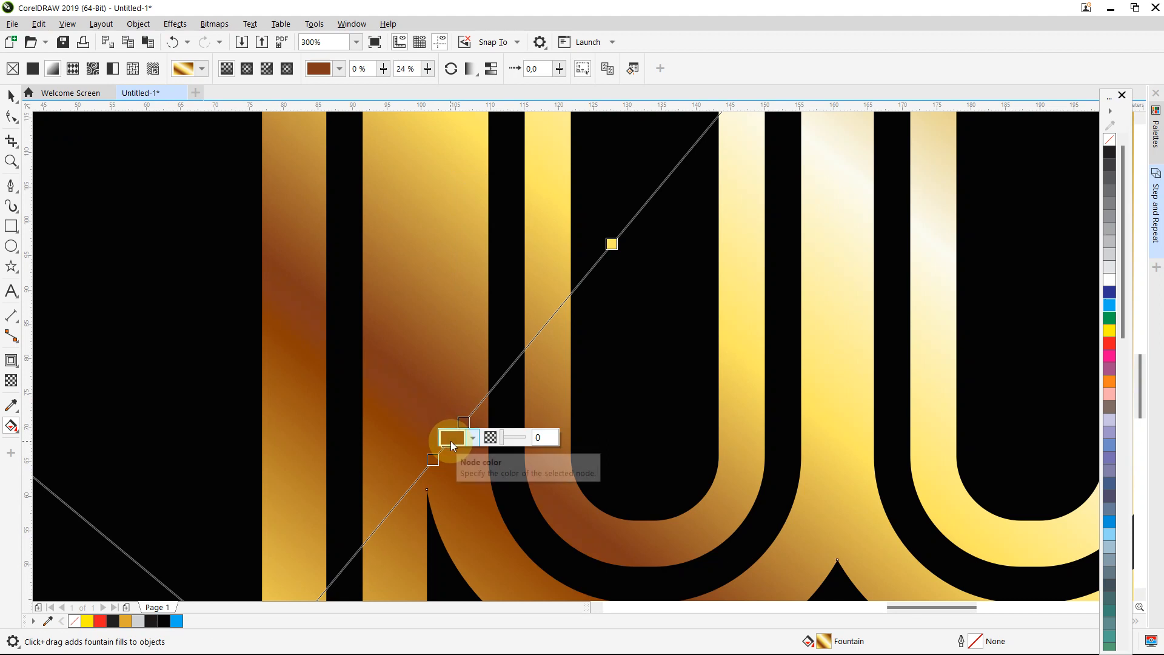
{"action": "left_click", "coordinate": [452, 437]}
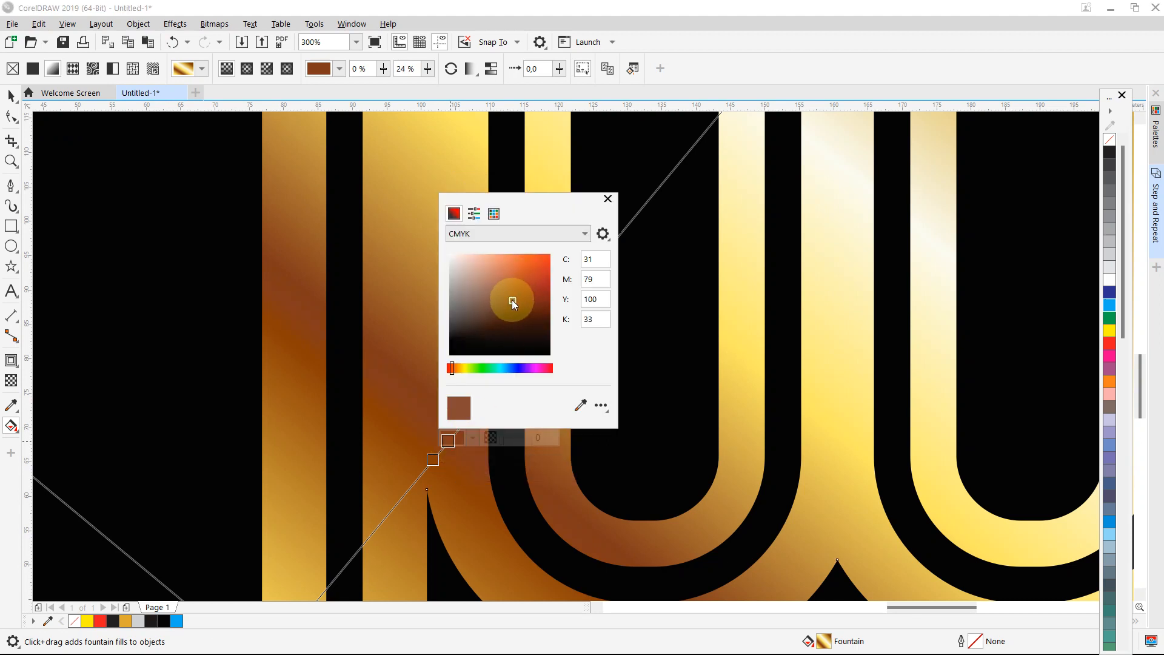
{"action": "left_click_drag", "start_coordinate": [512, 300], "coordinate": [516, 304]}
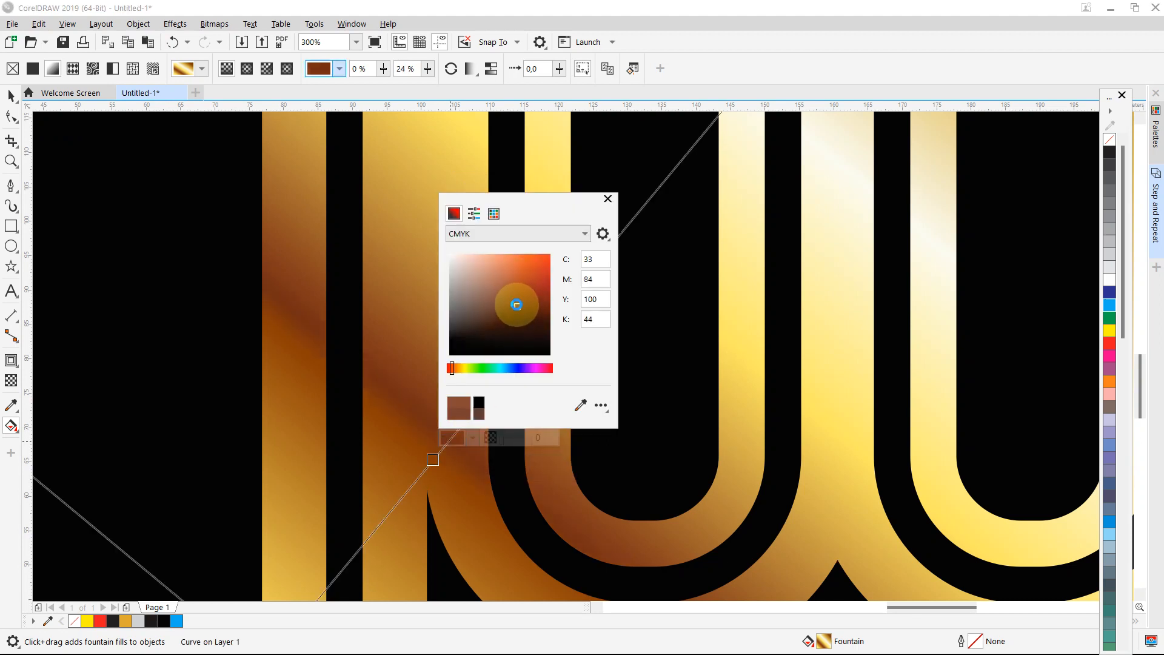
{"action": "left_click", "coordinate": [392, 361]}
{"action": "scroll", "coordinate": [392, 361], "scroll_direction": "down", "scroll_amount": 1}
{"action": "scroll", "coordinate": [392, 361], "scroll_direction": "down", "scroll_amount": 1}
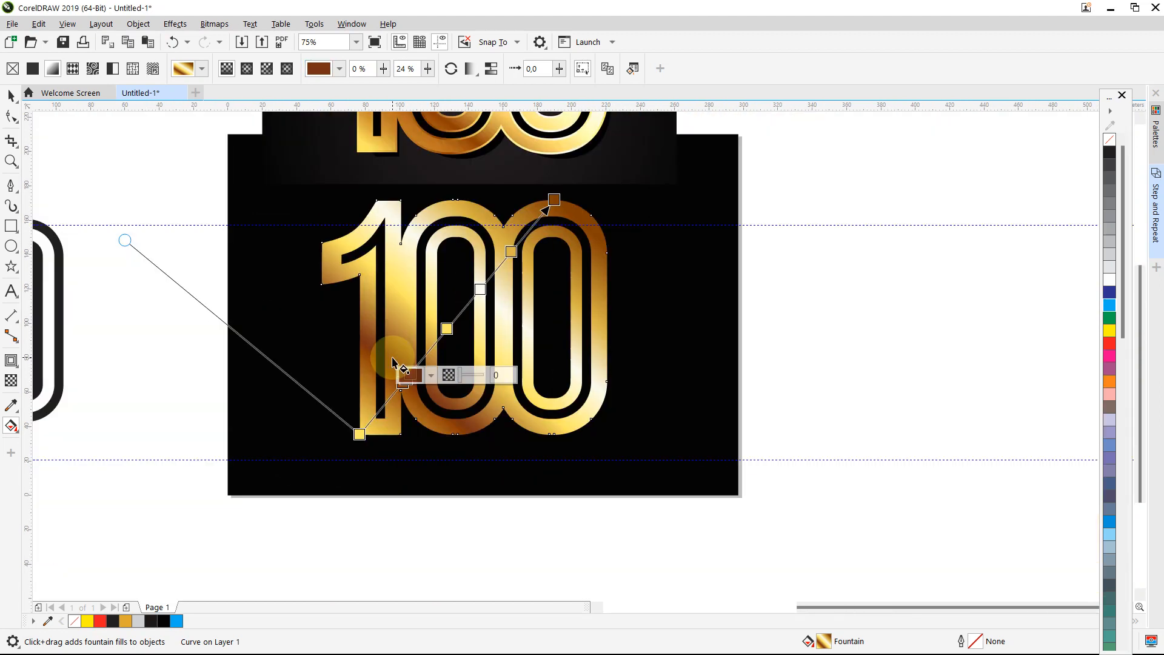
{"action": "key", "text": "Escape"}
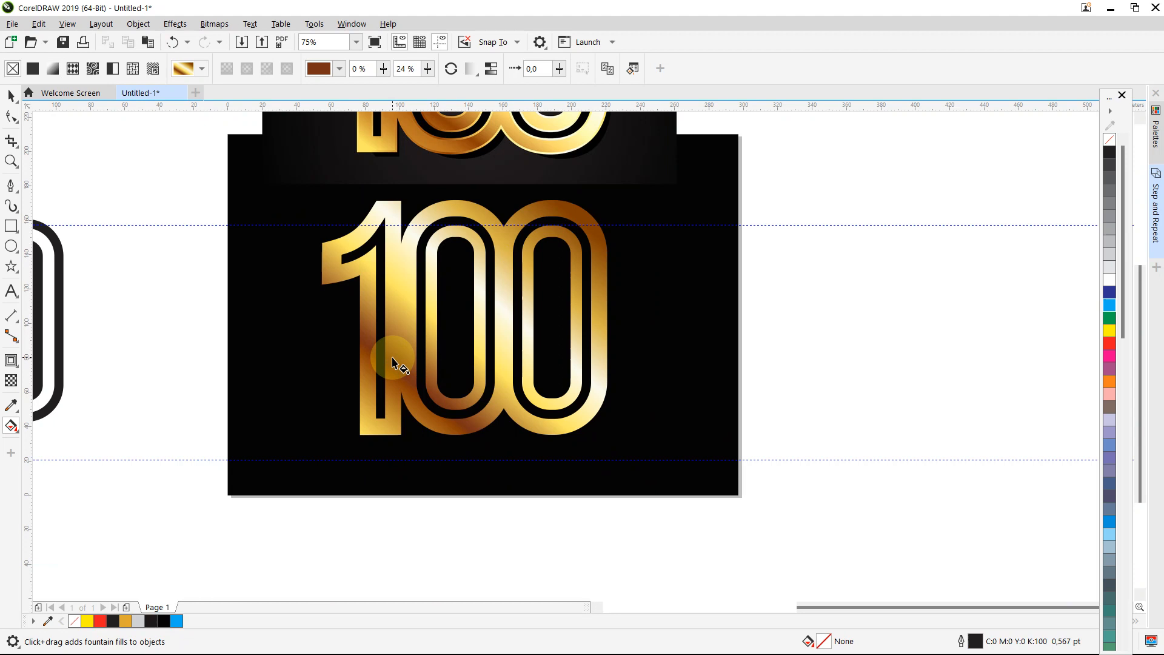
{"action": "left_click", "coordinate": [106, 174]}
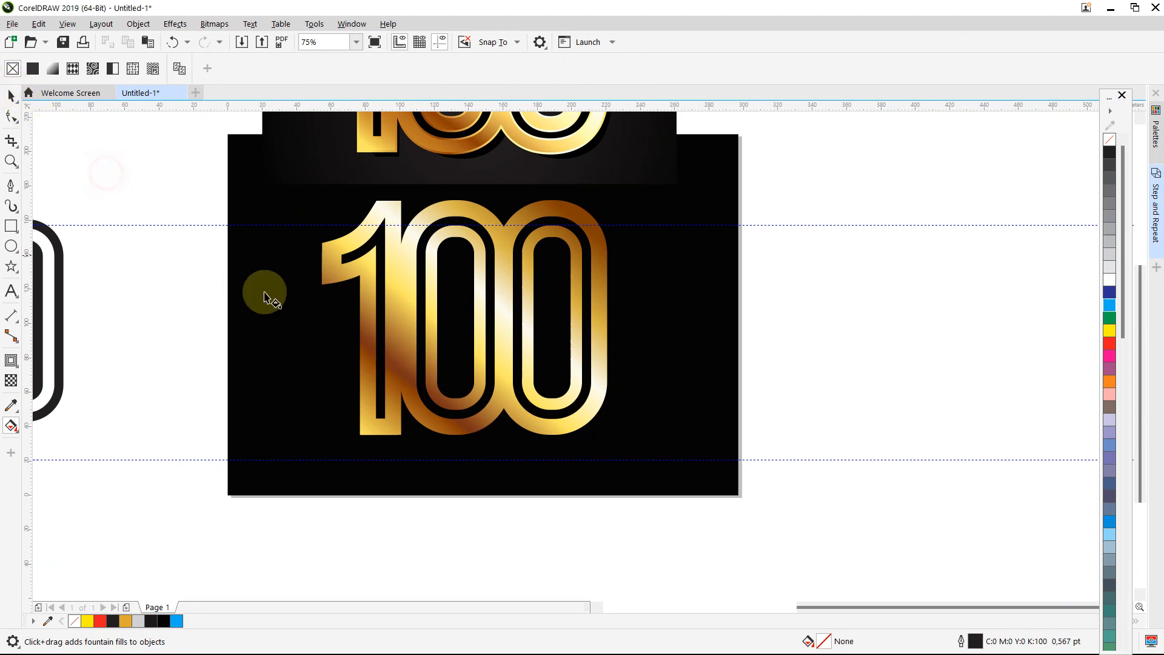
Try to recolor the 26% gradient node with the brown sampled from the 22% node
{"action": "scroll", "coordinate": [265, 296], "scroll_direction": "down", "scroll_amount": 1}
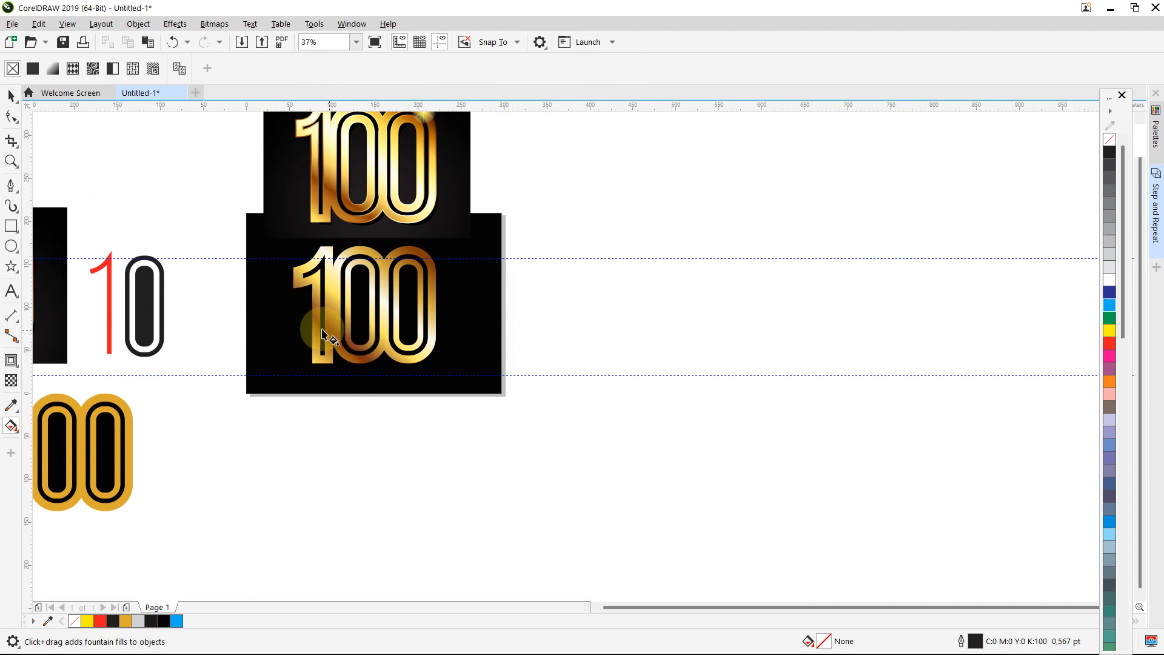
{"action": "scroll", "coordinate": [323, 334], "scroll_direction": "up", "scroll_amount": 2}
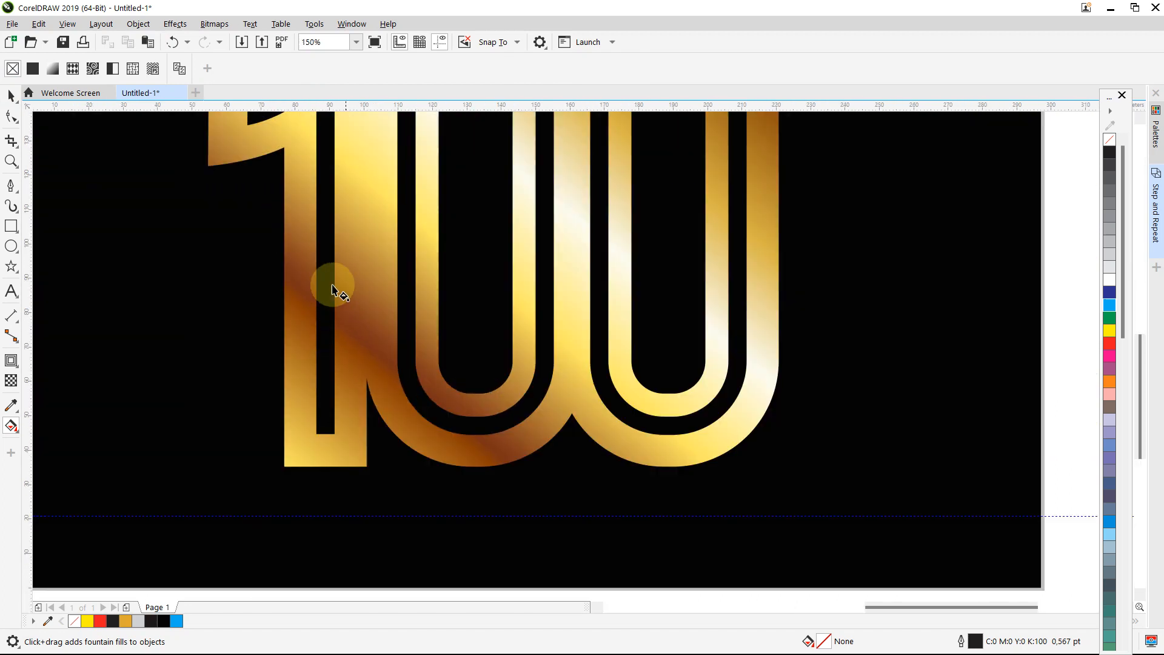
{"action": "scroll", "coordinate": [358, 318], "scroll_direction": "up", "scroll_amount": 1}
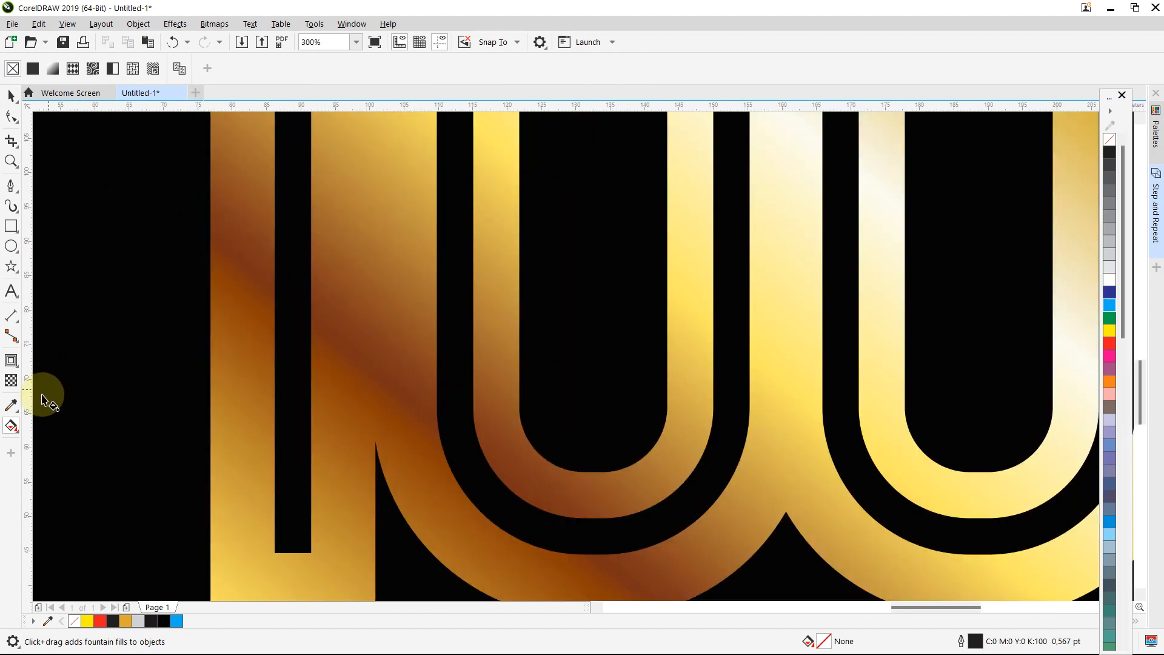
{"action": "left_click", "coordinate": [383, 347]}
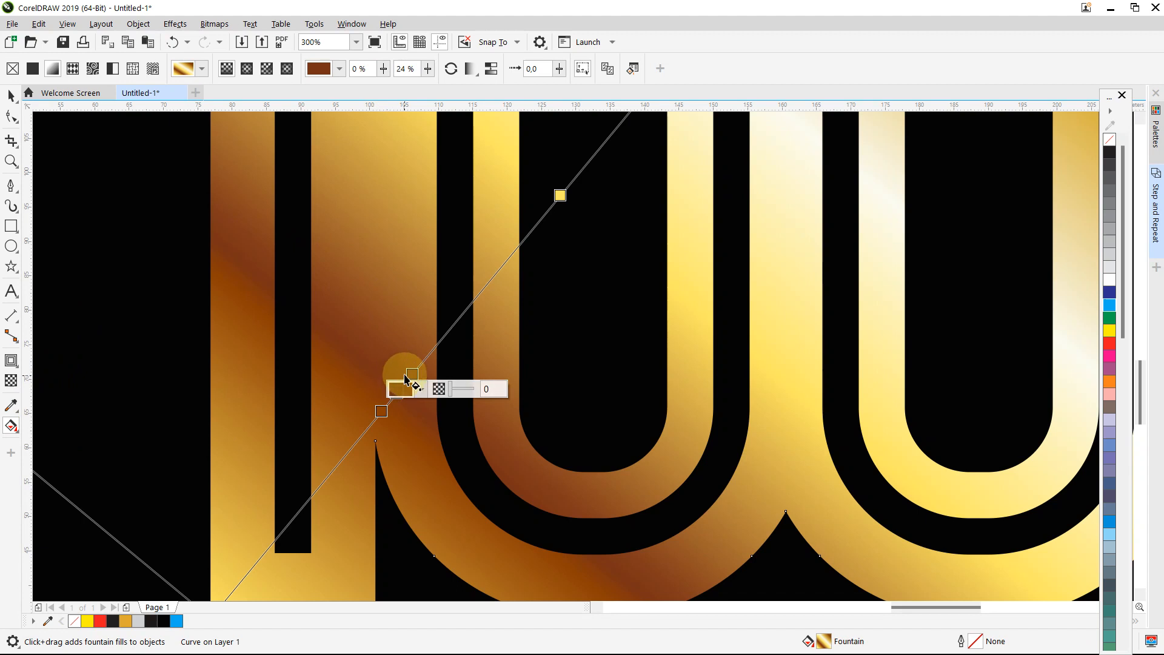
{"action": "left_click", "coordinate": [410, 373]}
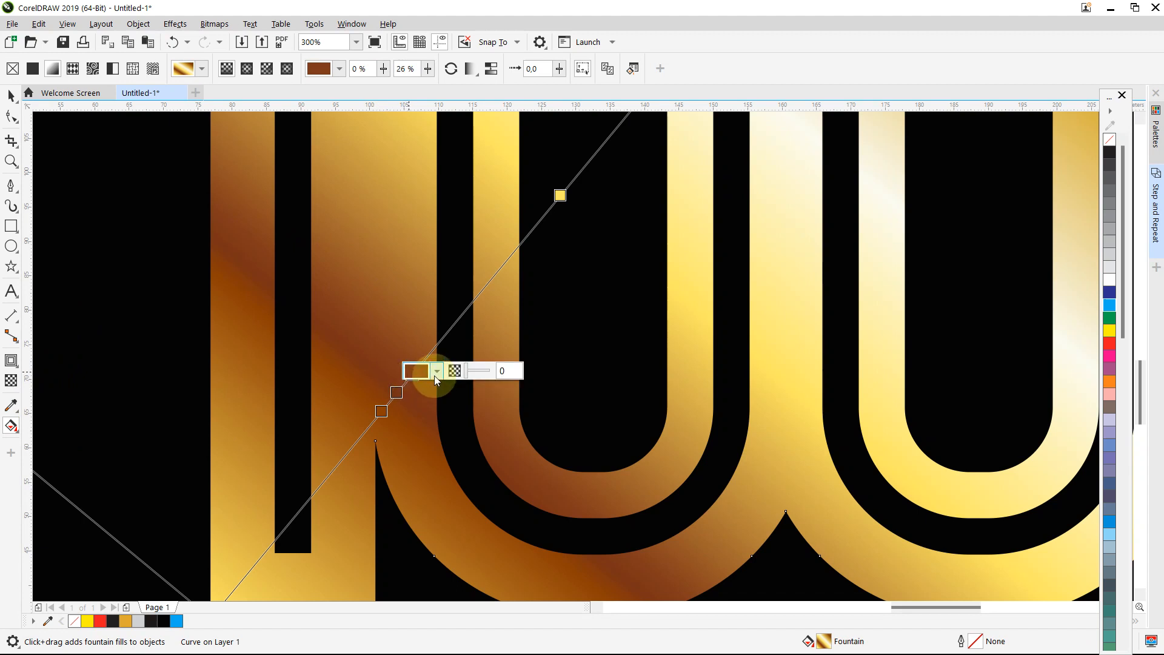
{"action": "left_click", "coordinate": [437, 372]}
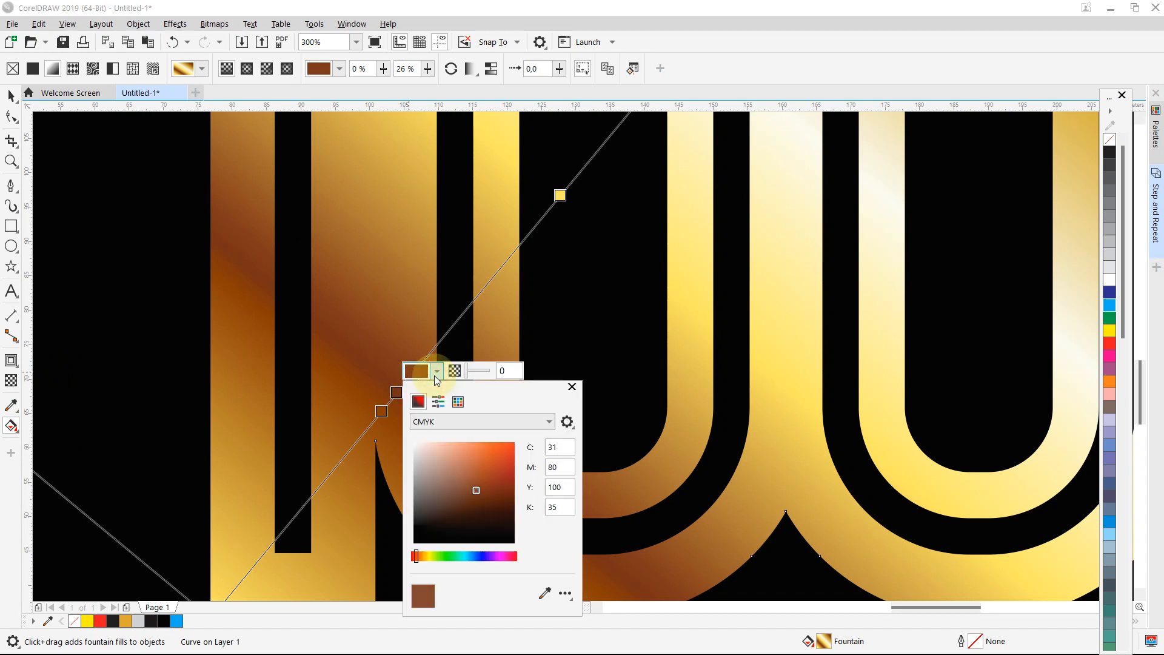
{"action": "left_click", "coordinate": [544, 595]}
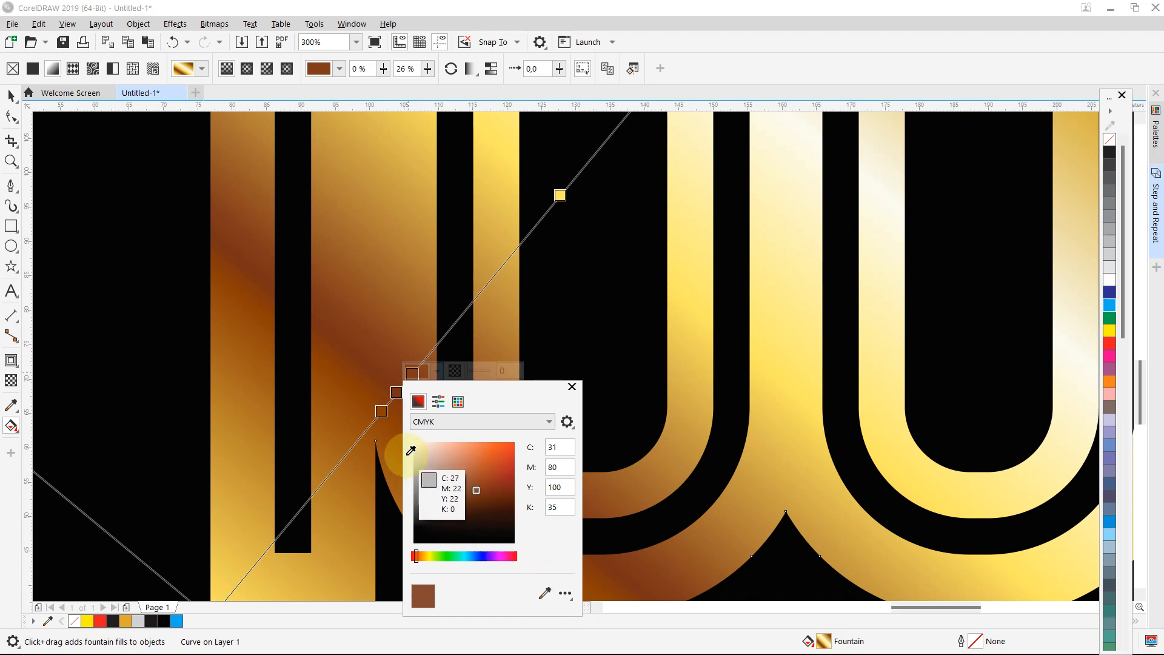
{"action": "left_click", "coordinate": [382, 409]}
{"action": "left_click", "coordinate": [382, 408]}
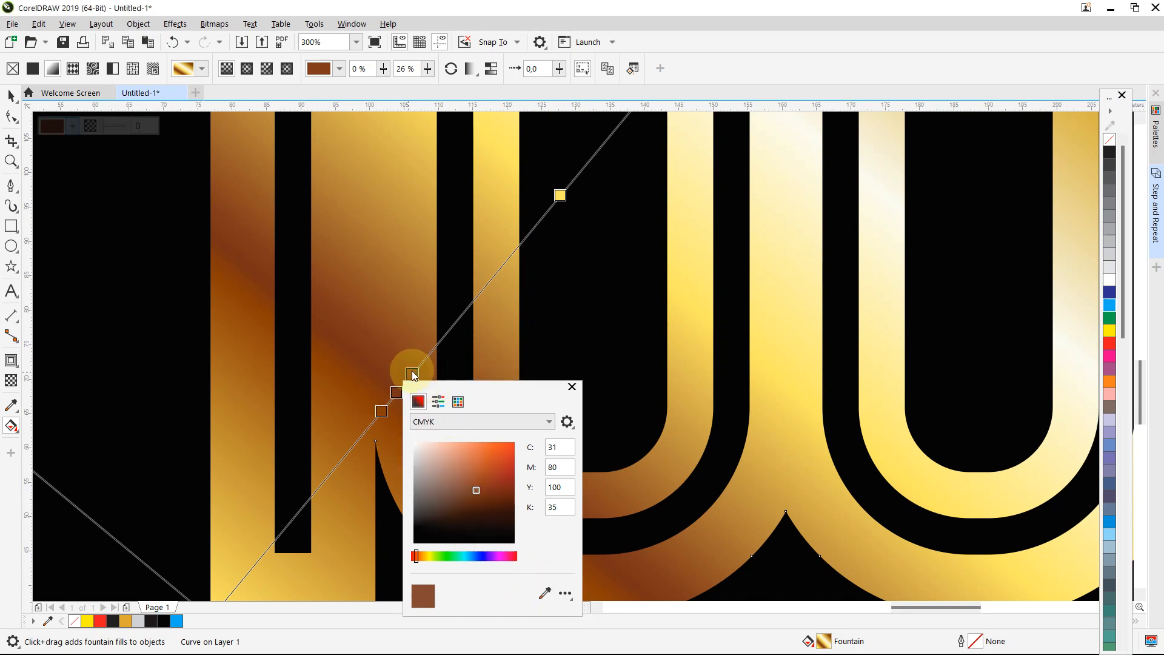
{"action": "left_click", "coordinate": [413, 374]}
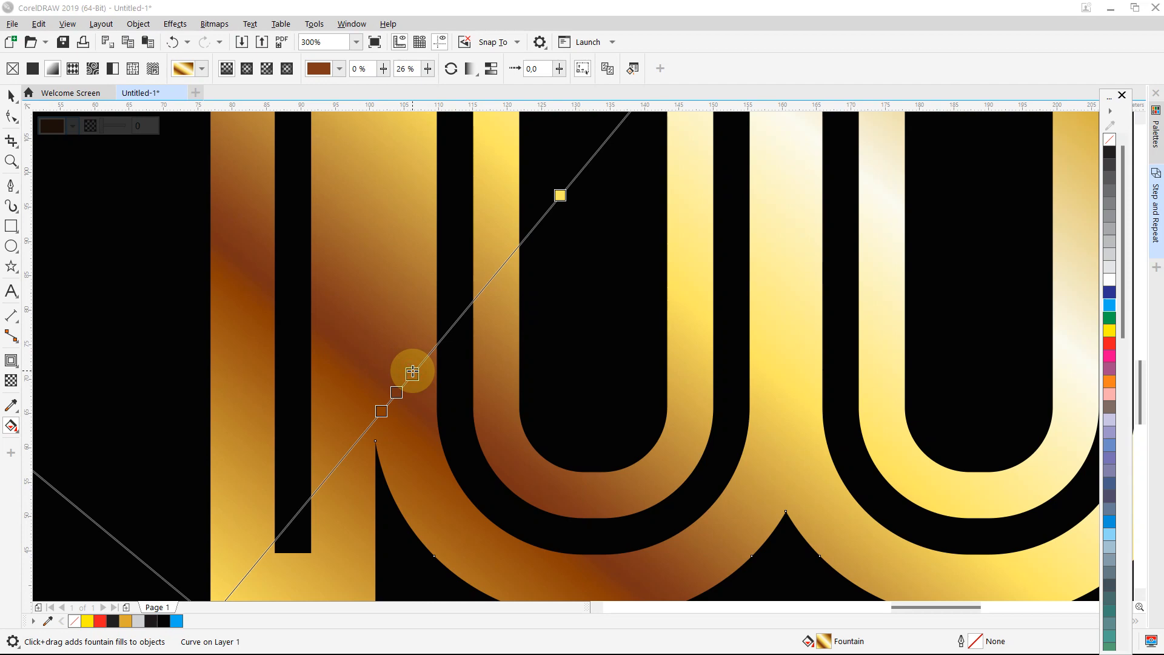
Nudge the gradient's end node slightly outward at the top of the last 0, deselect the outline, and compare the numeral with the reference
{"action": "left_click", "coordinate": [11, 95]}
{"action": "scroll", "coordinate": [492, 266], "scroll_direction": "down", "scroll_amount": 2}
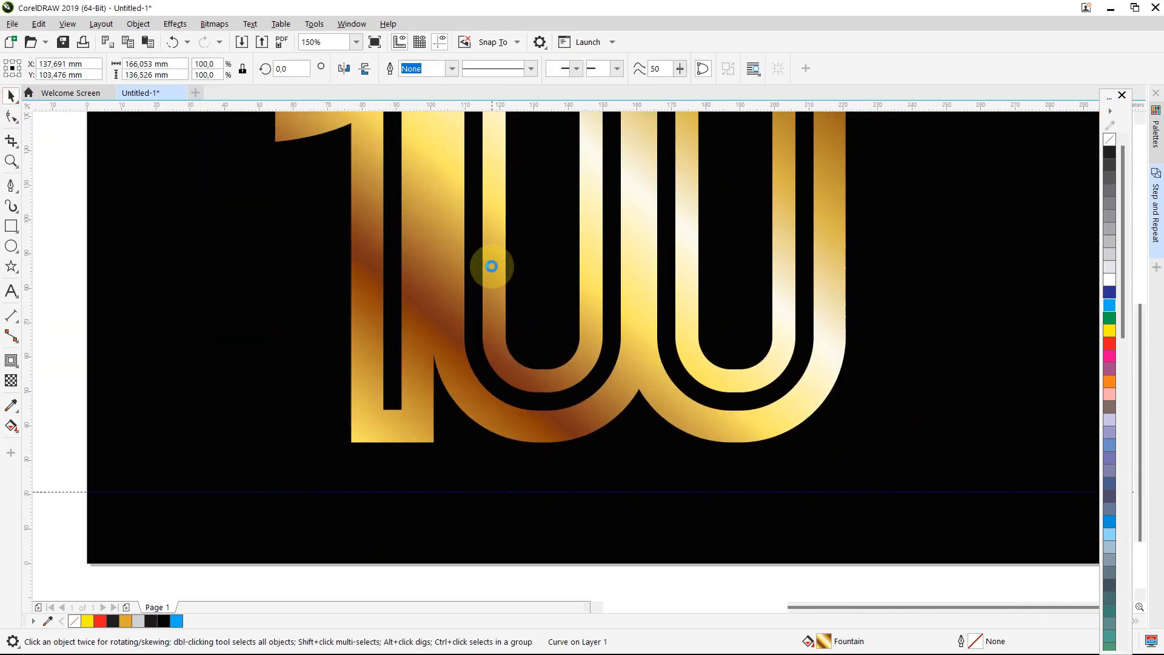
{"action": "scroll", "coordinate": [491, 267], "scroll_direction": "down", "scroll_amount": 4}
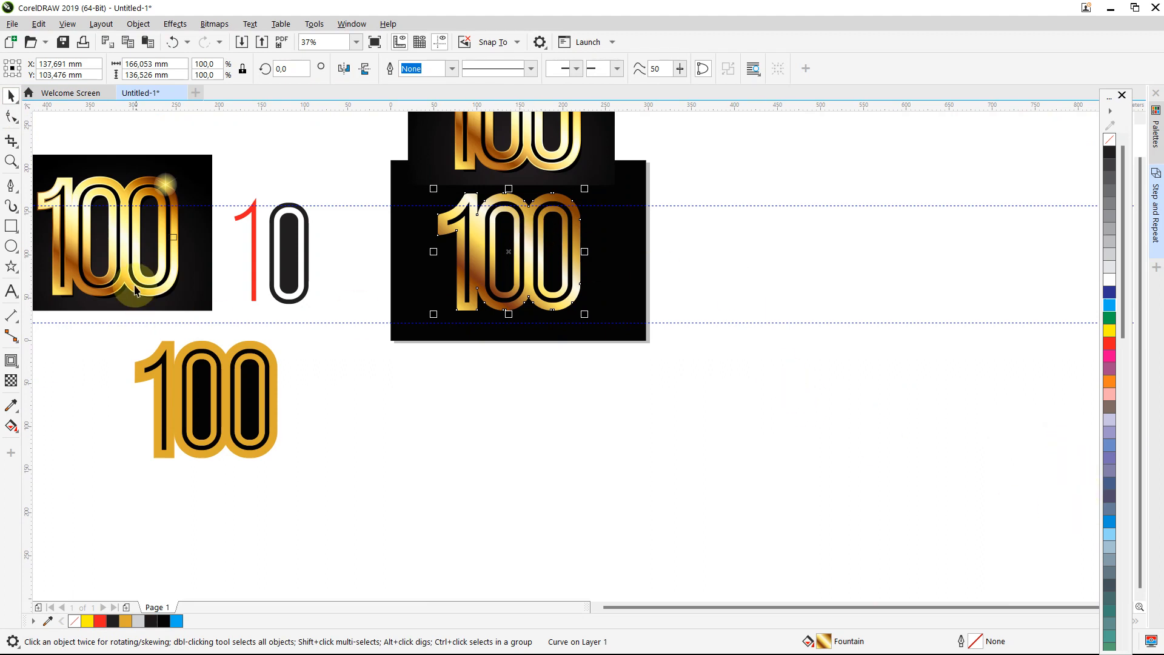
{"action": "left_click", "coordinate": [13, 424]}
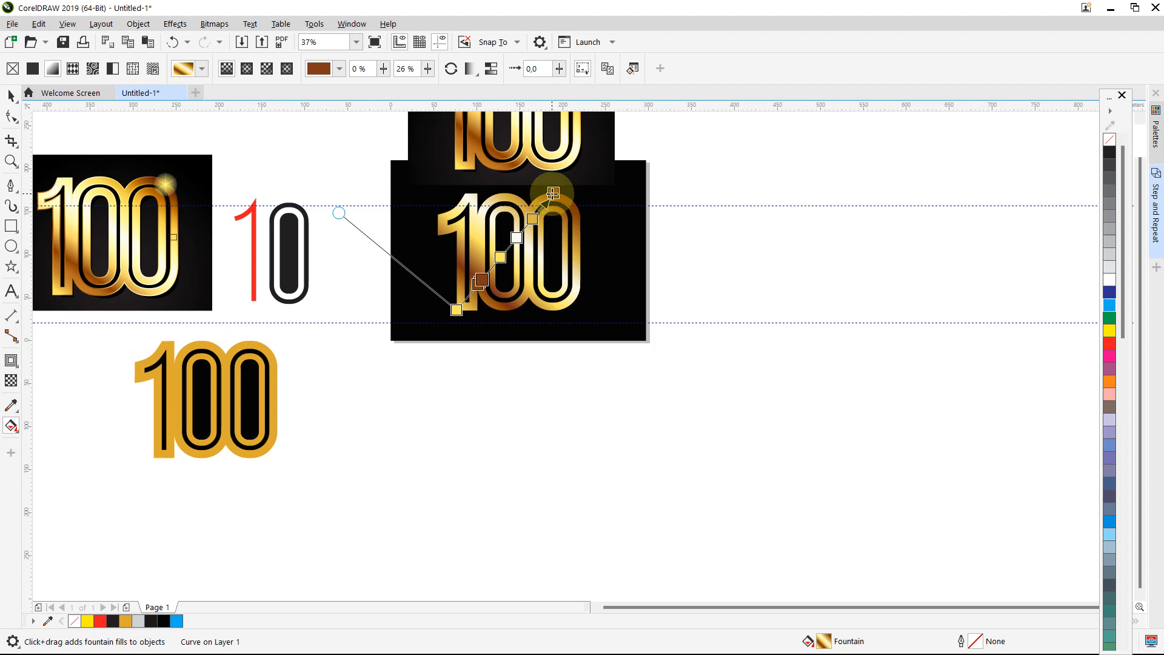
{"action": "left_click", "coordinate": [553, 193]}
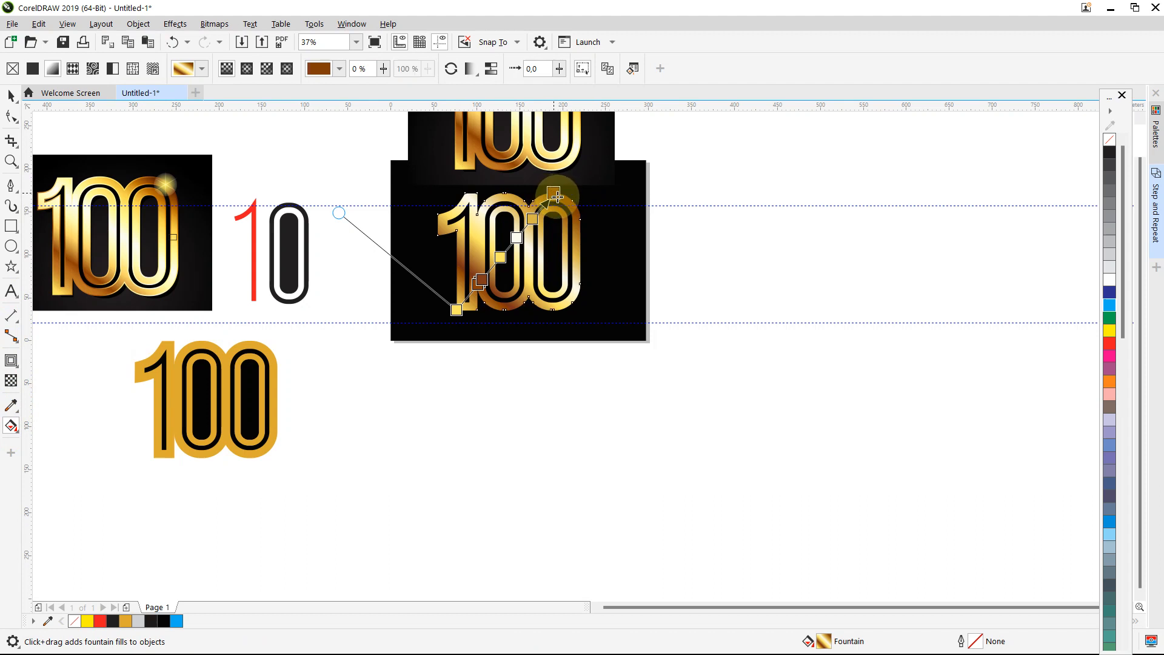
{"action": "left_click_drag", "start_coordinate": [558, 196], "coordinate": [557, 193]}
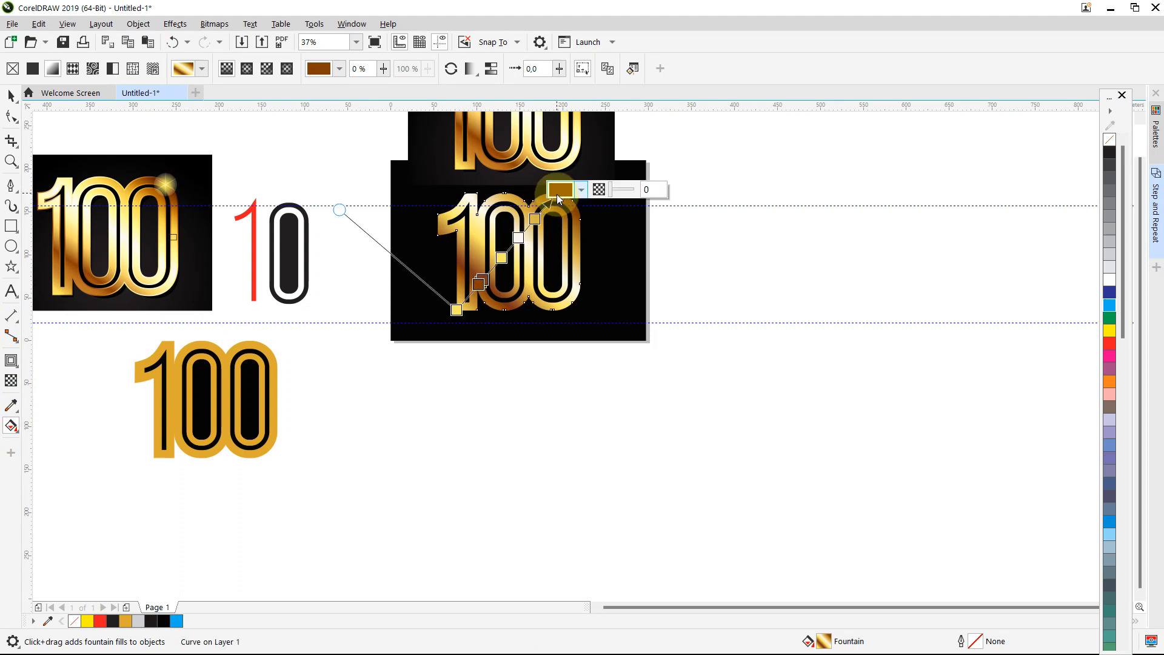
{"action": "left_click", "coordinate": [725, 452]}
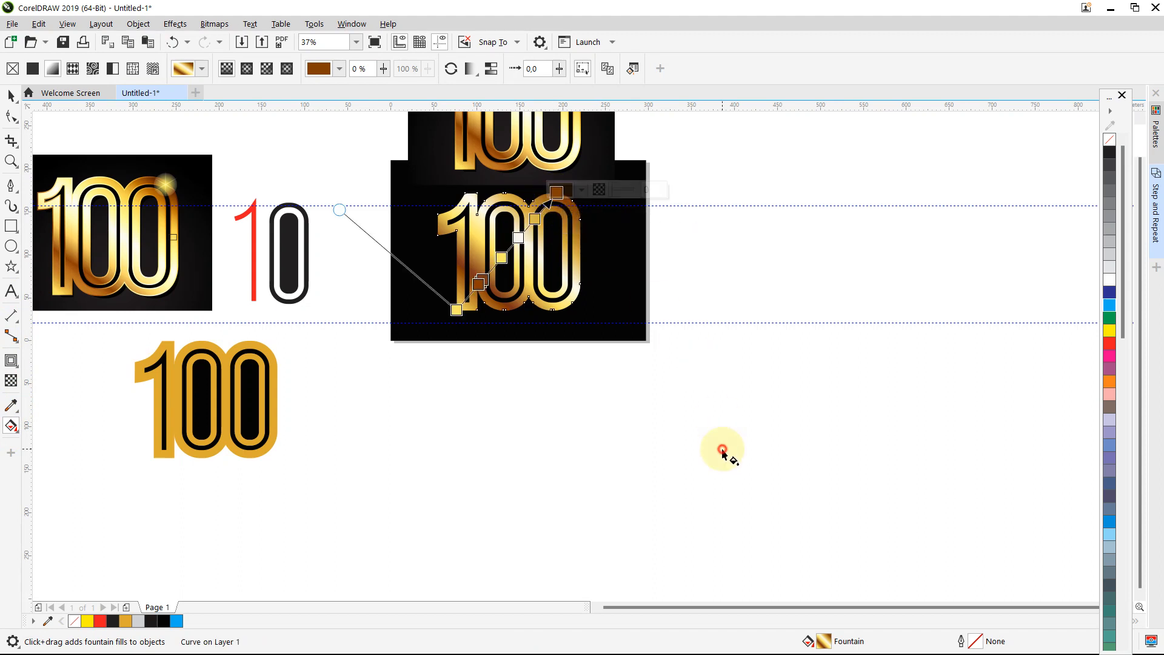
{"action": "scroll", "coordinate": [624, 335], "scroll_direction": "down", "scroll_amount": 2}
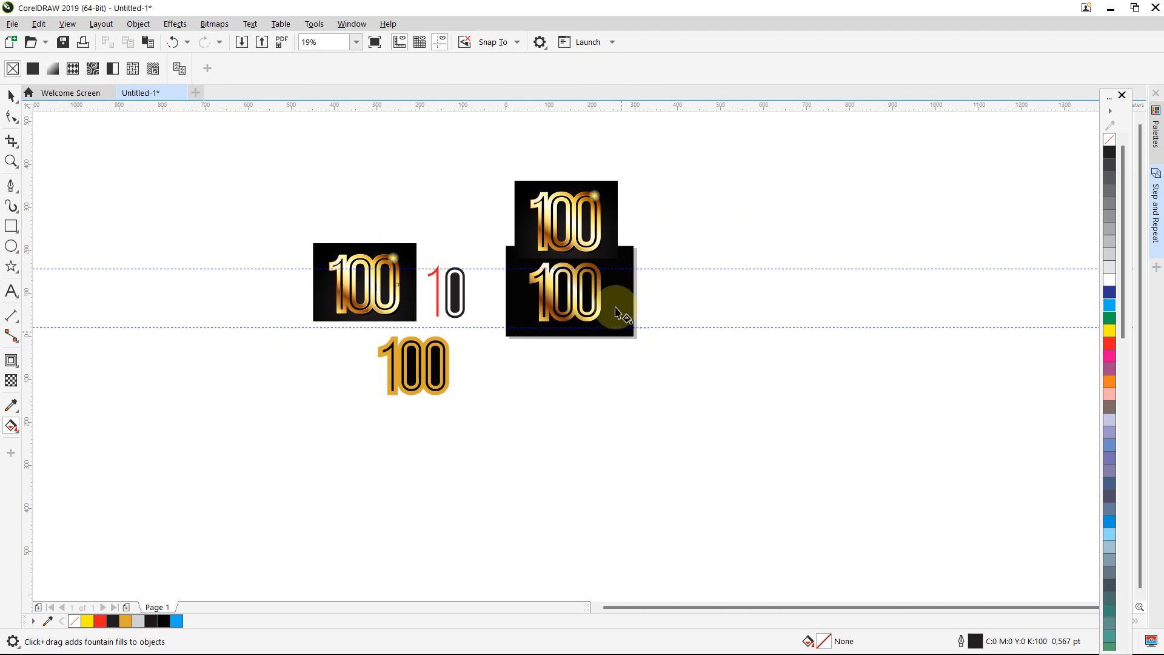
{"action": "scroll", "coordinate": [624, 233], "scroll_direction": "up", "scroll_amount": 2}
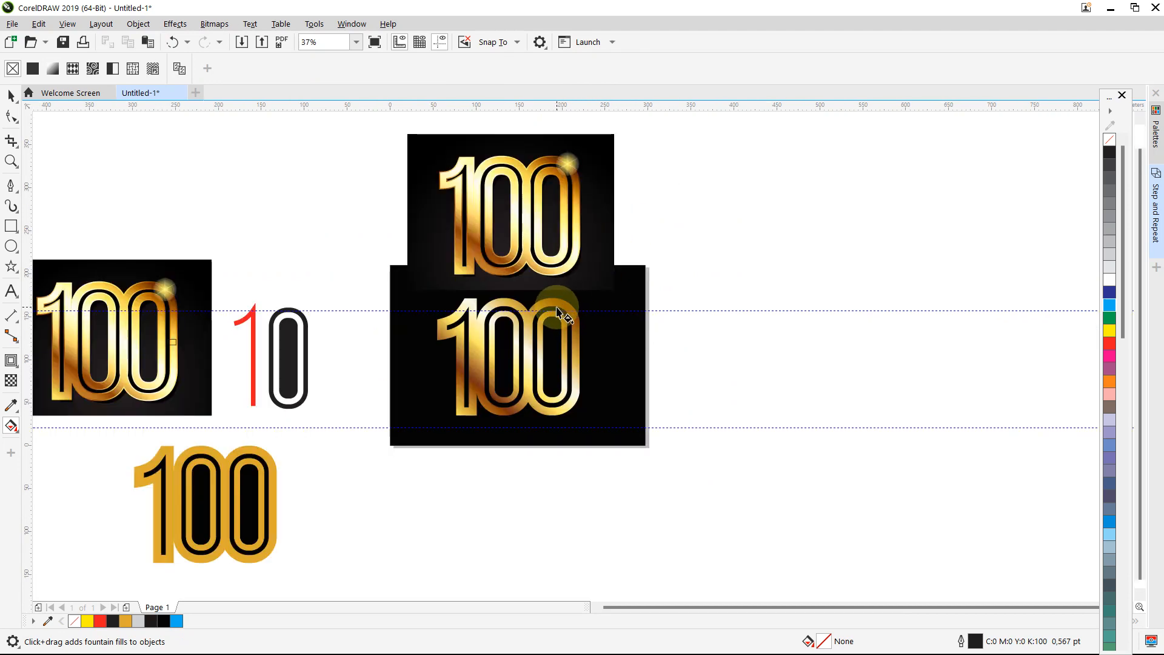
{"action": "scroll", "coordinate": [550, 321], "scroll_direction": "up", "scroll_amount": 2}
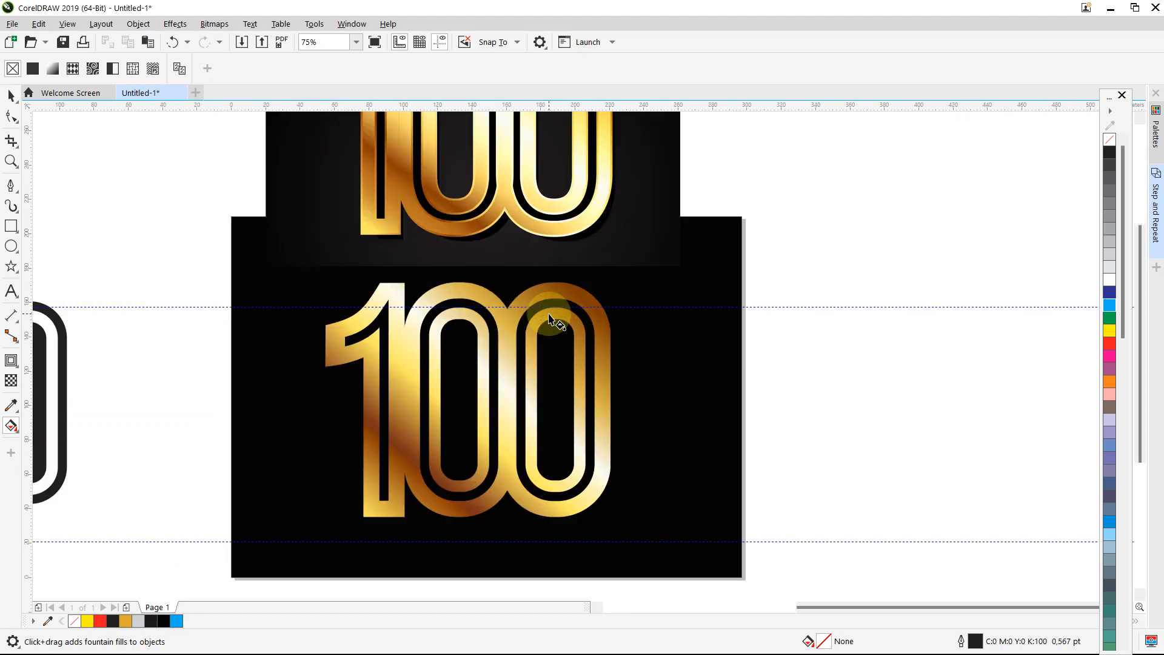
Recolor the merged outline's 95% gradient node with the brown #8F4508 sampled from the first 0 of the reference
{"action": "left_click", "coordinate": [573, 300]}
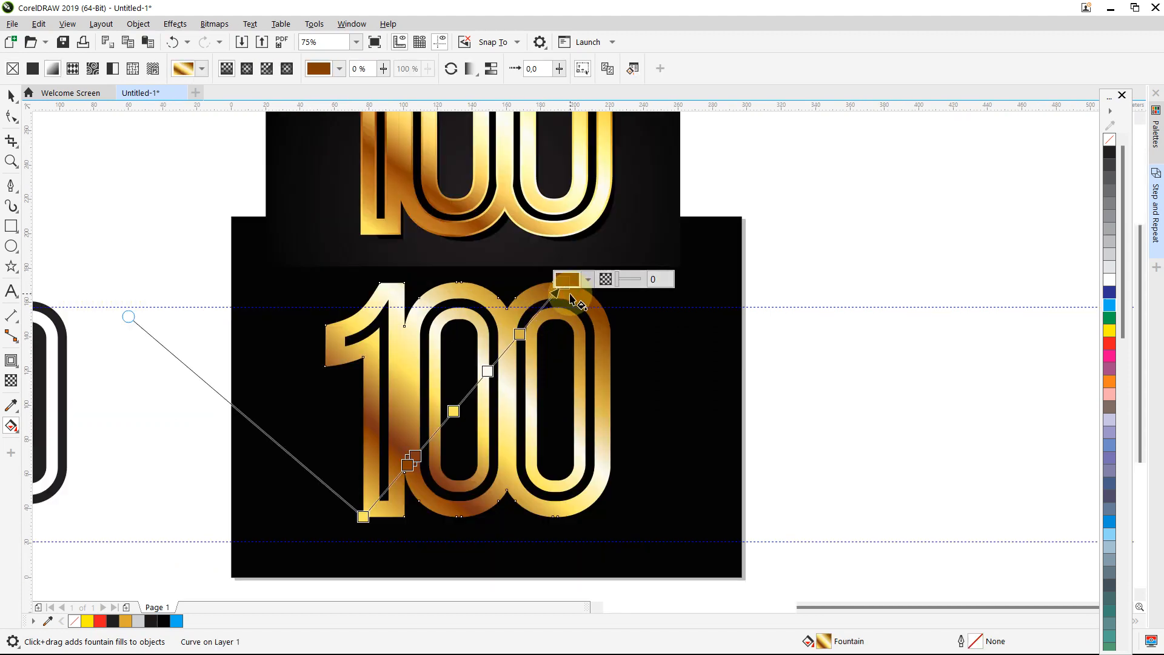
{"action": "scroll", "coordinate": [573, 300], "scroll_direction": "up", "scroll_amount": 2}
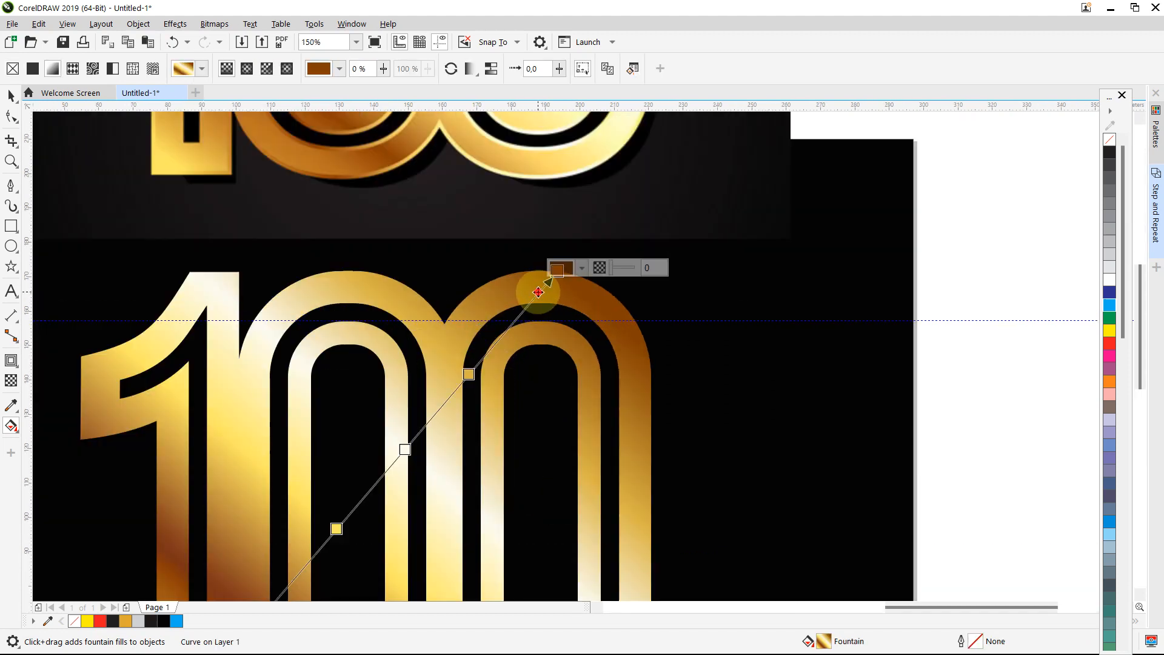
{"action": "left_click", "coordinate": [550, 300]}
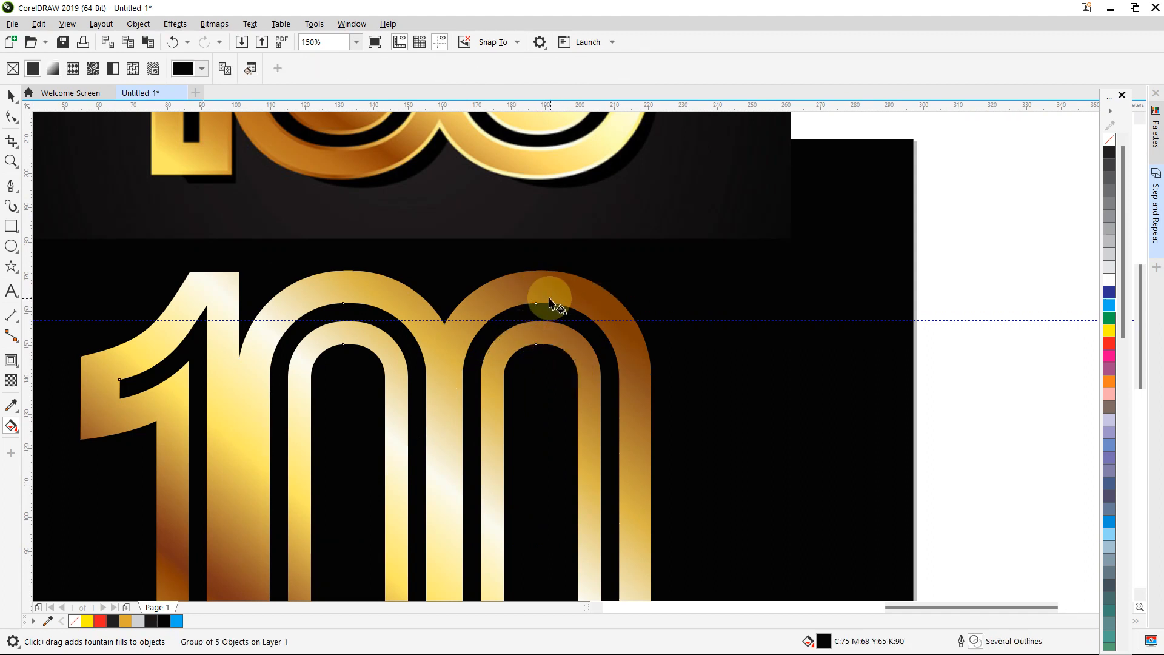
{"action": "left_click", "coordinate": [536, 303], "text": "ctrl"}
{"action": "left_click", "coordinate": [537, 296]}
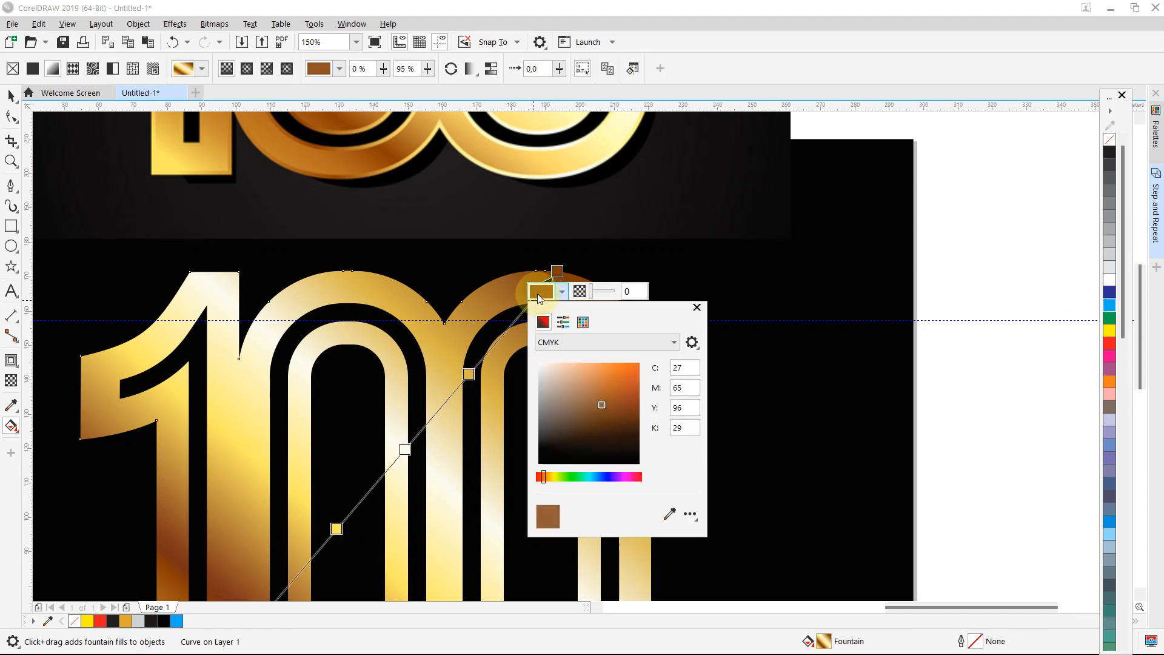
{"action": "left_click", "coordinate": [670, 514]}
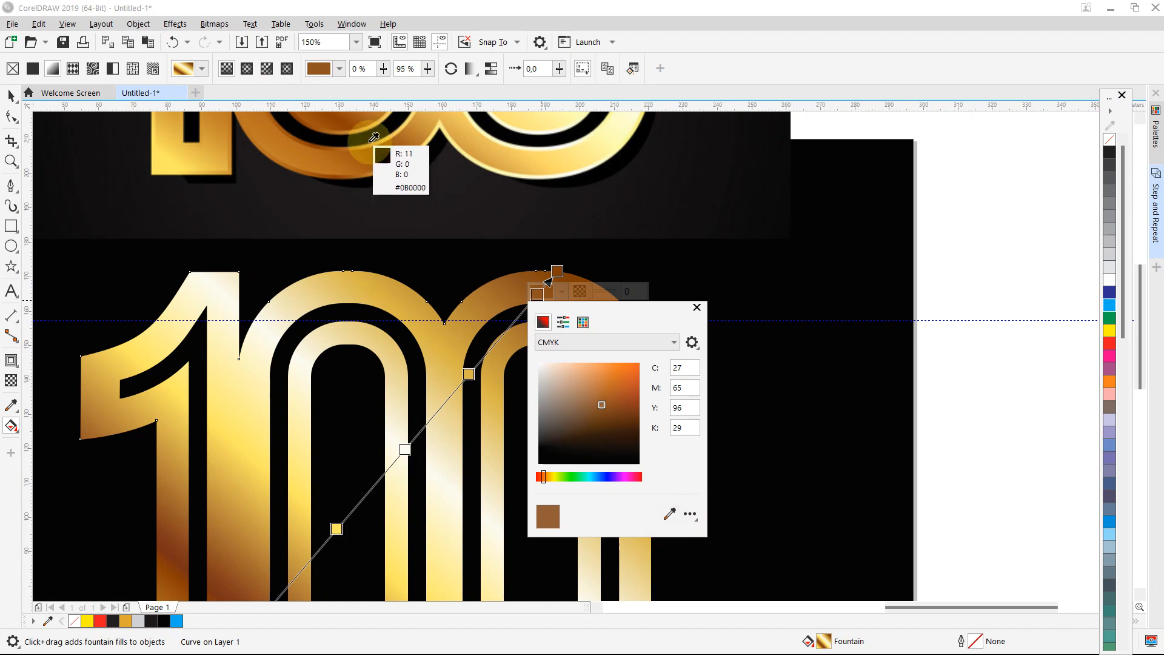
{"action": "left_click", "coordinate": [344, 119]}
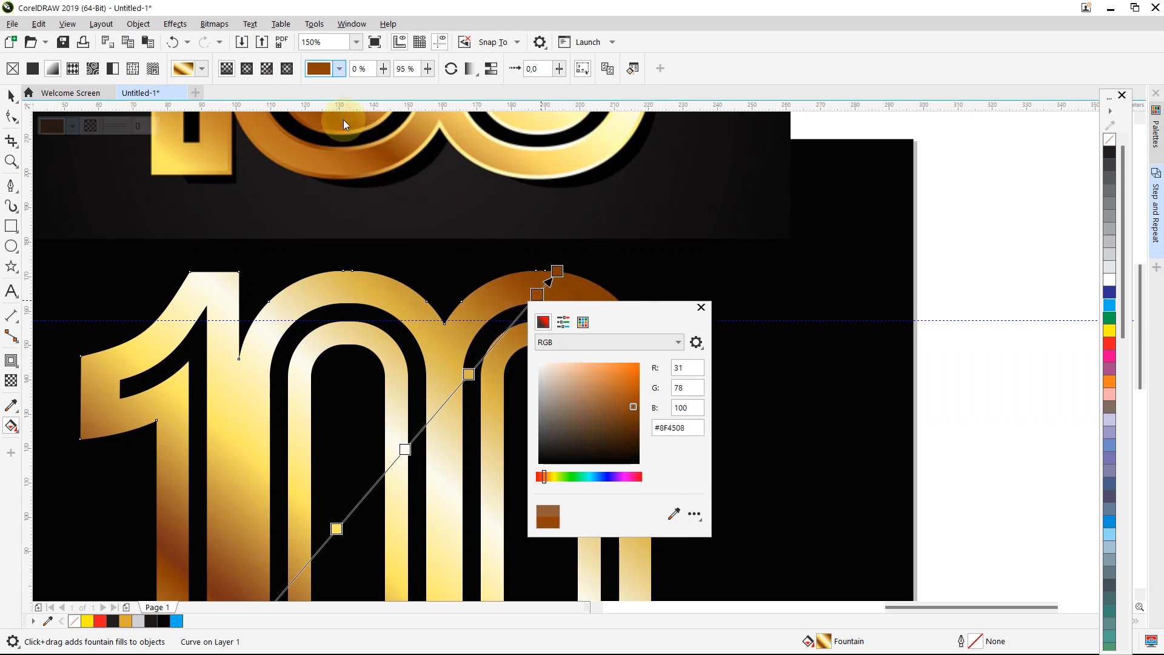
Move the recolored brown gradient node to 92% and deselect the outline
{"action": "left_click", "coordinate": [536, 296]}
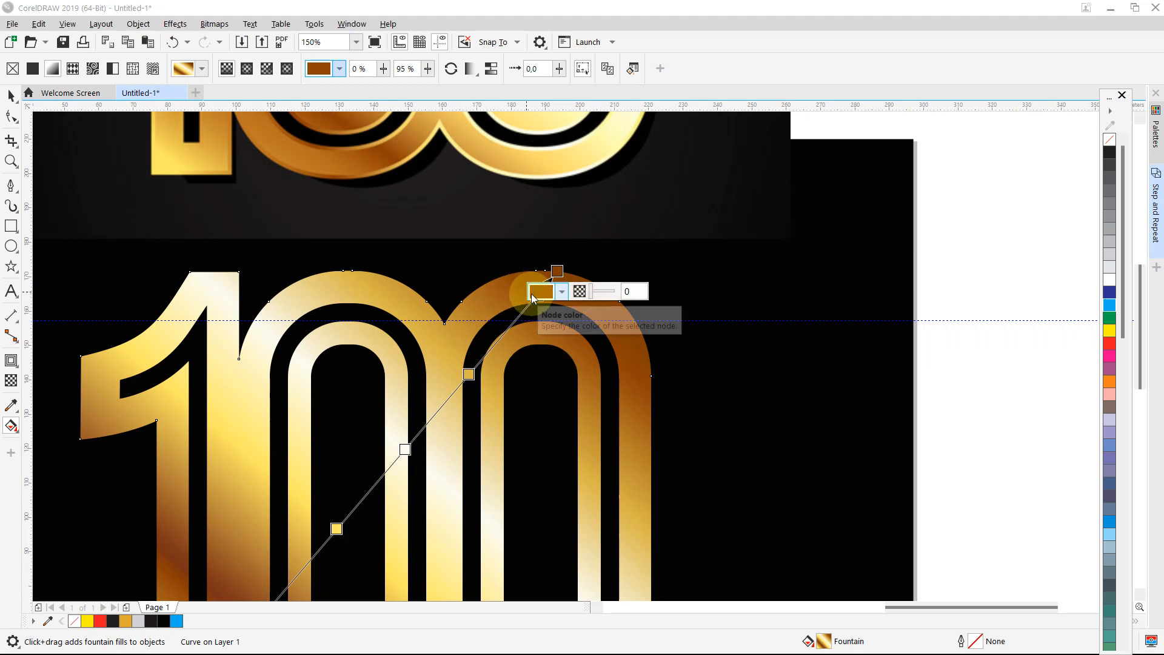
{"action": "double_click", "coordinate": [530, 303]}
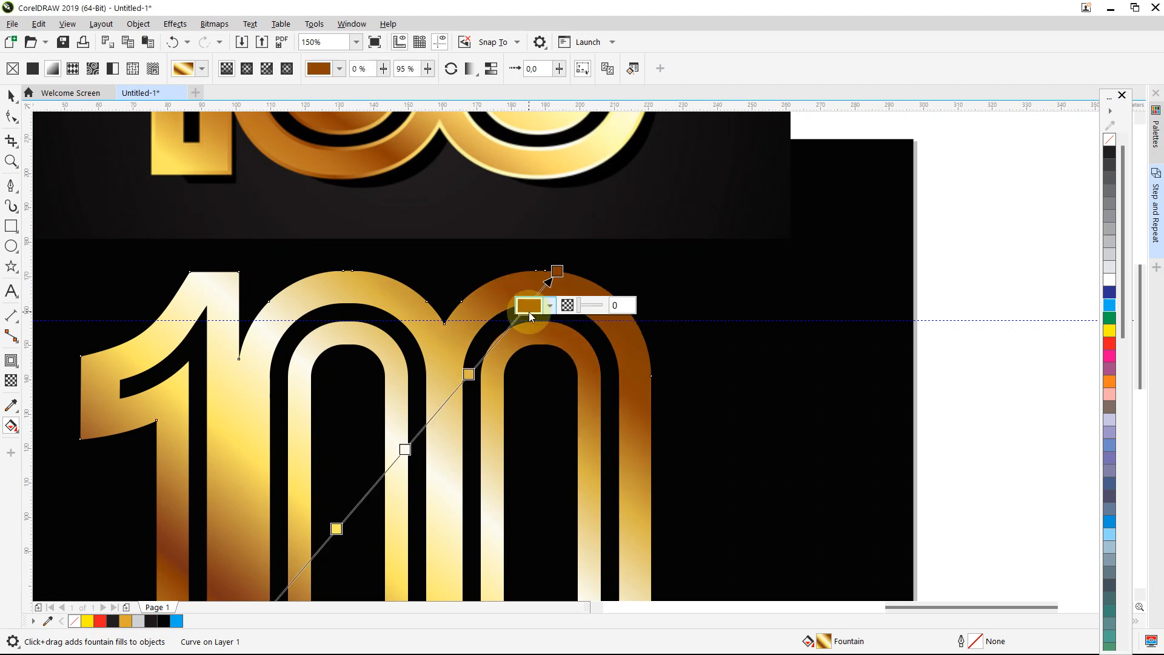
{"action": "left_click_drag", "start_coordinate": [532, 310], "coordinate": [540, 293]}
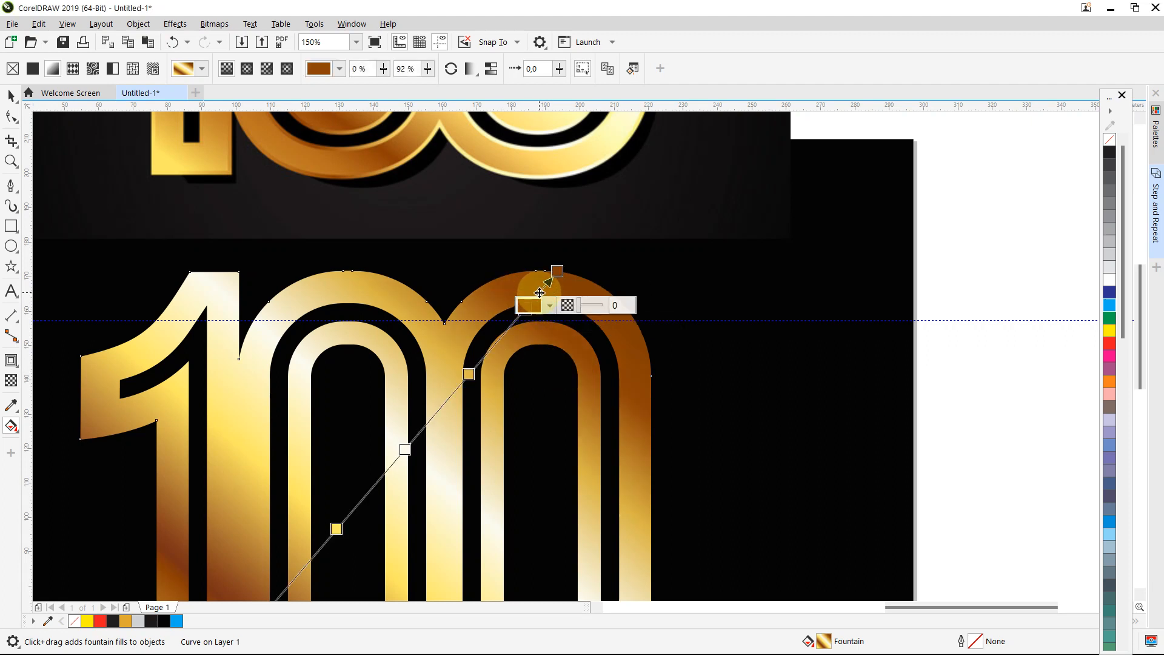
{"action": "left_click", "coordinate": [502, 281]}
{"action": "scroll", "coordinate": [501, 282], "scroll_direction": "up", "scroll_amount": 1}
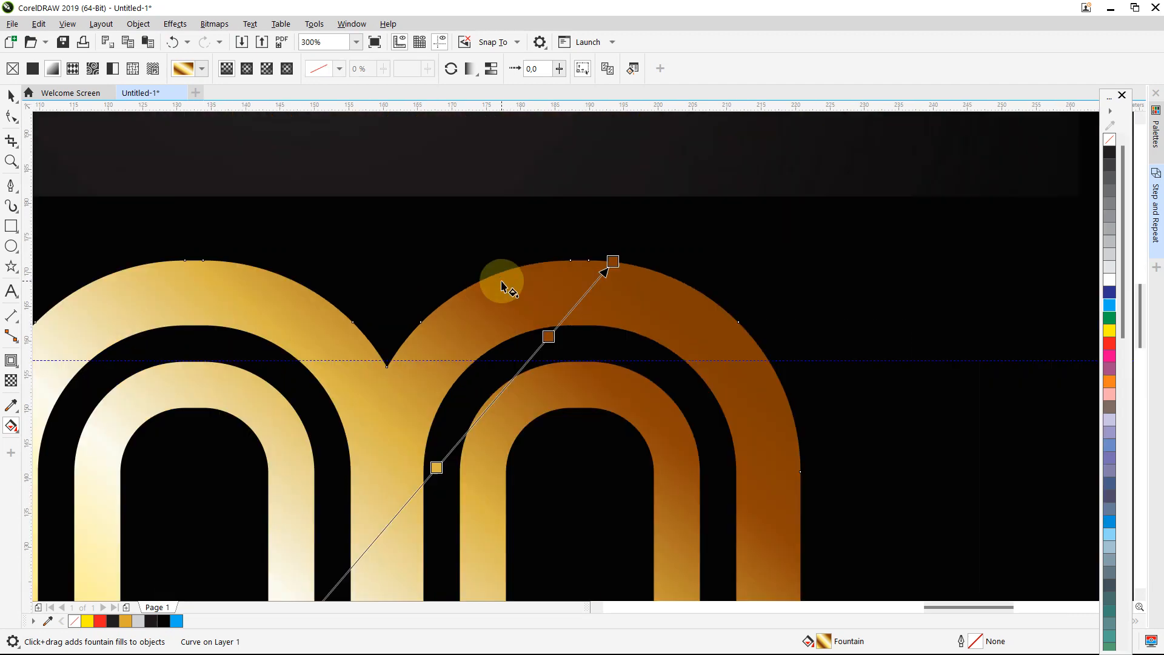
{"action": "scroll", "coordinate": [504, 280], "scroll_direction": "down", "scroll_amount": 3}
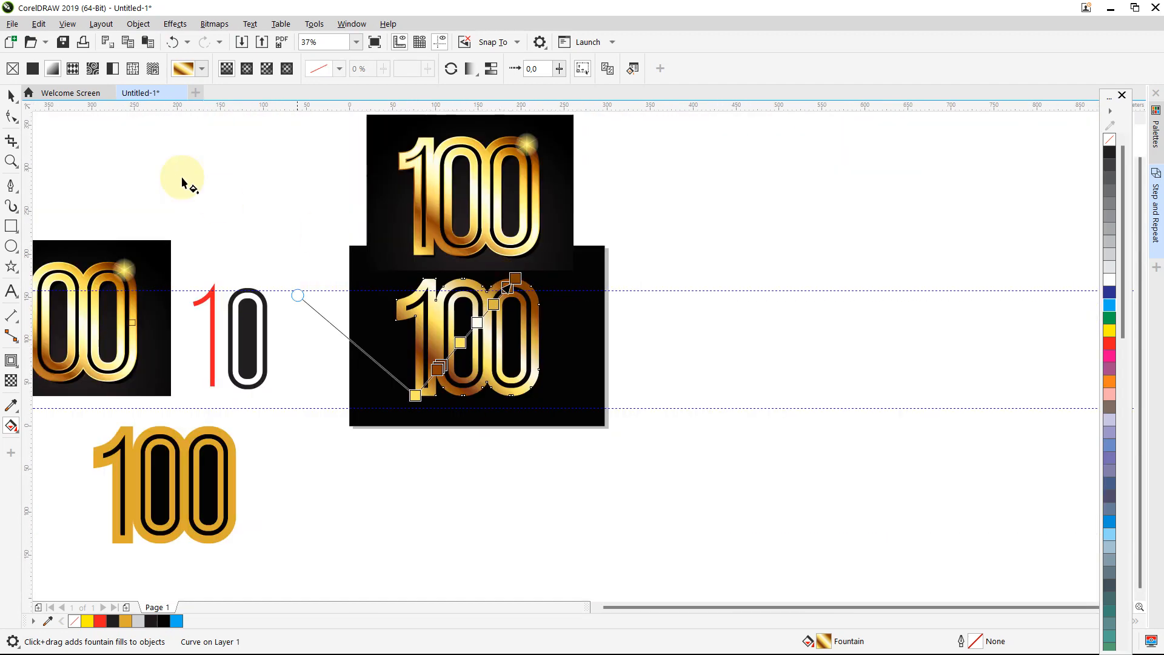
{"action": "left_click", "coordinate": [11, 95]}
{"action": "left_click", "coordinate": [106, 137]}
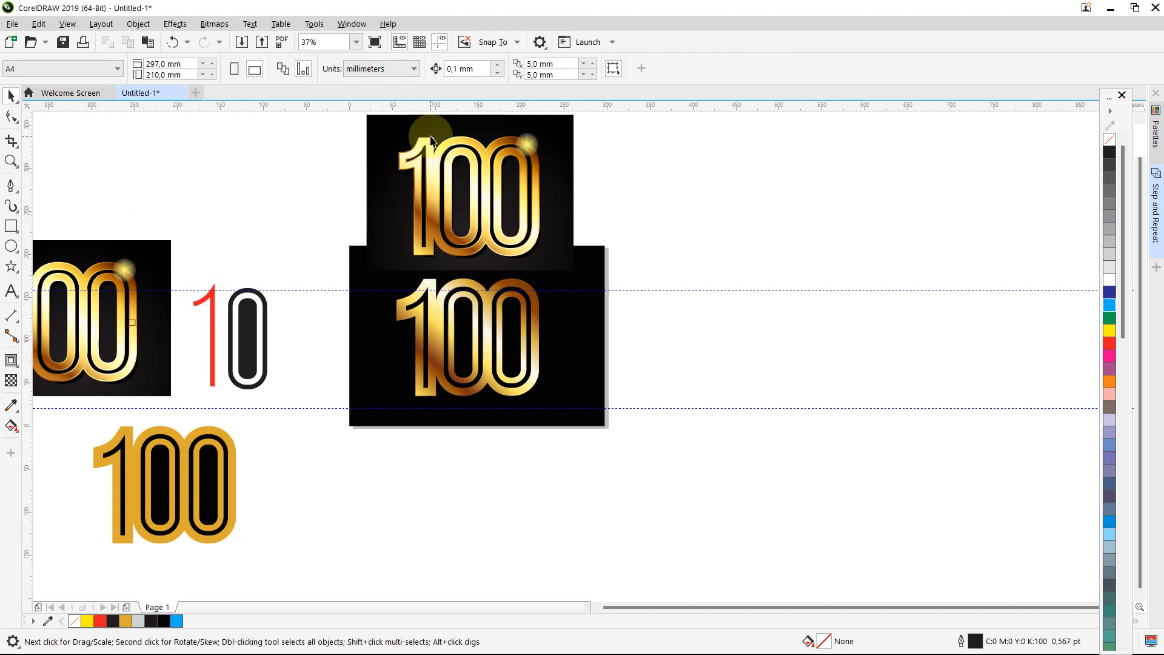
Examine the edges and contour of the reference 100 and compare them with the recreated numeral
{"action": "scroll", "coordinate": [129, 192], "scroll_direction": "up", "scroll_amount": 3}
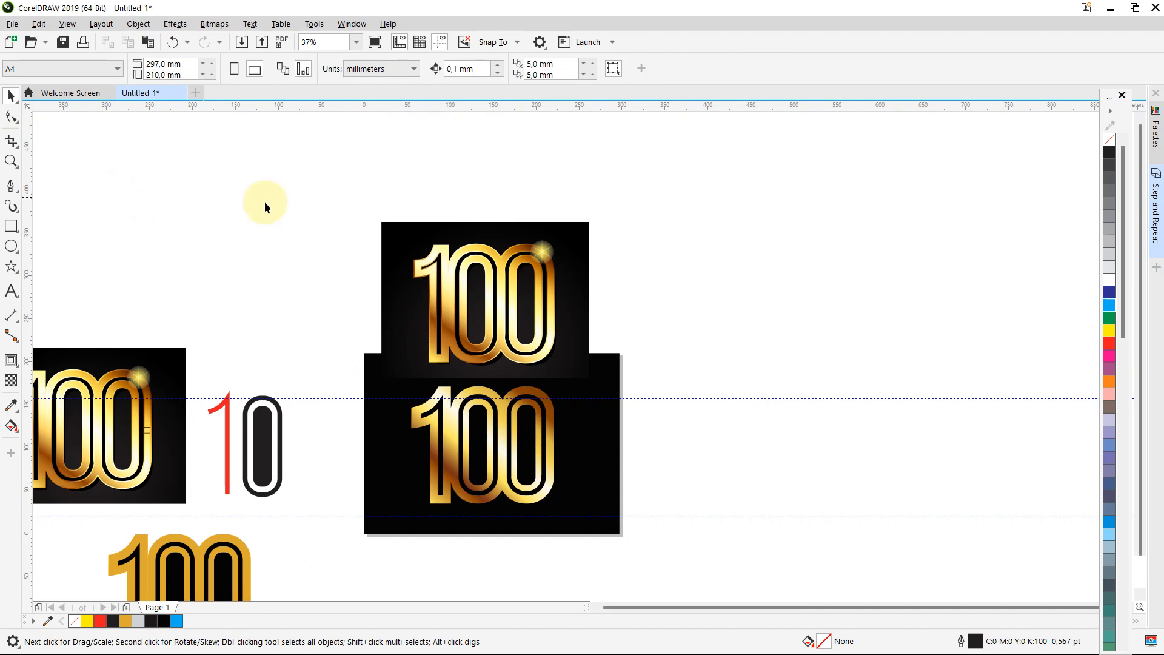
{"action": "scroll", "coordinate": [328, 235], "scroll_direction": "up", "scroll_amount": 2}
{"action": "scroll", "coordinate": [328, 236], "scroll_direction": "up", "scroll_amount": 2}
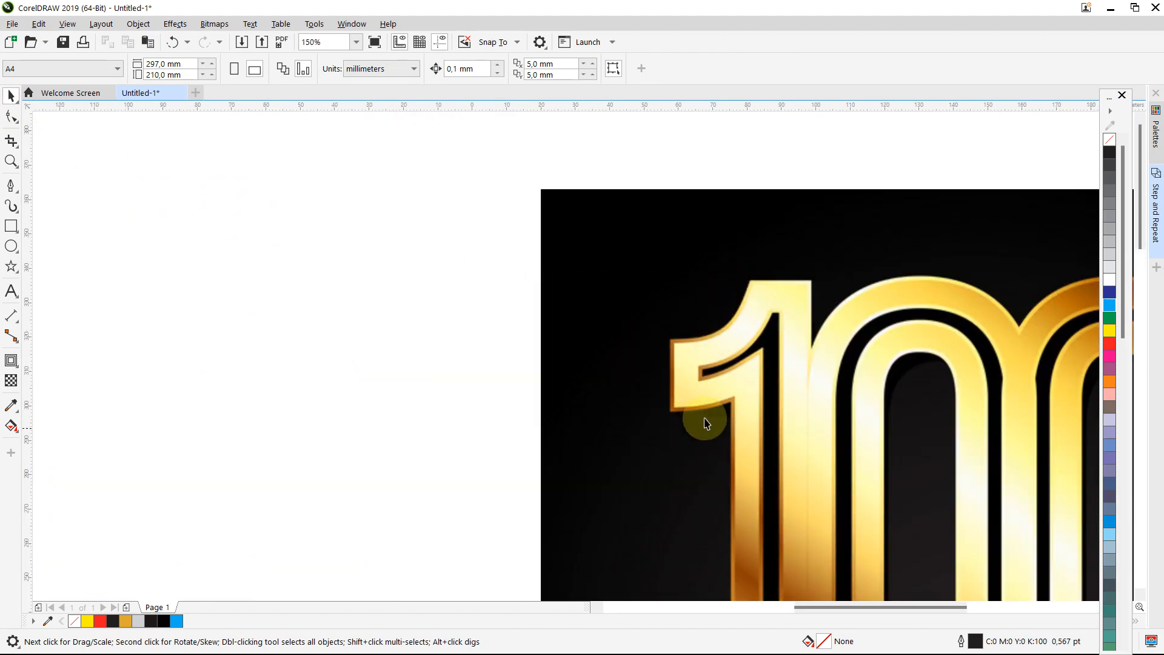
{"action": "scroll", "coordinate": [566, 385], "scroll_direction": "up", "scroll_amount": 4}
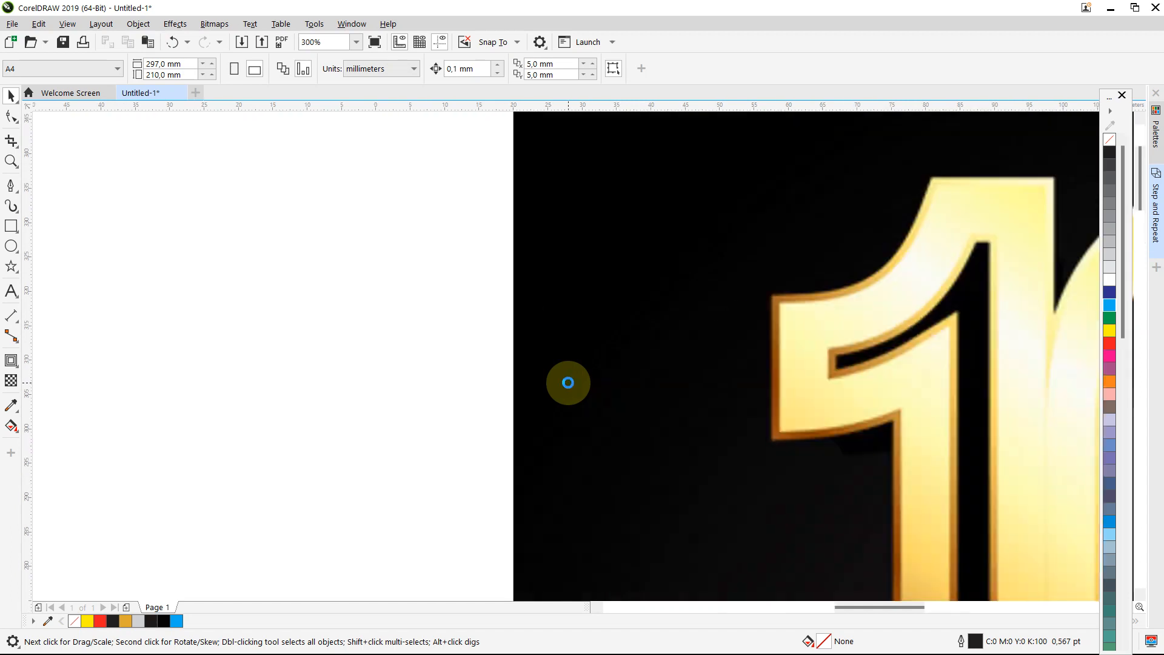
{"action": "scroll", "coordinate": [568, 383], "scroll_direction": "down", "scroll_amount": 4}
{"action": "scroll", "coordinate": [569, 383], "scroll_direction": "down", "scroll_amount": 4}
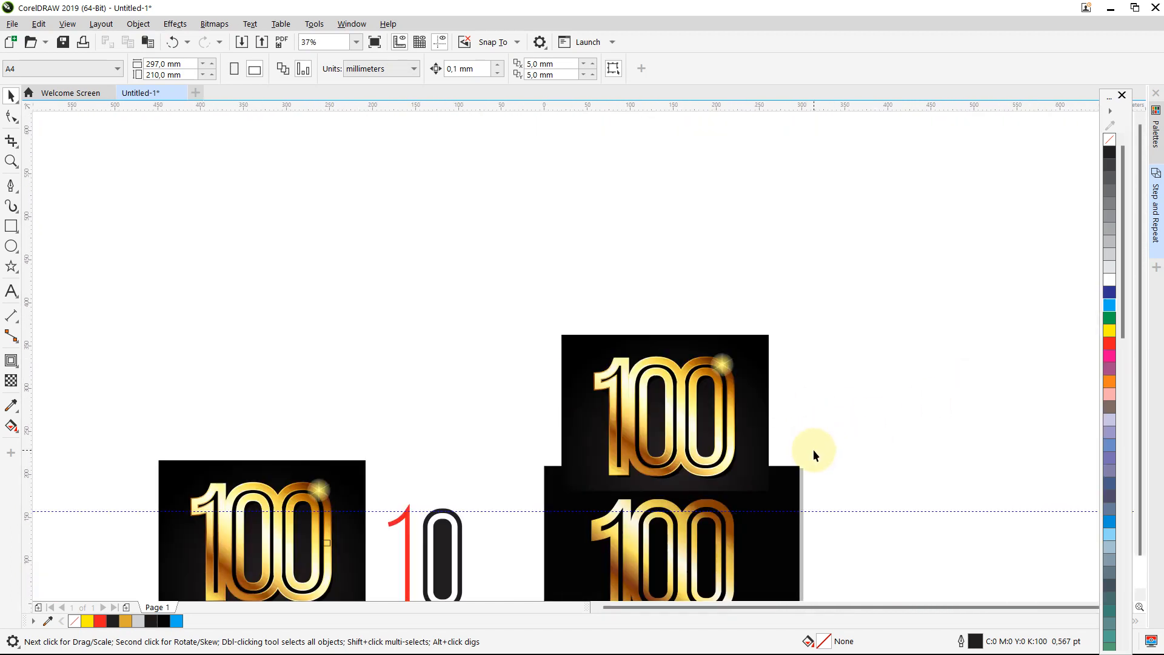
{"action": "scroll", "coordinate": [813, 449], "scroll_direction": "down", "scroll_amount": 2}
{"action": "scroll", "coordinate": [791, 576], "scroll_direction": "up", "scroll_amount": 2}
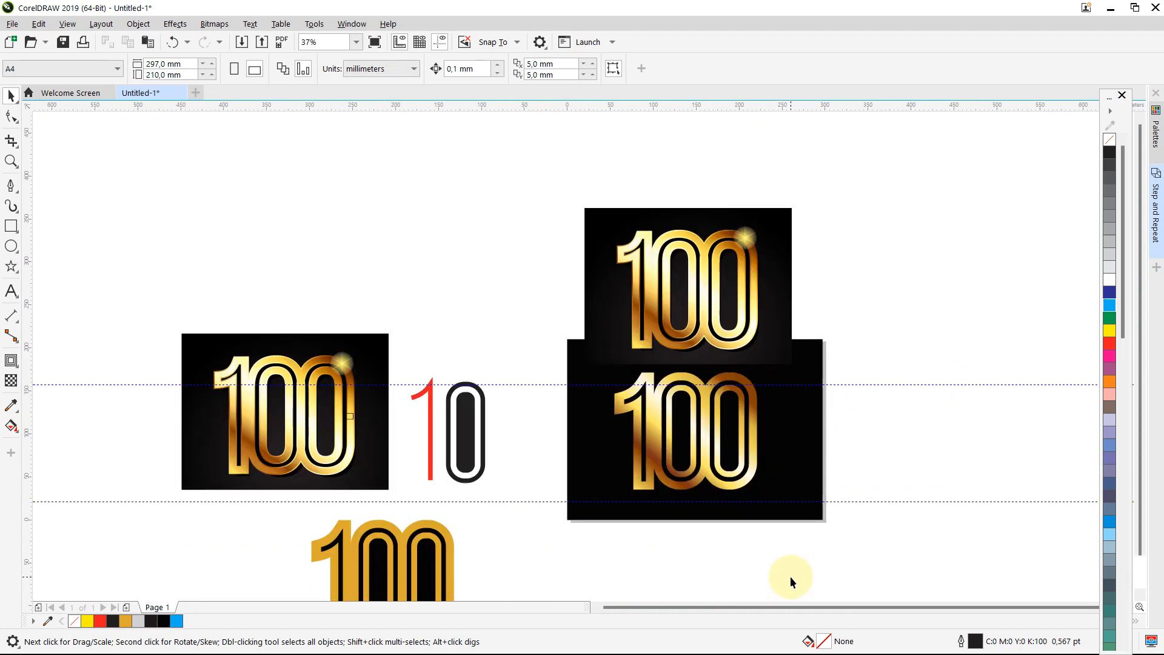
{"action": "scroll", "coordinate": [819, 378], "scroll_direction": "up", "scroll_amount": 2}
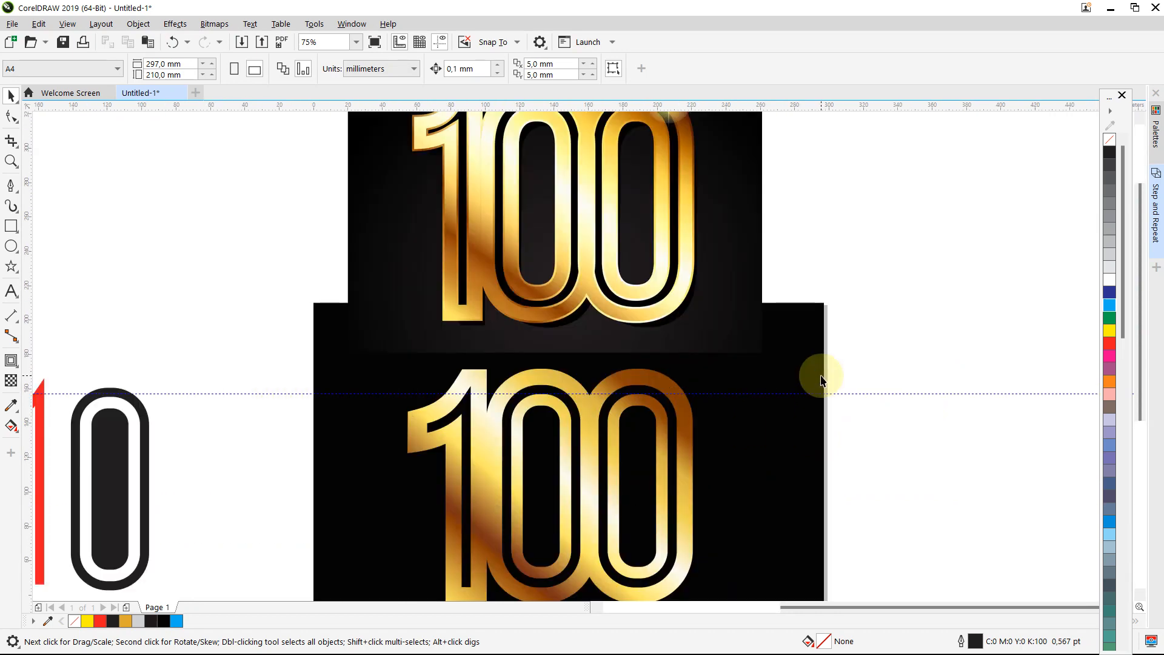
{"action": "scroll", "coordinate": [821, 380], "scroll_direction": "down", "scroll_amount": 2}
{"action": "left_click", "coordinate": [885, 362]}
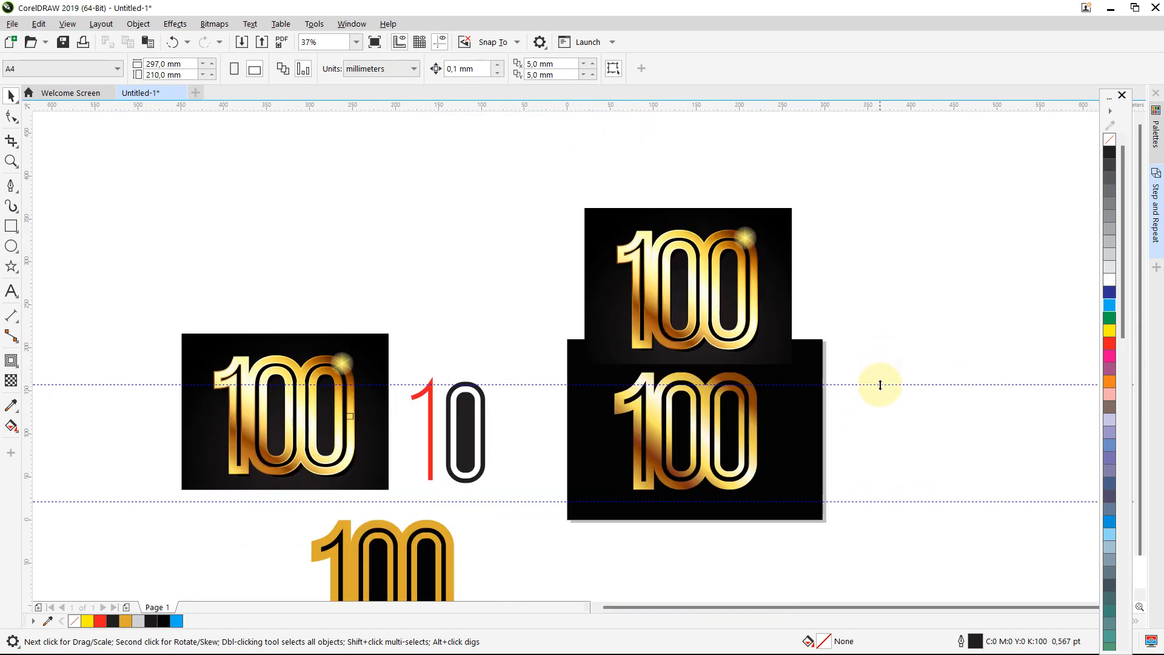
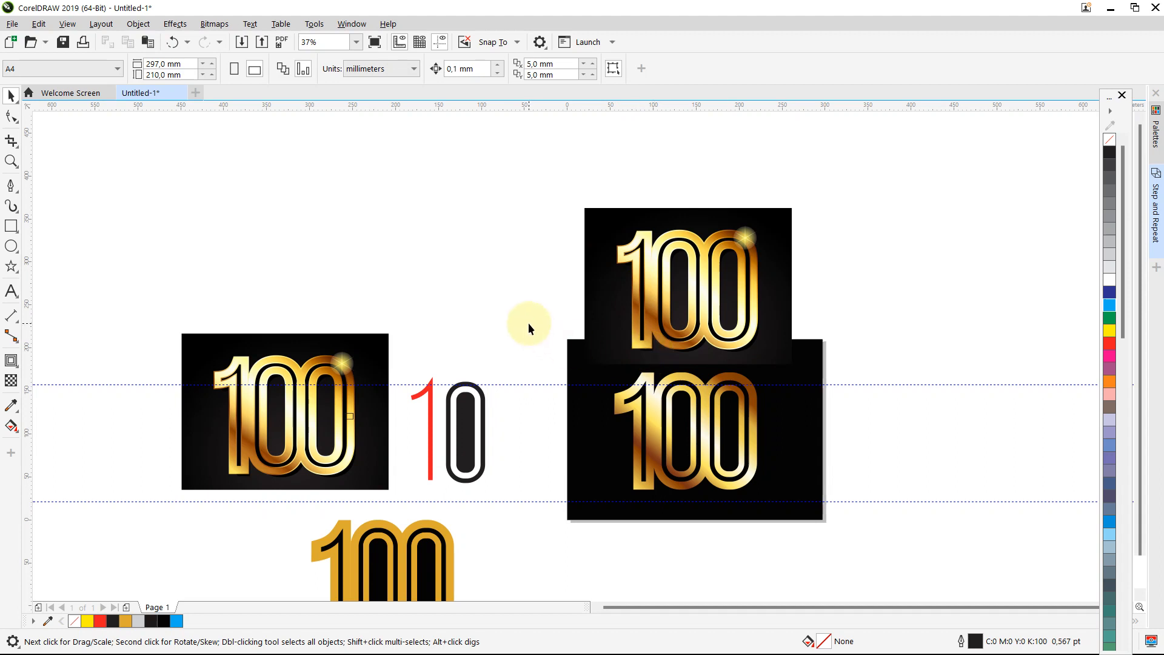
{"action": "scroll", "coordinate": [518, 363], "scroll_direction": "up", "scroll_amount": 2}
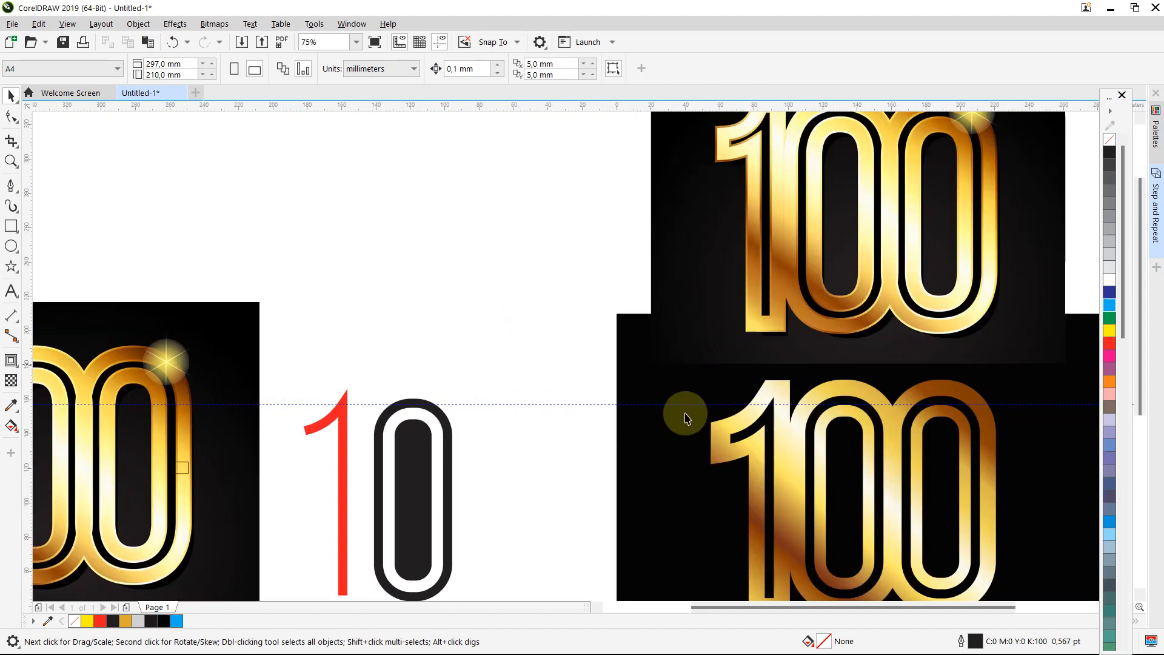
{"action": "scroll", "coordinate": [670, 478], "scroll_direction": "down", "scroll_amount": 2}
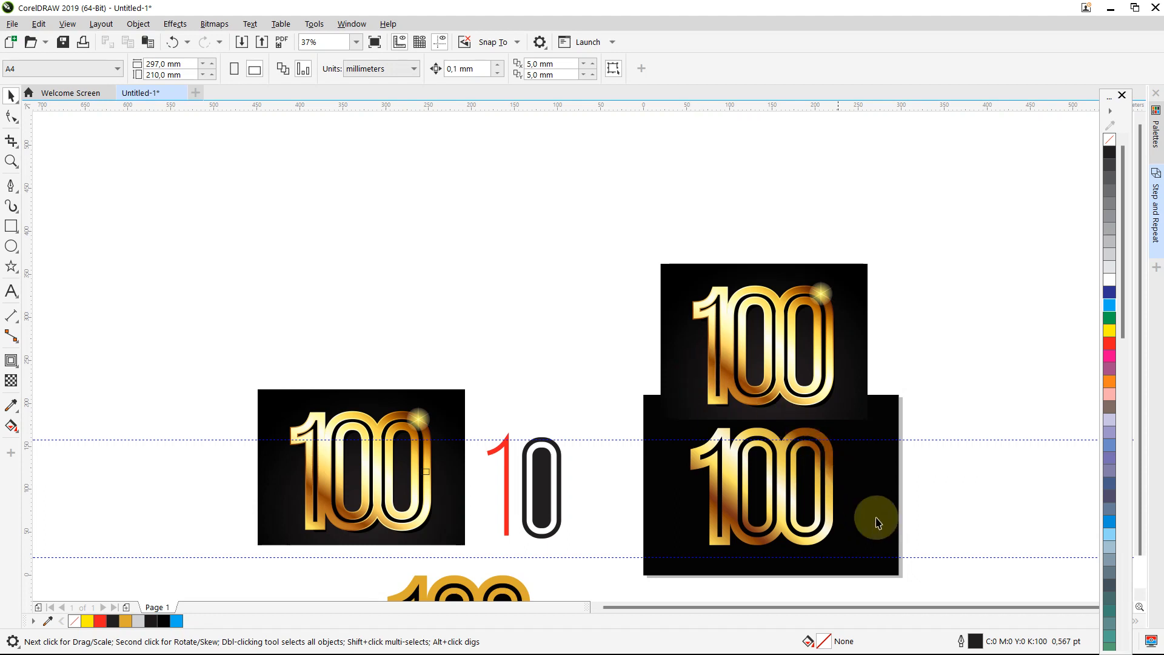
{"action": "scroll", "coordinate": [876, 522], "scroll_direction": "up", "scroll_amount": 2}
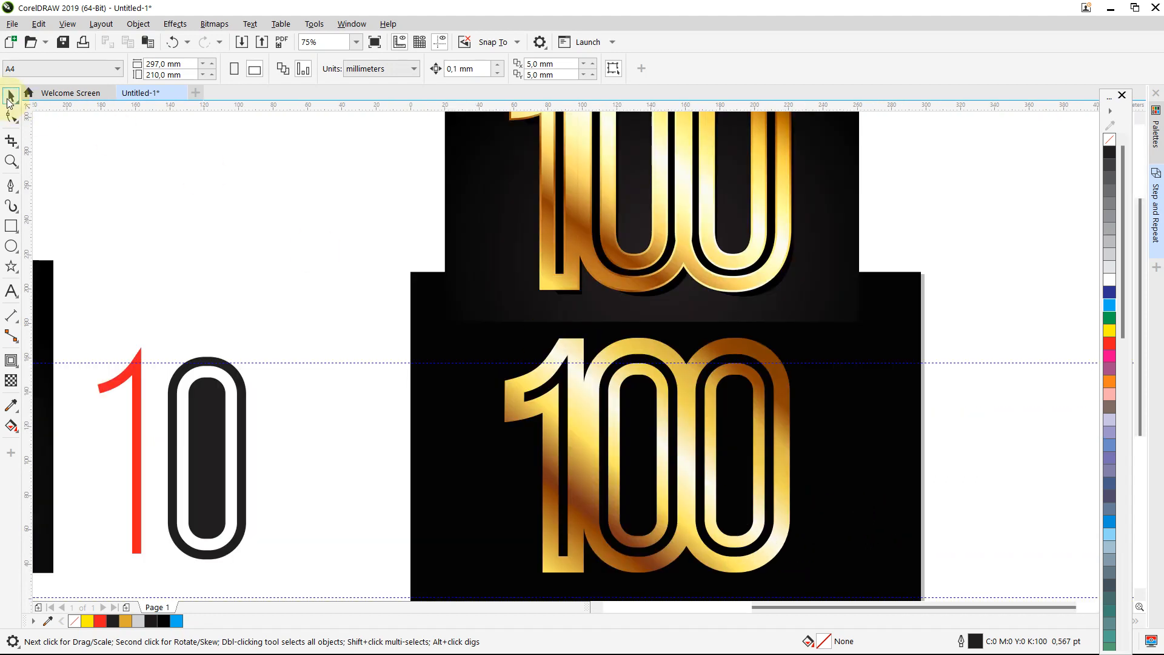
Duplicate the gold outline in place in front of the numeral, remove the duplicate's fill, and give it a red outline
{"action": "left_click", "coordinate": [523, 418]}
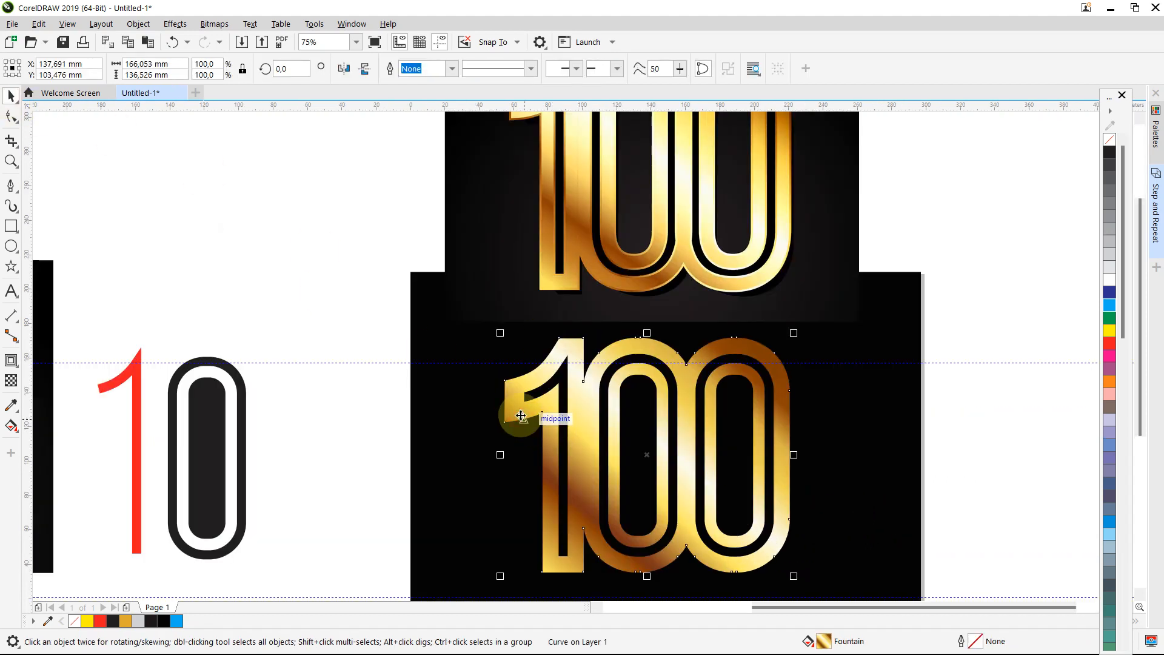
{"action": "left_click_drag", "start_coordinate": [524, 419], "coordinate": [486, 424]}
{"action": "key", "text": "ctrl+z"}
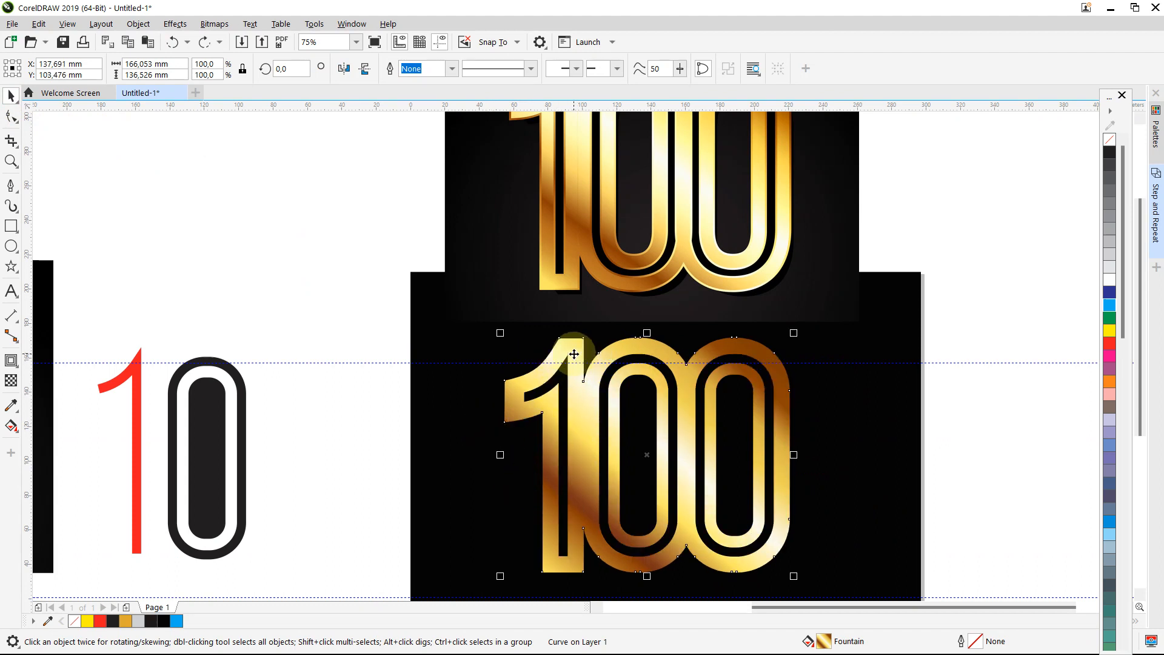
{"action": "key", "text": "shift+Page_Up"}
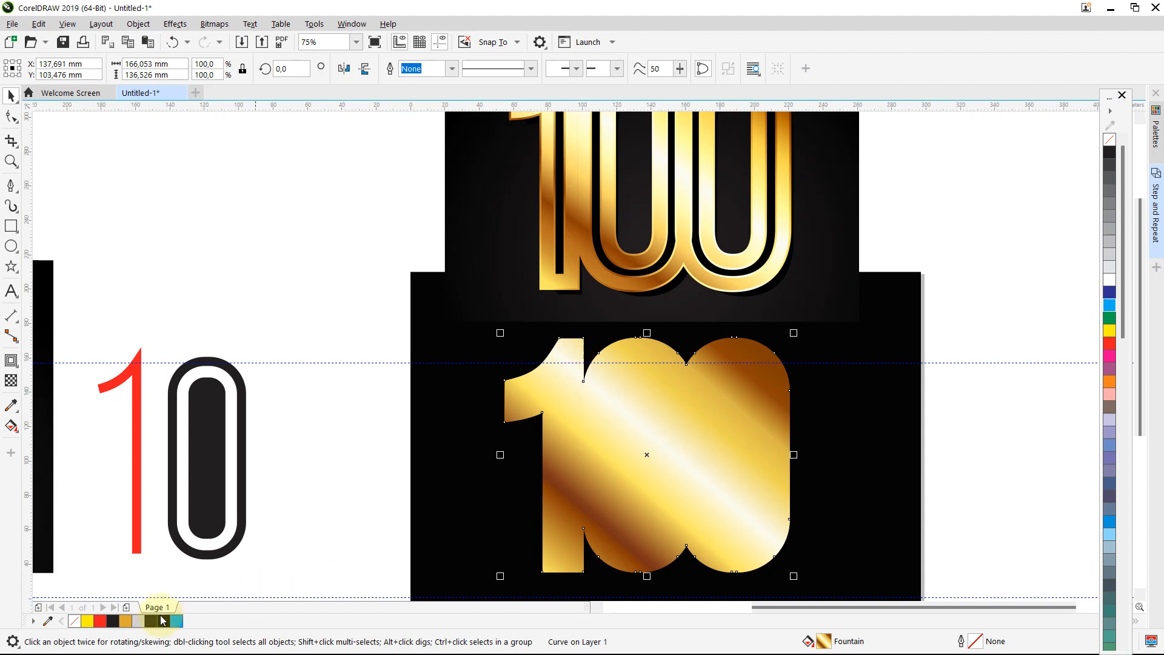
{"action": "left_click", "coordinate": [77, 626]}
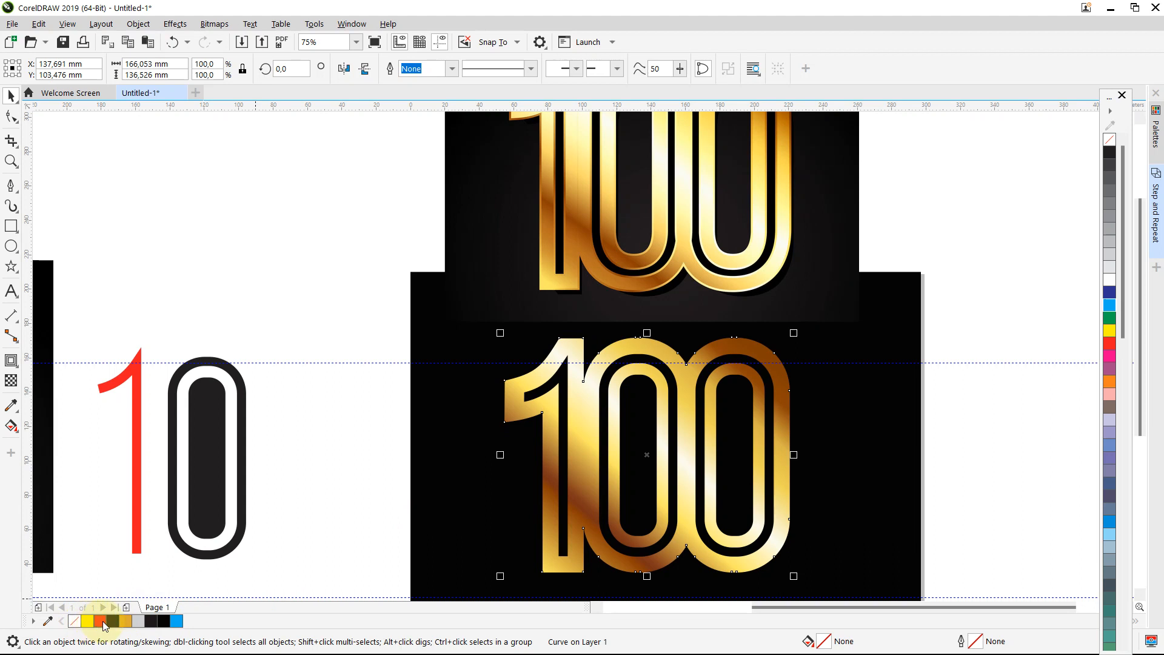
{"action": "right_click", "coordinate": [103, 623]}
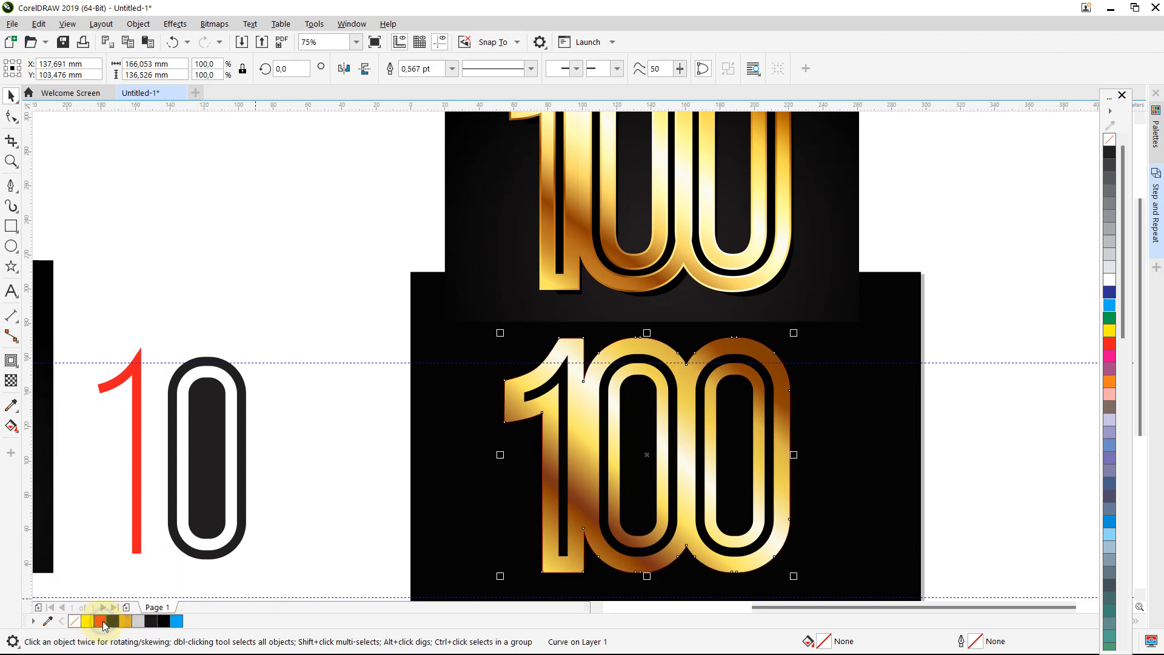
Set the red contour's outline width to 3.0 pt and check it around the numeral
{"action": "scroll", "coordinate": [549, 354], "scroll_direction": "up", "scroll_amount": 3}
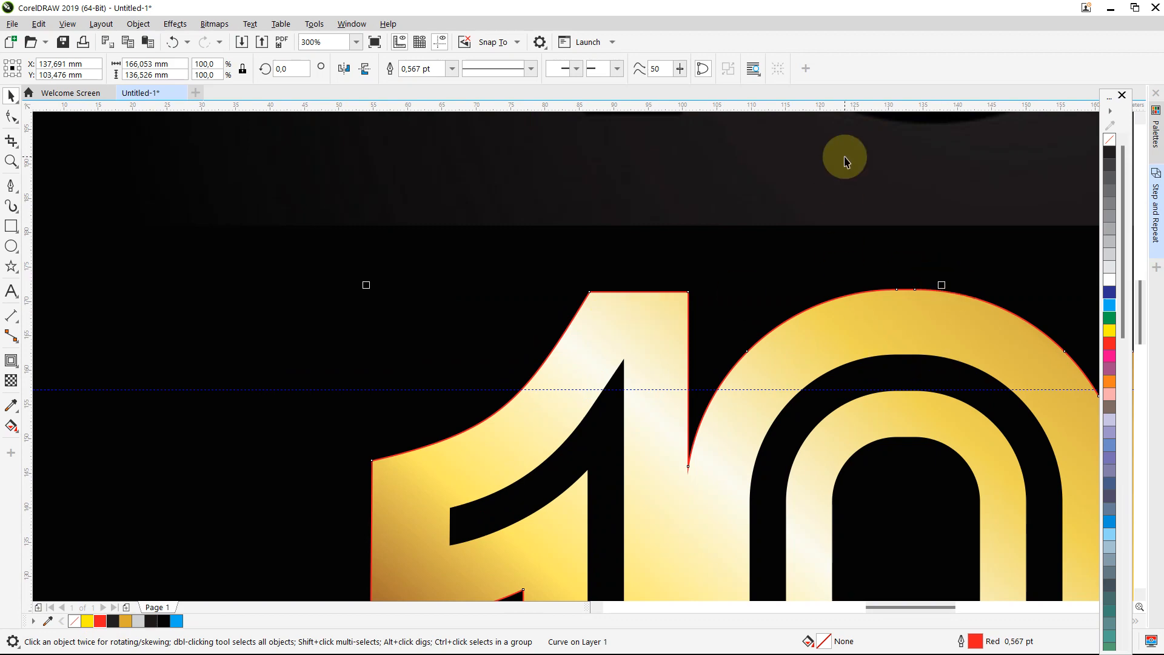
{"action": "left_click", "coordinate": [451, 70]}
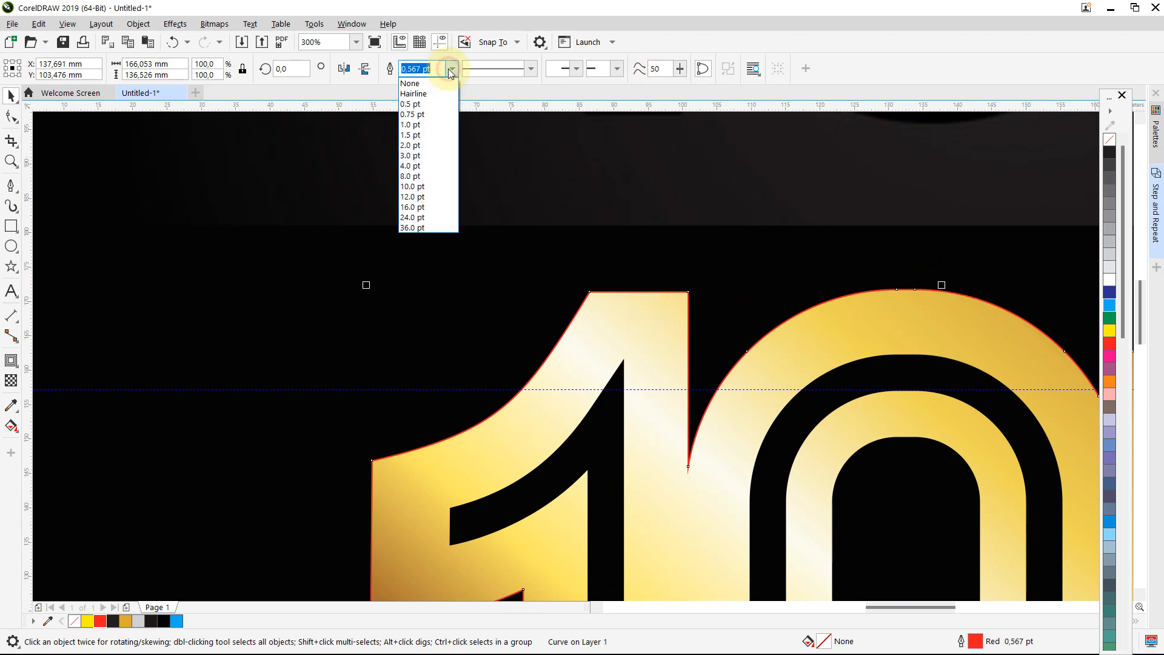
{"action": "left_click", "coordinate": [416, 156]}
{"action": "scroll", "coordinate": [417, 164], "scroll_direction": "down", "scroll_amount": 5}
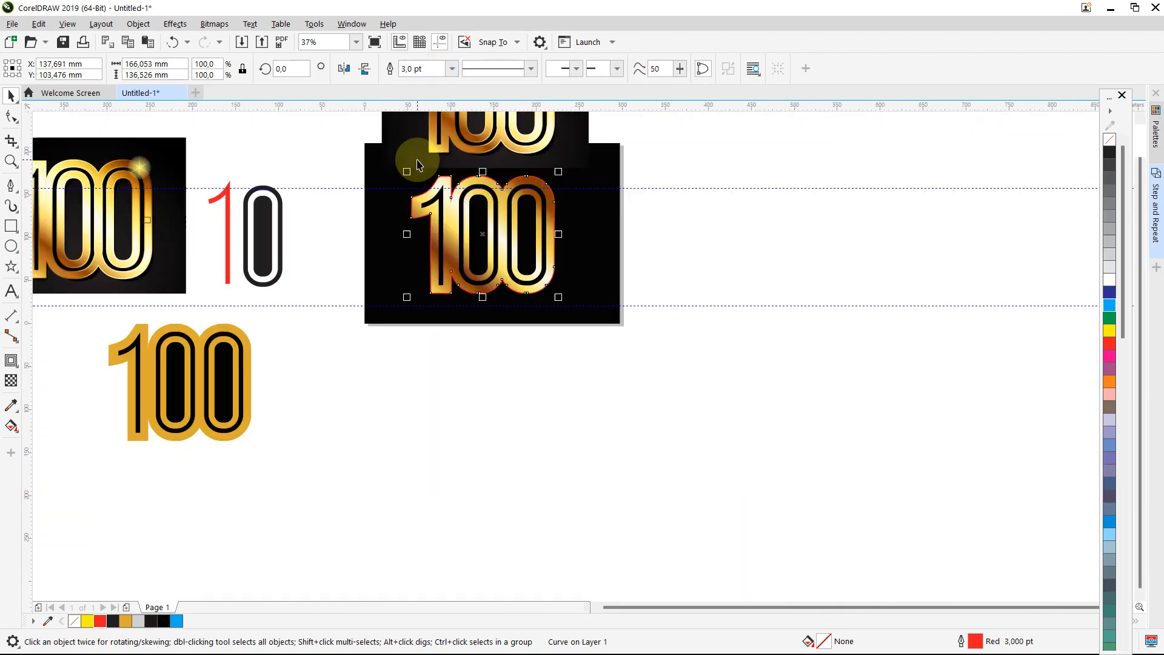
{"action": "scroll", "coordinate": [417, 164], "scroll_direction": "up", "scroll_amount": 2}
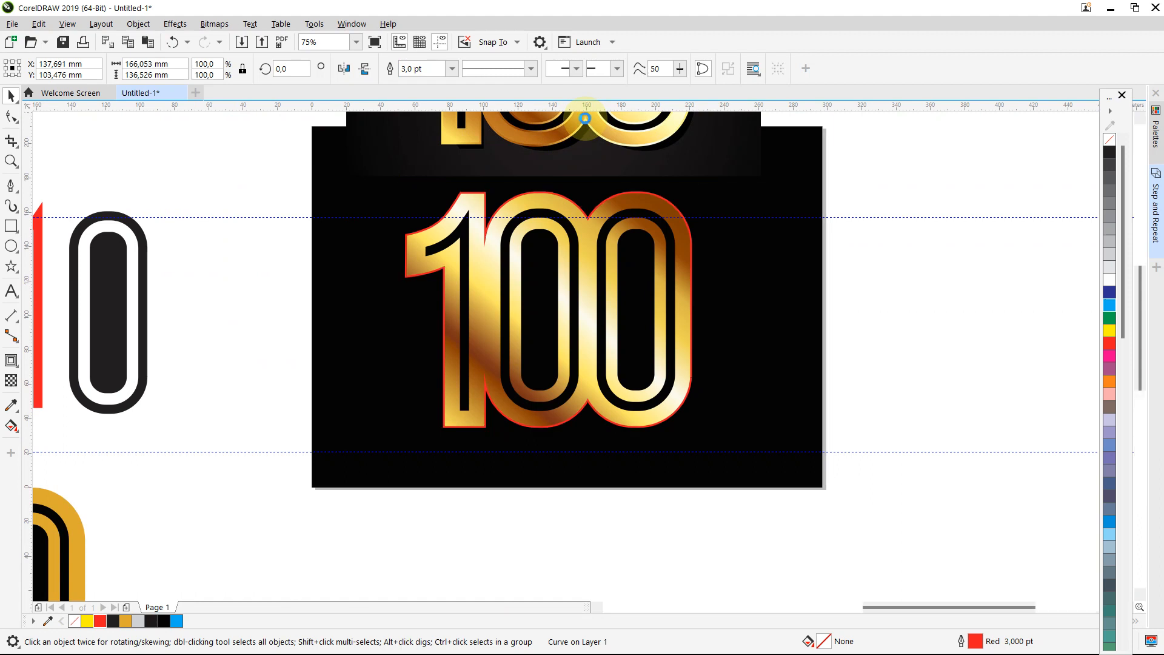
{"action": "scroll", "coordinate": [585, 124], "scroll_direction": "up", "scroll_amount": 2}
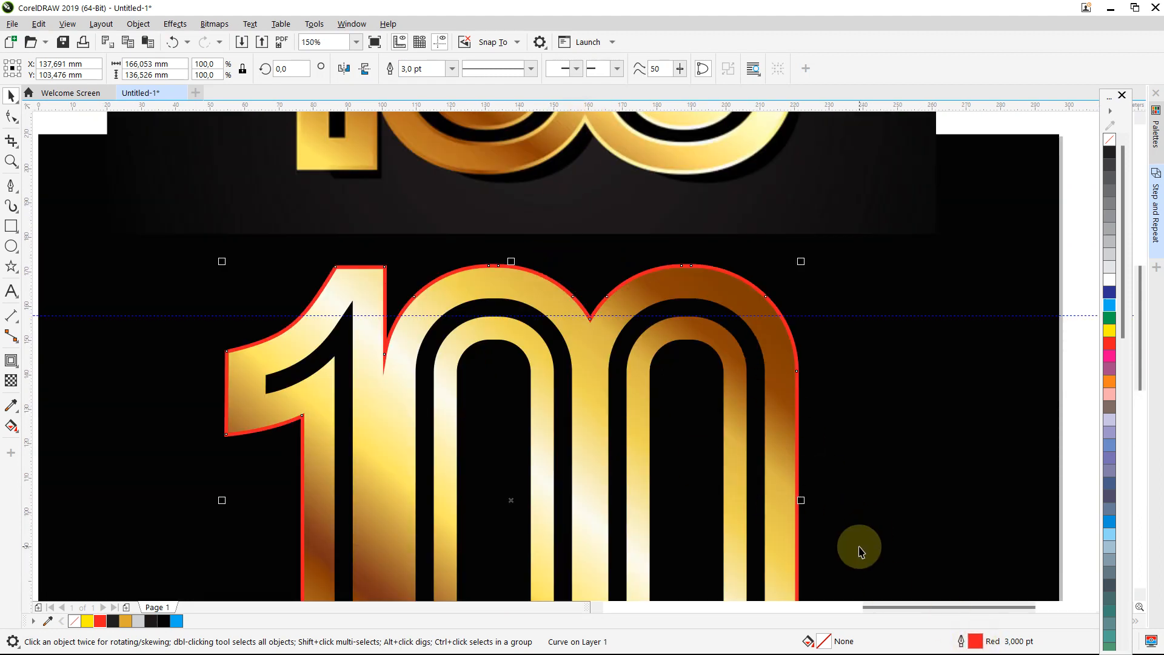
Recolor the numeral's red contour outline with the pale gold #D9DB9A sampled from the reference 100's edge, and deselect it
{"action": "double_click", "coordinate": [977, 642]}
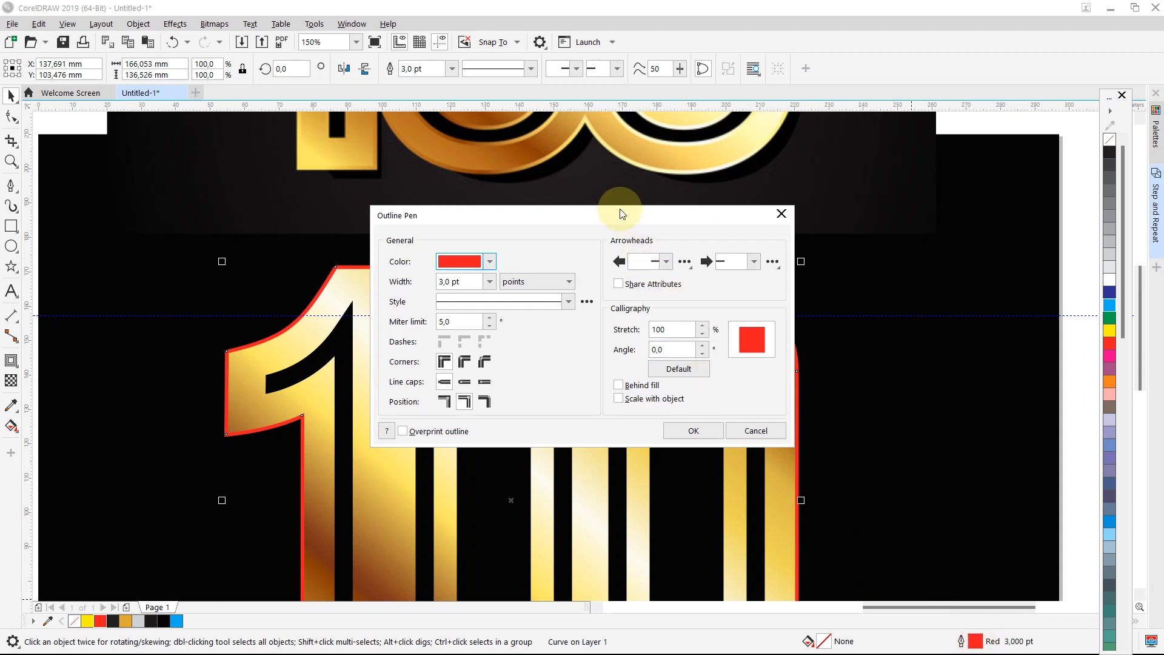
{"action": "left_click_drag", "start_coordinate": [618, 212], "coordinate": [918, 306]}
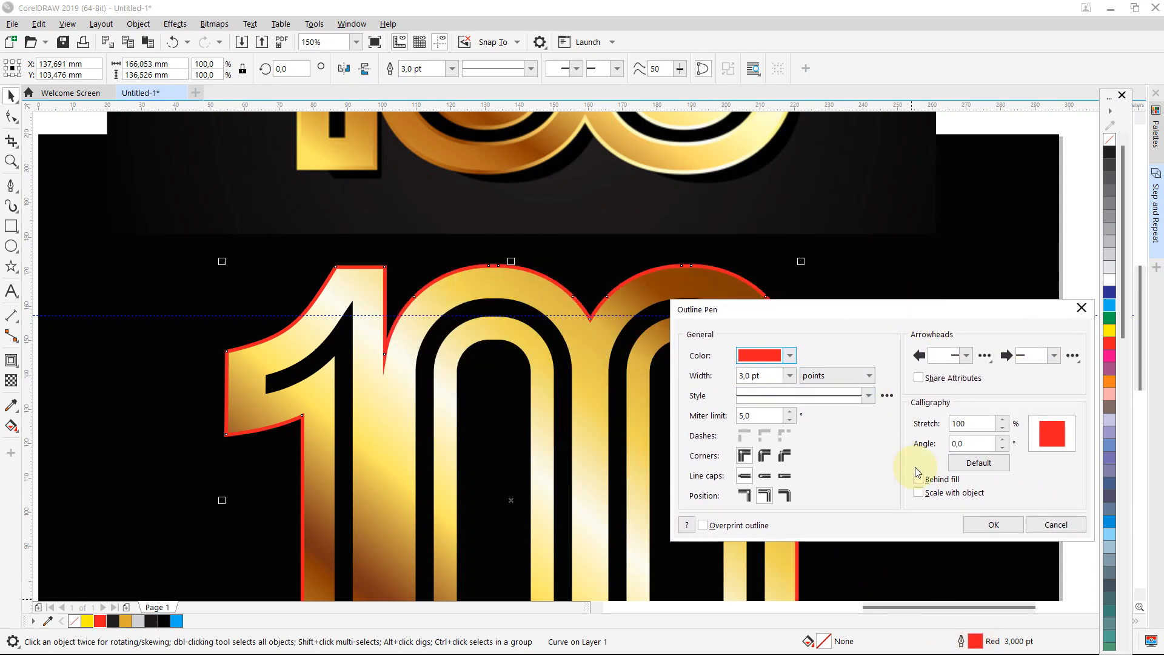
{"action": "left_click", "coordinate": [793, 356]}
{"action": "left_click", "coordinate": [878, 576]}
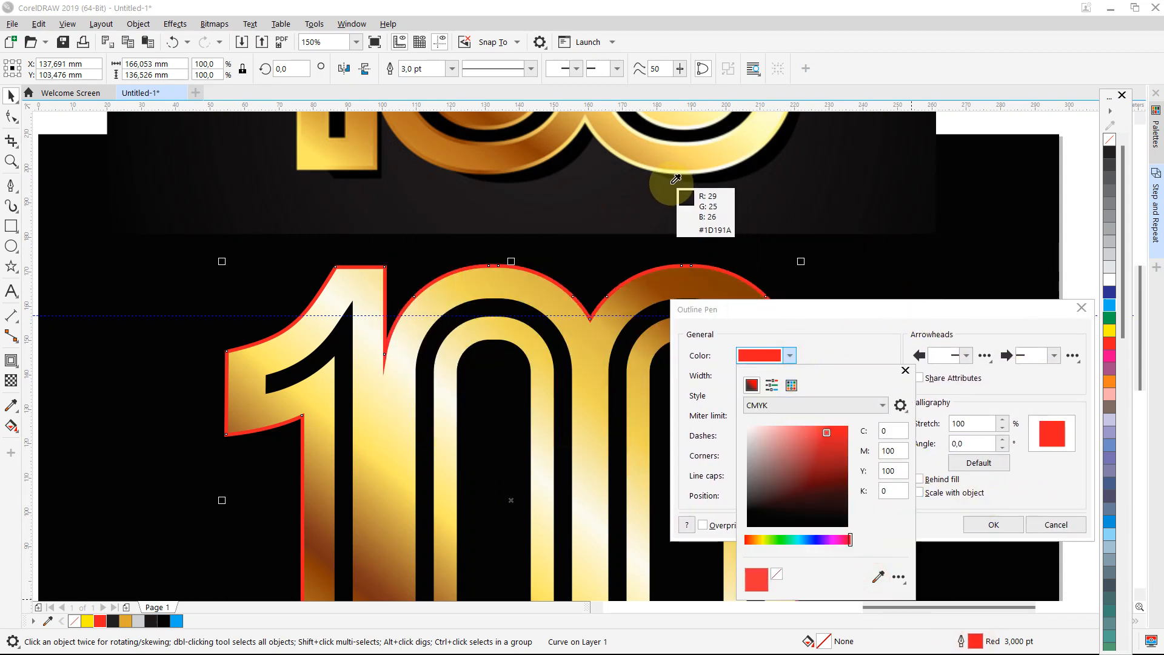
{"action": "left_click", "coordinate": [632, 158]}
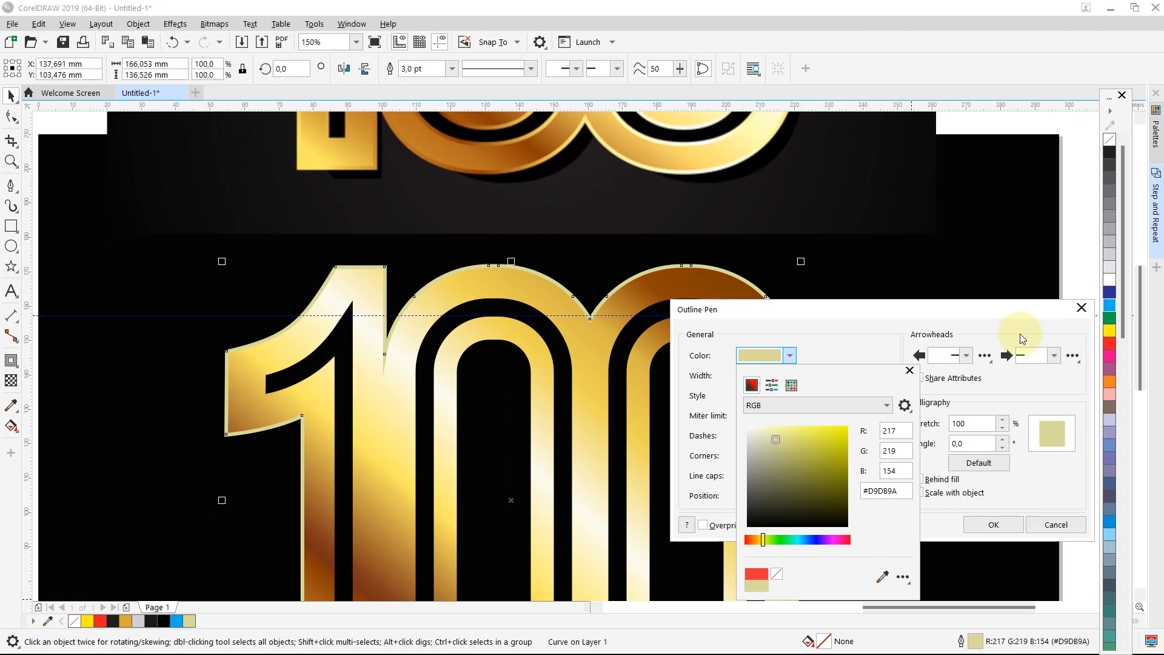
{"action": "left_click", "coordinate": [1024, 505]}
{"action": "left_click", "coordinate": [976, 524]}
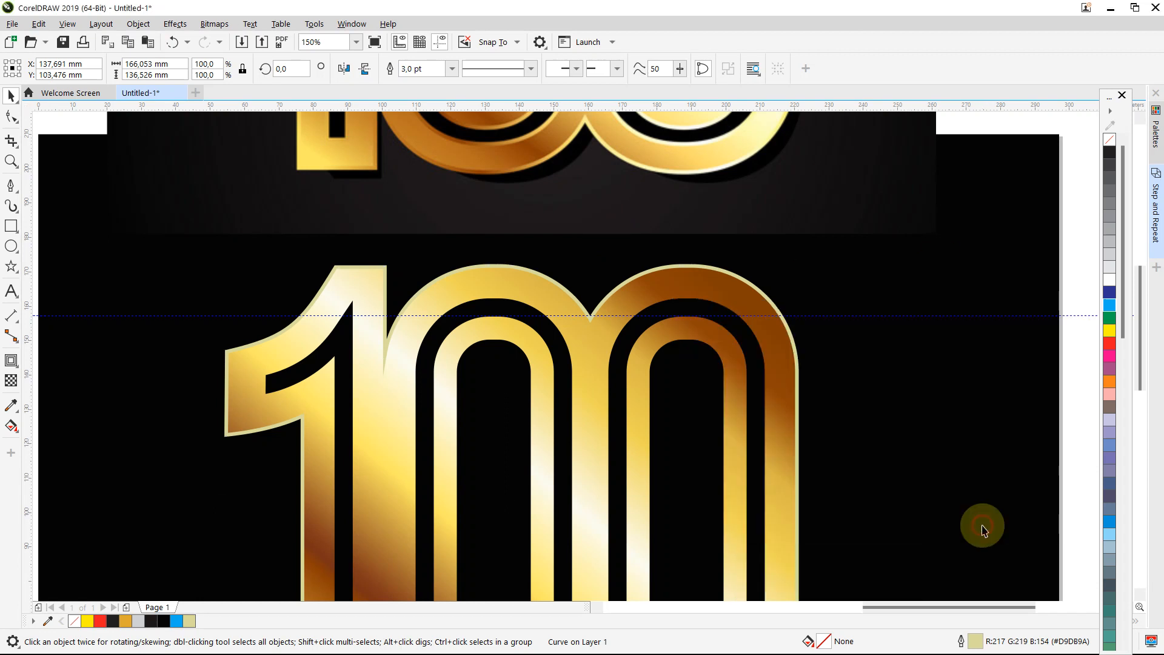
{"action": "scroll", "coordinate": [815, 296], "scroll_direction": "down", "scroll_amount": 2}
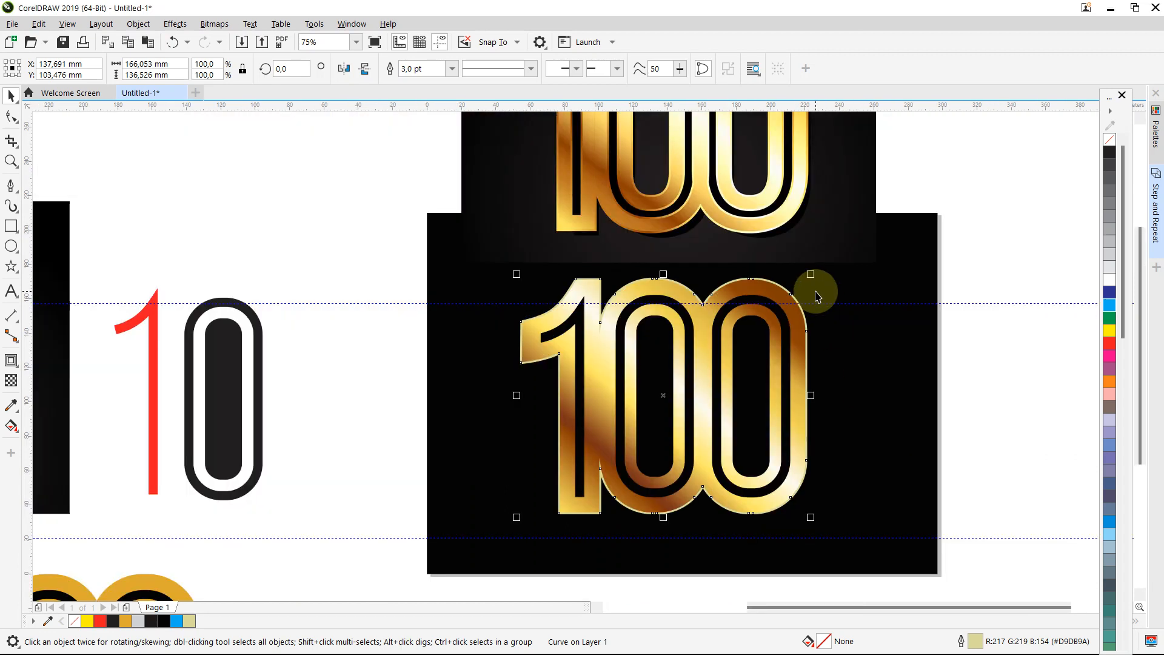
{"action": "left_click", "coordinate": [1017, 398]}
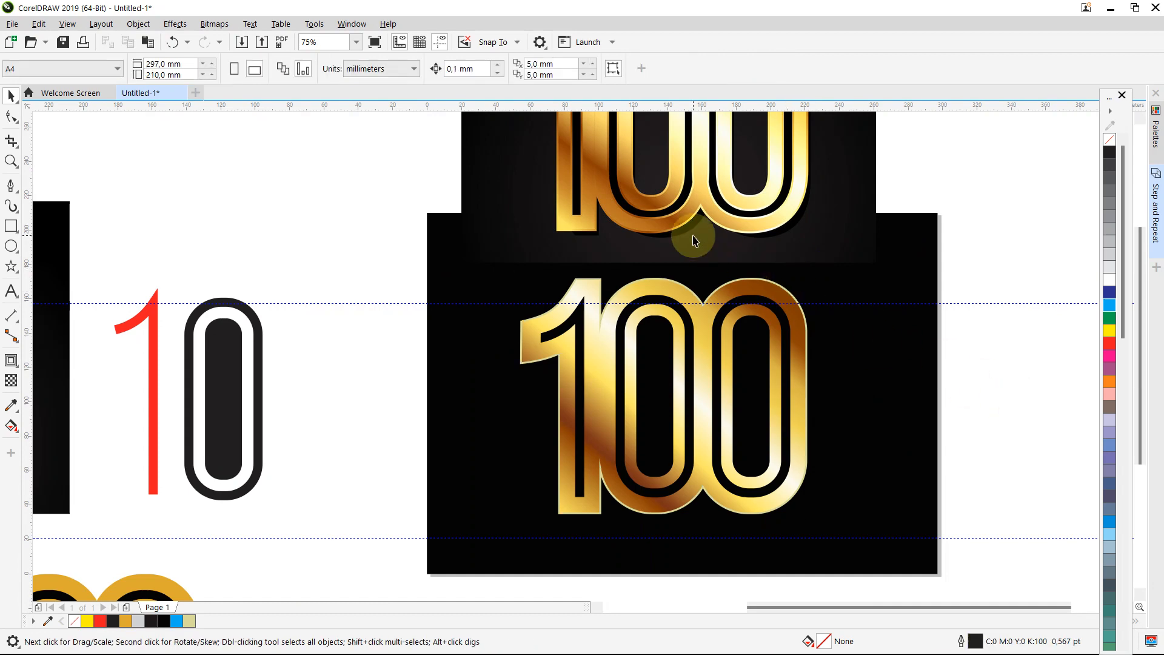
Try removing the group of black inner shapes from the recreated numeral and undo the removal
{"action": "scroll", "coordinate": [694, 240], "scroll_direction": "up", "scroll_amount": 2}
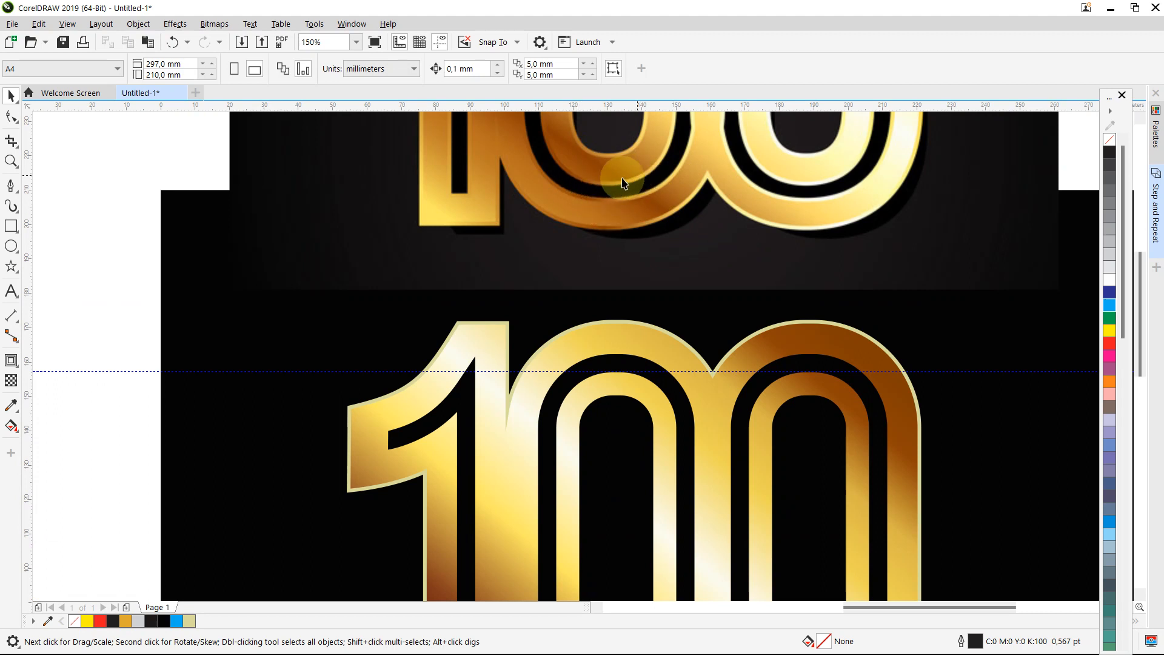
{"action": "left_click", "coordinate": [649, 326]}
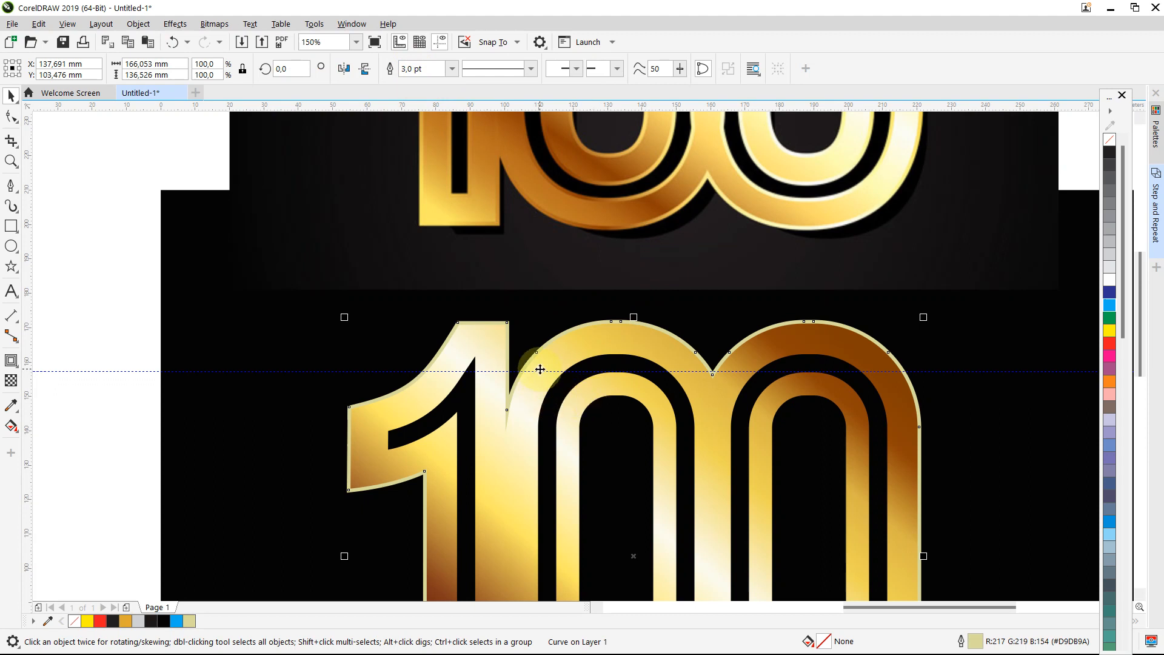
{"action": "left_click", "coordinate": [465, 419]}
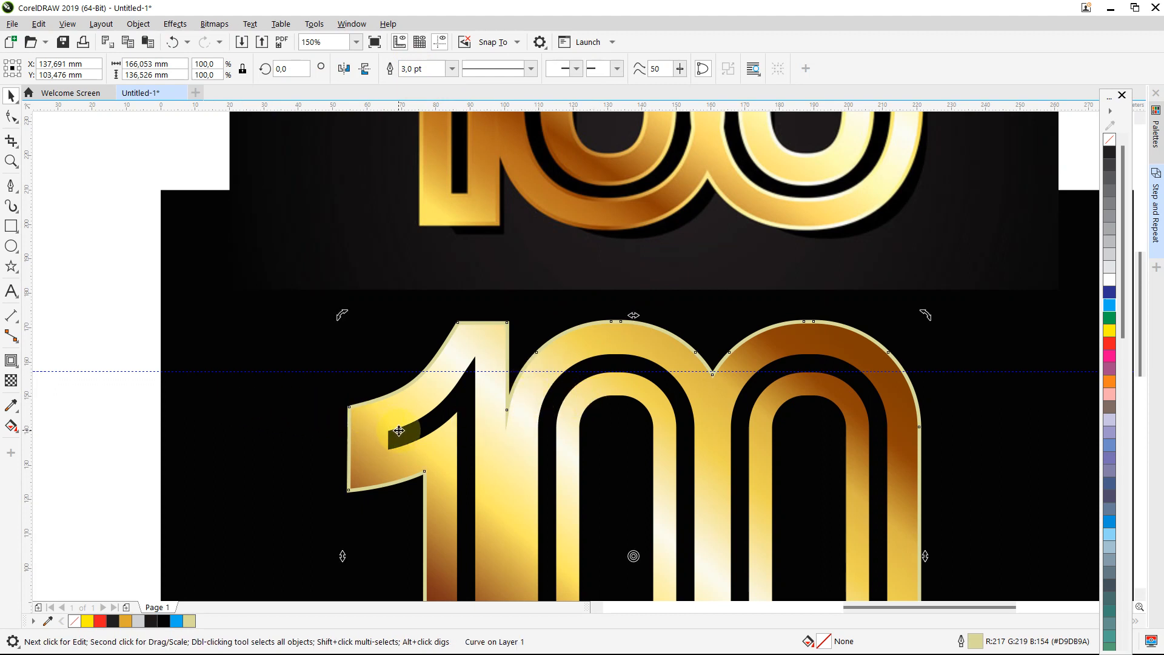
{"action": "left_click", "coordinate": [399, 430]}
{"action": "left_click_drag", "start_coordinate": [399, 429], "coordinate": [406, 402]}
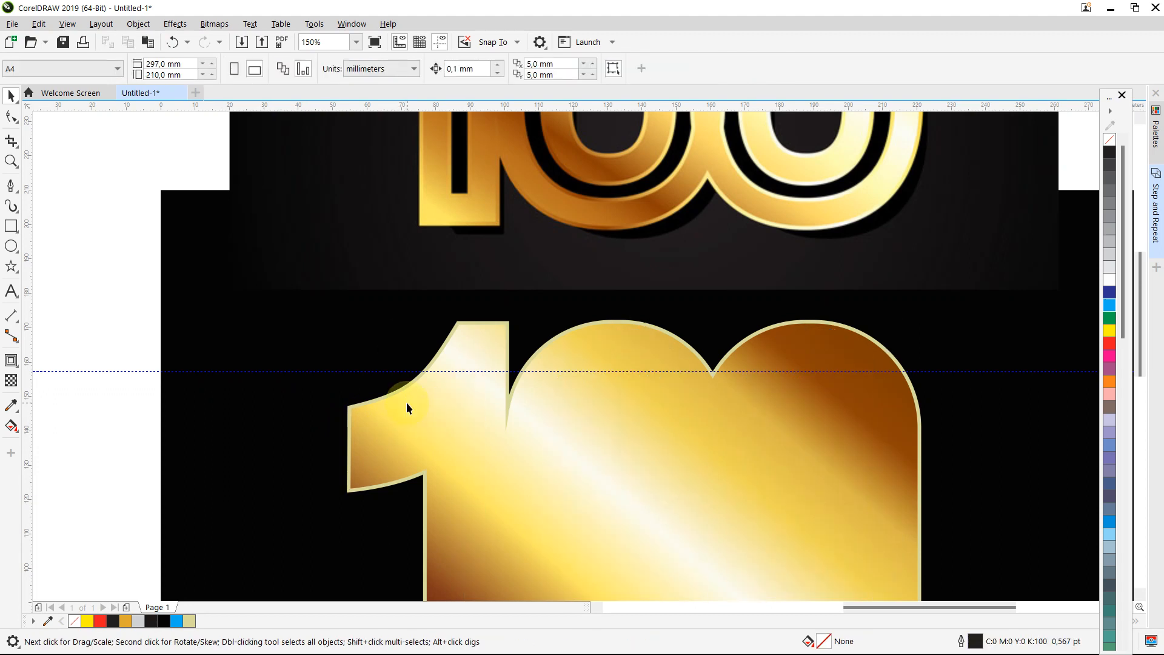
{"action": "key", "text": "ctrl+z"}
Bring the group of black inner shapes to the front and give it a red outline
{"action": "key", "text": "shift+Page_Up"}
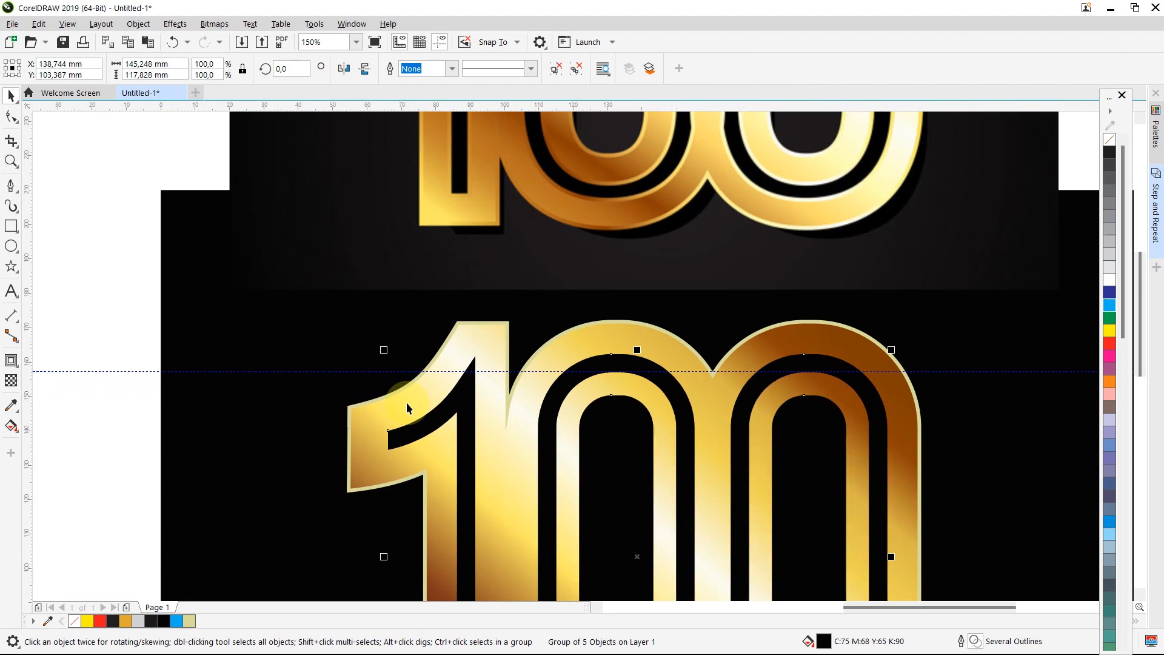
{"action": "right_click", "coordinate": [105, 622]}
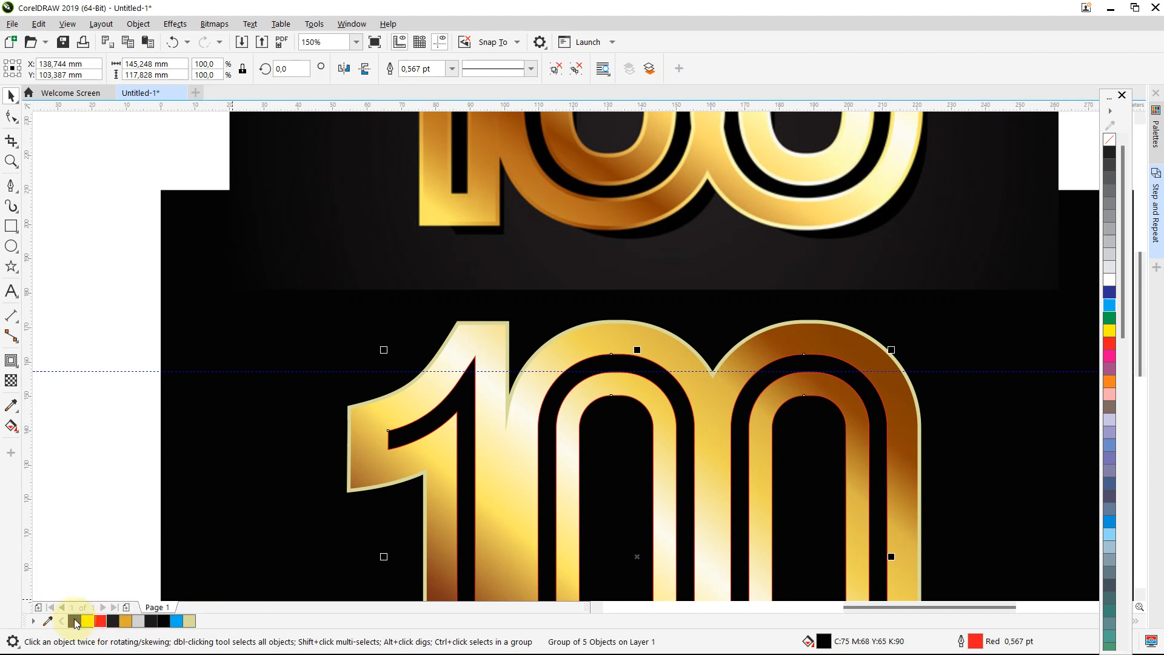
Remove the fill from the inner contour group of the 100 and give it a 3 pt outline in pale khaki #D9DB9A
{"action": "left_click", "coordinate": [74, 621]}
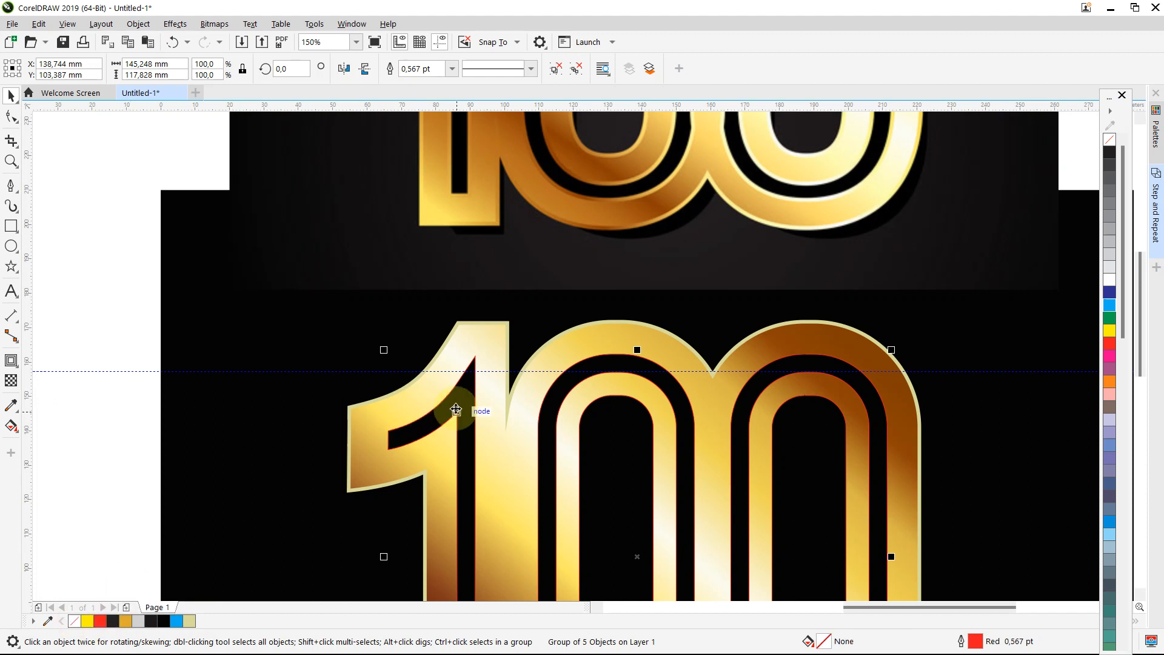
{"action": "left_click_drag", "start_coordinate": [456, 409], "coordinate": [469, 379]}
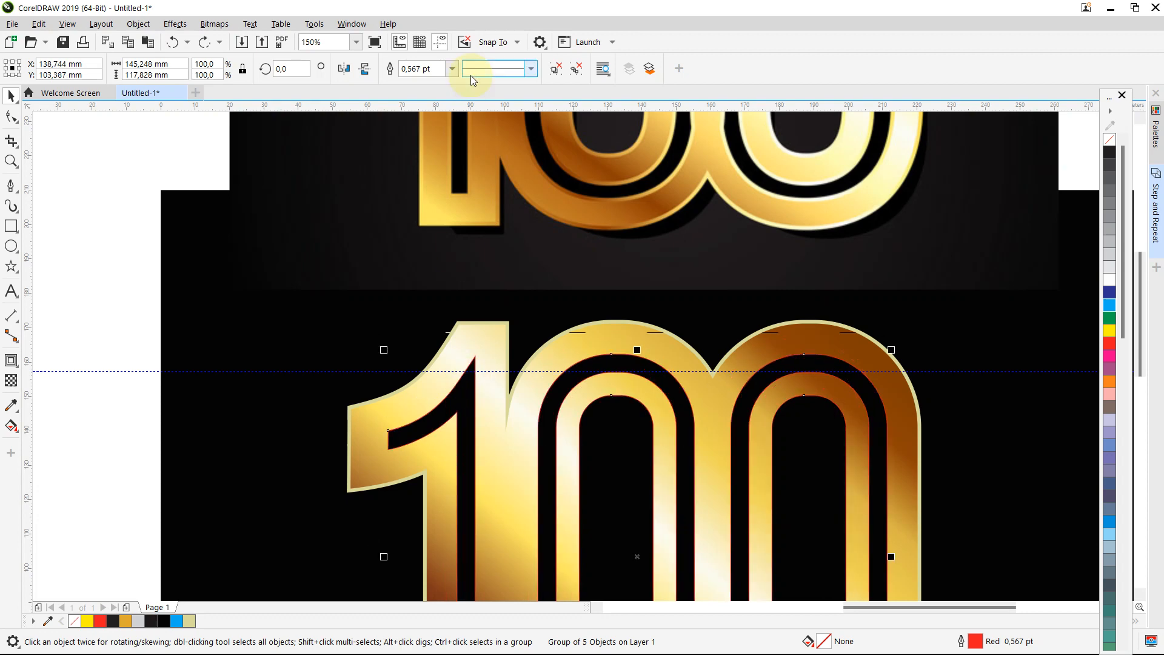
{"action": "left_click", "coordinate": [427, 69]}
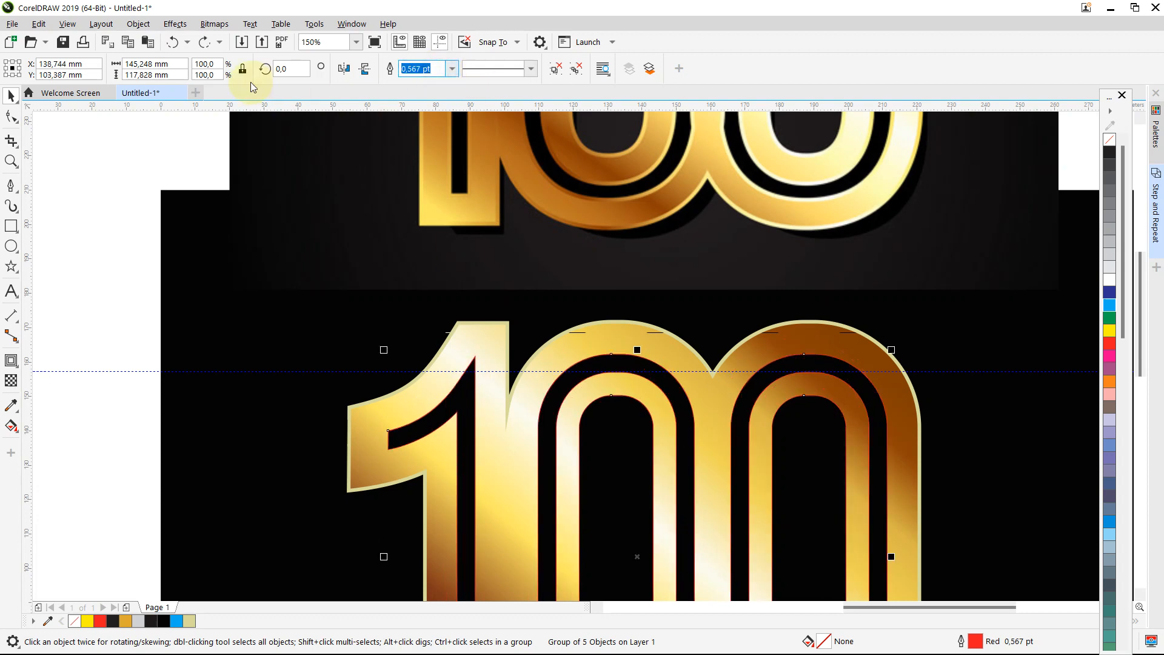
{"action": "type", "text": "3"}
{"action": "key", "text": "Return"}
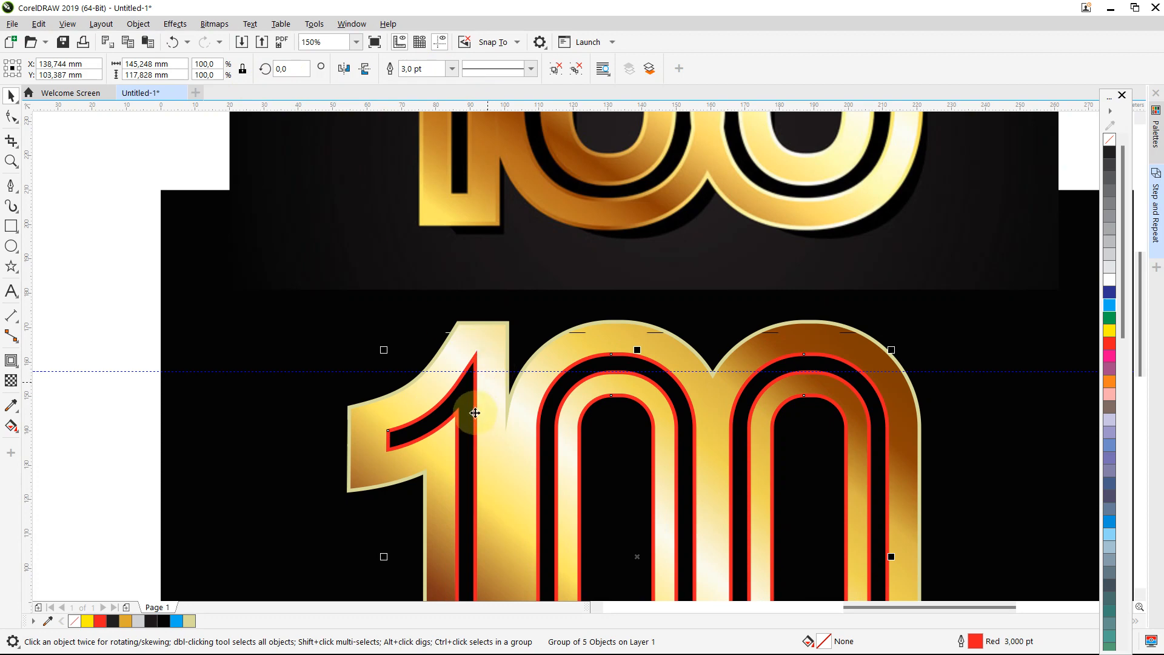
{"action": "right_click", "coordinate": [190, 621]}
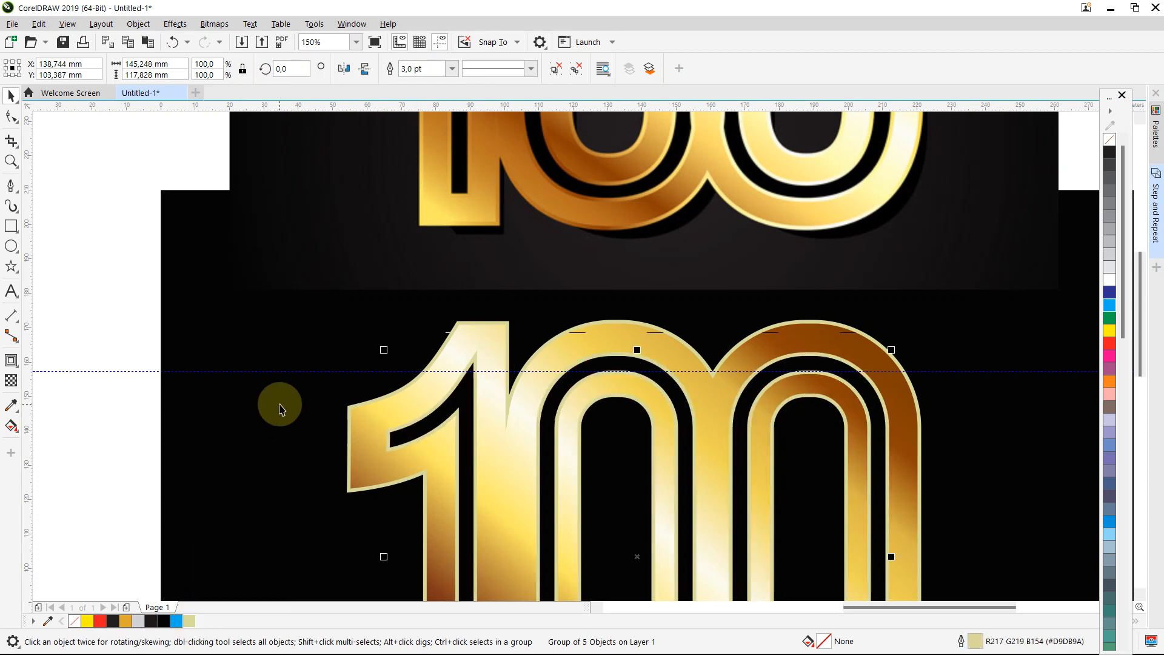
Group the outer contour curve of the 100 with the inner contour group
{"action": "scroll", "coordinate": [280, 408], "scroll_direction": "down", "scroll_amount": 1}
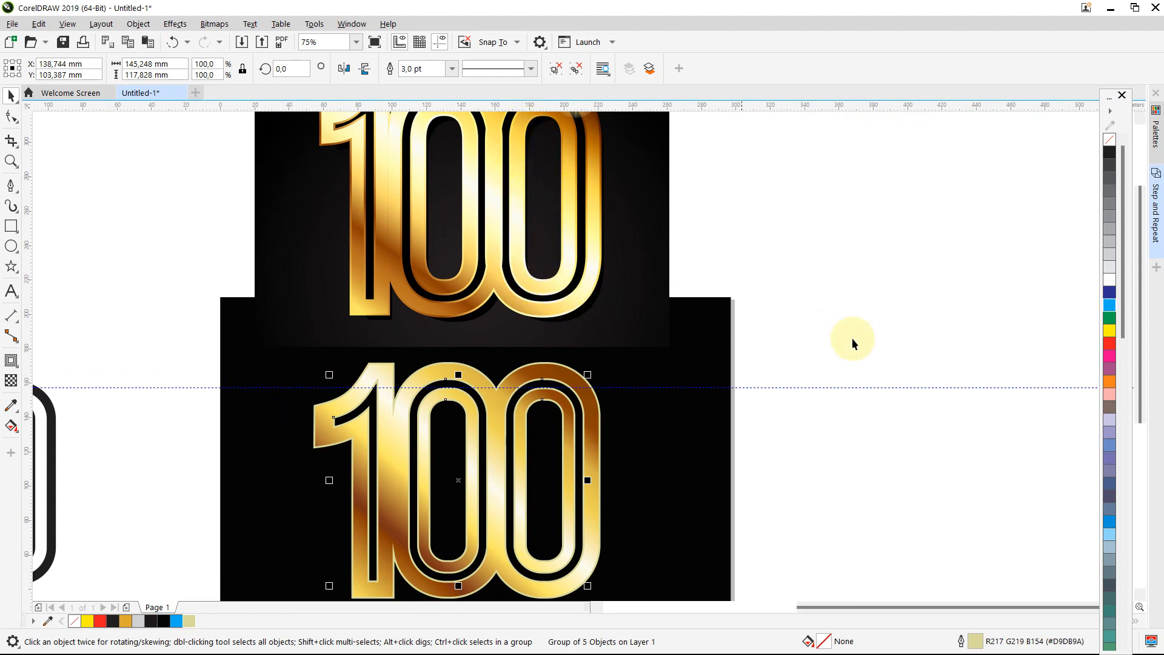
{"action": "left_click", "coordinate": [915, 348]}
{"action": "scroll", "coordinate": [809, 464], "scroll_direction": "down", "scroll_amount": 1}
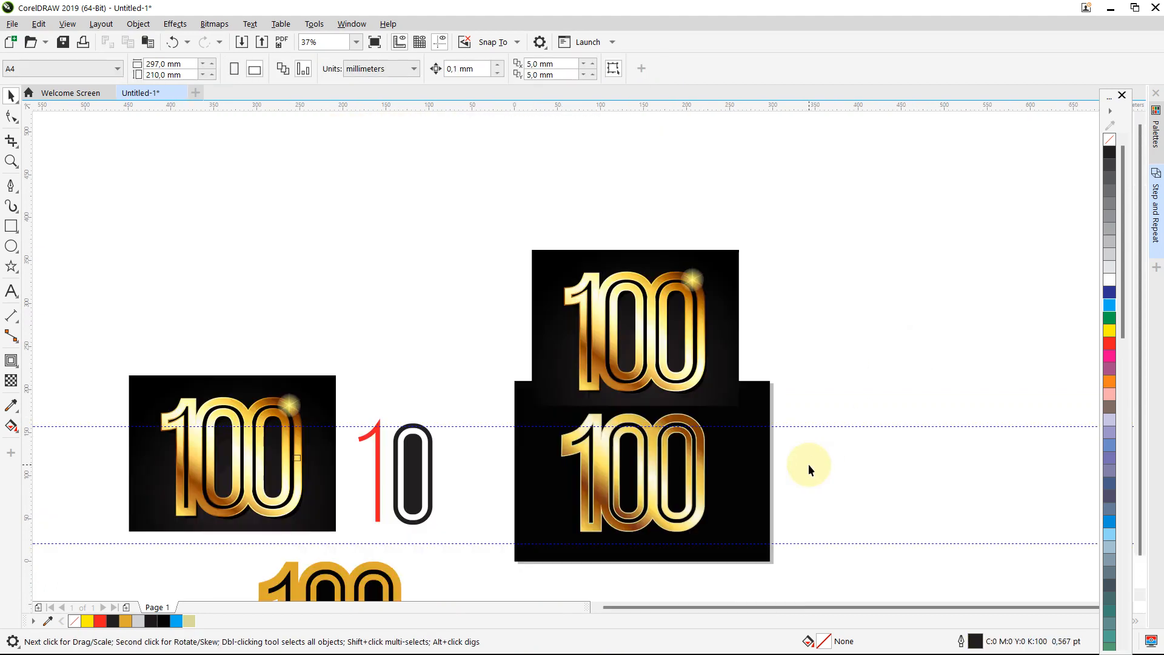
{"action": "scroll", "coordinate": [796, 478], "scroll_direction": "up", "scroll_amount": 1}
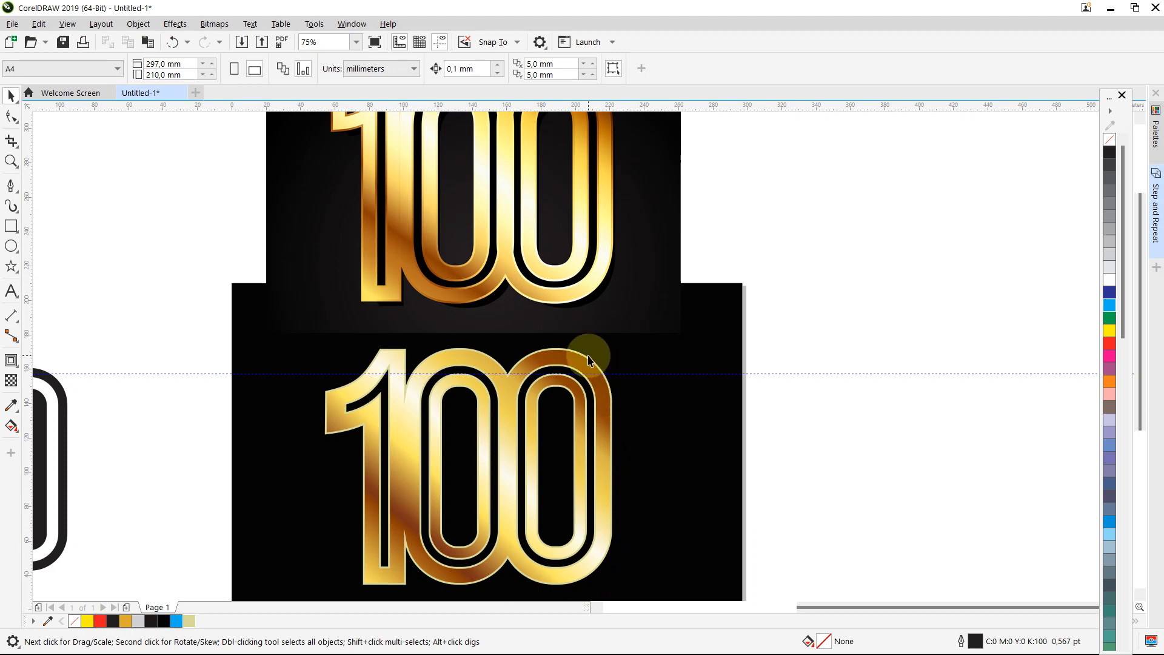
{"action": "scroll", "coordinate": [588, 360], "scroll_direction": "down", "scroll_amount": 2}
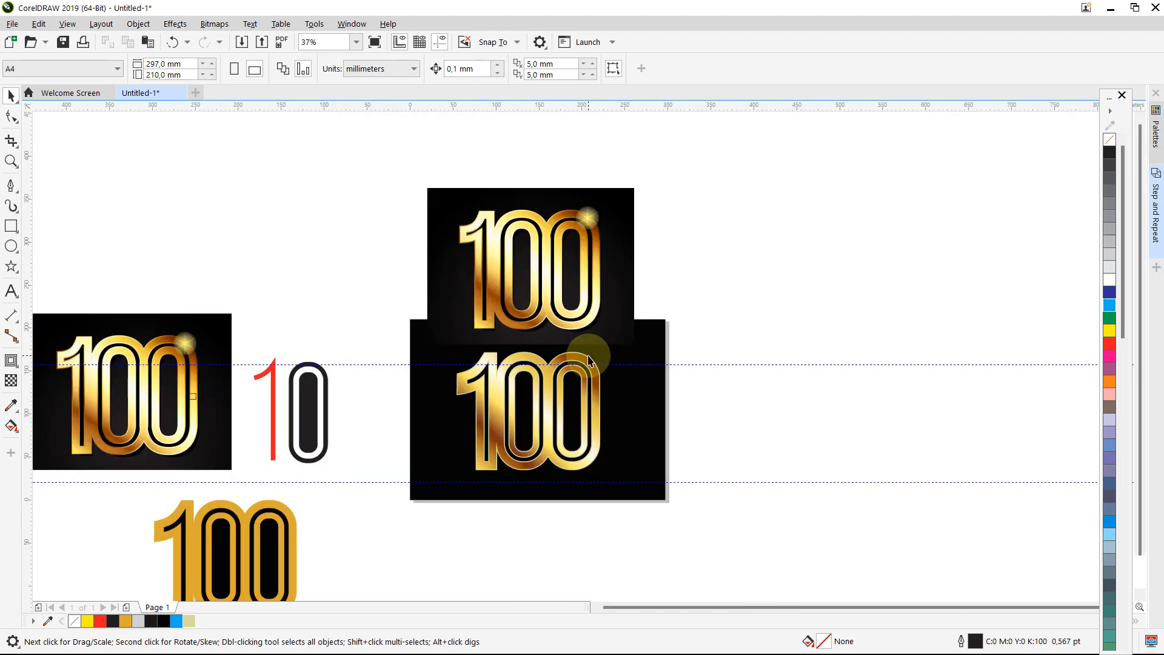
{"action": "scroll", "coordinate": [551, 385], "scroll_direction": "up", "scroll_amount": 2}
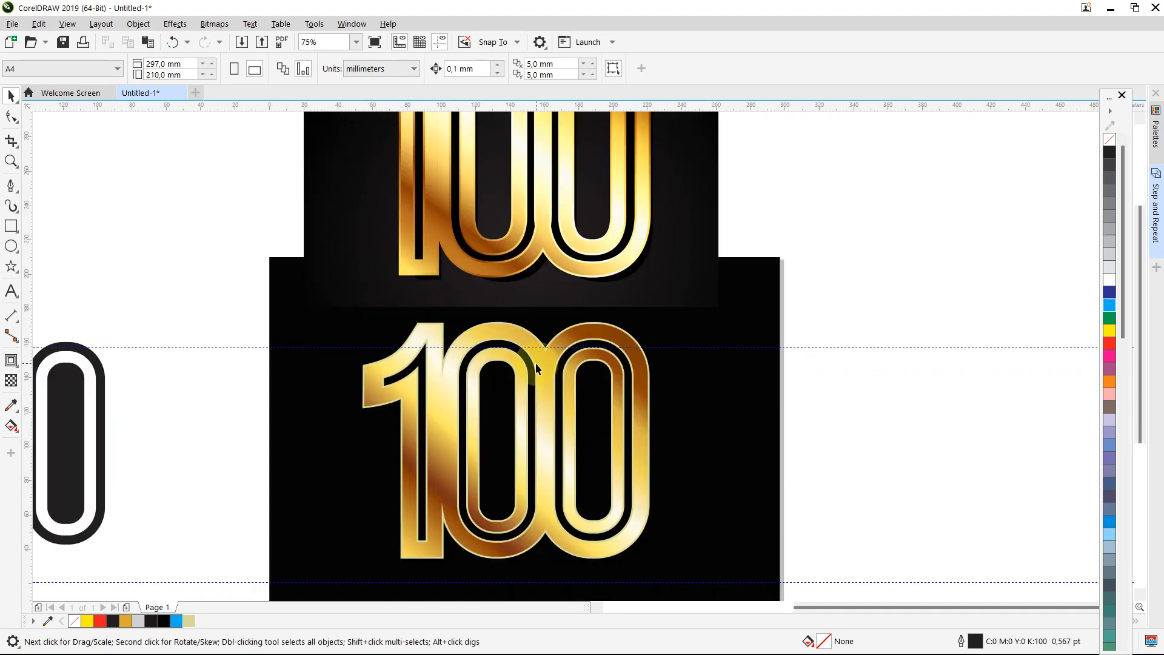
{"action": "scroll", "coordinate": [536, 363], "scroll_direction": "up", "scroll_amount": 2}
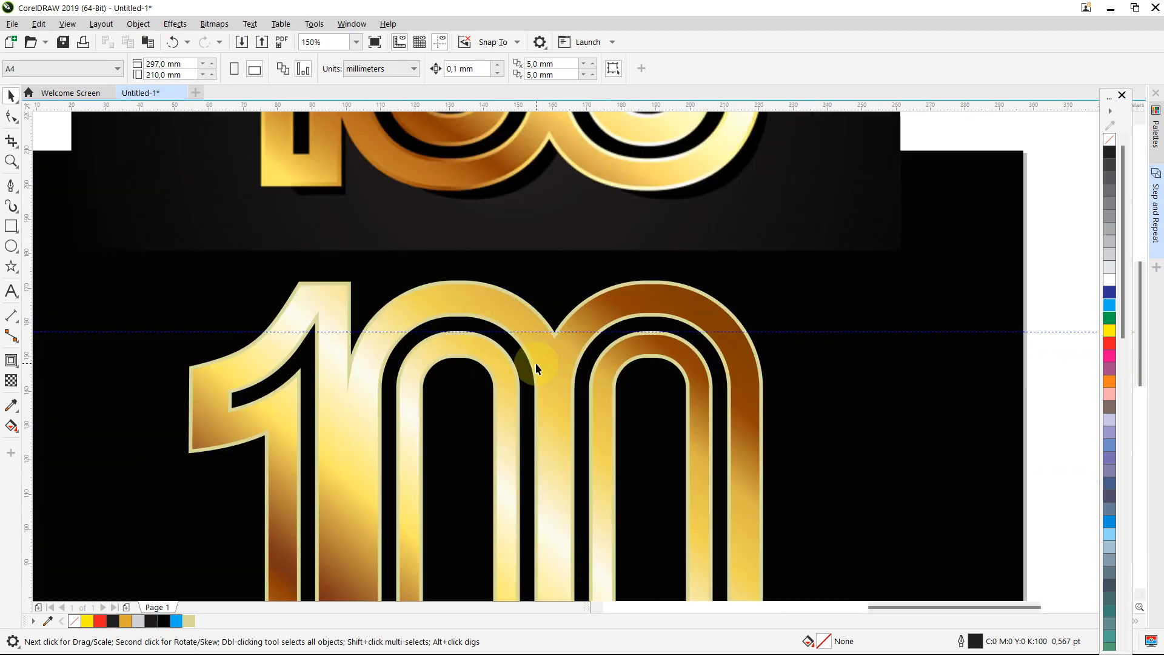
{"action": "left_click", "coordinate": [531, 308]}
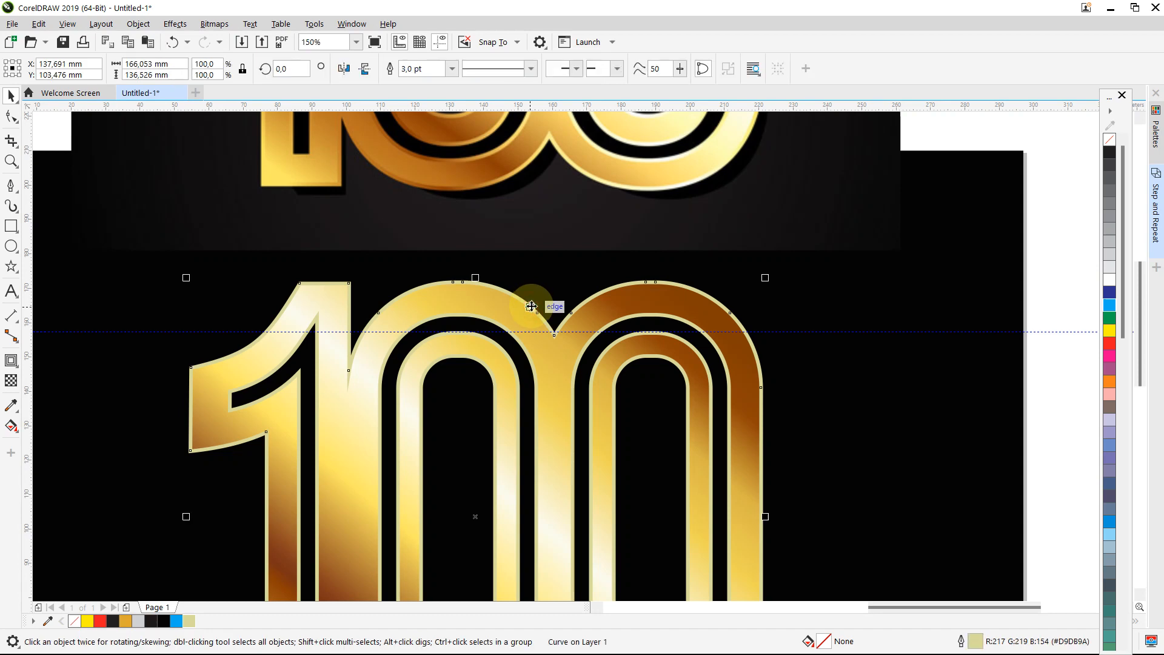
{"action": "left_click", "coordinate": [458, 317], "text": "shift"}
{"action": "left_click_drag", "start_coordinate": [458, 317], "coordinate": [686, 241]}
{"action": "key", "text": "ctrl+z"}
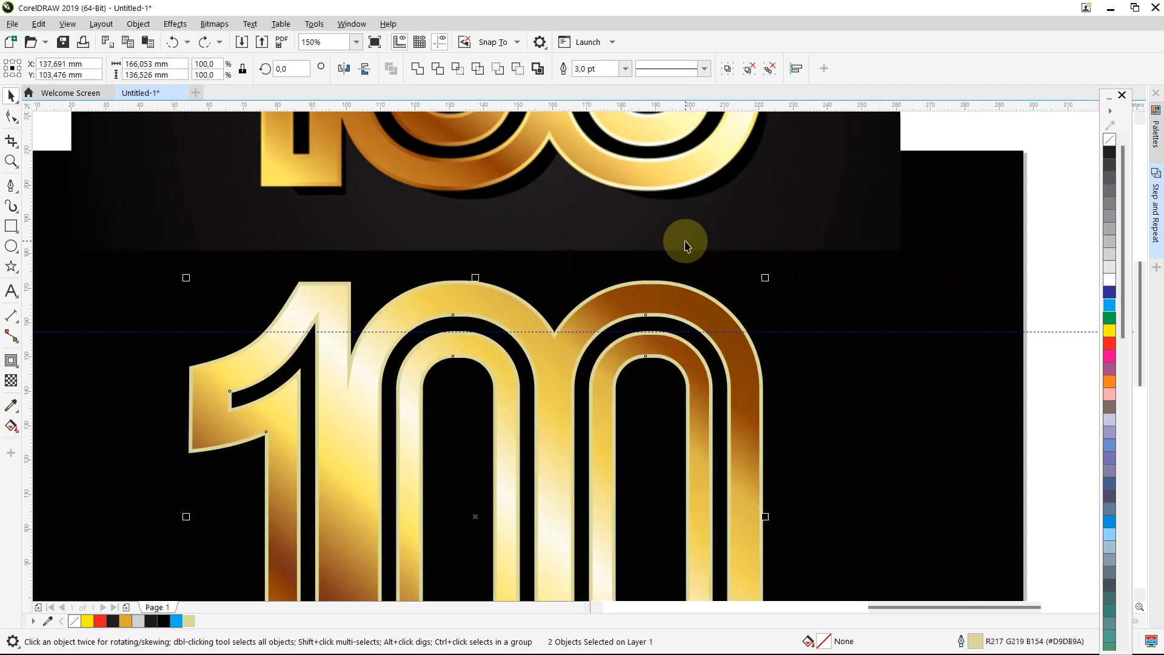
{"action": "key", "text": "ctrl+g"}
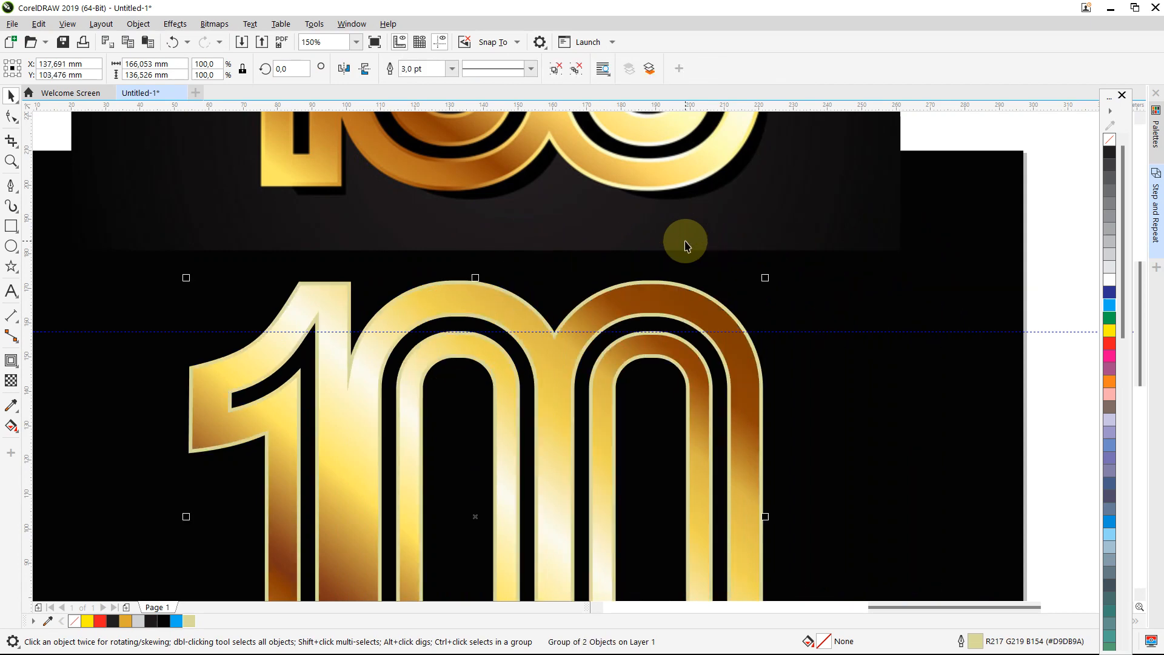
Move the reference image that overlaps the page up and to the right, clear of the black background
{"action": "scroll", "coordinate": [685, 244], "scroll_direction": "down", "scroll_amount": 5}
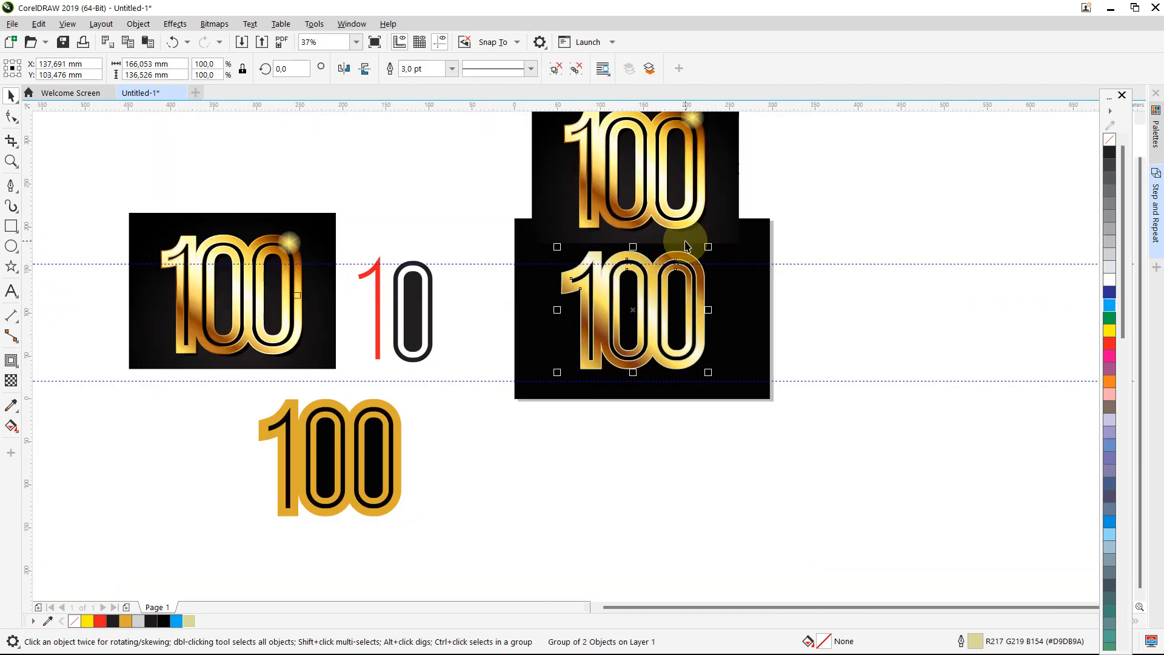
{"action": "left_click_drag", "start_coordinate": [672, 209], "coordinate": [711, 153]}
{"action": "left_click_drag", "start_coordinate": [803, 205], "coordinate": [494, 445]}
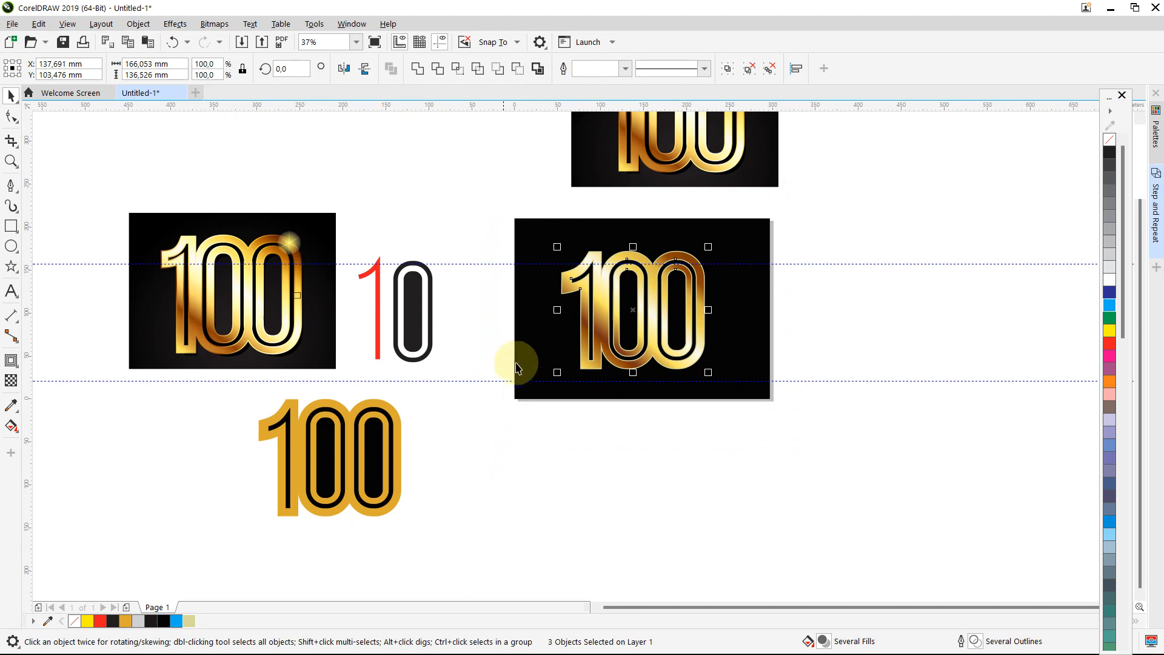
{"action": "left_click", "coordinate": [741, 308]}
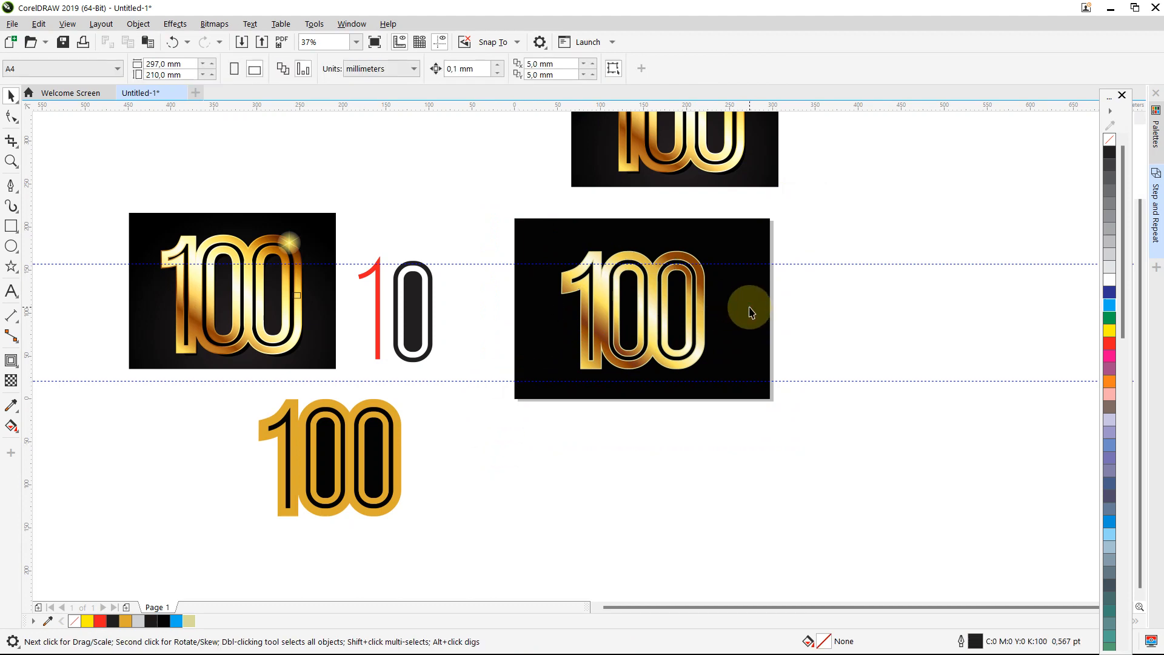
Unlock the black background rectangle and stretch its right edge outward to a width of about 566 mm
{"action": "right_click", "coordinate": [752, 311]}
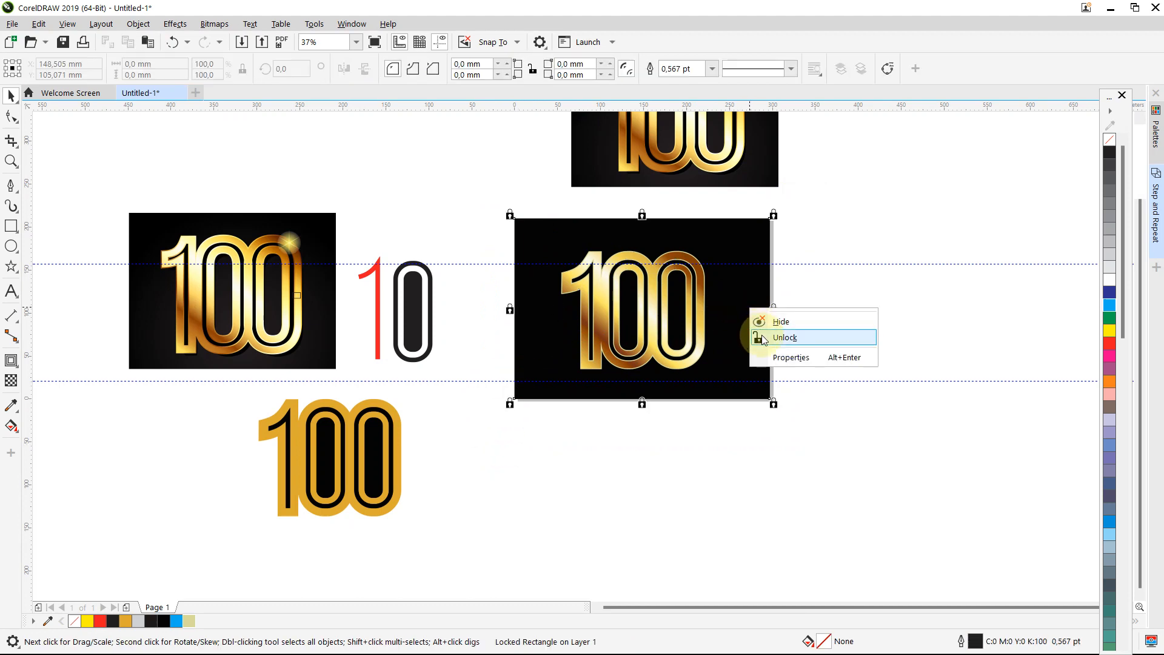
{"action": "left_click", "coordinate": [783, 336]}
{"action": "left_click", "coordinate": [775, 322]}
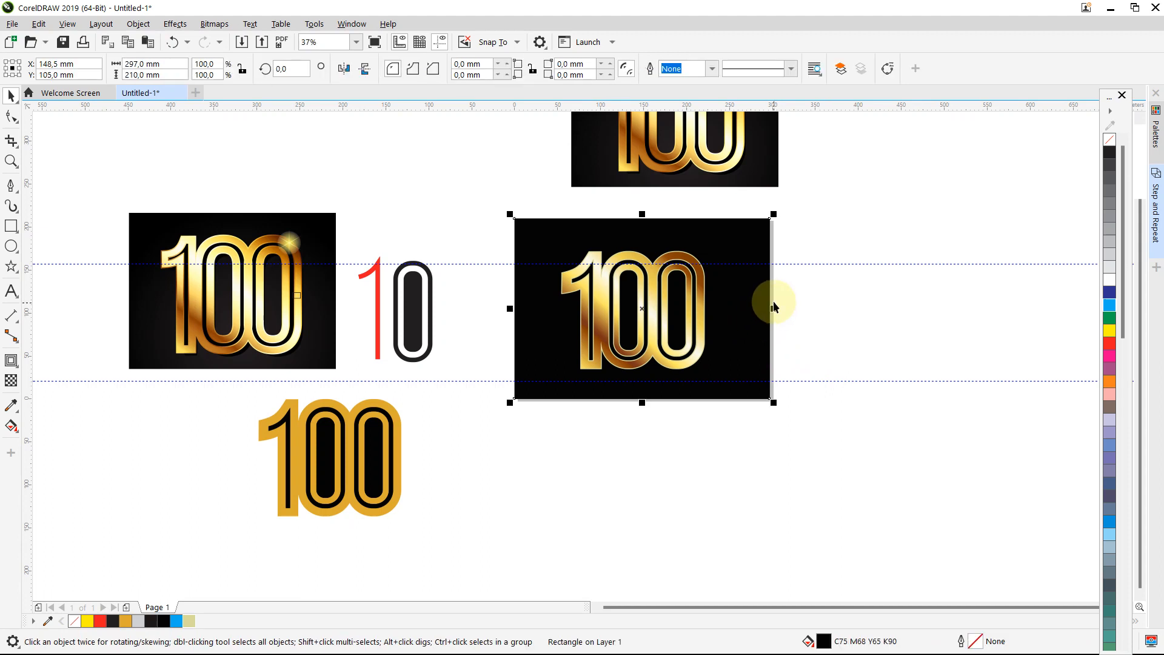
{"action": "left_click_drag", "start_coordinate": [774, 309], "coordinate": [1001, 325]}
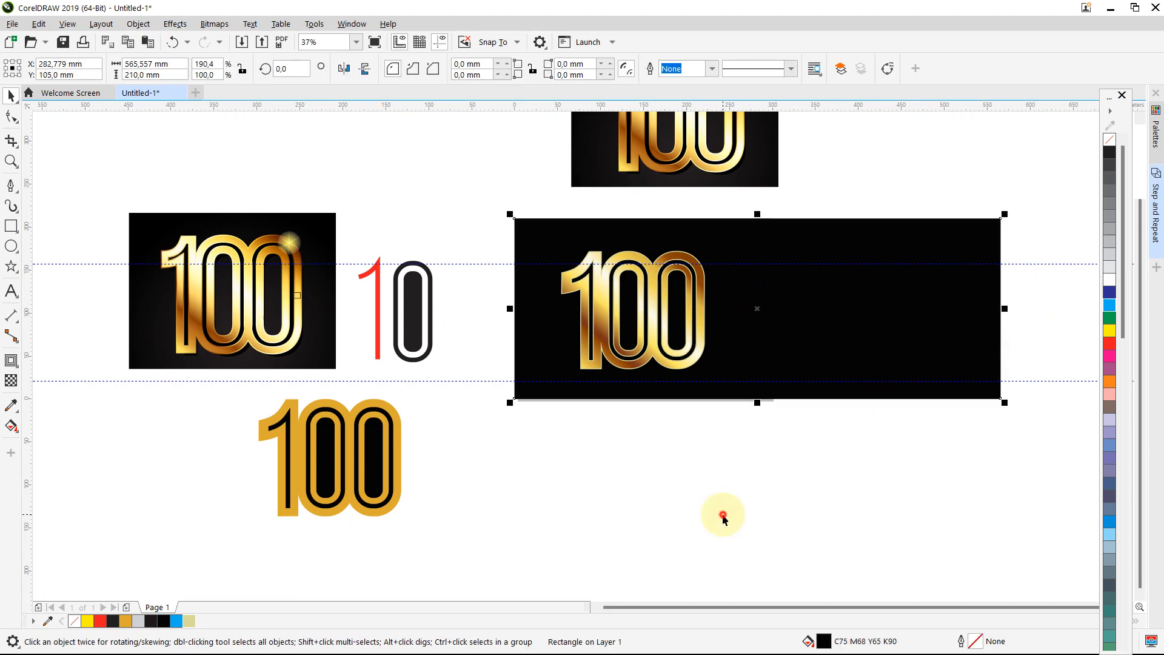
{"action": "left_click", "coordinate": [725, 515]}
Lock the widened black background rectangle
{"action": "left_click", "coordinate": [782, 327]}
{"action": "right_click", "coordinate": [782, 327]}
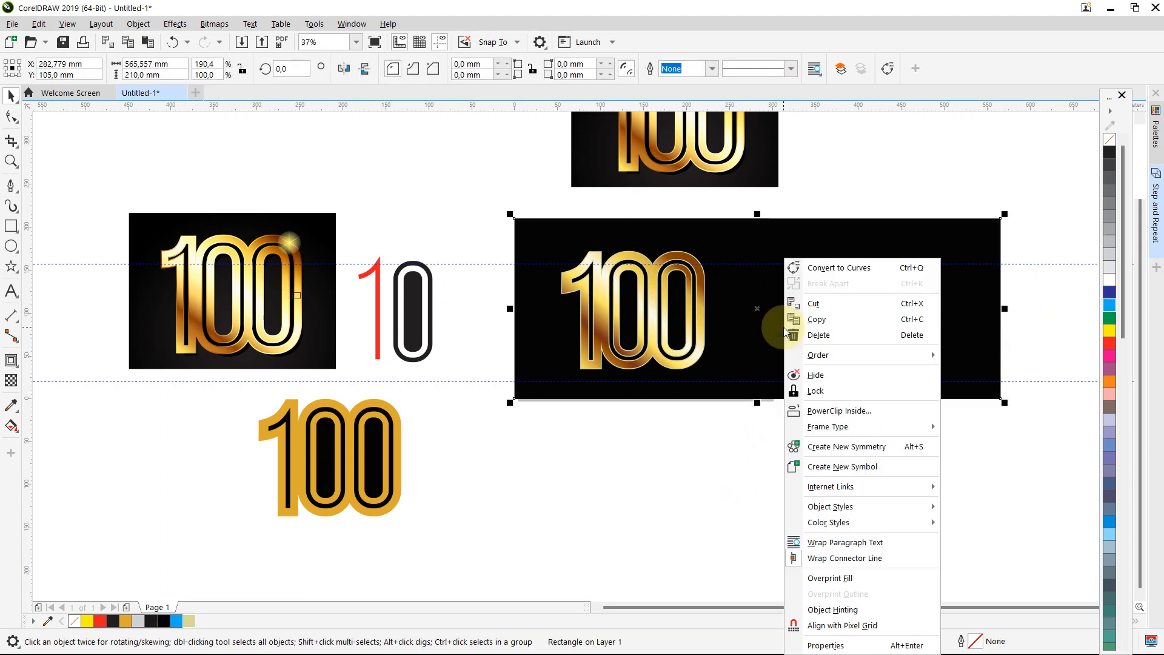
{"action": "left_click", "coordinate": [807, 392]}
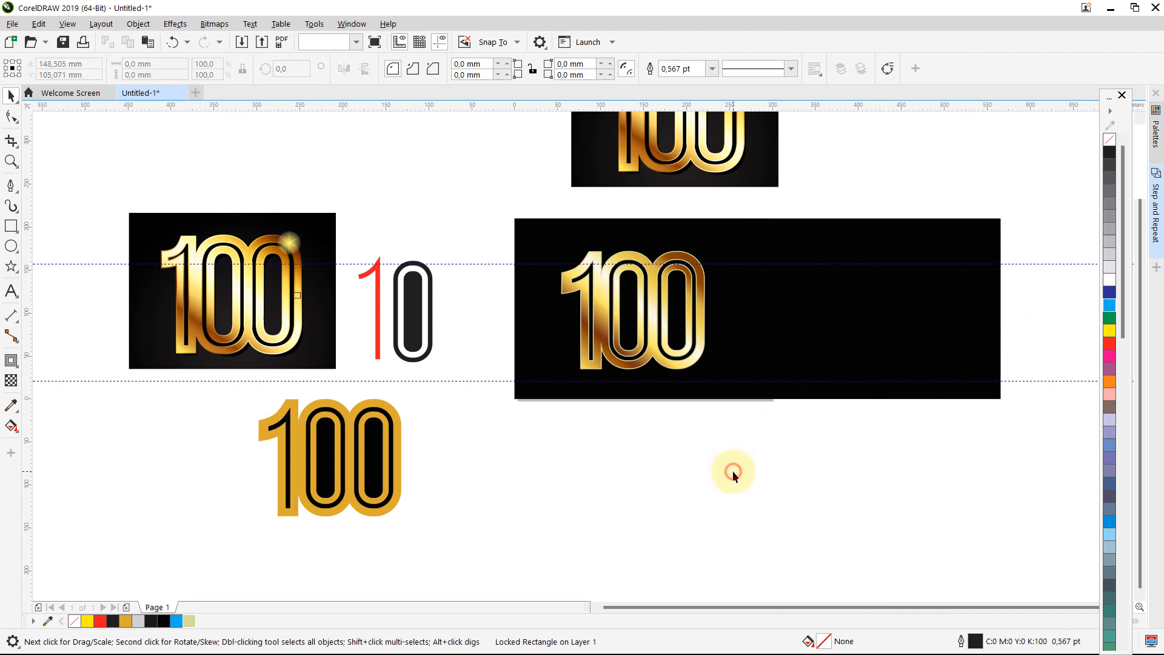
Duplicate the complete gold 100 and place the copy to the right of the original on the black background
{"action": "left_click", "coordinate": [741, 462]}
{"action": "left_click_drag", "start_coordinate": [741, 462], "coordinate": [544, 228]}
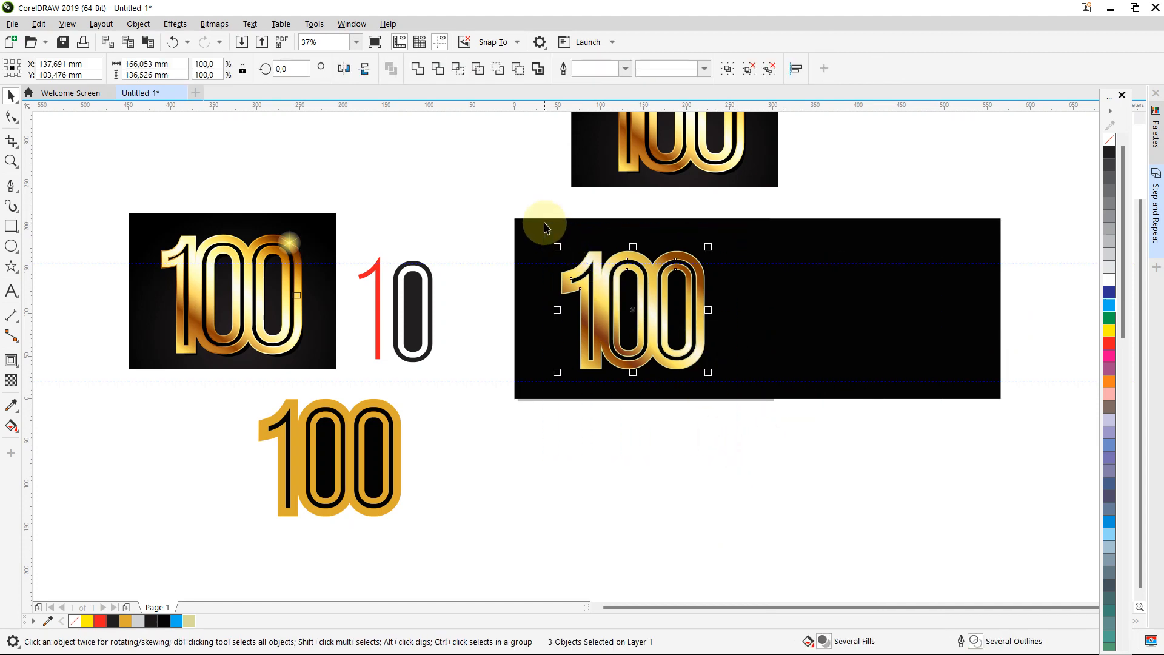
{"action": "key", "text": "ctrl+d"}
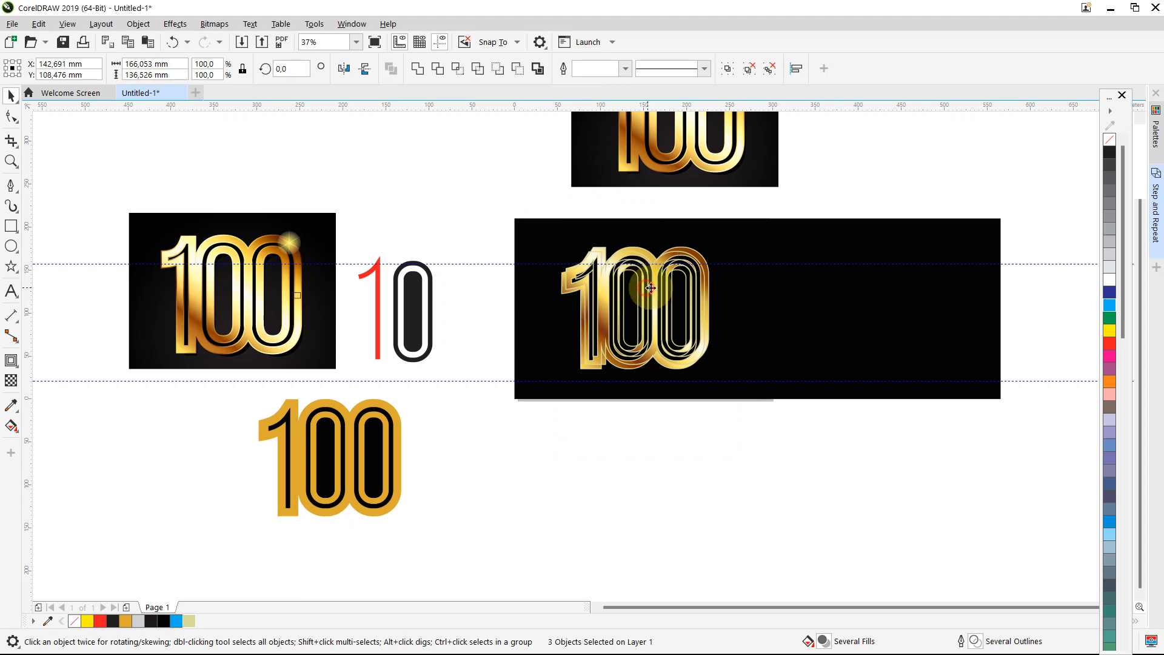
{"action": "left_click_drag", "start_coordinate": [650, 288], "coordinate": [822, 288]}
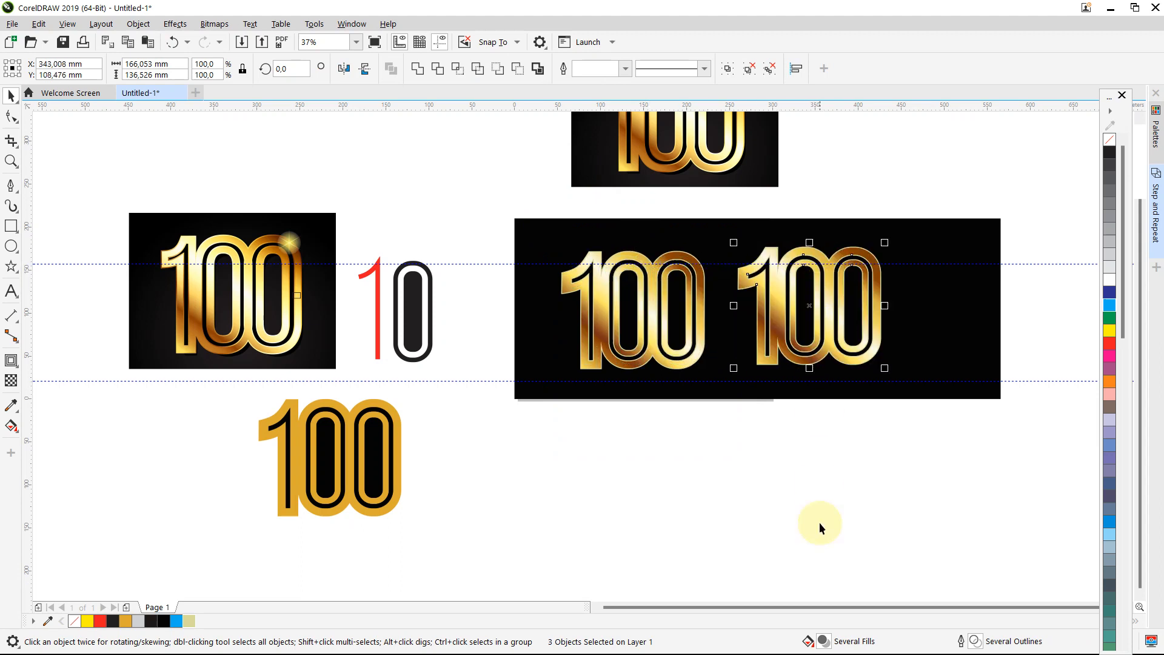
{"action": "left_click", "coordinate": [824, 545]}
Move the reference image right so it sits above the copied 100, centred at about X 314 mm, Y 302 mm
{"action": "scroll", "coordinate": [874, 359], "scroll_direction": "up", "scroll_amount": 2}
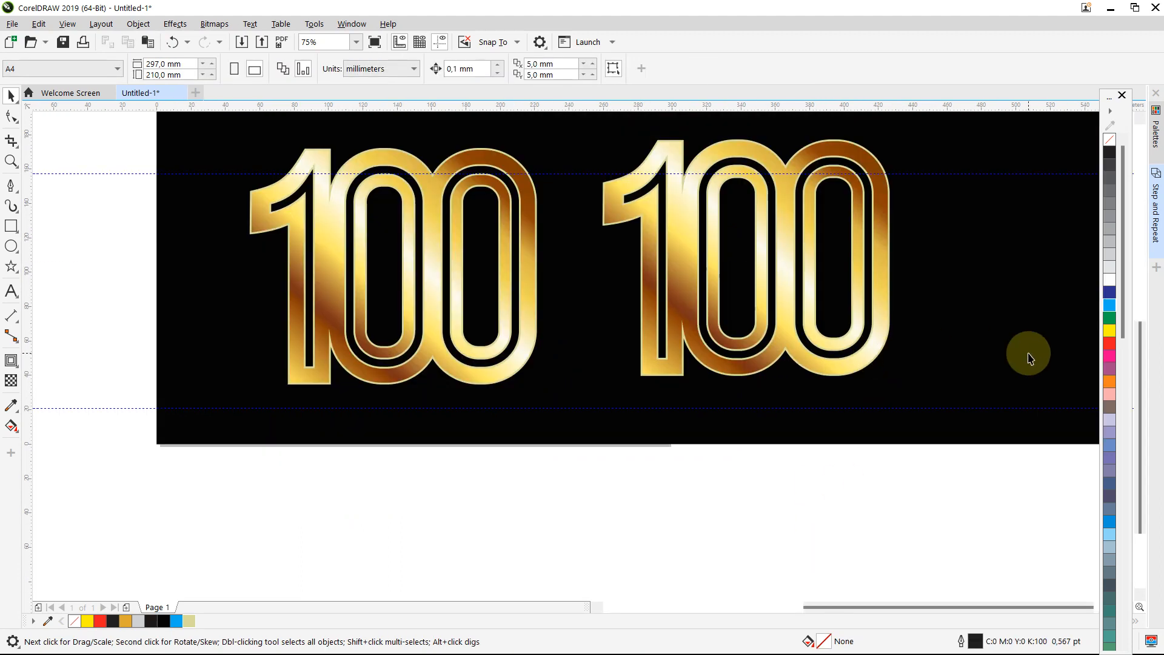
{"action": "scroll", "coordinate": [1006, 474], "scroll_direction": "down", "scroll_amount": 2}
{"action": "left_click_drag", "start_coordinate": [825, 235], "coordinate": [921, 236]}
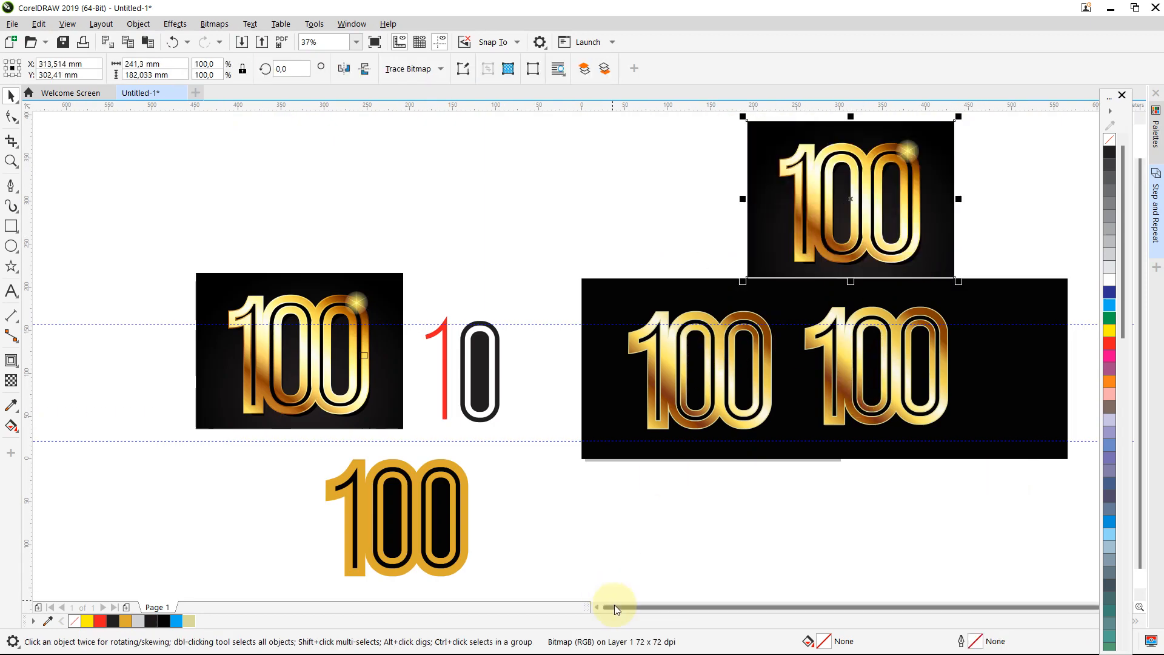
{"action": "left_click_drag", "start_coordinate": [615, 607], "coordinate": [656, 606]}
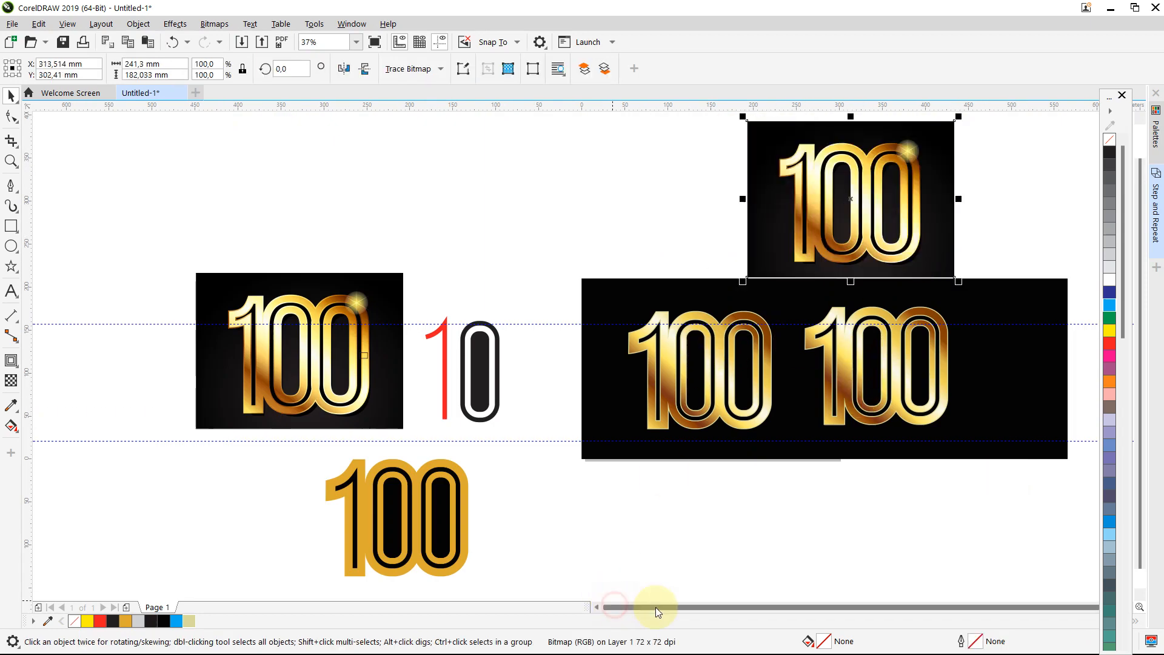
Try moving and deleting the outline group of the copied 100, and undo both changes
{"action": "left_click", "coordinate": [11, 161]}
{"action": "left_click", "coordinate": [938, 331]}
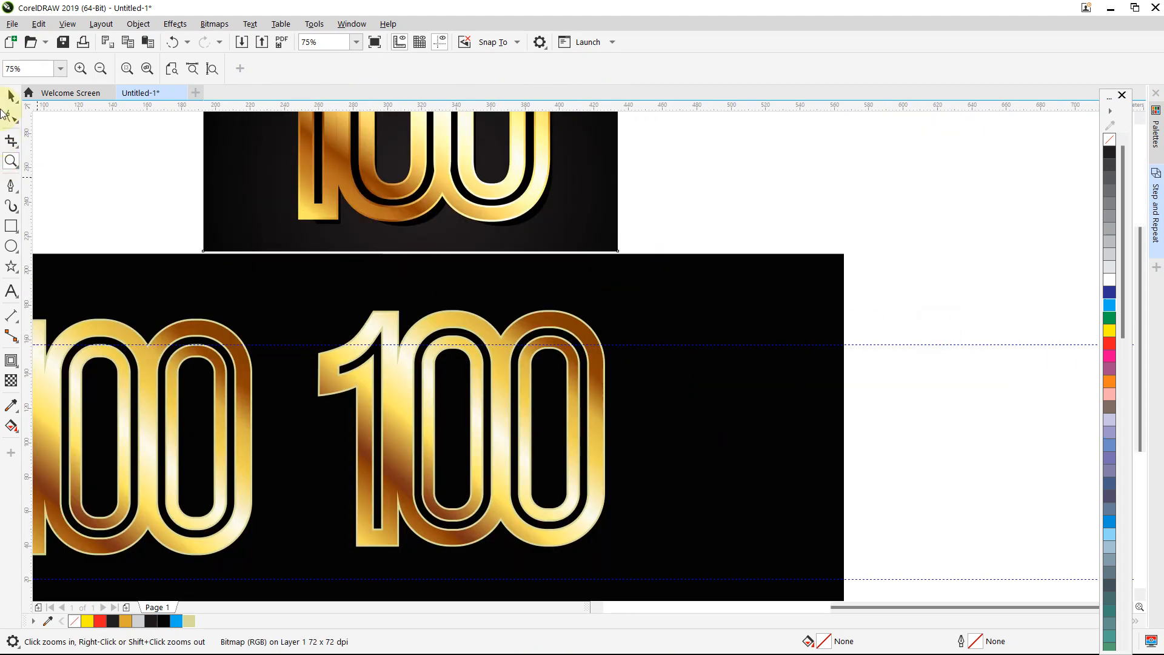
{"action": "left_click", "coordinate": [10, 97]}
{"action": "left_click", "coordinate": [122, 182]}
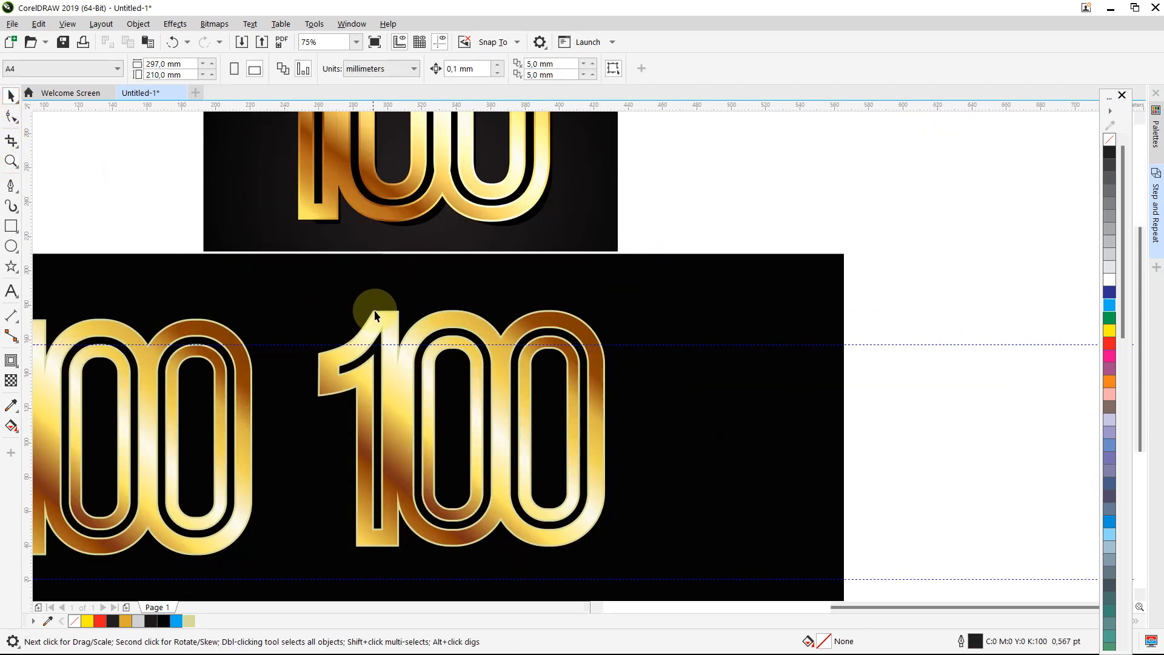
{"action": "left_click", "coordinate": [377, 317]}
{"action": "left_click_drag", "start_coordinate": [376, 317], "coordinate": [389, 267]}
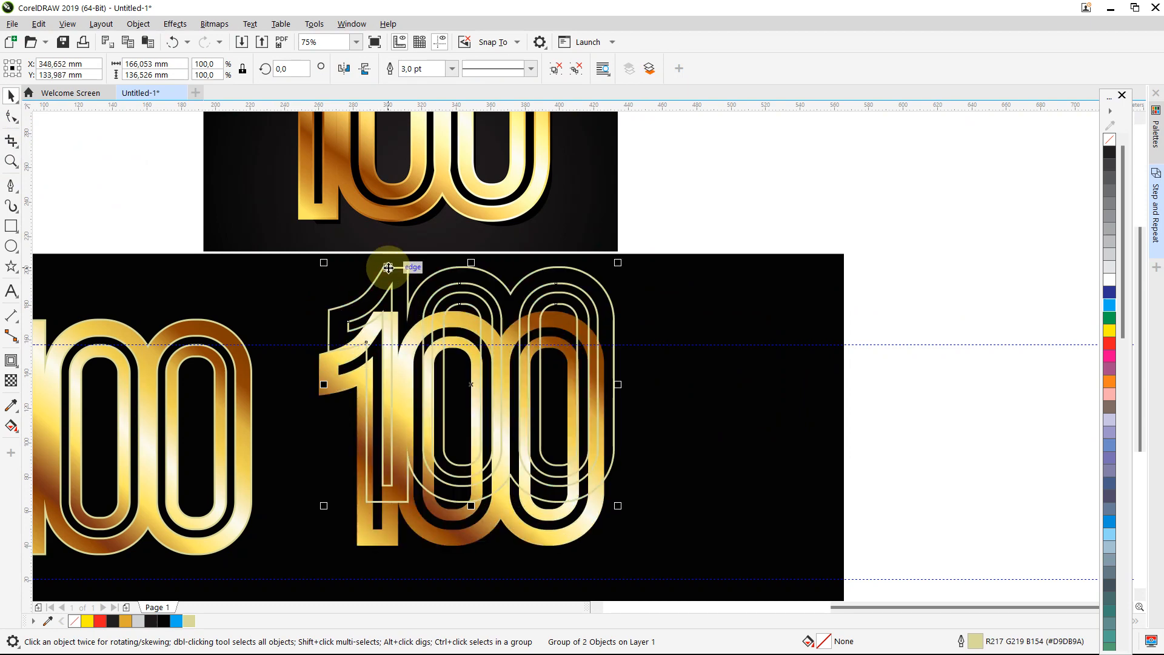
{"action": "key", "text": "Delete"}
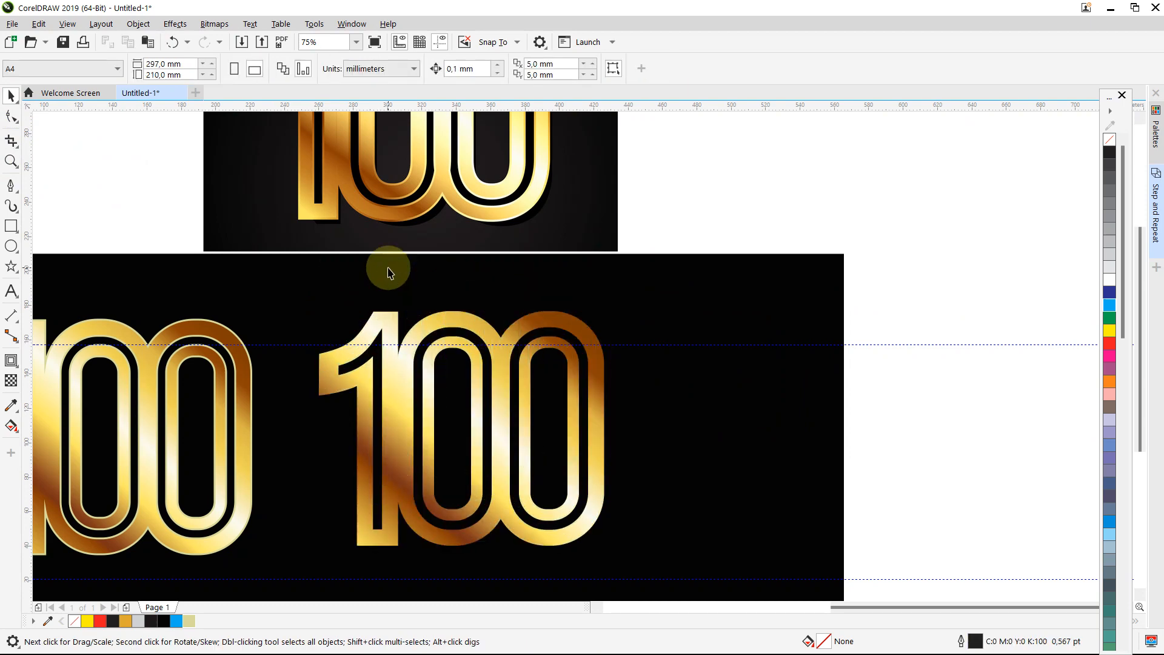
{"action": "key", "text": "ctrl+z"}
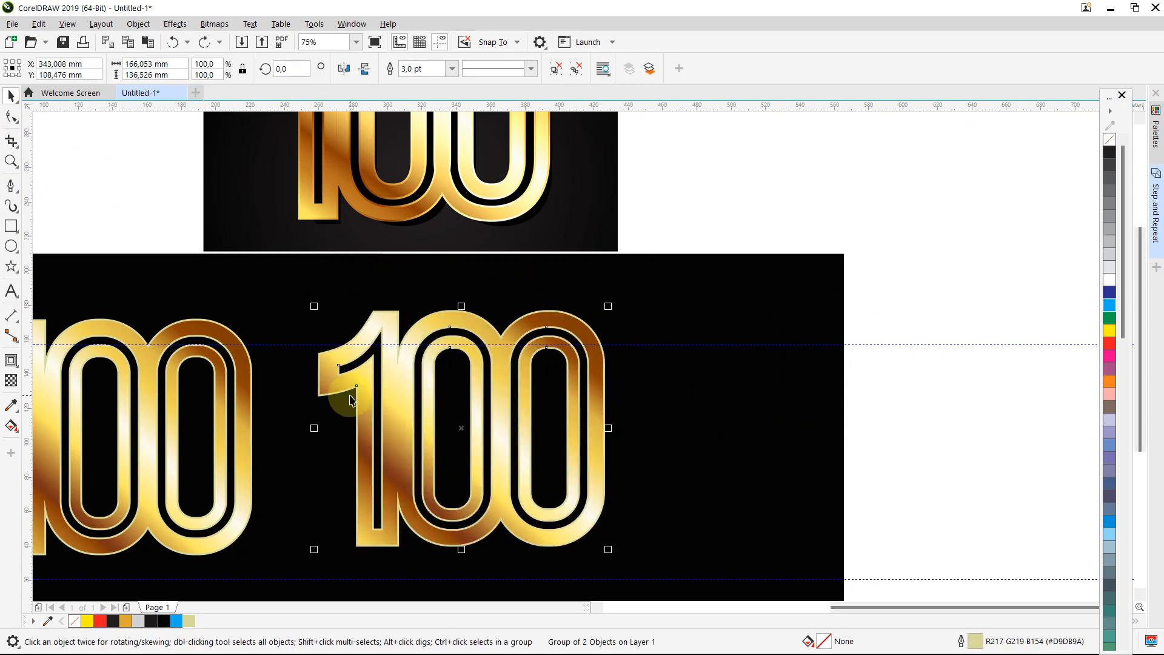
Convert the outline group of the copied 100 to curves
{"action": "left_click", "coordinate": [138, 23]}
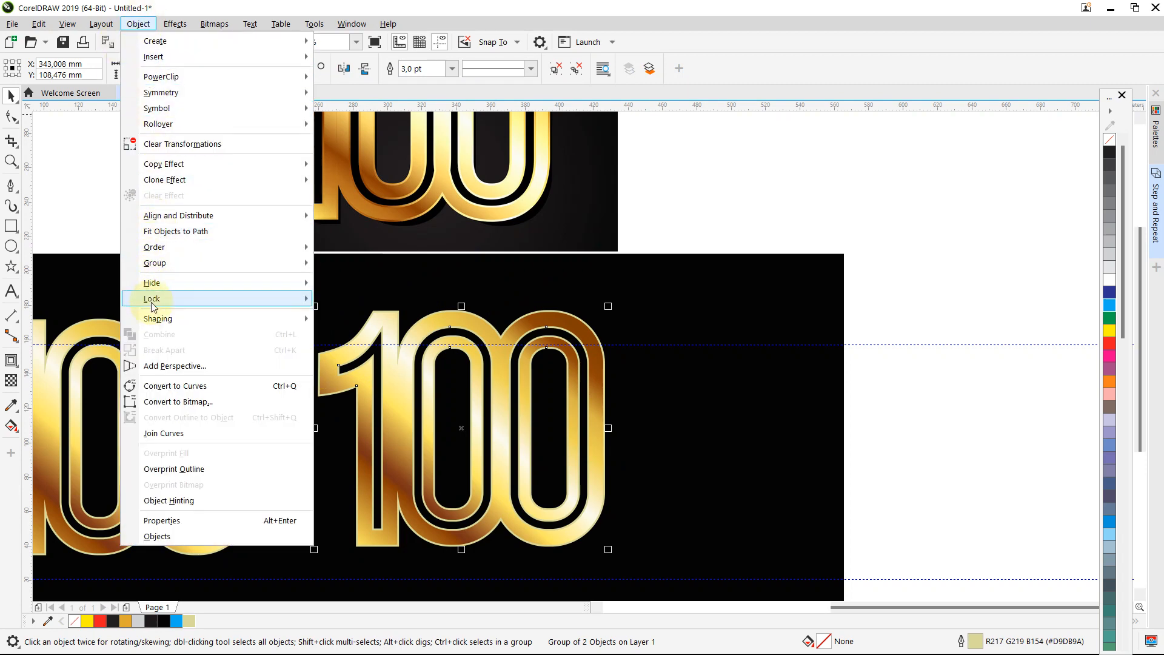
{"action": "mouse_move", "coordinate": [152, 299]}
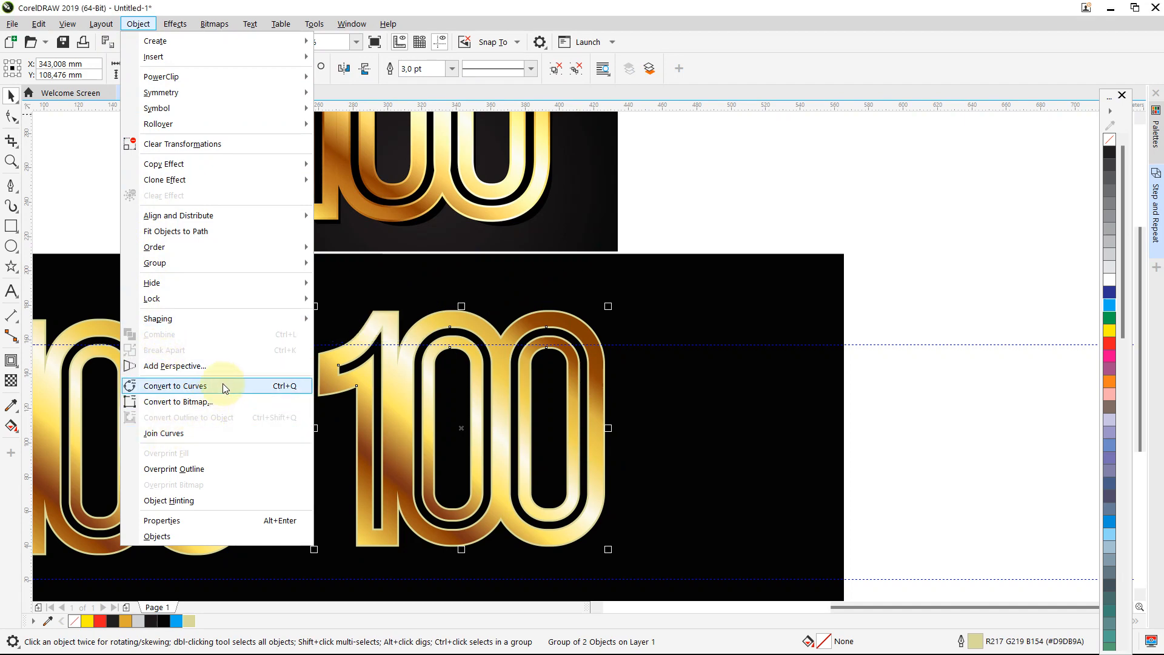
{"action": "left_click", "coordinate": [214, 386]}
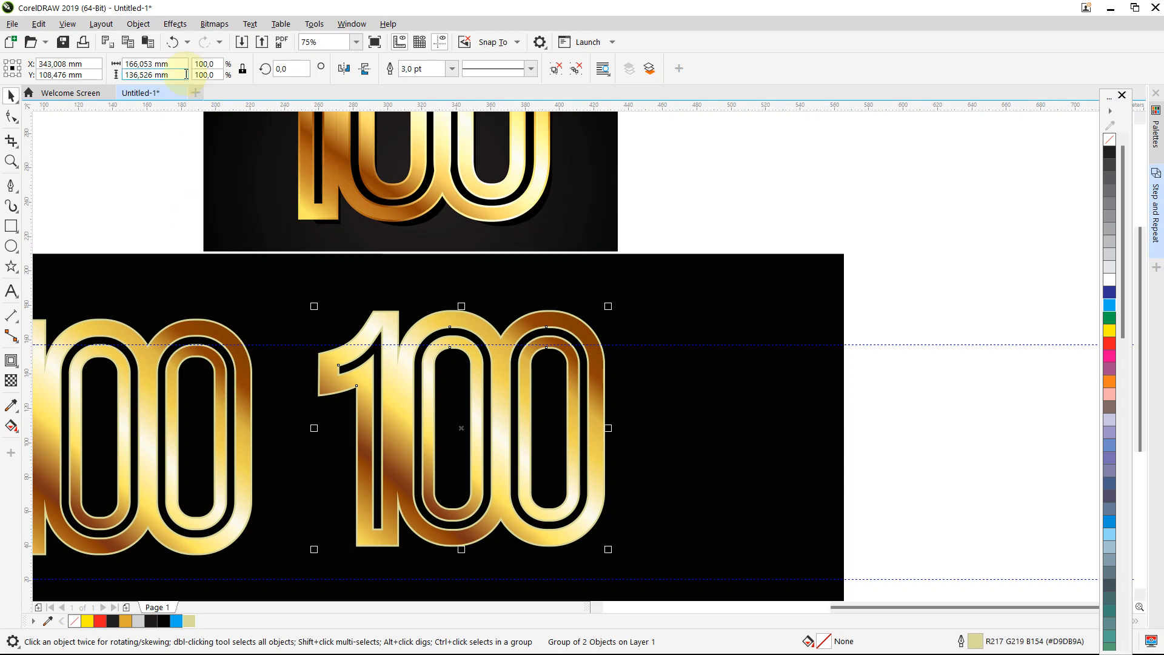
{"action": "left_click", "coordinate": [138, 24]}
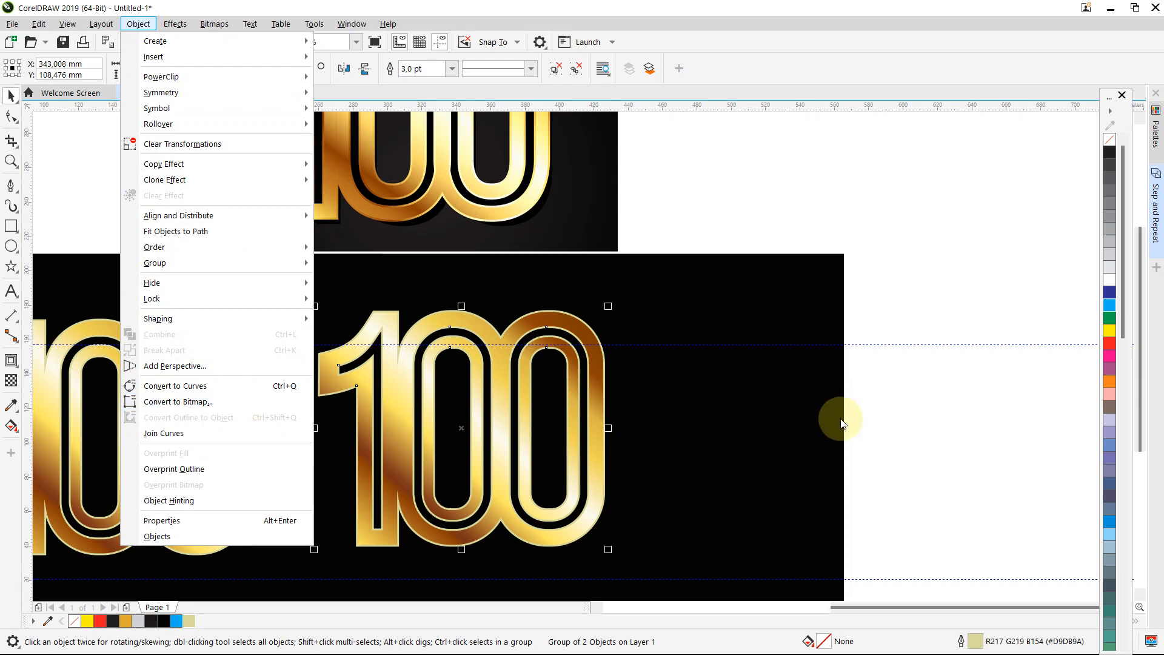
{"action": "left_click", "coordinate": [866, 436]}
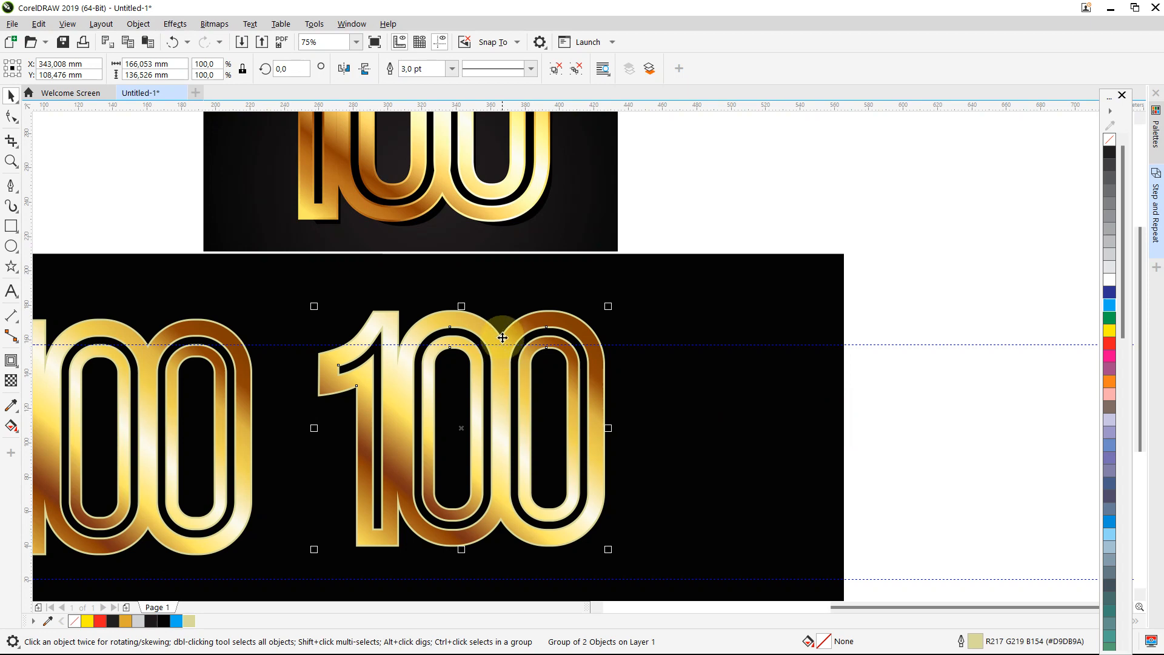
Move the outline group of the copied 100 up and left off its gold fill, centred at about X 341 mm, Y 120 mm
{"action": "left_click", "coordinate": [503, 334]}
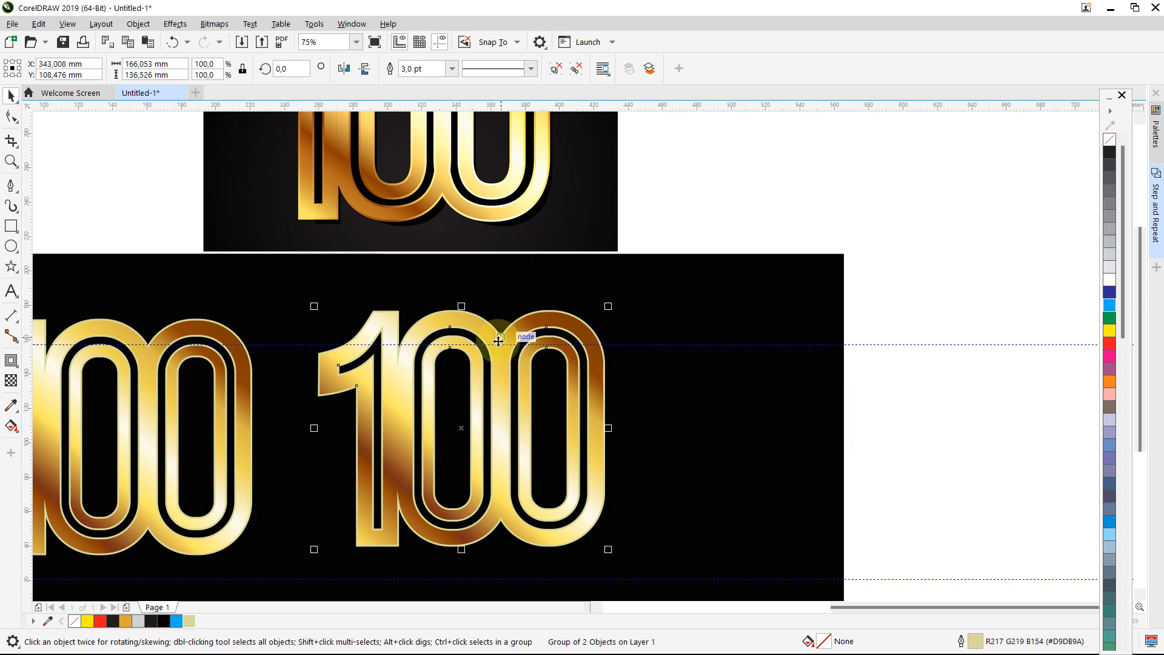
{"action": "scroll", "coordinate": [498, 342], "scroll_direction": "up", "scroll_amount": 3}
{"action": "left_click_drag", "start_coordinate": [509, 330], "coordinate": [494, 247]}
Select only the outer contour curve within the displaced outline group and convert its 3 pt outline to an object
{"action": "left_click", "coordinate": [8, 117]}
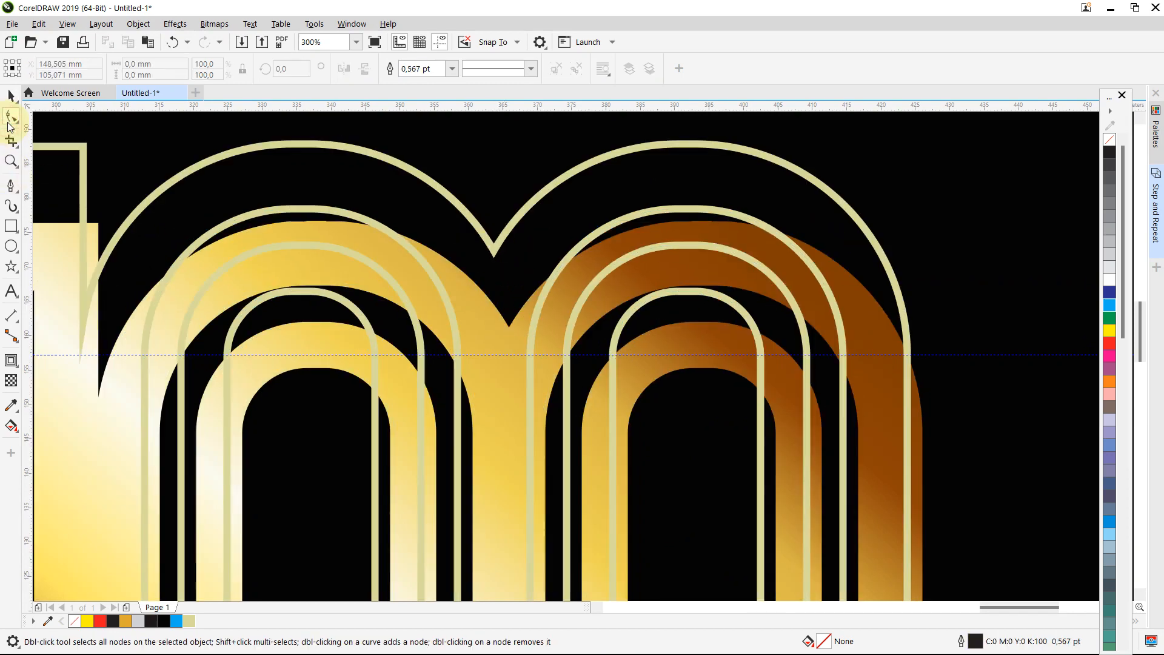
{"action": "left_click", "coordinate": [497, 250]}
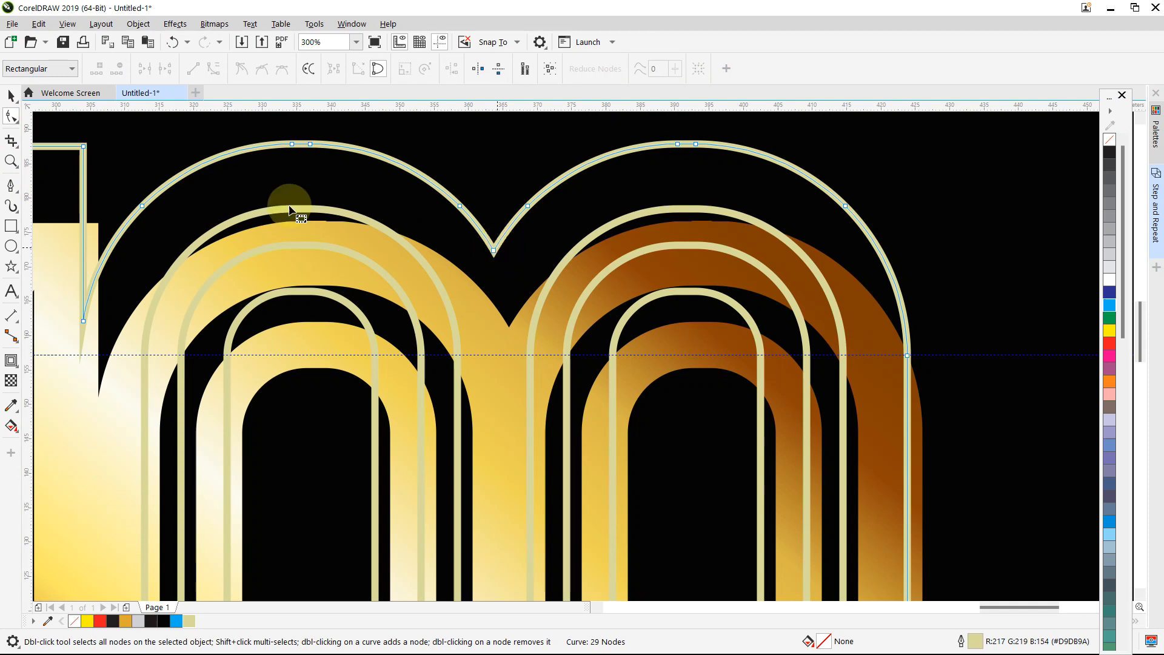
{"action": "left_click", "coordinate": [10, 95]}
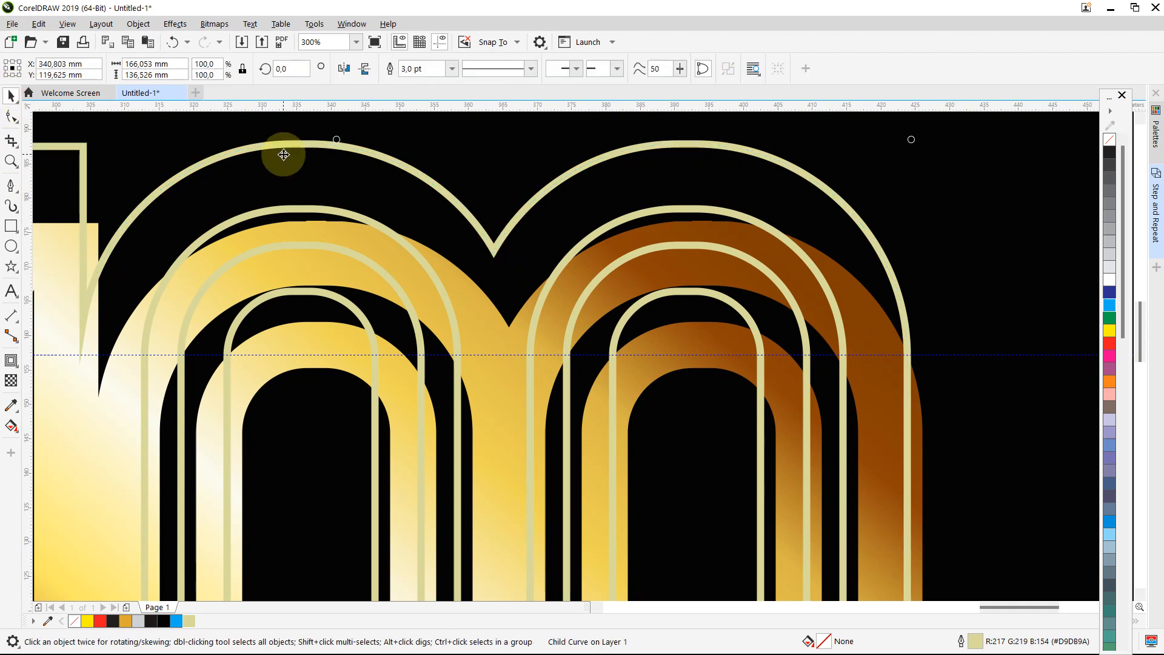
{"action": "left_click", "coordinate": [149, 26]}
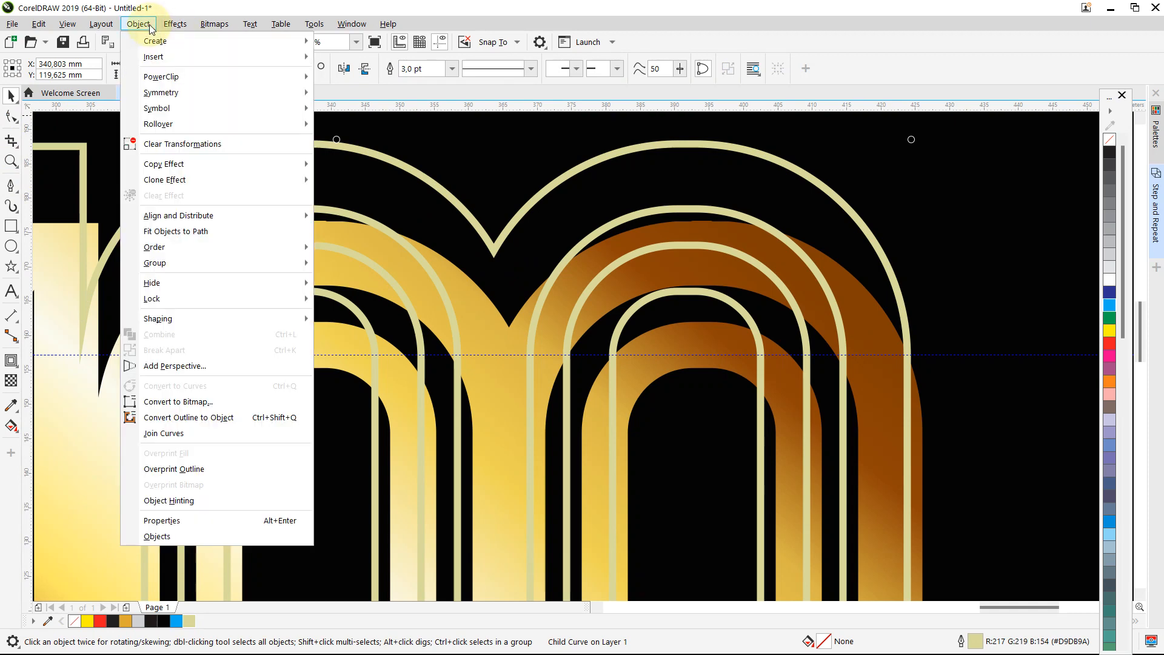
{"action": "left_click", "coordinate": [208, 416]}
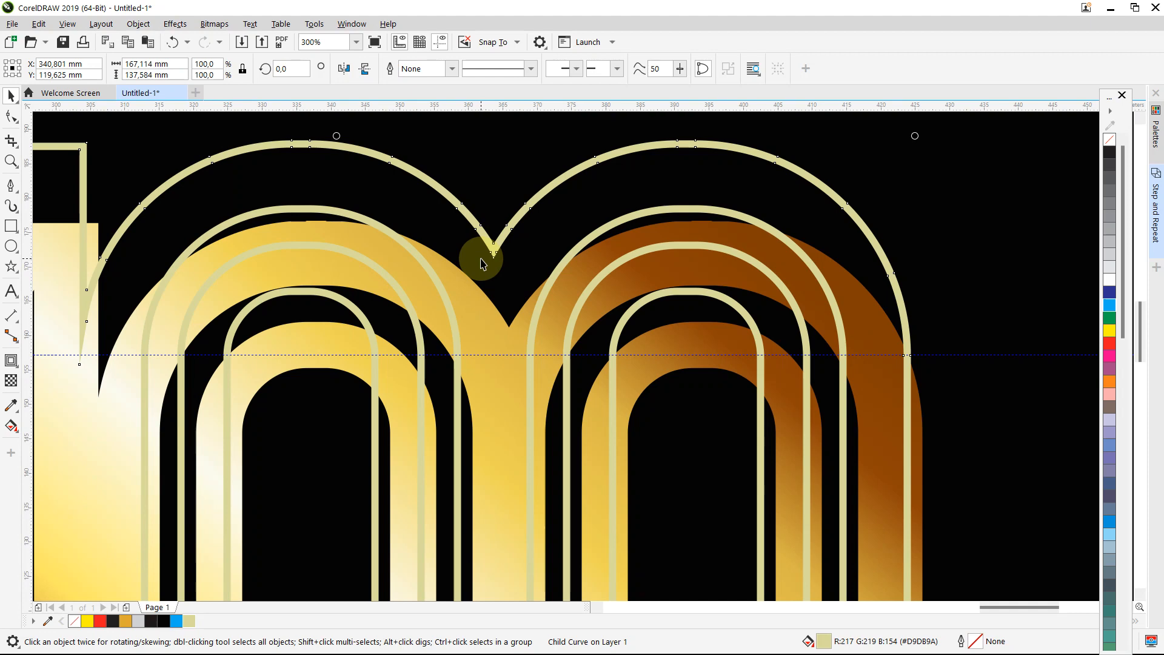
{"action": "scroll", "coordinate": [481, 263], "scroll_direction": "down", "scroll_amount": 2}
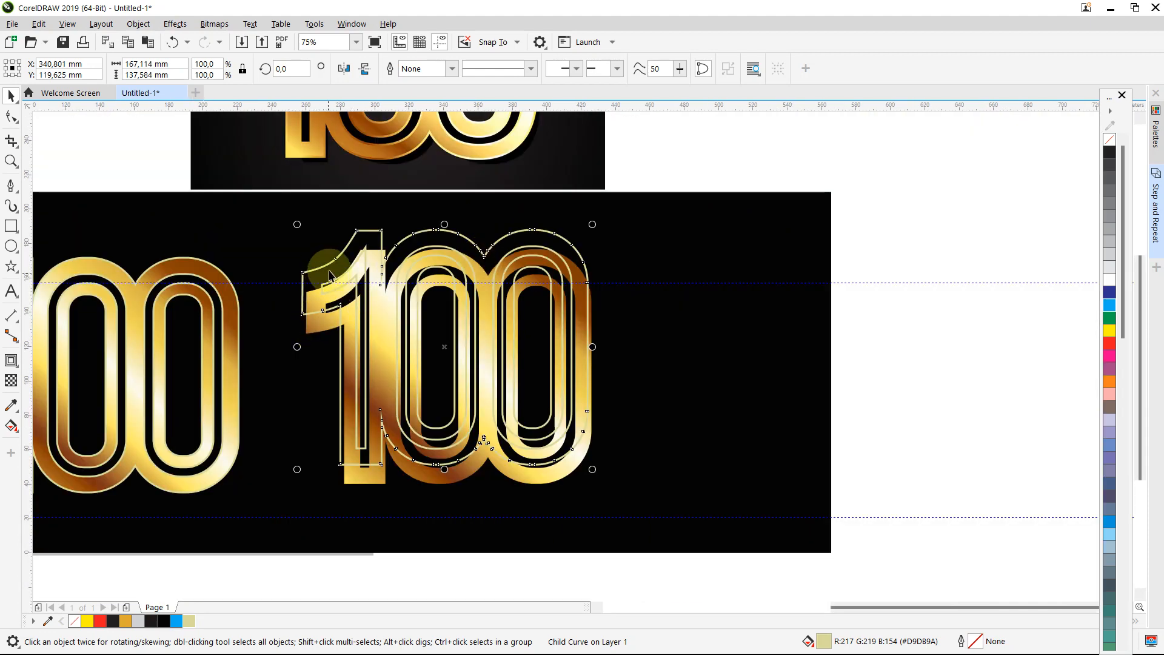
Try moving the gold fill shape of the copied 100 to the right, and undo the move
{"action": "left_click", "coordinate": [316, 330]}
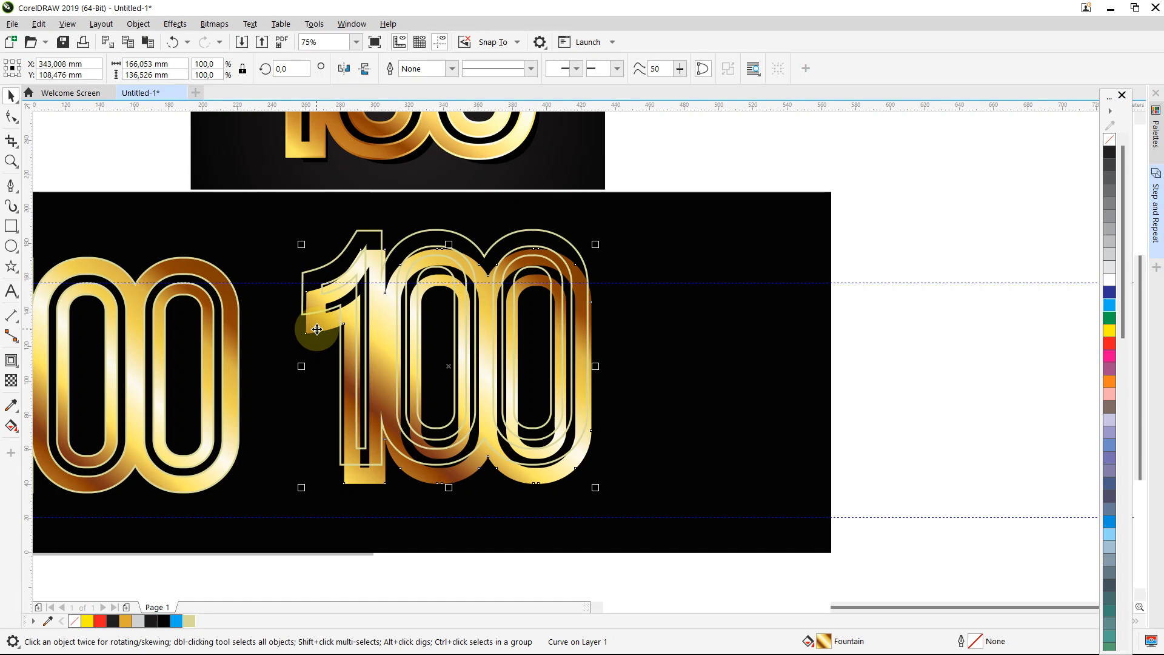
{"action": "left_click", "coordinate": [878, 442]}
{"action": "mouse_move", "coordinate": [371, 479]}
{"action": "left_mouse_down"}
{"action": "mouse_move", "coordinate": [359, 479]}
{"action": "mouse_move", "coordinate": [386, 489]}
{"action": "left_mouse_up"}
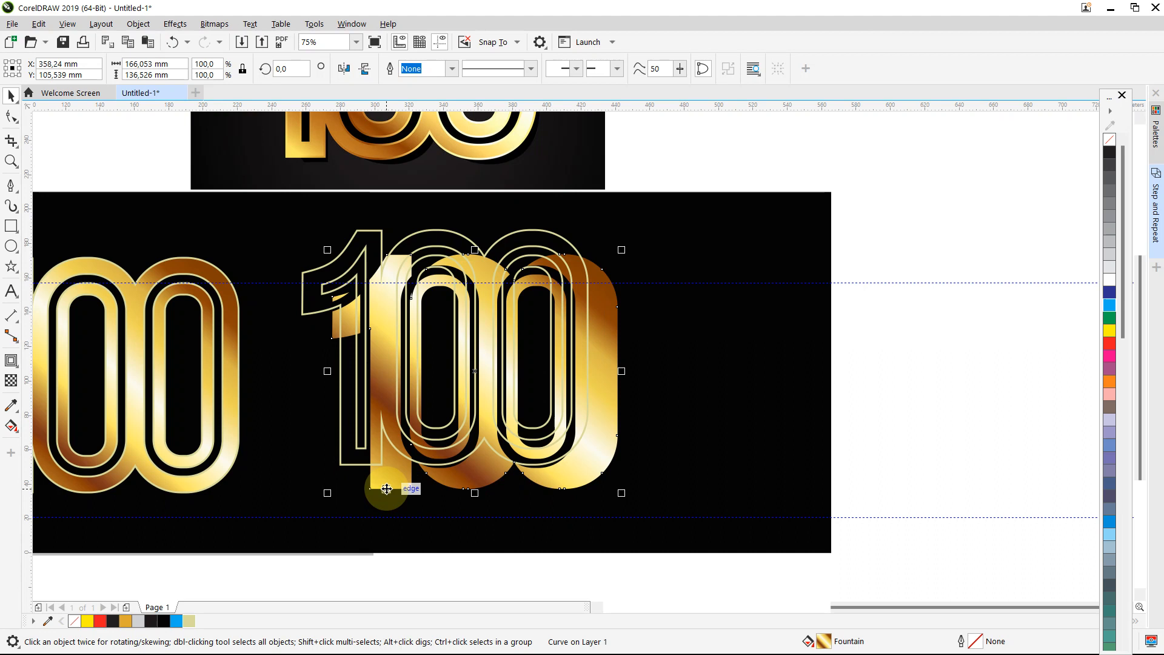
{"action": "key", "text": "ctrl+z"}
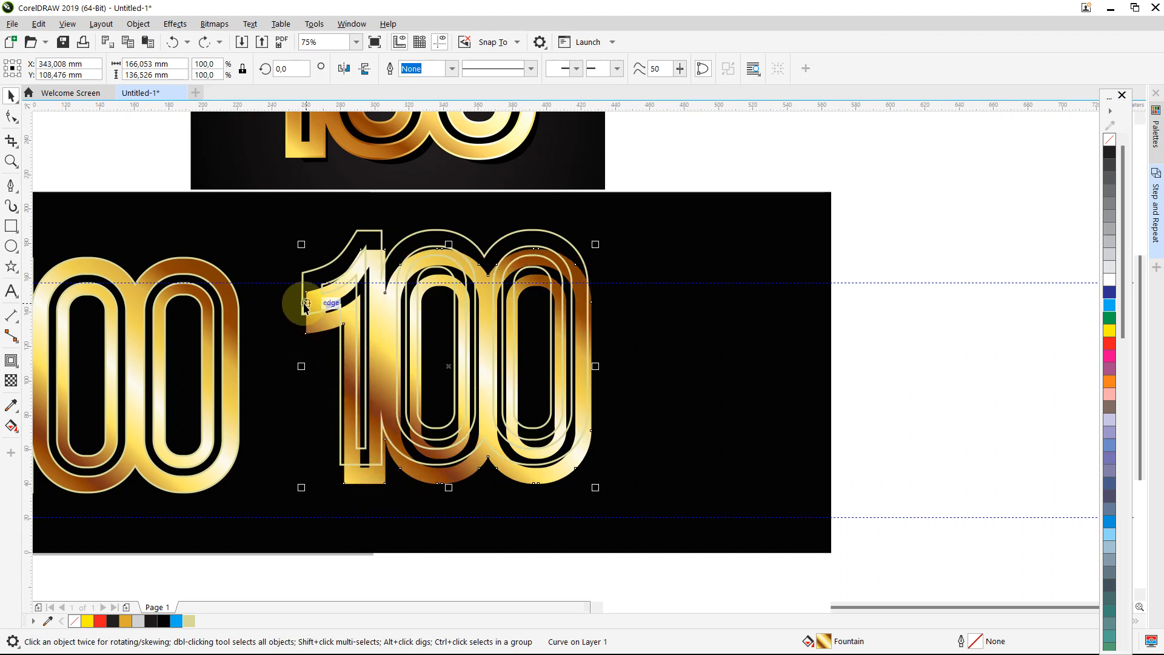
Try aligning the copied 100's gold shape with its outlines by vertical centres and top edges, and undo both alignments
{"action": "left_click", "coordinate": [356, 234], "text": "shift"}
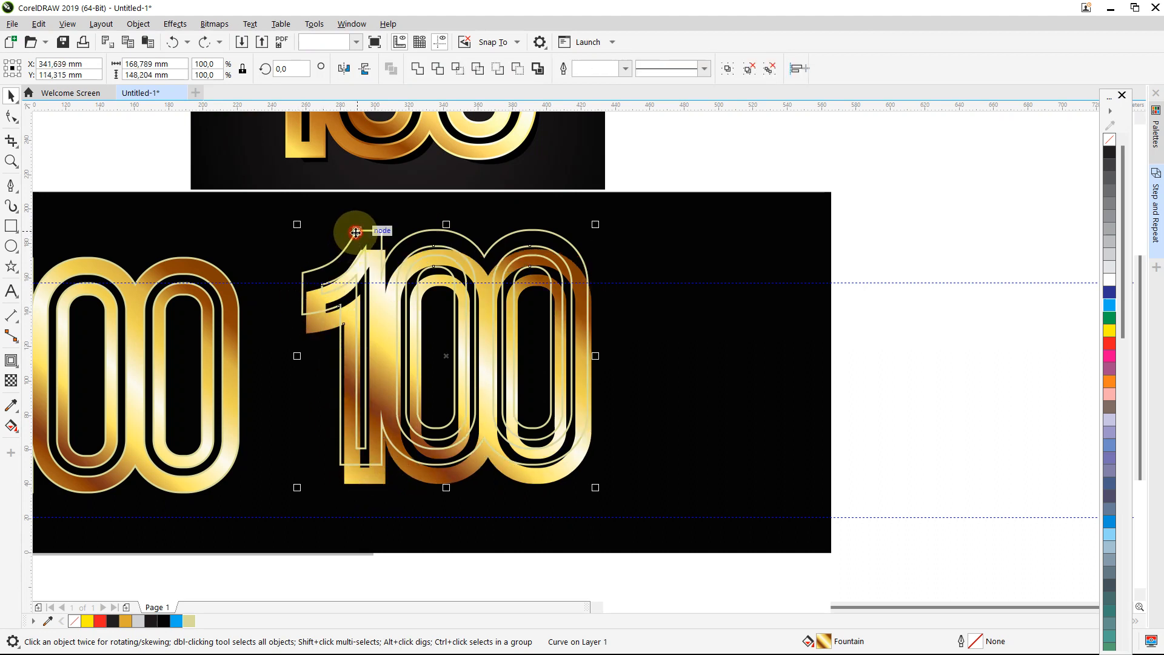
{"action": "key", "text": "c"}
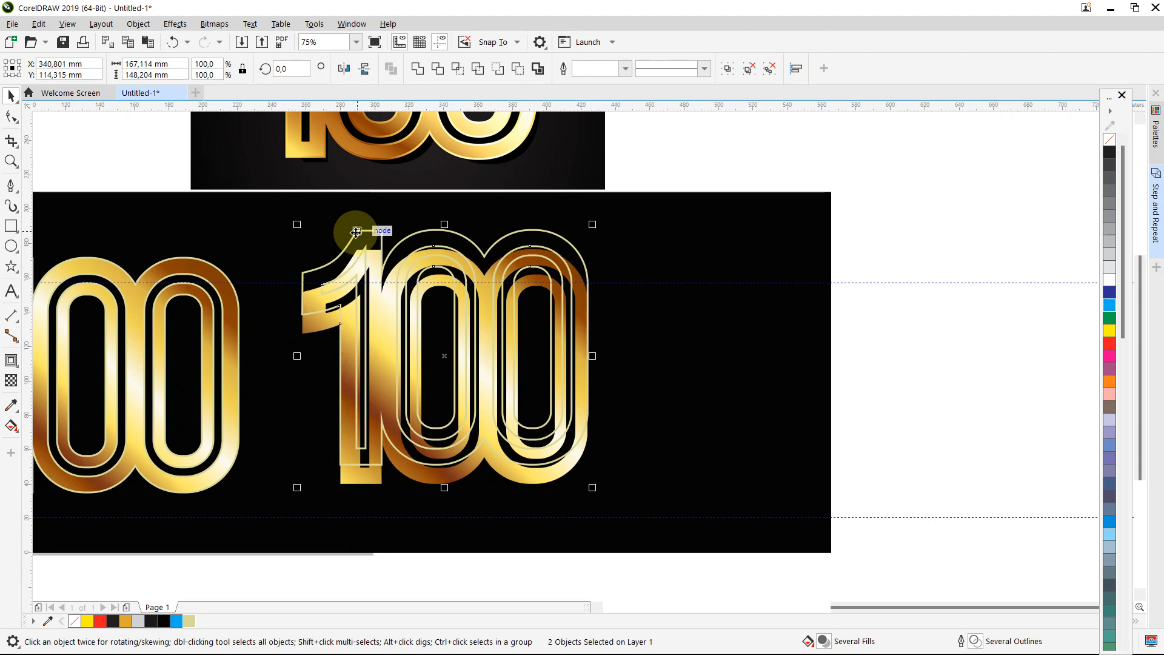
{"action": "key", "text": "t"}
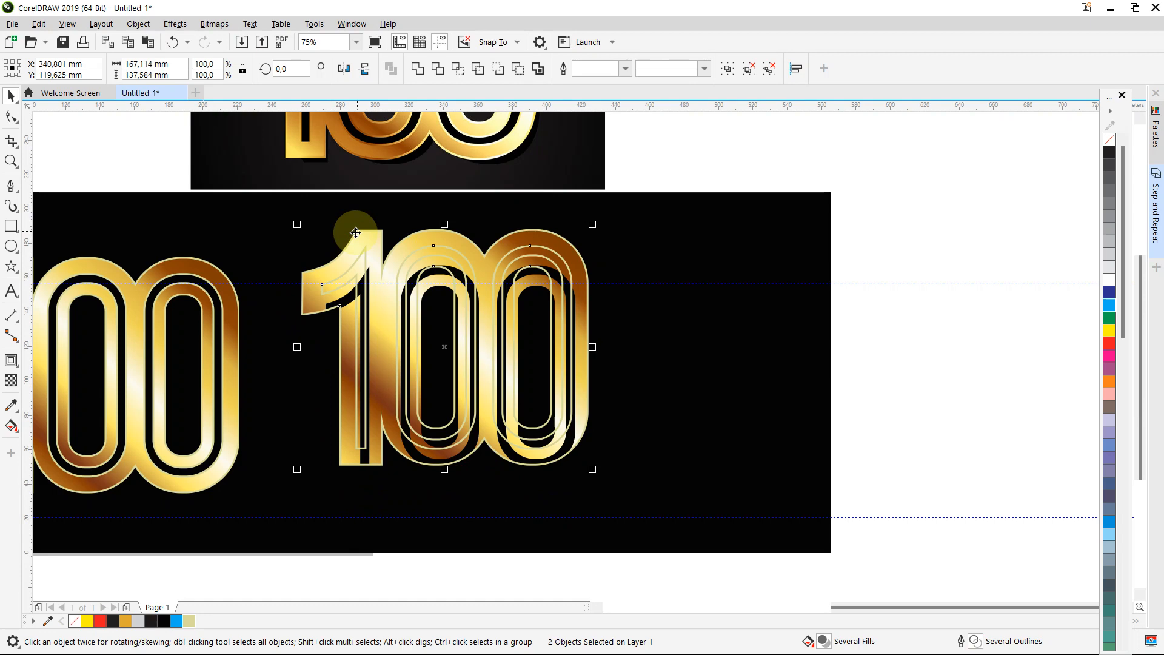
{"action": "key", "text": "ctrl+z"}
{"action": "key", "text": "ctrl+z"}
Move the outline group back over the copied 100's gold edges, nudging it 0.1 mm right to X 342.713 mm, Y 108.977 mm
{"action": "left_click", "coordinate": [318, 217]}
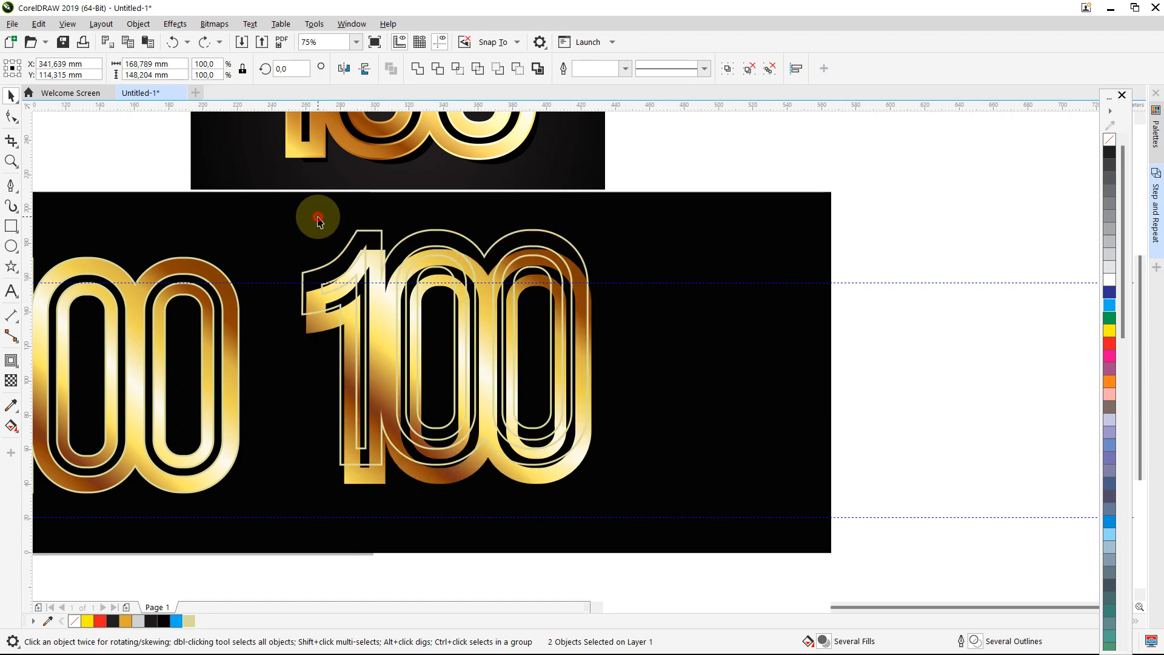
{"action": "scroll", "coordinate": [318, 217], "scroll_direction": "up", "scroll_amount": 2}
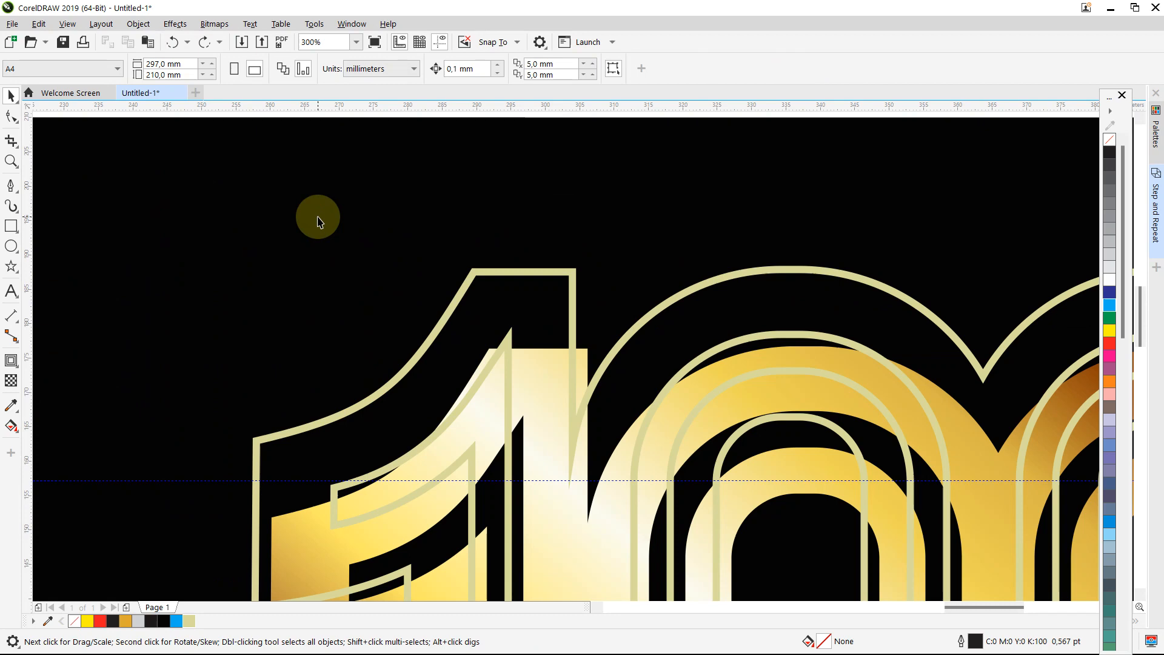
{"action": "left_click", "coordinate": [470, 274]}
{"action": "left_click_drag", "start_coordinate": [477, 305], "coordinate": [484, 354]}
{"action": "scroll", "coordinate": [486, 349], "scroll_direction": "up", "scroll_amount": 4}
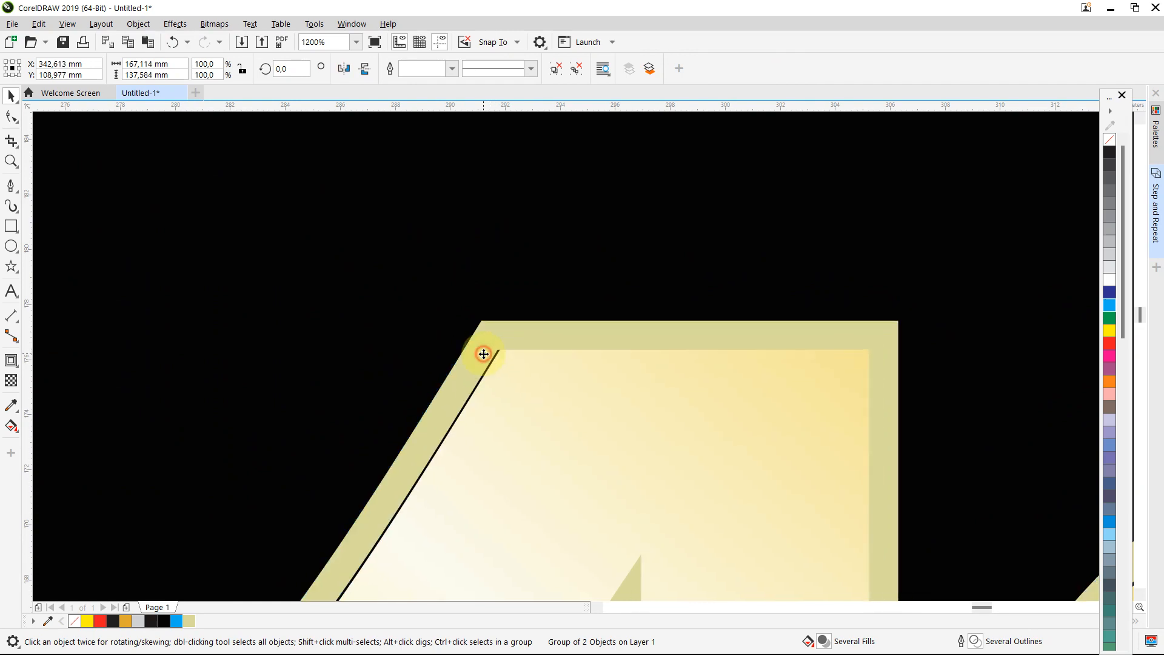
{"action": "key", "text": "Right"}
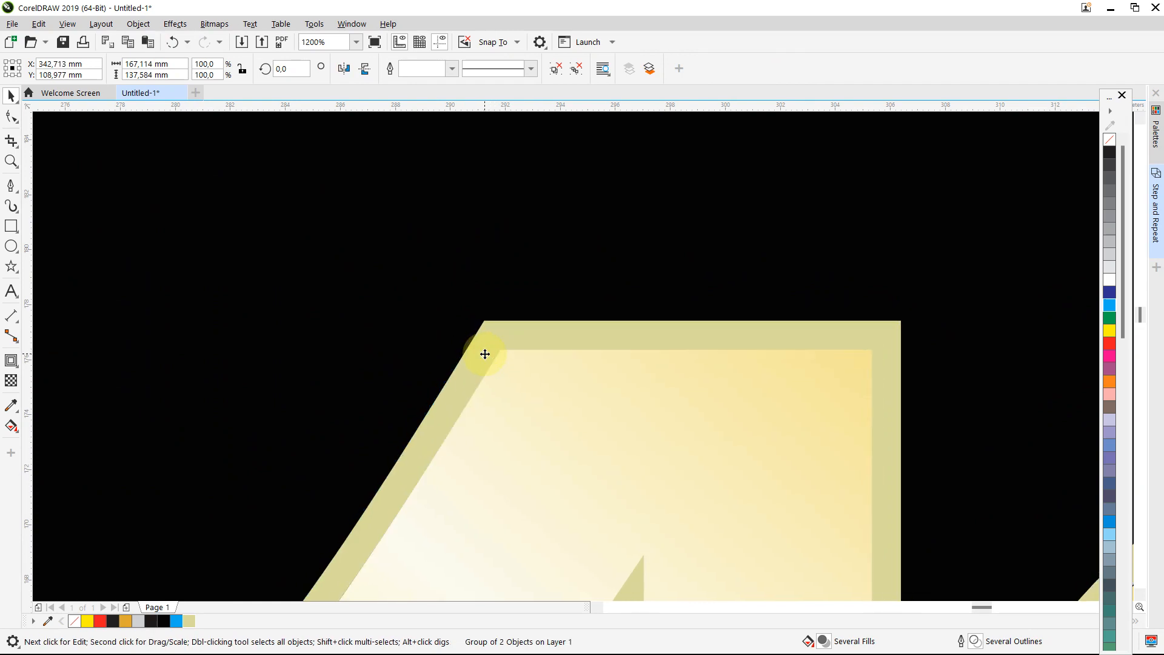
{"action": "scroll", "coordinate": [485, 354], "scroll_direction": "down", "scroll_amount": 5}
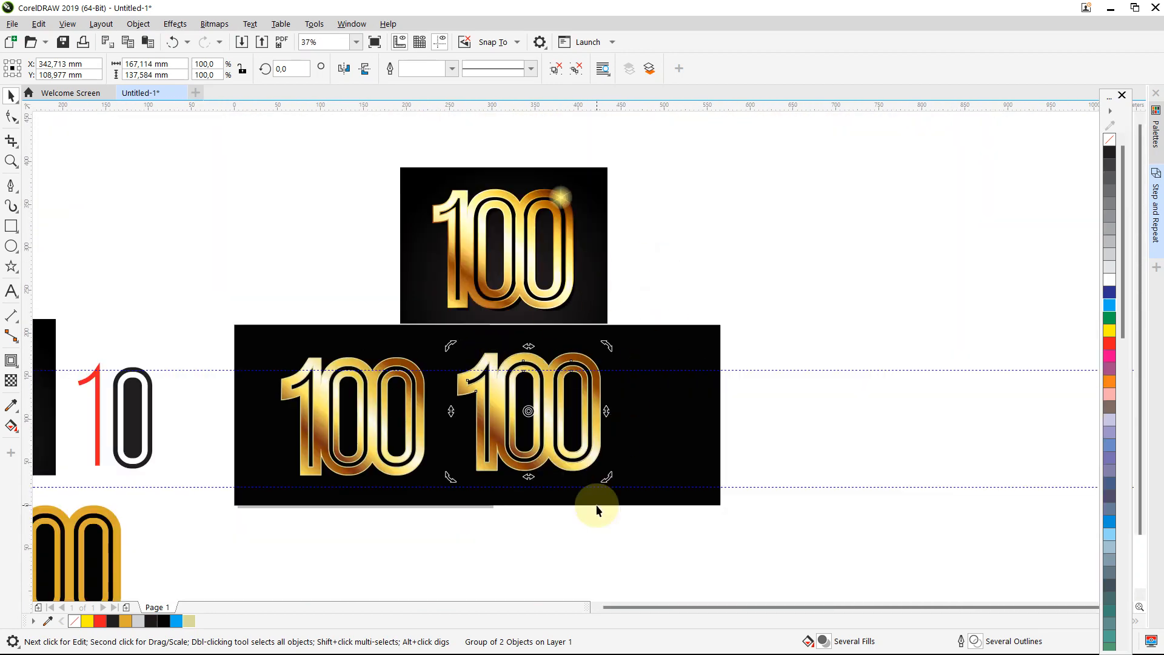
{"action": "scroll", "coordinate": [595, 510], "scroll_direction": "up", "scroll_amount": 2}
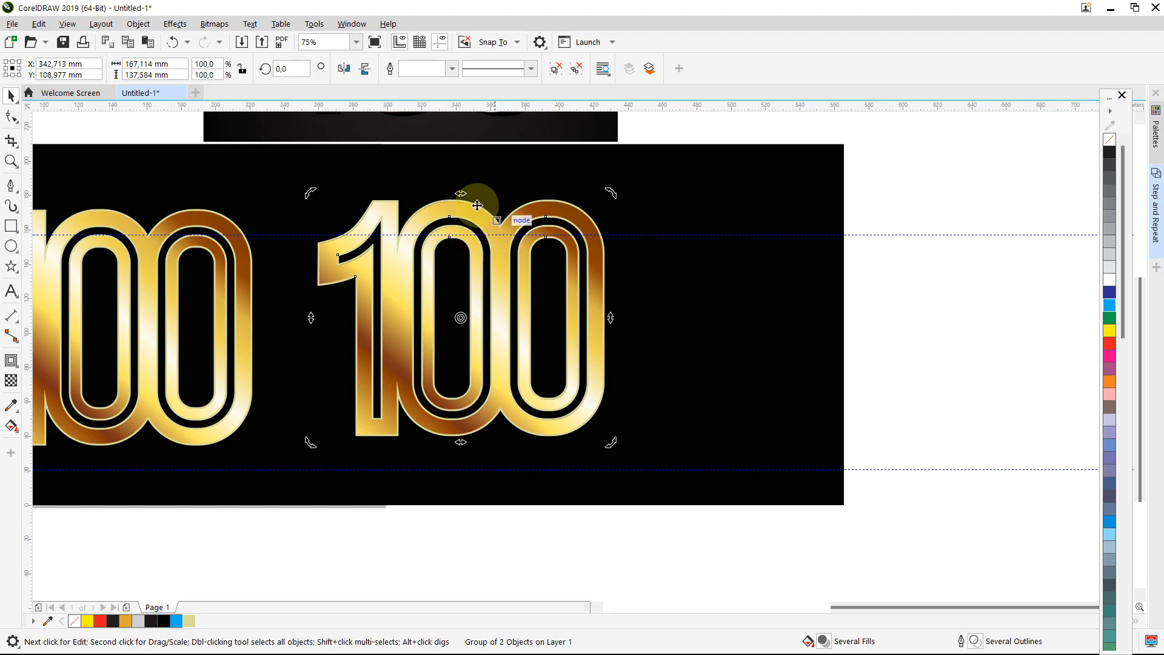
{"action": "left_click", "coordinate": [511, 520]}
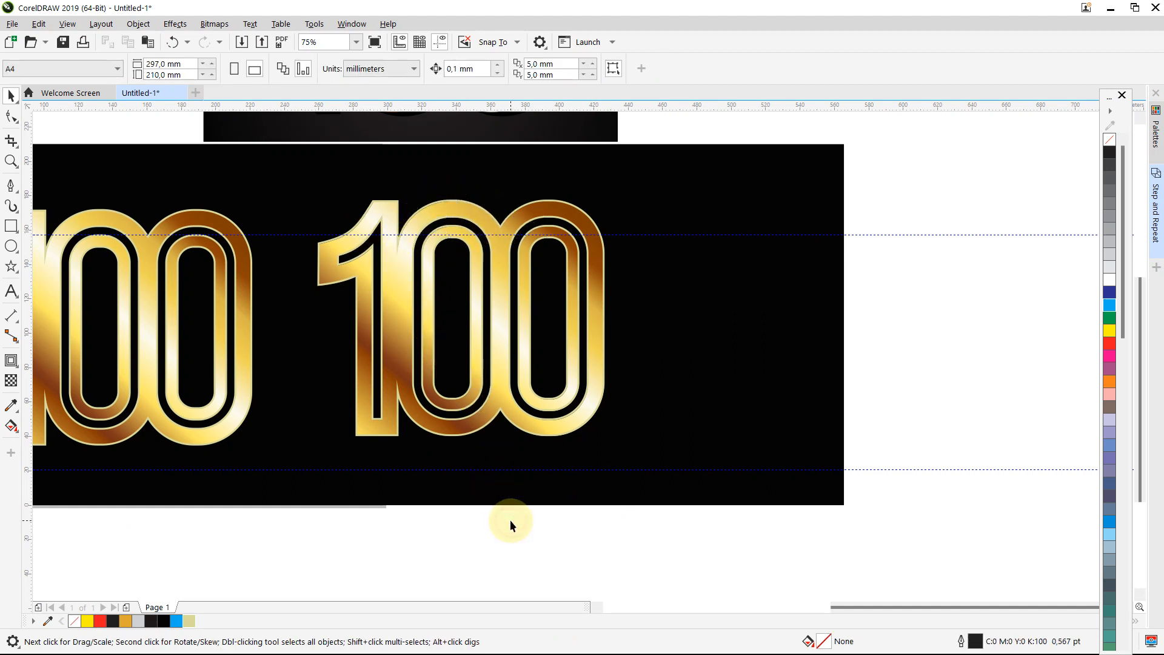
Duplicate the complete original gold 100 and place the copy at the black background's right end, about X 557 mm, Y 63 mm
{"action": "left_click", "coordinate": [269, 406]}
{"action": "scroll", "coordinate": [449, 527], "scroll_direction": "down", "scroll_amount": 2}
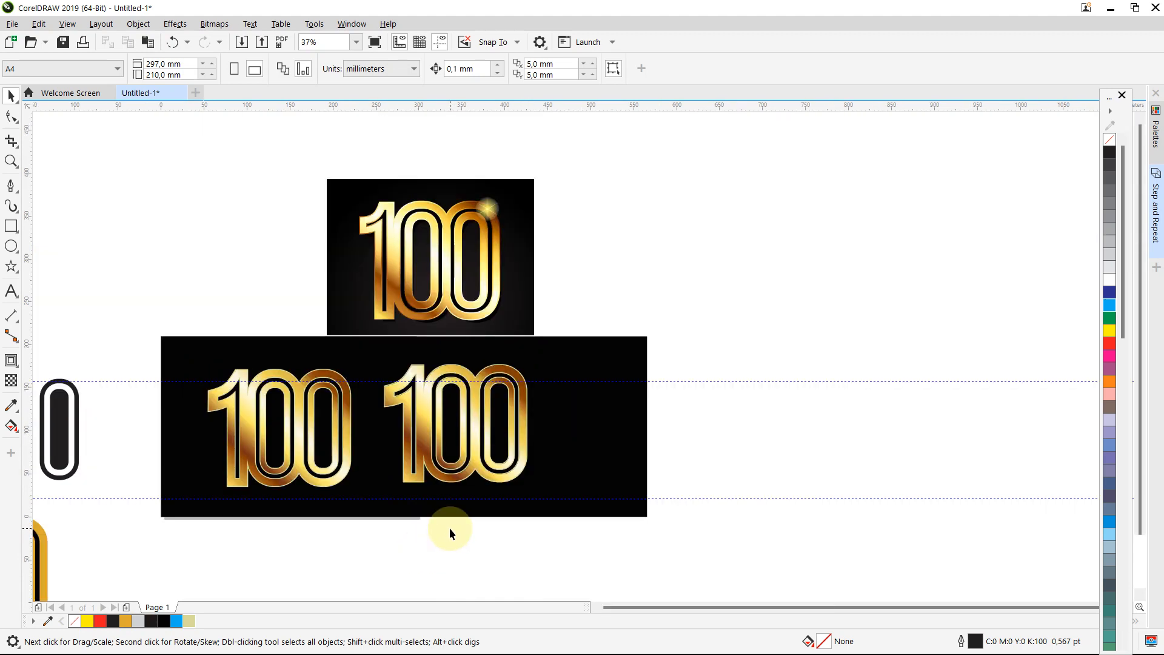
{"action": "left_click_drag", "start_coordinate": [358, 559], "coordinate": [203, 355]}
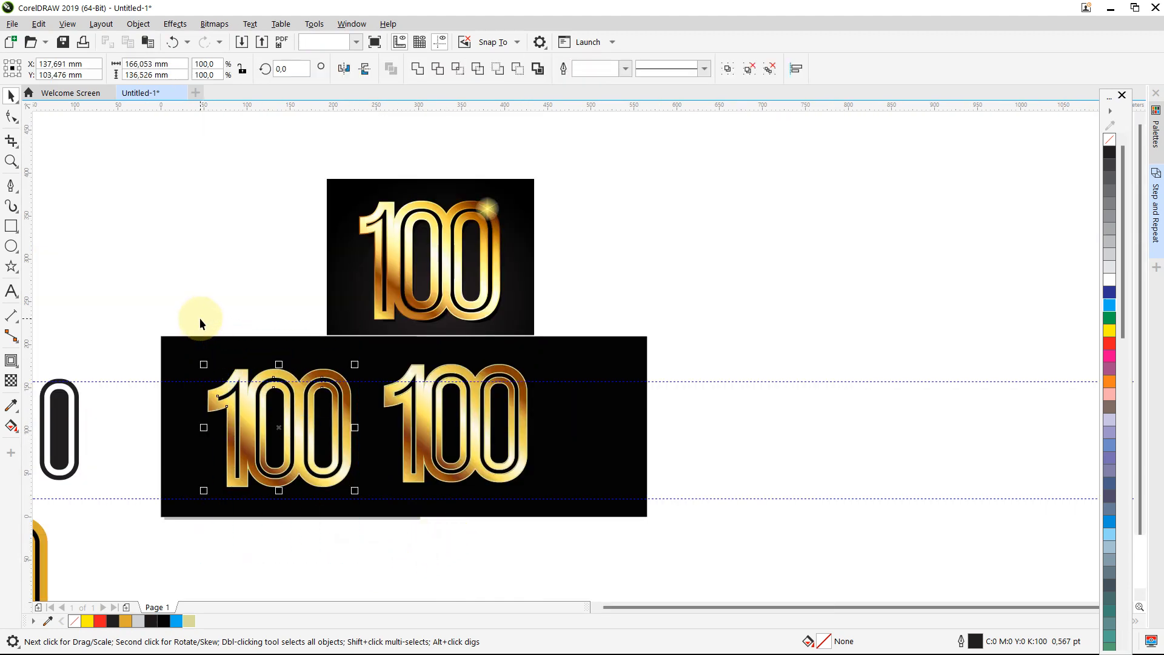
{"action": "key", "text": "ctrl+d"}
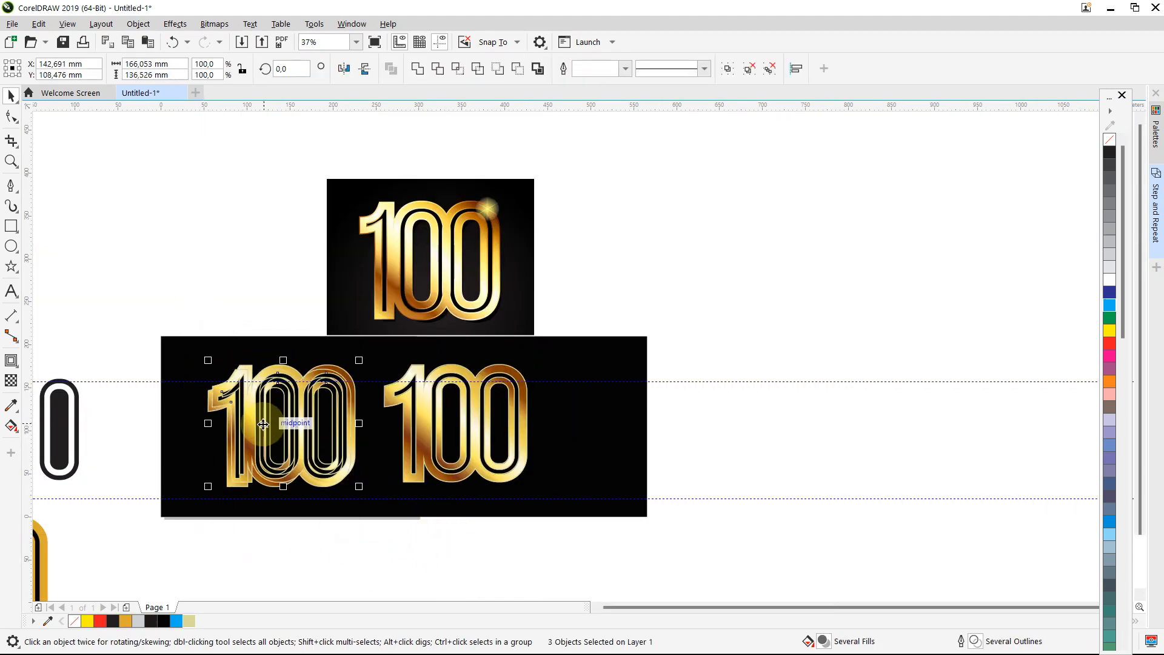
{"action": "left_click_drag", "start_coordinate": [264, 424], "coordinate": [621, 462]}
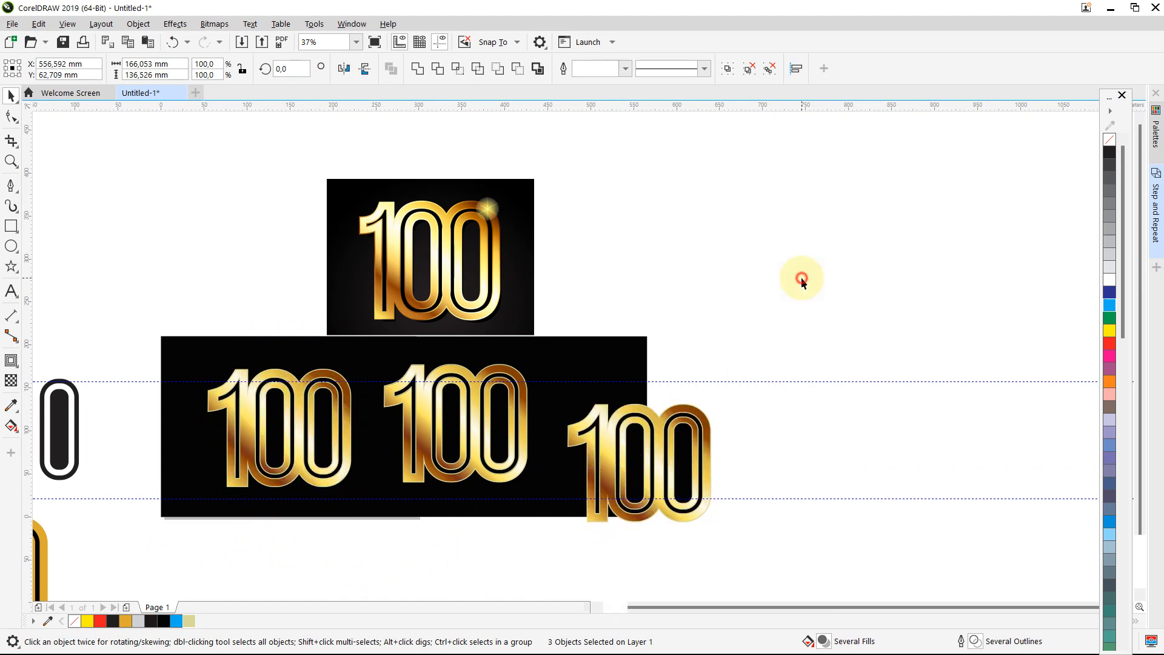
Delete the pale outline group from the third gold 100
{"action": "left_click", "coordinate": [798, 278]}
{"action": "left_click", "coordinate": [650, 415]}
{"action": "key", "text": "Delete"}
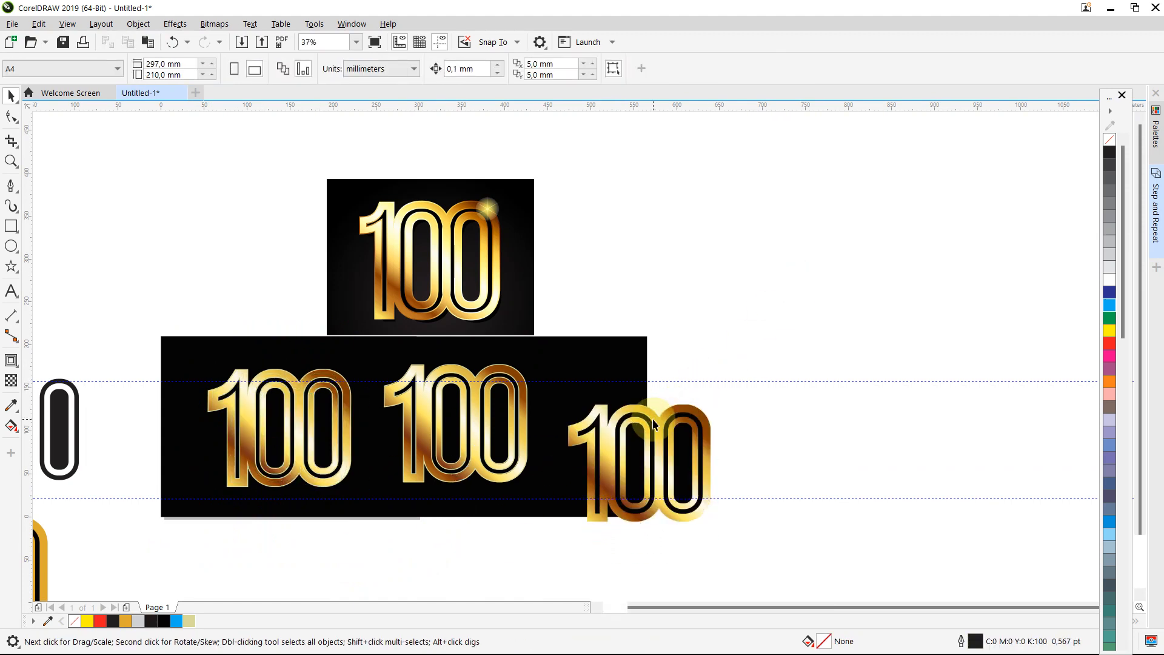
Delete the black contour group from the third 100 and place its solid gold silhouette at about X 521 mm, Y 93 mm
{"action": "left_click_drag", "start_coordinate": [609, 418], "coordinate": [600, 350]}
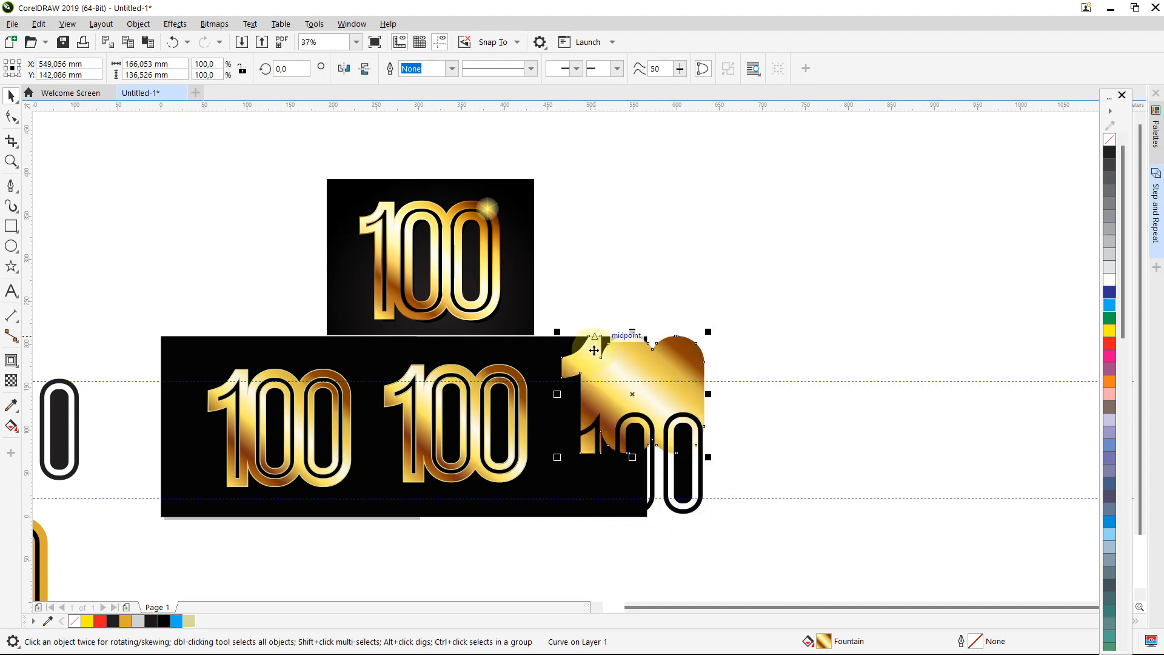
{"action": "left_click", "coordinate": [783, 387]}
{"action": "left_click_drag", "start_coordinate": [554, 570], "coordinate": [555, 570]}
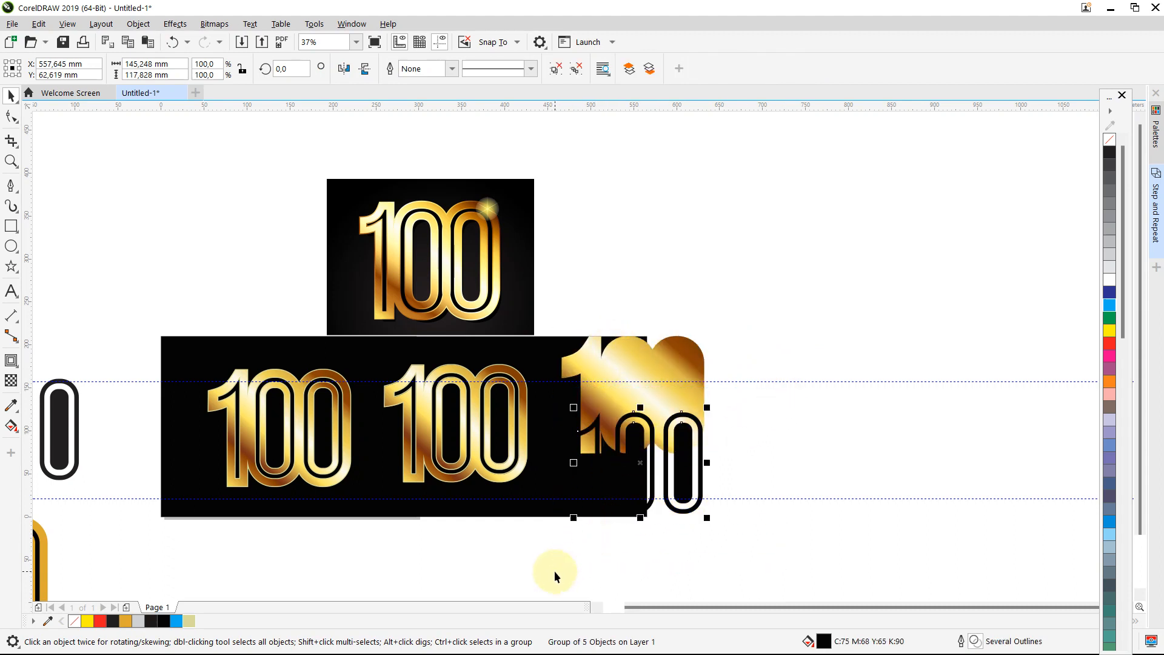
{"action": "key", "text": "Delete"}
{"action": "left_click_drag", "start_coordinate": [625, 420], "coordinate": [602, 462]}
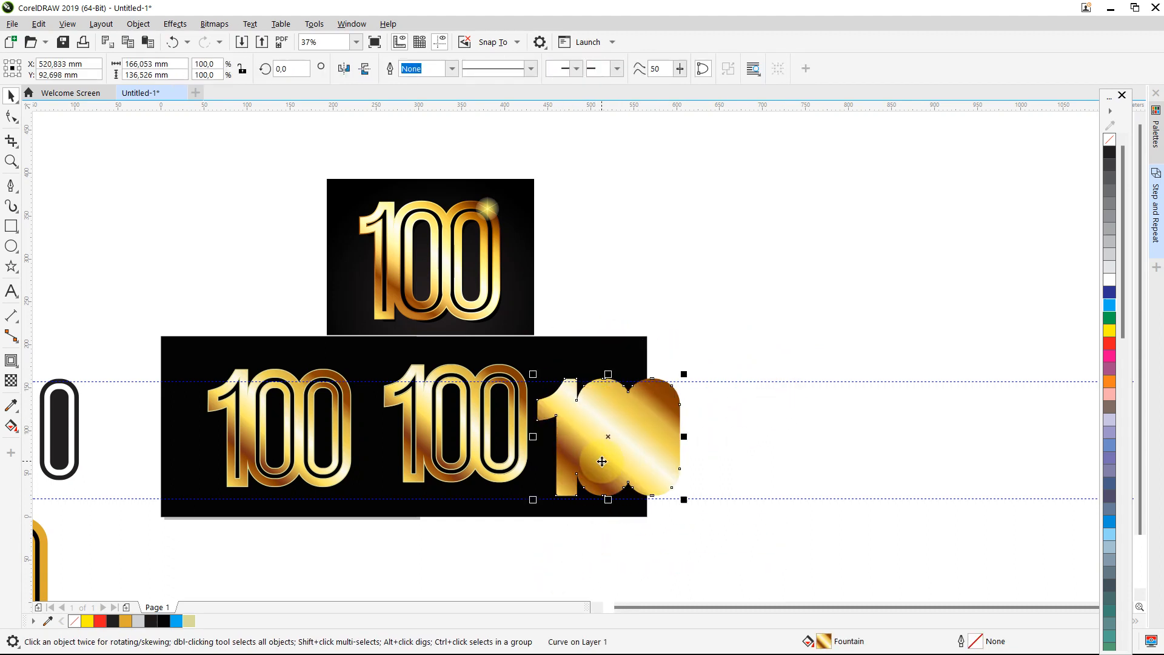
Try moving the outline group of the middle 100 up and left, and undo the move
{"action": "left_click", "coordinate": [488, 367]}
{"action": "left_click_drag", "start_coordinate": [488, 367], "coordinate": [472, 341]}
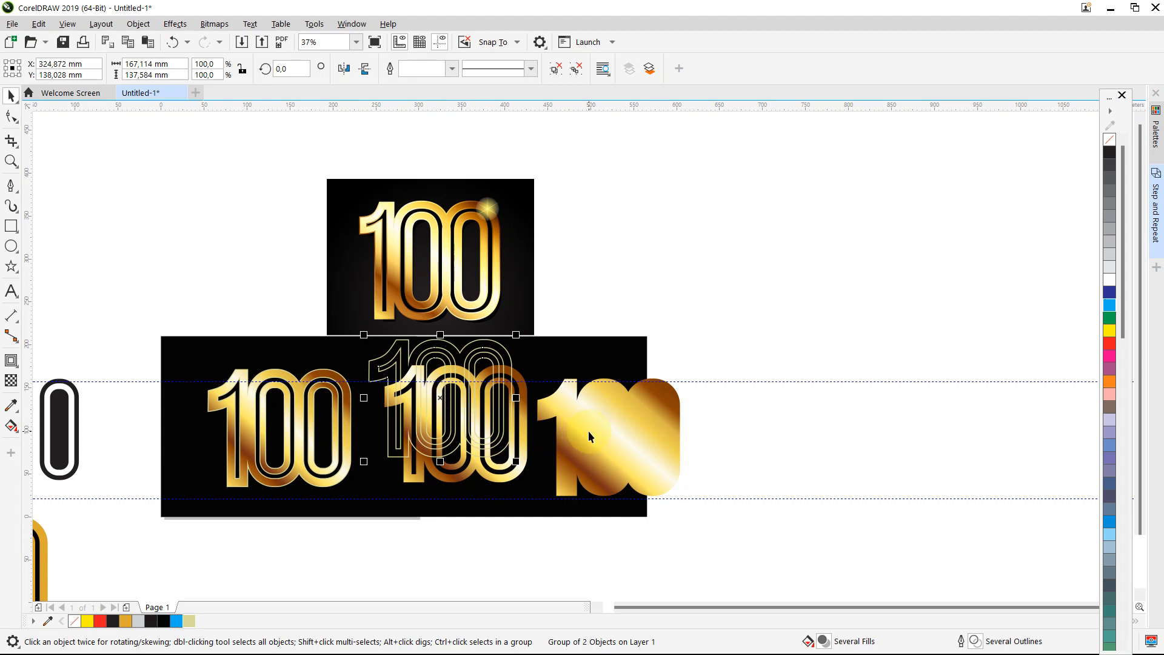
{"action": "key", "text": "ctrl+z"}
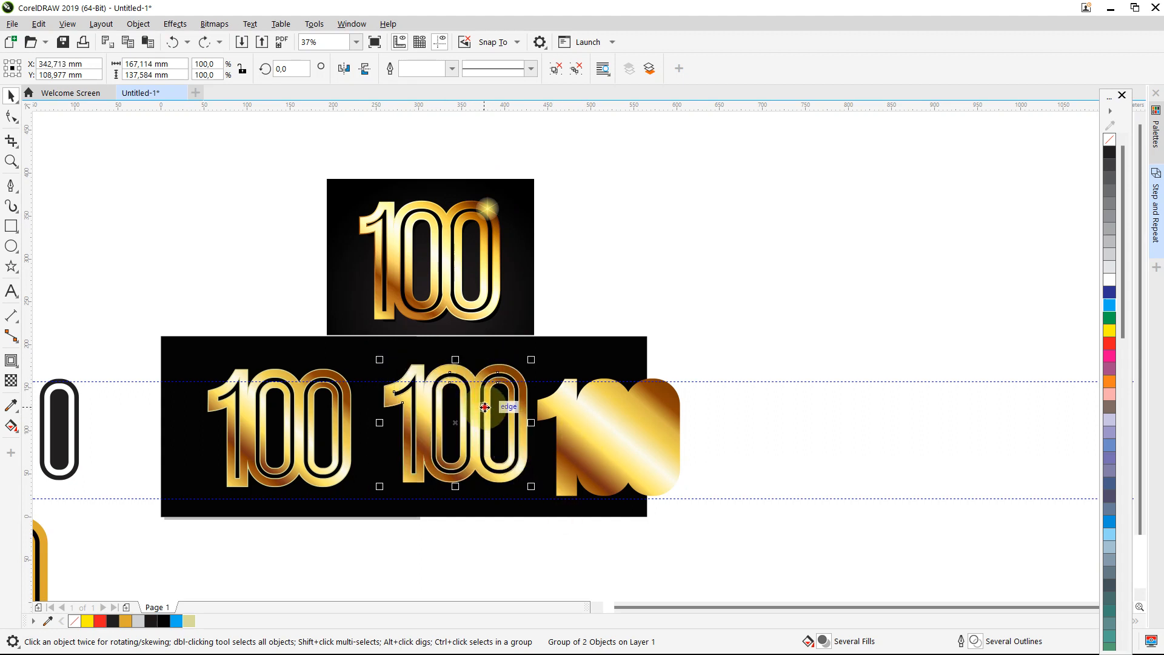
Try copying the fill and outline color of the solid gold silhouette onto the middle 100's outline group
{"action": "left_click_drag", "start_coordinate": [485, 408], "coordinate": [463, 382]}
{"action": "key", "text": "ctrl+z"}
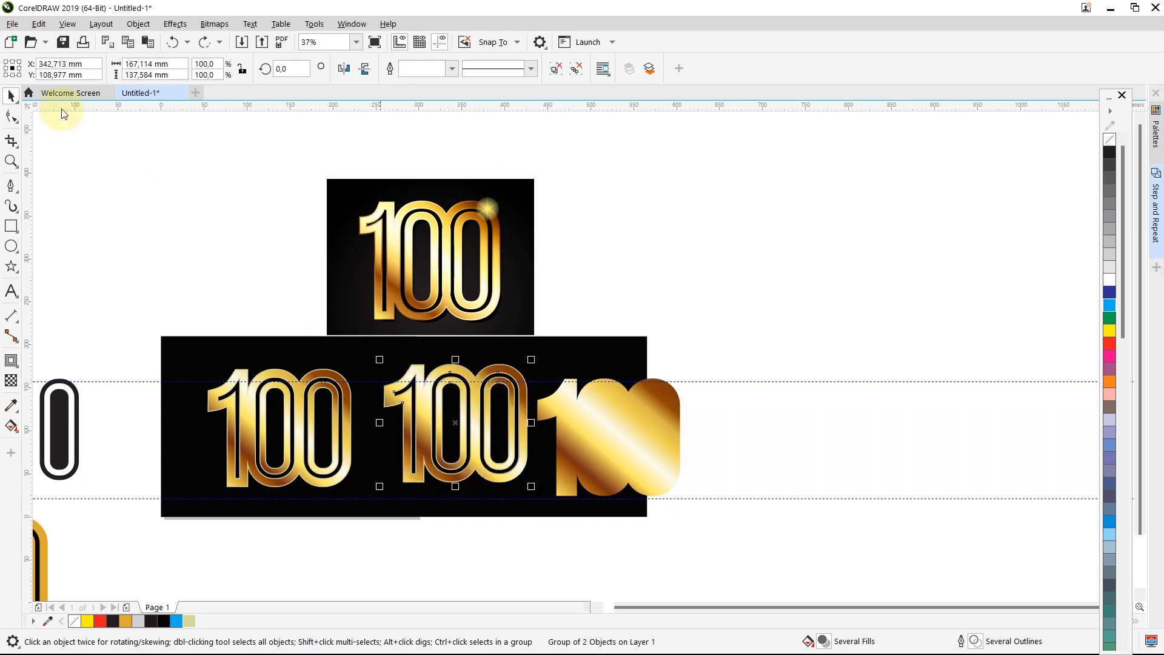
{"action": "left_click", "coordinate": [39, 24]}
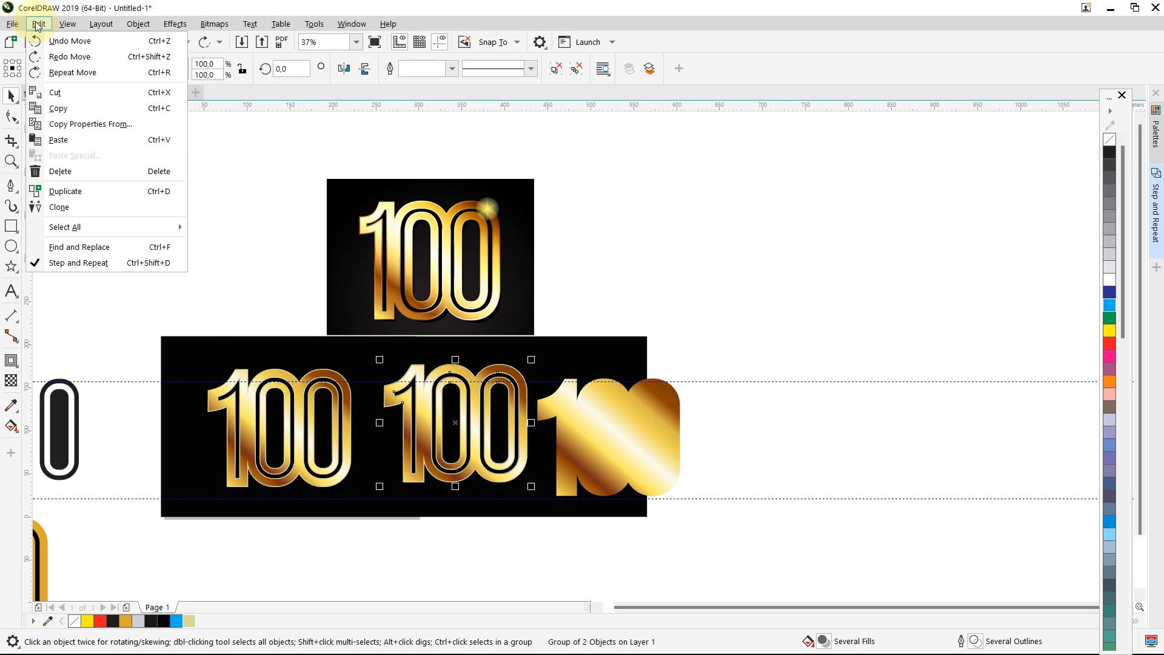
{"action": "left_click", "coordinate": [82, 125]}
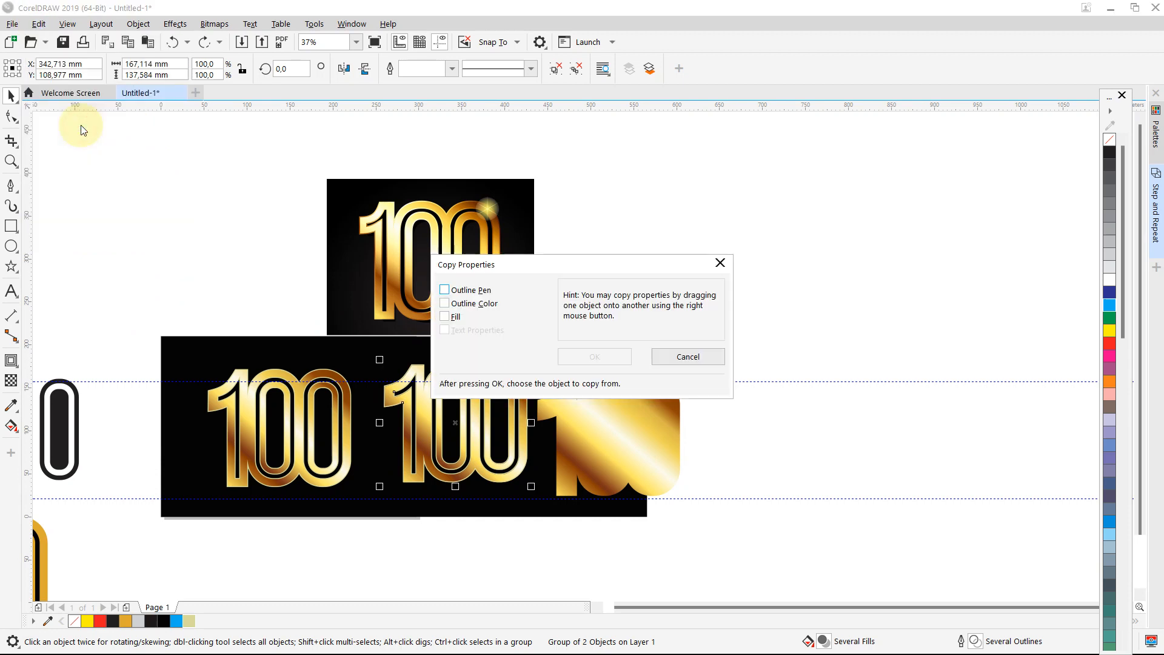
{"action": "left_click", "coordinate": [445, 318]}
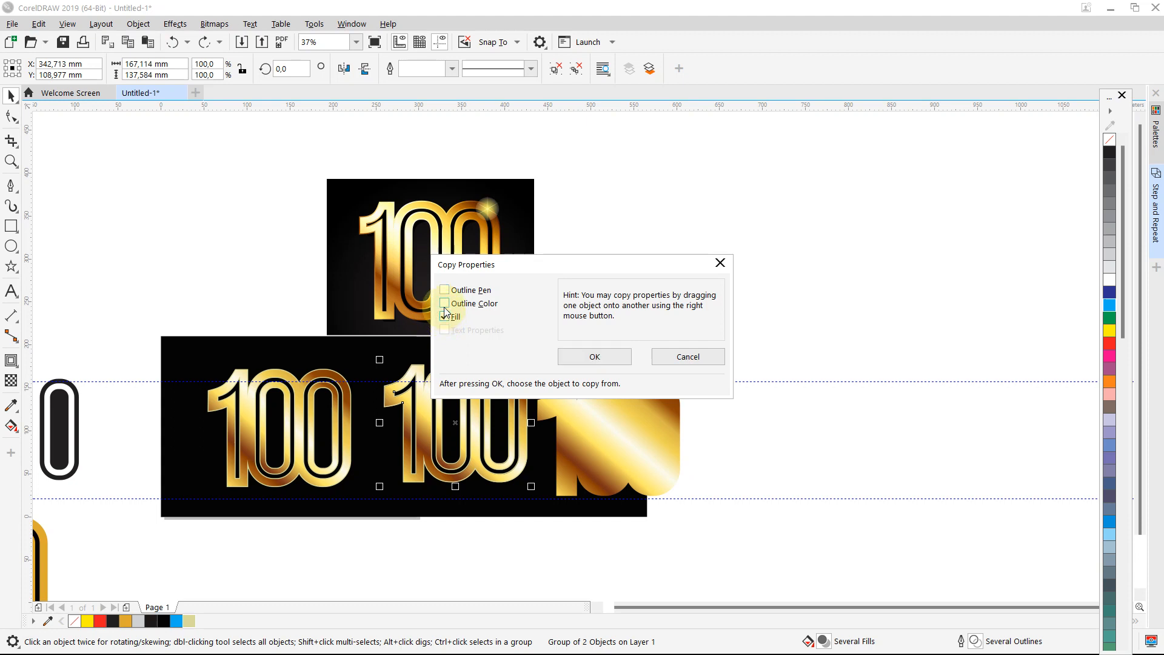
{"action": "left_click", "coordinate": [446, 304]}
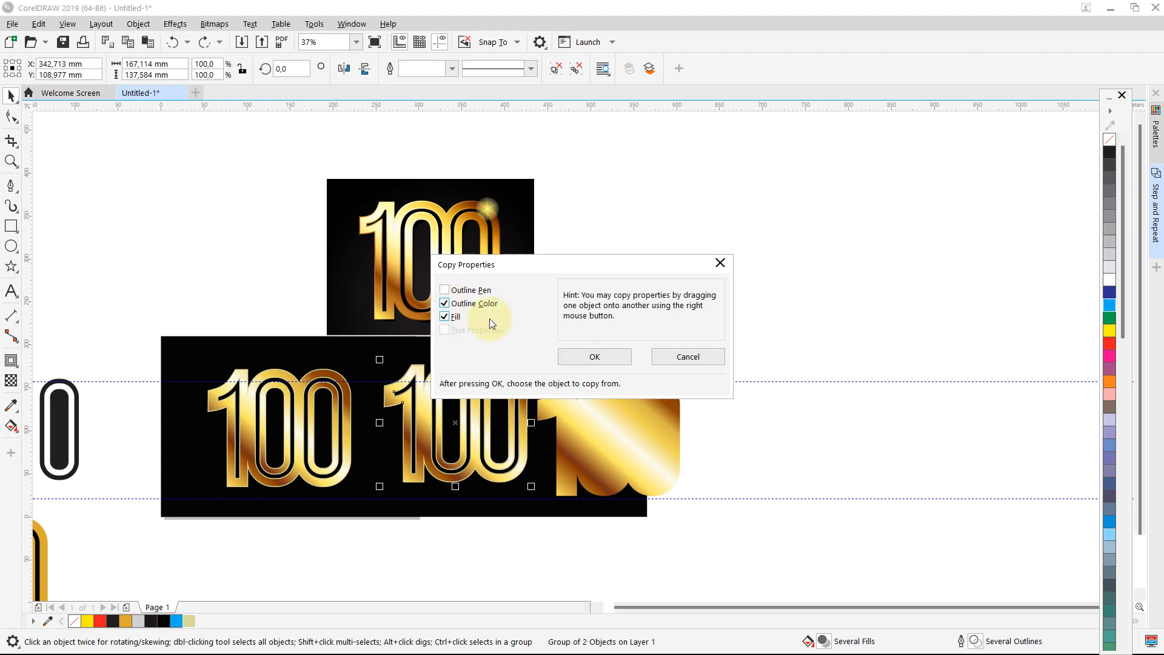
{"action": "left_click", "coordinate": [576, 361]}
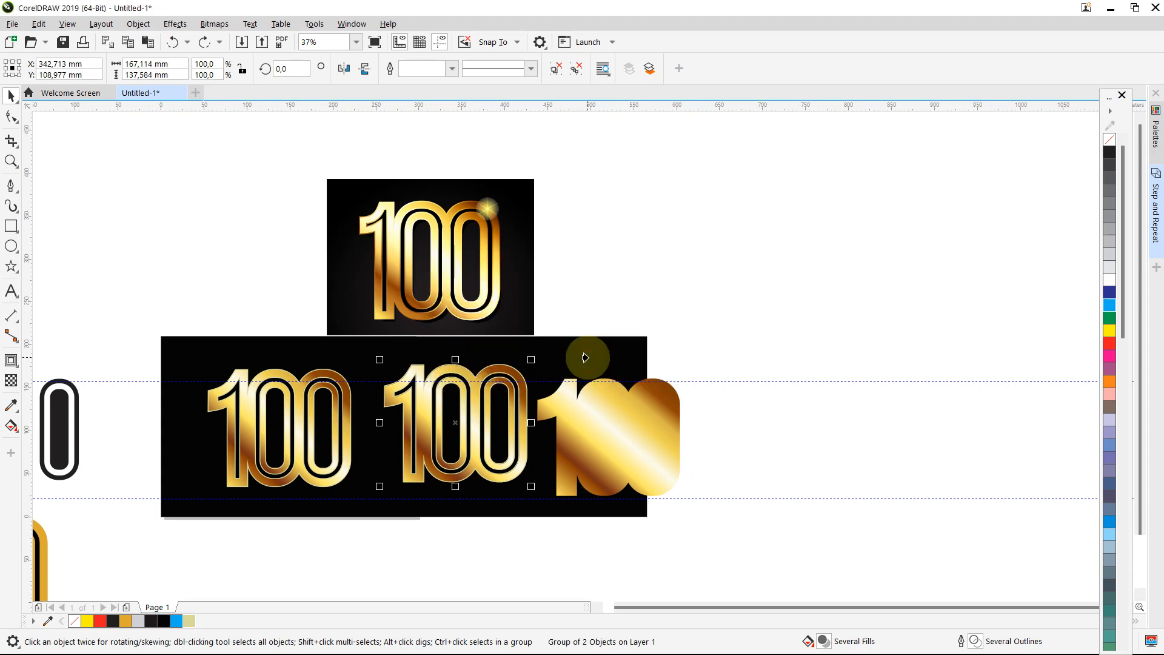
{"action": "left_click", "coordinate": [601, 416]}
{"action": "left_click", "coordinate": [603, 429]}
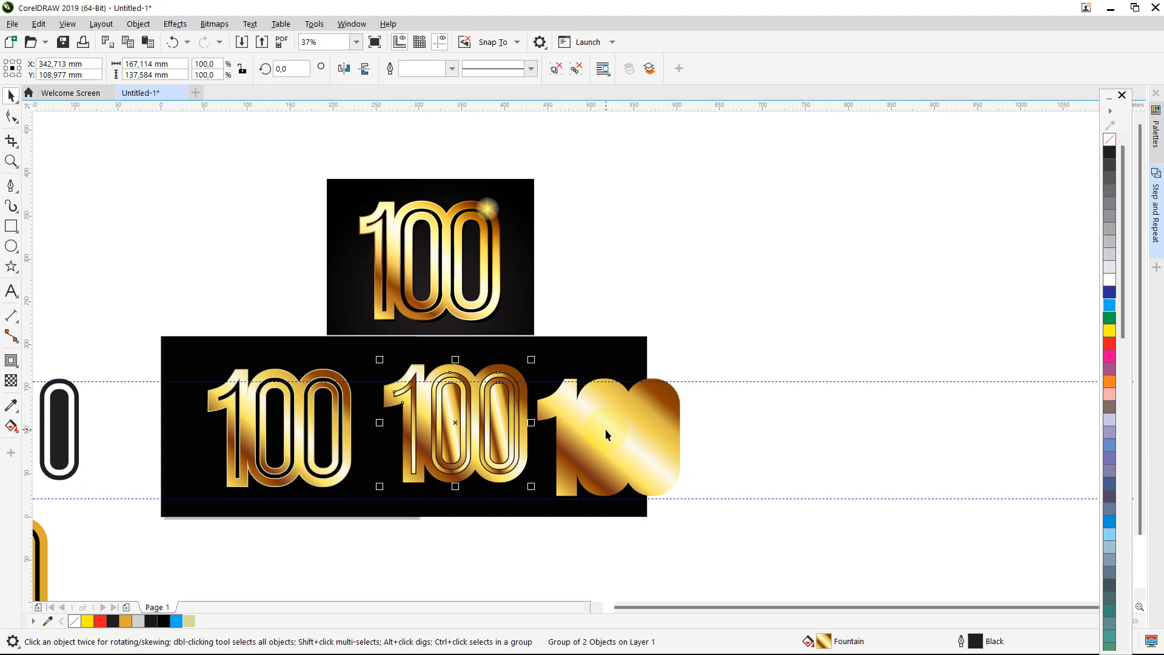
Move the middle 100's outline group to about X 286 mm, Y 24 mm and select the inner contour of its digit 1
{"action": "left_click", "coordinate": [761, 409]}
{"action": "left_click", "coordinate": [509, 405]}
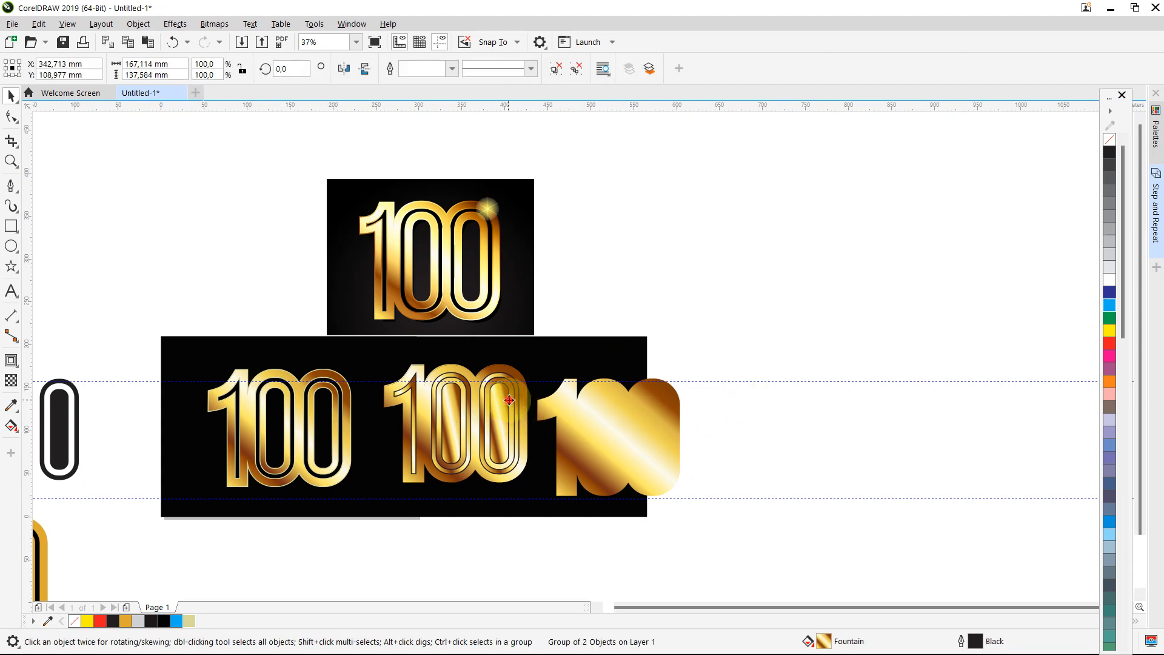
{"action": "left_click_drag", "start_coordinate": [509, 405], "coordinate": [459, 476]}
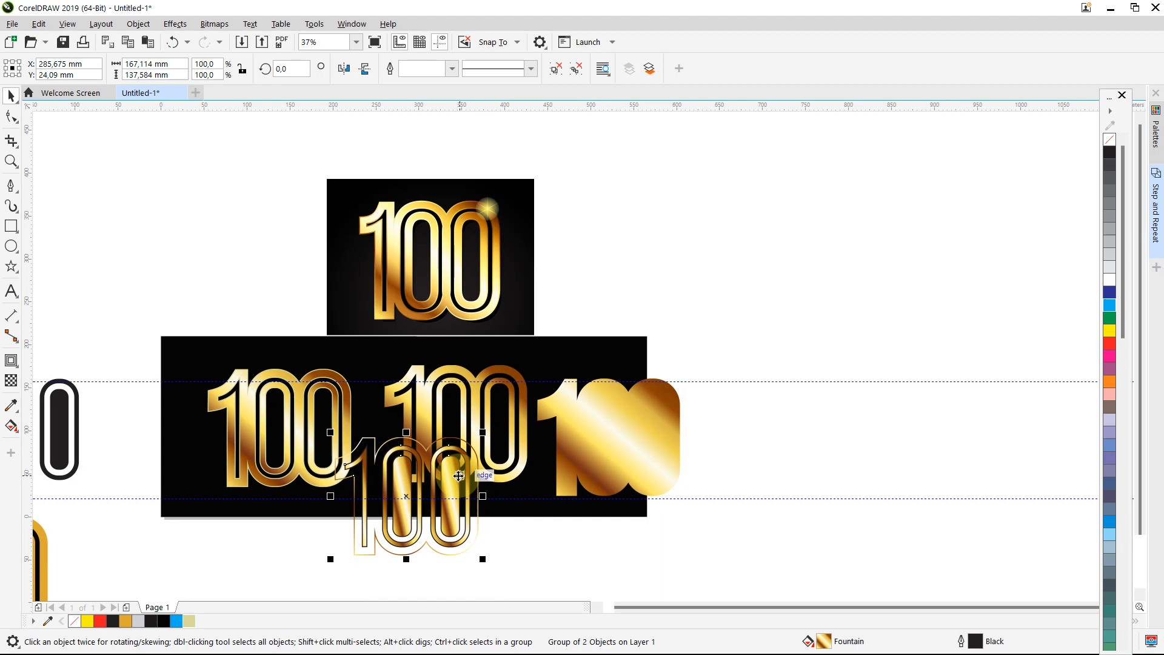
{"action": "scroll", "coordinate": [459, 475], "scroll_direction": "up", "scroll_amount": 3}
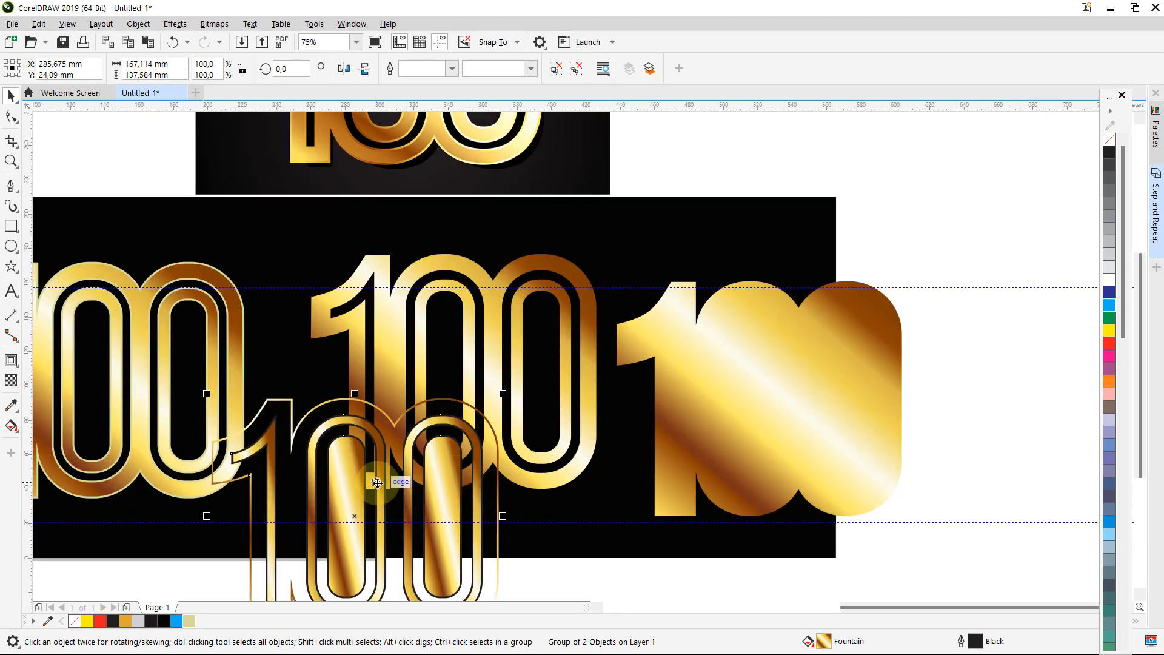
{"action": "scroll", "coordinate": [341, 501], "scroll_direction": "up", "scroll_amount": 3}
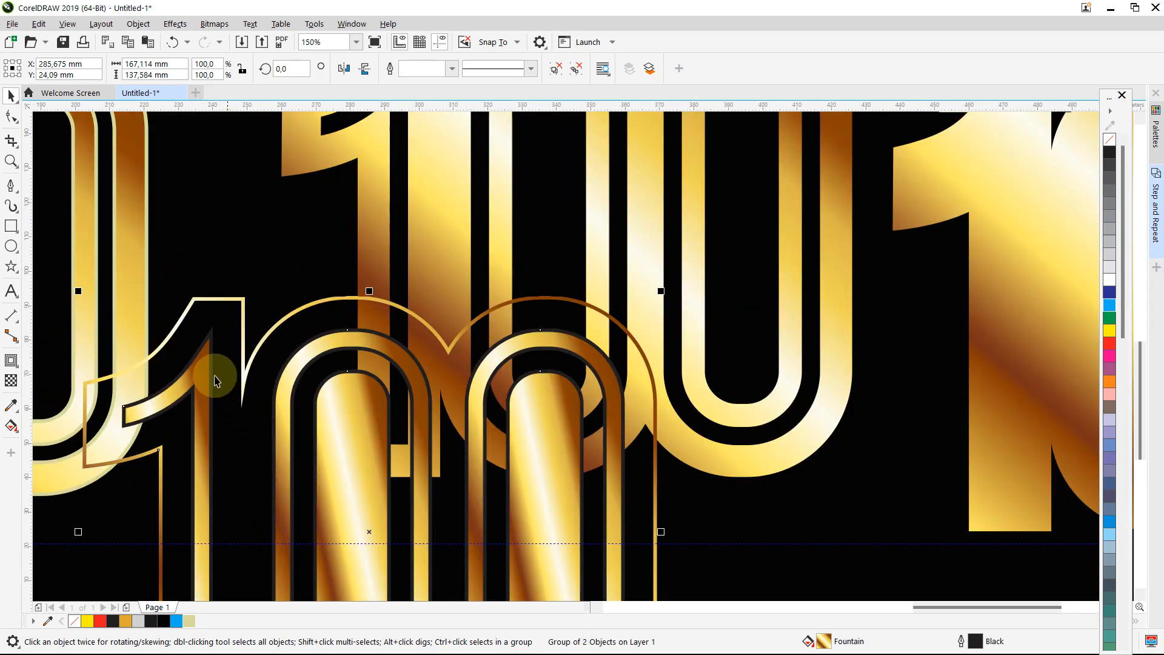
{"action": "left_click", "coordinate": [201, 354], "text": "ctrl"}
{"action": "left_click", "coordinate": [200, 353], "text": "ctrl"}
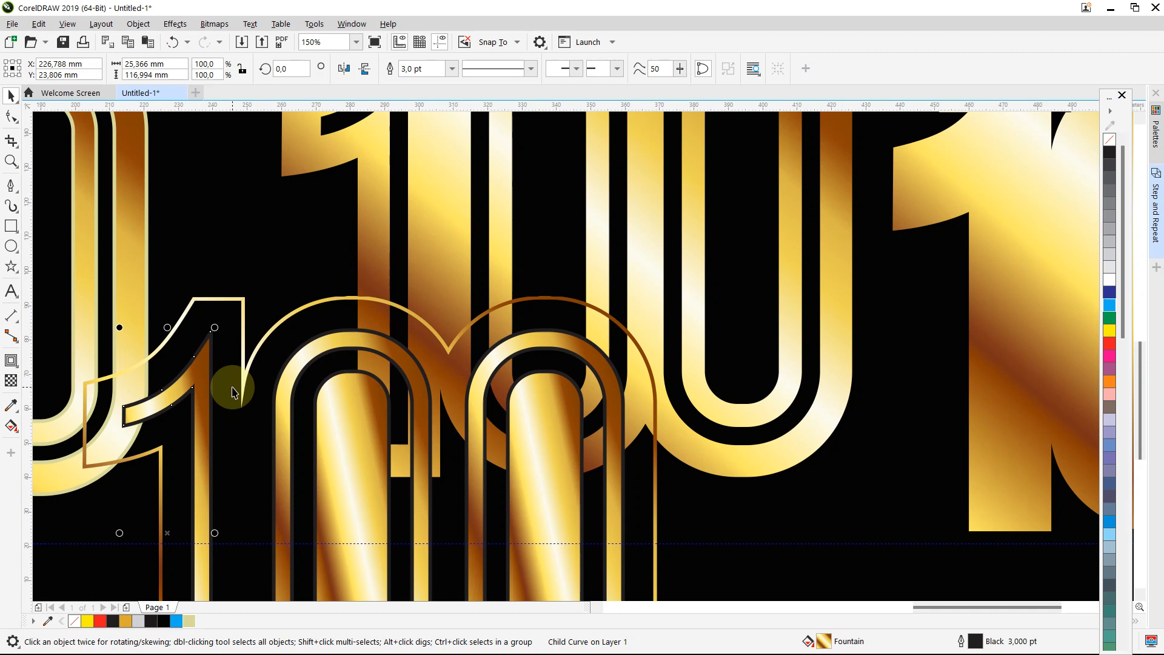
Undo the outline group's move and its copied gold properties, and clear the selection
{"action": "key", "text": "ctrl+z"}
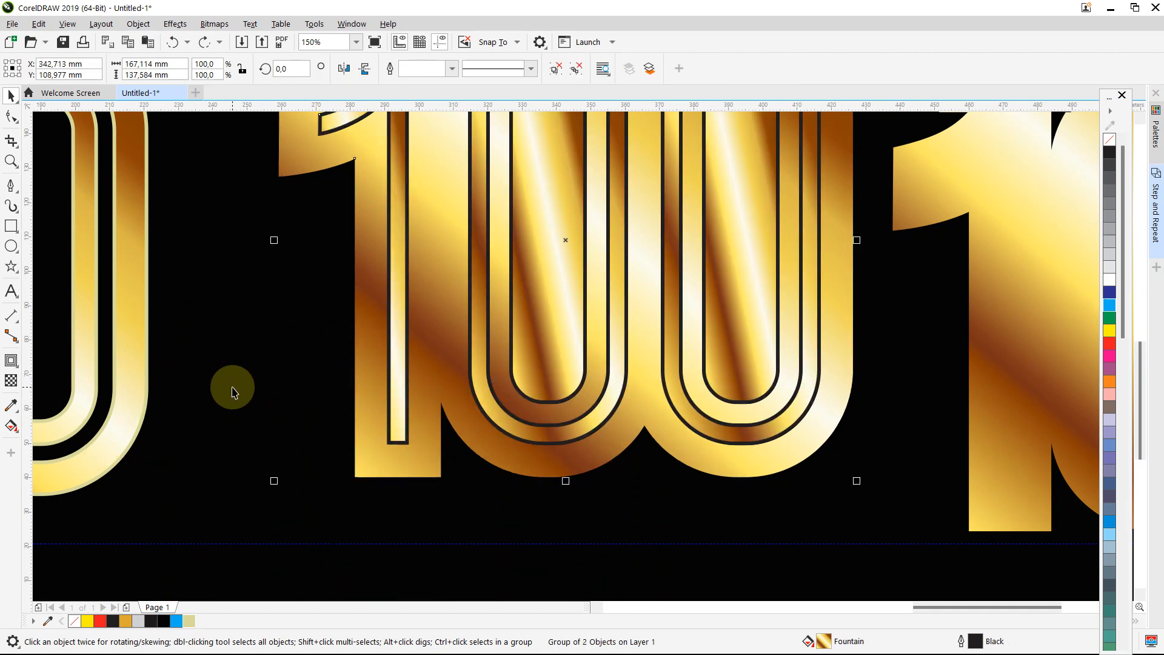
{"action": "scroll", "coordinate": [233, 391], "scroll_direction": "down", "scroll_amount": 1}
{"action": "key", "text": "ctrl+z"}
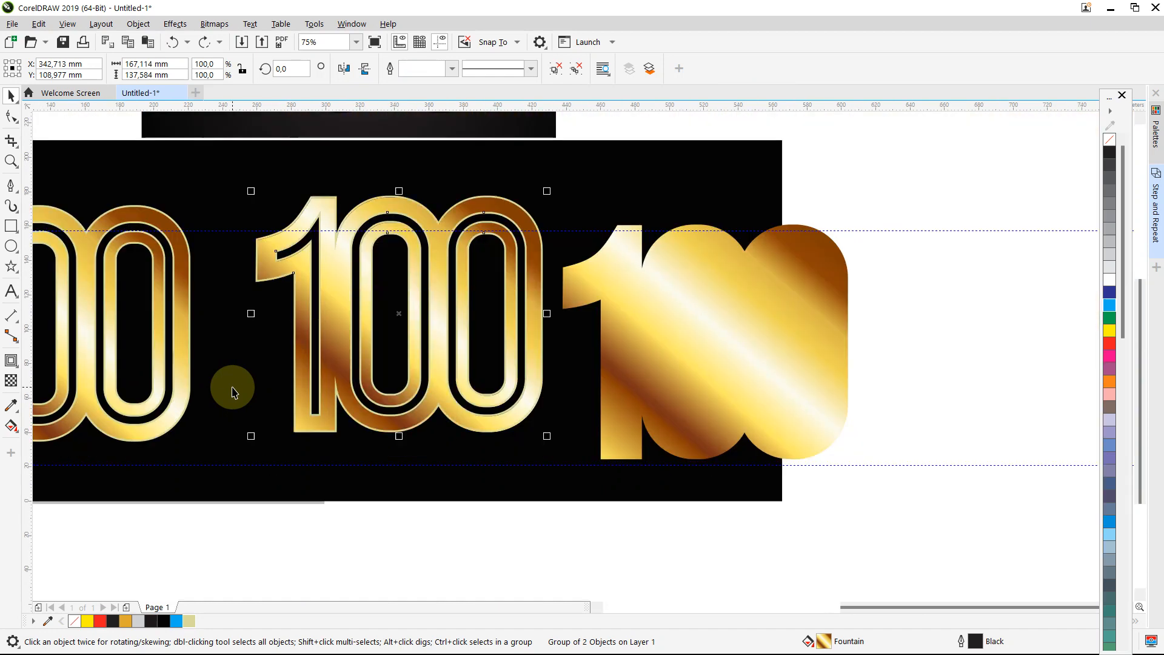
{"action": "key", "text": "Escape"}
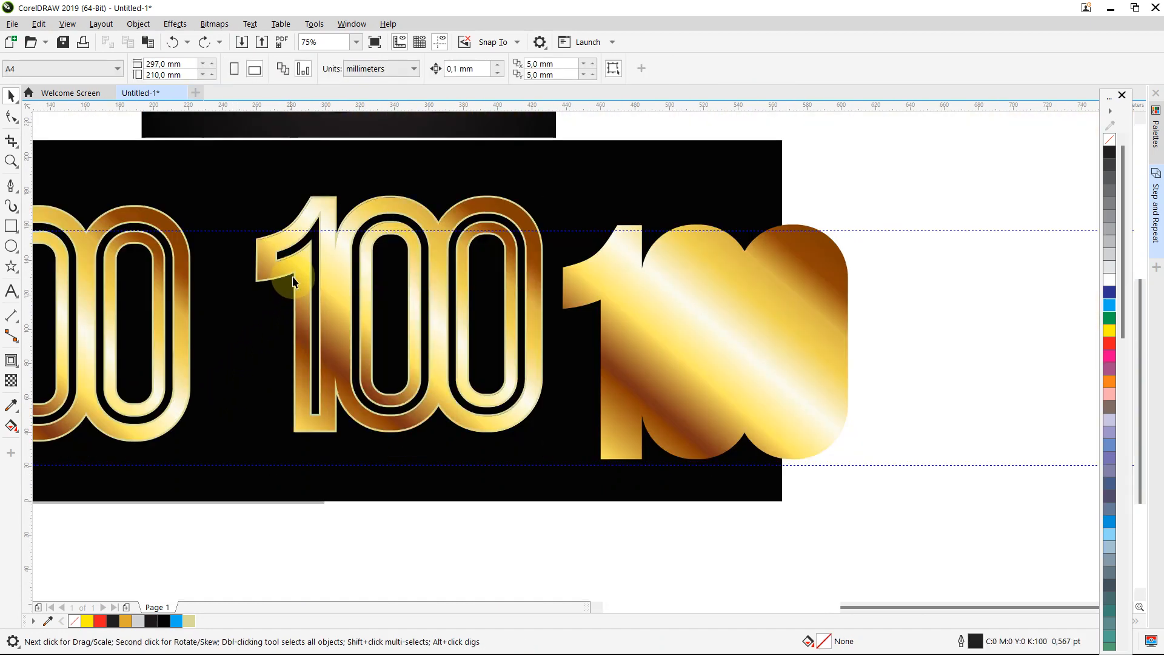
Give the inner contour of the middle 100's digit 1 a red outline with no fill
{"action": "left_click", "coordinate": [293, 252]}
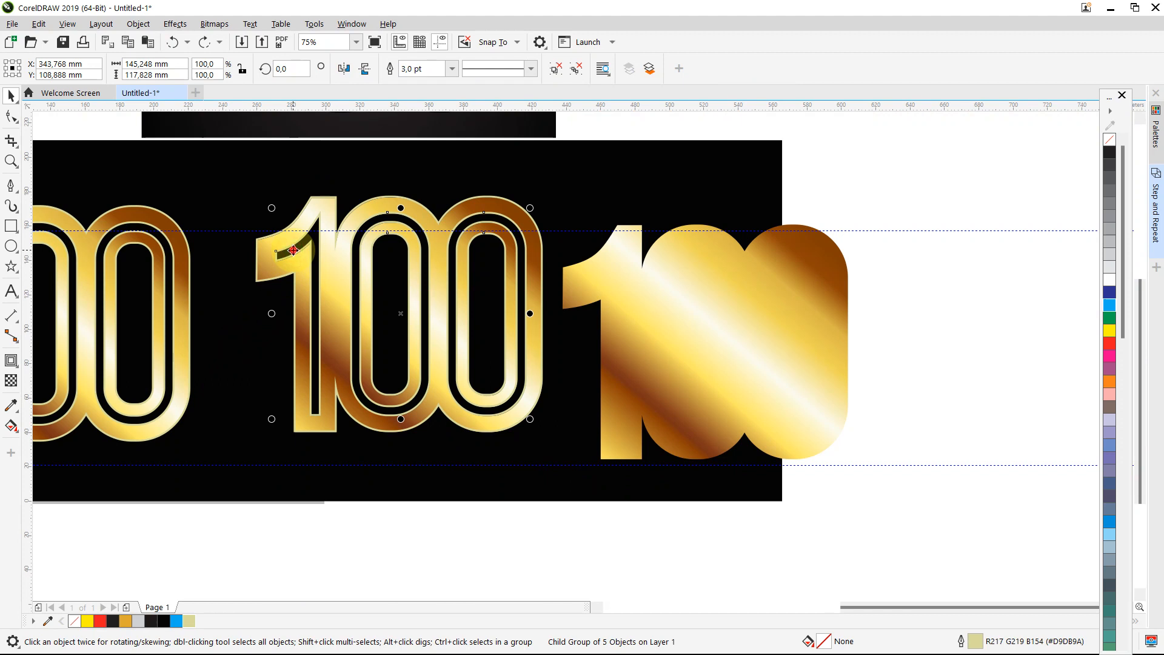
{"action": "left_click", "coordinate": [293, 251], "text": "ctrl"}
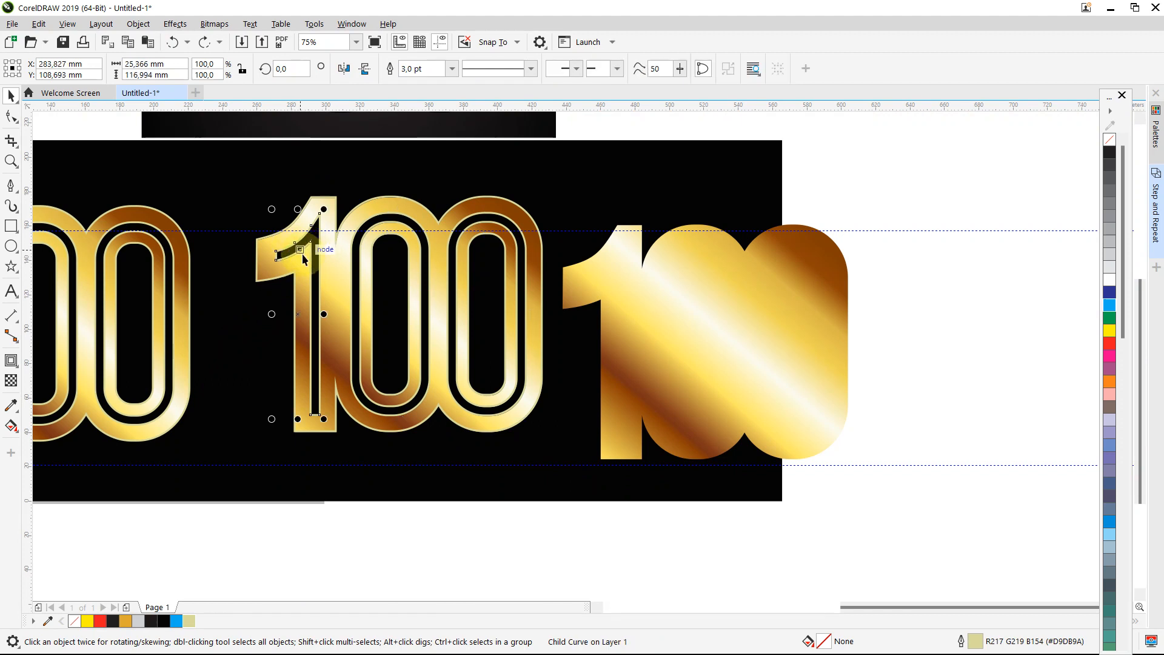
{"action": "left_click", "coordinate": [100, 622]}
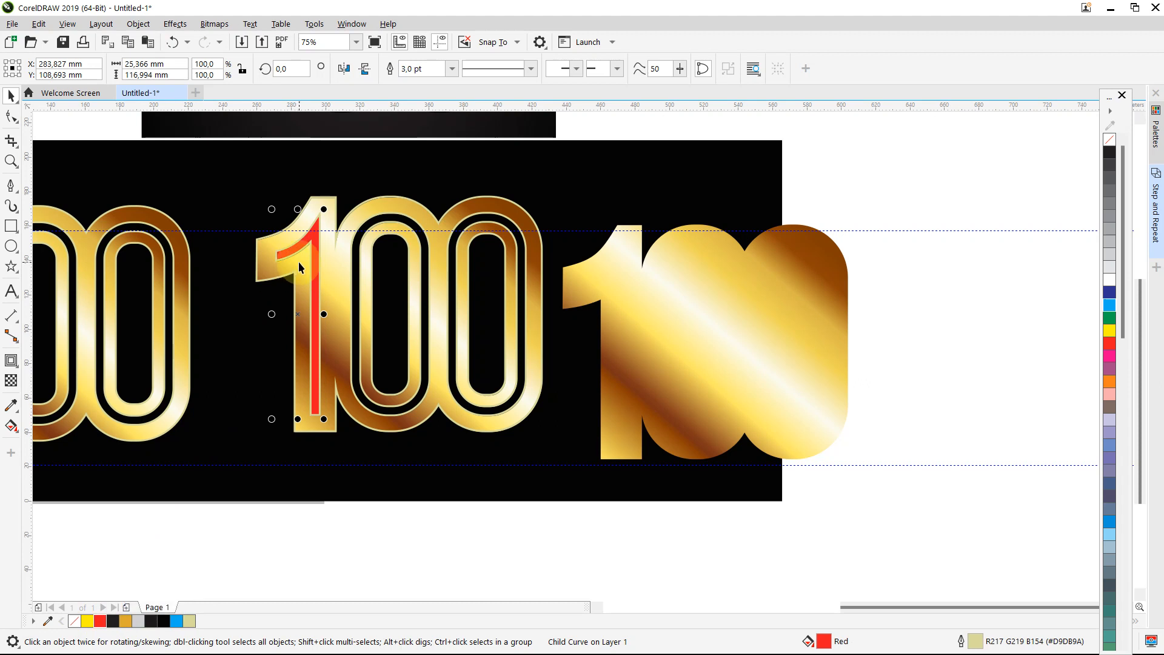
{"action": "left_click", "coordinate": [76, 621]}
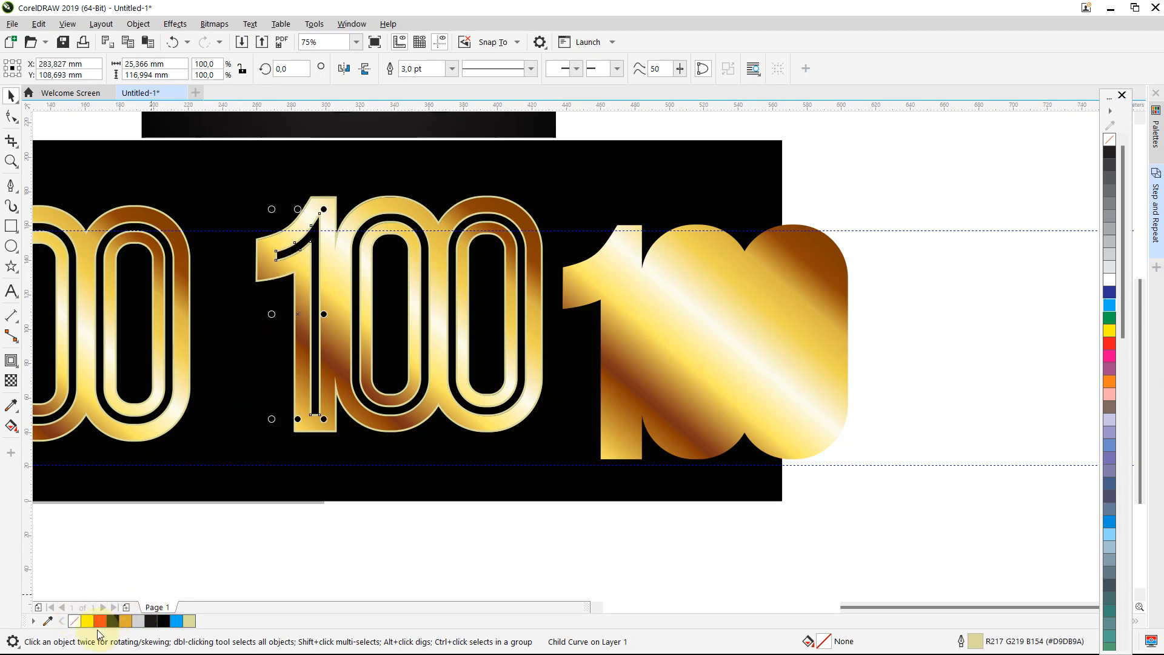
{"action": "right_click", "coordinate": [100, 621]}
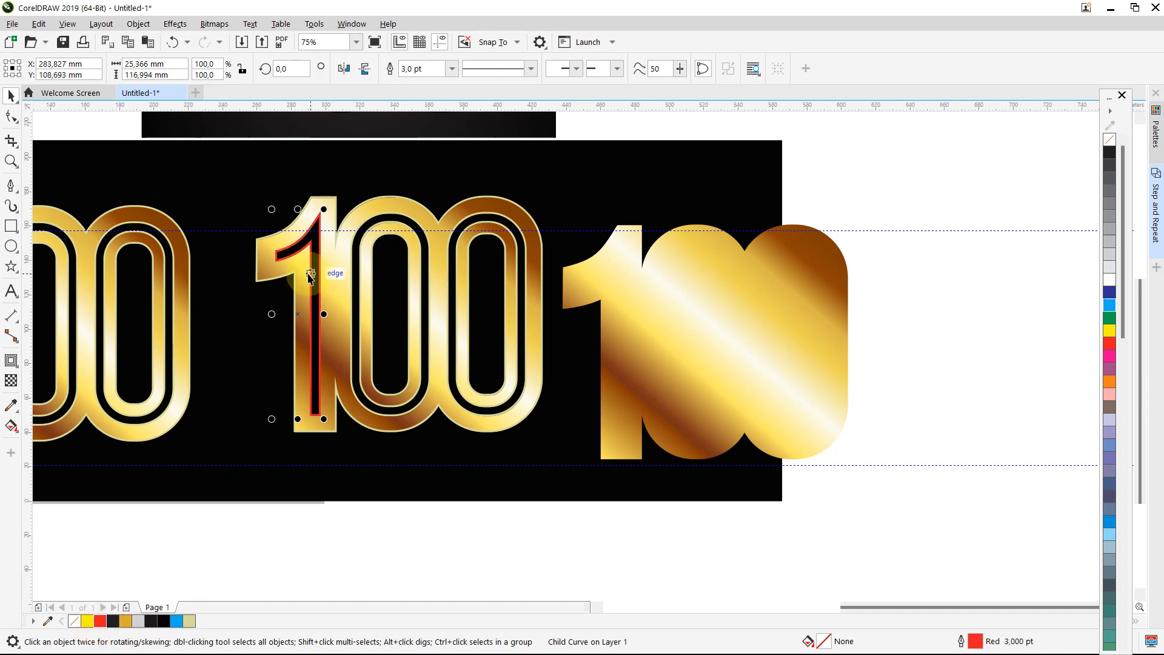
Convert the red 3 pt outline inside the middle 100's digit 1 to an object
{"action": "scroll", "coordinate": [314, 268], "scroll_direction": "up", "scroll_amount": 3}
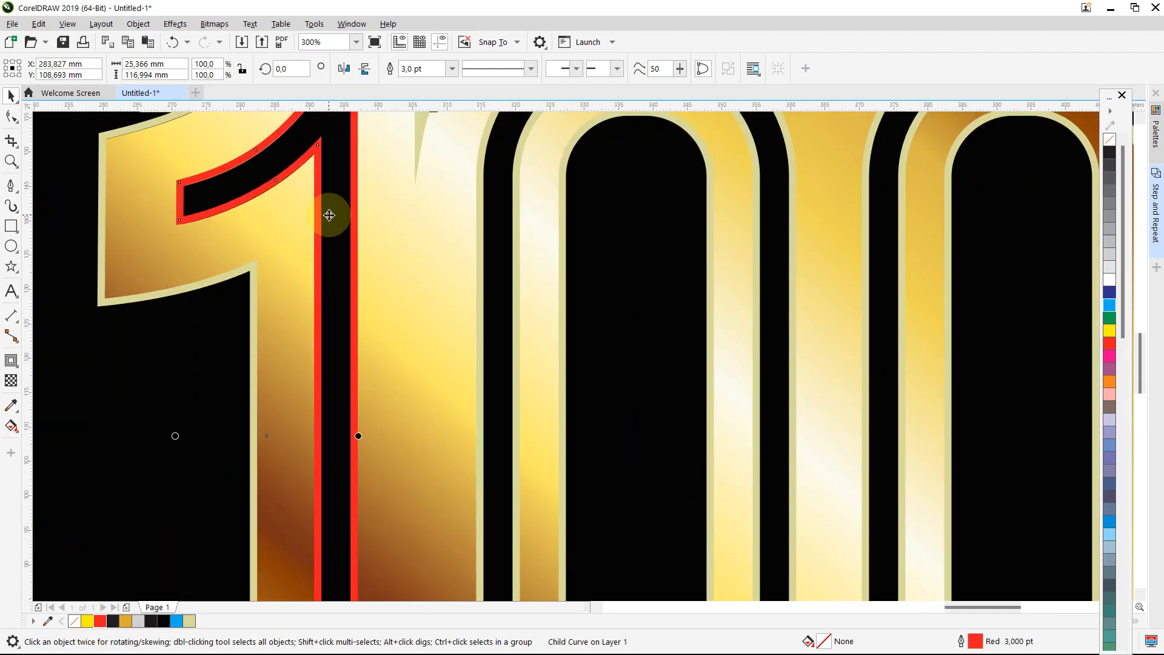
{"action": "scroll", "coordinate": [329, 215], "scroll_direction": "down", "scroll_amount": 2}
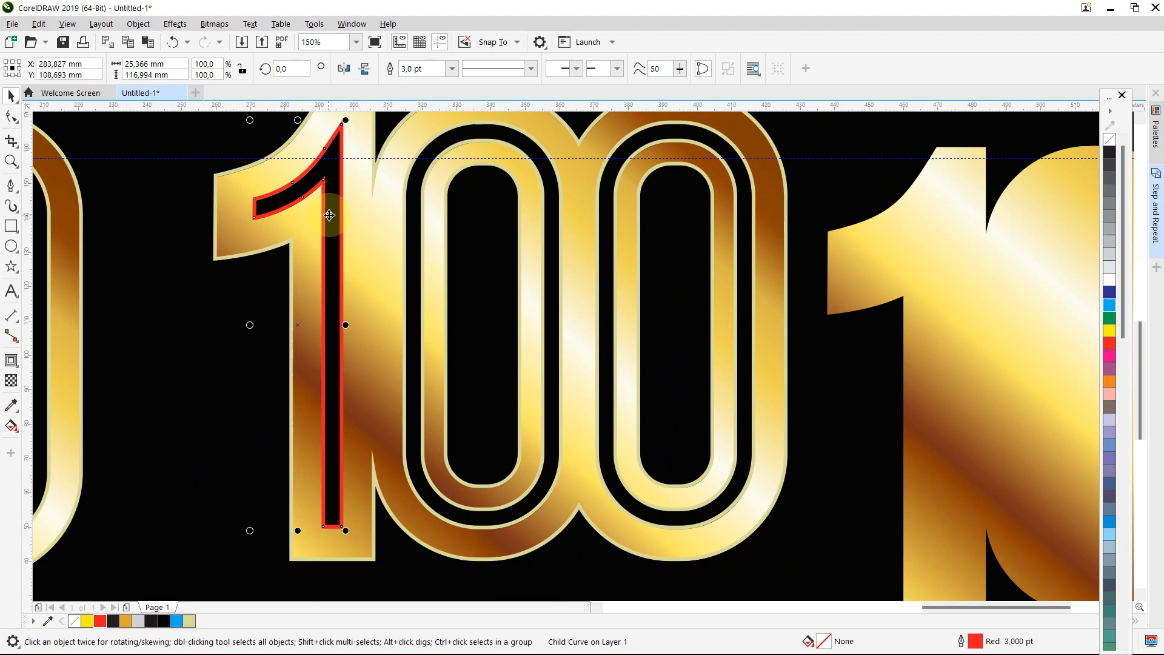
{"action": "key", "text": "ctrl+shift+q"}
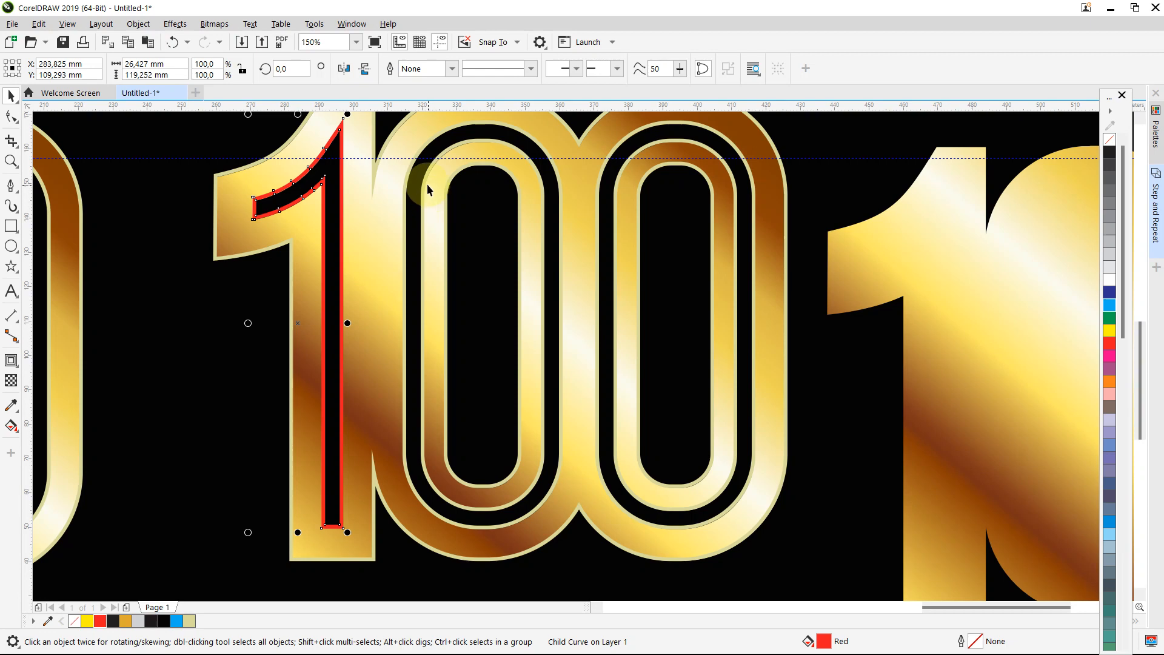
Convert the pale 3 pt outline of the double contour in the middle 100's first zero to an object
{"action": "left_click", "coordinate": [414, 190]}
{"action": "left_click", "coordinate": [414, 189], "text": "ctrl"}
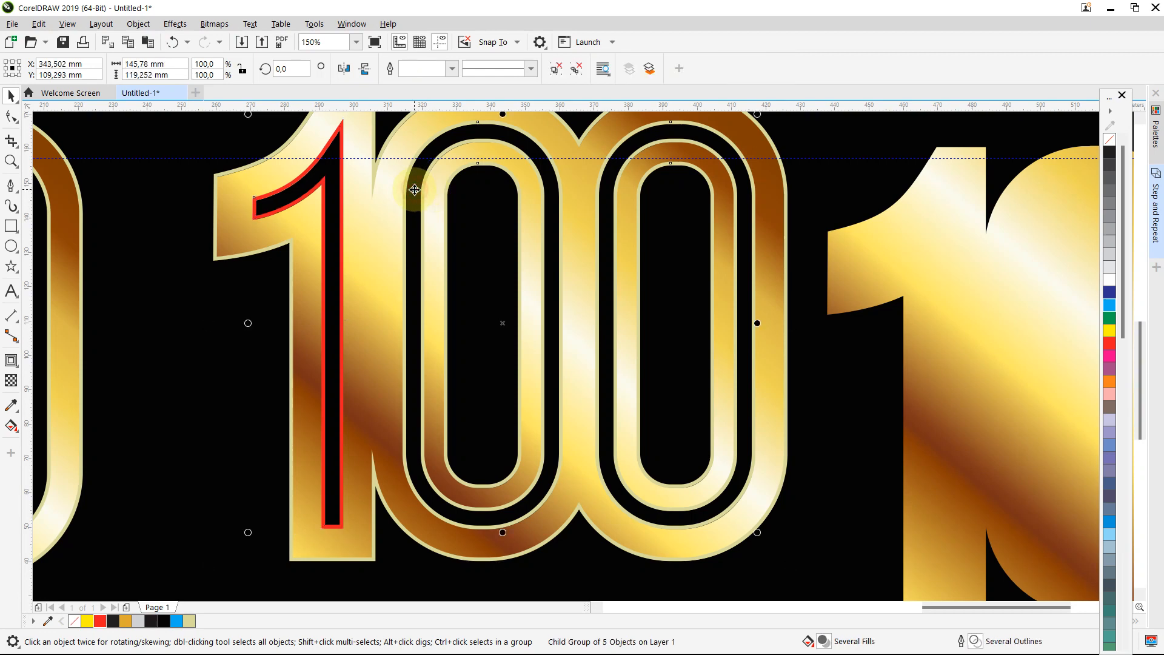
{"action": "left_click", "coordinate": [447, 220]}
{"action": "left_click", "coordinate": [434, 218]}
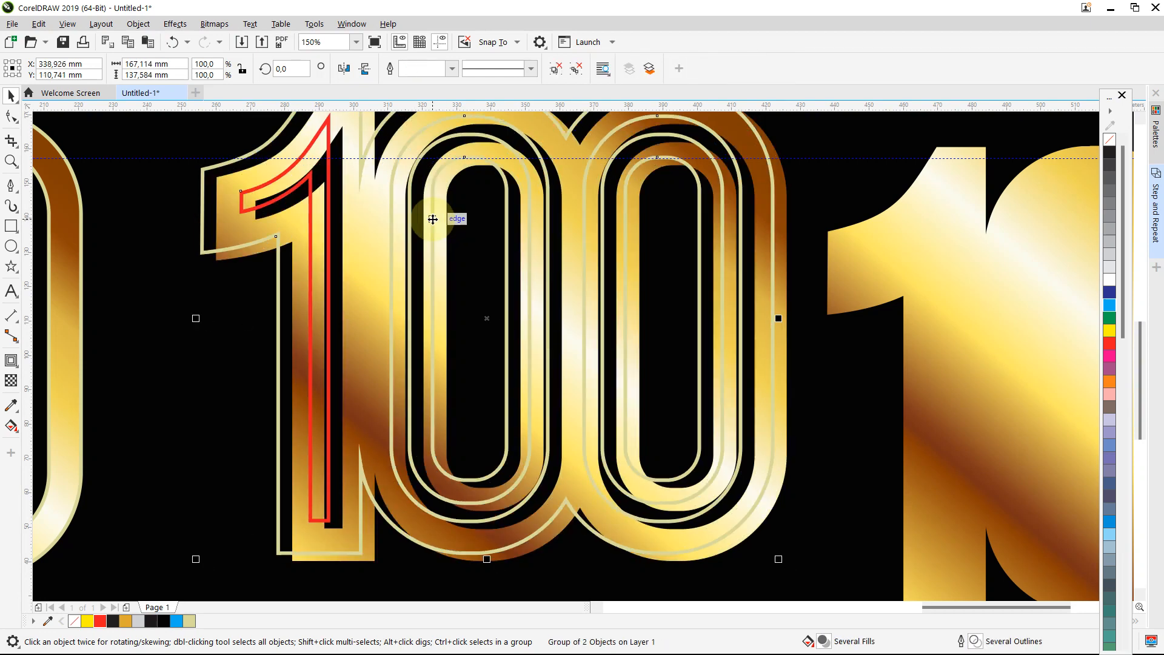
{"action": "left_click", "coordinate": [435, 218]}
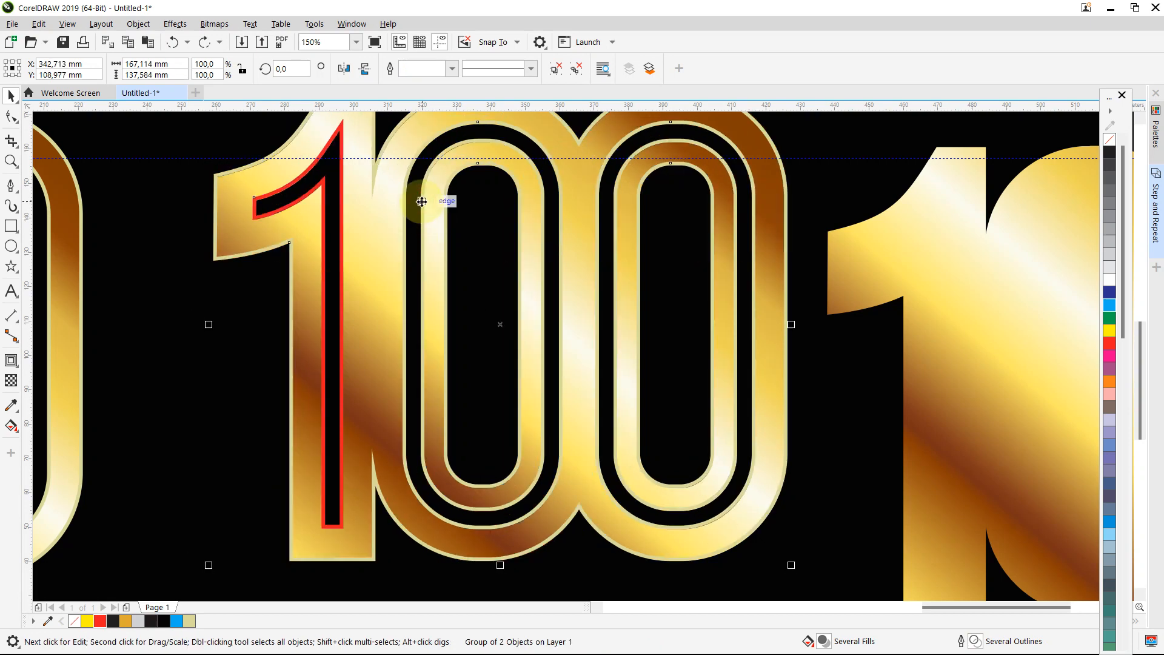
{"action": "left_click", "coordinate": [415, 210], "text": "ctrl"}
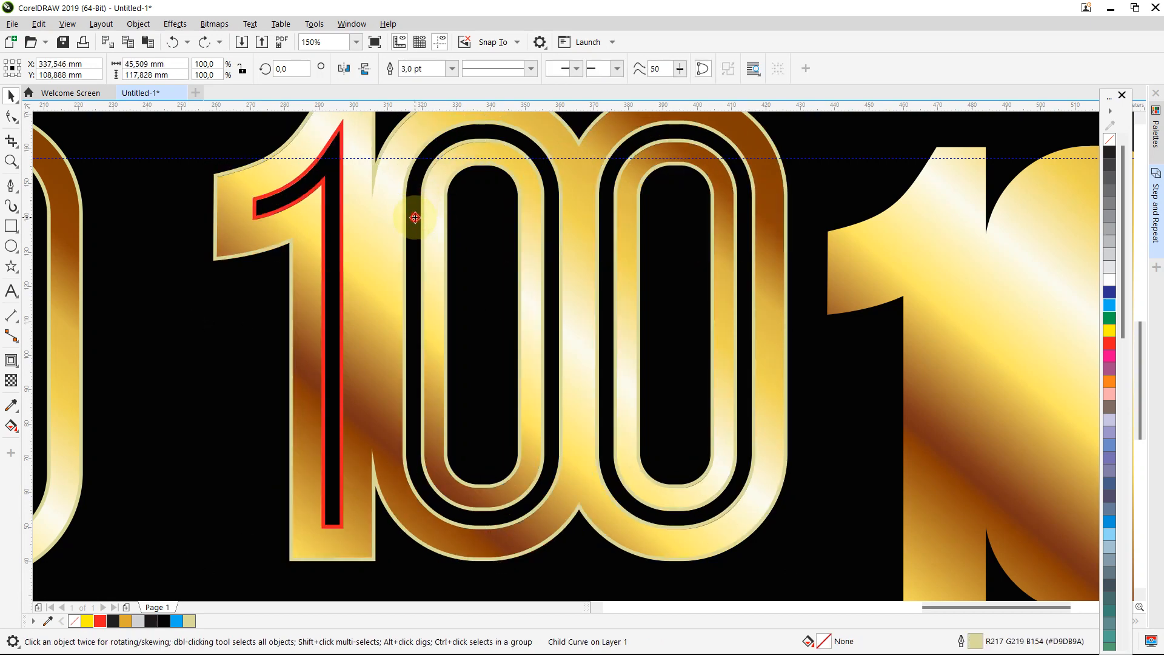
{"action": "left_click", "coordinate": [401, 217], "text": "ctrl"}
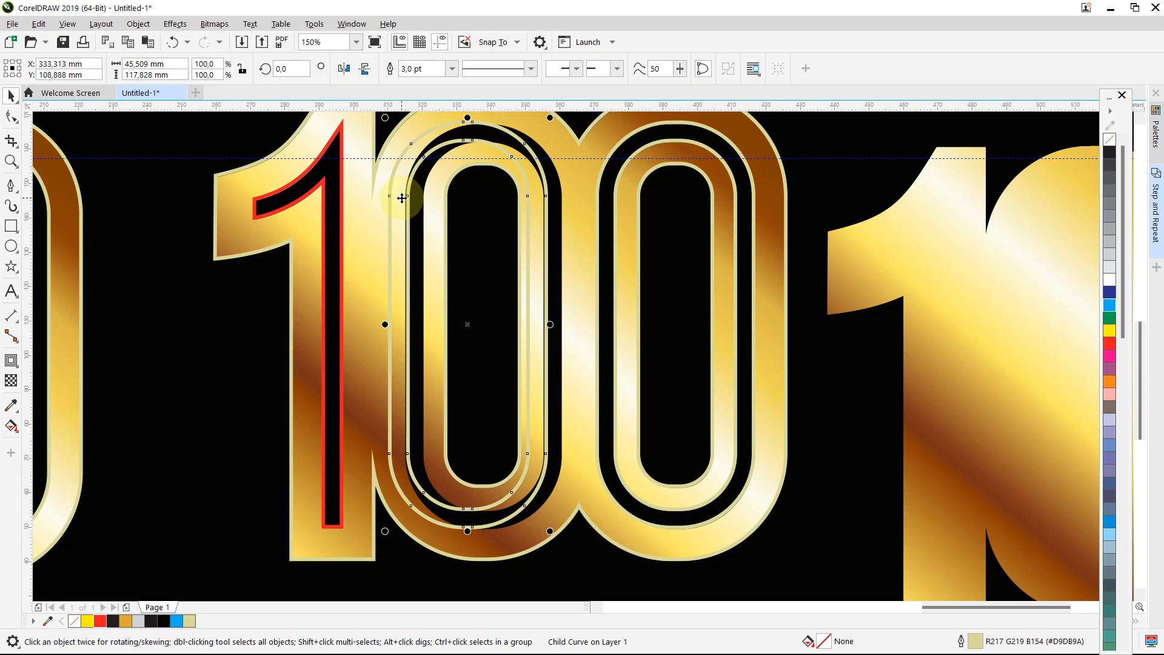
{"action": "key", "text": "ctrl+z"}
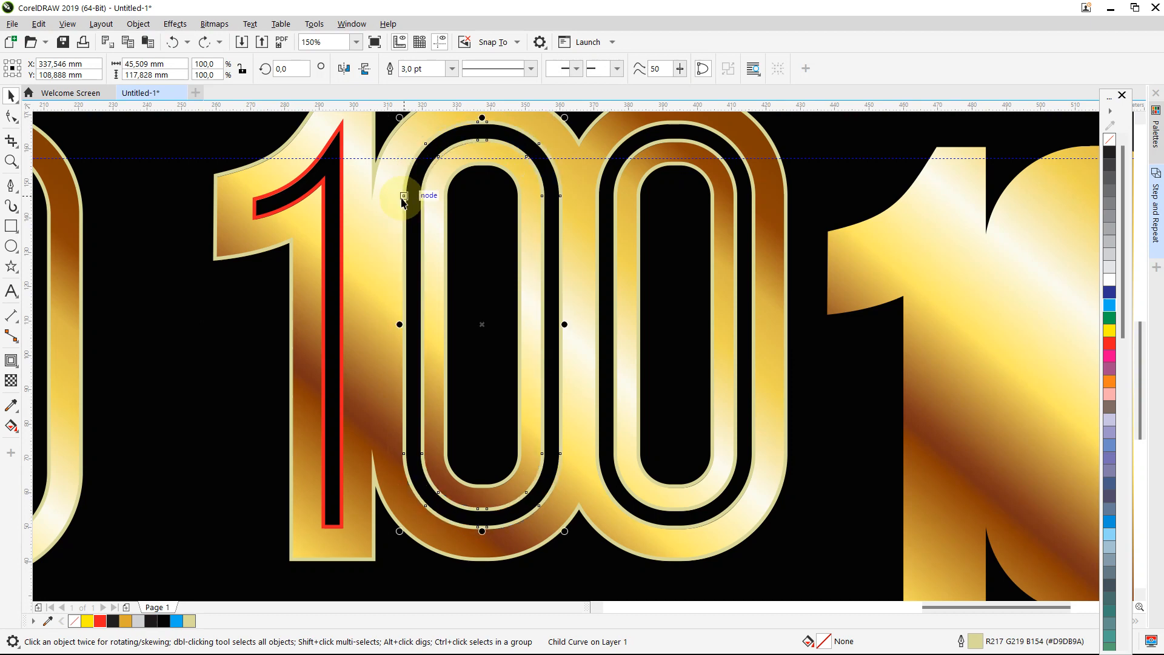
{"action": "key", "text": "ctrl+shift+q"}
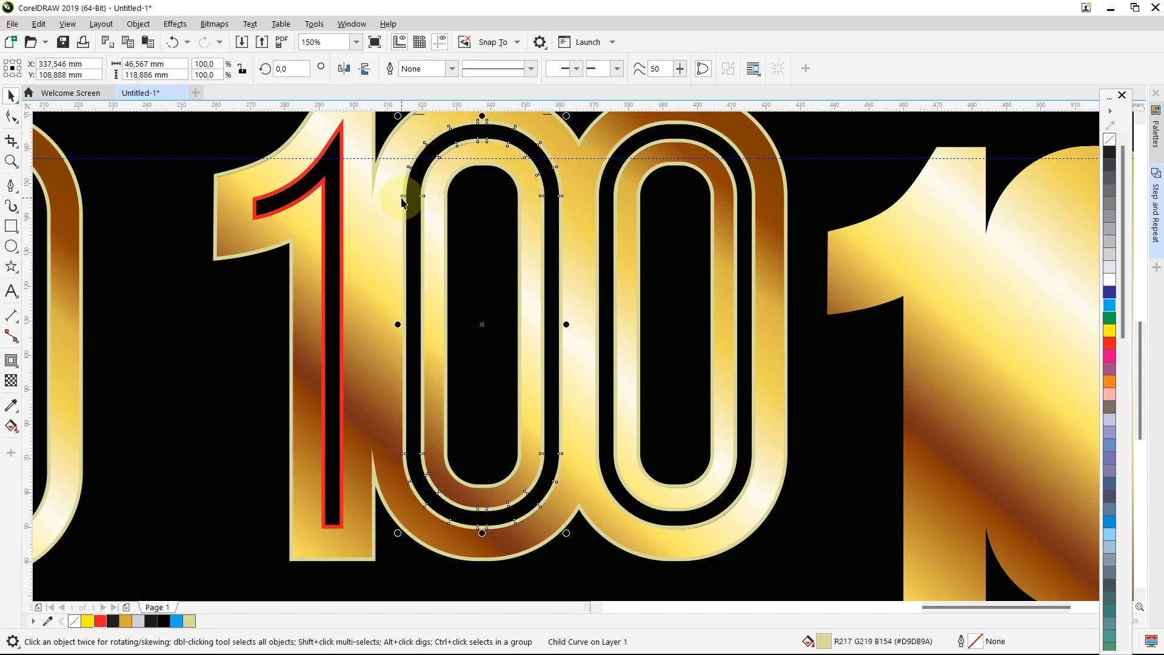
Convert the pale 3 pt outline of the double contour in the middle 100's second zero to an object
{"action": "left_click", "coordinate": [609, 211], "text": "ctrl"}
{"action": "left_click", "coordinate": [610, 210], "text": "ctrl"}
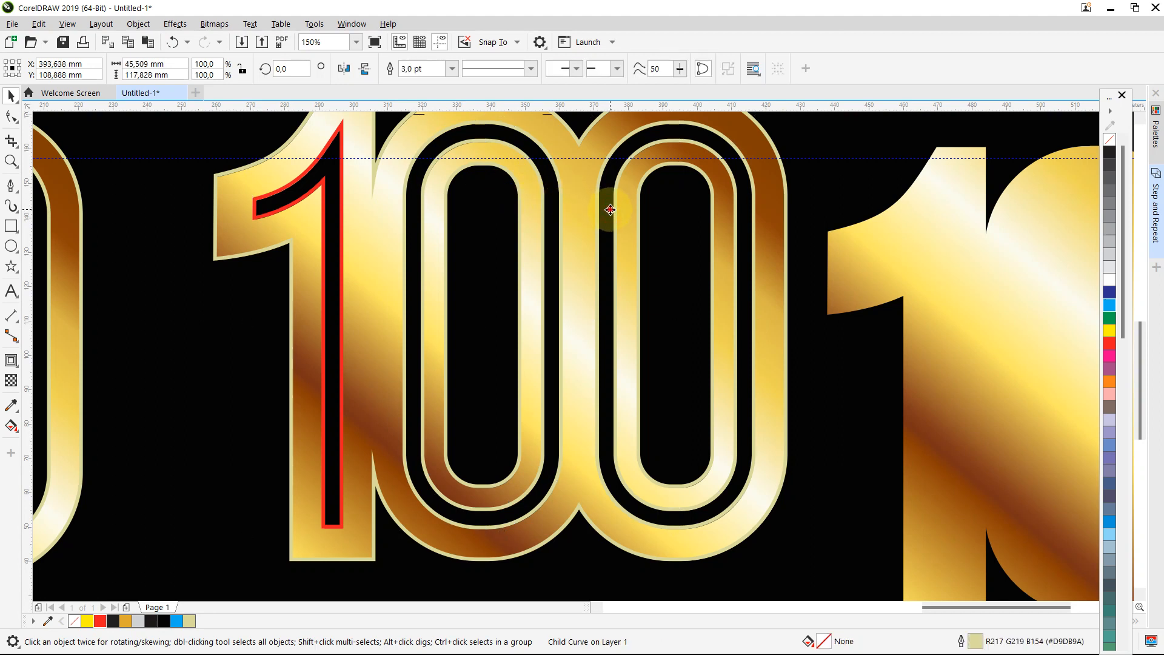
{"action": "left_click_drag", "start_coordinate": [610, 210], "coordinate": [591, 210]}
{"action": "key", "text": "ctrl+z"}
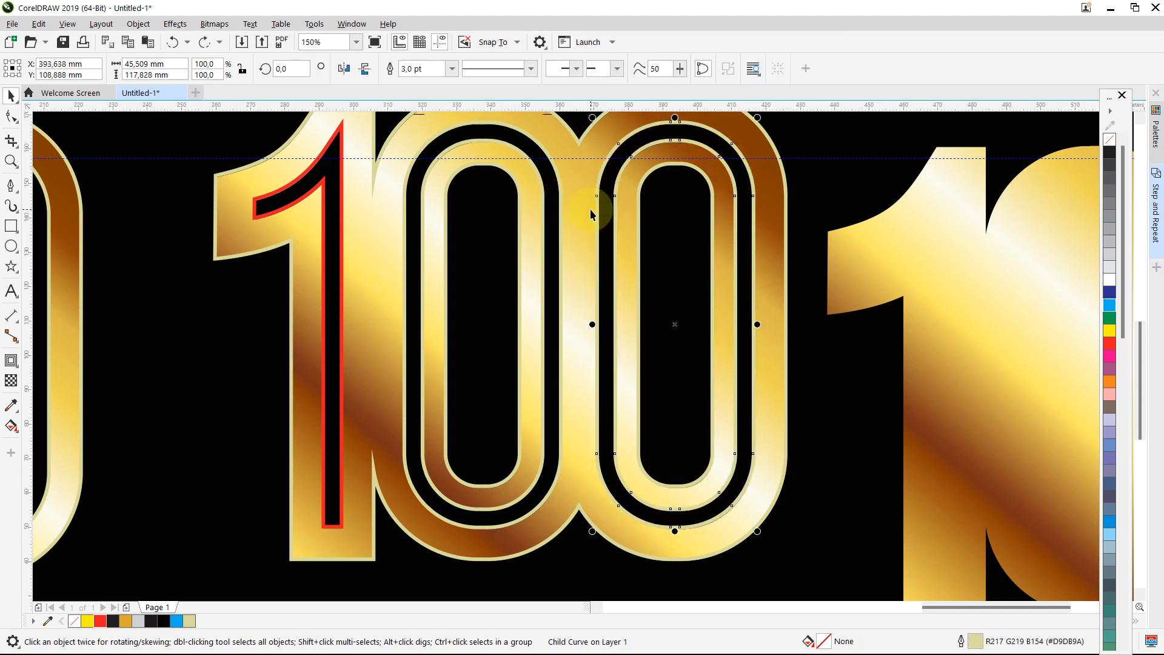
{"action": "key", "text": "ctrl+shift+q"}
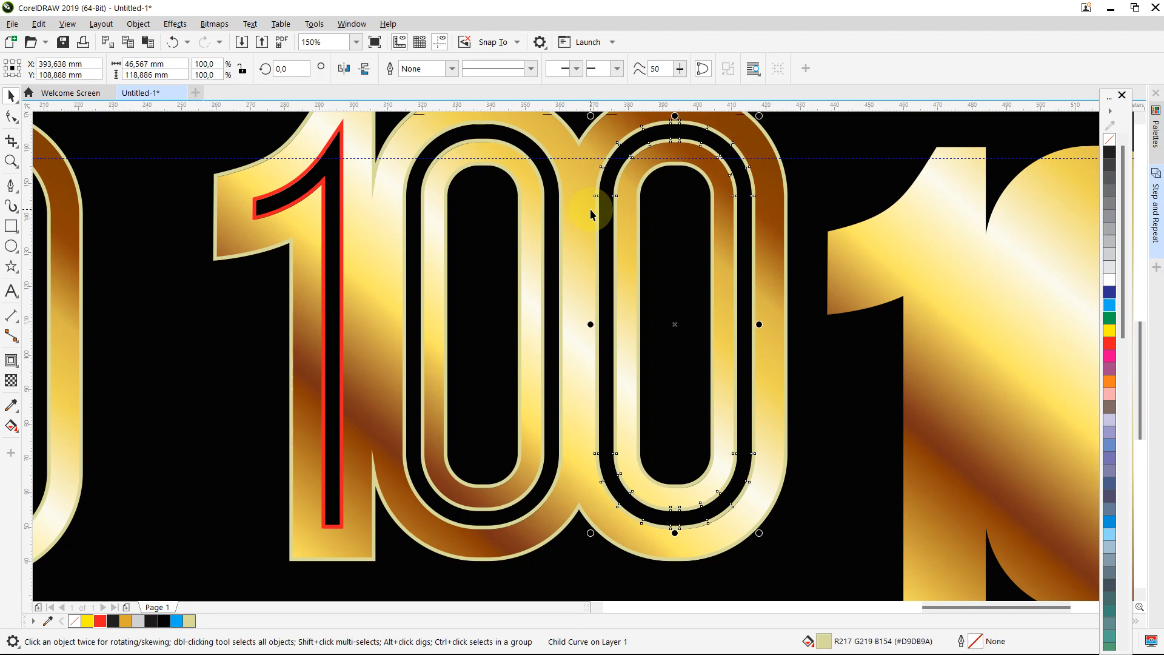
Move the middle 100's outline group off its gold shape to about X 318 mm, Y 102 mm
{"action": "scroll", "coordinate": [591, 212], "scroll_direction": "down", "scroll_amount": 2}
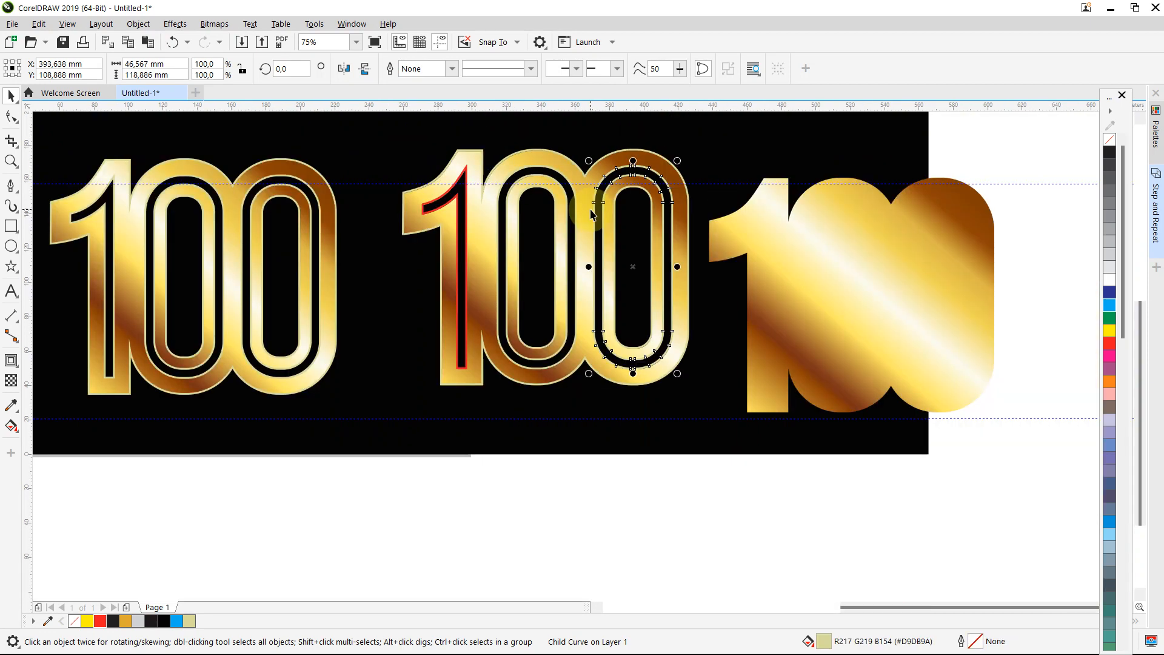
{"action": "left_click", "coordinate": [455, 204]}
{"action": "left_click_drag", "start_coordinate": [456, 207], "coordinate": [413, 213]}
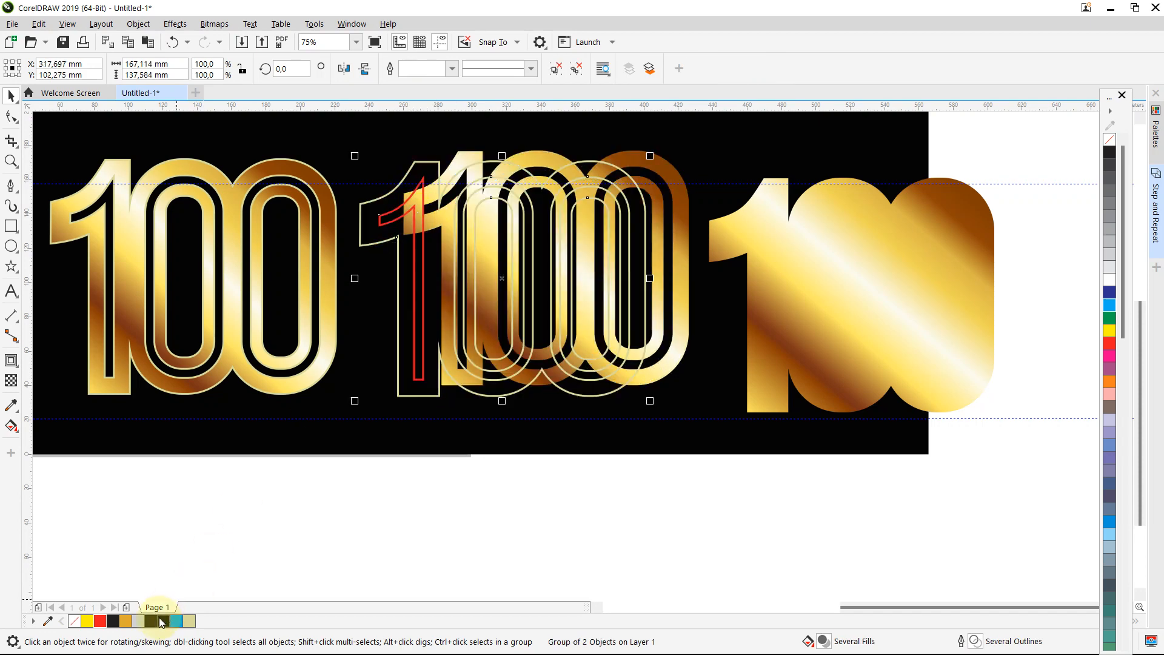
Fill the middle 100's outline group red, then remove the first zero's inner curve fill and convert its 3 pt outline to an object
{"action": "left_click", "coordinate": [100, 622]}
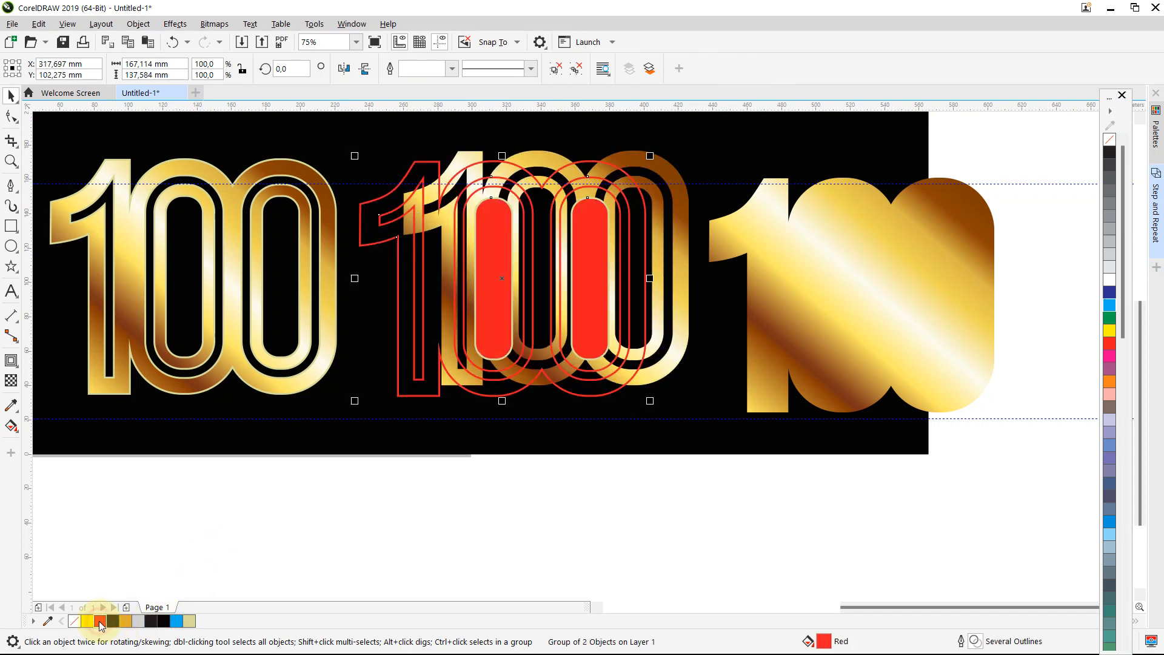
{"action": "left_click", "coordinate": [495, 238], "text": "ctrl"}
{"action": "left_click", "coordinate": [494, 238], "text": "ctrl"}
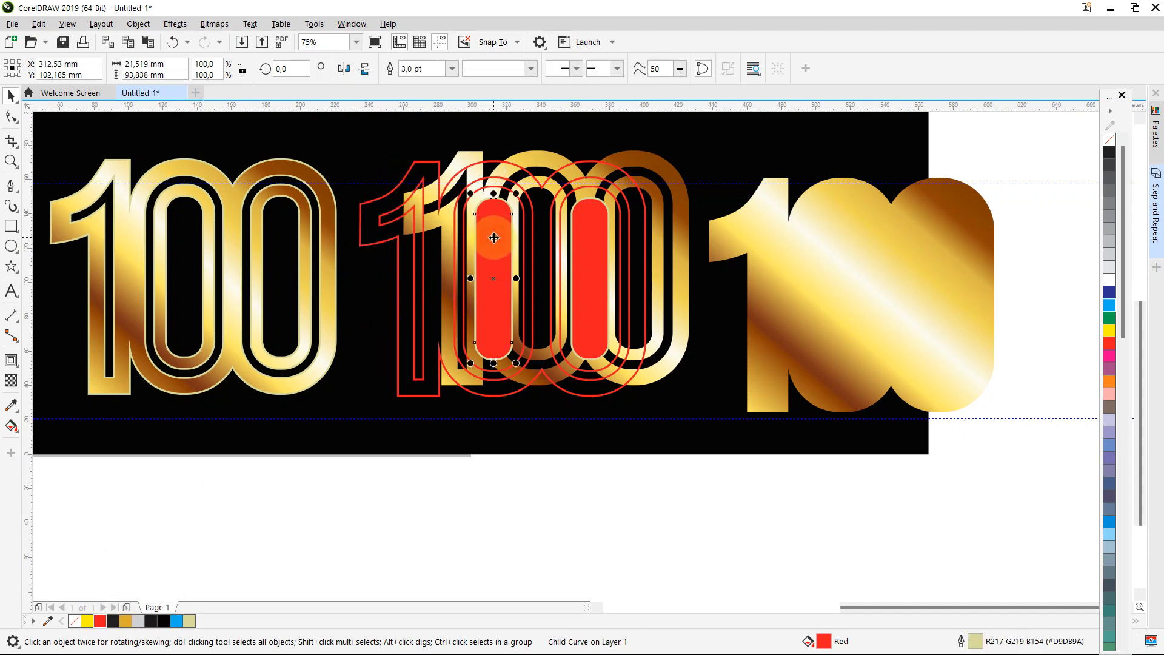
{"action": "left_click", "coordinate": [73, 621]}
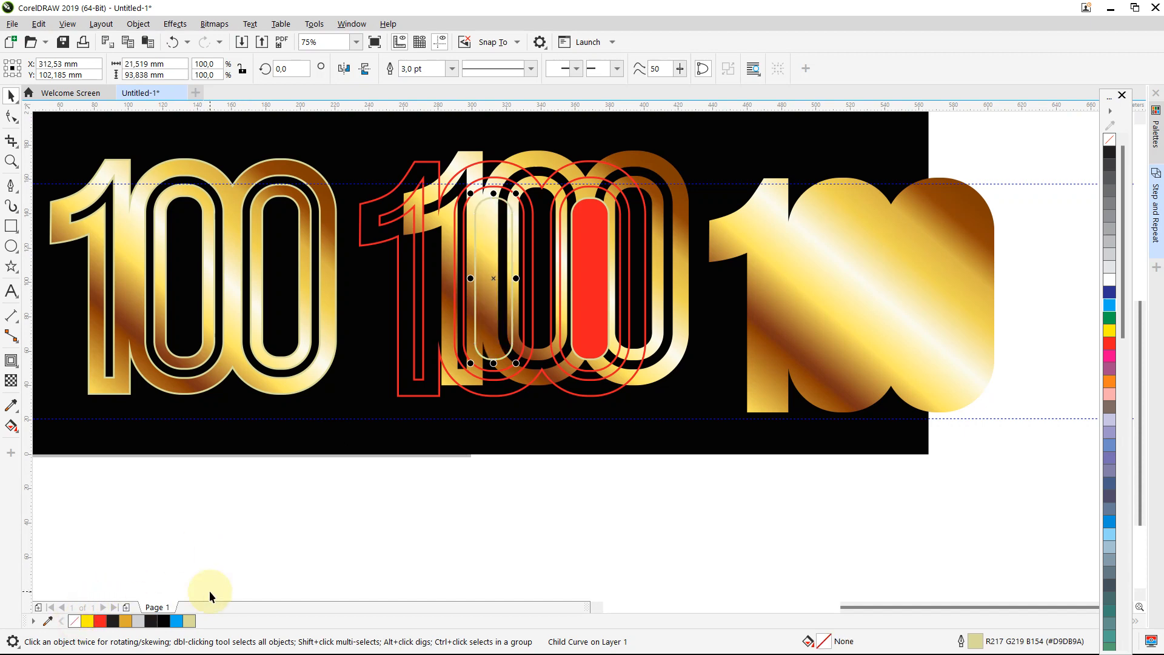
Remove the red fill from the second zero's inner curve and convert its 3 pt outline to an object
{"action": "left_click", "coordinate": [579, 262], "text": "ctrl"}
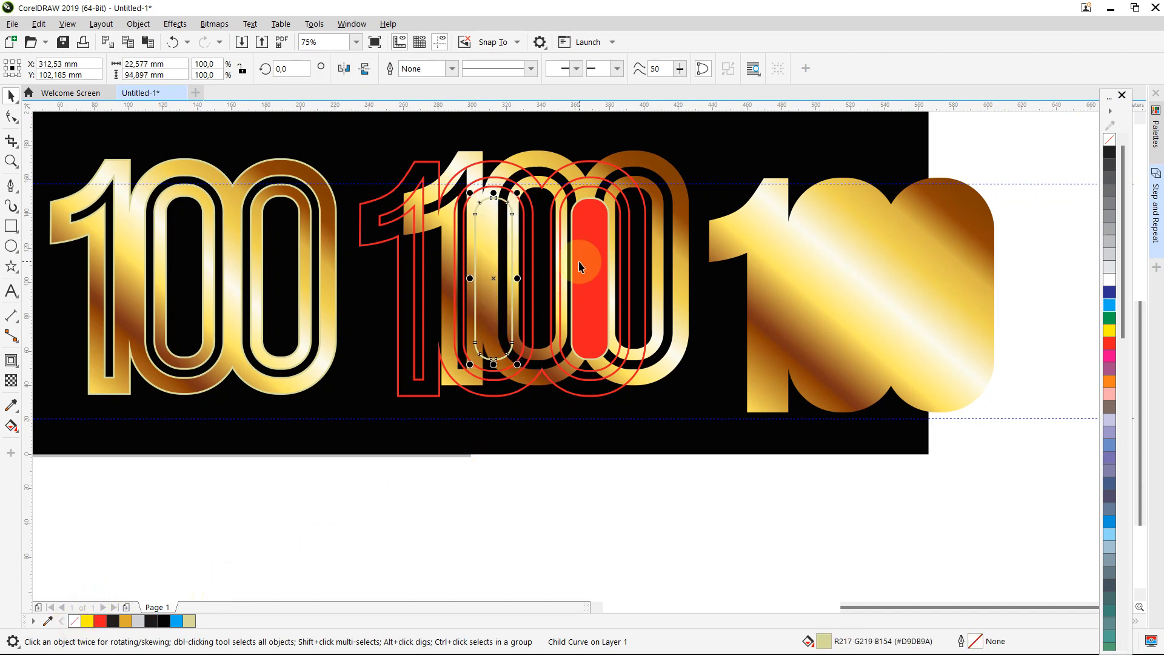
{"action": "left_click", "coordinate": [580, 262], "text": "ctrl"}
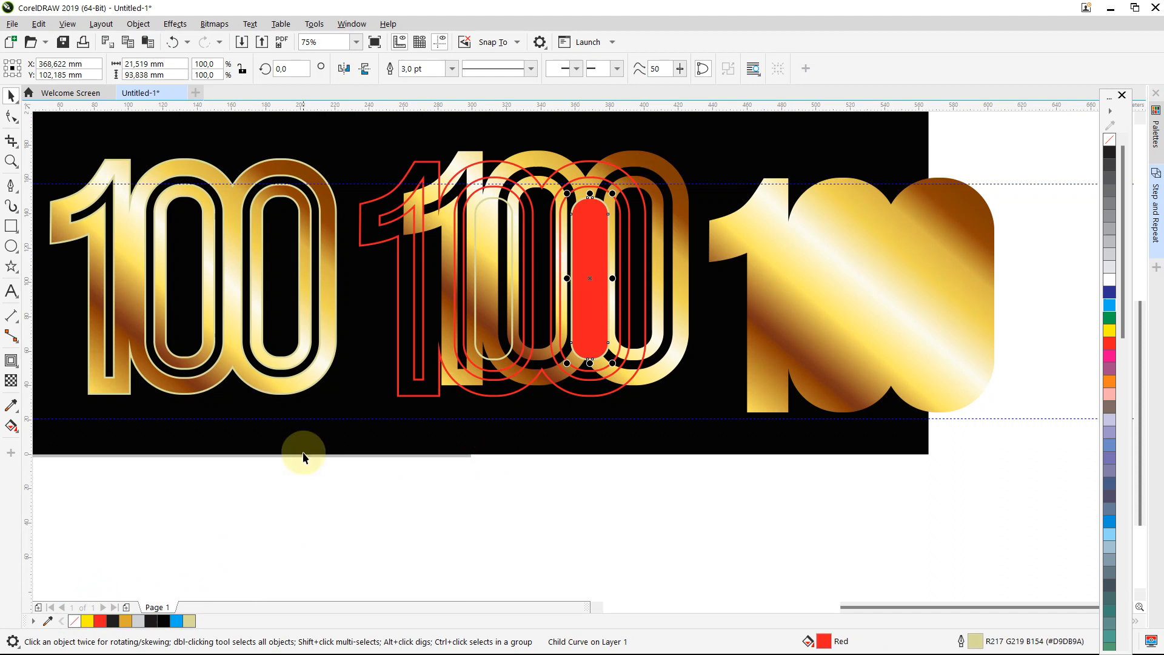
{"action": "left_click", "coordinate": [73, 621]}
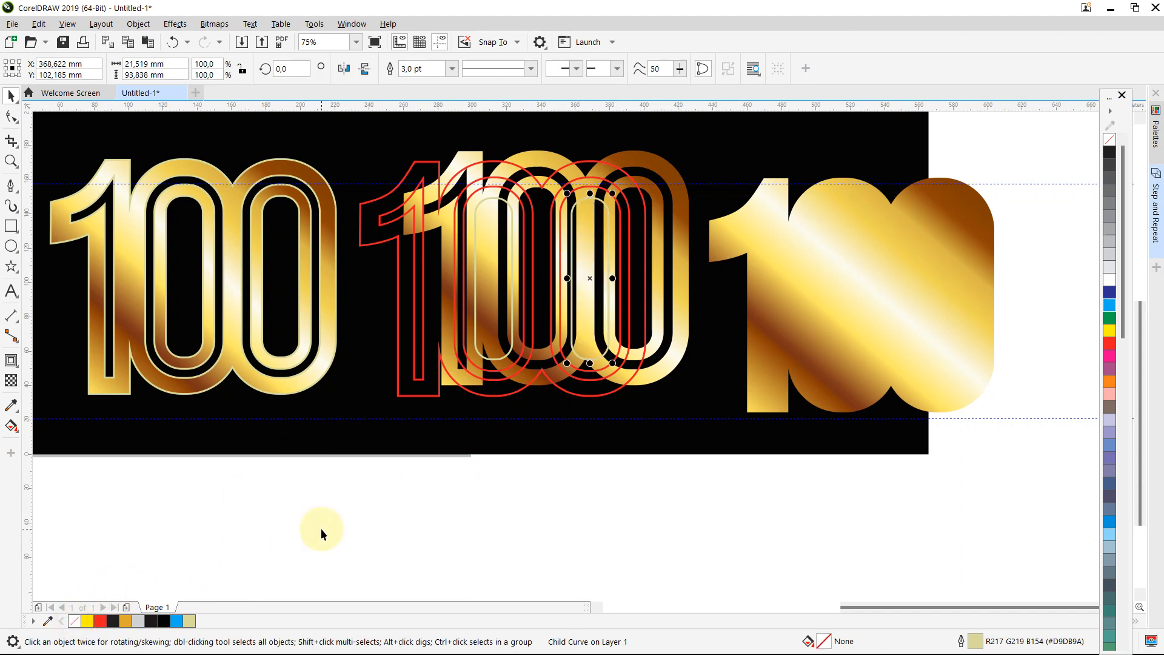
Color the second zero's inner outline cyan and fill the whole outline group cyan
{"action": "right_click", "coordinate": [176, 621]}
{"action": "left_click", "coordinate": [416, 319]}
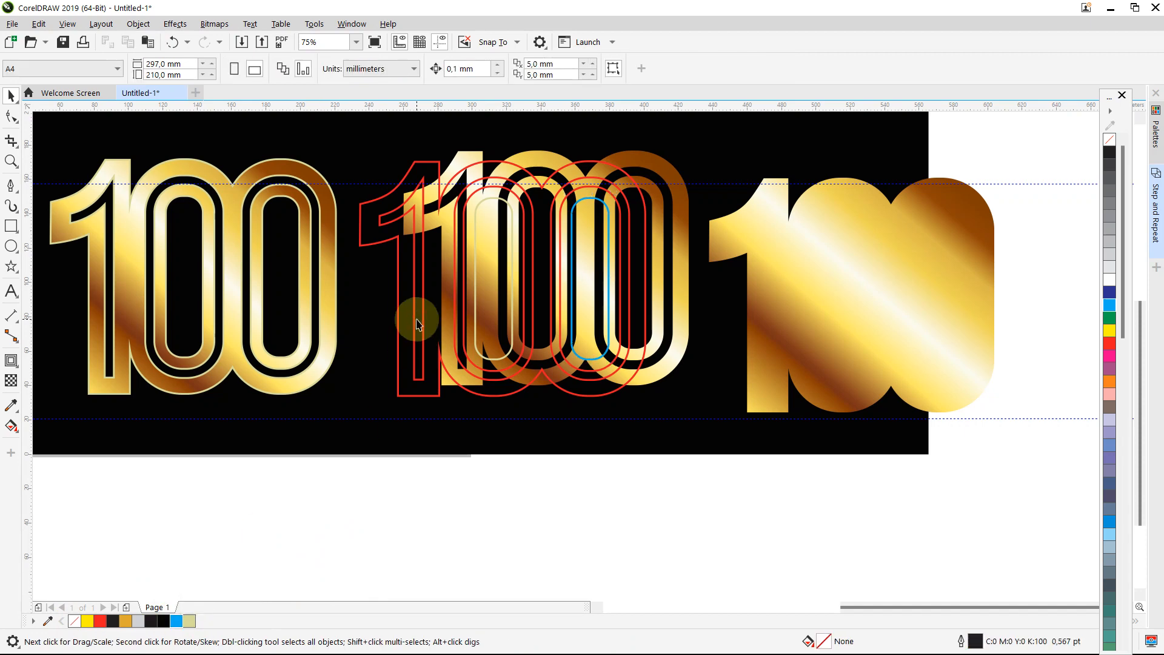
{"action": "right_click", "coordinate": [176, 625]}
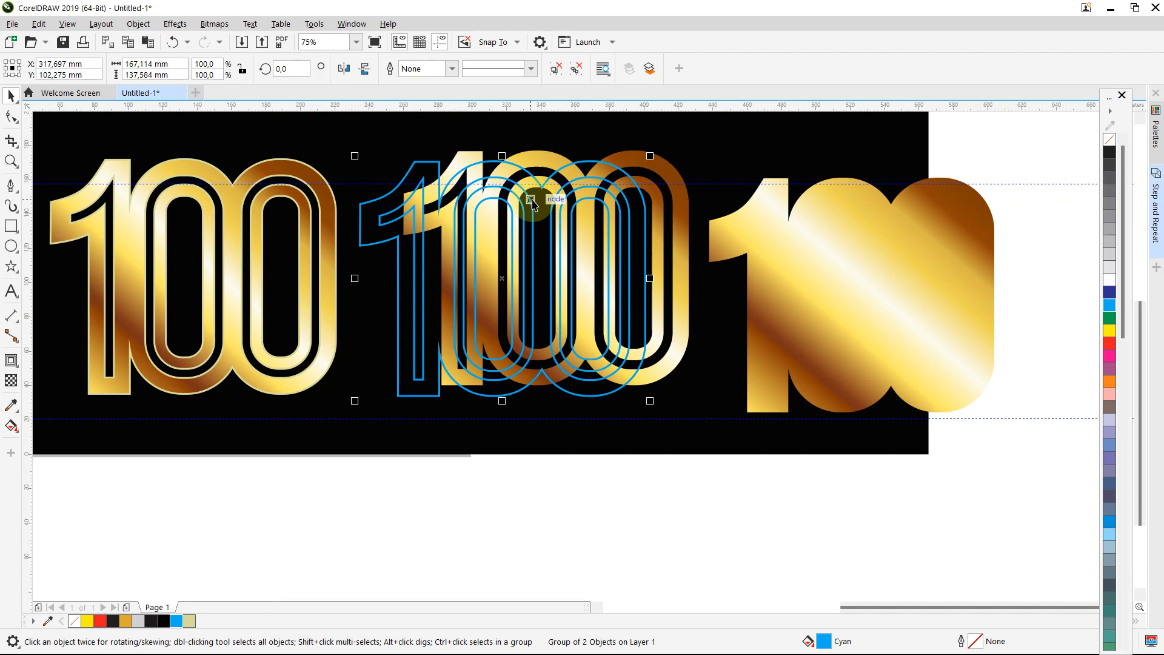
{"action": "scroll", "coordinate": [532, 204], "scroll_direction": "up", "scroll_amount": 2}
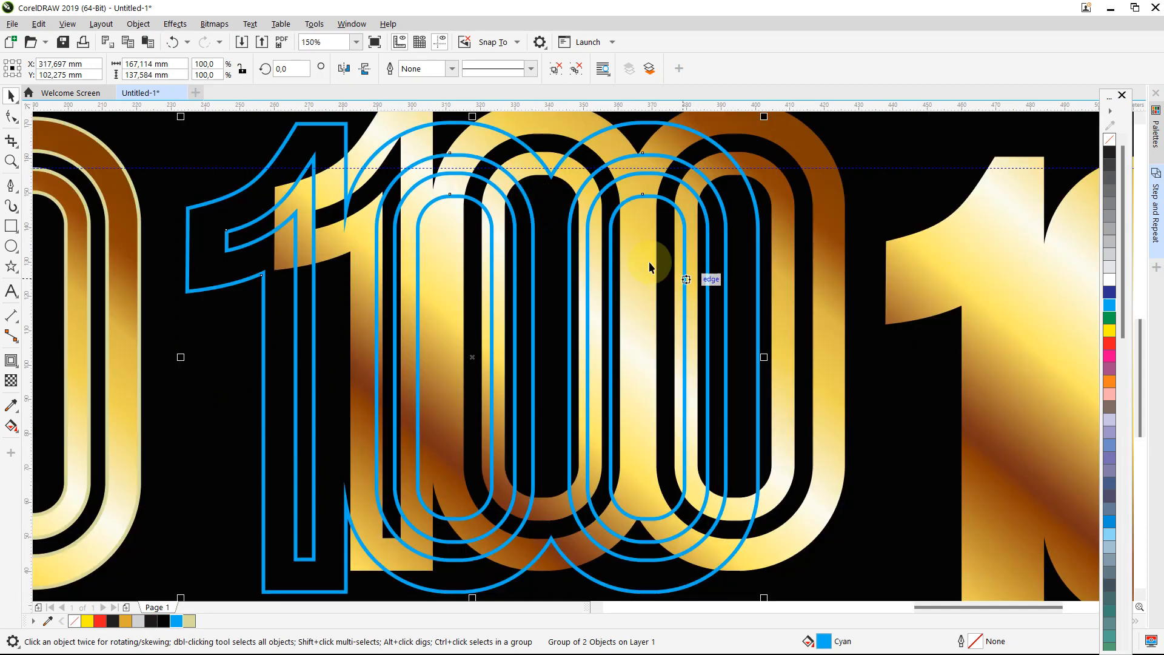
{"action": "scroll", "coordinate": [602, 222], "scroll_direction": "down", "scroll_amount": 2}
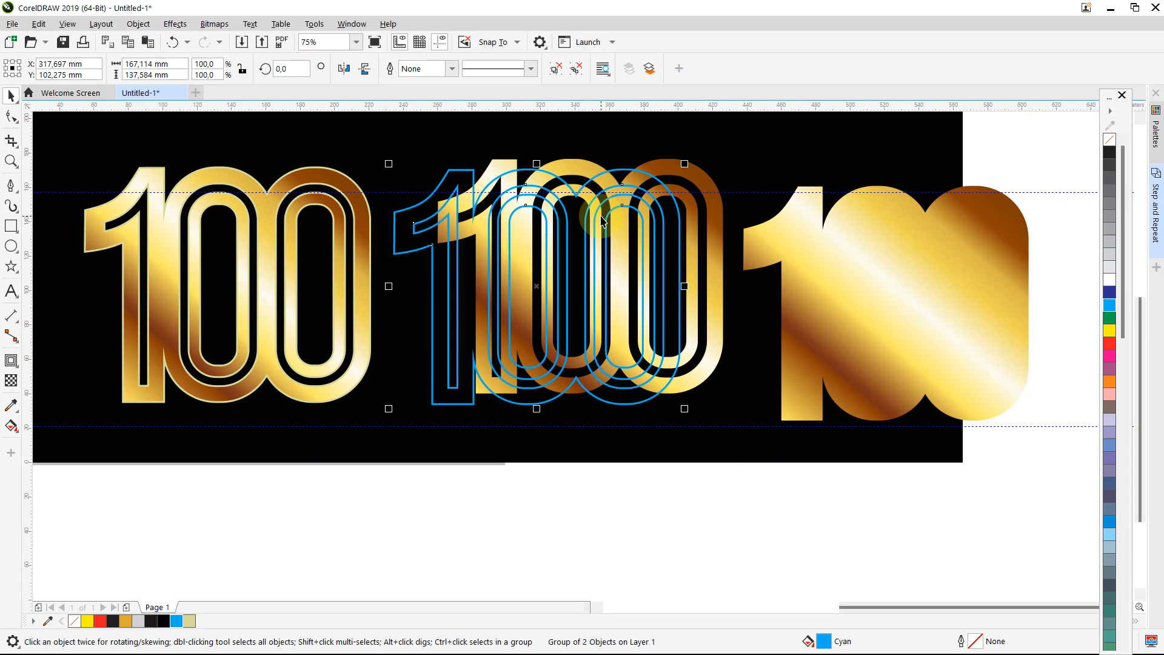
Move the solid gold 100 to about X 685 mm, Y 52 mm and the cyan outline group to about X 496 mm, Y 97 mm
{"action": "scroll", "coordinate": [602, 221], "scroll_direction": "down", "scroll_amount": 1}
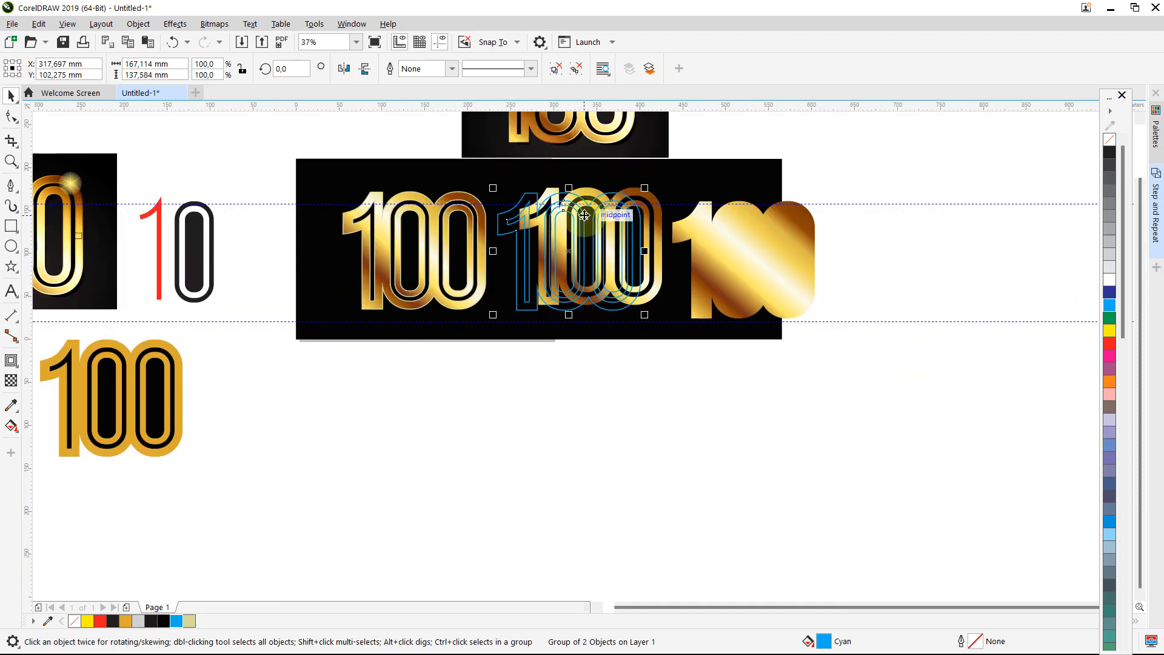
{"action": "left_click_drag", "start_coordinate": [736, 233], "coordinate": [878, 268]}
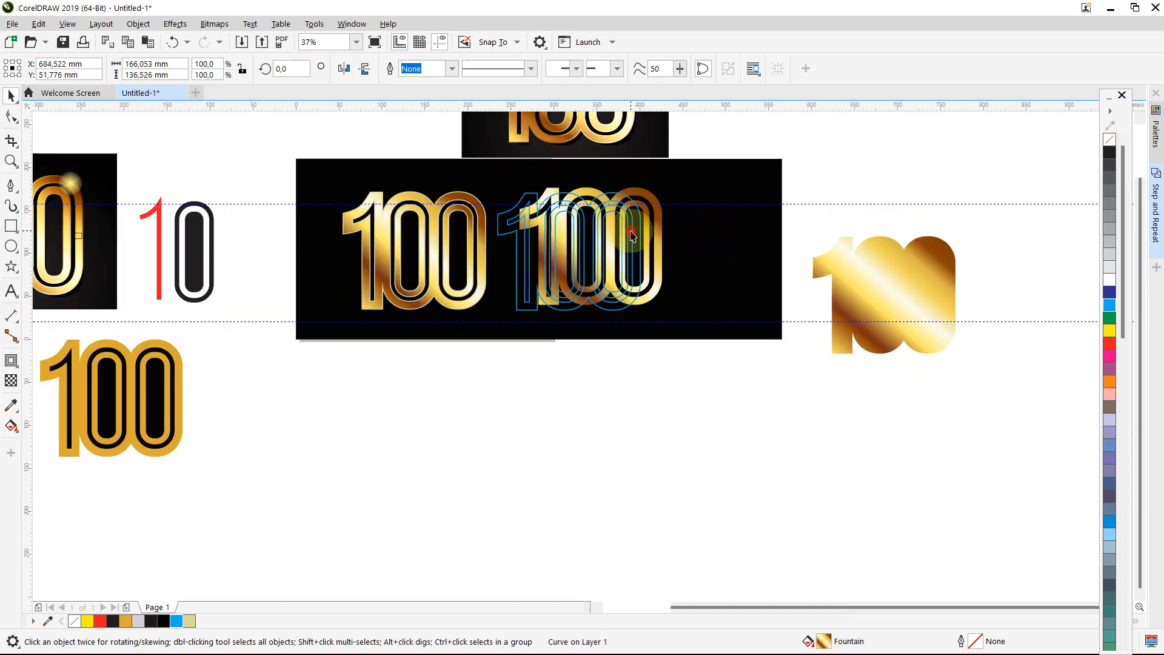
{"action": "left_click_drag", "start_coordinate": [637, 233], "coordinate": [775, 234]}
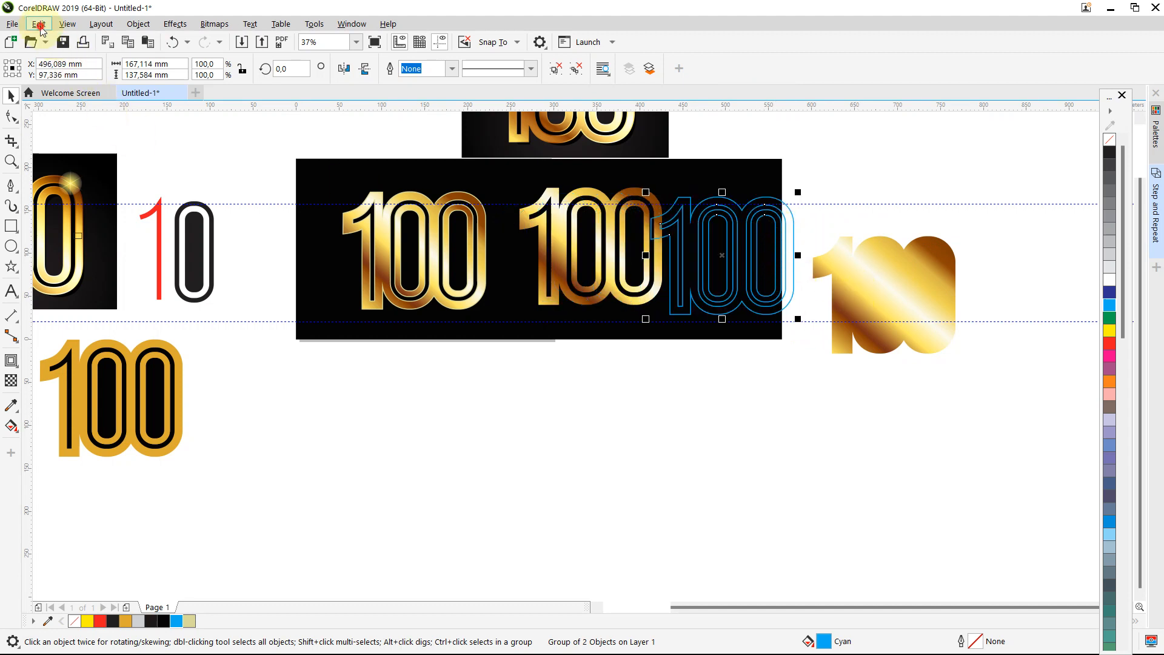
Copy the outline color and gradient fill from the solid gold 100 to the cyan outline group
{"action": "left_click", "coordinate": [38, 24]}
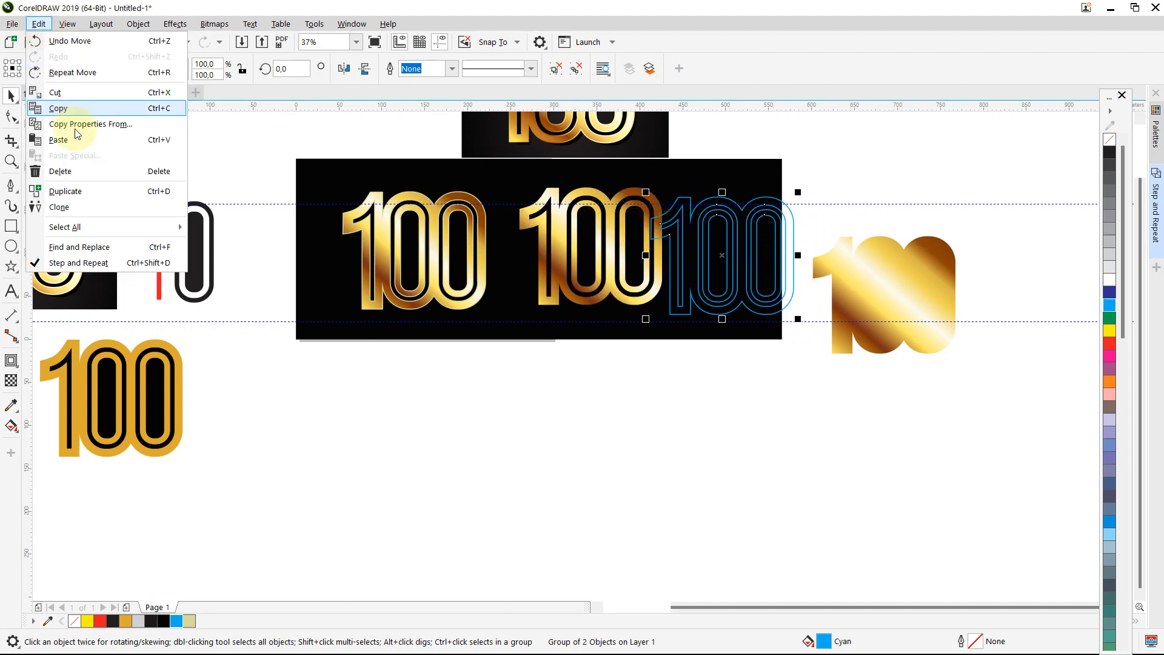
{"action": "left_click", "coordinate": [110, 124]}
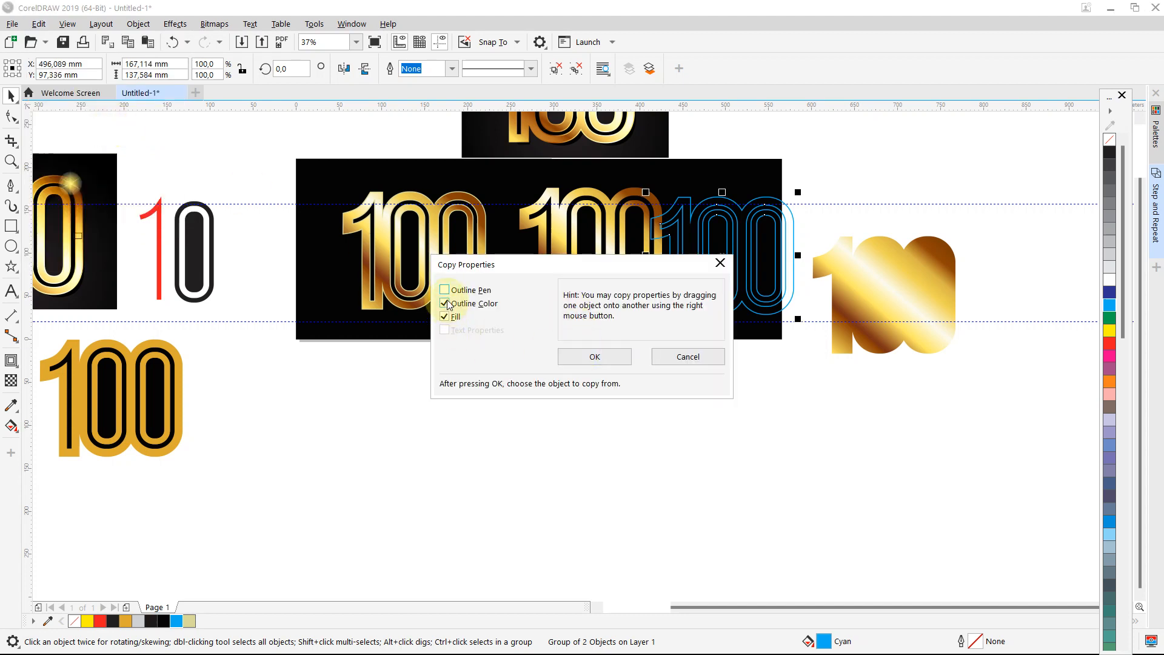
{"action": "left_click", "coordinate": [593, 358]}
{"action": "left_click", "coordinate": [881, 289]}
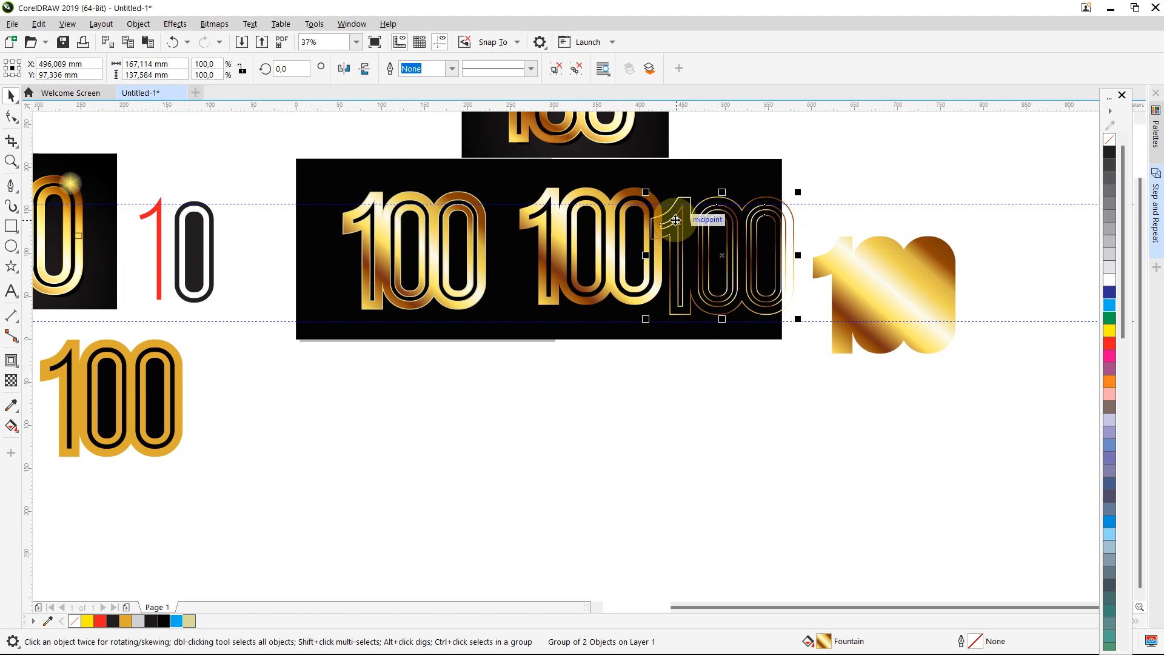
Group the two gold shapes that make up the middle 100
{"action": "scroll", "coordinate": [675, 220], "scroll_direction": "up", "scroll_amount": 2}
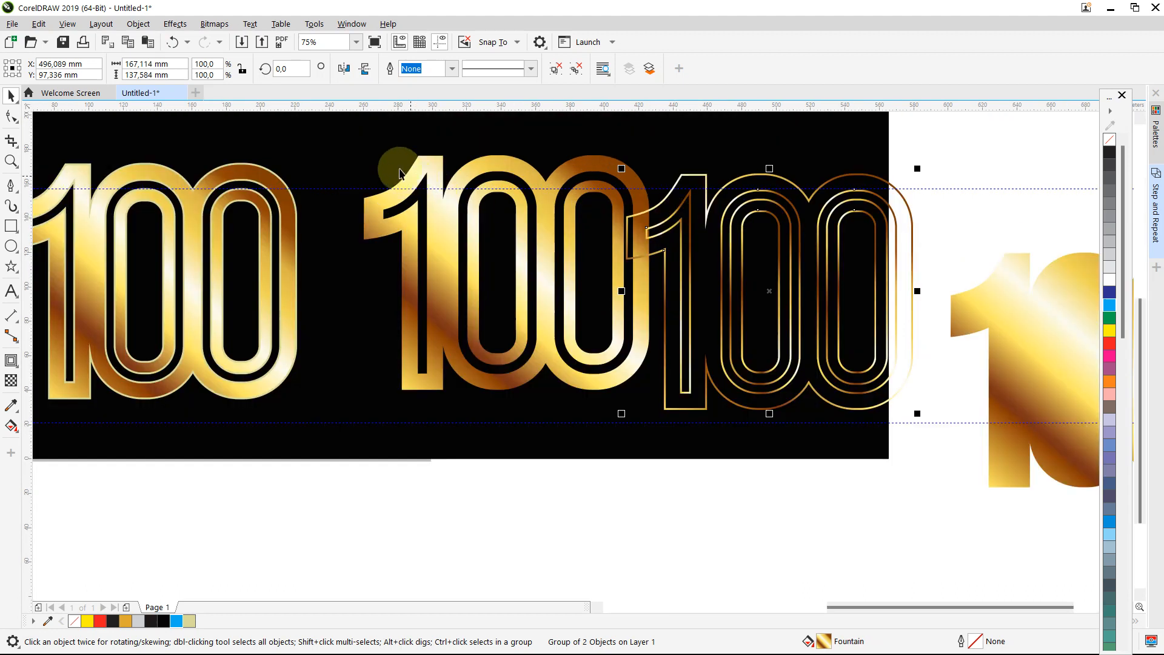
{"action": "left_click_drag", "start_coordinate": [675, 508], "coordinate": [350, 132]}
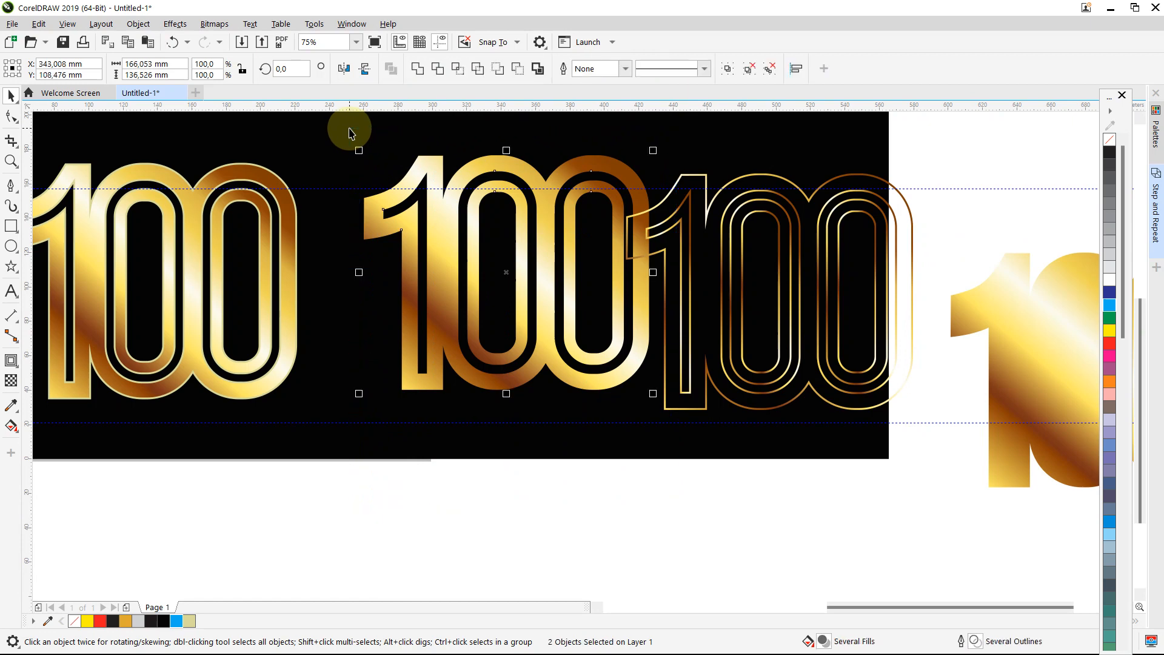
{"action": "key", "text": "ctrl+g"}
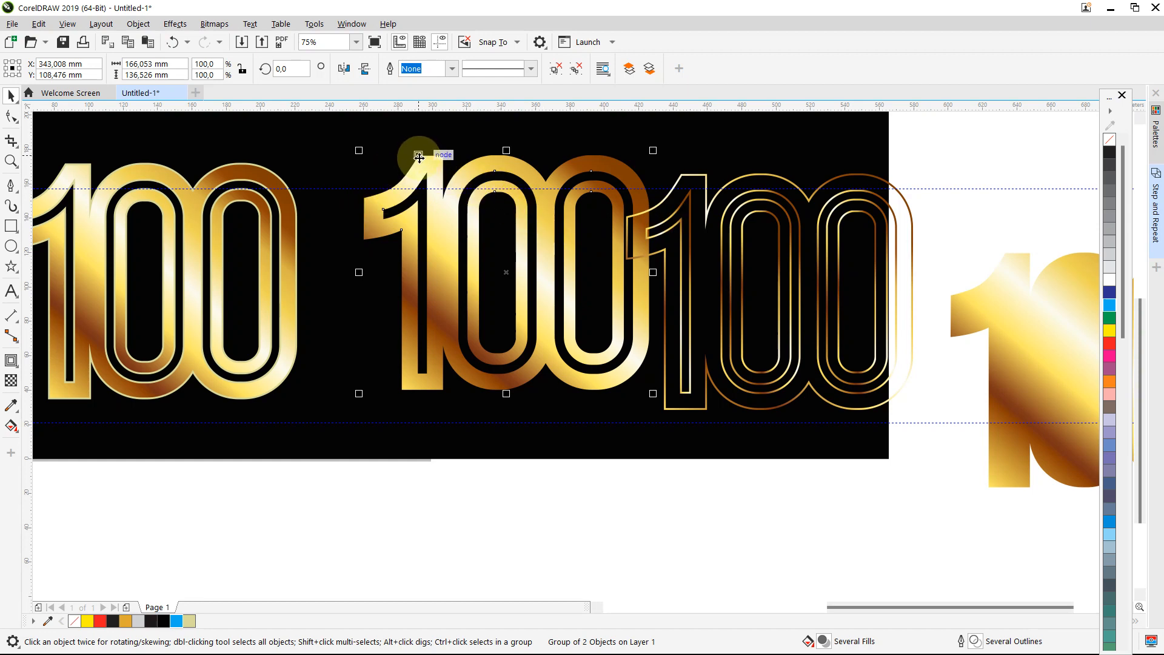
{"action": "left_click", "coordinate": [446, 147]}
{"action": "left_click", "coordinate": [434, 164]}
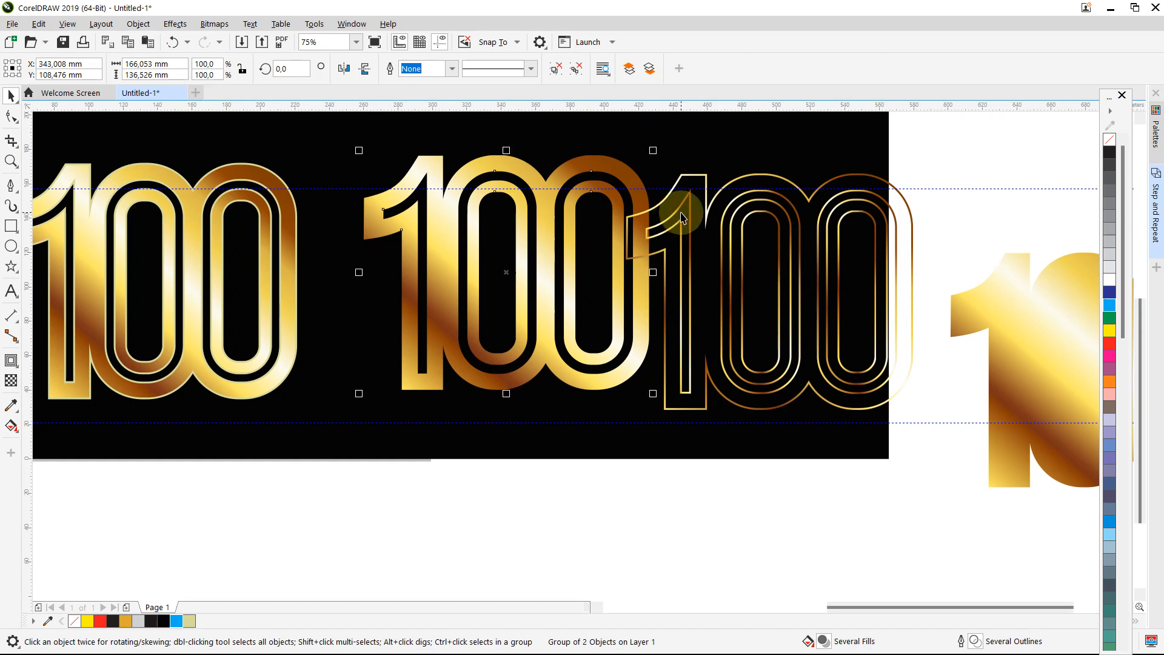
Align the gradient outline group with the middle gold 100 by their horizontal and vertical centers
{"action": "left_click", "coordinate": [704, 212]}
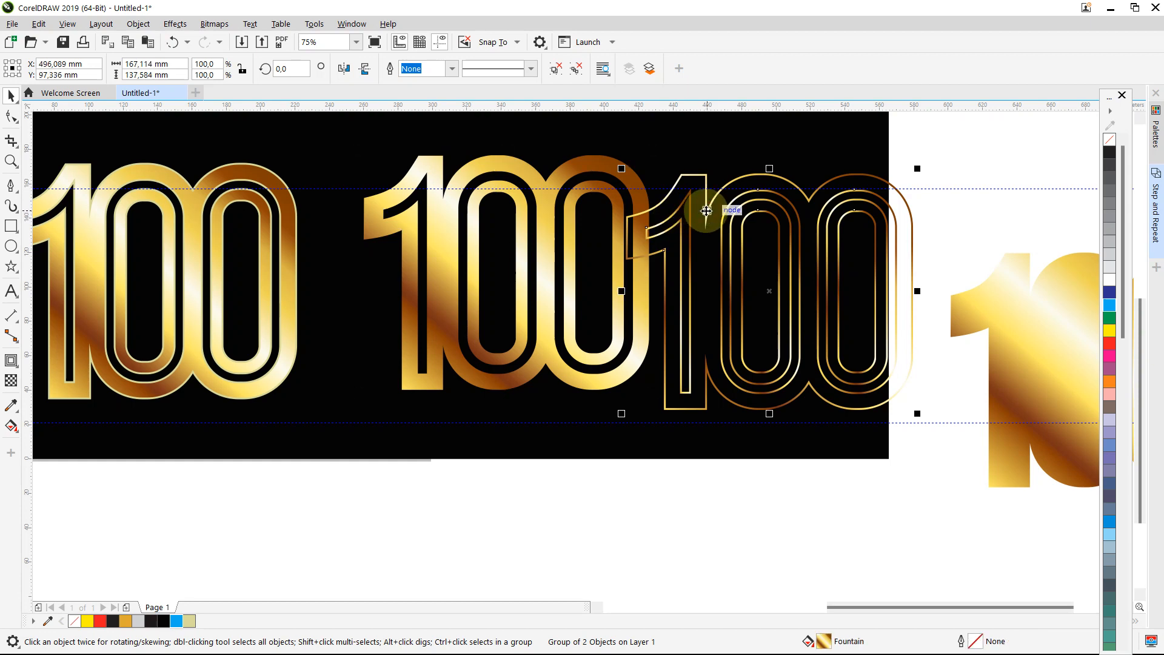
{"action": "left_click", "coordinate": [552, 177], "text": "shift"}
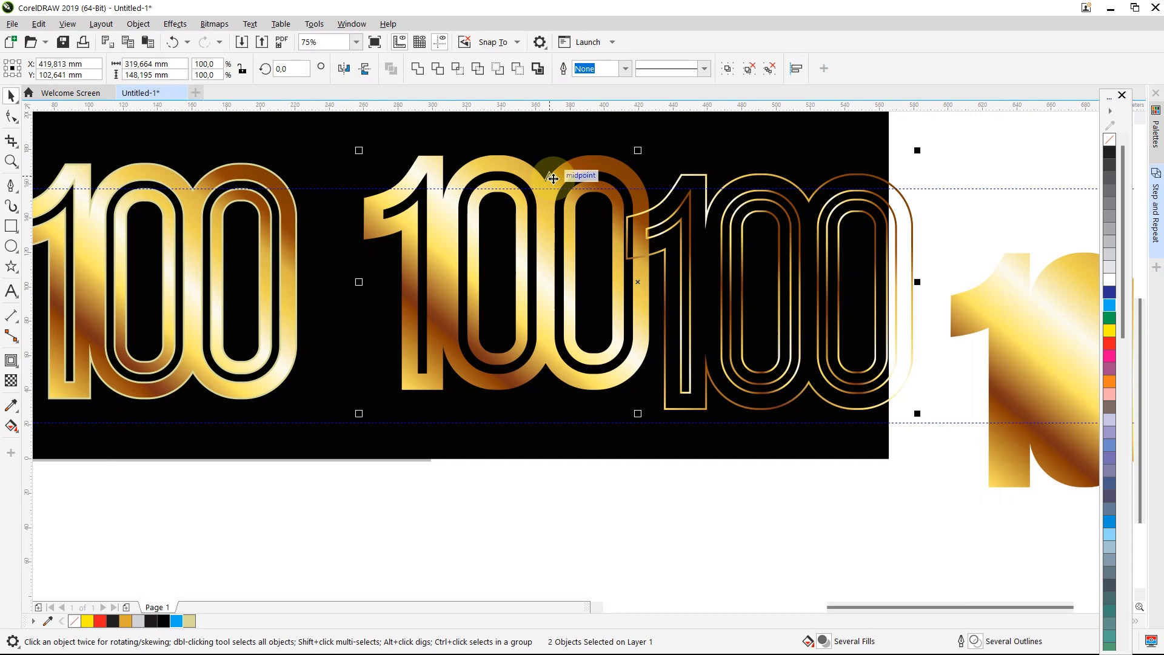
{"action": "key", "text": "c"}
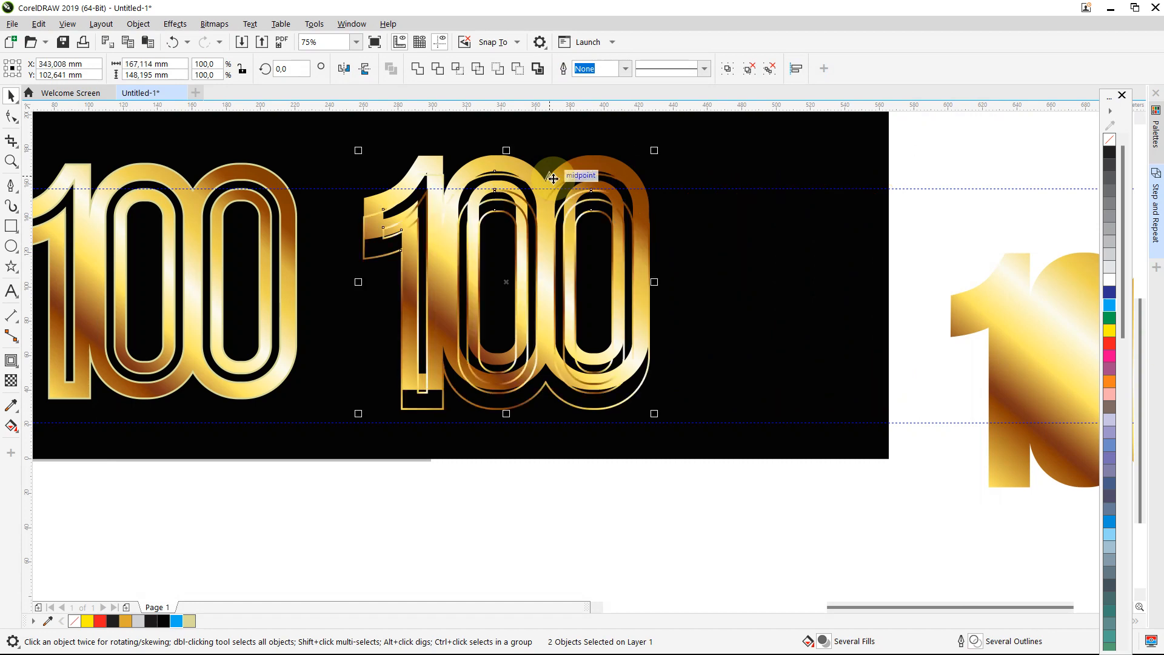
{"action": "key", "text": "e"}
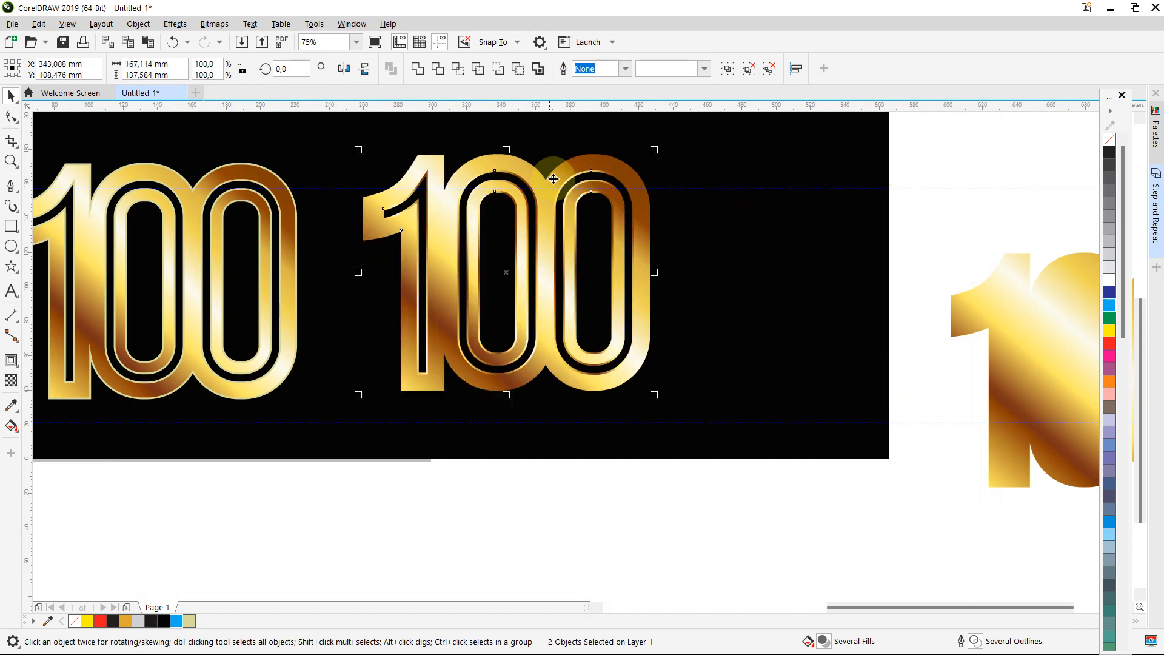
{"action": "left_click", "coordinate": [535, 526]}
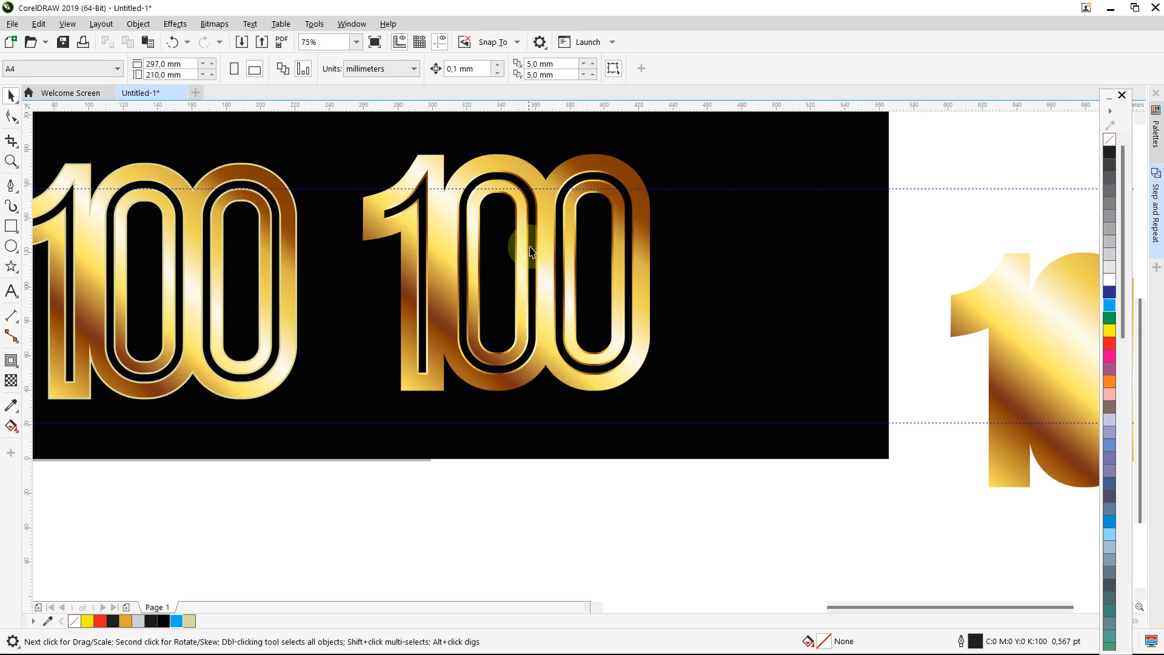
Examine the gradient outlines on the middle 100's zeros up close and in the overall layout
{"action": "scroll", "coordinate": [579, 180], "scroll_direction": "up", "scroll_amount": 2}
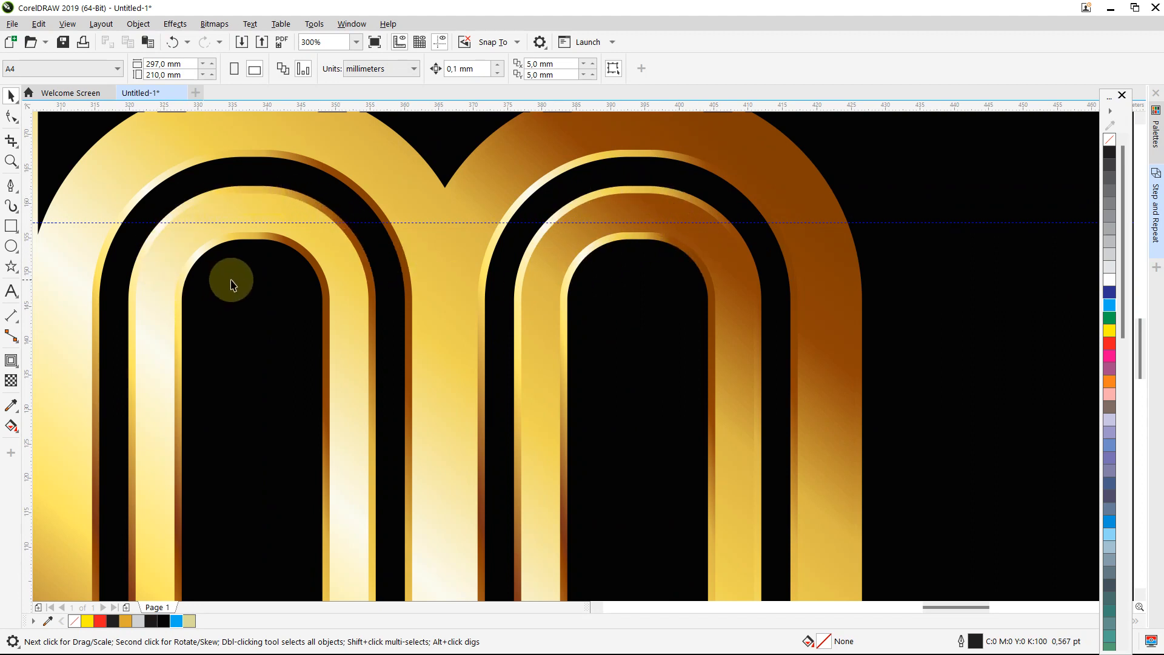
{"action": "scroll", "coordinate": [504, 184], "scroll_direction": "down", "scroll_amount": 2}
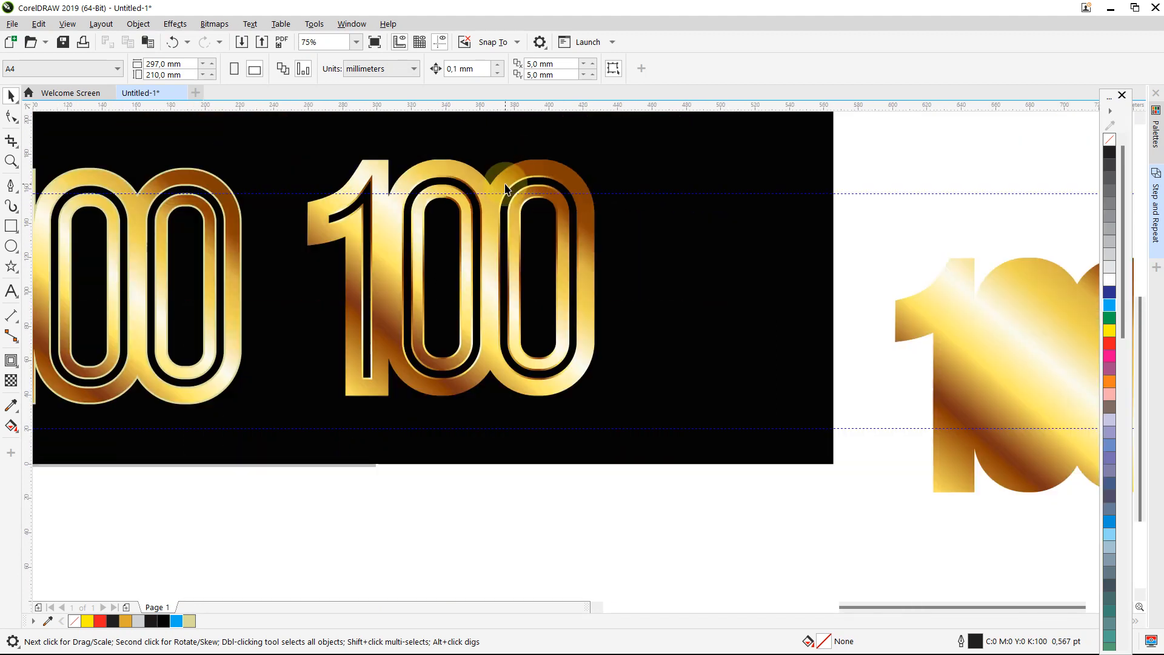
{"action": "scroll", "coordinate": [505, 188], "scroll_direction": "down", "scroll_amount": 1}
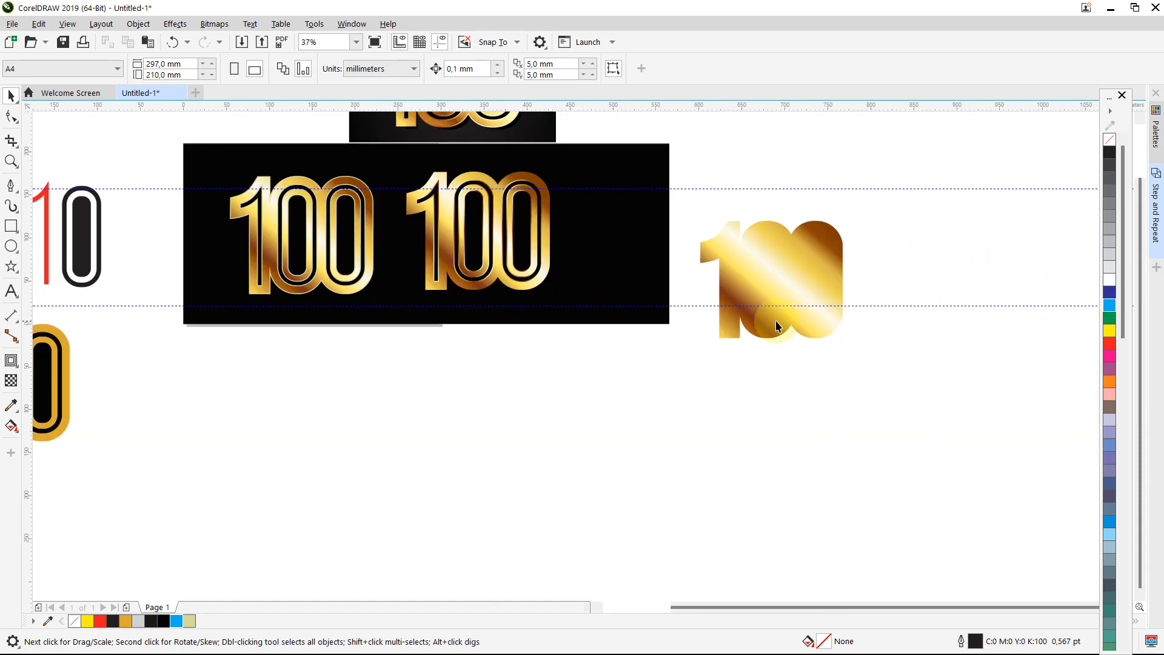
{"action": "scroll", "coordinate": [682, 371], "scroll_direction": "down", "scroll_amount": 1}
{"action": "scroll", "coordinate": [682, 371], "scroll_direction": "up", "scroll_amount": 1}
{"action": "scroll", "coordinate": [513, 396], "scroll_direction": "down", "scroll_amount": 1}
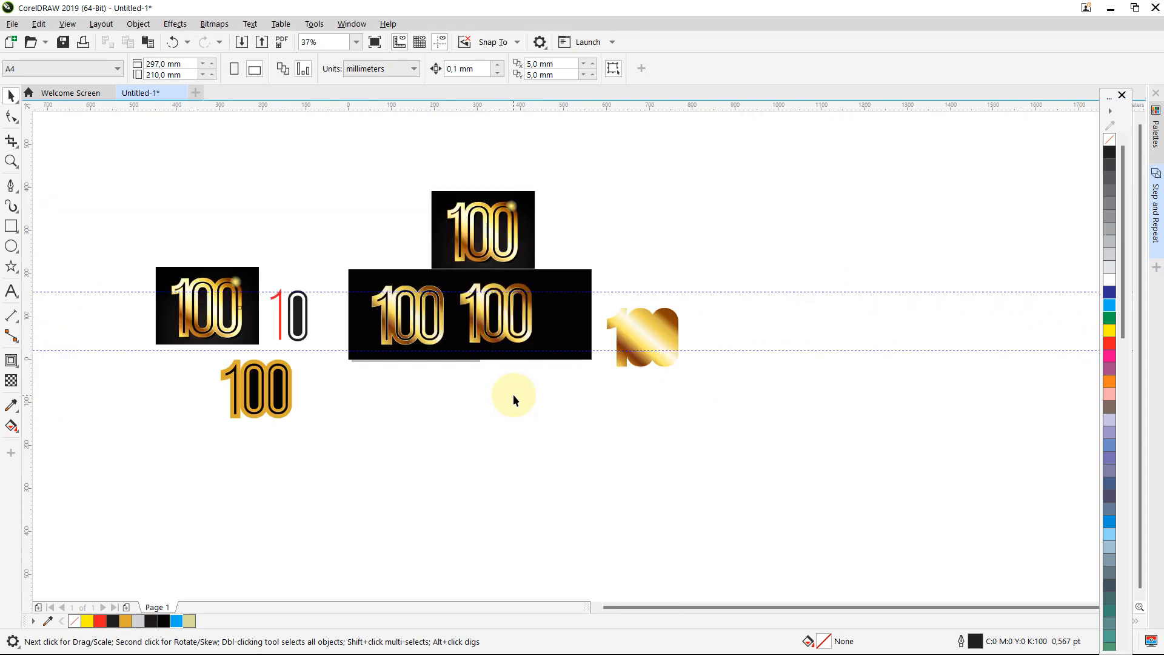
{"action": "scroll", "coordinate": [367, 193], "scroll_direction": "up", "scroll_amount": 1}
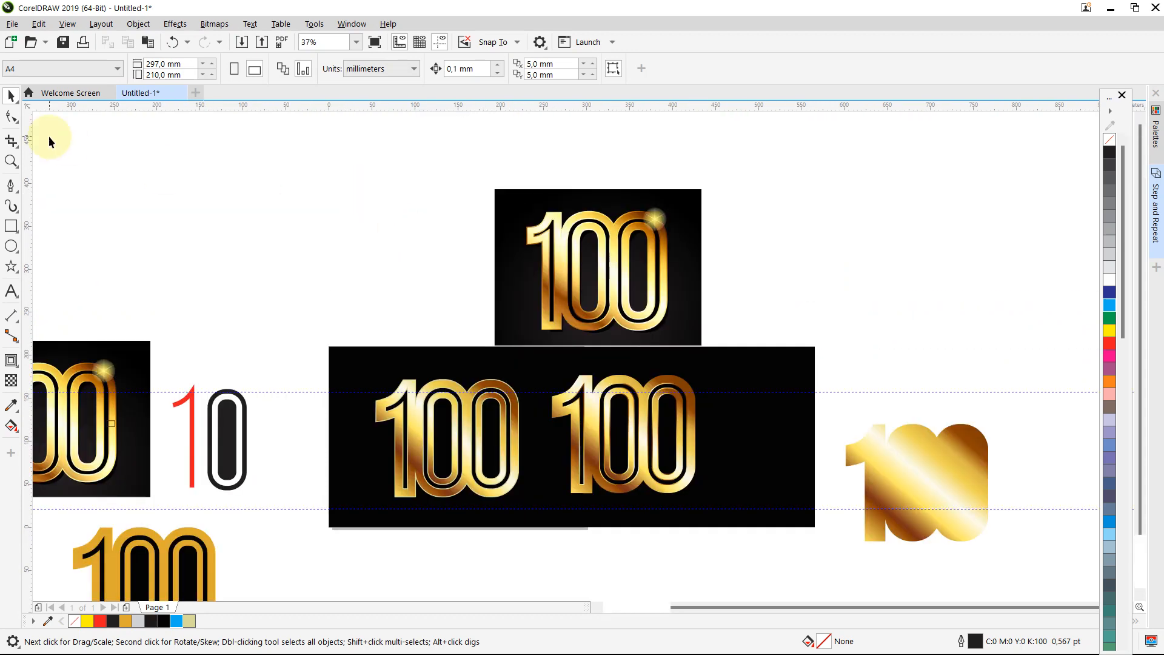
Compare the edge outlines of the reference image's 100 with those of the middle 100 at 150% zoom
{"action": "left_click", "coordinate": [5, 161]}
{"action": "left_click", "coordinate": [633, 280]}
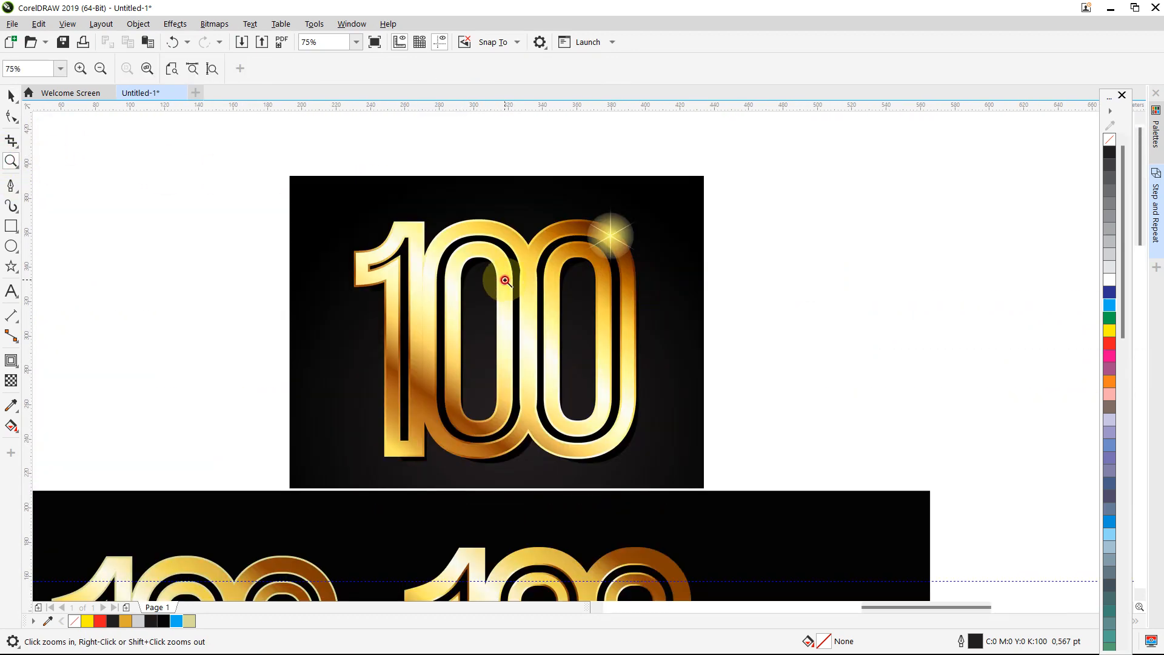
{"action": "left_click", "coordinate": [497, 279]}
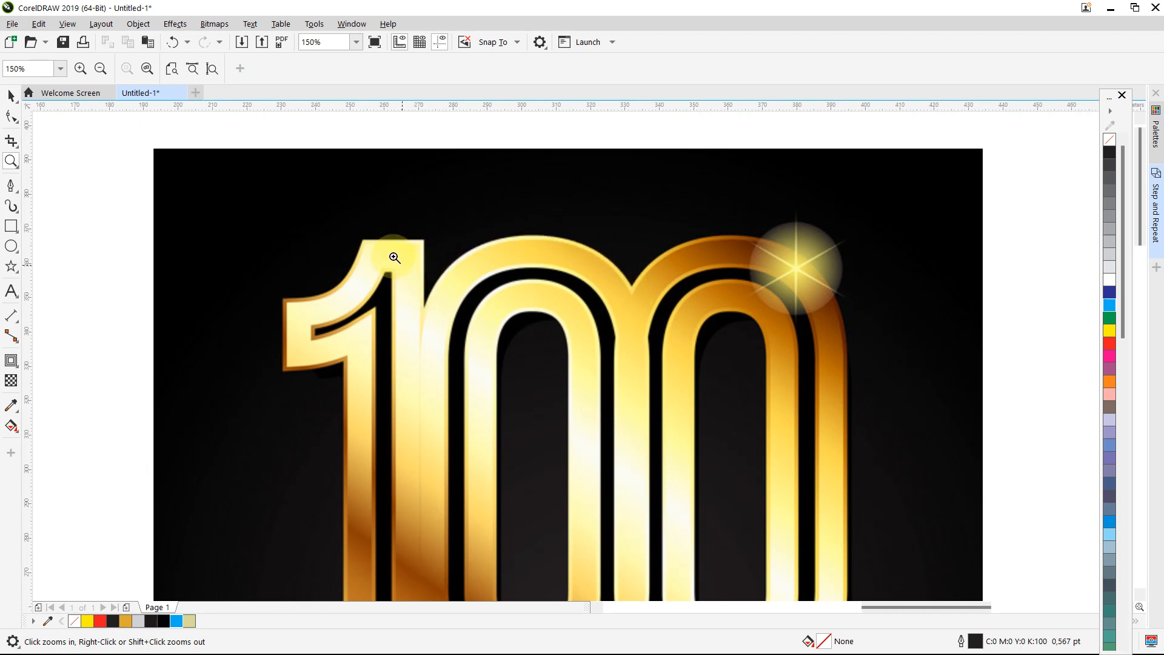
{"action": "right_click", "coordinate": [469, 262]}
{"action": "right_click", "coordinate": [469, 263]}
{"action": "right_click", "coordinate": [499, 309]}
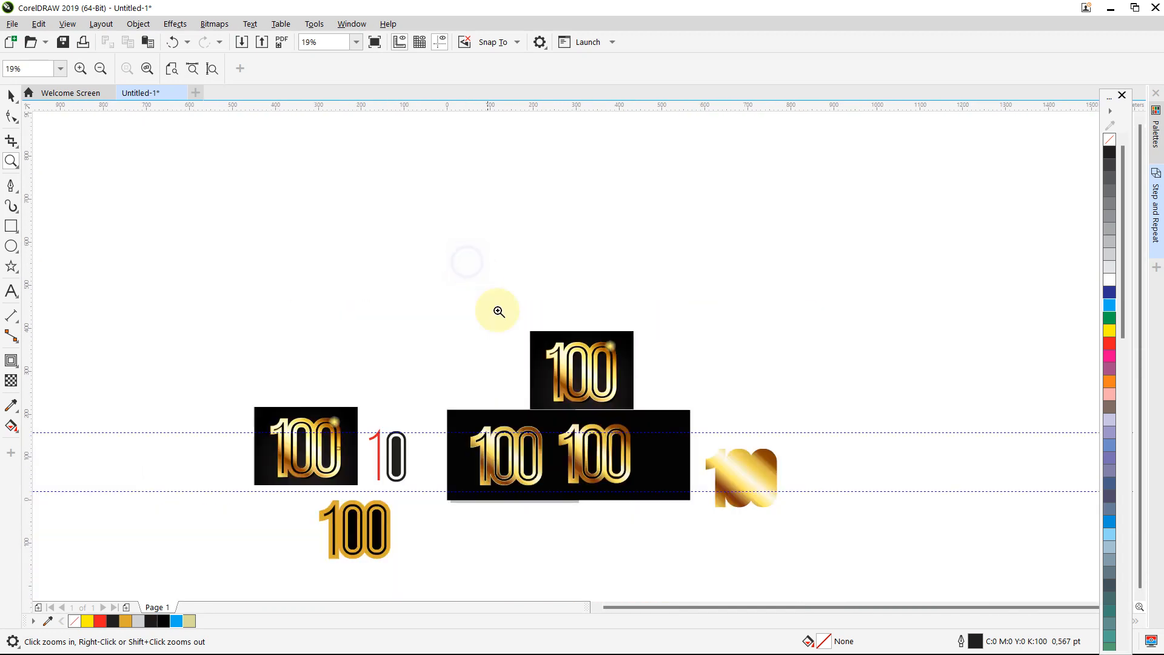
{"action": "left_click", "coordinate": [619, 461]}
{"action": "left_click", "coordinate": [559, 365]}
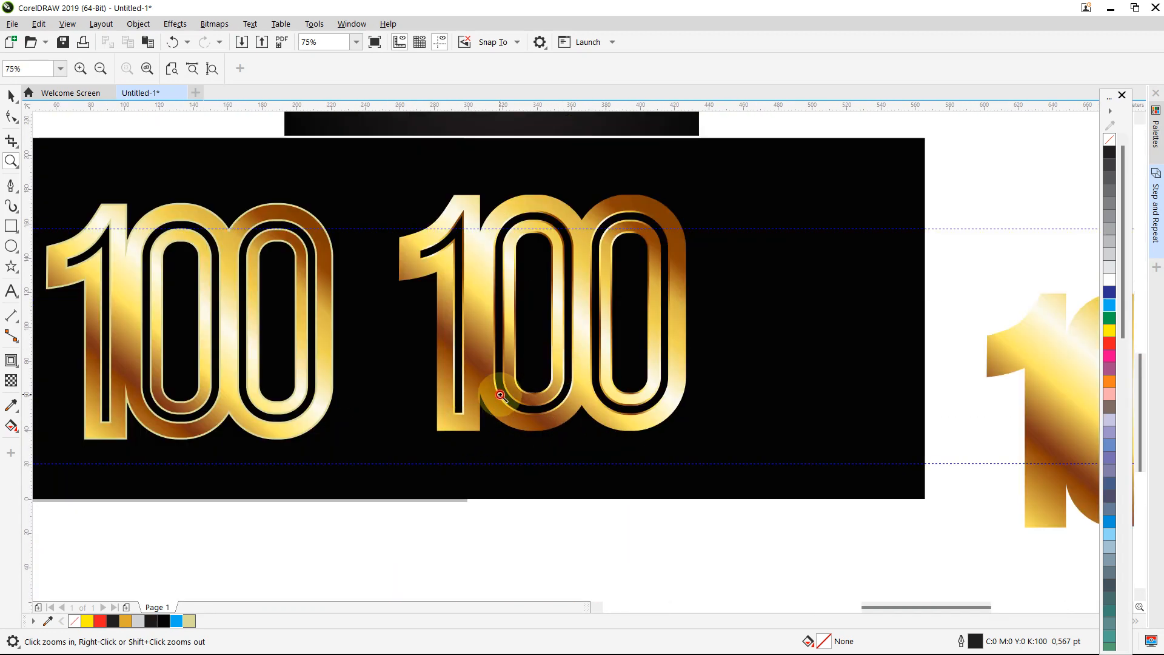
{"action": "left_click", "coordinate": [494, 394]}
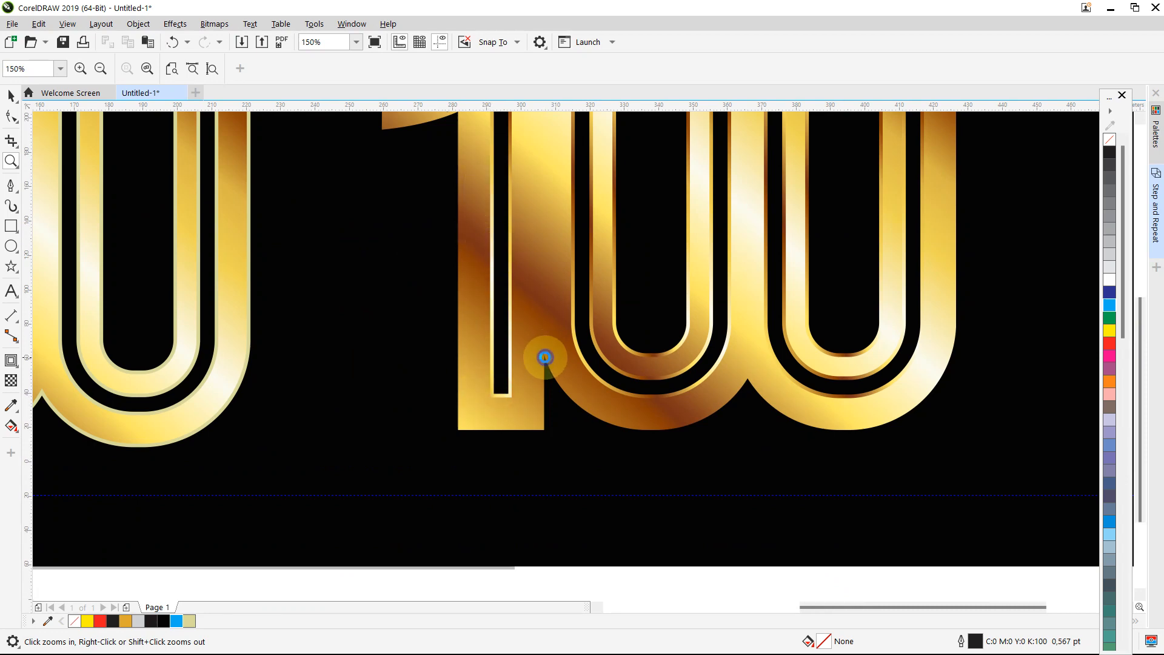
Ungroup the gradient outline group over the middle 100 and clear the selection
{"action": "right_click", "coordinate": [543, 356]}
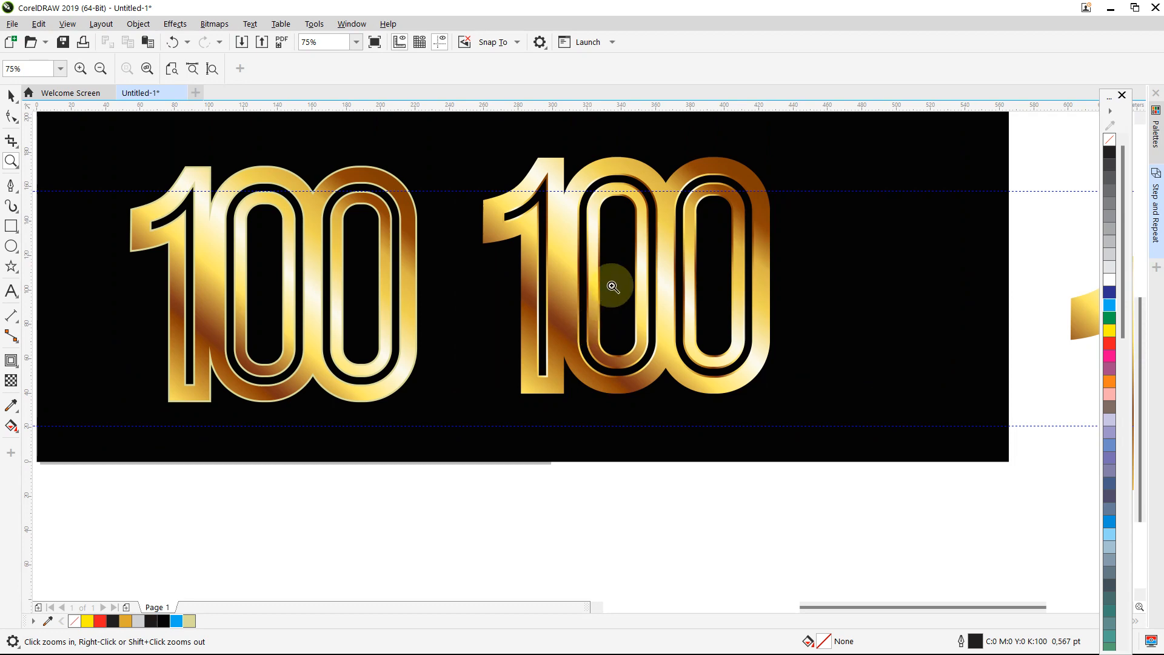
{"action": "right_click", "coordinate": [653, 228]}
{"action": "left_click", "coordinate": [667, 278]}
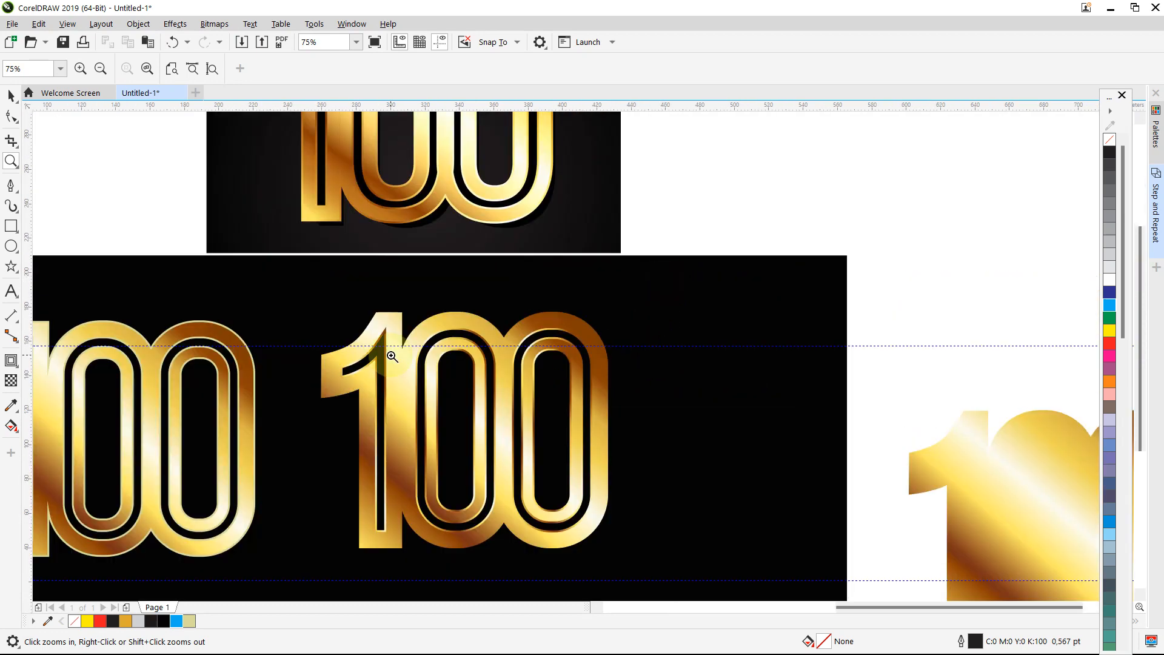
{"action": "left_click", "coordinate": [11, 96]}
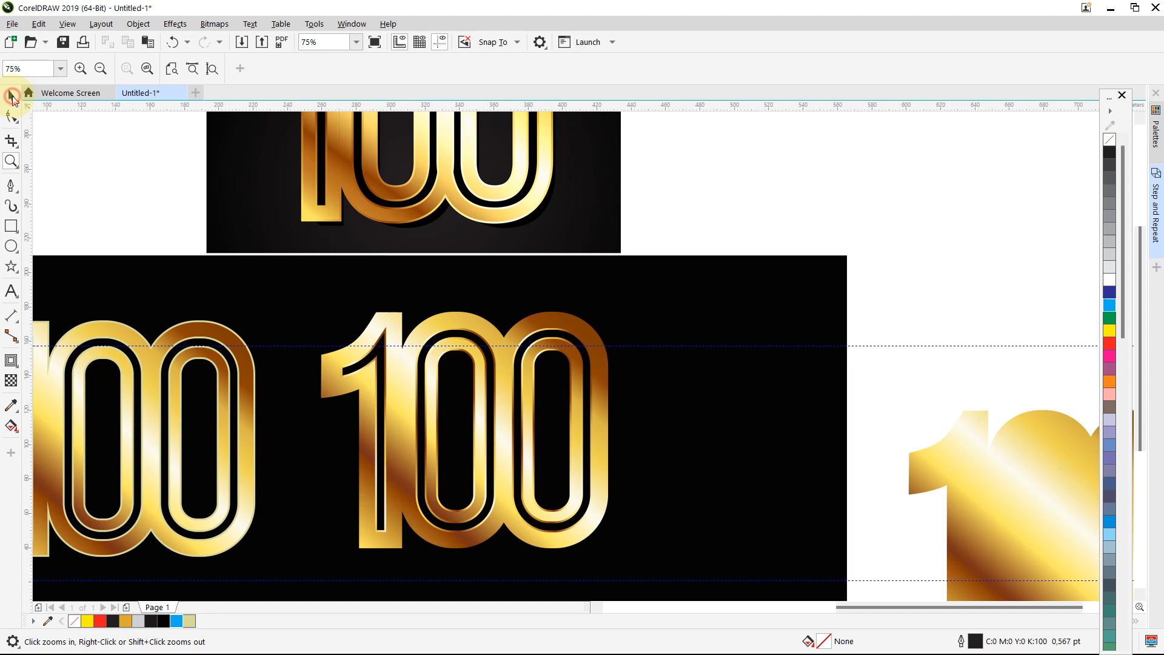
{"action": "left_click", "coordinate": [469, 354]}
{"action": "right_click", "coordinate": [469, 355]}
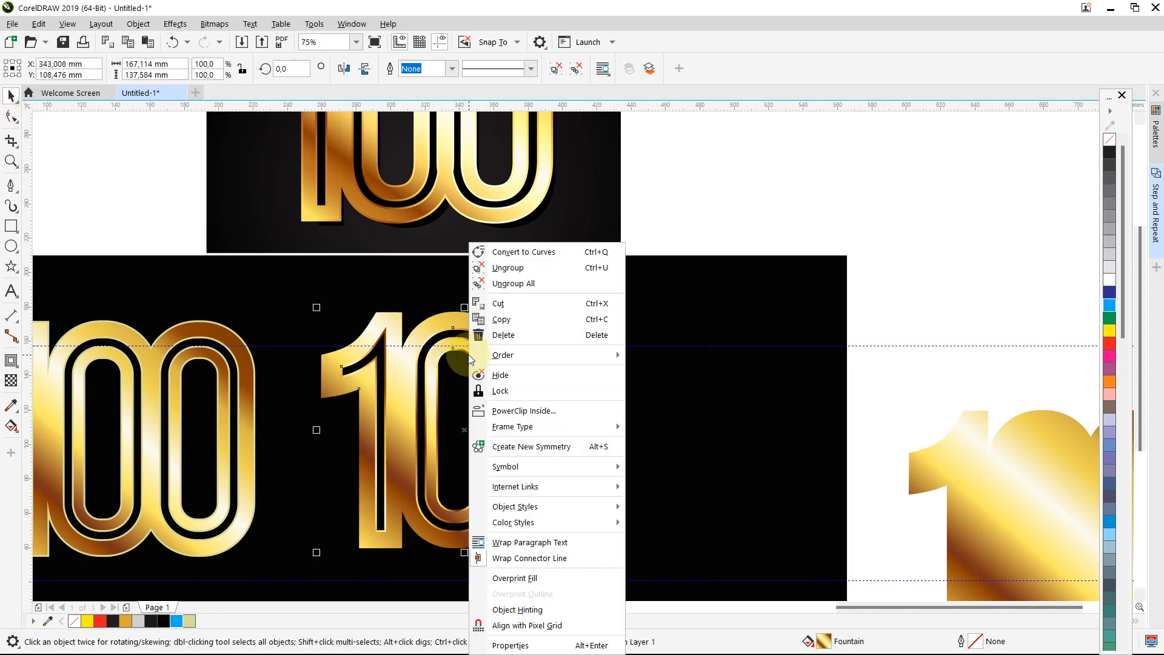
{"action": "left_click", "coordinate": [508, 267]}
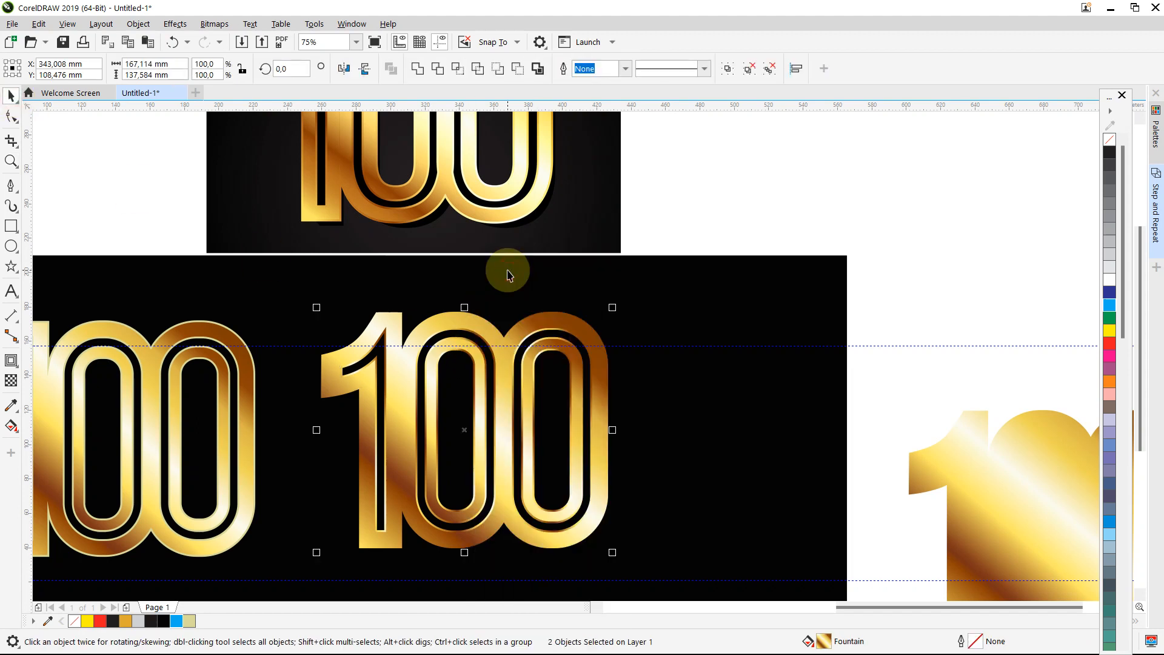
{"action": "left_click", "coordinate": [718, 216]}
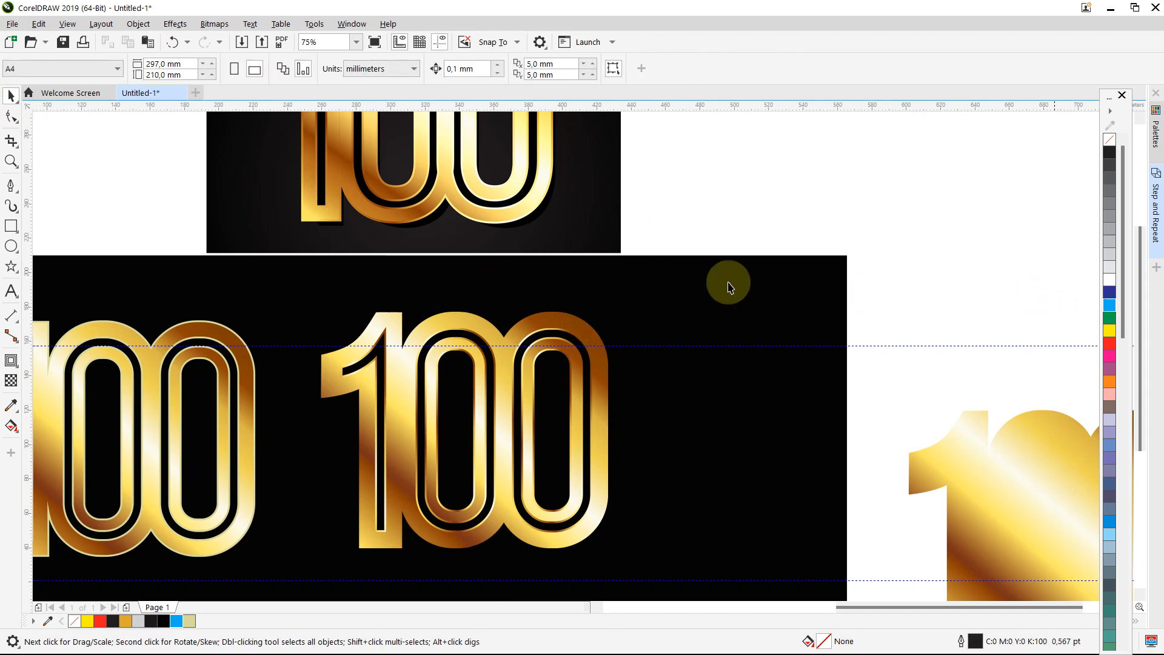
Compare the edge outline at the top of the last zero in the reference image and the middle 100 at 300% zoom
{"action": "left_click", "coordinate": [11, 160]}
{"action": "right_click", "coordinate": [117, 262]}
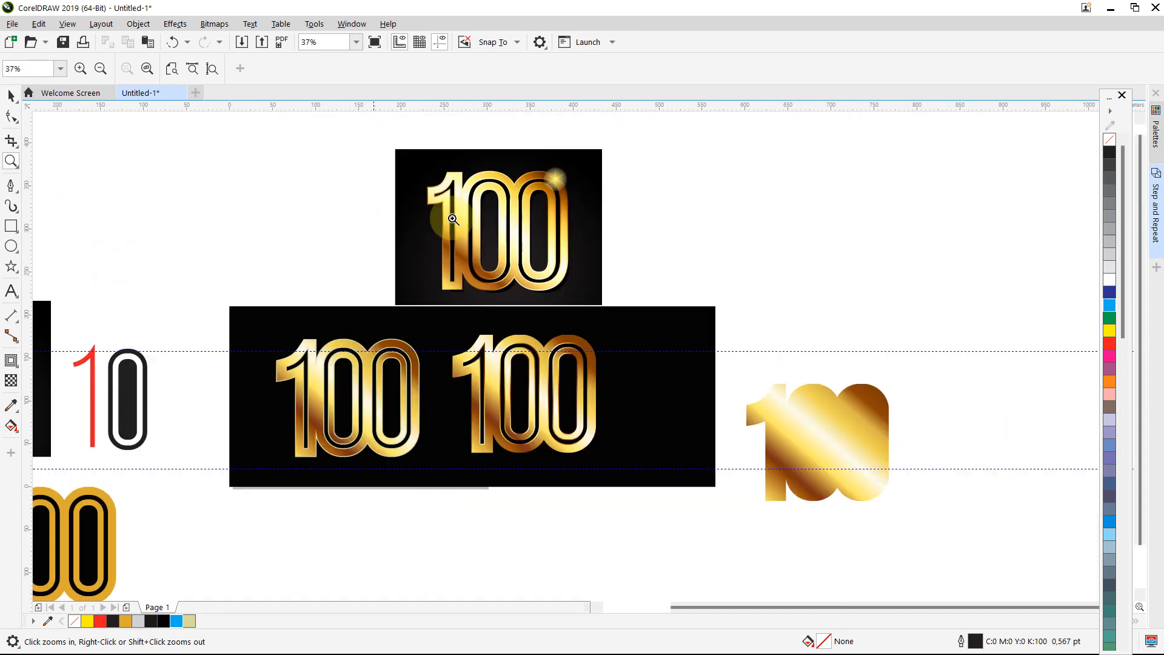
{"action": "left_click", "coordinate": [593, 200]}
{"action": "left_click", "coordinate": [521, 309]}
{"action": "left_click", "coordinate": [546, 334]}
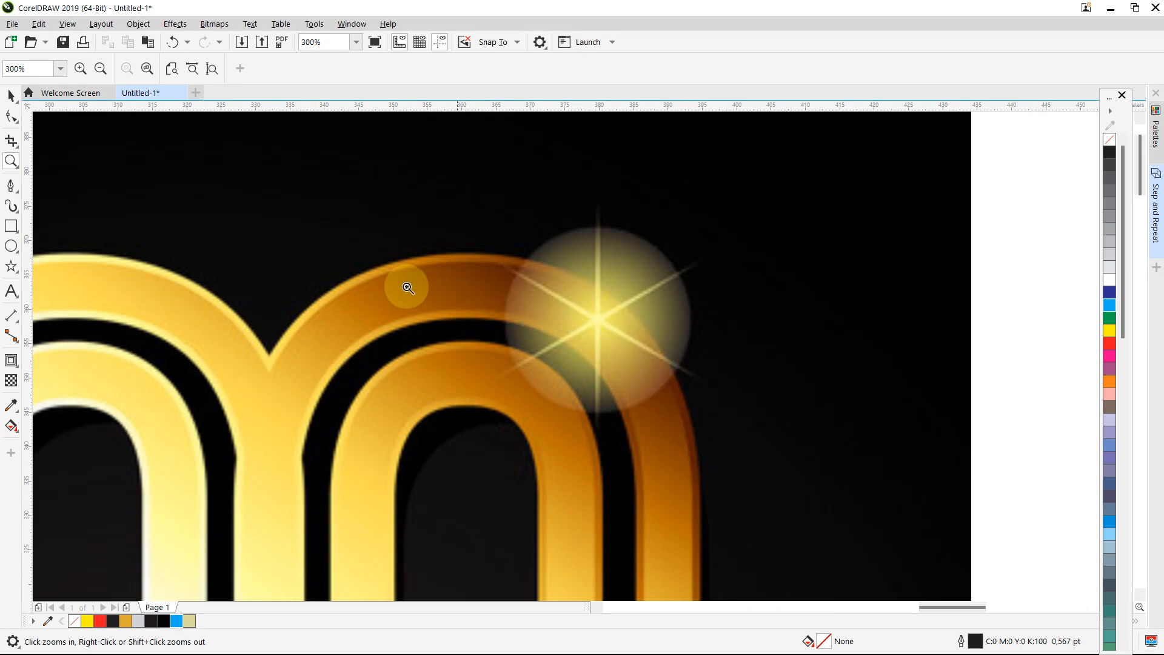
{"action": "right_click", "coordinate": [552, 317]}
{"action": "right_click", "coordinate": [552, 318]}
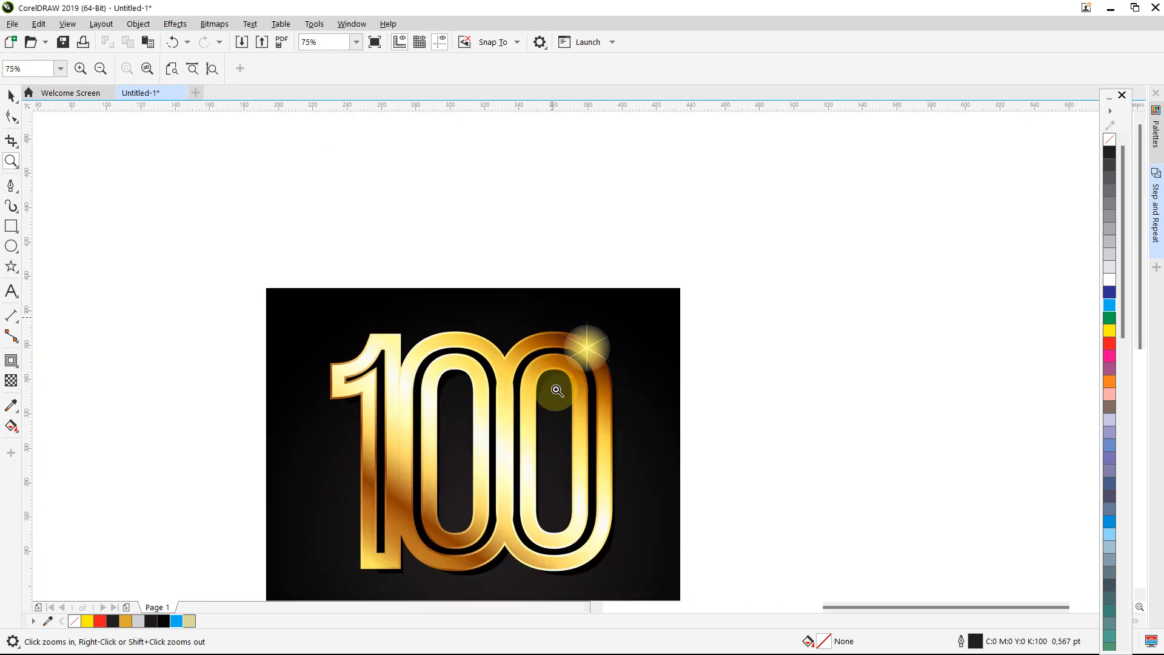
{"action": "right_click", "coordinate": [551, 485]}
{"action": "left_click", "coordinate": [606, 523]}
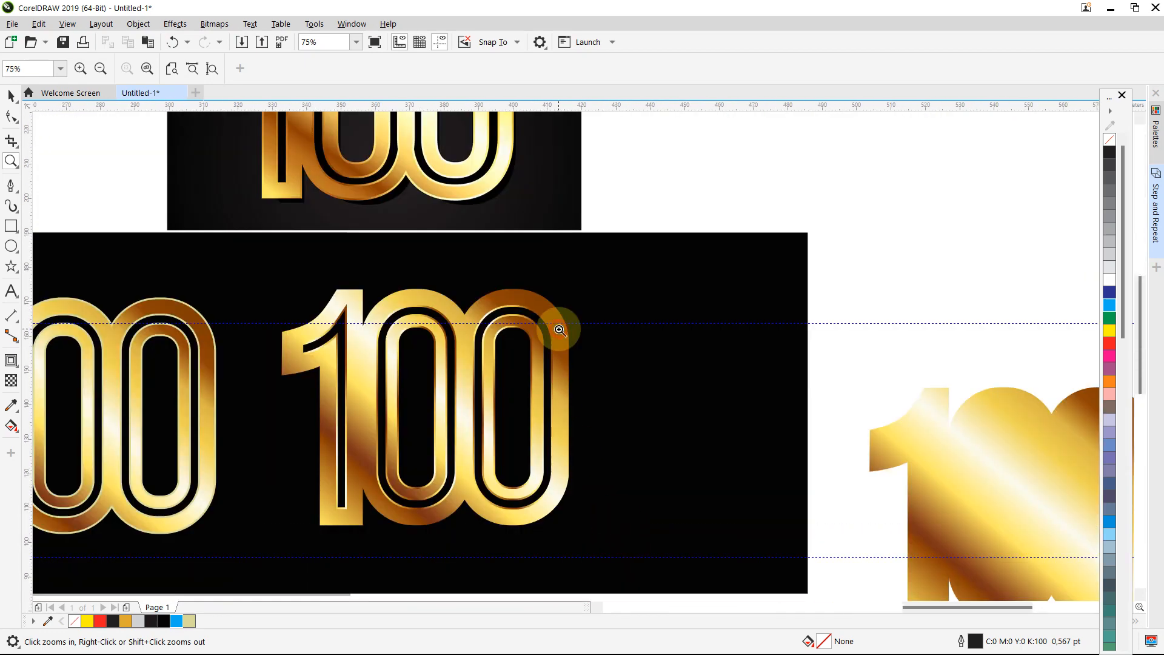
{"action": "left_click", "coordinate": [556, 322]}
{"action": "left_click", "coordinate": [549, 318]}
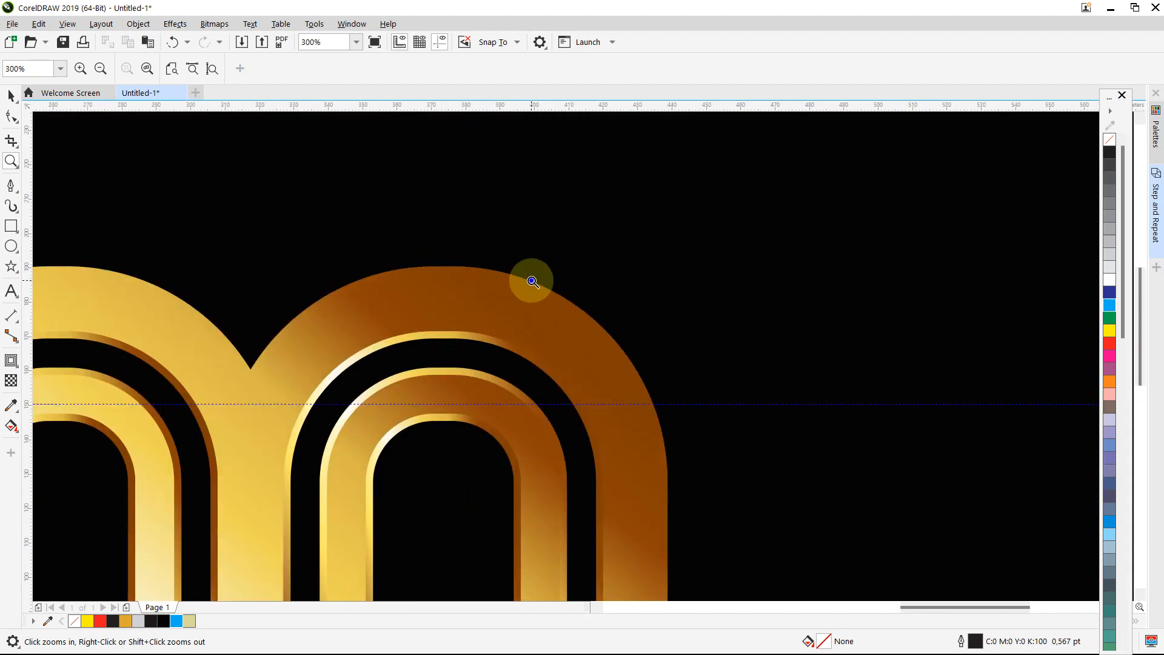
{"action": "right_click", "coordinate": [530, 278]}
{"action": "right_click", "coordinate": [530, 278]}
Try moving the outer gradient outline away from the middle 100 and undo the move
{"action": "left_click", "coordinate": [12, 95]}
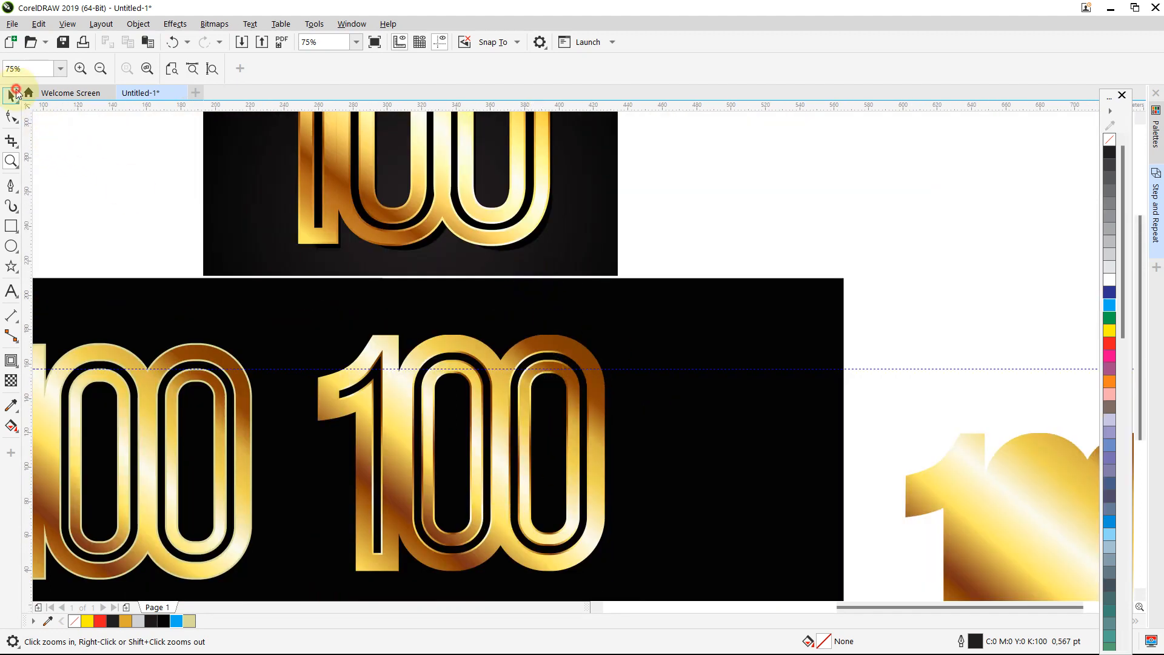
{"action": "left_click", "coordinate": [578, 343]}
{"action": "left_click_drag", "start_coordinate": [579, 341], "coordinate": [634, 311]}
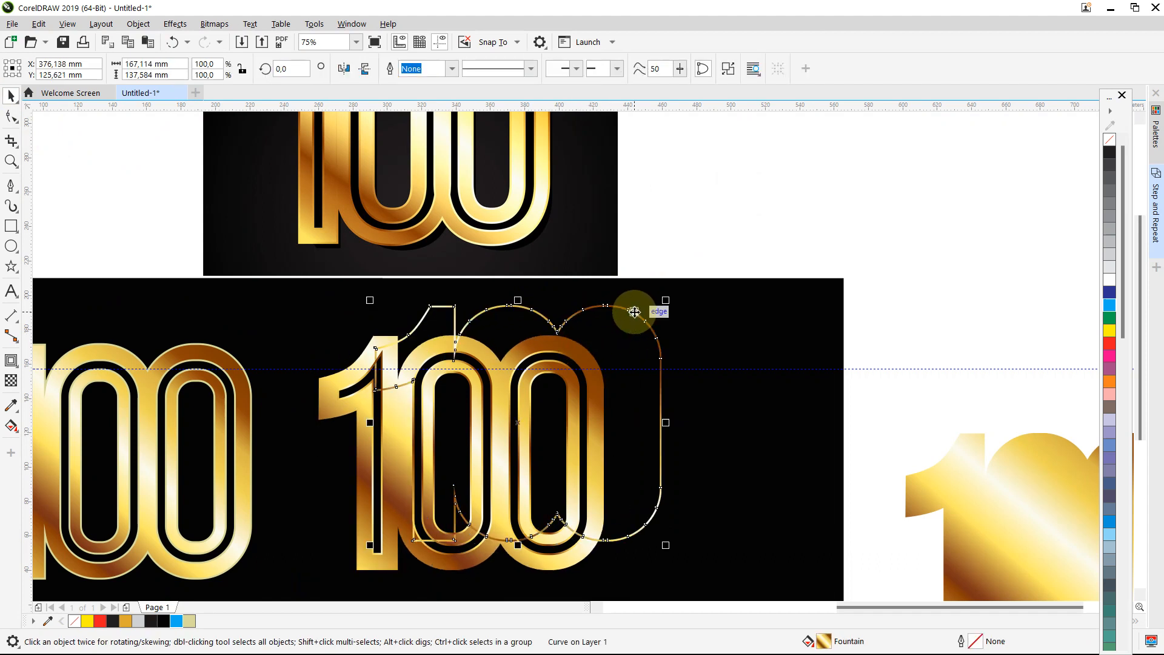
{"action": "key", "text": "Escape"}
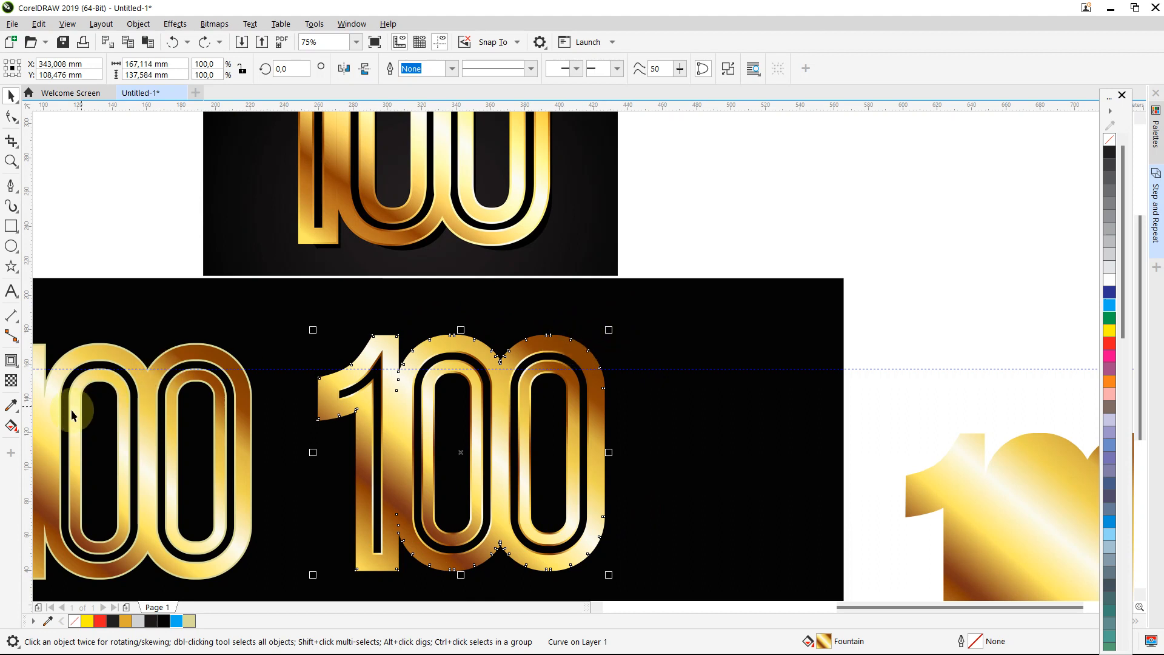
Recolor the end node of the outer outline's fountain fill with a sampled gold, C9 M25 Y83 K10
{"action": "left_click", "coordinate": [11, 426]}
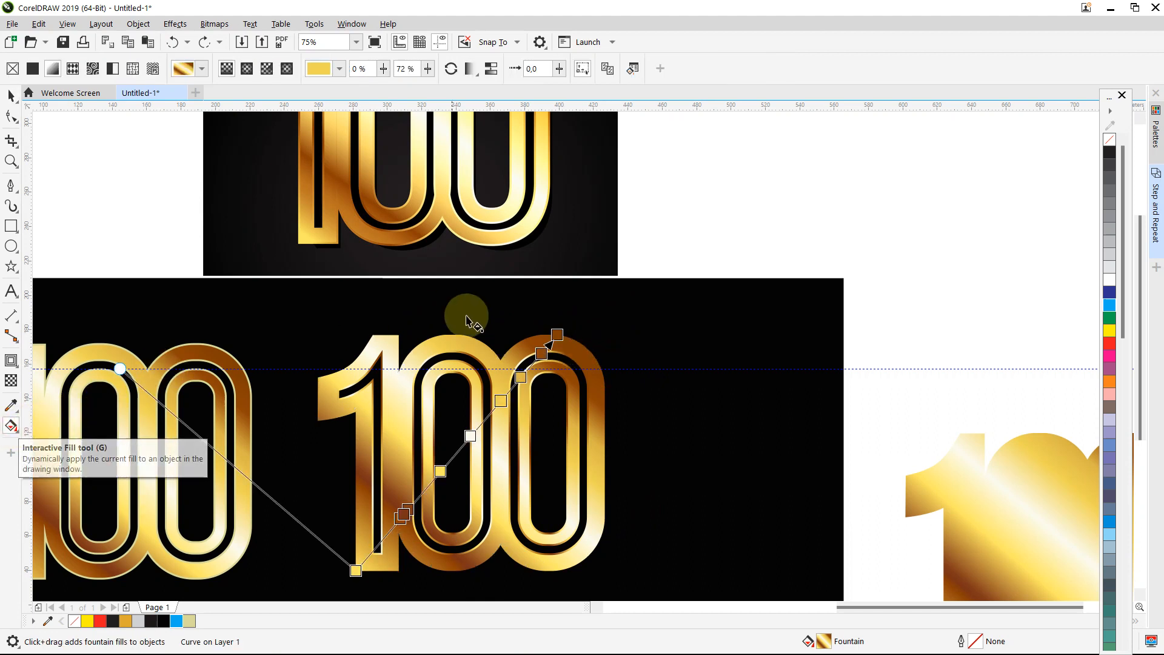
{"action": "left_click", "coordinate": [552, 335]}
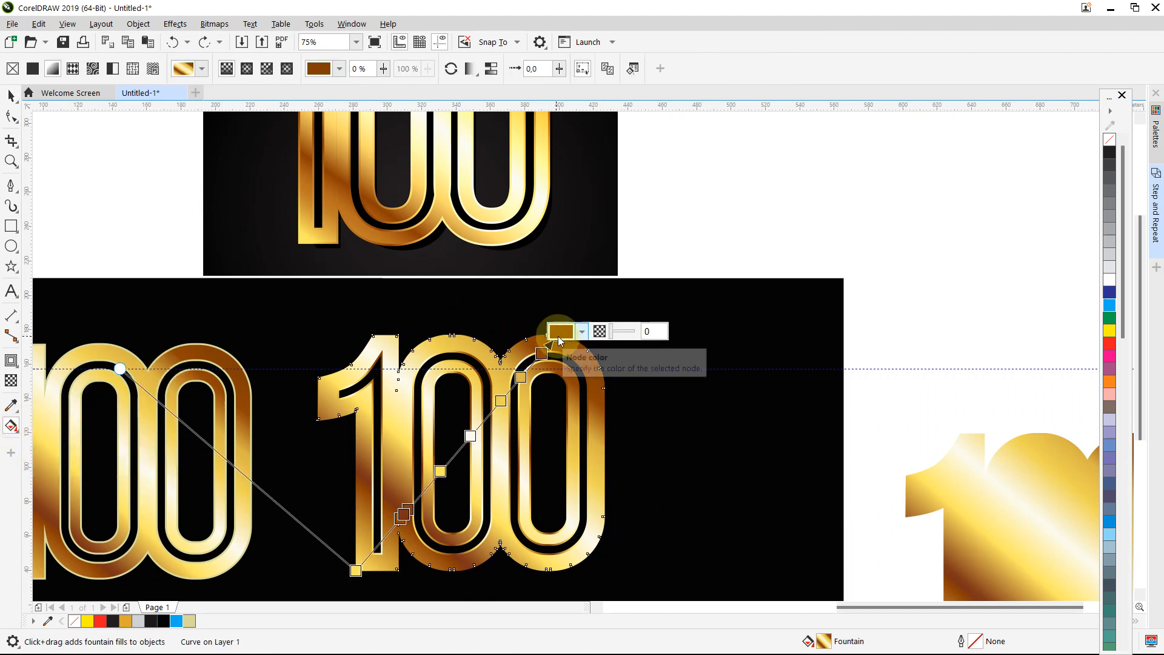
{"action": "left_click", "coordinate": [581, 332]}
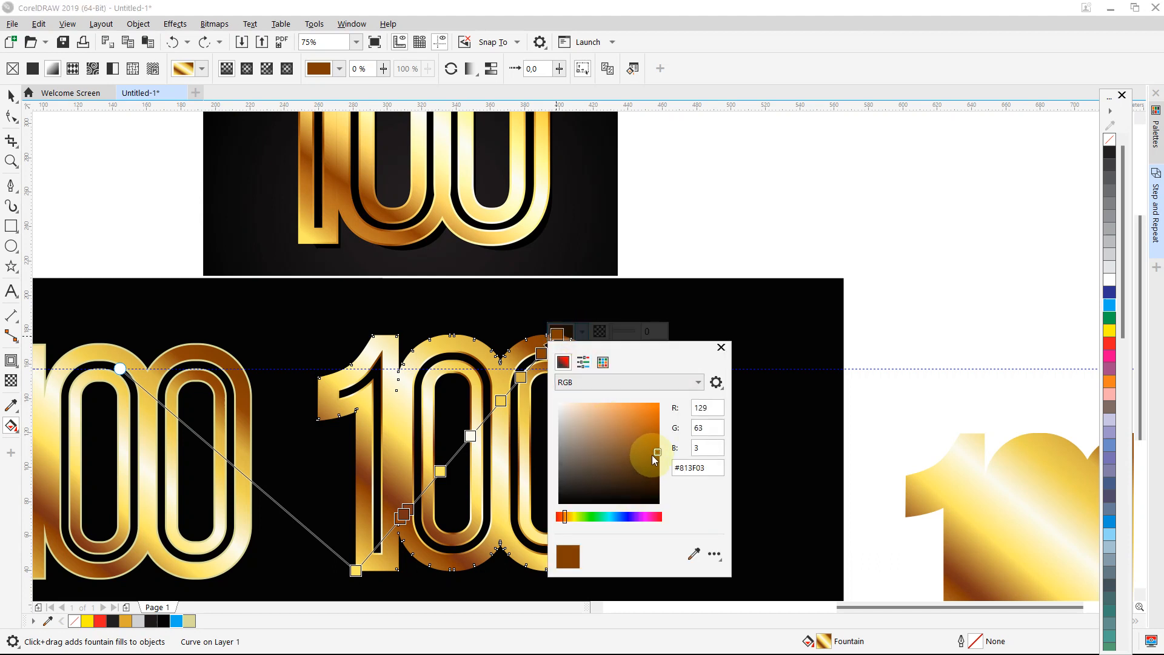
{"action": "left_click", "coordinate": [694, 553]}
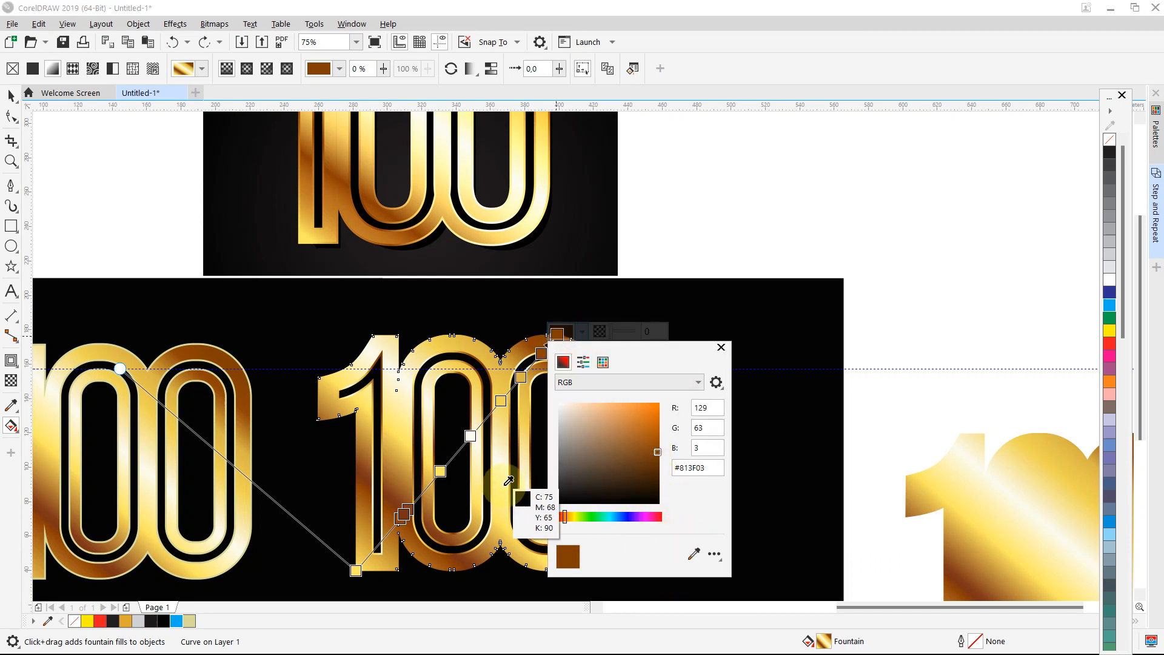
{"action": "left_click", "coordinate": [437, 471]}
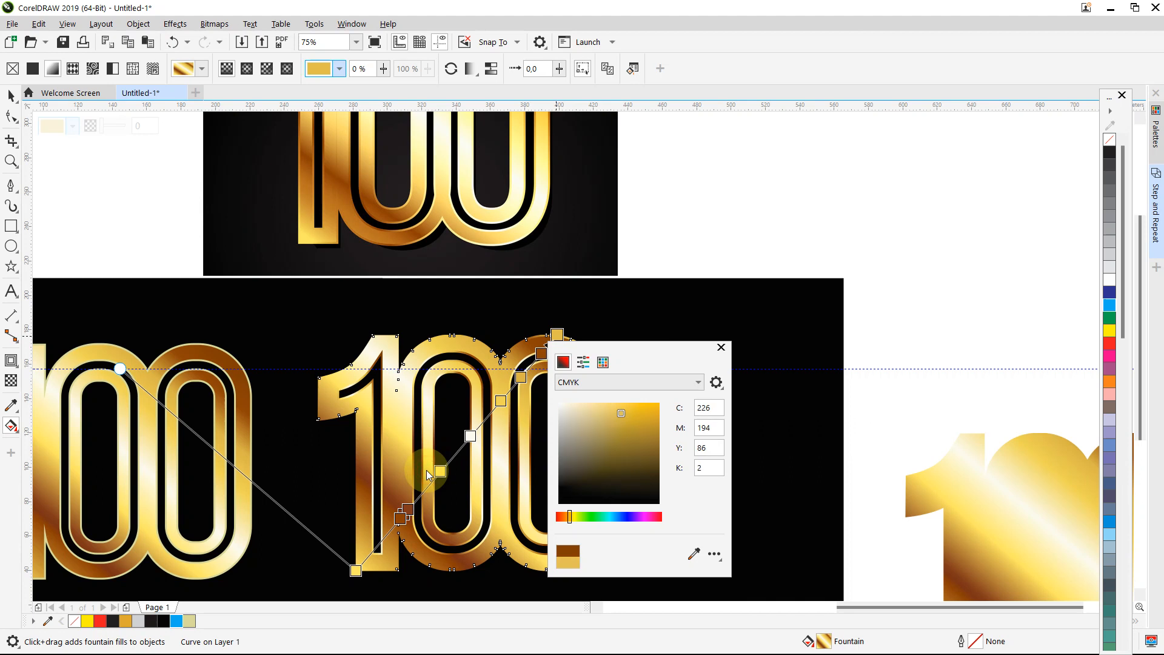
{"action": "left_click", "coordinate": [767, 285]}
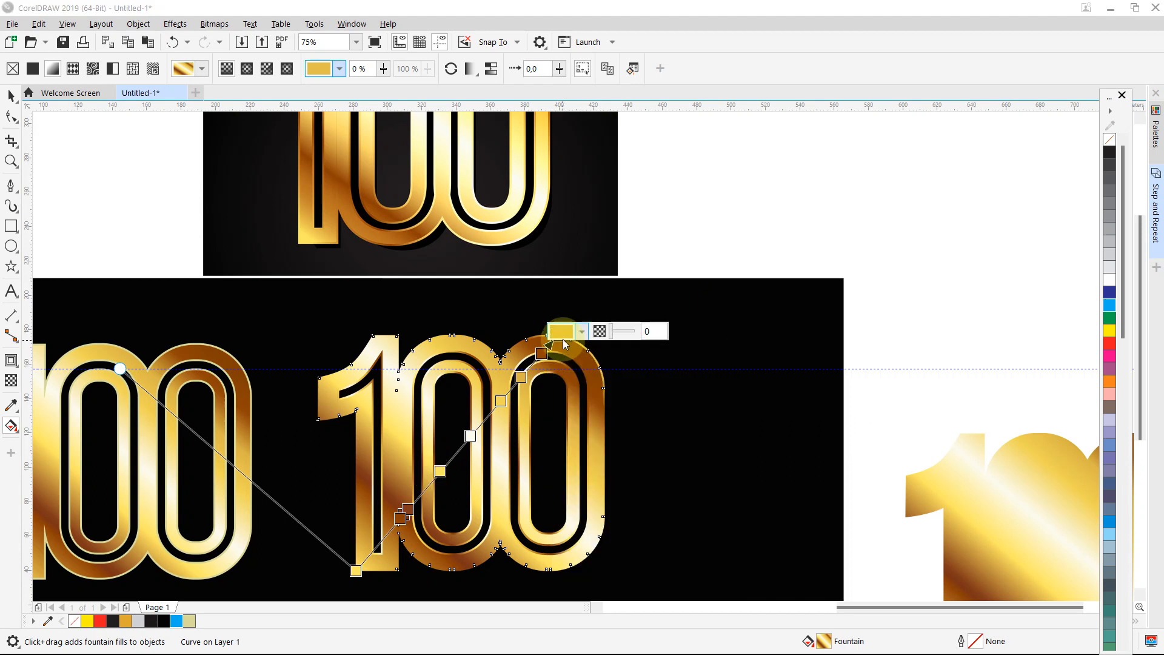
{"action": "left_click", "coordinate": [583, 332]}
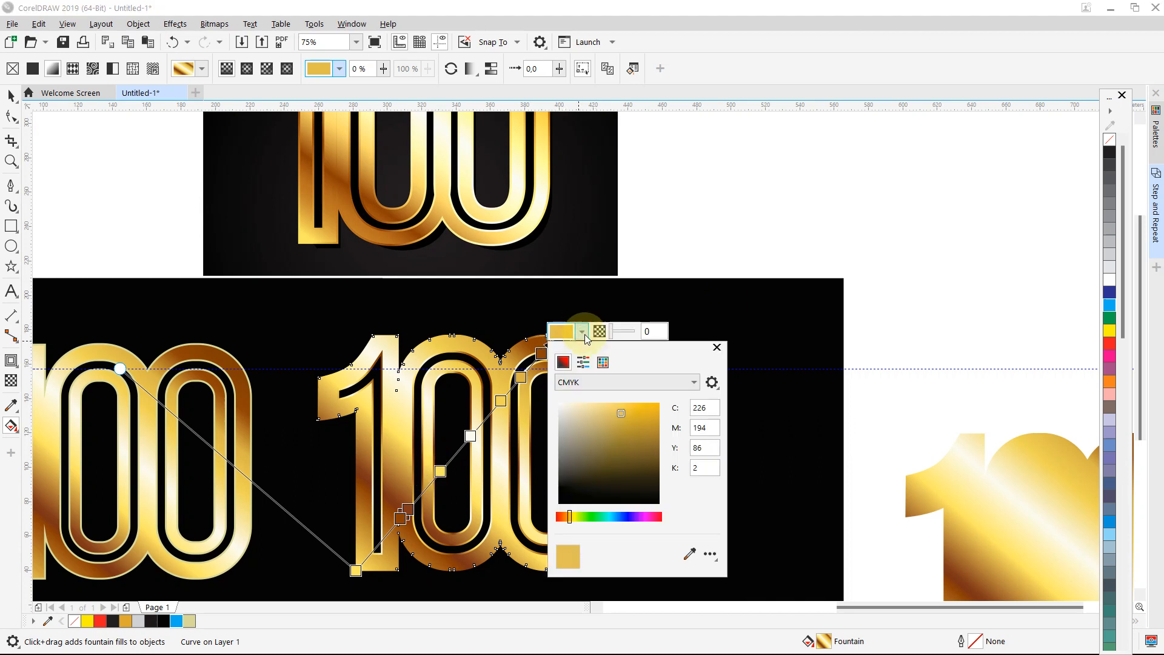
{"action": "left_click", "coordinate": [688, 541]}
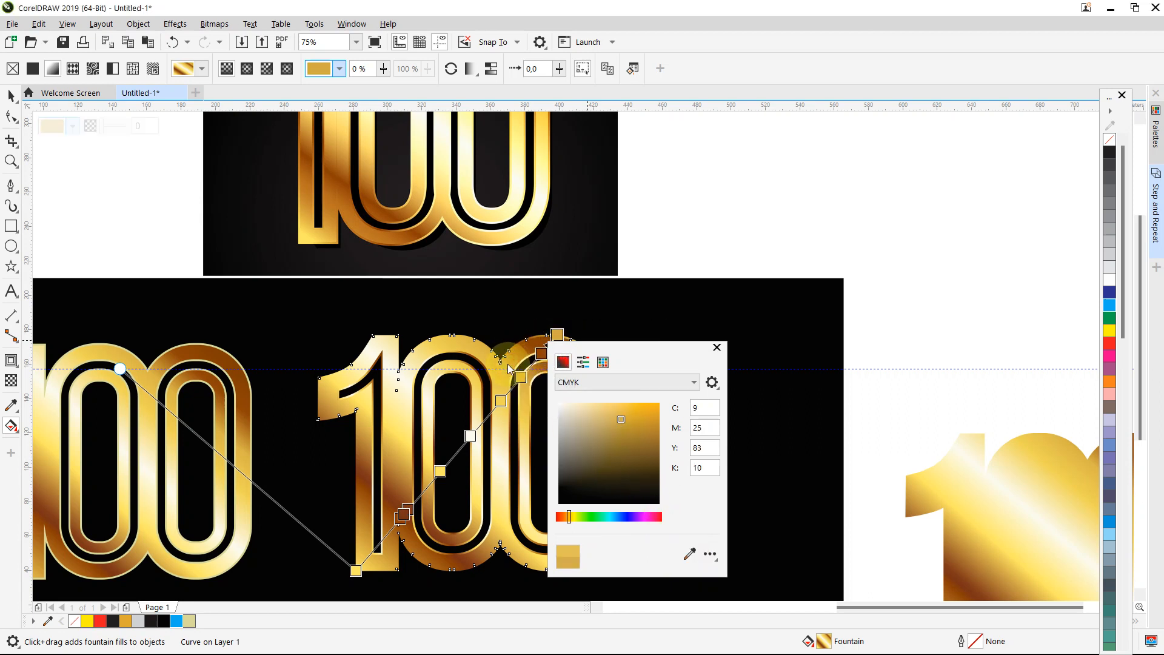
{"action": "left_click", "coordinate": [690, 233]}
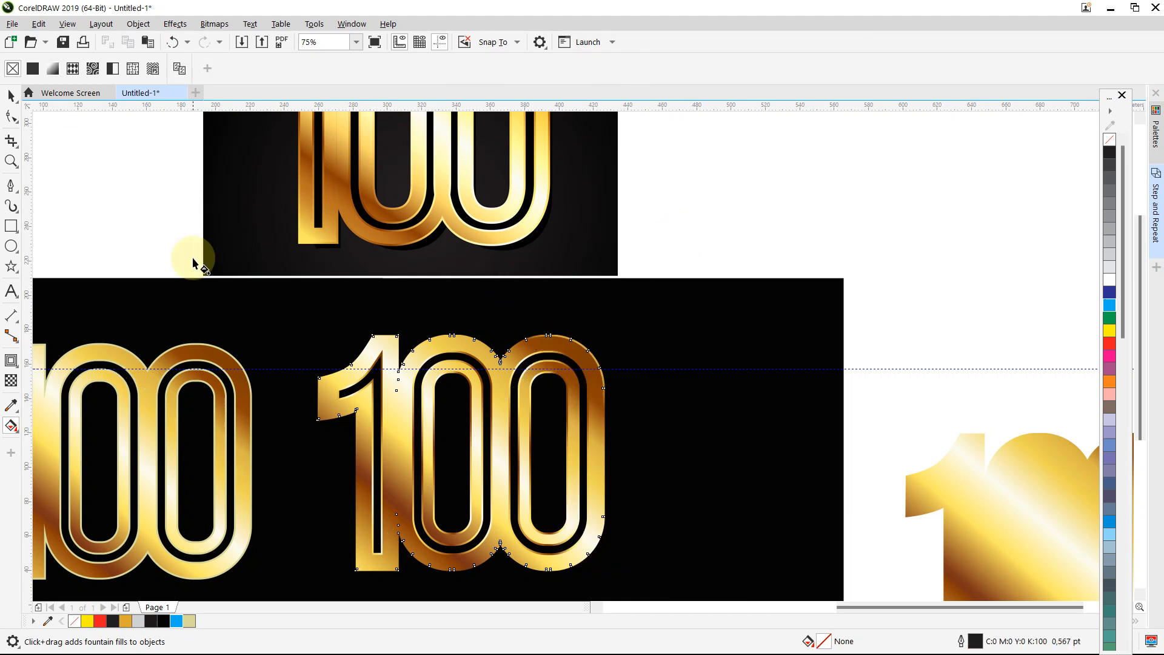
Recolor the end node of the outer outline's fountain fill with a darker gold sampled near the junction of the two zeros
{"action": "left_click", "coordinate": [11, 96]}
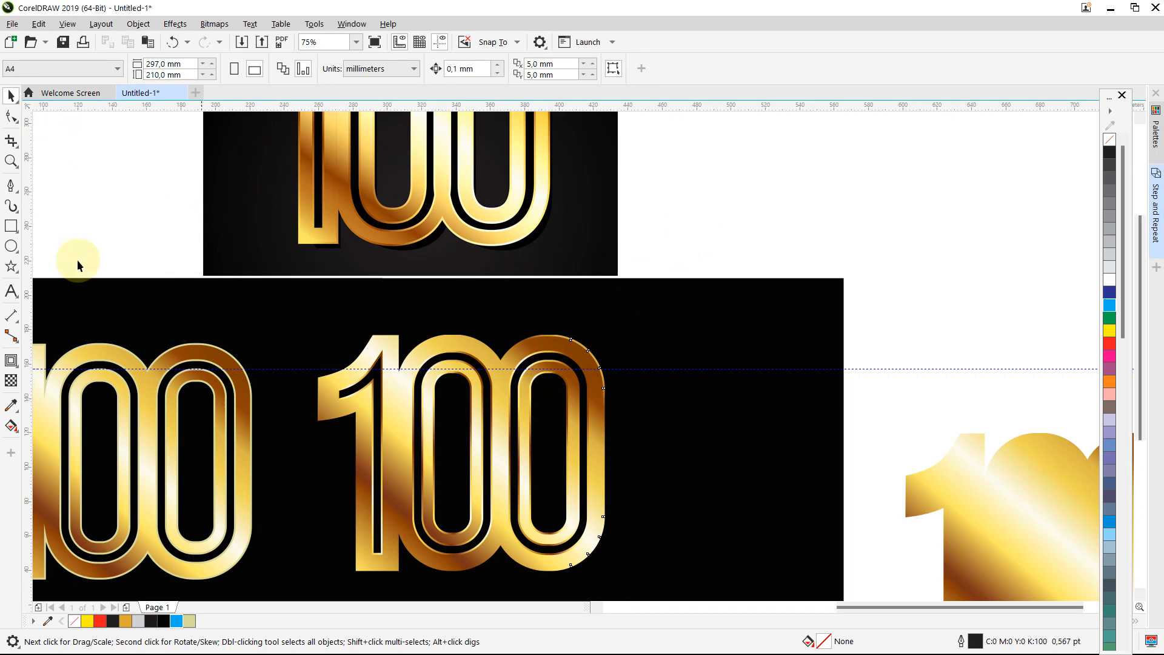
{"action": "left_click", "coordinate": [205, 206]}
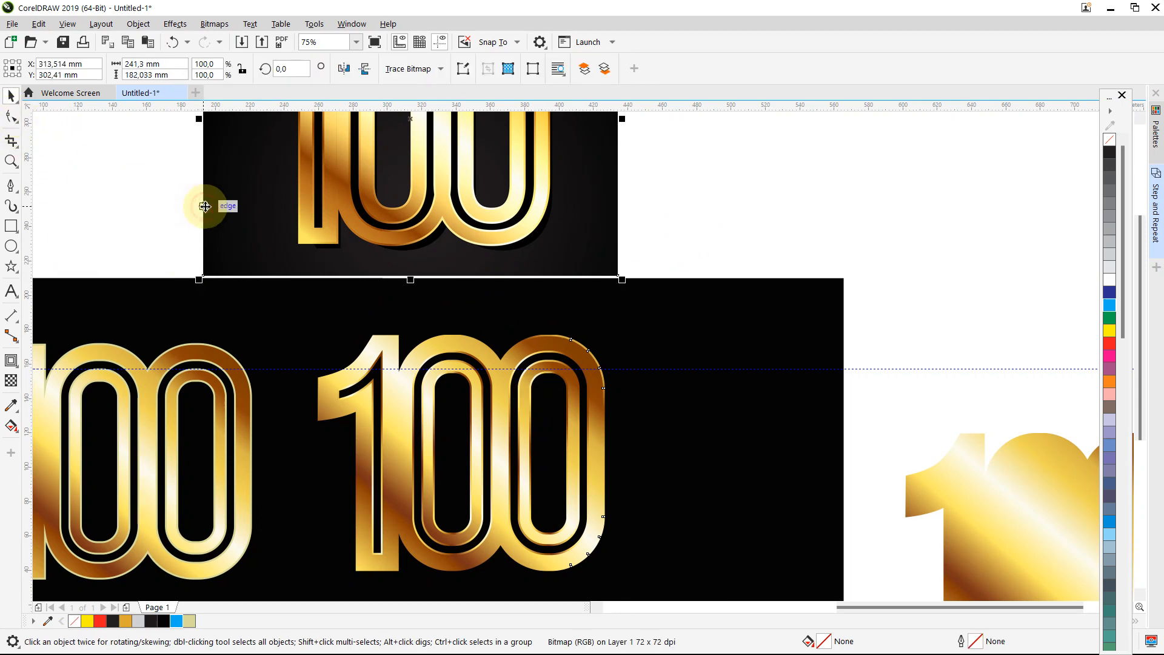
{"action": "left_click", "coordinate": [653, 195]}
{"action": "scroll", "coordinate": [561, 393], "scroll_direction": "down", "scroll_amount": 1}
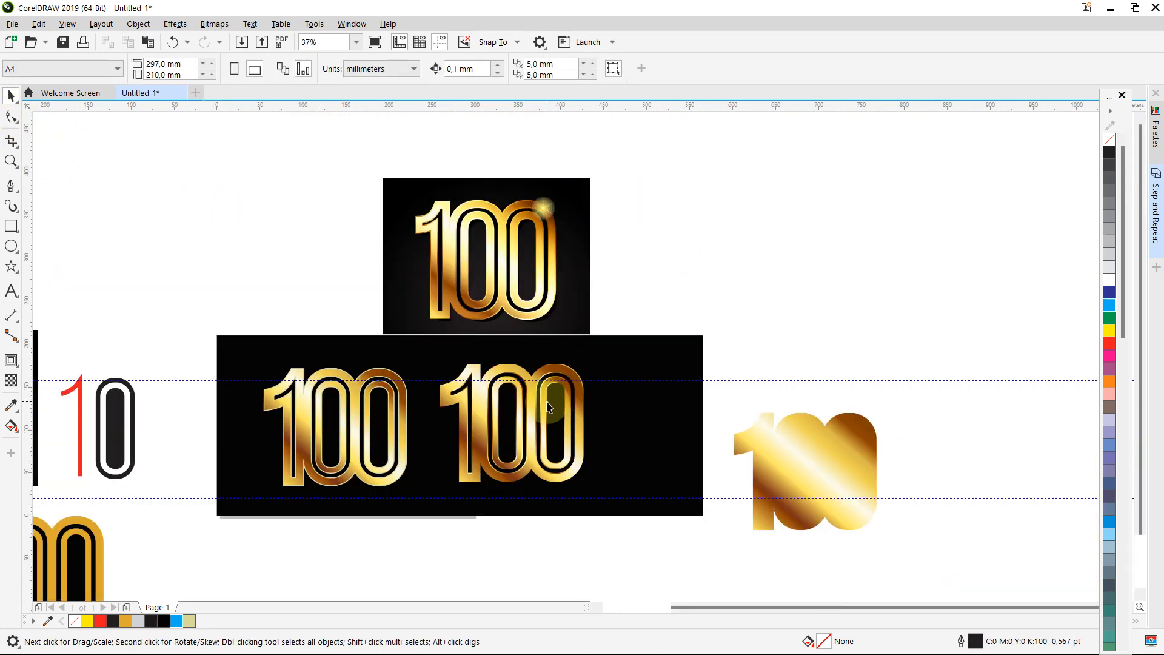
{"action": "scroll", "coordinate": [547, 406], "scroll_direction": "up", "scroll_amount": 1}
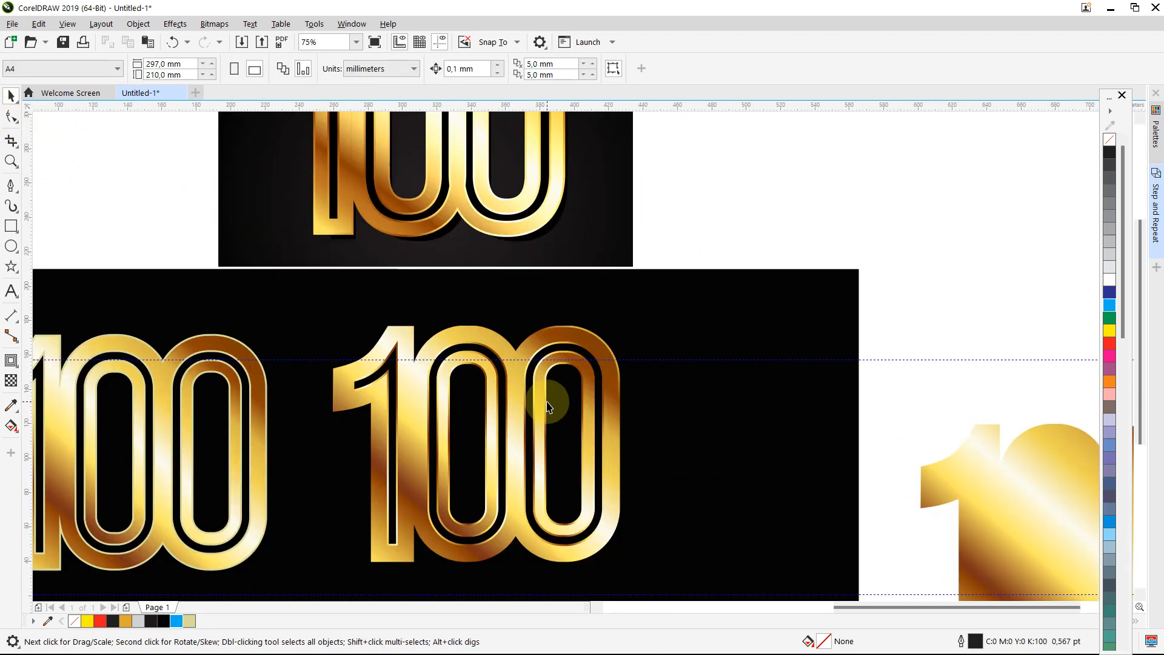
{"action": "scroll", "coordinate": [605, 342], "scroll_direction": "up", "scroll_amount": 1}
{"action": "left_click", "coordinate": [606, 347]}
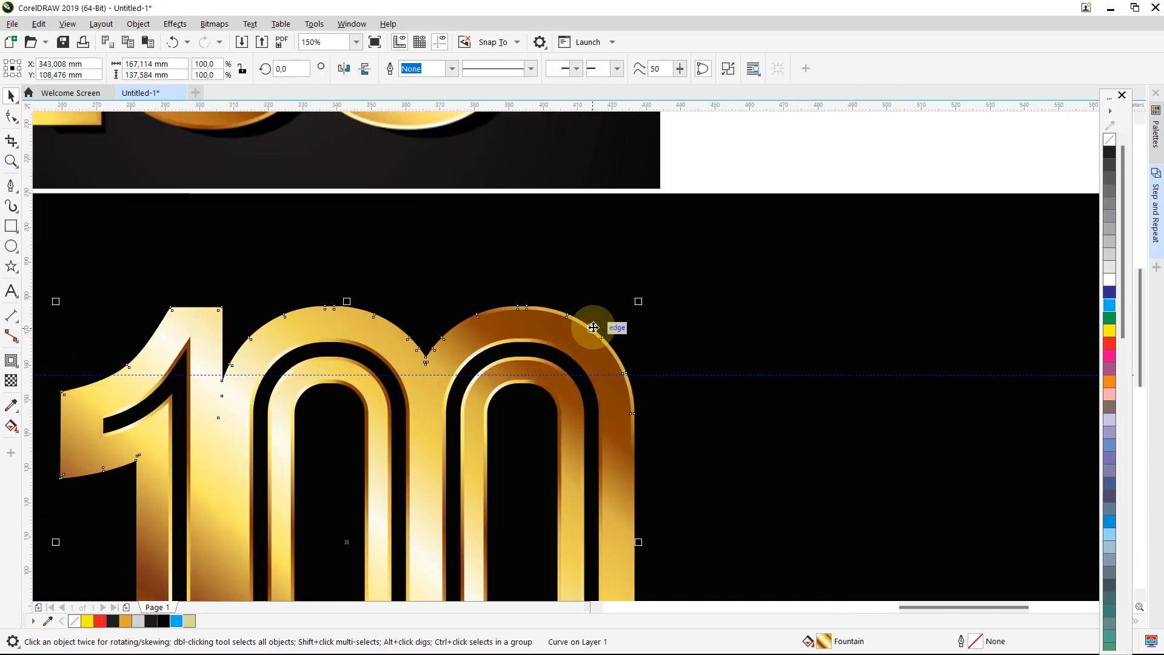
{"action": "left_click", "coordinate": [11, 425]}
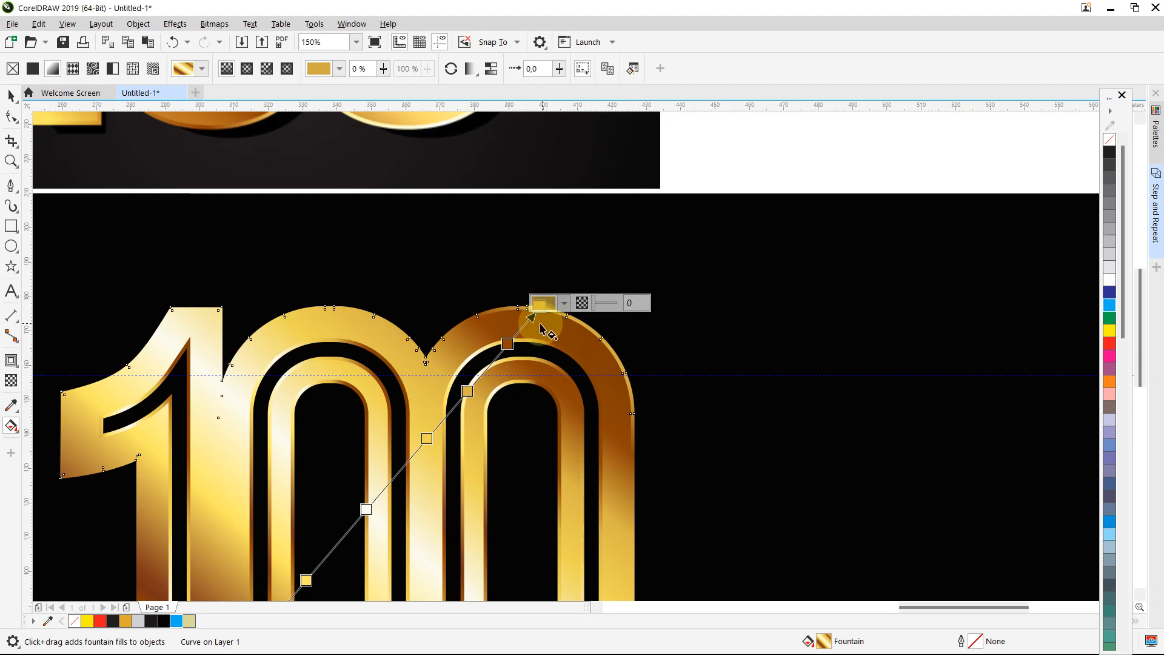
{"action": "left_click", "coordinate": [564, 303]}
{"action": "left_click", "coordinate": [673, 525]}
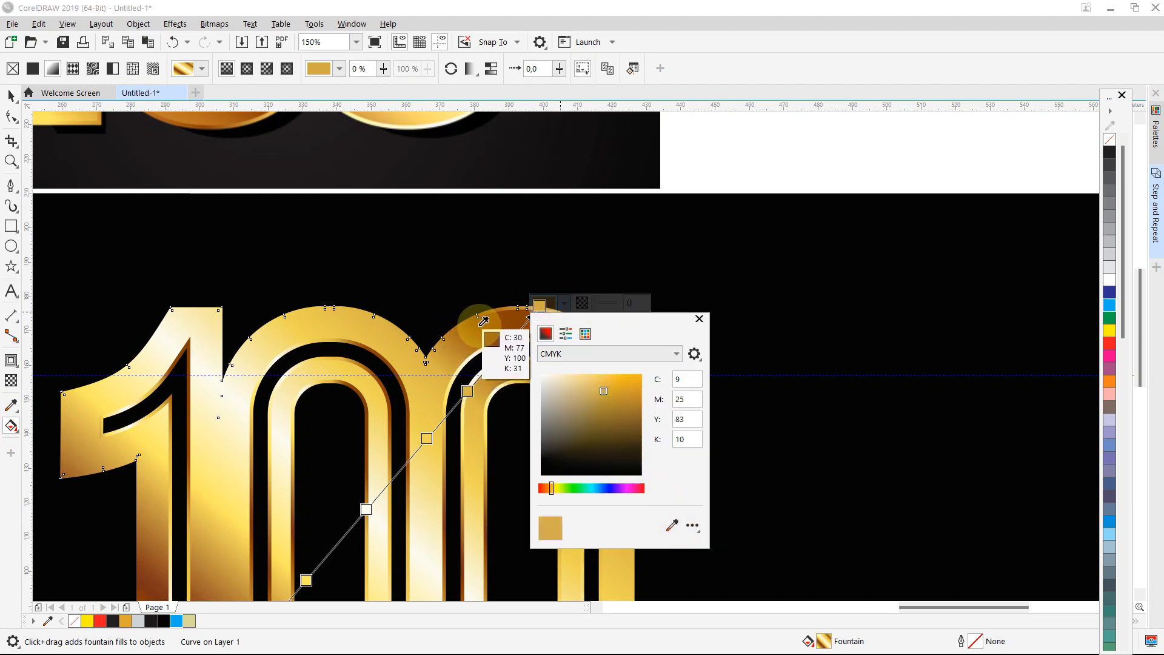
{"action": "left_click", "coordinate": [447, 354]}
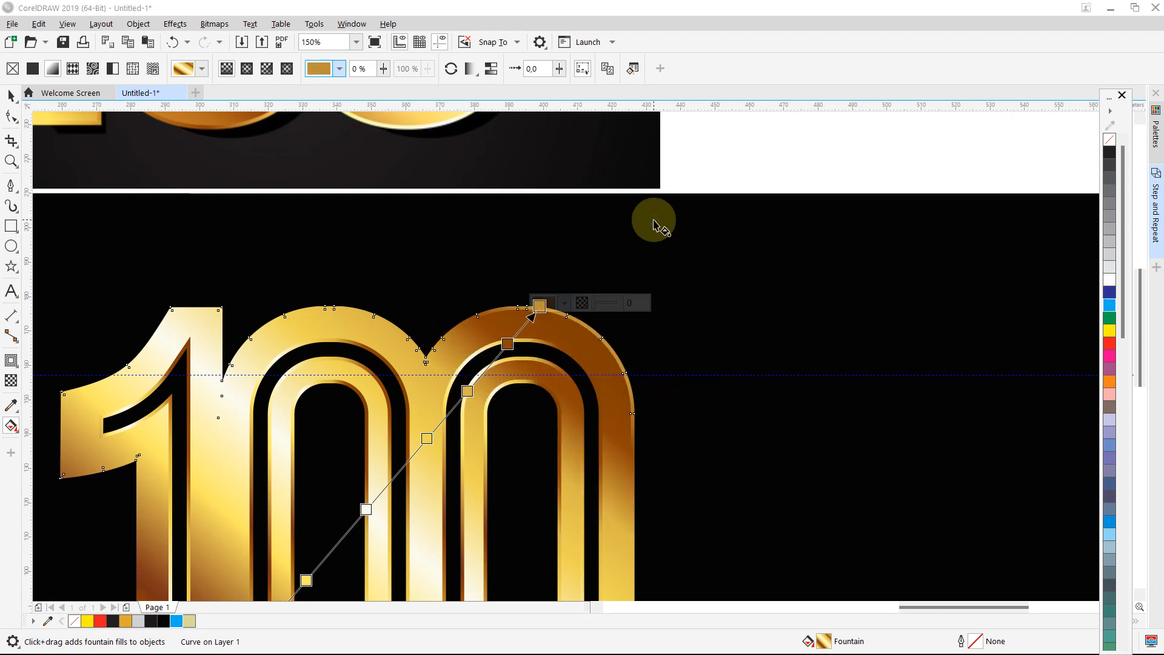
{"action": "left_click", "coordinate": [692, 150]}
Recolor the start node of the outer outline's fountain fill with a light gold sampled above the junction of the two zeros
{"action": "scroll", "coordinate": [692, 150], "scroll_direction": "down", "scroll_amount": 2}
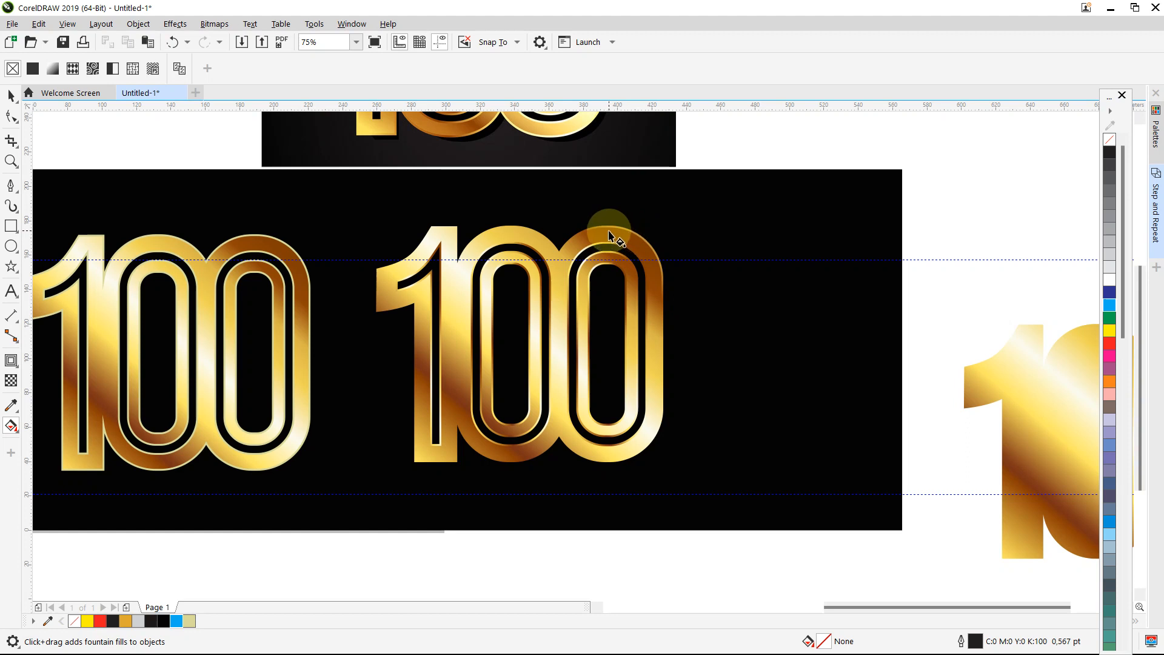
{"action": "left_click", "coordinate": [430, 237]}
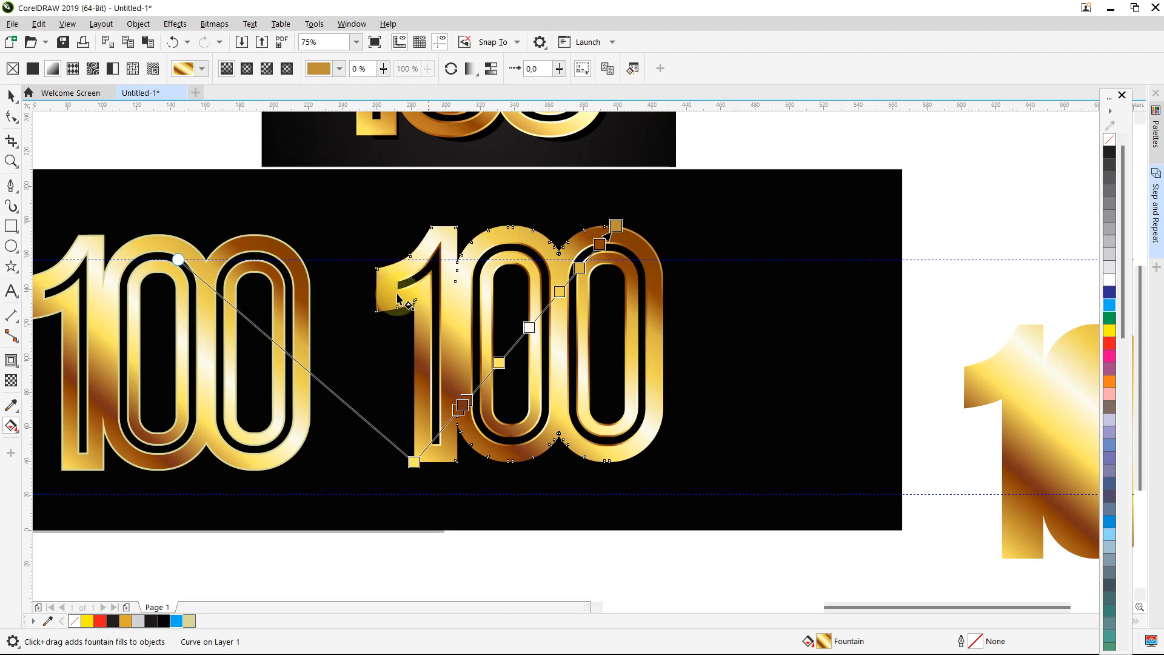
{"action": "left_click", "coordinate": [414, 464]}
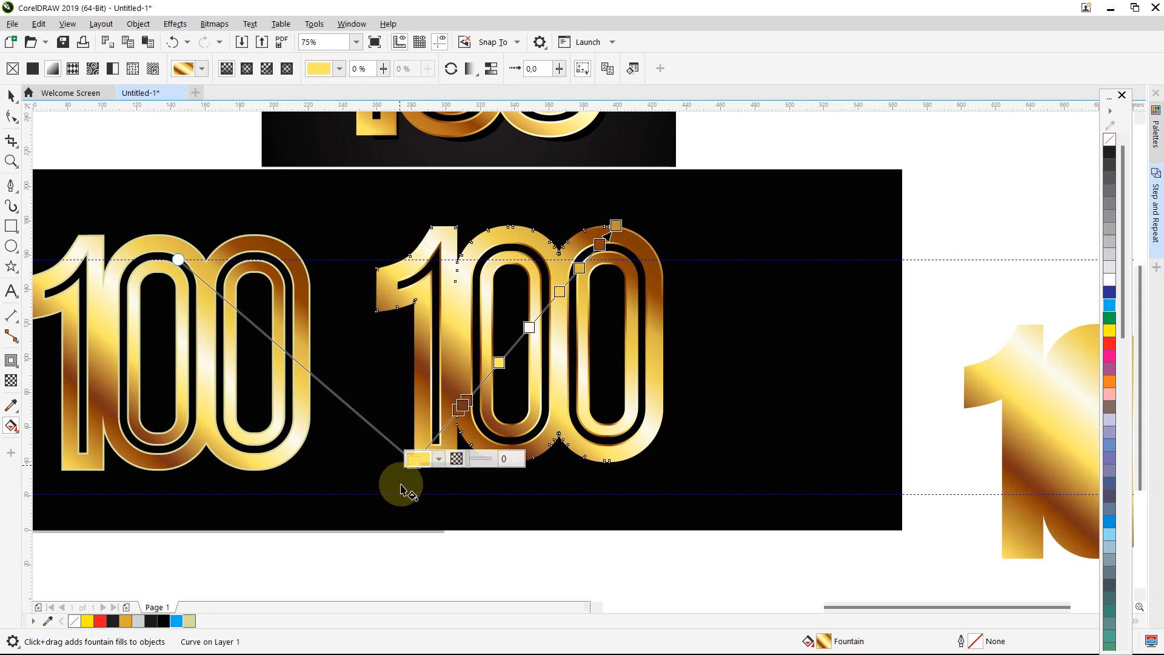
{"action": "scroll", "coordinate": [433, 465], "scroll_direction": "up", "scroll_amount": 2}
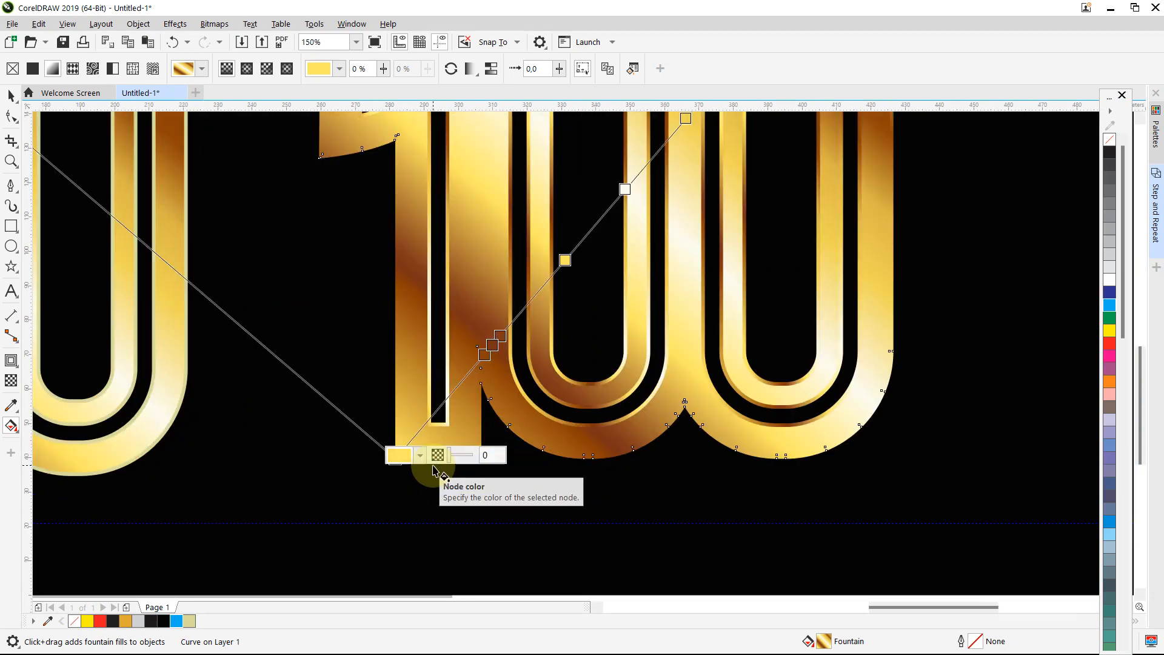
{"action": "left_click", "coordinate": [420, 456]}
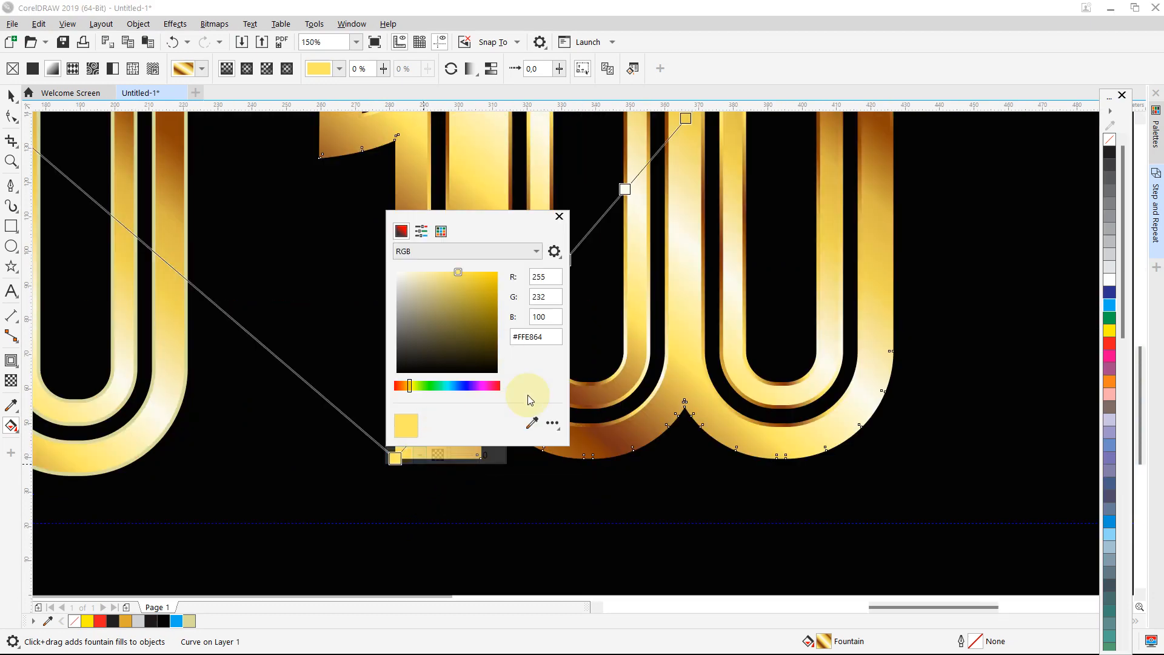
{"action": "left_click", "coordinate": [532, 424]}
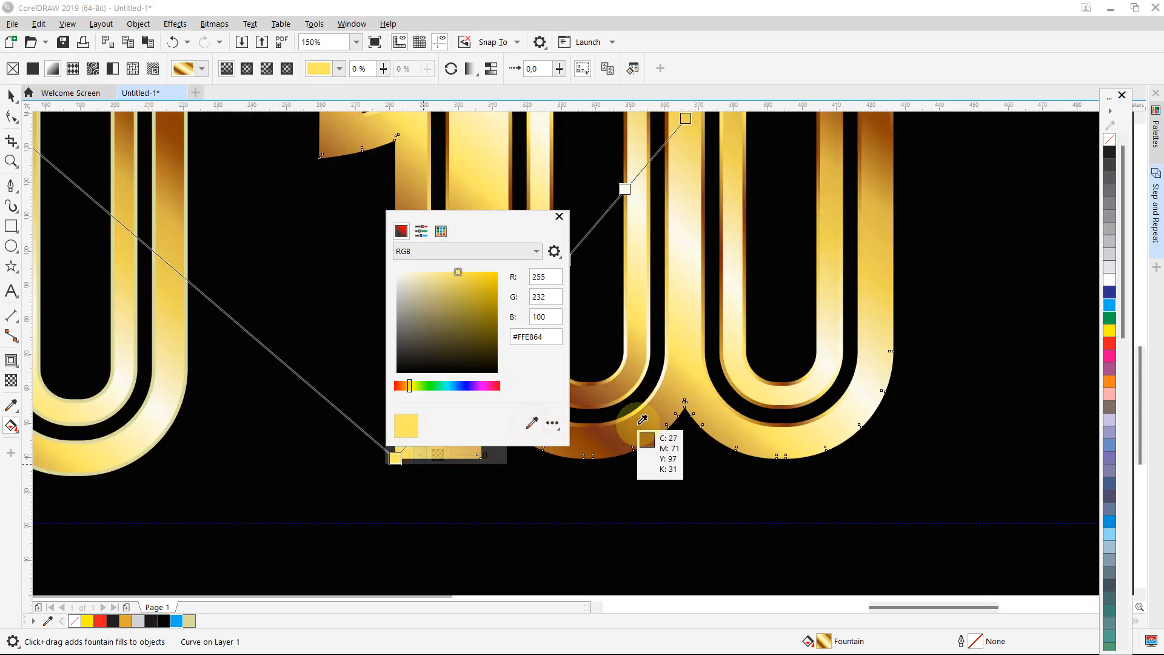
{"action": "left_click", "coordinate": [675, 388]}
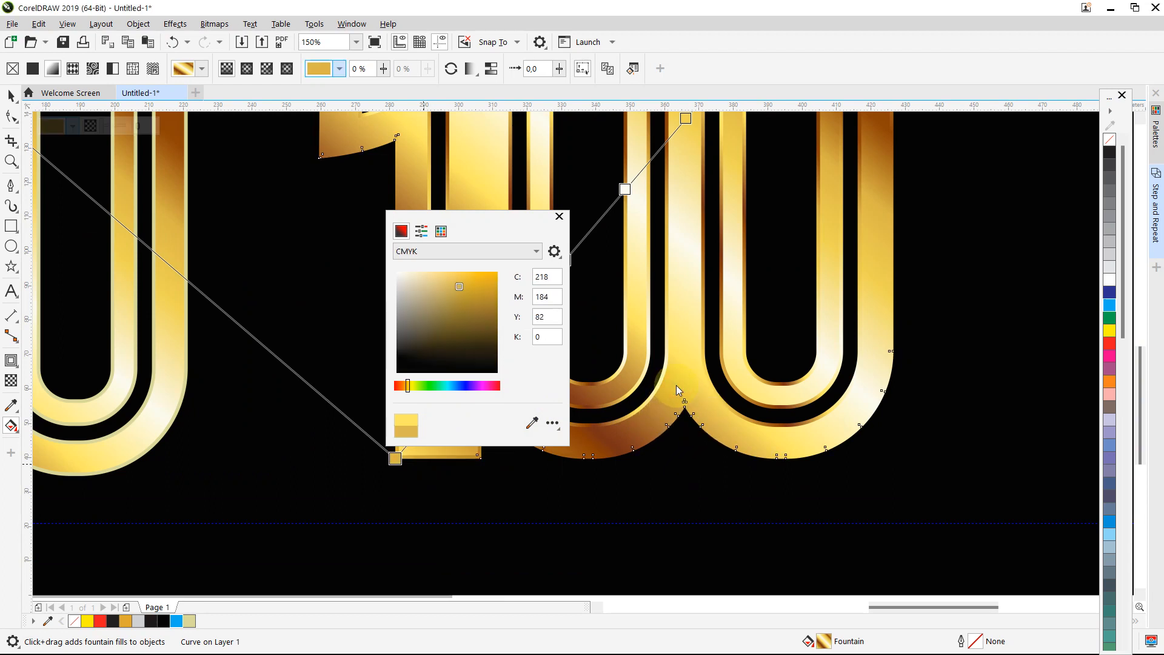
{"action": "left_click", "coordinate": [296, 249]}
Recolor the start node of the outer outline's fountain fill with a brownish gold sampled from the first zero's lower curve
{"action": "double_click", "coordinate": [393, 460]}
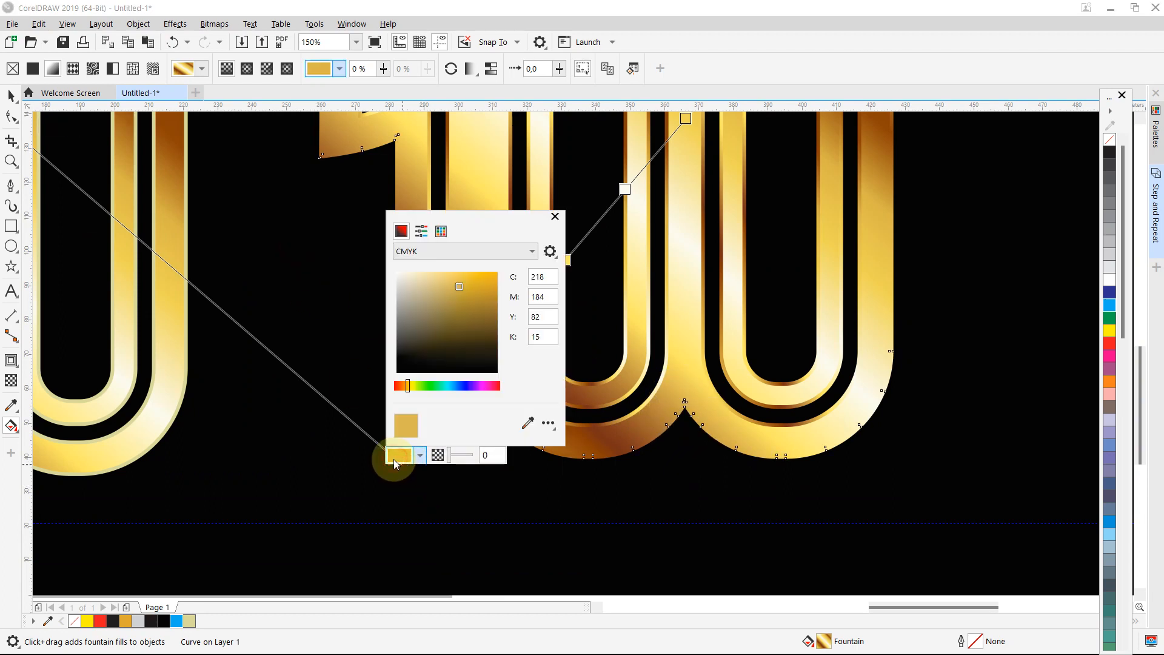
{"action": "left_click", "coordinate": [528, 425]}
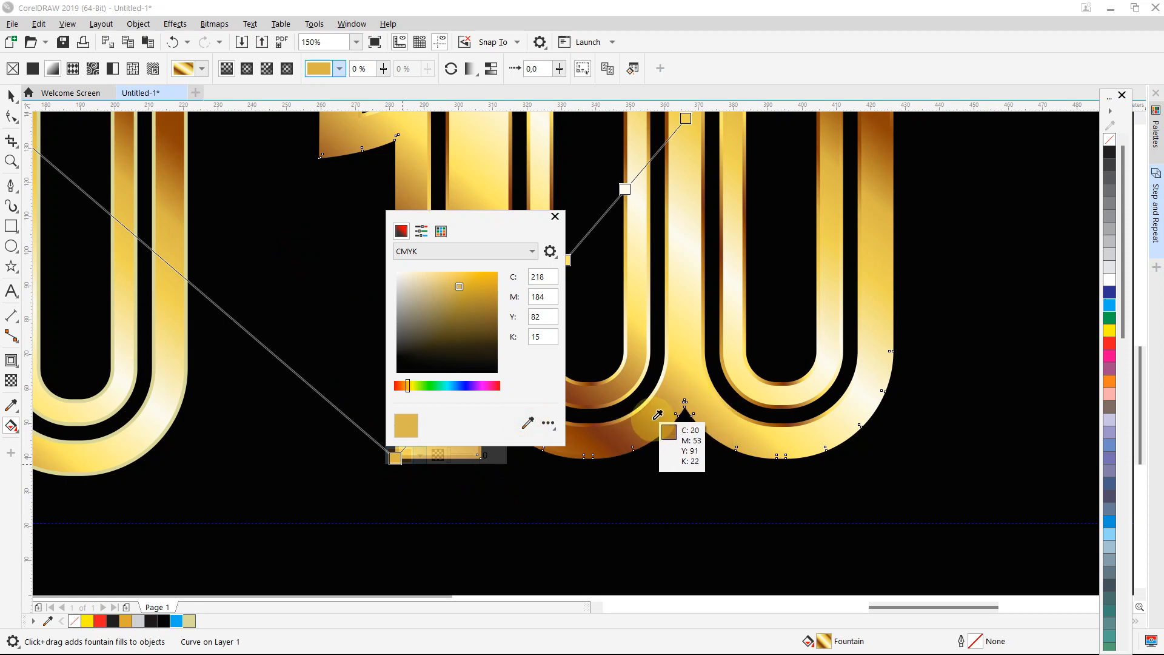
{"action": "left_click", "coordinate": [652, 419]}
{"action": "left_click", "coordinate": [333, 268]}
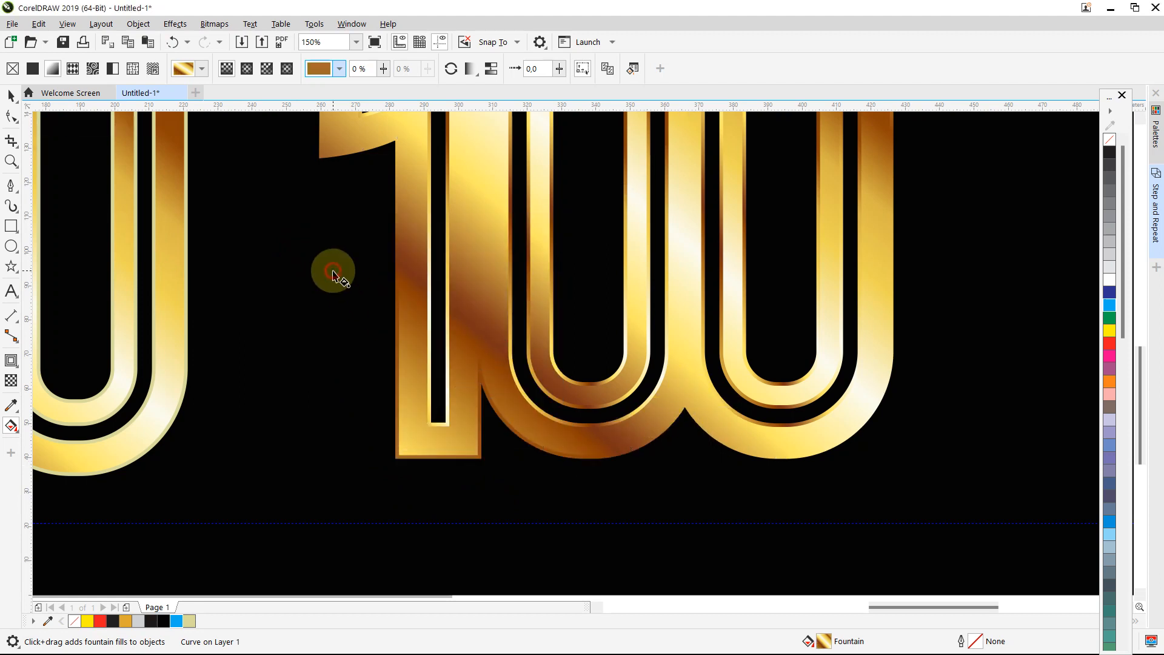
Move the first golden 100 copy off the black rectangle to the empty area above the red and black 10
{"action": "scroll", "coordinate": [379, 355], "scroll_direction": "down", "scroll_amount": 2}
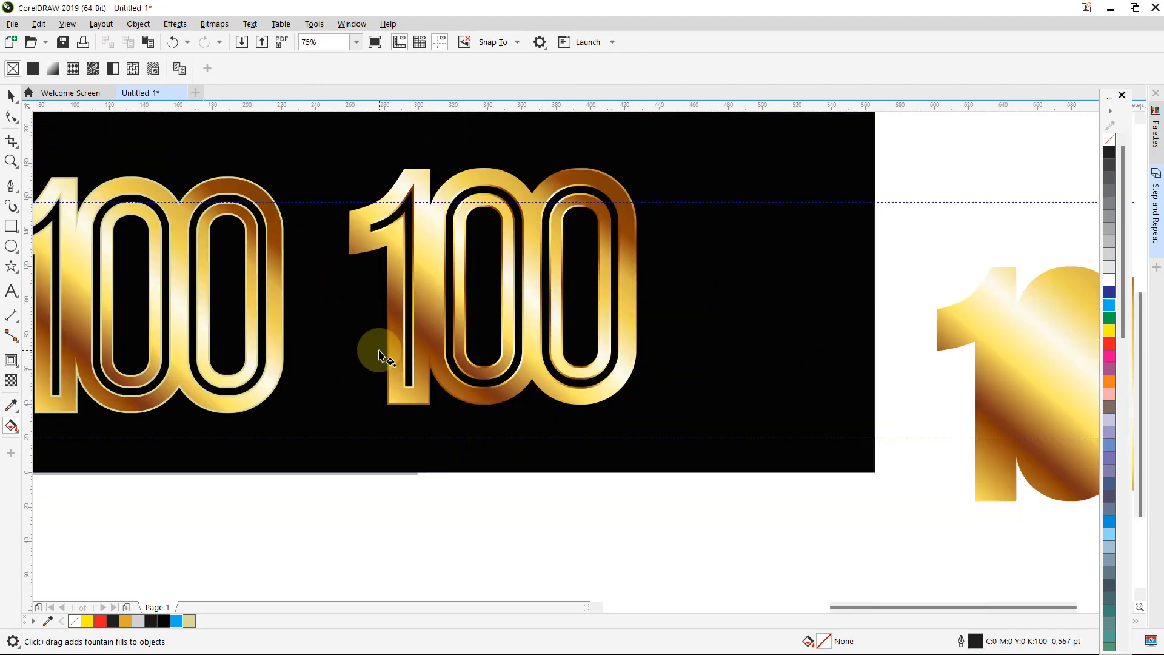
{"action": "scroll", "coordinate": [633, 283], "scroll_direction": "down", "scroll_amount": 1}
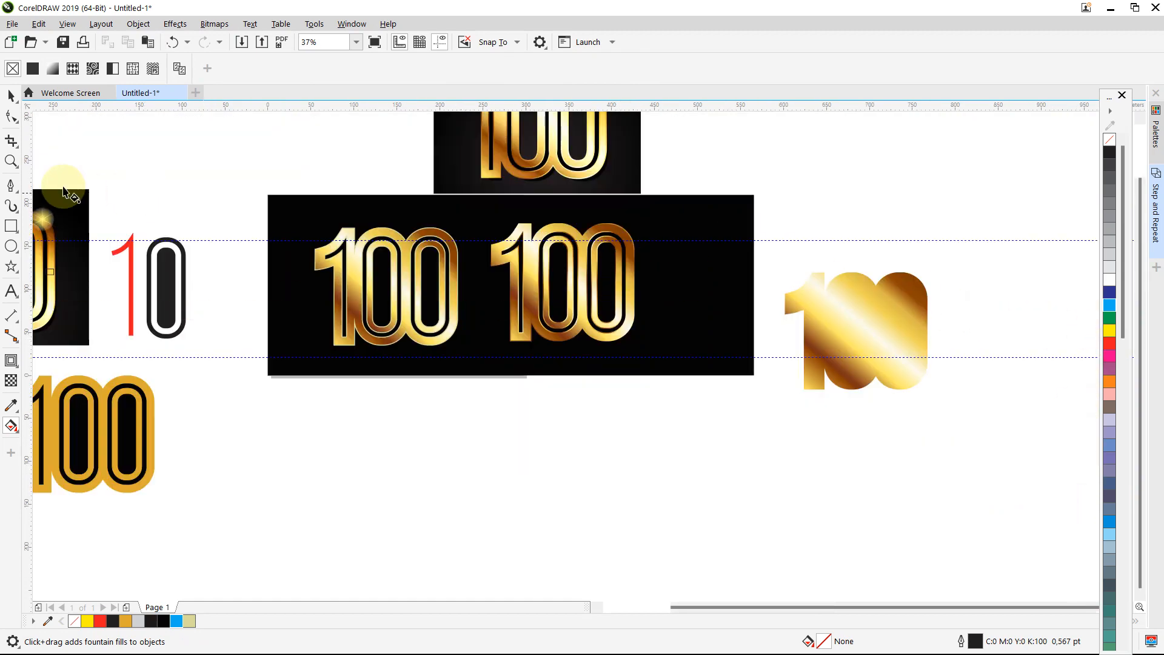
{"action": "key", "text": "z"}
{"action": "key", "text": "F3"}
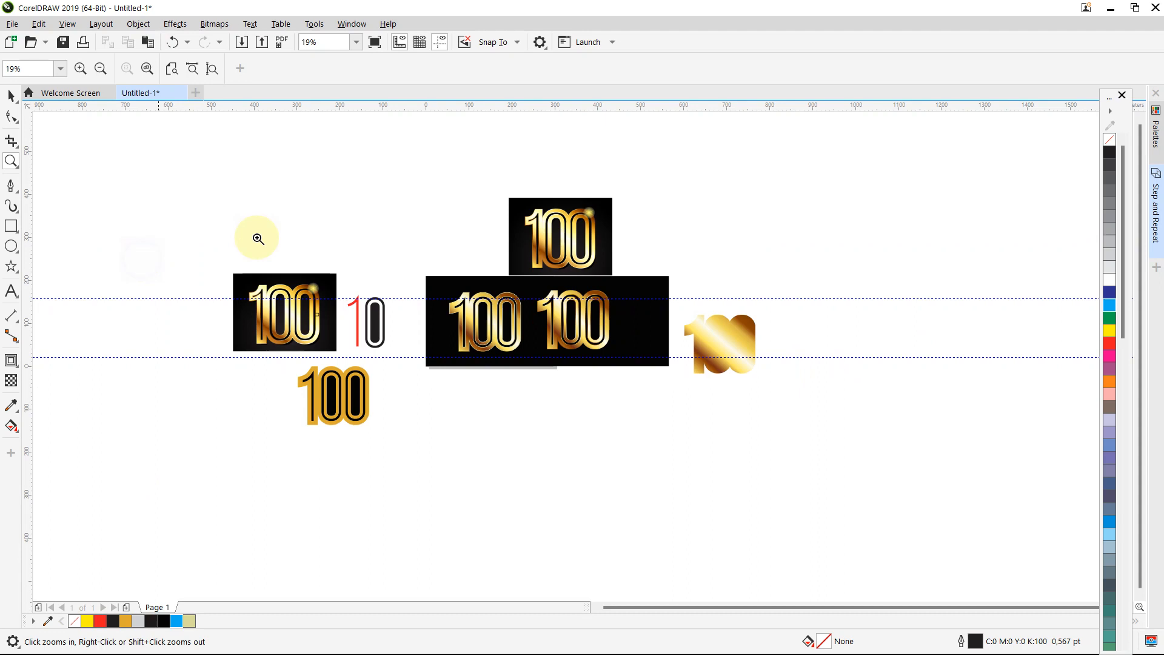
{"action": "left_click", "coordinate": [605, 309]}
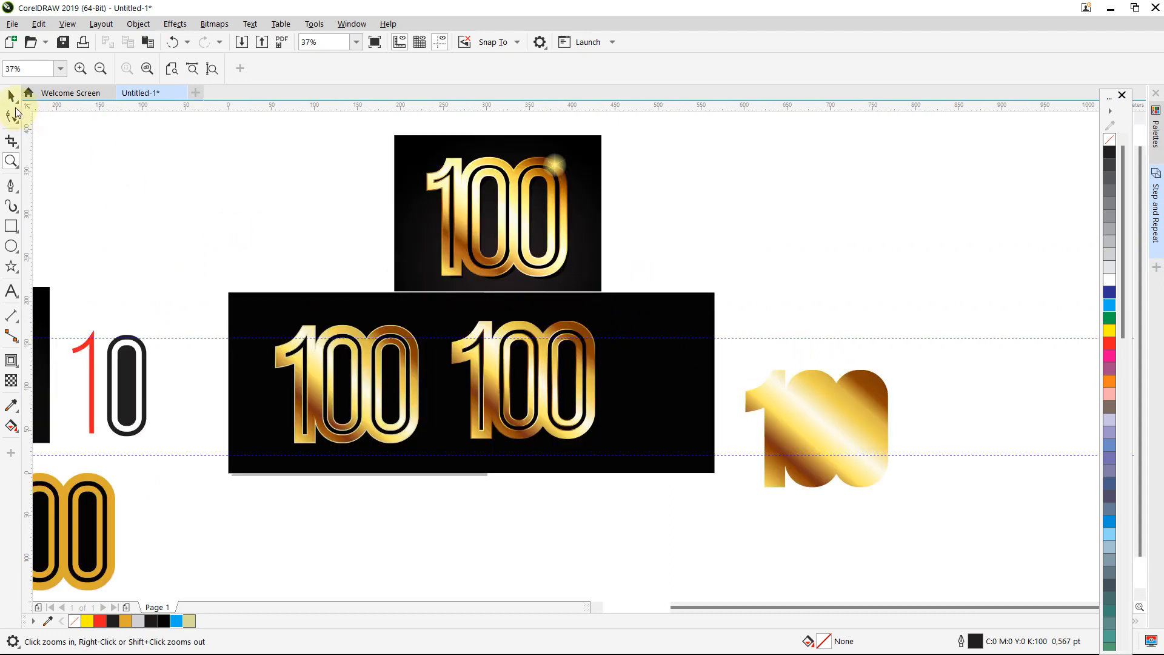
{"action": "left_click", "coordinate": [11, 97]}
{"action": "left_click_drag", "start_coordinate": [180, 221], "coordinate": [455, 481]}
{"action": "left_click_drag", "start_coordinate": [373, 383], "coordinate": [136, 221]}
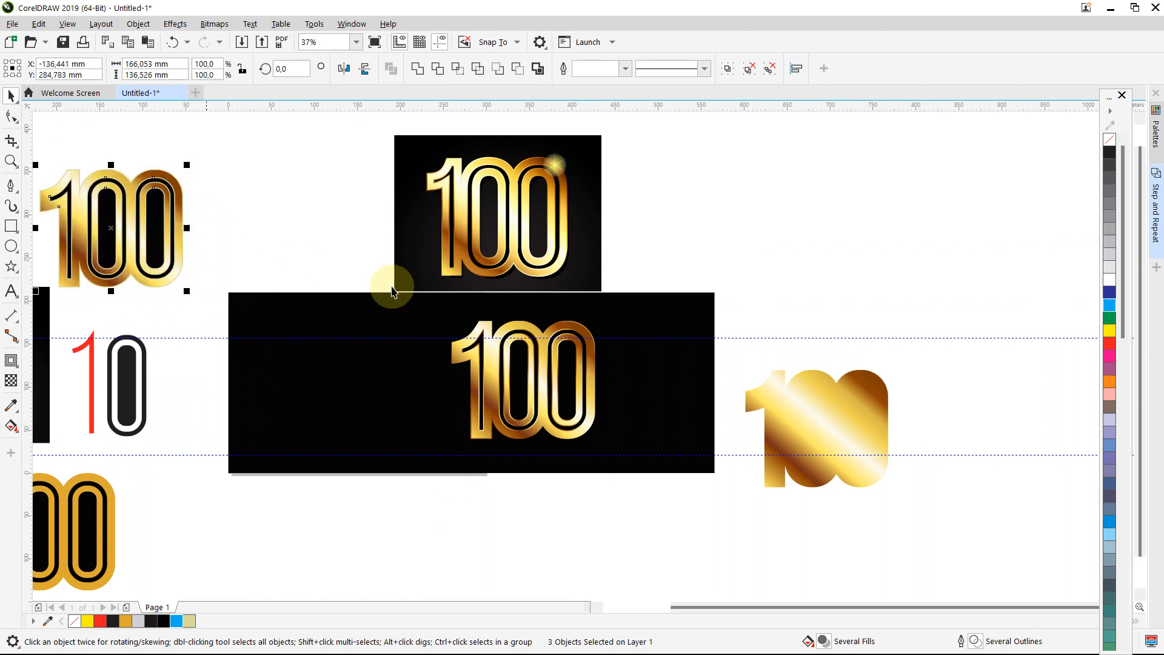
Move the reference image slightly right and down so it overlaps the upper edge of the black rectangle
{"action": "left_click", "coordinate": [530, 224]}
{"action": "left_click_drag", "start_coordinate": [530, 224], "coordinate": [550, 228]}
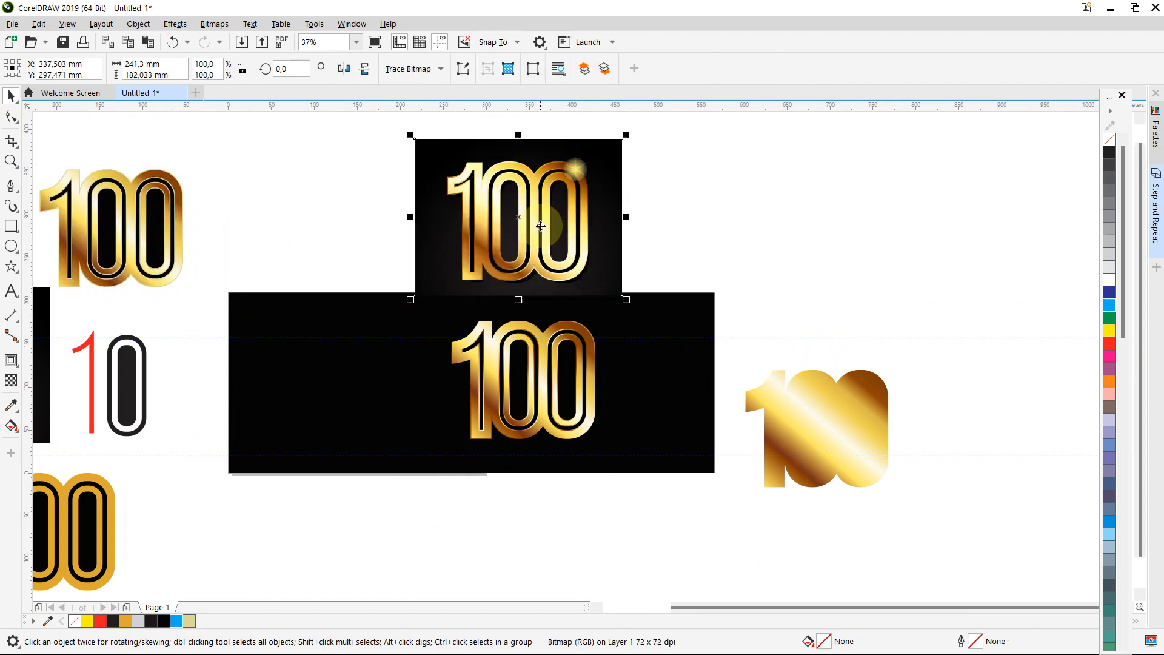
{"action": "left_click", "coordinate": [726, 226]}
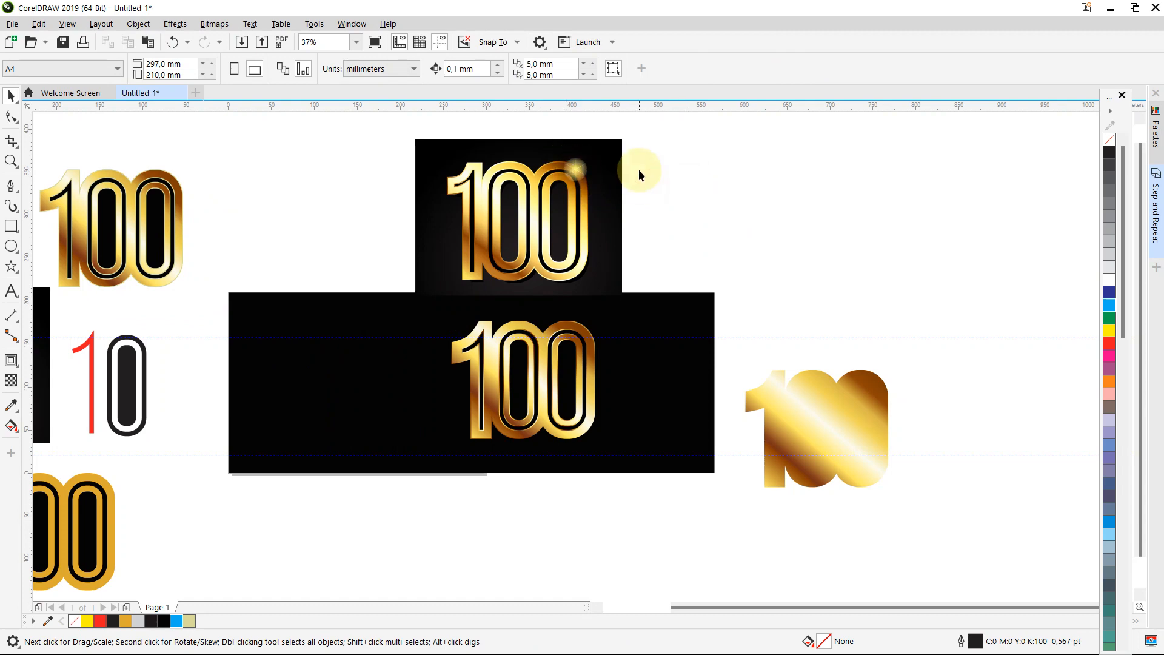
{"action": "scroll", "coordinate": [638, 169], "scroll_direction": "up", "scroll_amount": 2}
{"action": "left_click_drag", "start_coordinate": [406, 200], "coordinate": [449, 254]}
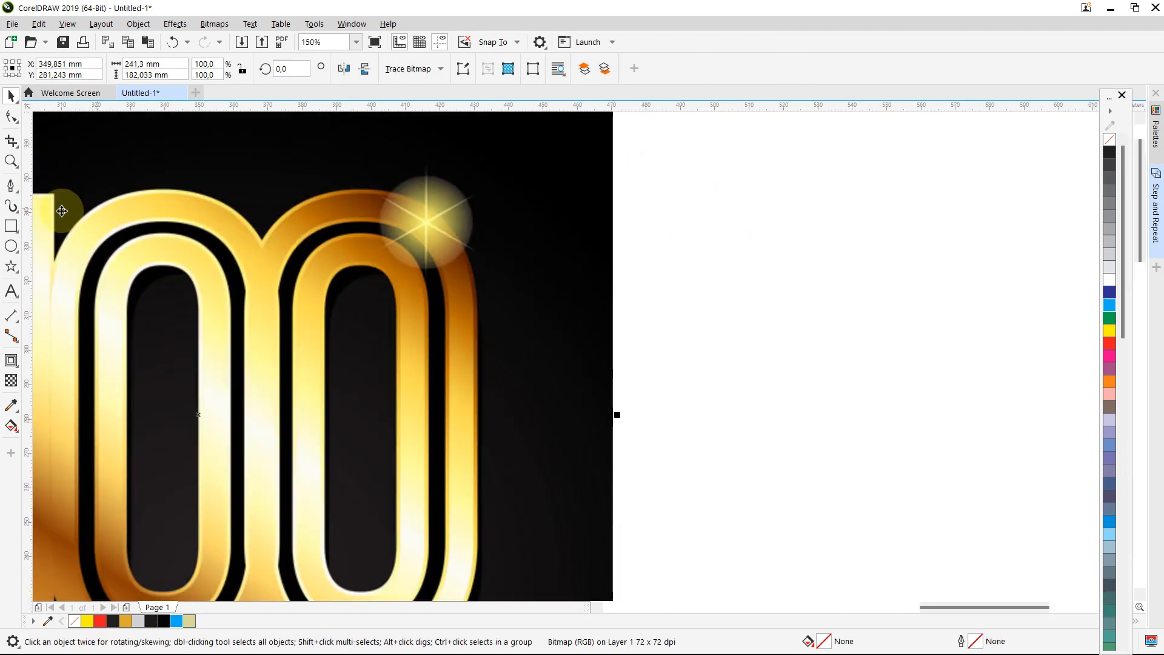
Draw a circle over the reference image's sparkle, center it there and scale it to about 26.8 mm in diameter
{"action": "left_click", "coordinate": [4, 248]}
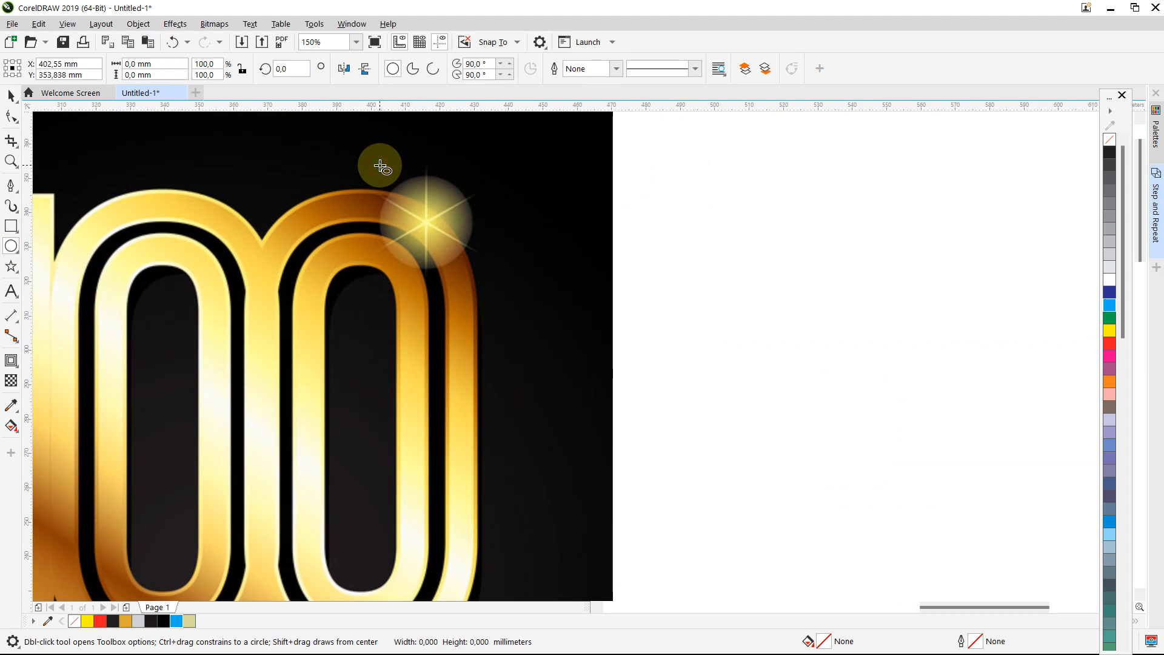
{"action": "left_click_drag", "start_coordinate": [380, 165], "coordinate": [484, 267]}
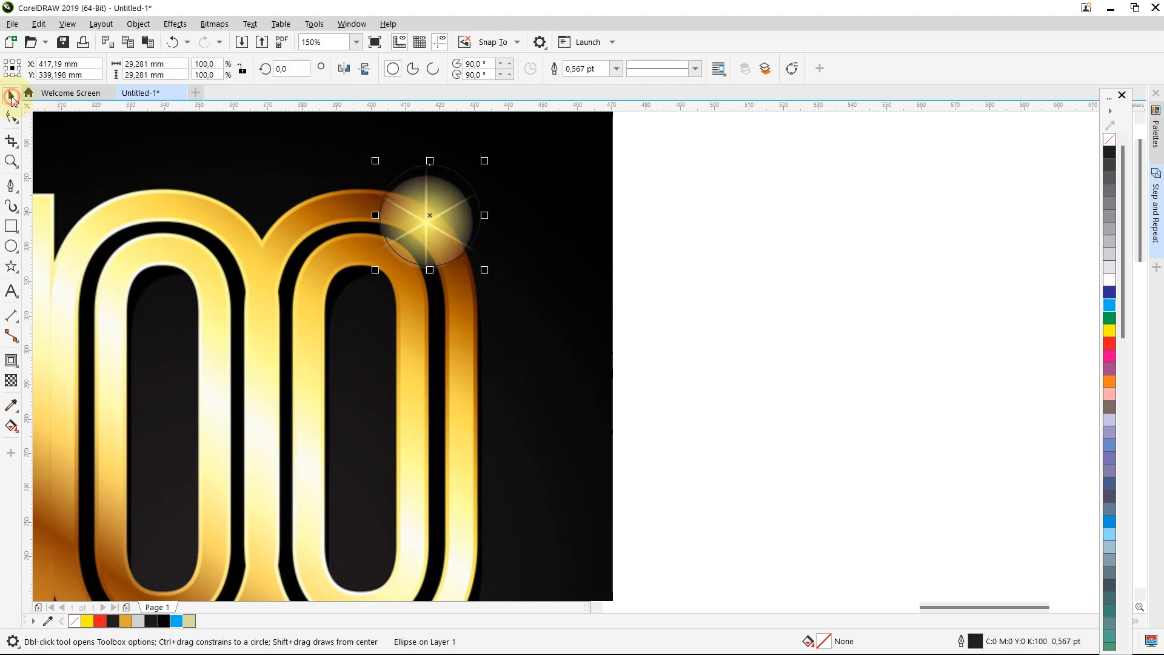
{"action": "left_click", "coordinate": [11, 97]}
{"action": "left_click_drag", "start_coordinate": [441, 190], "coordinate": [438, 196]}
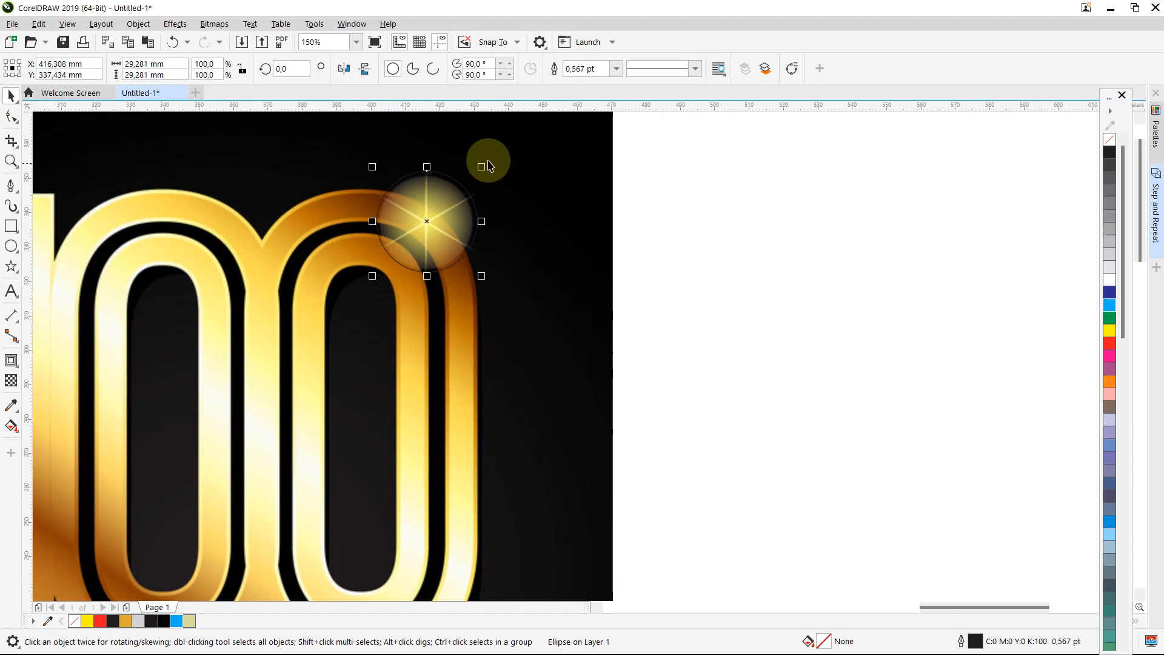
{"action": "left_click_drag", "start_coordinate": [486, 163], "coordinate": [481, 165]}
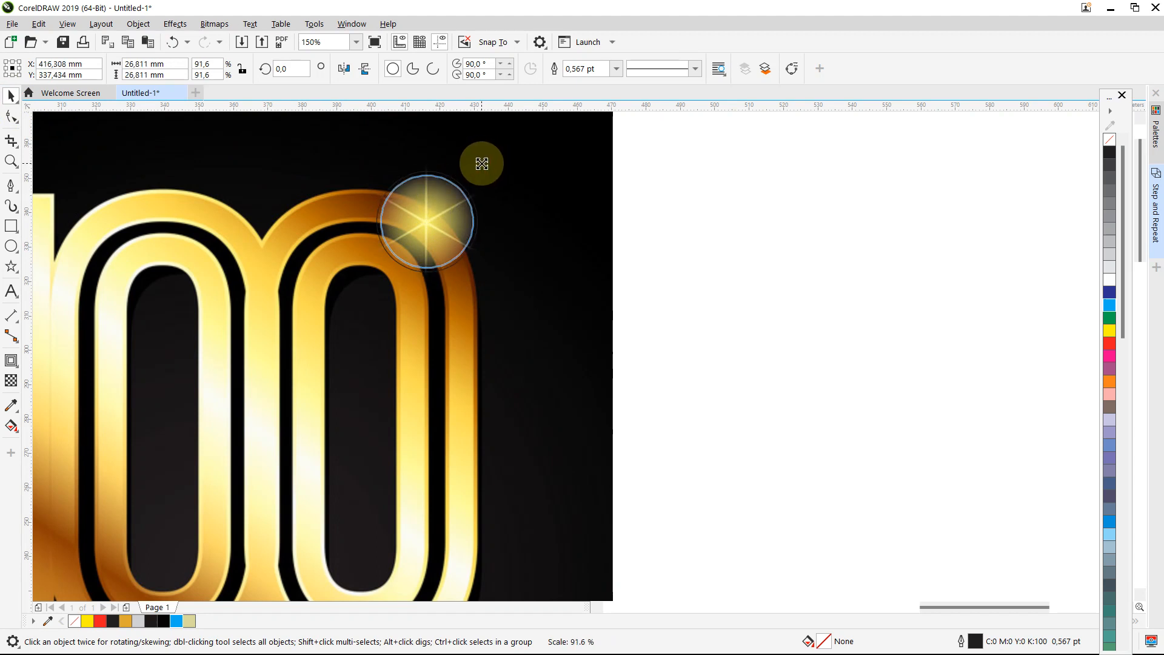
Move the circle from the reference sparkle onto the upper right curve of the last zero in the recreated 100
{"action": "scroll", "coordinate": [481, 169], "scroll_direction": "down", "scroll_amount": 6}
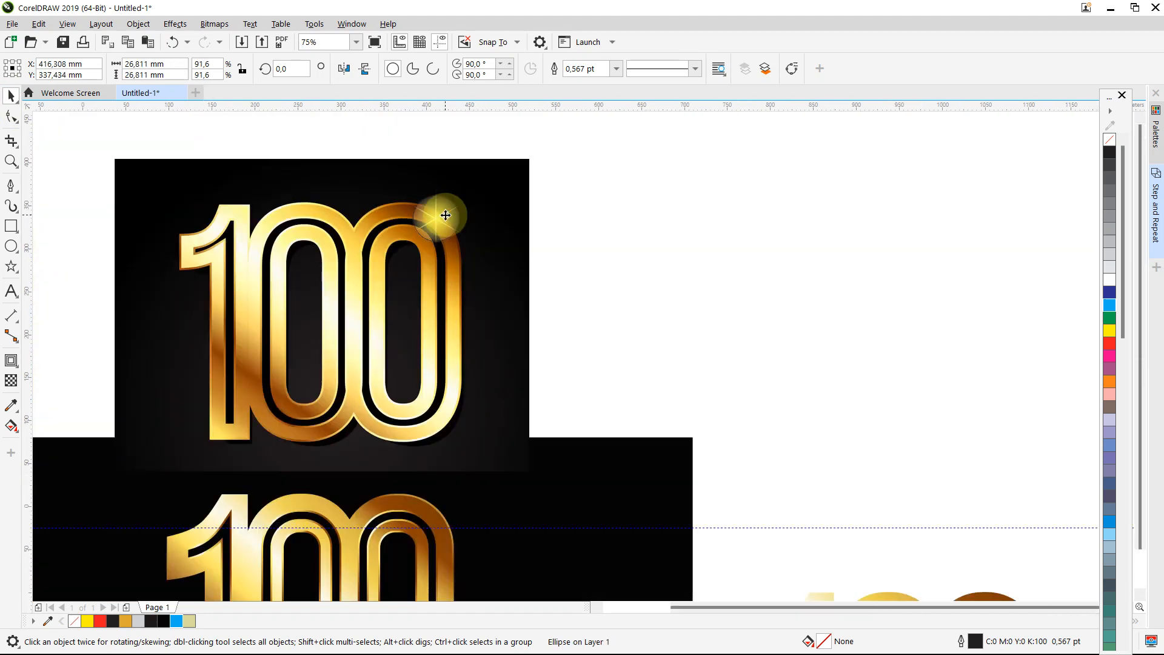
{"action": "left_click_drag", "start_coordinate": [446, 226], "coordinate": [437, 294]}
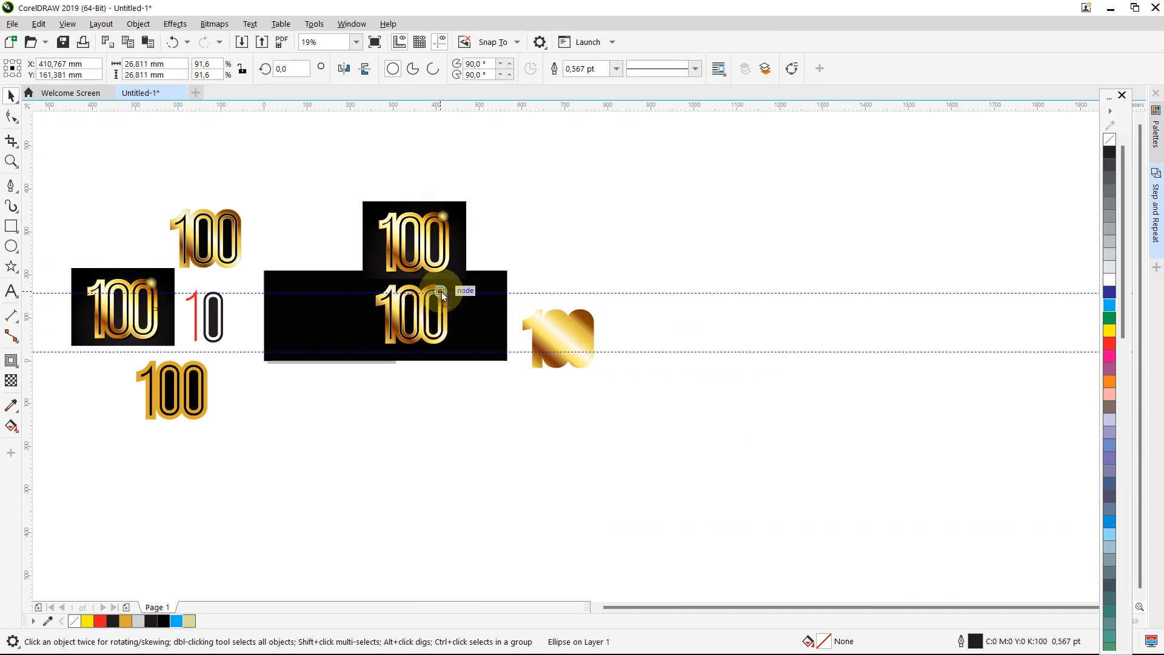
{"action": "scroll", "coordinate": [441, 291], "scroll_direction": "up", "scroll_amount": 7}
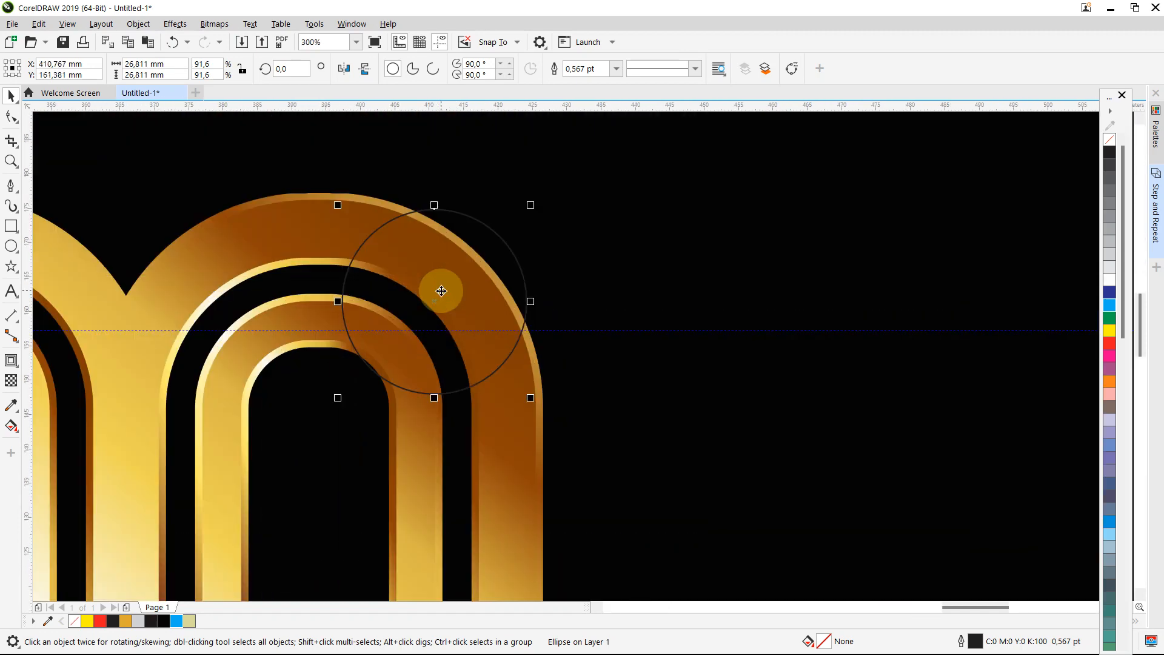
{"action": "scroll", "coordinate": [441, 291], "scroll_direction": "down", "scroll_amount": 2}
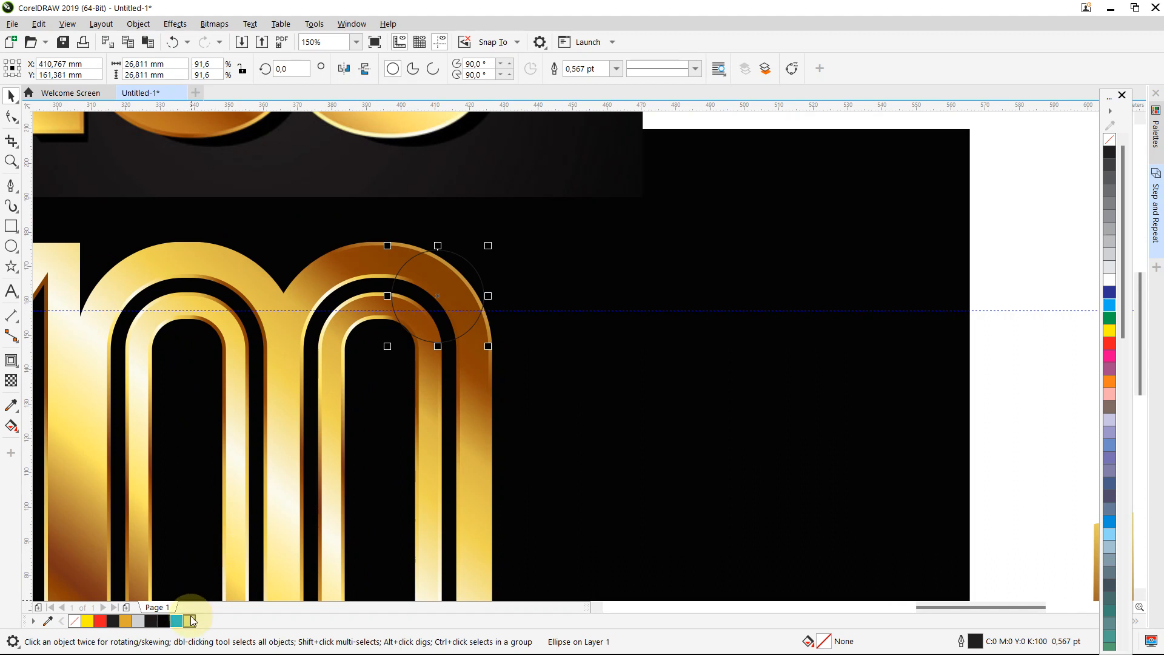
Fill the circle with the pale yellow R217 G219 B154 and remove its outline
{"action": "left_click", "coordinate": [190, 620]}
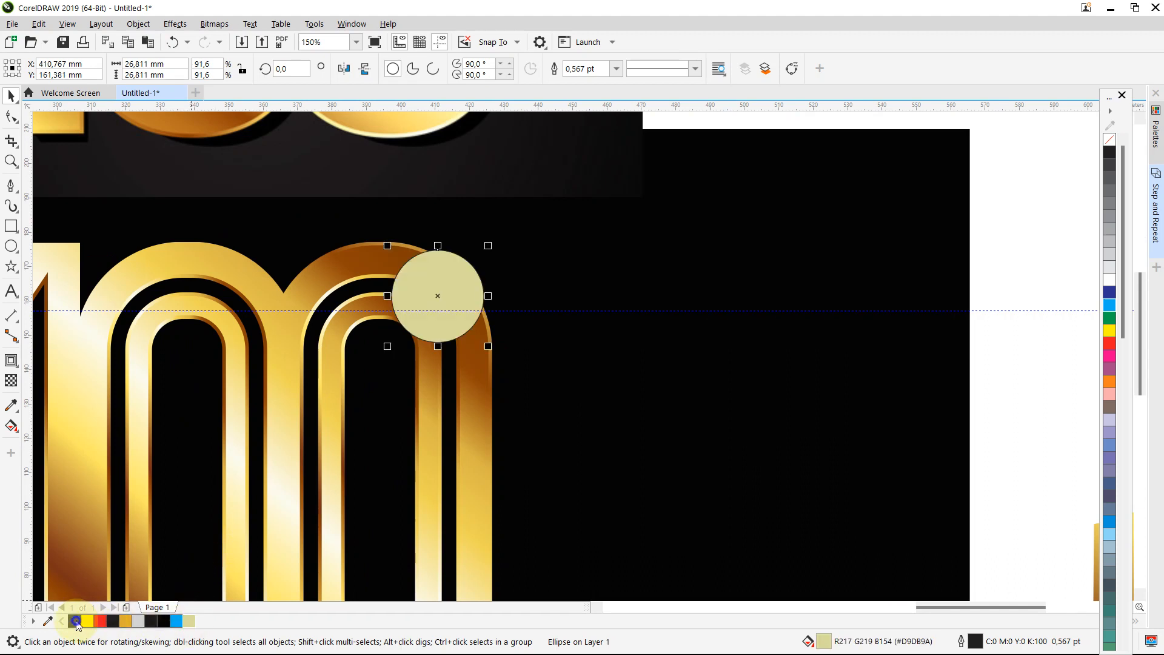
{"action": "right_click", "coordinate": [76, 621]}
{"action": "scroll", "coordinate": [397, 391], "scroll_direction": "down", "scroll_amount": 2}
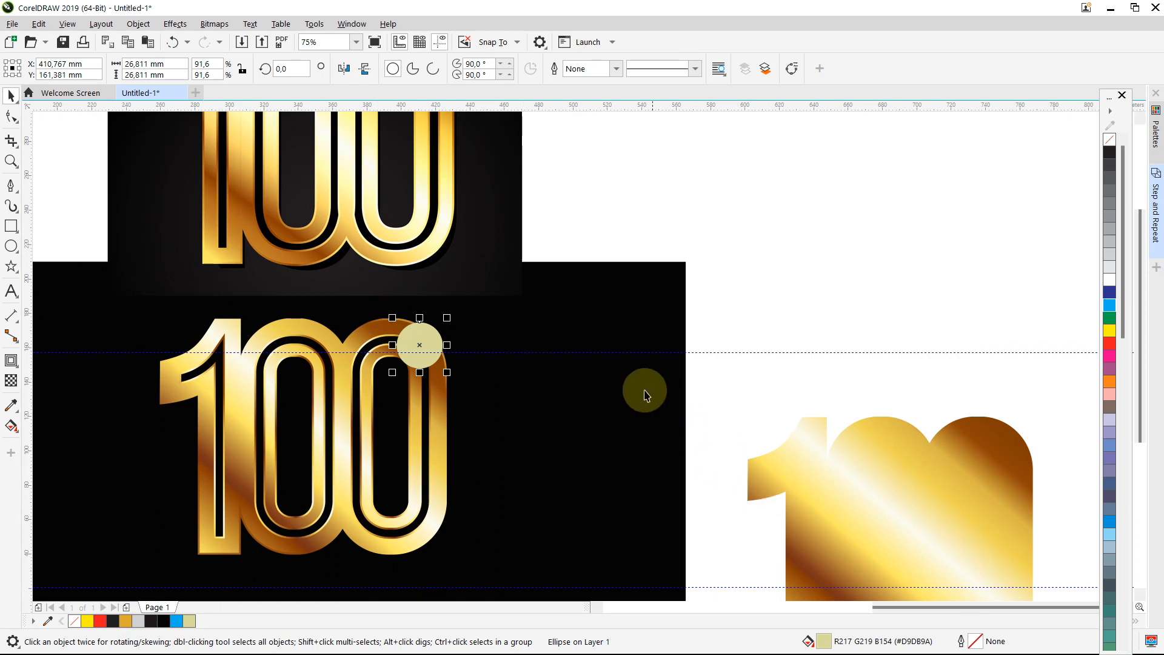
{"action": "left_click", "coordinate": [618, 351]}
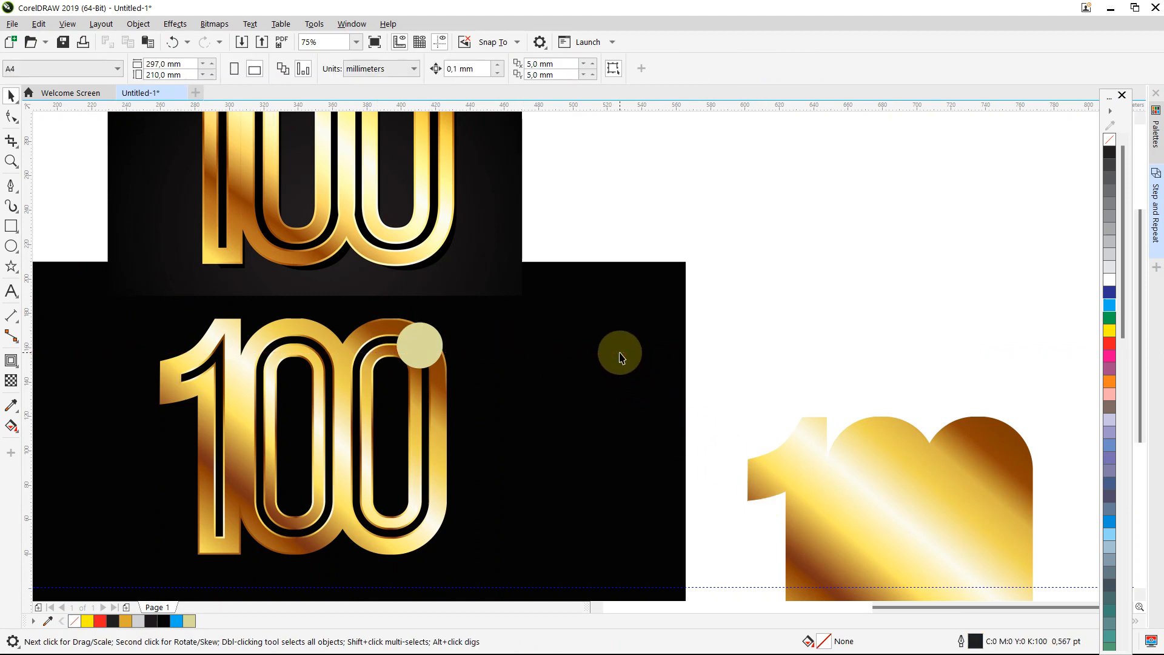
Examine the transparency of the glowing sparkle circle in the reference image at 150% zoom
{"action": "left_click", "coordinate": [413, 342]}
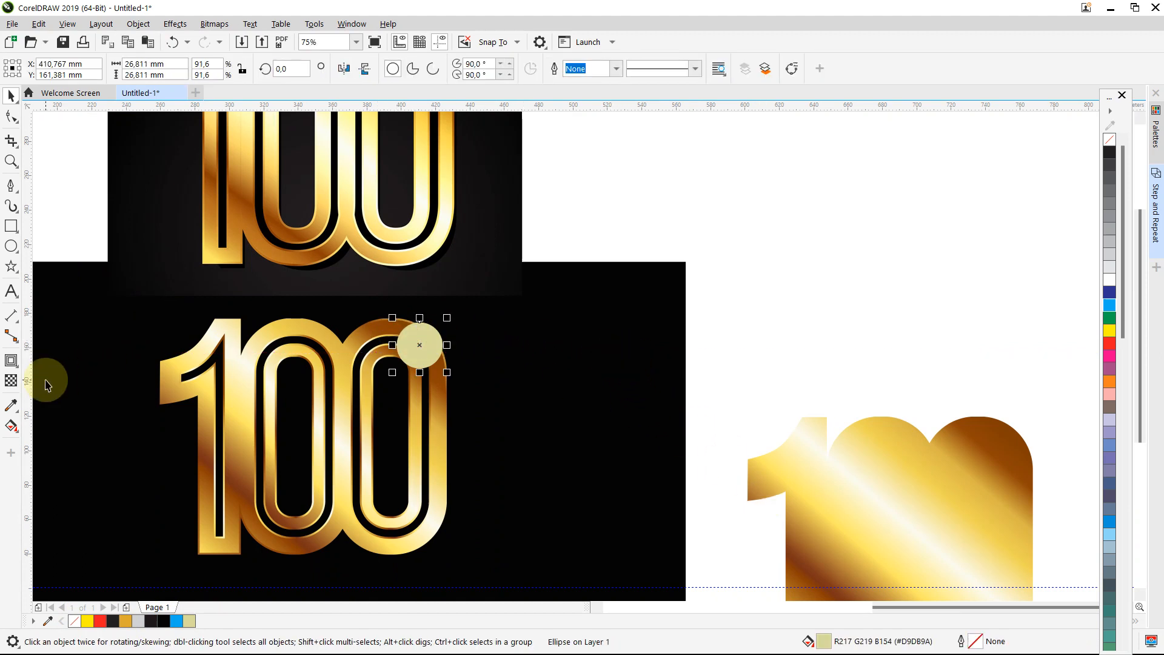
{"action": "left_click", "coordinate": [11, 382]}
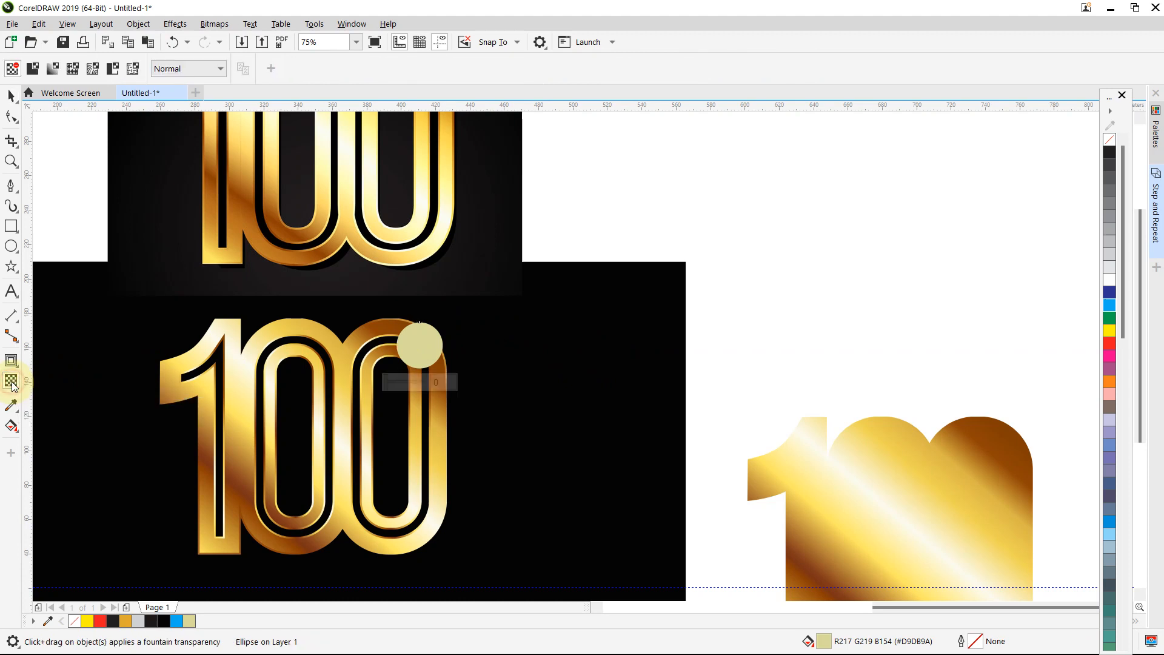
{"action": "scroll", "coordinate": [380, 341], "scroll_direction": "down", "scroll_amount": 2}
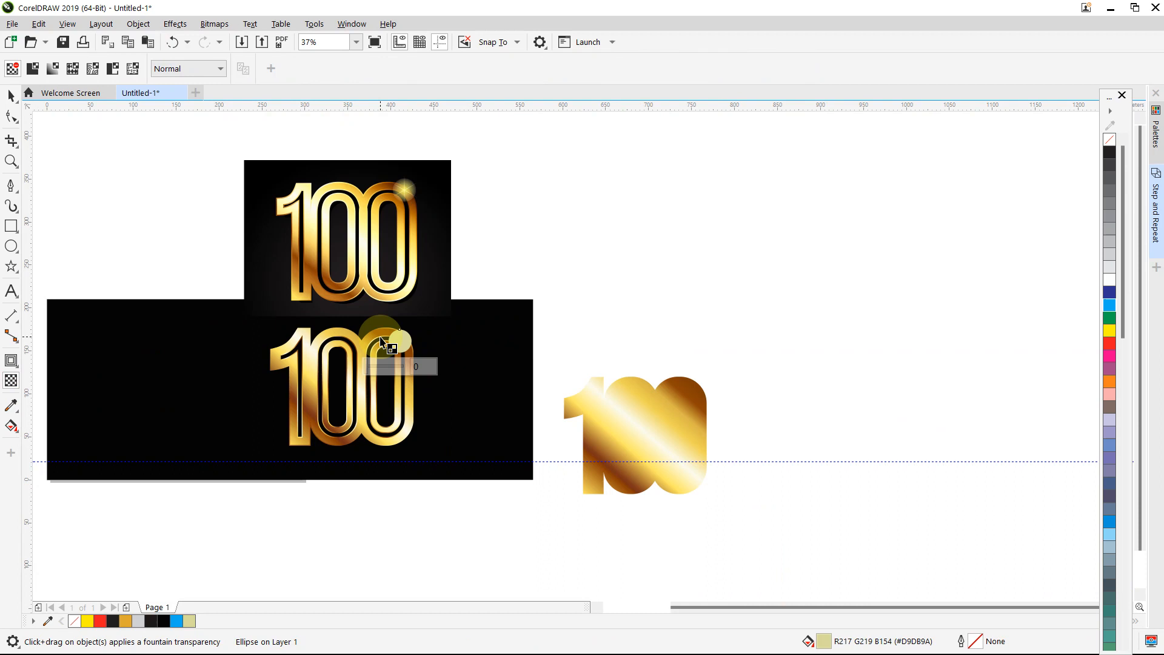
{"action": "left_click", "coordinate": [10, 95]}
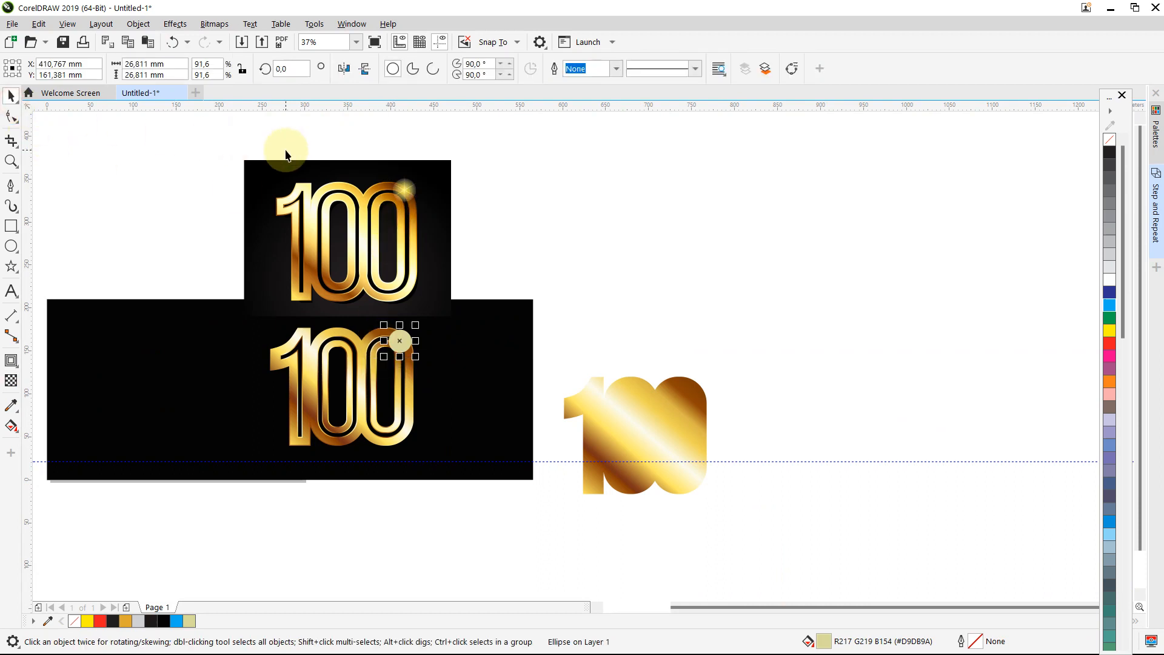
{"action": "scroll", "coordinate": [285, 153], "scroll_direction": "up", "scroll_amount": 2}
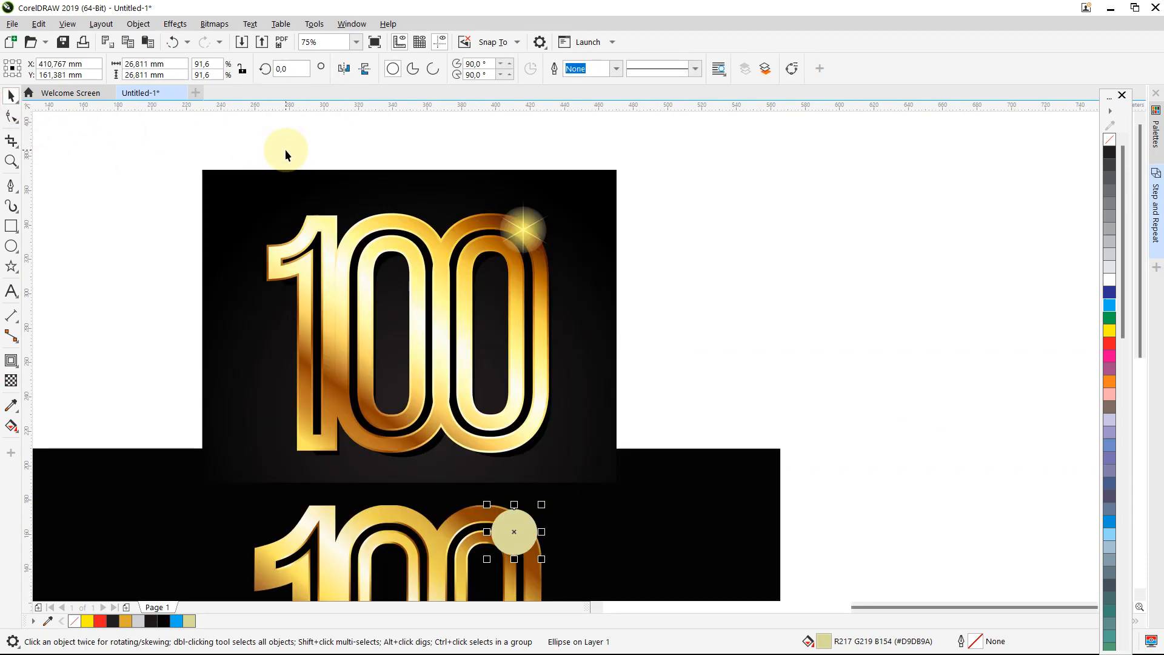
{"action": "scroll", "coordinate": [491, 176], "scroll_direction": "up", "scroll_amount": 2}
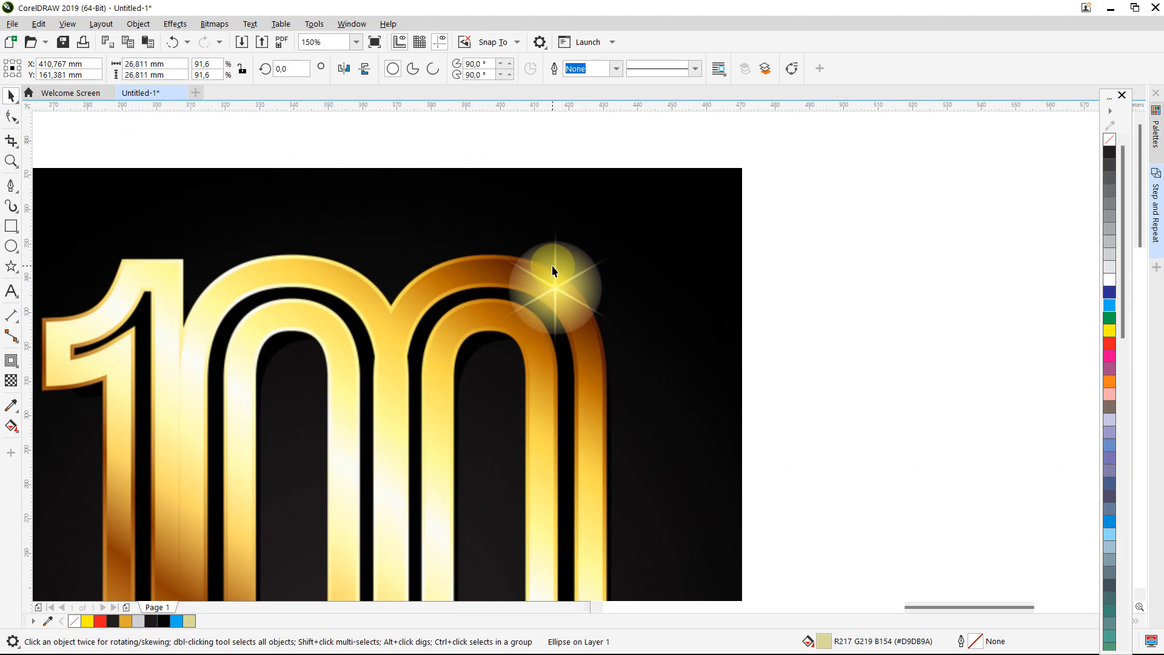
Try forming the sparkle's rays from a five-pointed star about 17.8 by 16.9 mm, converted to curves with one inner node pulled inward
{"action": "scroll", "coordinate": [552, 267], "scroll_direction": "up", "scroll_amount": 2}
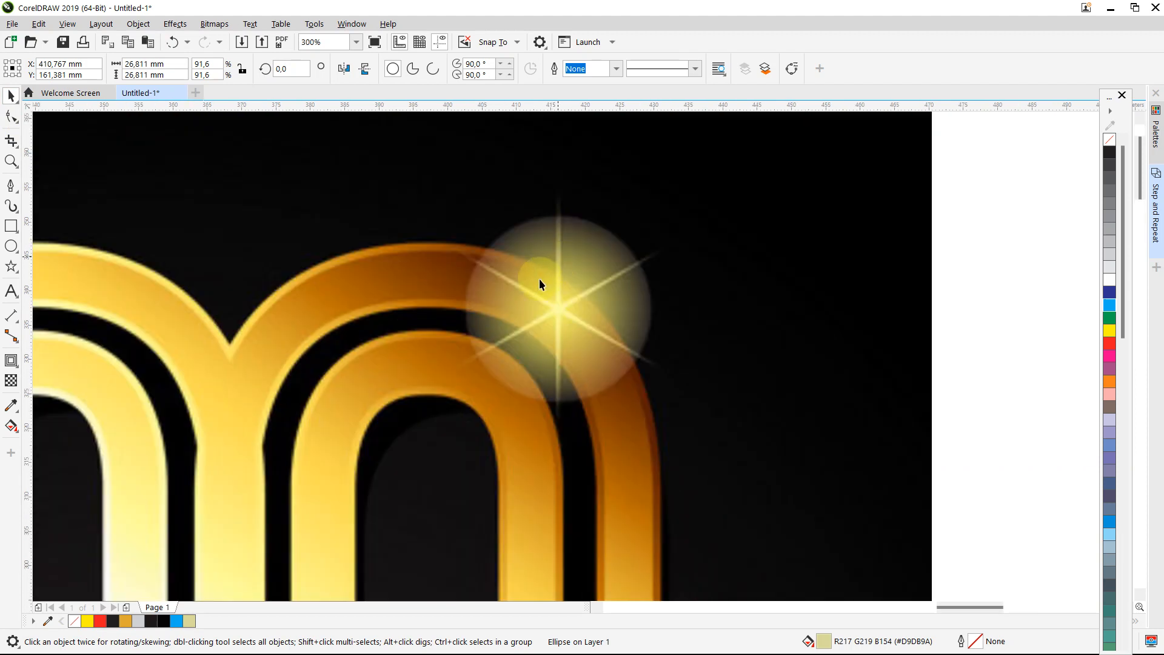
{"action": "left_click", "coordinate": [12, 266]}
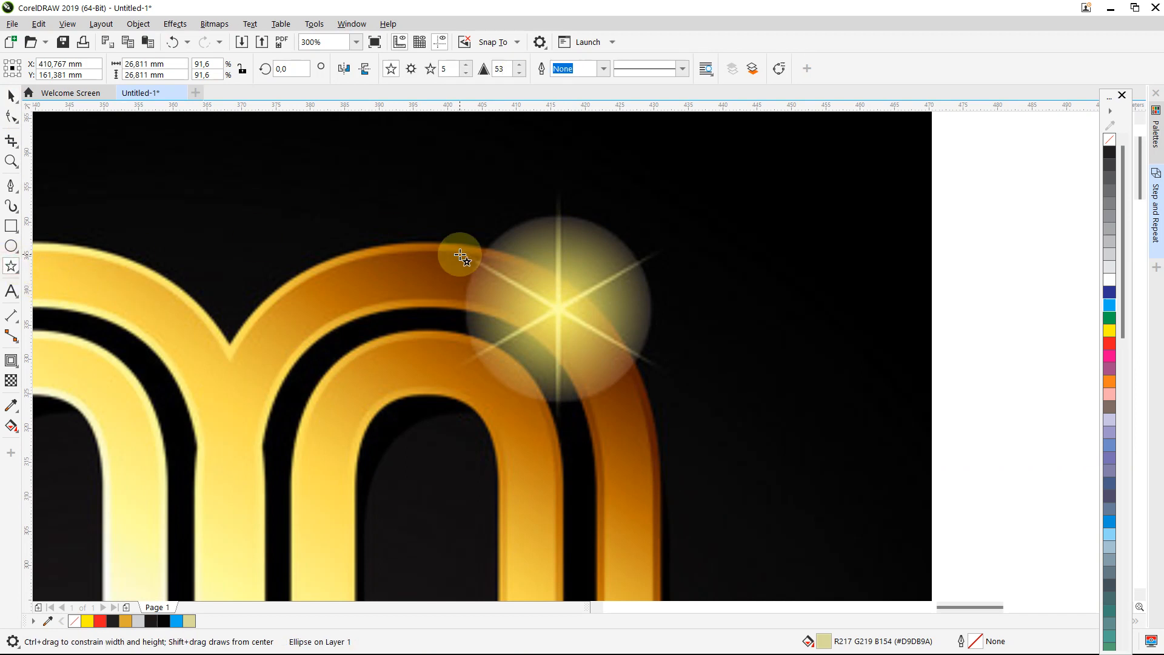
{"action": "left_click_drag", "start_coordinate": [533, 246], "coordinate": [661, 368]}
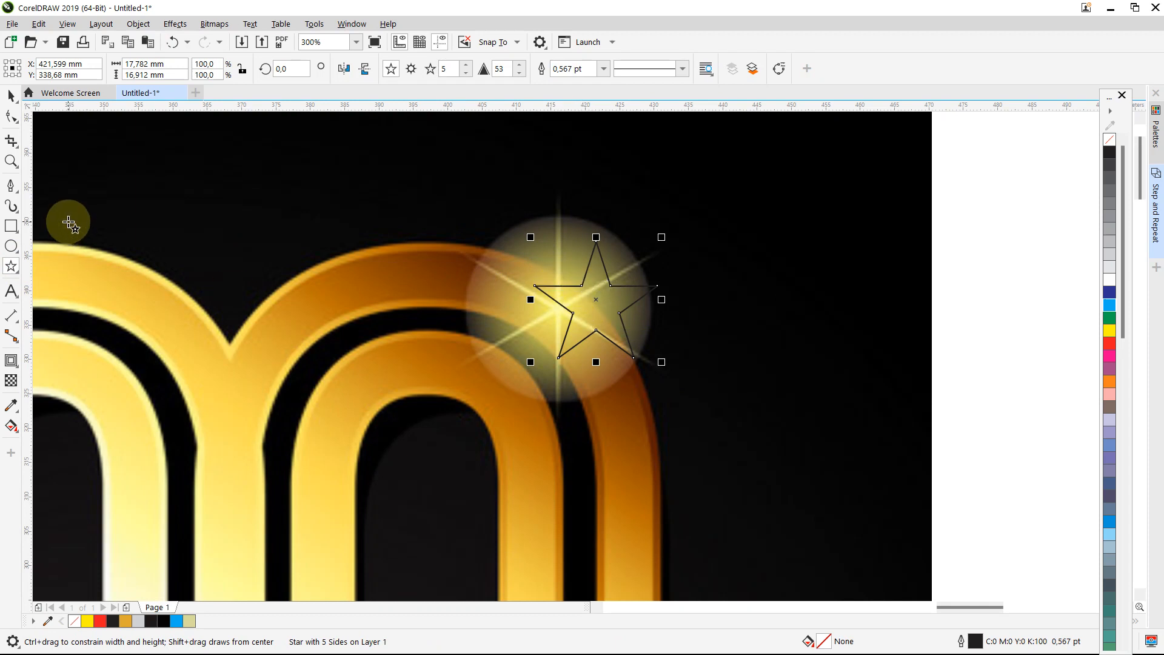
{"action": "key", "text": "ctrl+q"}
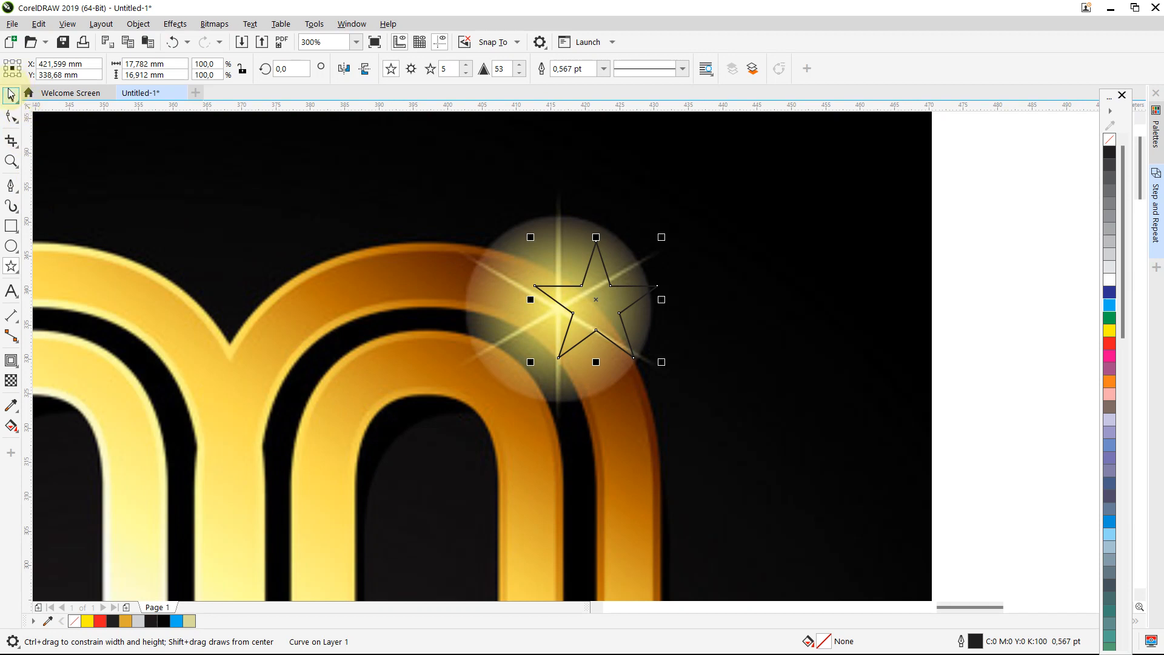
{"action": "left_click", "coordinate": [11, 116]}
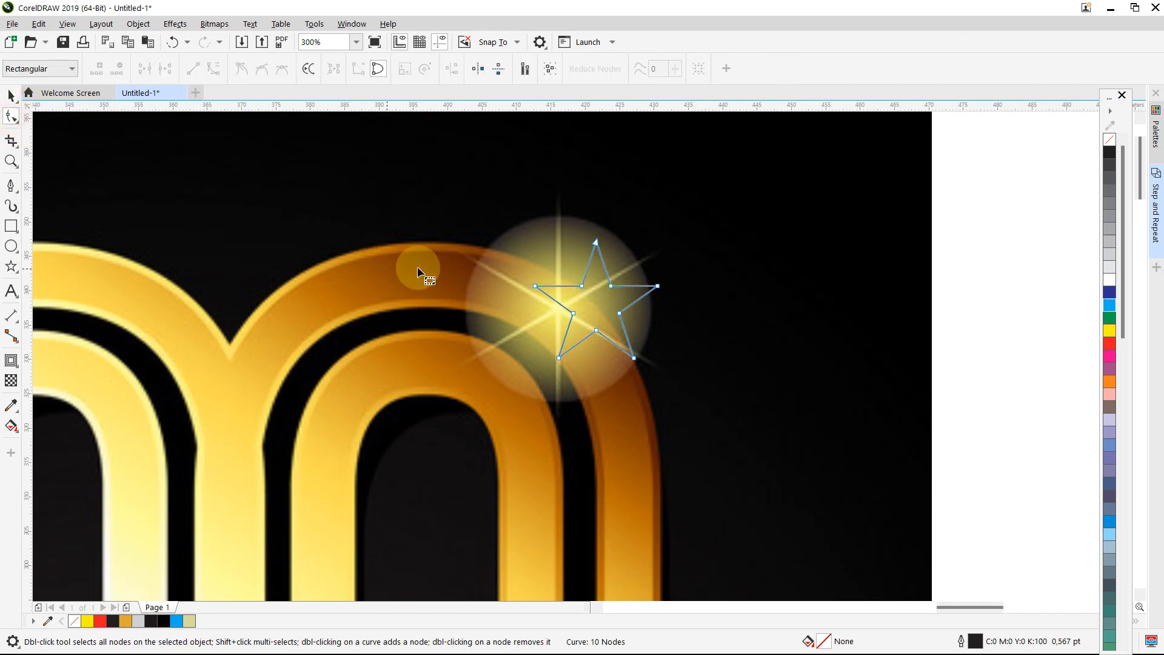
{"action": "left_click_drag", "start_coordinate": [582, 287], "coordinate": [591, 304]}
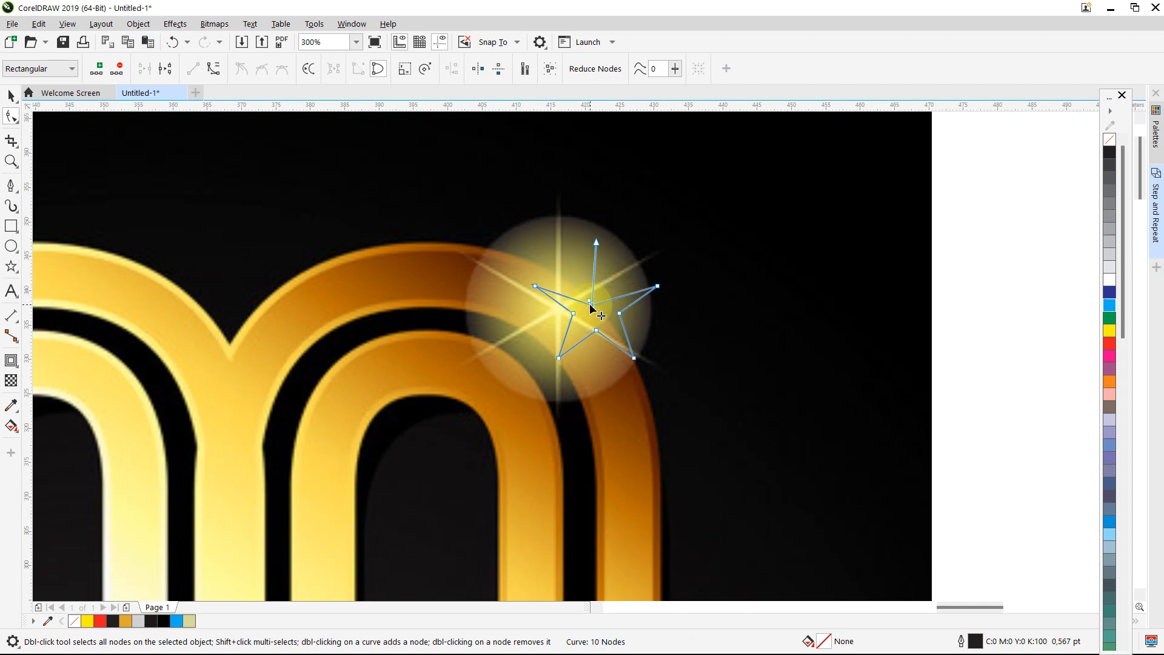
{"action": "left_click", "coordinate": [11, 96]}
{"action": "left_click", "coordinate": [449, 320]}
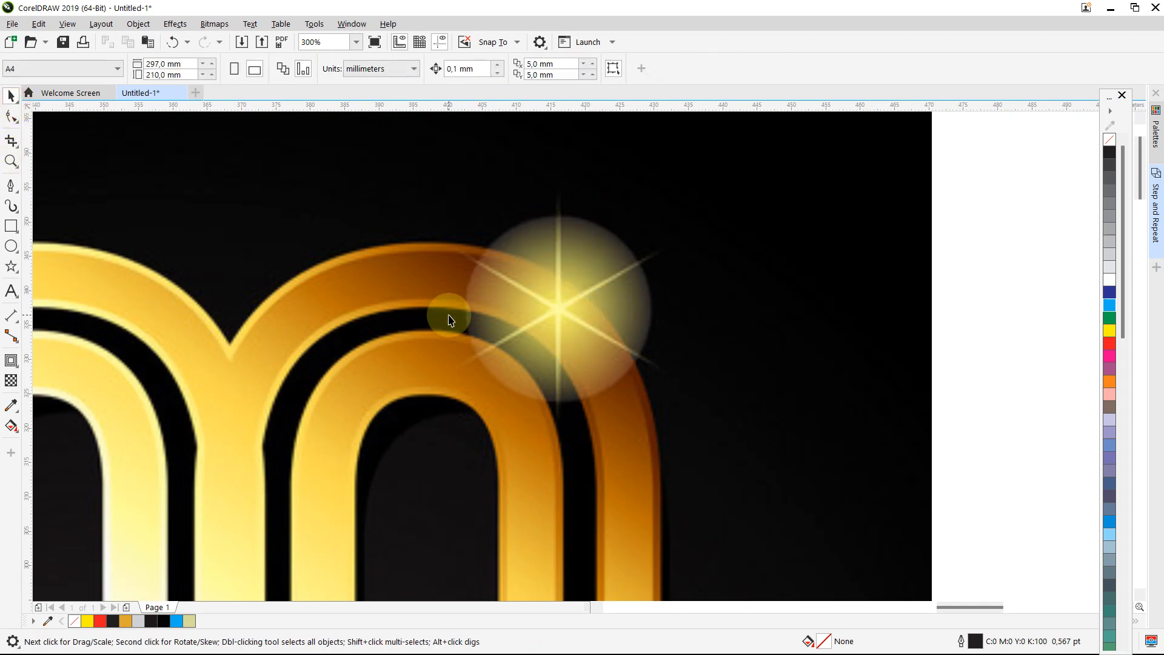
Draw a vertical straight line about 30.3 mm long through the reference sparkle's center and color its outline cyan
{"action": "left_click", "coordinate": [10, 185]}
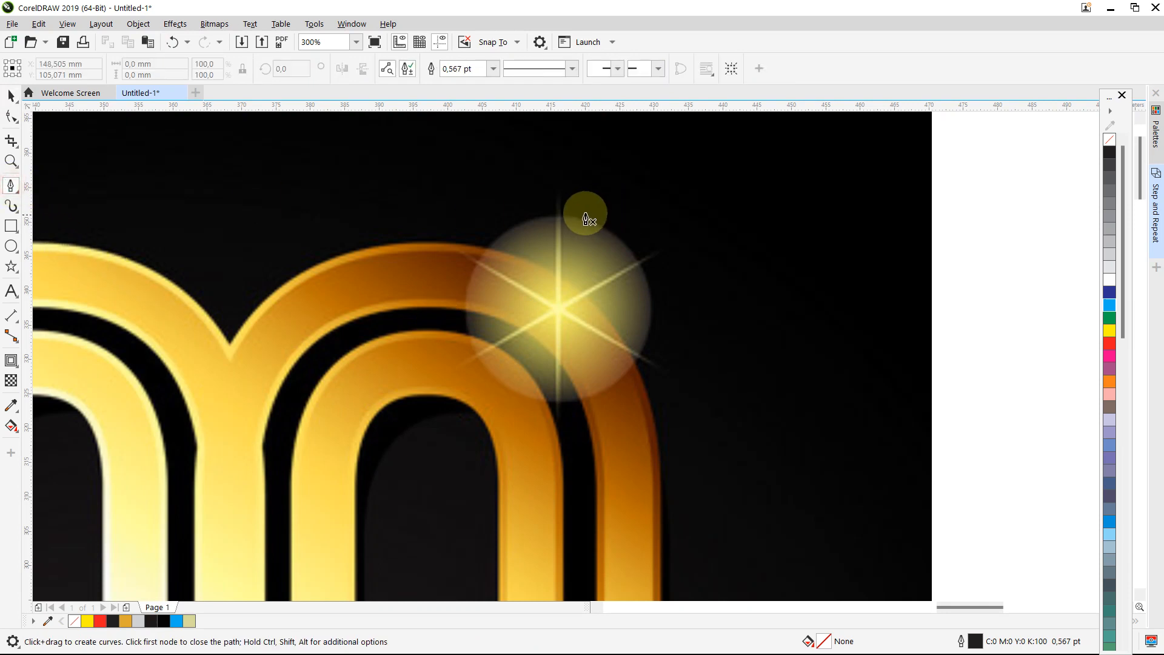
{"action": "left_click", "coordinate": [559, 200]}
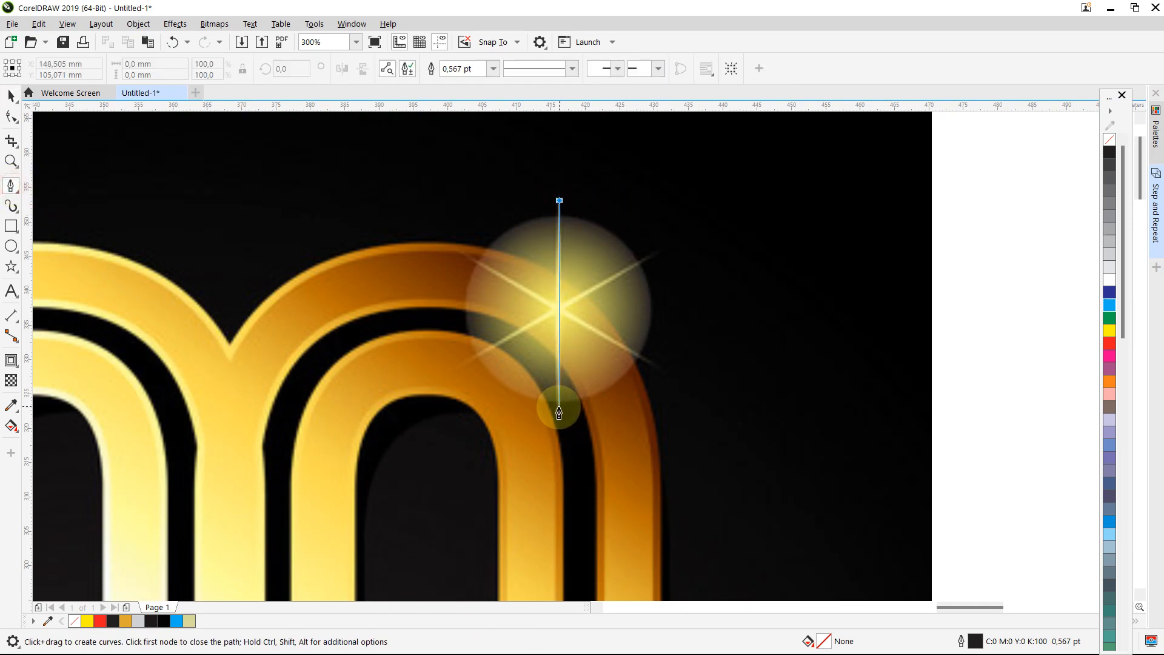
{"action": "key", "text": "Escape"}
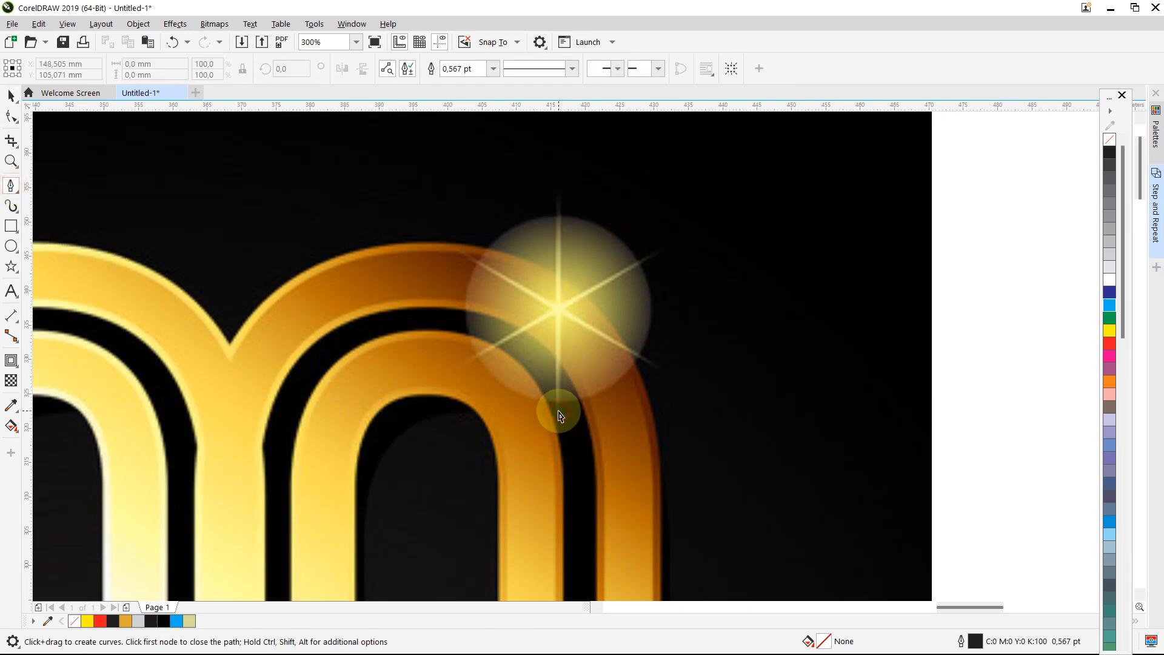
{"action": "left_click", "coordinate": [555, 203]}
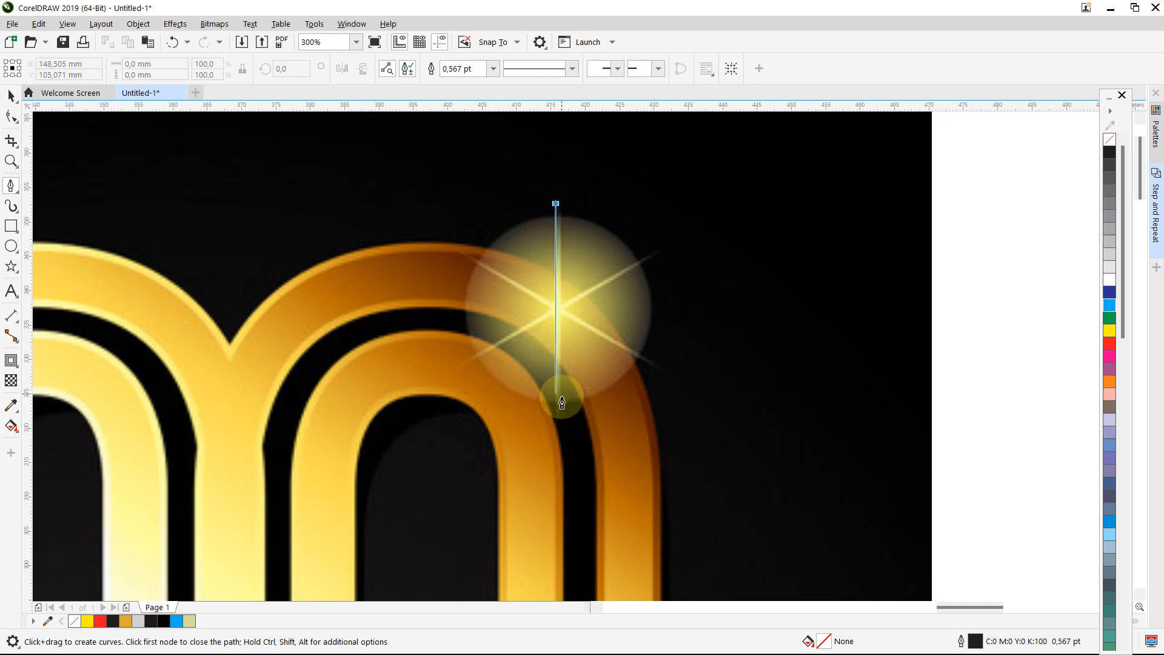
{"action": "double_click", "coordinate": [556, 416]}
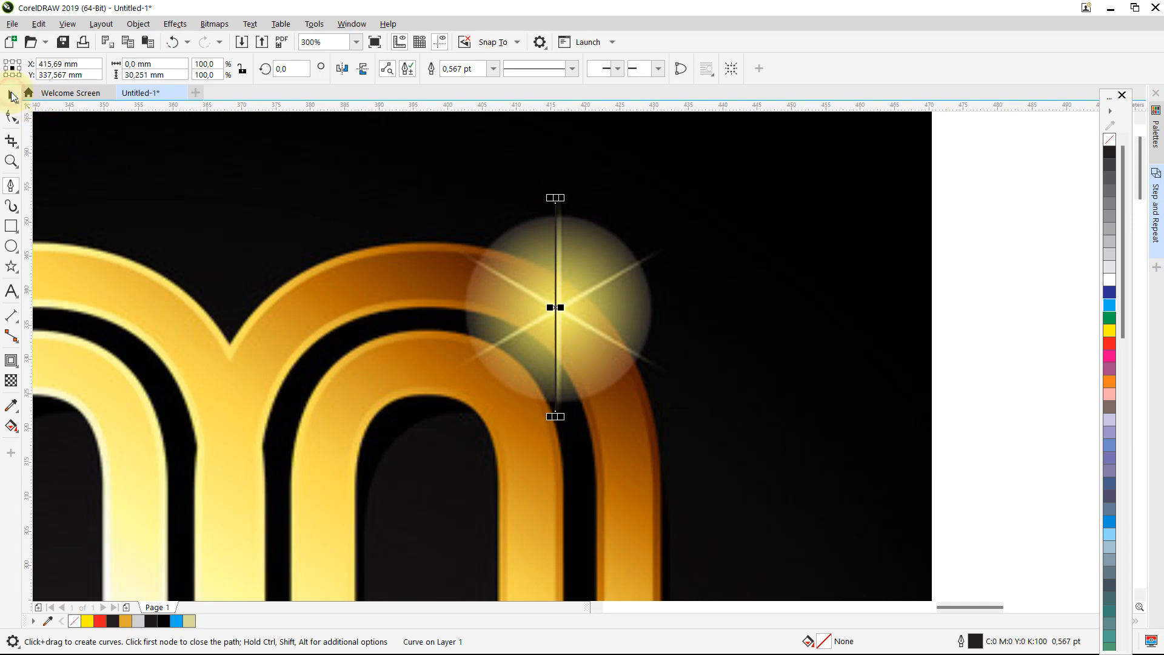
{"action": "left_click", "coordinate": [13, 96]}
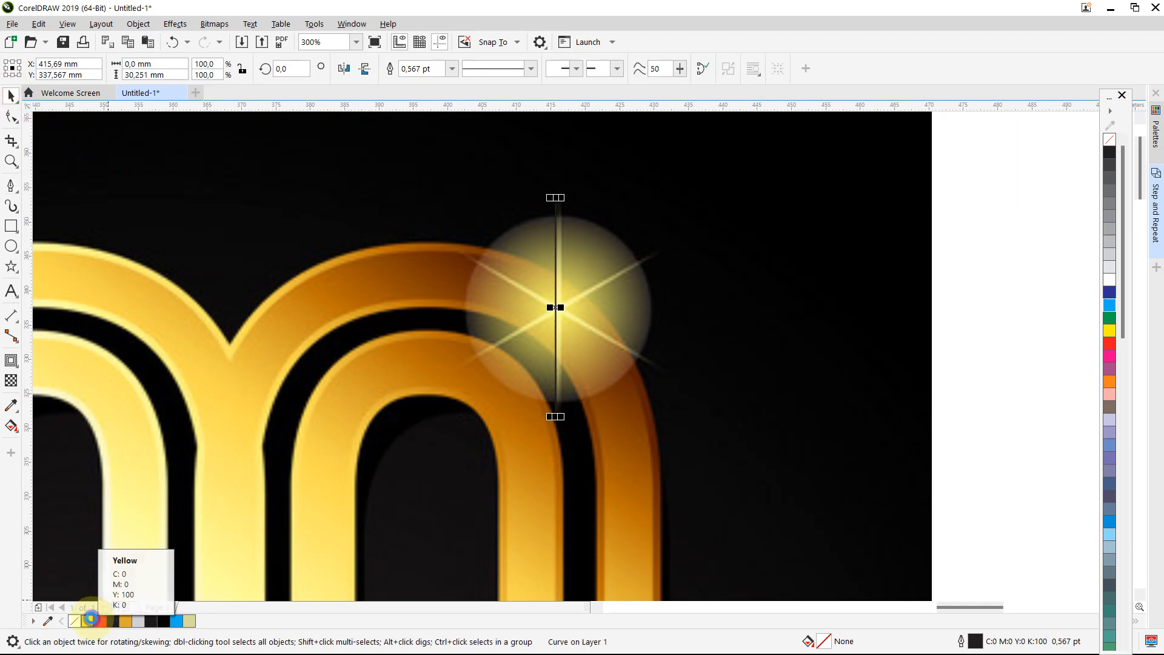
{"action": "right_click", "coordinate": [90, 621]}
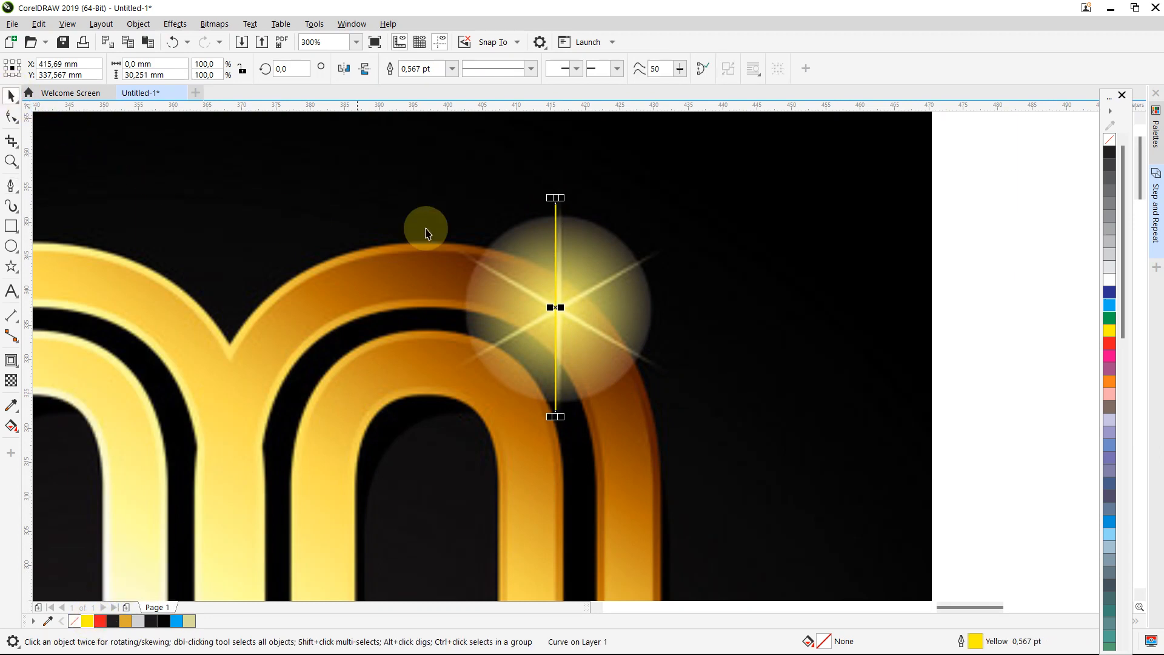
{"action": "right_click", "coordinate": [177, 621]}
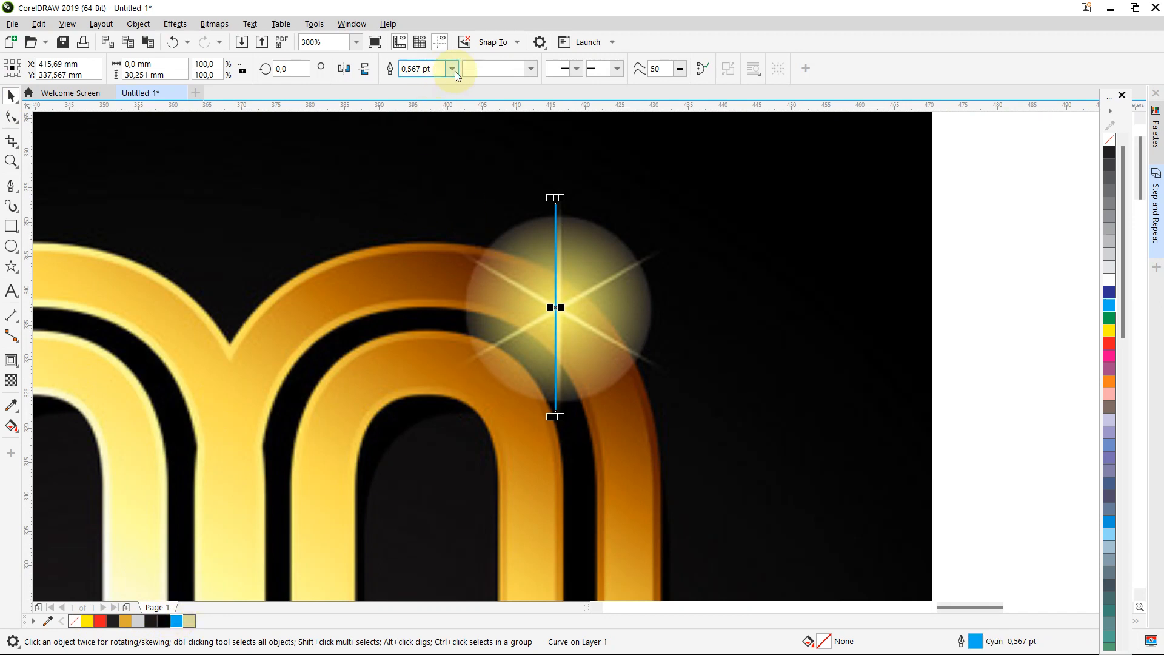
Try outline widths of 4, 0.5, 2, 3 and 2.5 pt on the vertical line
{"action": "left_click", "coordinate": [451, 69]}
{"action": "left_click", "coordinate": [410, 166]}
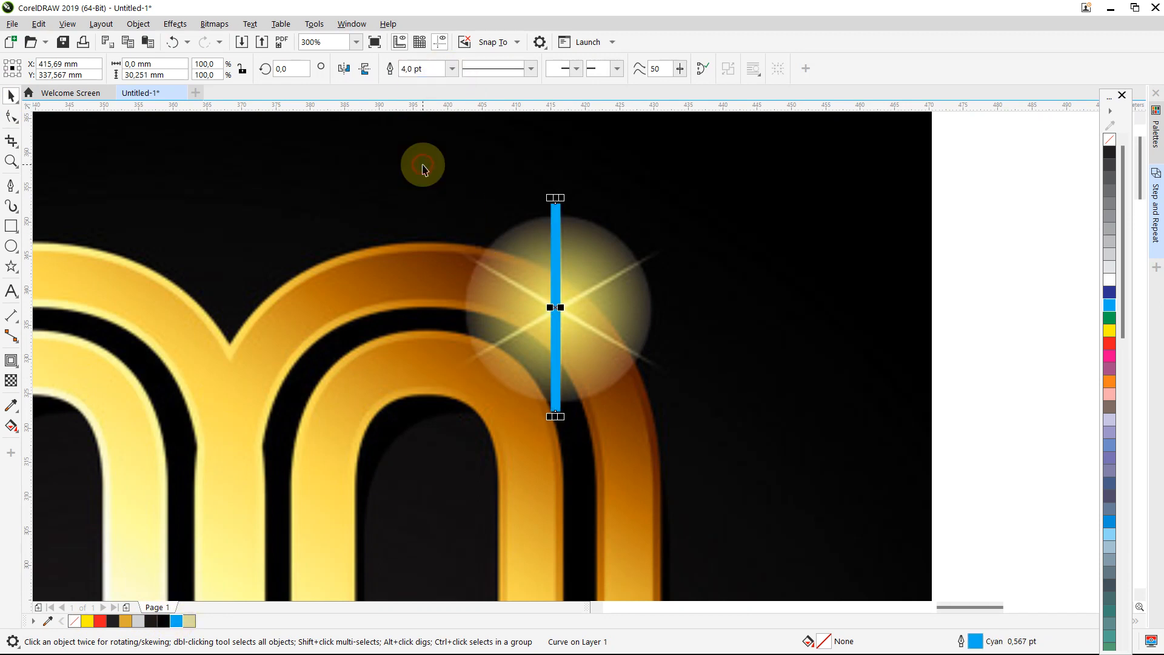
{"action": "left_click", "coordinate": [452, 68]}
{"action": "left_click", "coordinate": [431, 103]}
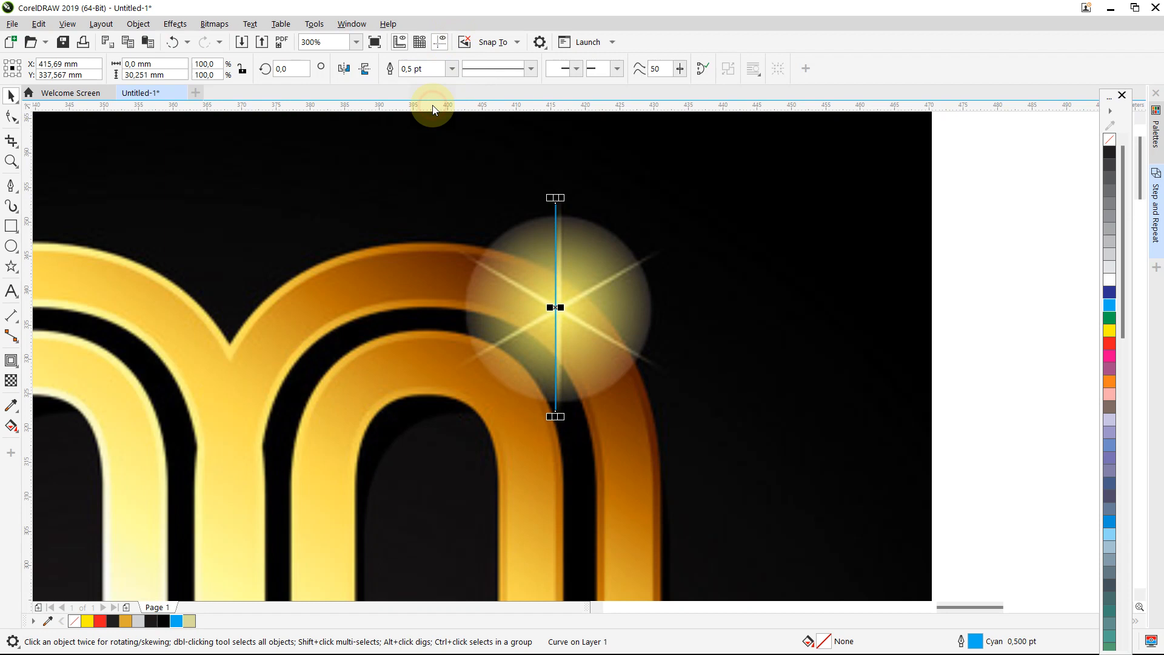
{"action": "left_click", "coordinate": [452, 70]}
{"action": "left_click", "coordinate": [410, 149]}
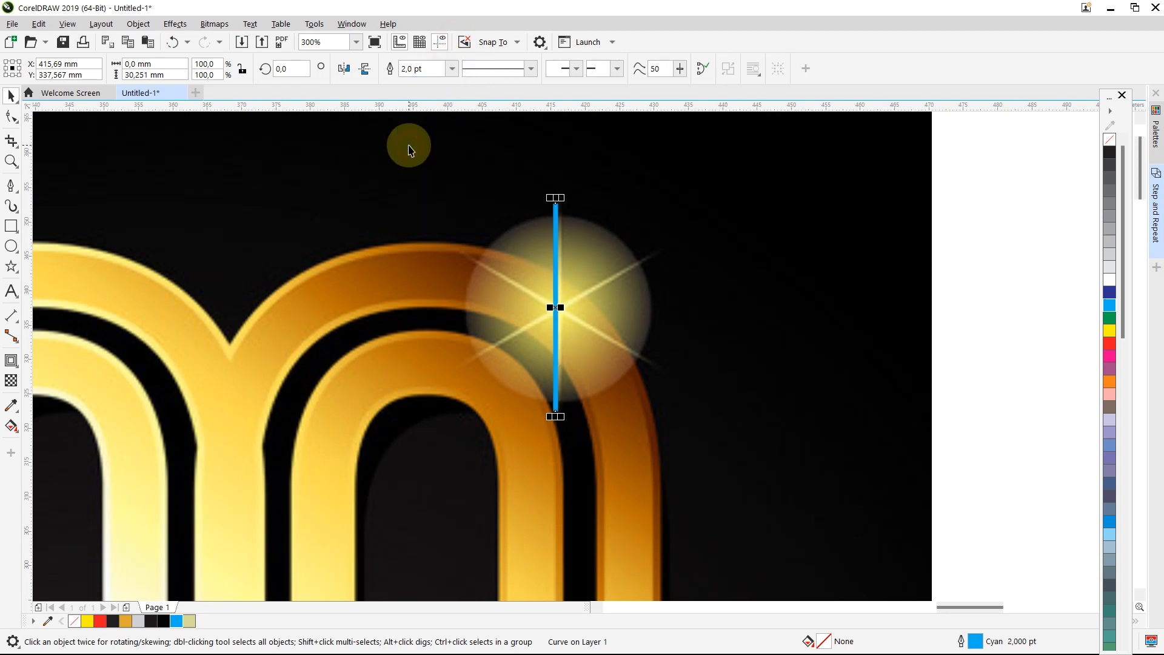
{"action": "left_click", "coordinate": [428, 70]}
{"action": "type", "text": "3"}
{"action": "key", "text": "Return"}
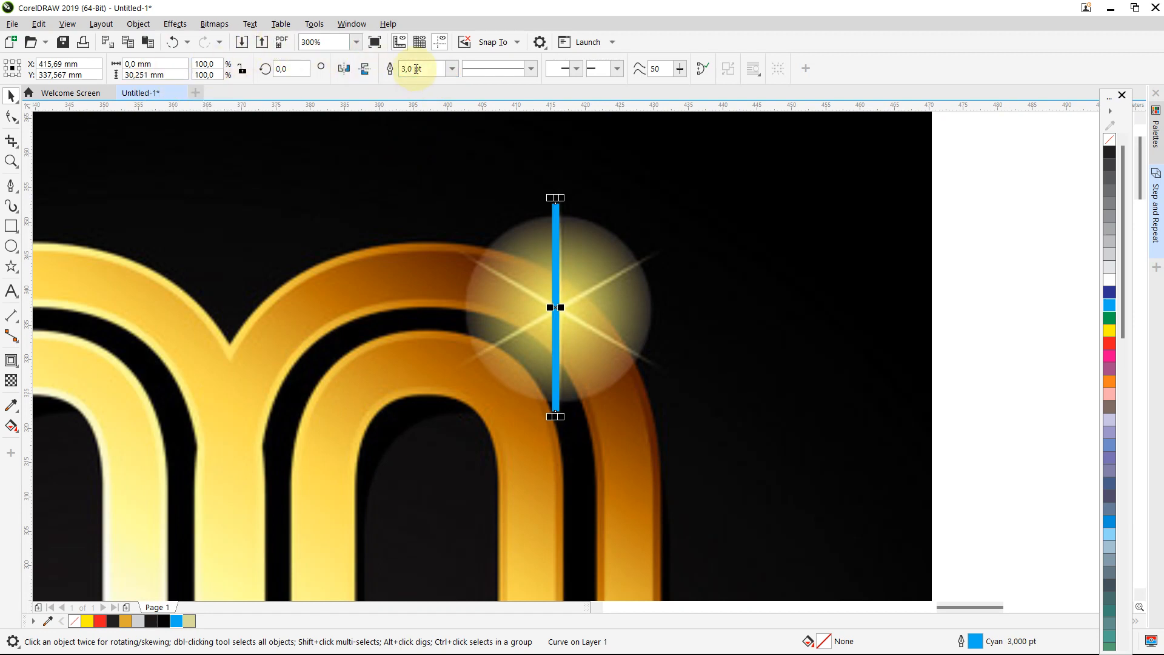
{"action": "key", "text": "ctrl+a"}
{"action": "type", "text": "2"}
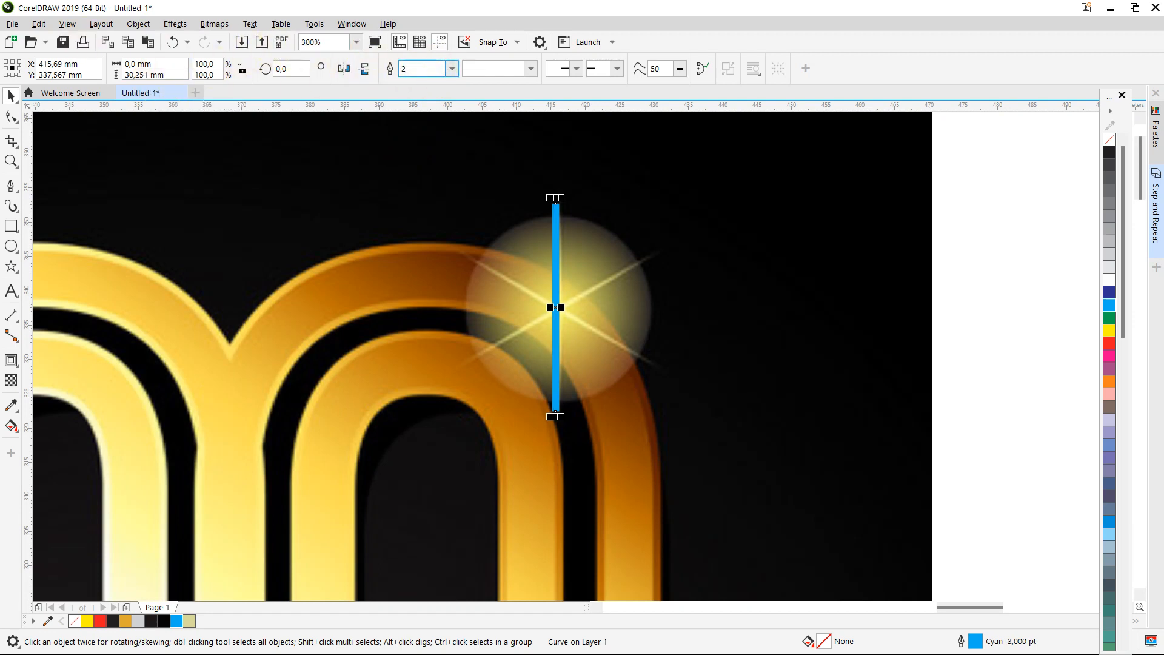
{"action": "key", "text": "Return"}
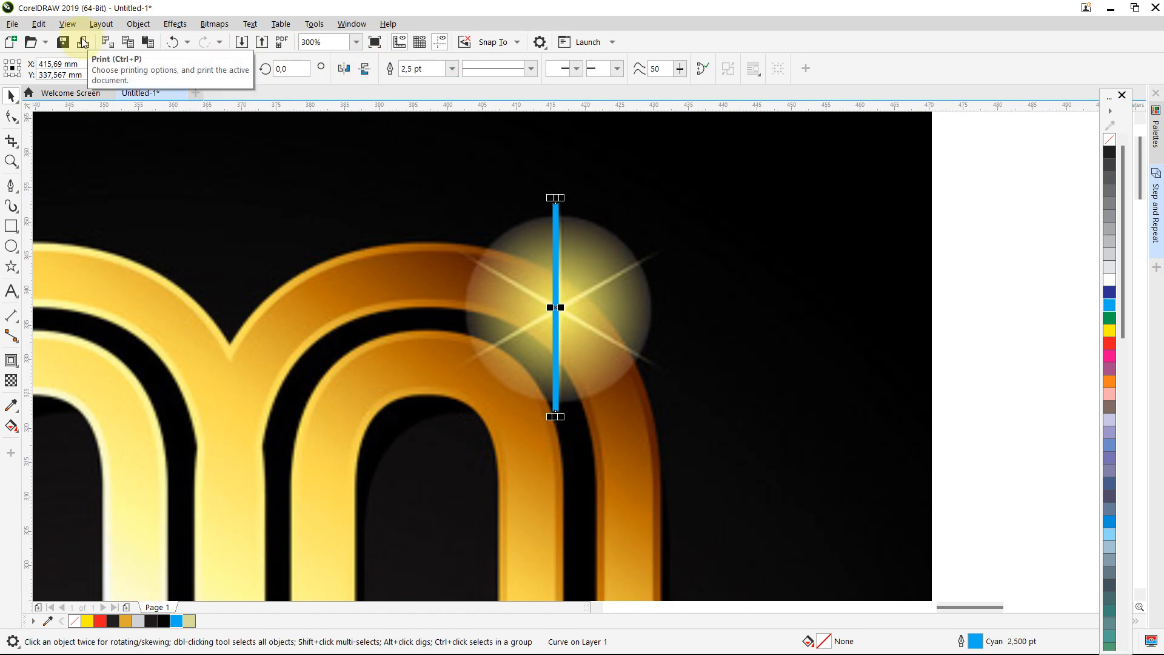
Move the vertical line onto the reference sparkle's vertical ray and set its outline width to 2 pt
{"action": "scroll", "coordinate": [325, 42], "scroll_direction": "up", "scroll_amount": 2}
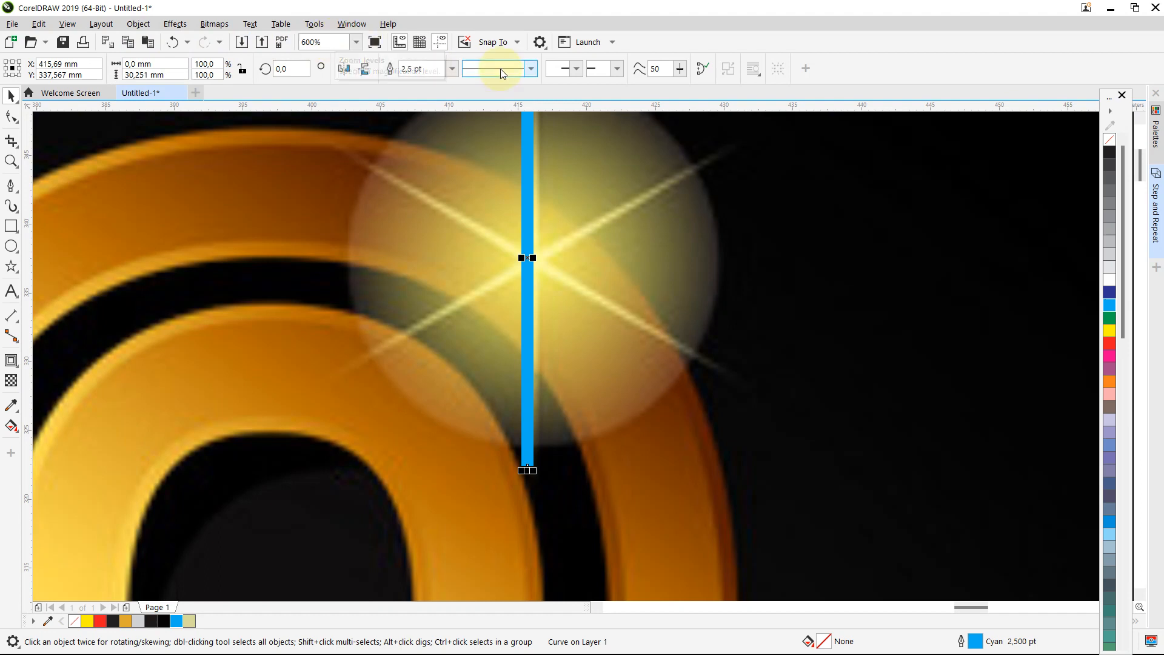
{"action": "left_click", "coordinate": [527, 162]}
{"action": "left_click_drag", "start_coordinate": [528, 164], "coordinate": [533, 225]}
{"action": "key", "text": "ctrl+z"}
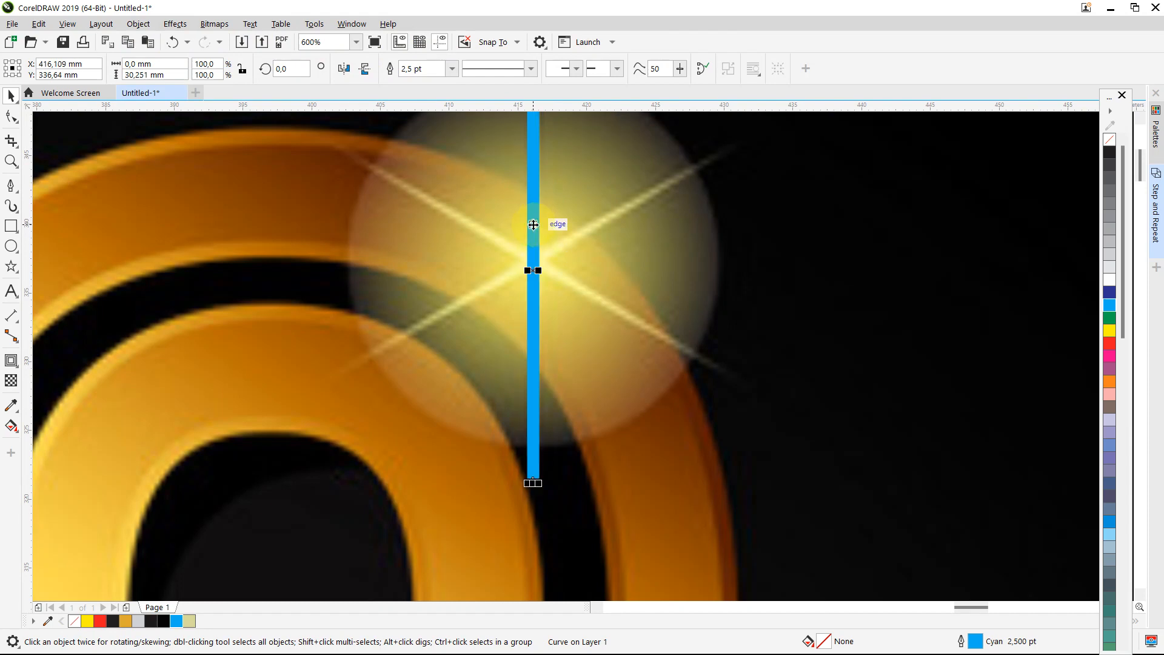
{"action": "scroll", "coordinate": [533, 224], "scroll_direction": "down", "scroll_amount": 2}
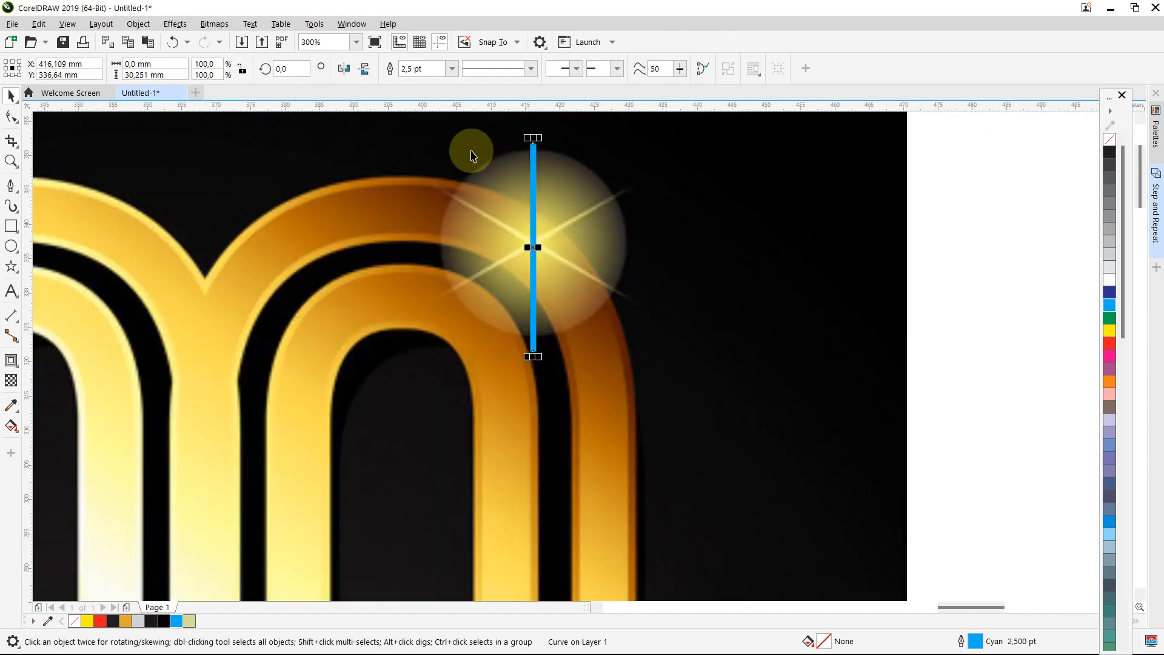
{"action": "left_click", "coordinate": [425, 69]}
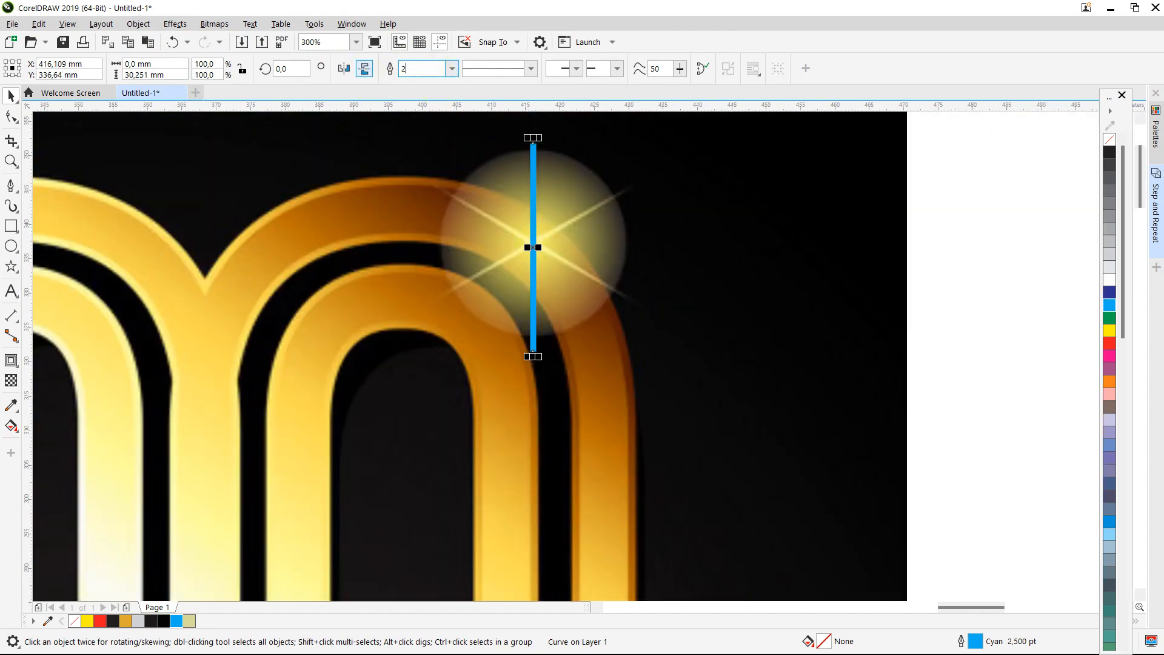
{"action": "key", "text": "Return"}
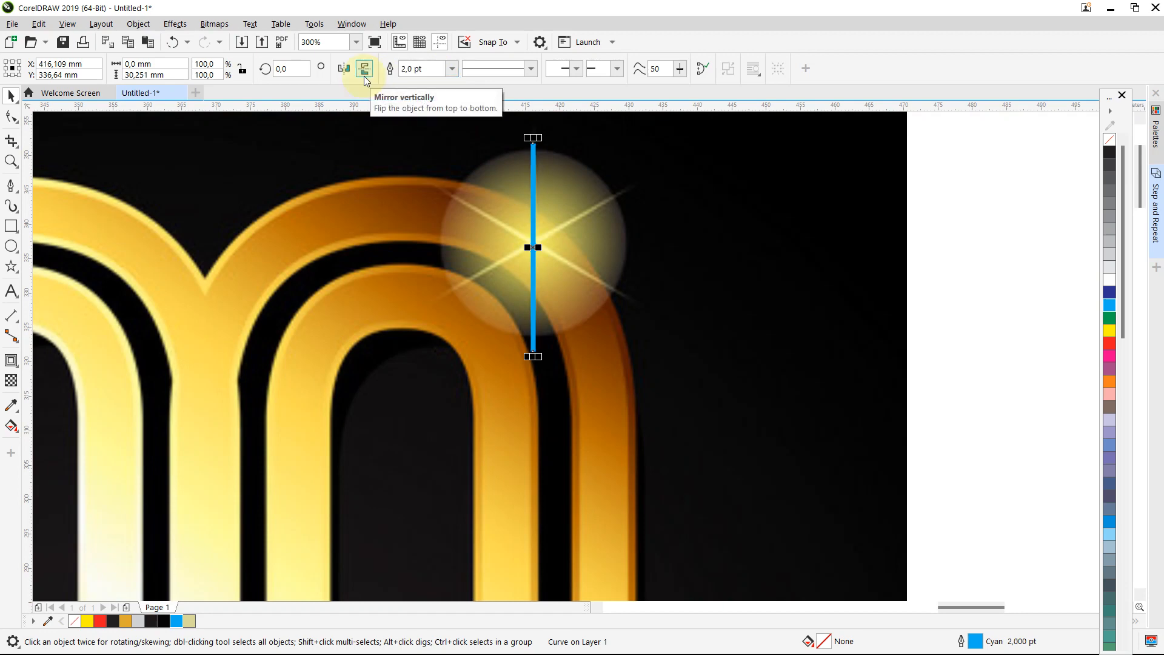
Close the floating default color palette and bring the whole reference sparkle into view at 600% zoom
{"action": "key", "text": "F3"}
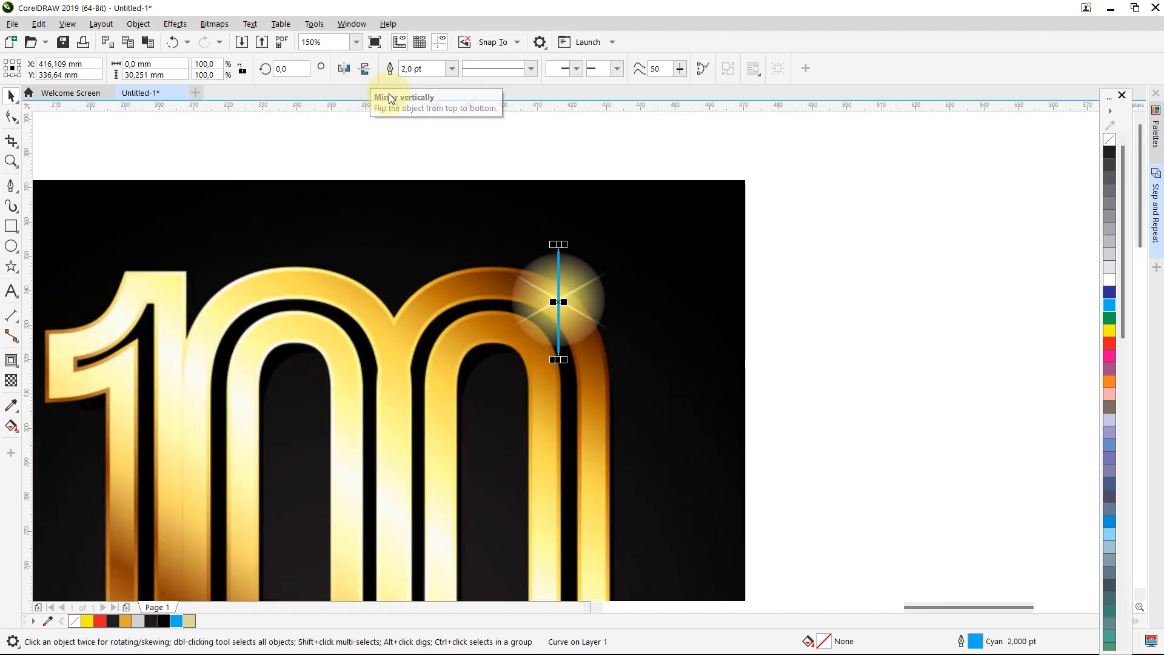
{"action": "scroll", "coordinate": [474, 159], "scroll_direction": "up", "scroll_amount": 2}
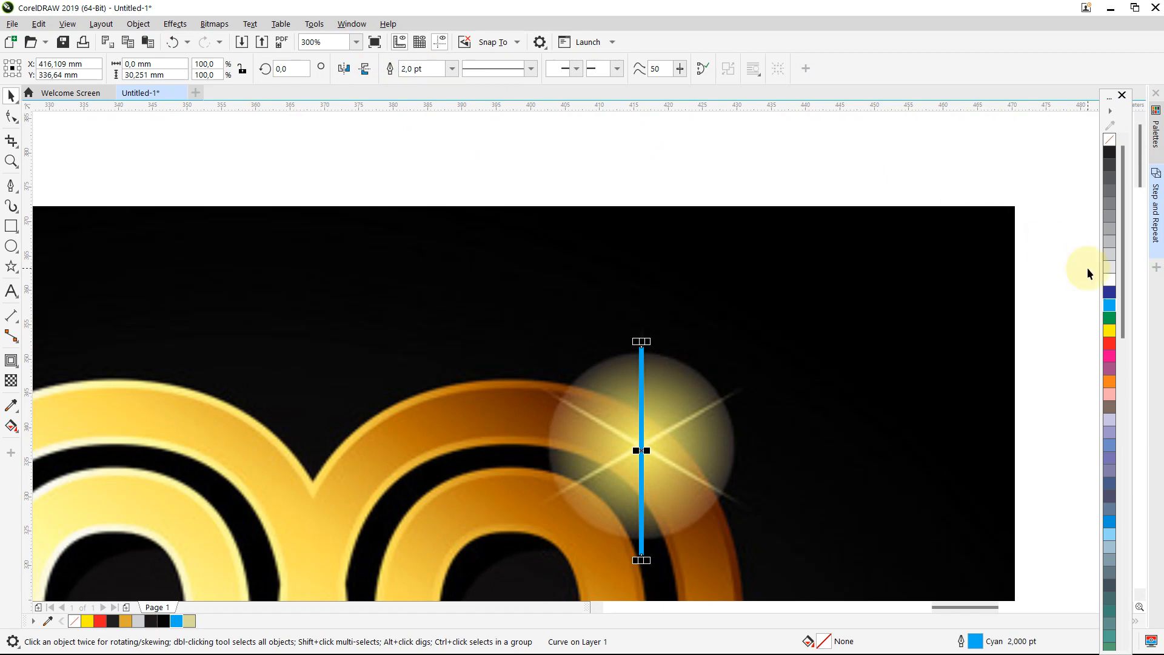
{"action": "scroll", "coordinate": [798, 471], "scroll_direction": "up", "scroll_amount": 2}
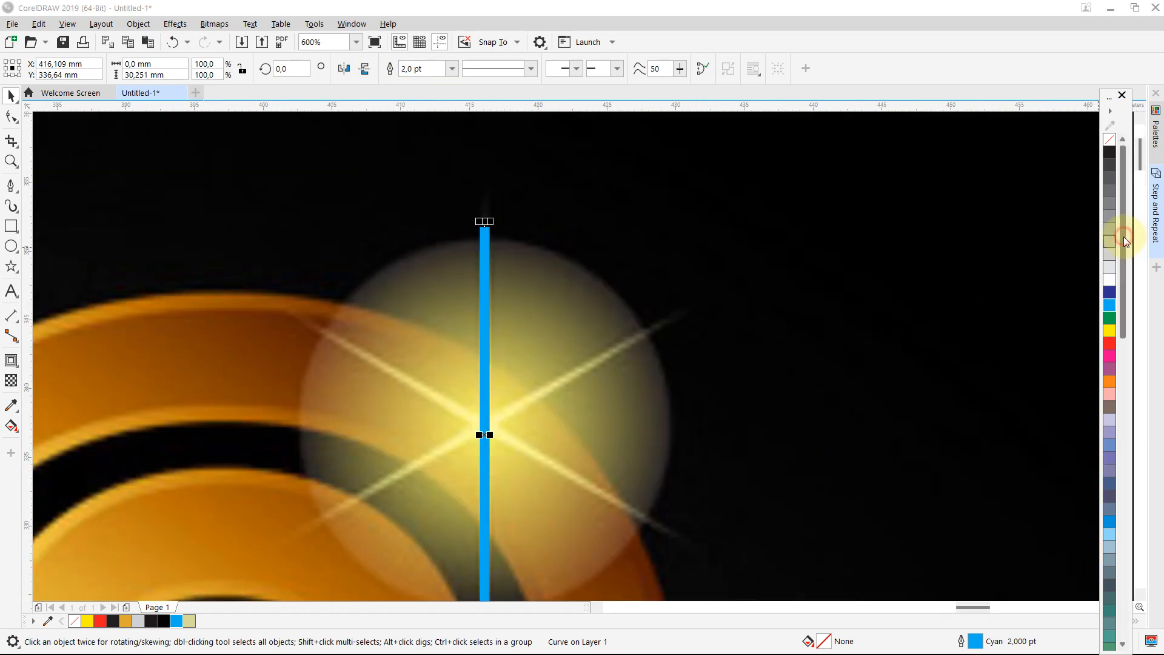
{"action": "scroll", "coordinate": [1125, 242], "scroll_direction": "down", "scroll_amount": 2}
{"action": "left_click_drag", "start_coordinate": [1115, 97], "coordinate": [1136, 131]}
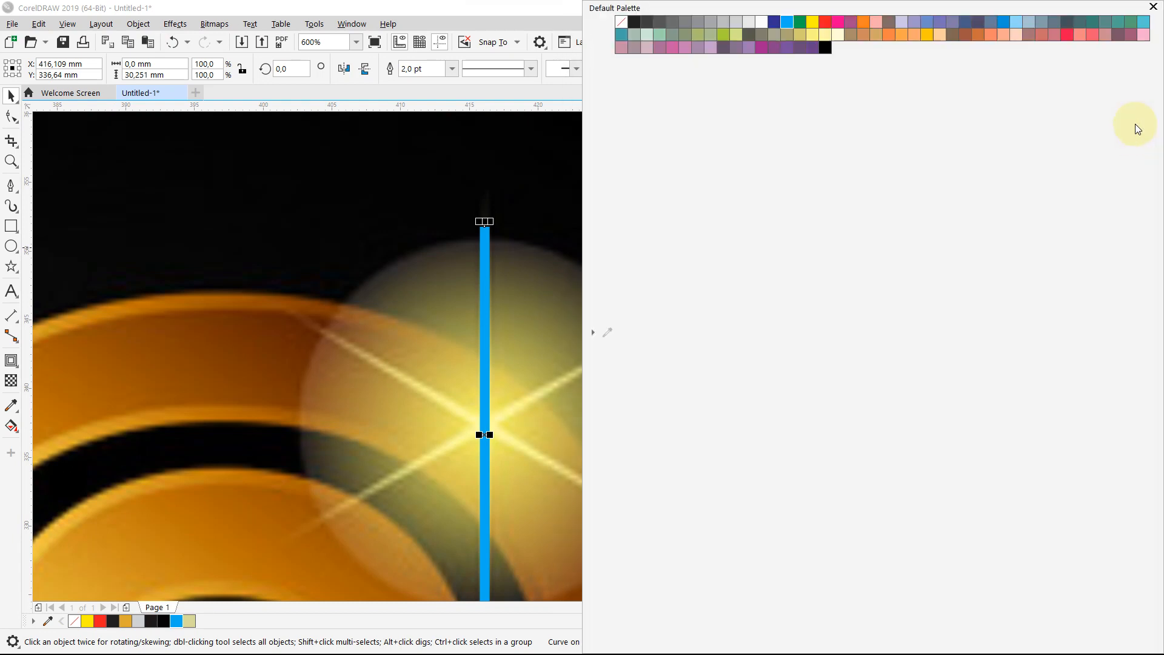
{"action": "left_click", "coordinate": [1154, 7]}
{"action": "left_click_drag", "start_coordinate": [1142, 160], "coordinate": [1143, 163]}
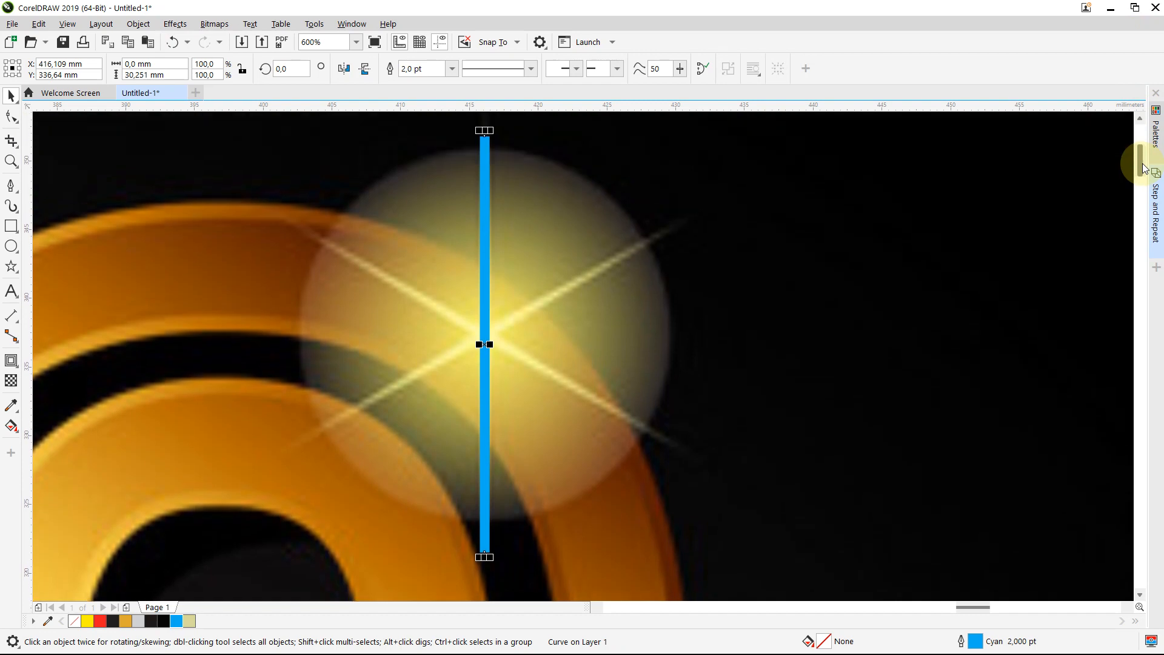
Try rotated copies of the vertical line along the reference sparkle's diagonal rays, the first turned about 59.5°, and delete them
{"action": "left_click", "coordinate": [490, 248]}
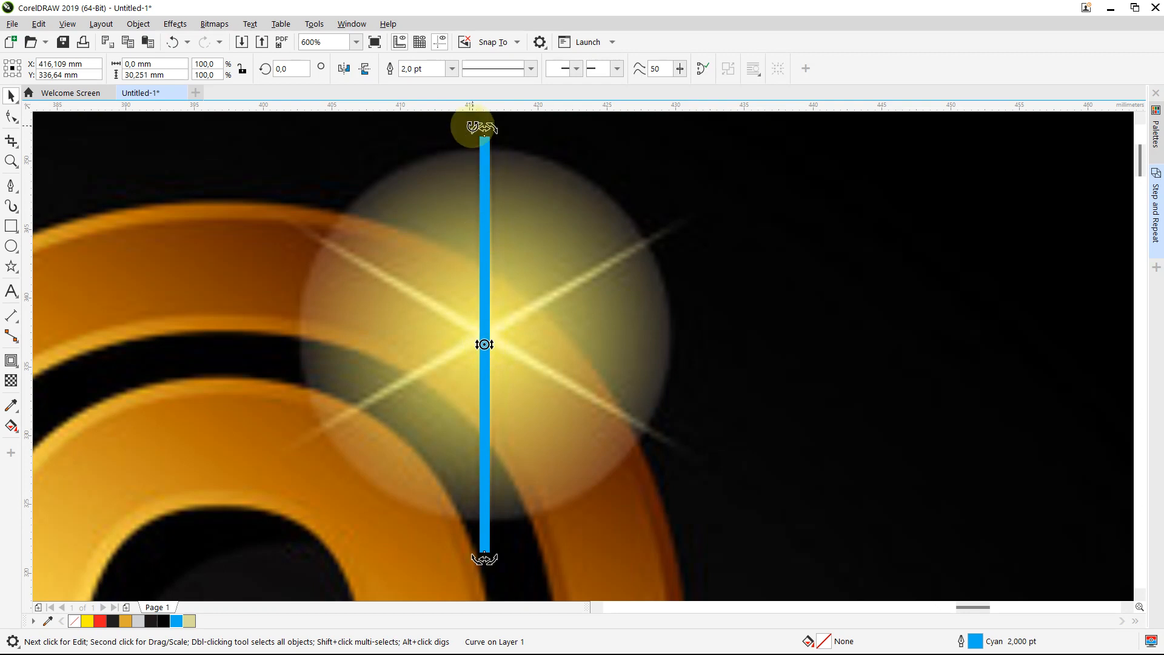
{"action": "left_click_drag", "start_coordinate": [484, 127], "coordinate": [308, 244]}
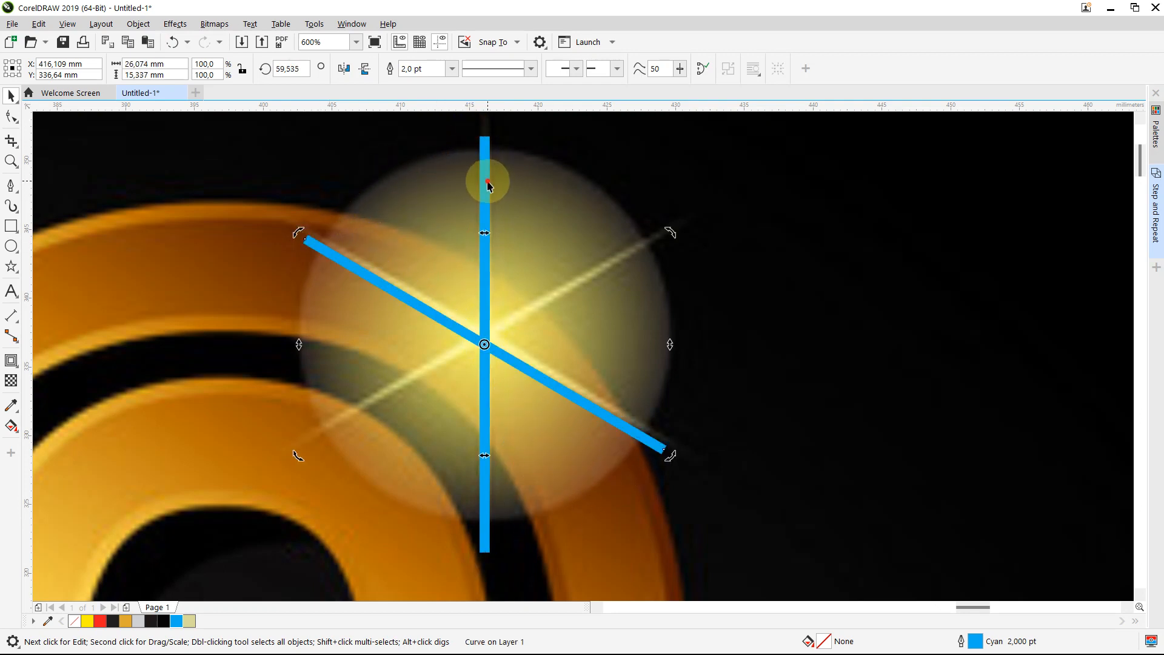
{"action": "left_click", "coordinate": [488, 181]}
{"action": "left_click", "coordinate": [485, 155]}
{"action": "left_click_drag", "start_coordinate": [496, 131], "coordinate": [669, 239]}
{"action": "key", "text": "Delete"}
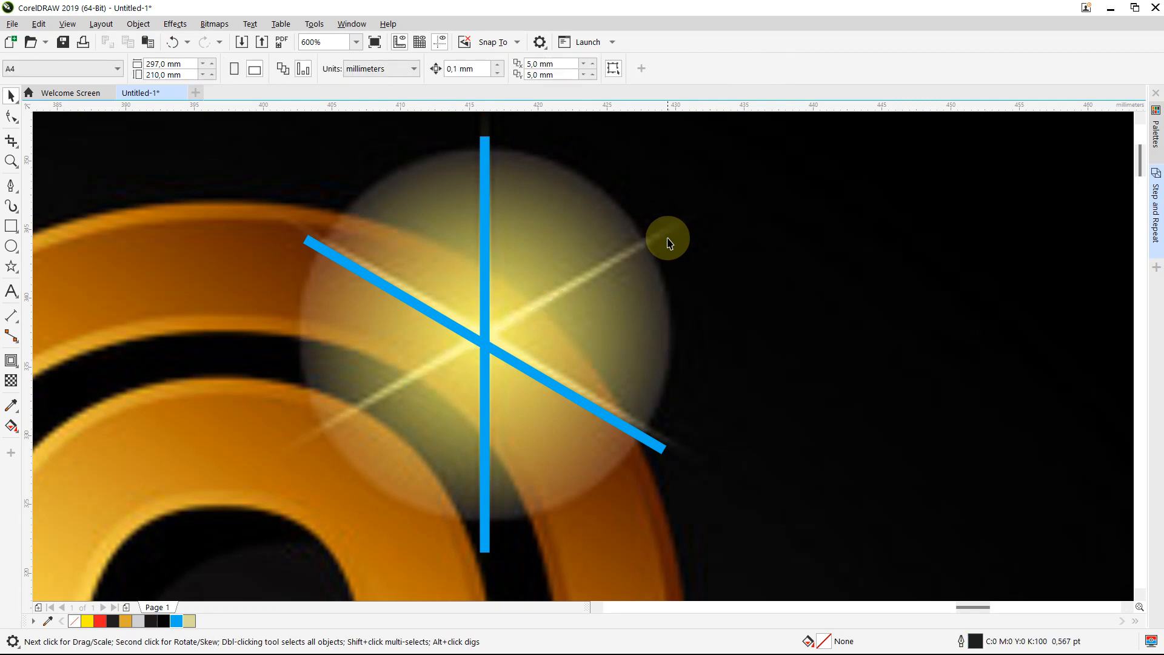
{"action": "left_click", "coordinate": [492, 347]}
{"action": "key", "text": "Delete"}
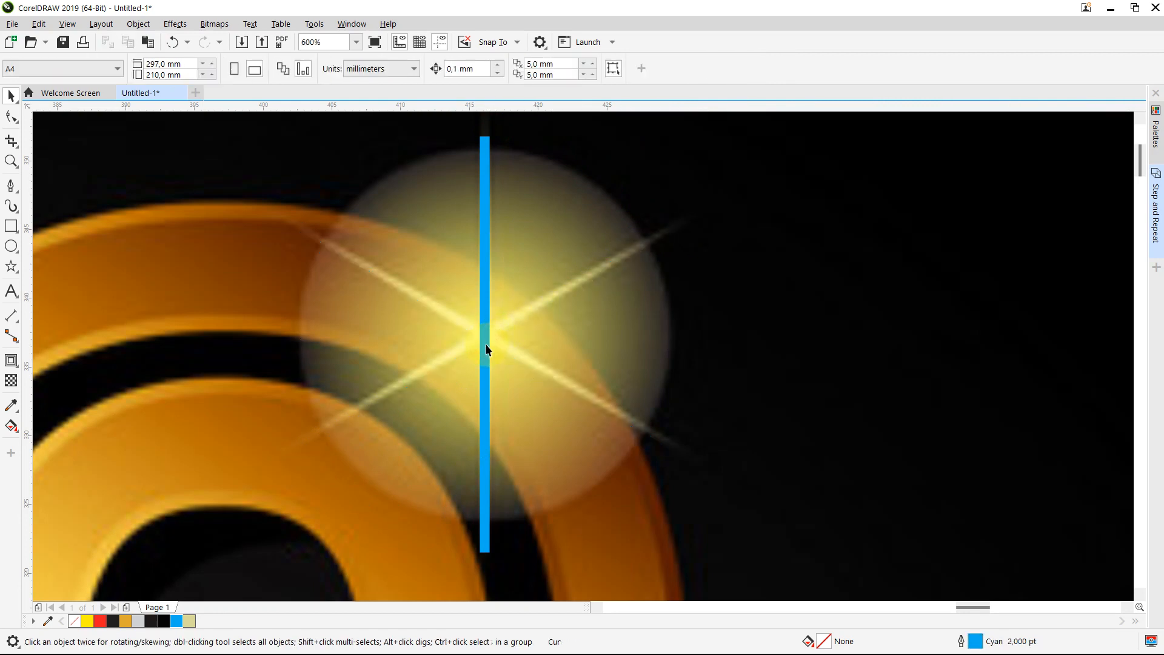
Convert the vertical line's outline to an object and add a node at the middle of each long side
{"action": "left_click", "coordinate": [485, 340]}
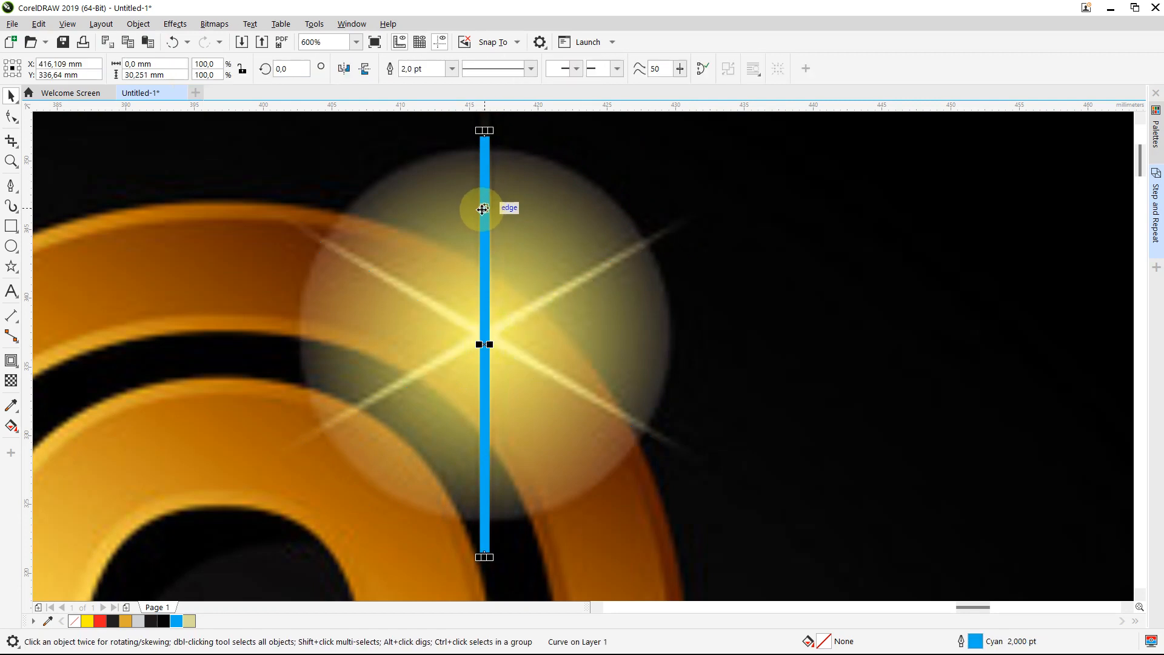
{"action": "key", "text": "ctrl+shift+q"}
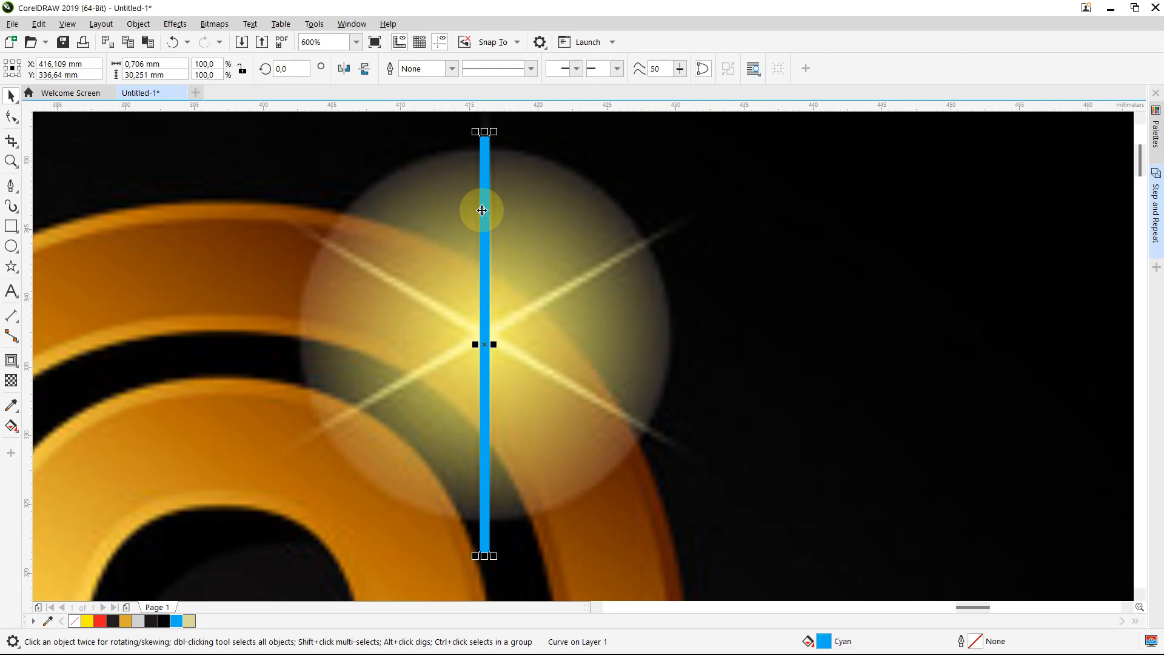
{"action": "left_click", "coordinate": [483, 180]}
{"action": "key", "text": "F10"}
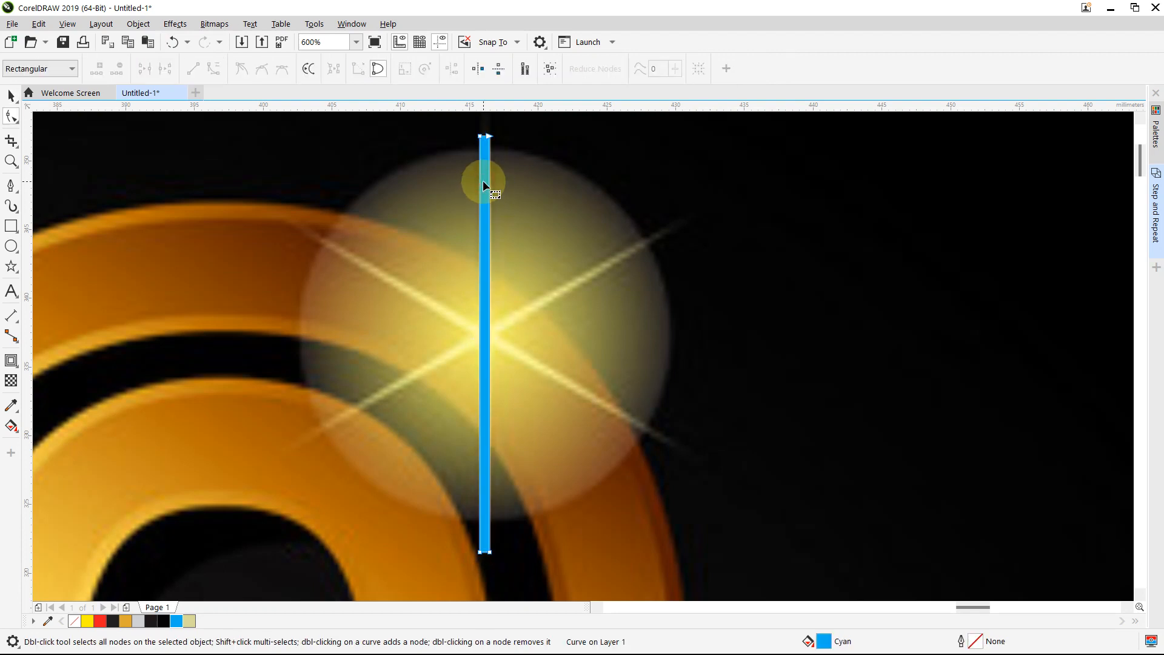
{"action": "left_click", "coordinate": [479, 338]}
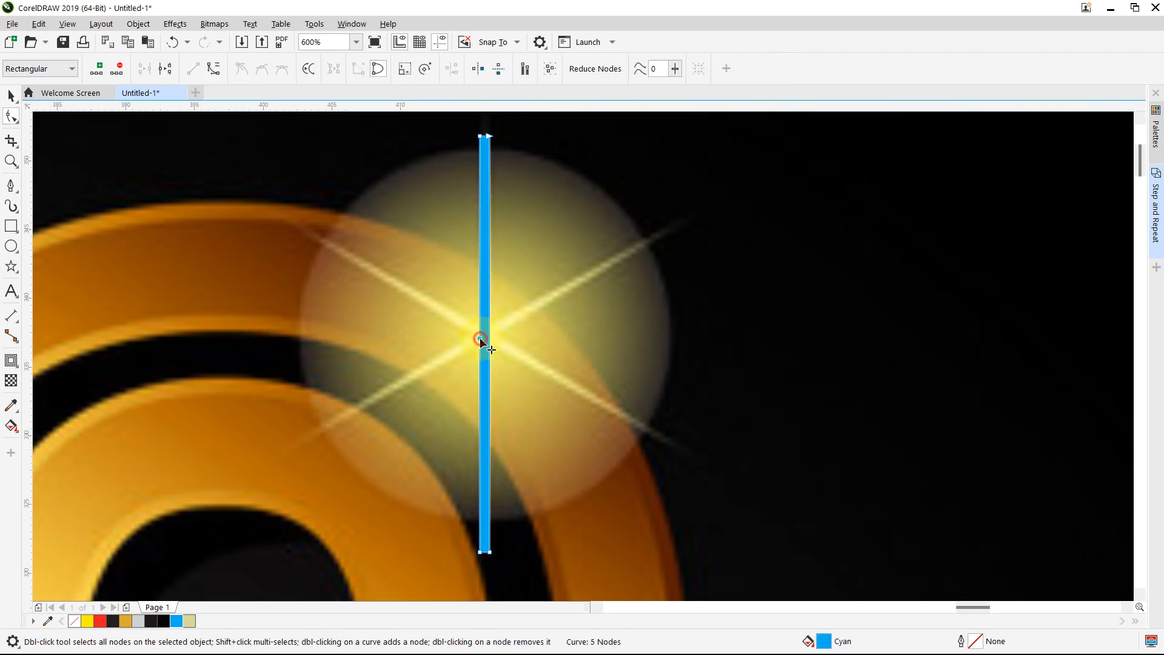
{"action": "double_click", "coordinate": [490, 335]}
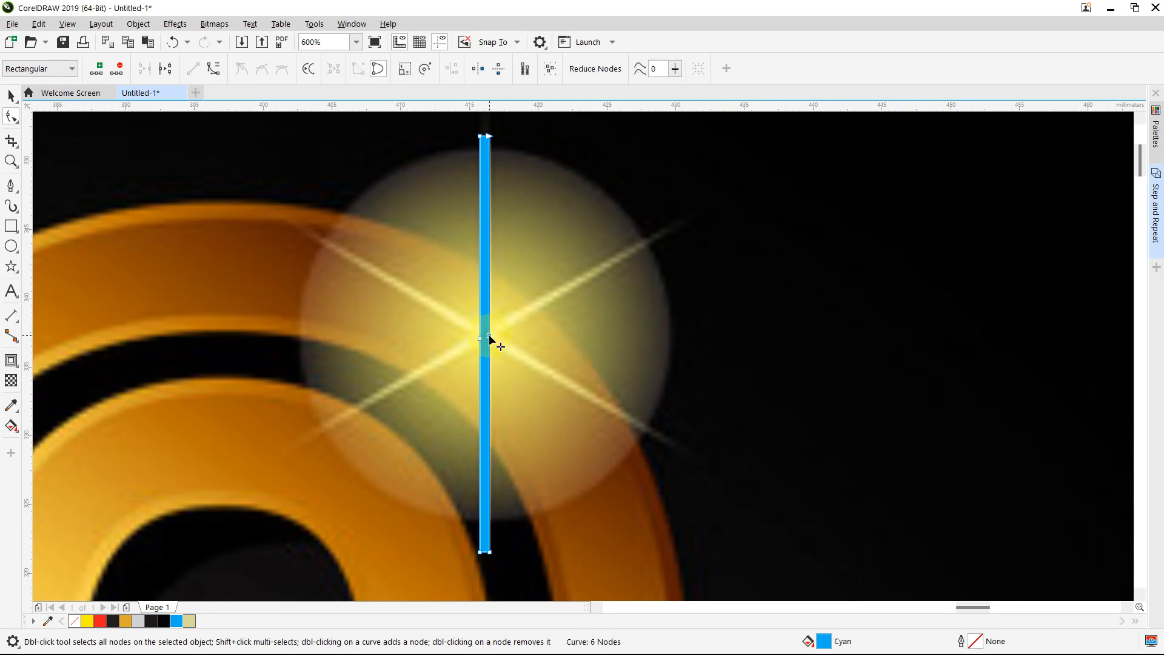
Taper the upper end of the vertical ray to a single point by removing its two corner nodes
{"action": "scroll", "coordinate": [492, 146], "scroll_direction": "up", "scroll_amount": 2}
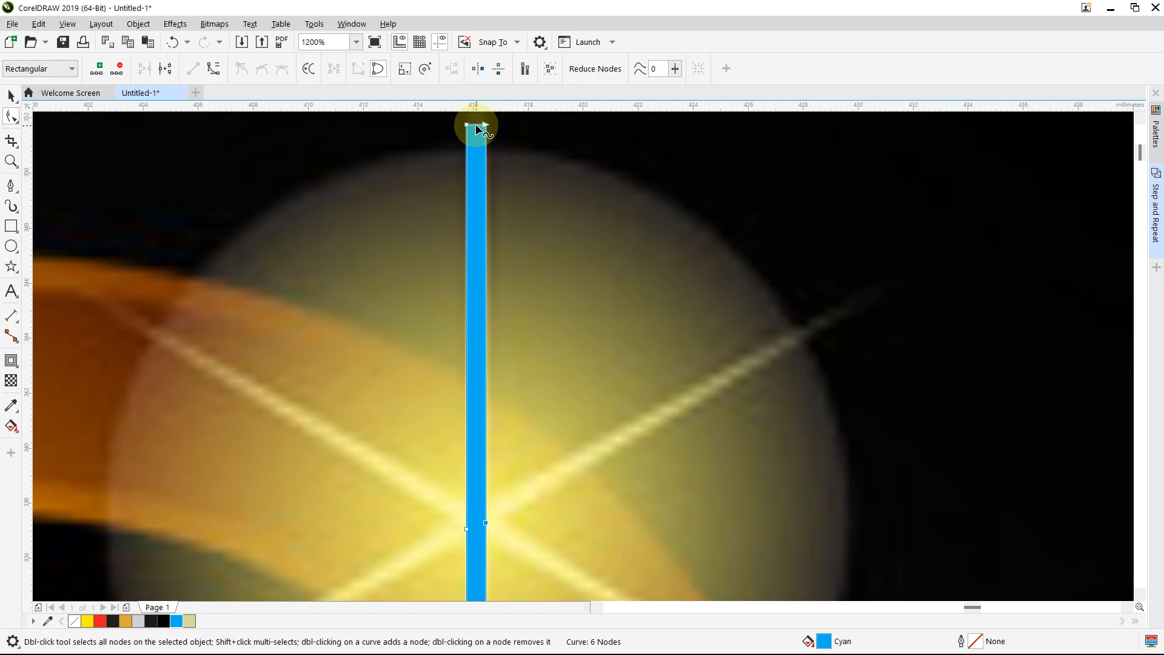
{"action": "left_click_drag", "start_coordinate": [477, 128], "coordinate": [468, 129]}
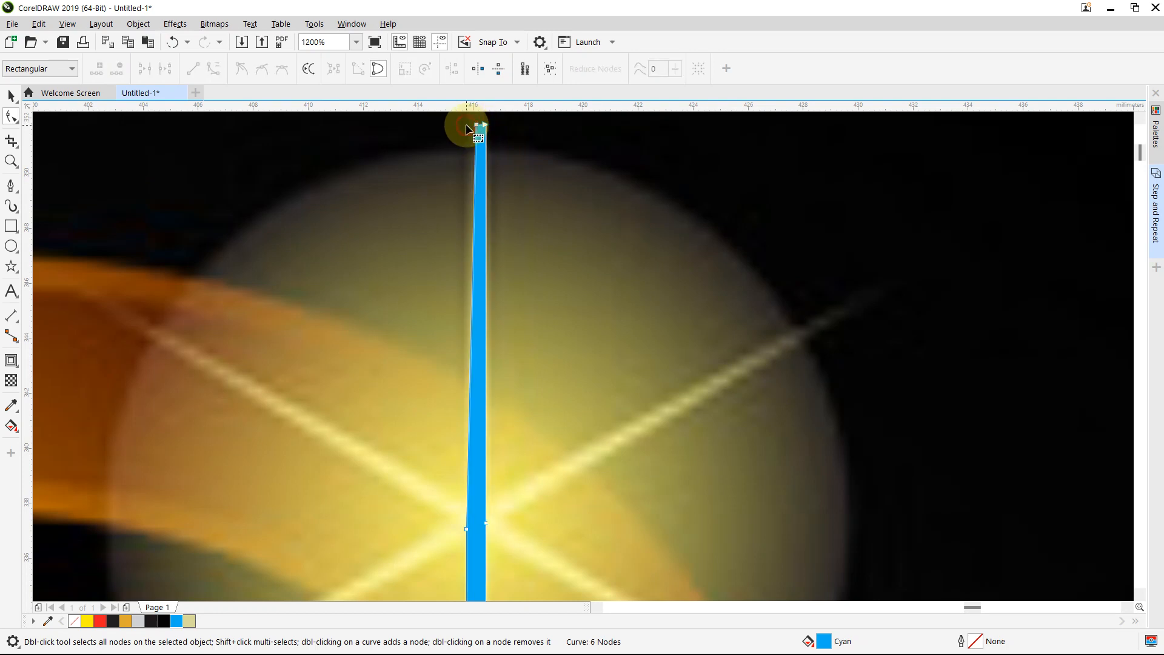
{"action": "double_click", "coordinate": [486, 125]}
{"action": "scroll", "coordinate": [535, 159], "scroll_direction": "down", "scroll_amount": 2}
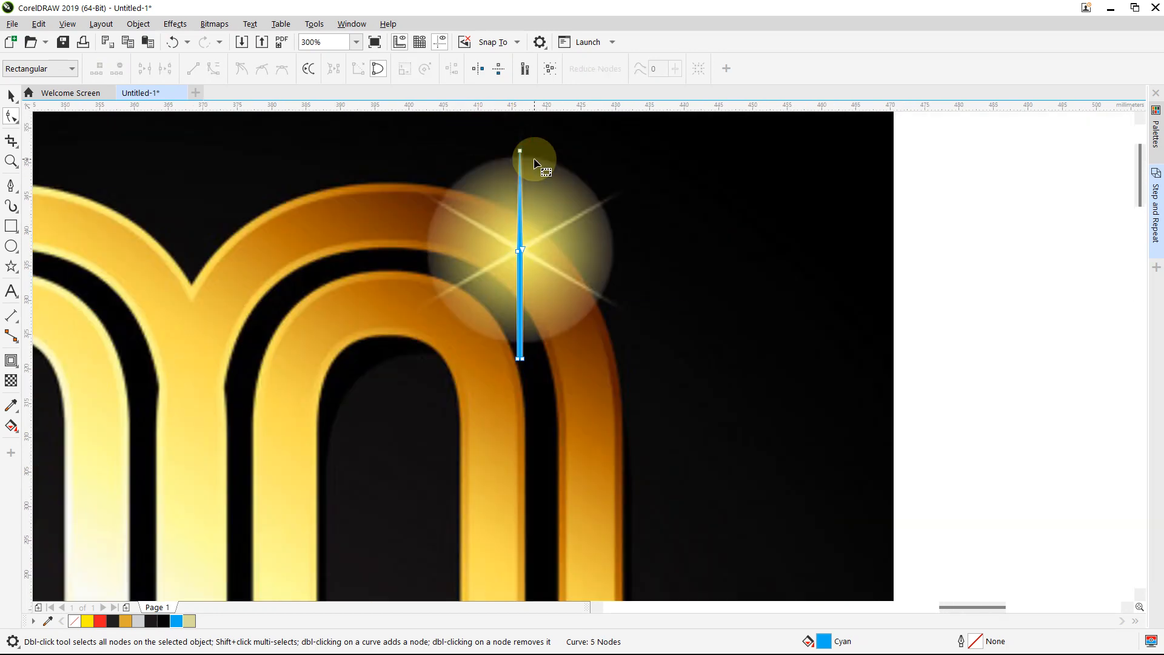
Taper the lower end of the vertical ray to a single point by removing its corner nodes
{"action": "scroll", "coordinate": [518, 343], "scroll_direction": "up", "scroll_amount": 2}
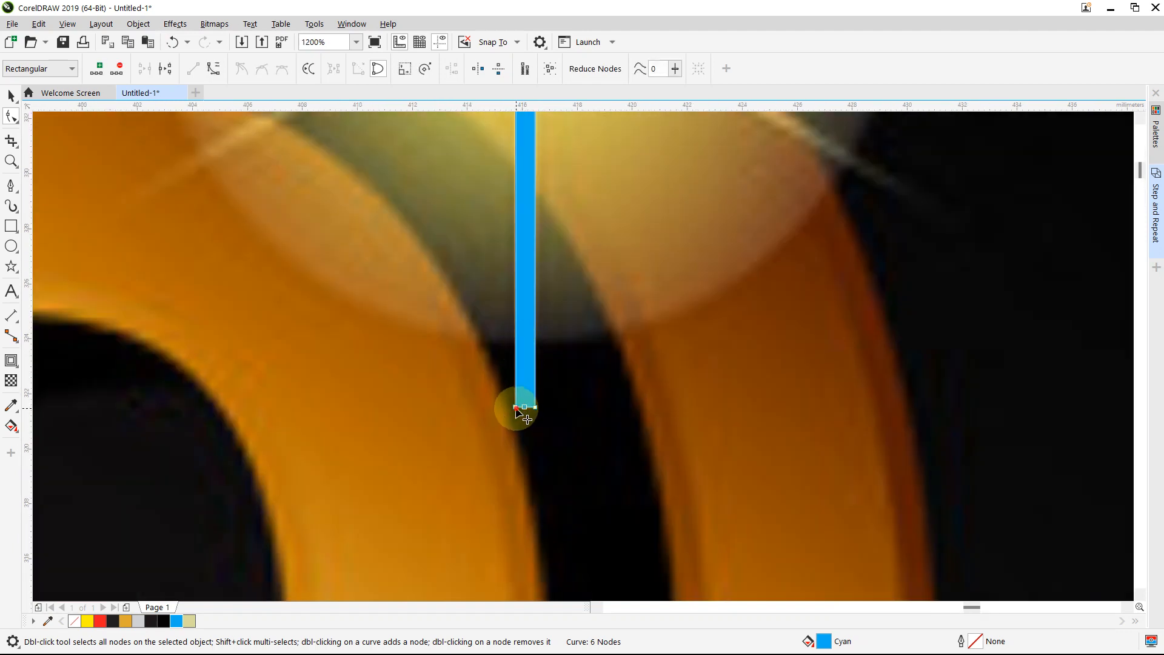
{"action": "left_click_drag", "start_coordinate": [519, 411], "coordinate": [537, 413]}
{"action": "left_click", "coordinate": [538, 411]}
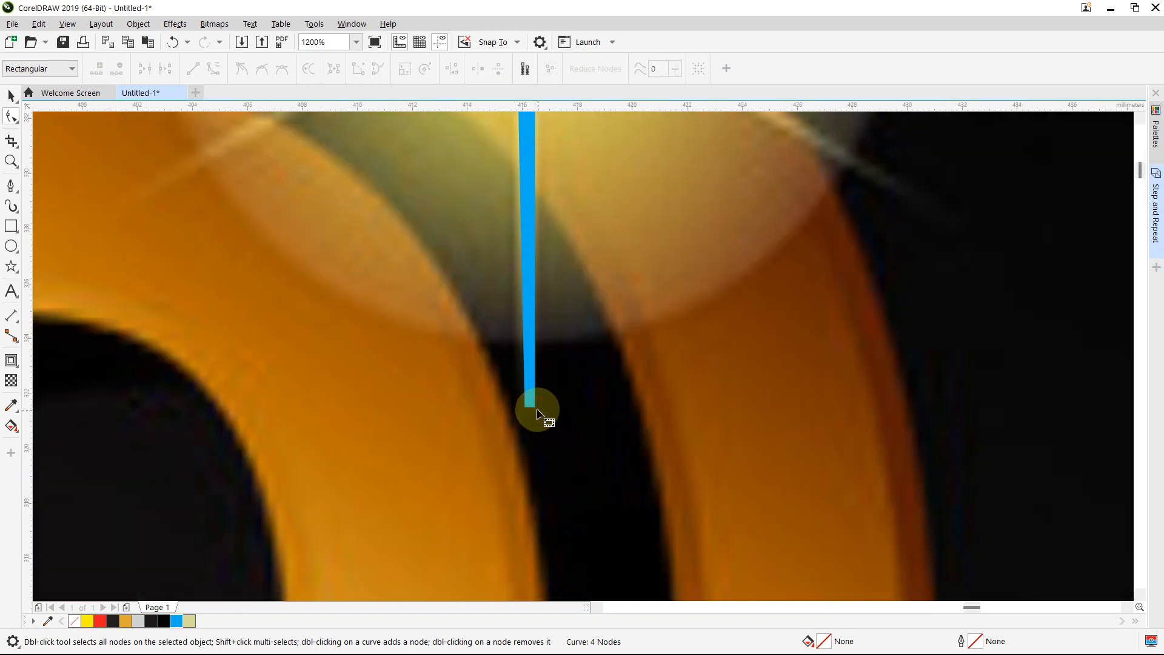
{"action": "left_click", "coordinate": [533, 405]}
{"action": "double_click", "coordinate": [533, 406]}
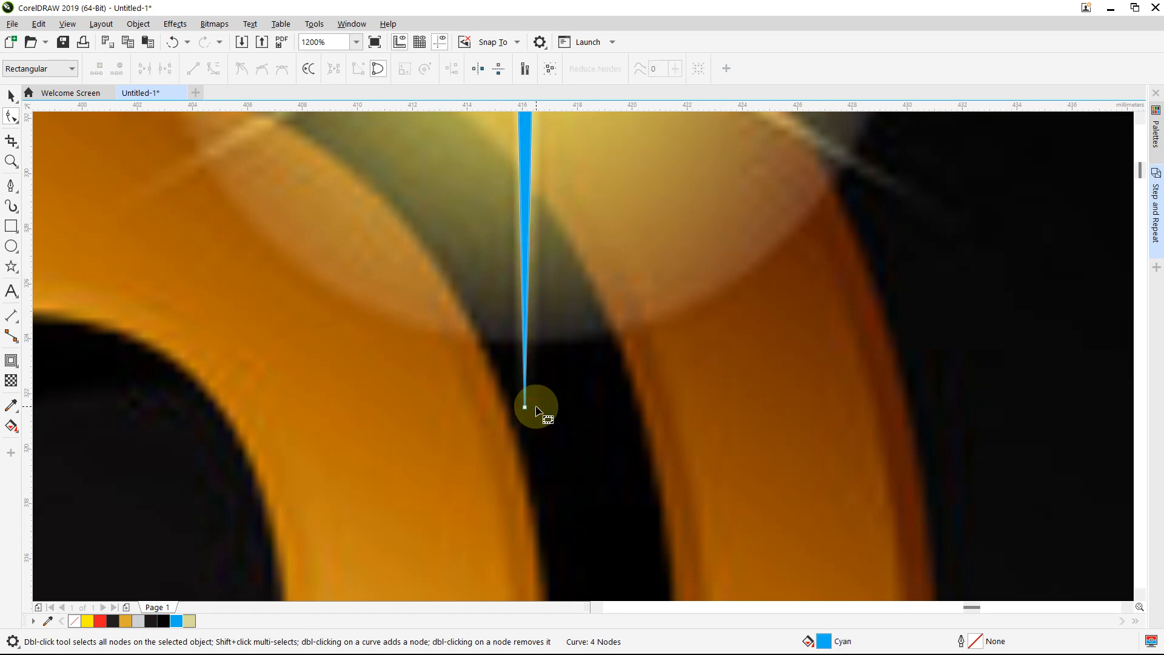
{"action": "scroll", "coordinate": [536, 411], "scroll_direction": "down", "scroll_amount": 2}
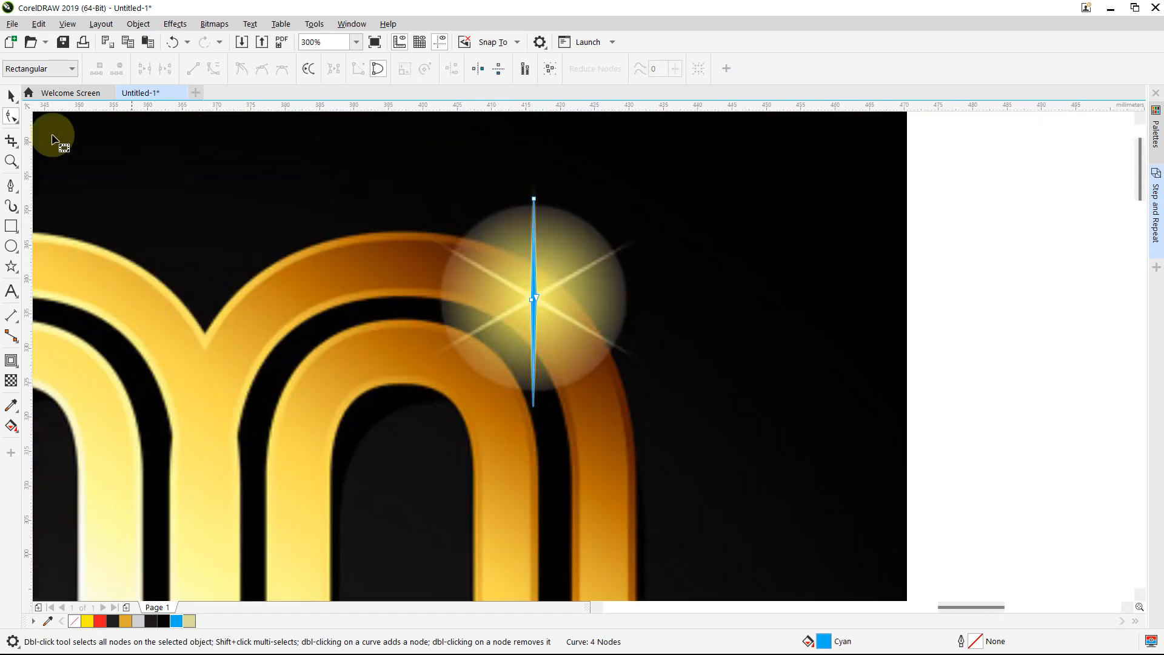
Add two rotated copies of the tapered ray along the reference sparkle's diagonals, turning the first about 59.4°
{"action": "left_click", "coordinate": [11, 96]}
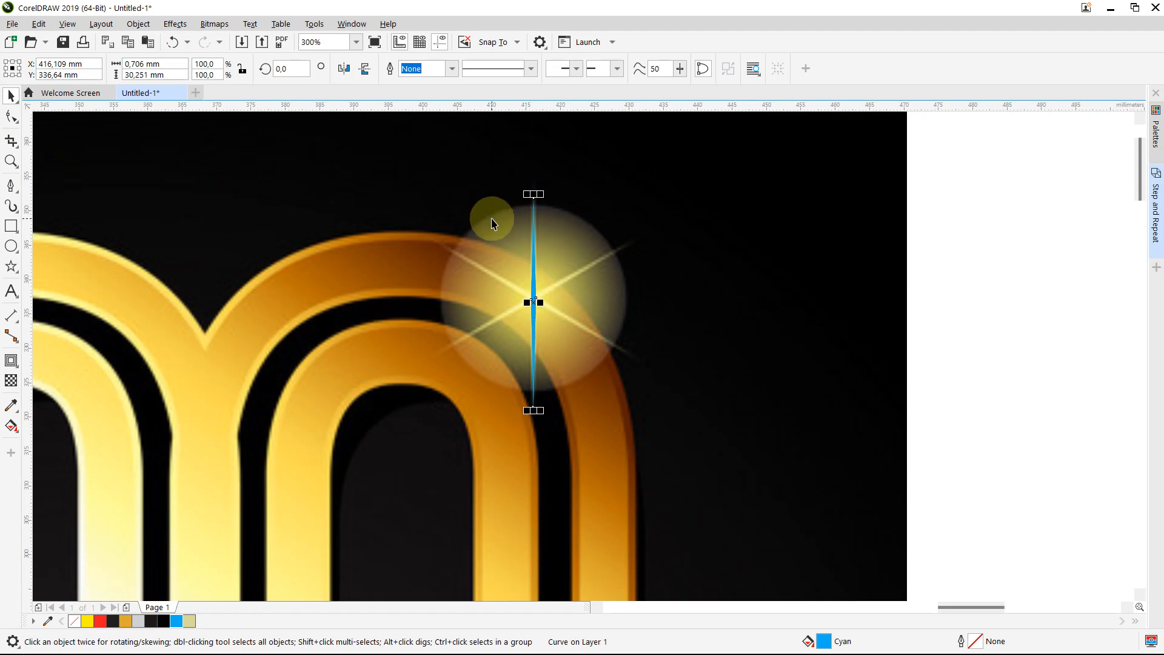
{"action": "left_click", "coordinate": [532, 228]}
{"action": "left_click_drag", "start_coordinate": [528, 195], "coordinate": [457, 266]}
{"action": "right_click", "coordinate": [456, 266]}
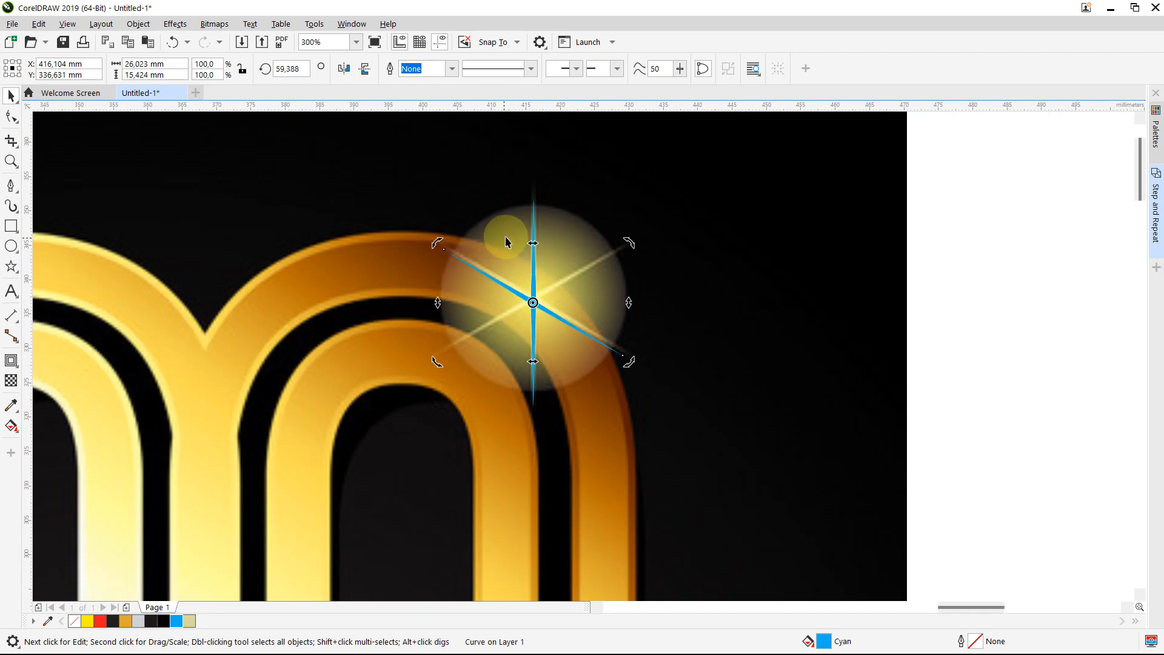
{"action": "left_click", "coordinate": [532, 225]}
{"action": "left_click", "coordinate": [531, 224]}
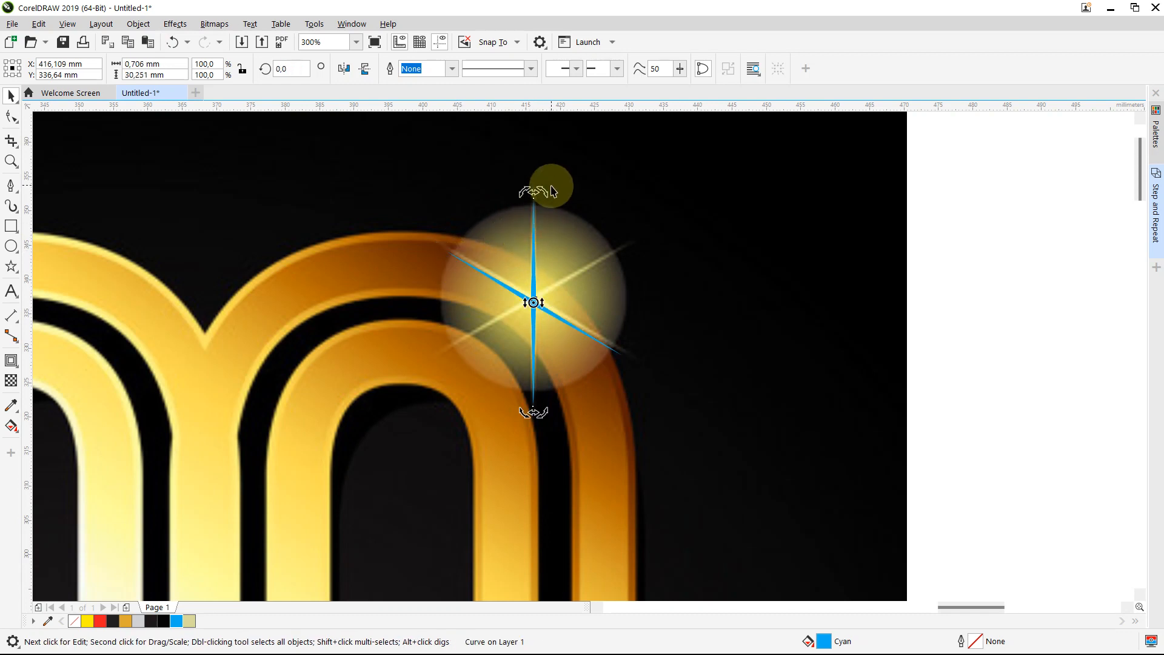
{"action": "left_click_drag", "start_coordinate": [536, 191], "coordinate": [638, 250]}
Group the three rays and fill them with the pale yellow #F1DC65 sampled from the reference image
{"action": "left_click_drag", "start_coordinate": [975, 170], "coordinate": [348, 439]}
{"action": "key", "text": "ctrl+g"}
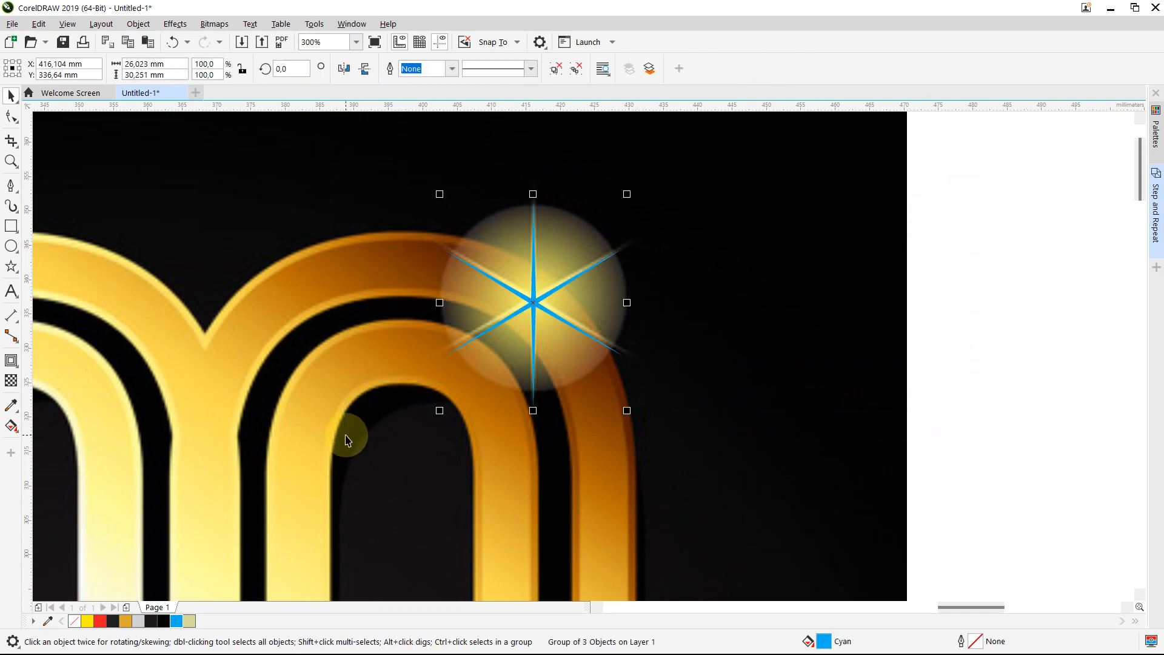
{"action": "double_click", "coordinate": [824, 641]}
{"action": "left_click", "coordinate": [539, 435]}
{"action": "left_click", "coordinate": [180, 300]}
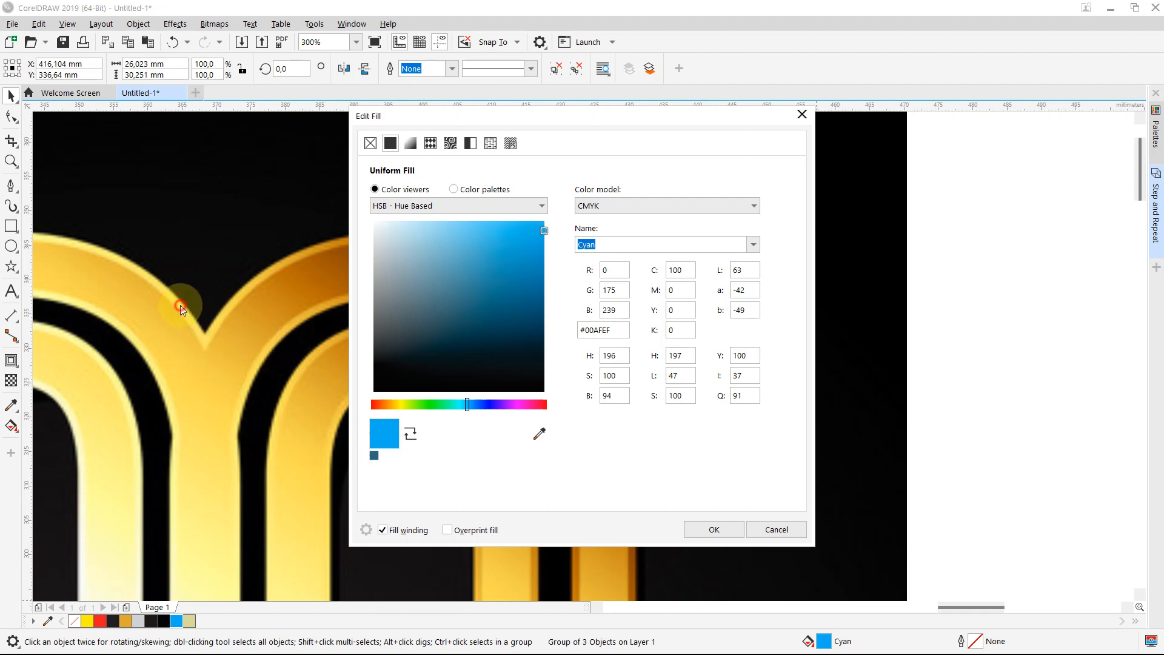
{"action": "left_click", "coordinate": [709, 530]}
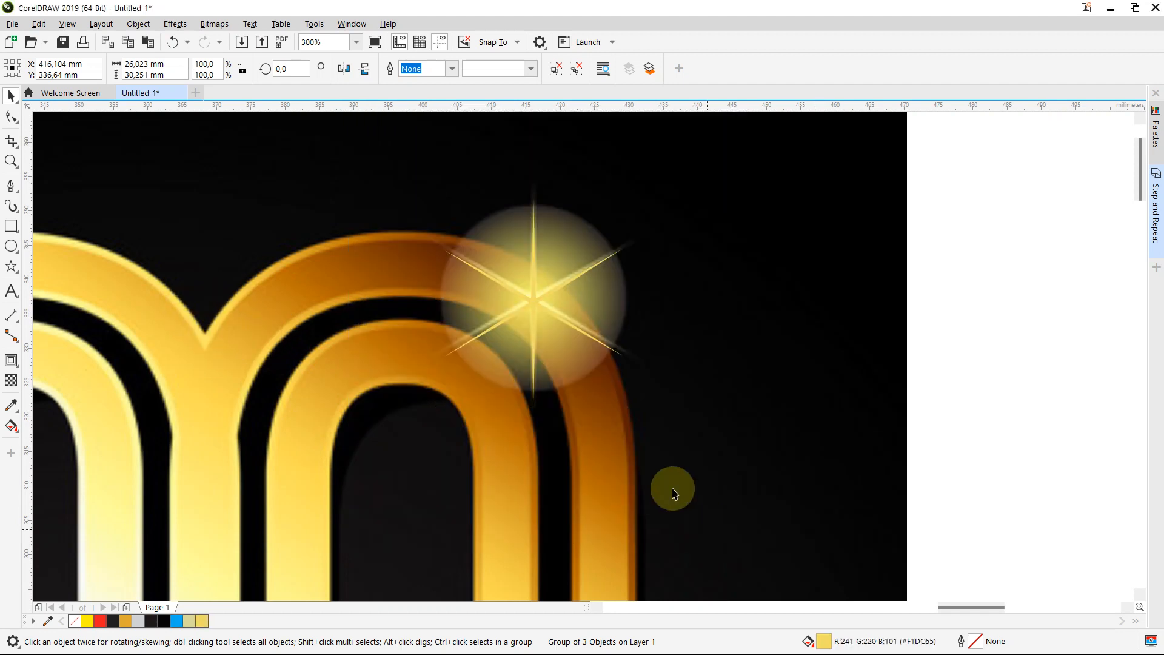
Centre the ray group on the pale yellow circle and apply an elliptical fountain transparency from the circle's centre
{"action": "scroll", "coordinate": [638, 379], "scroll_direction": "down", "scroll_amount": 2}
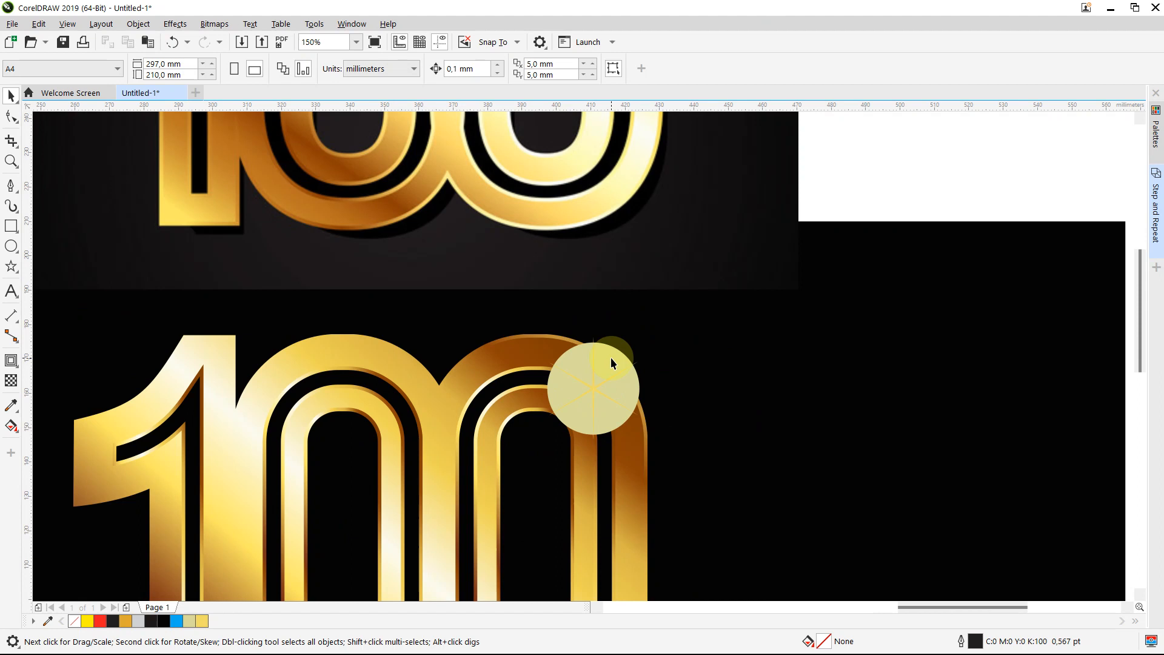
{"action": "scroll", "coordinate": [610, 358], "scroll_direction": "up", "scroll_amount": 1}
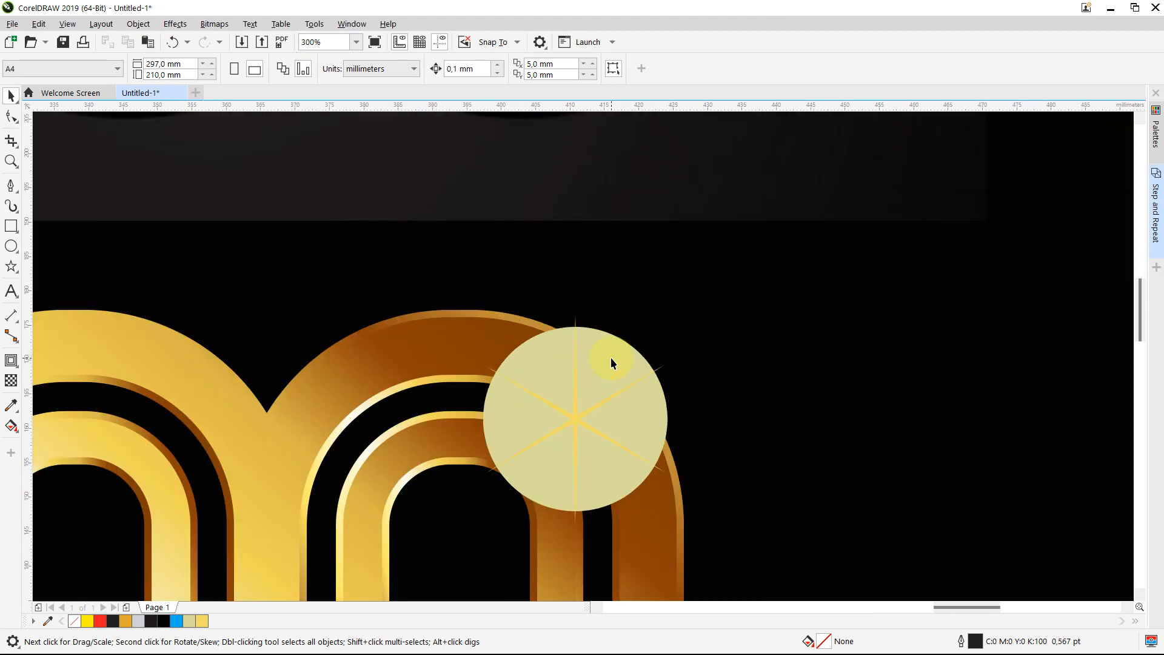
{"action": "left_click", "coordinate": [612, 355]}
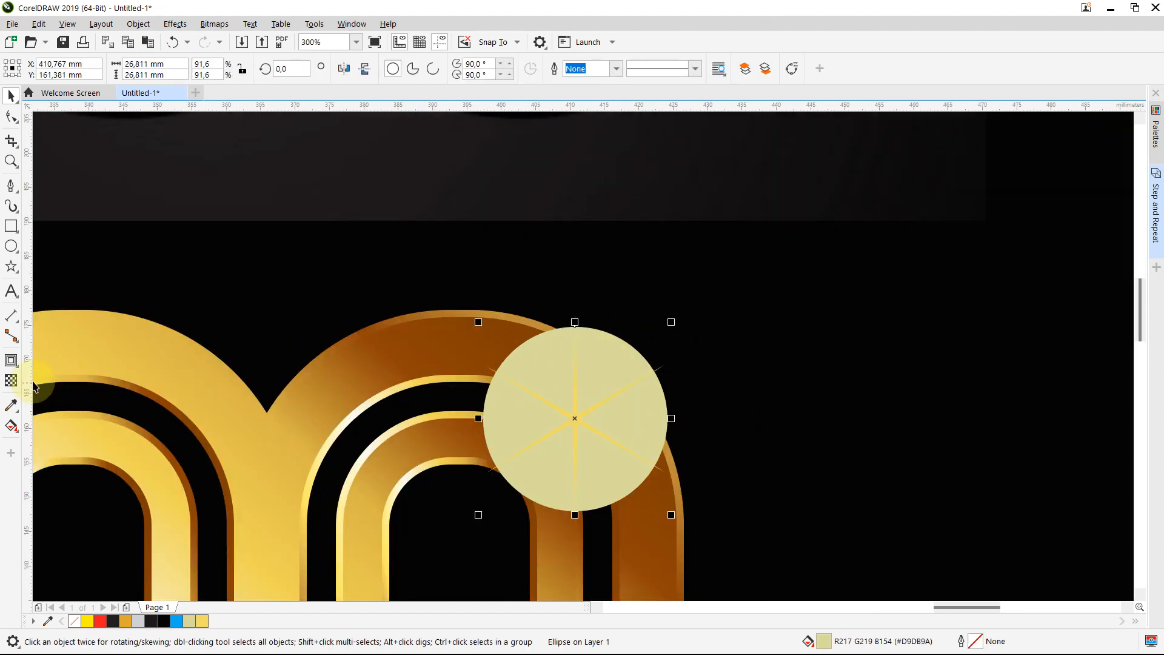
{"action": "left_click", "coordinate": [13, 380]}
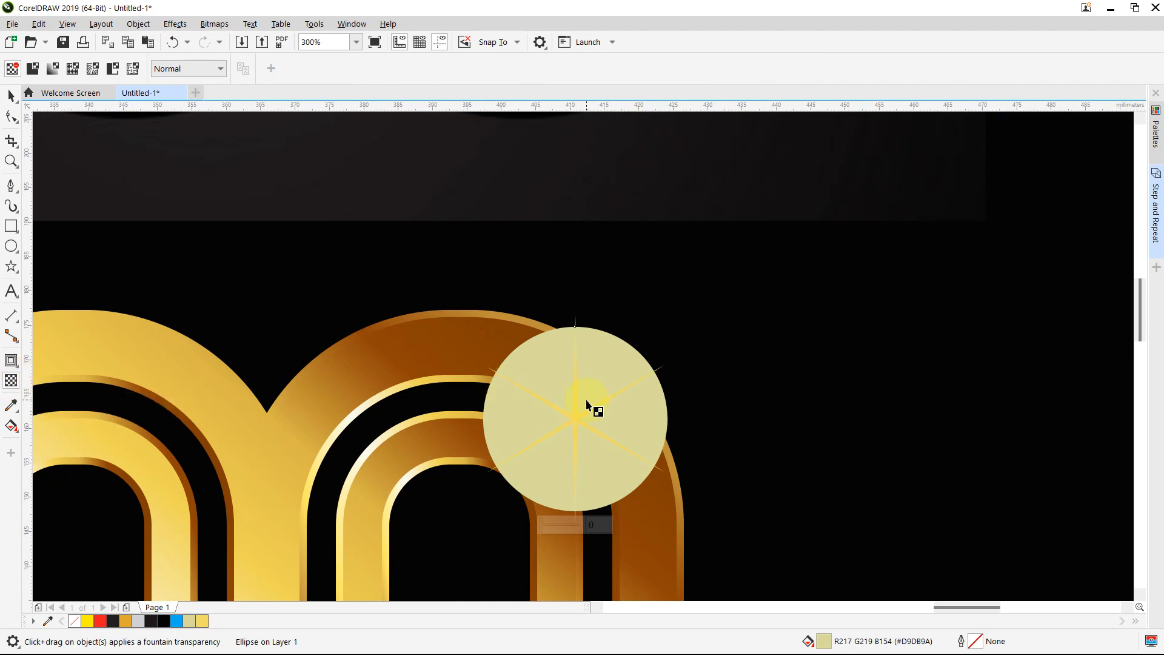
{"action": "left_click_drag", "start_coordinate": [587, 402], "coordinate": [659, 320]}
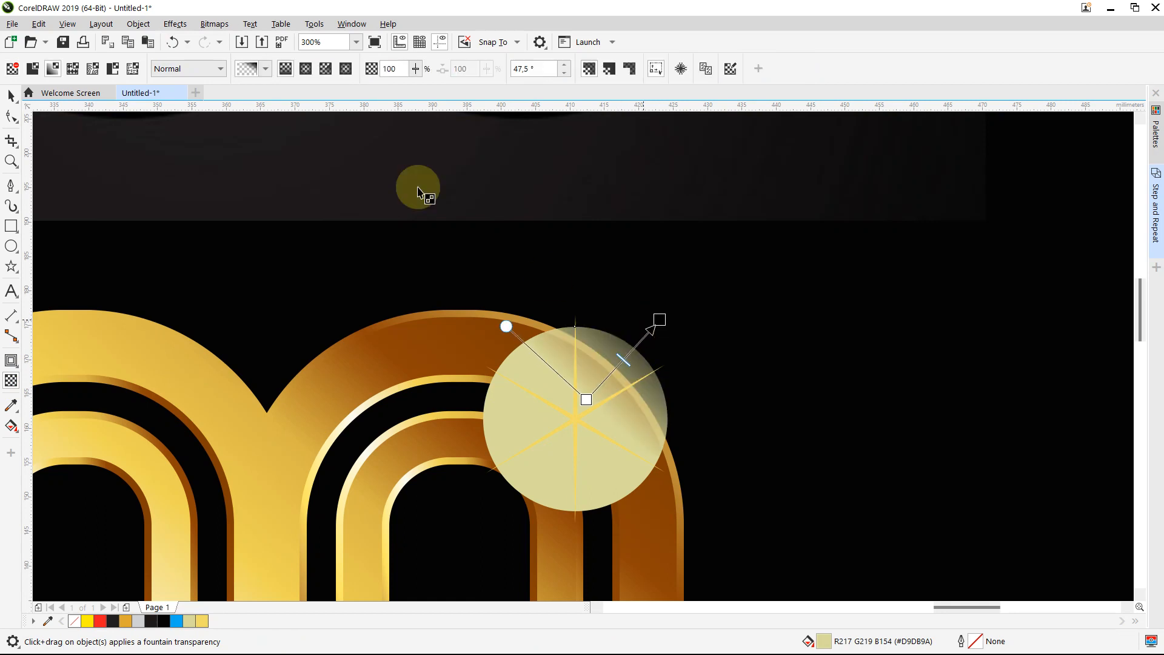
{"action": "left_click", "coordinate": [305, 69]}
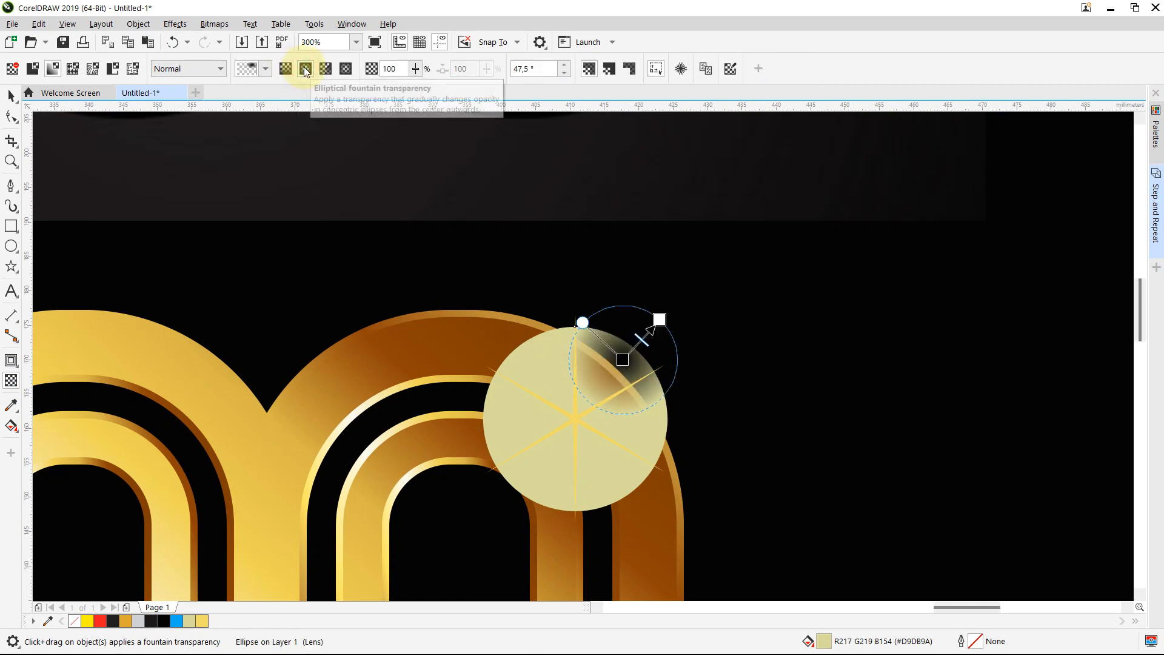
{"action": "left_click_drag", "start_coordinate": [627, 305], "coordinate": [583, 363]}
{"action": "scroll", "coordinate": [583, 363], "scroll_direction": "down", "scroll_amount": 4}
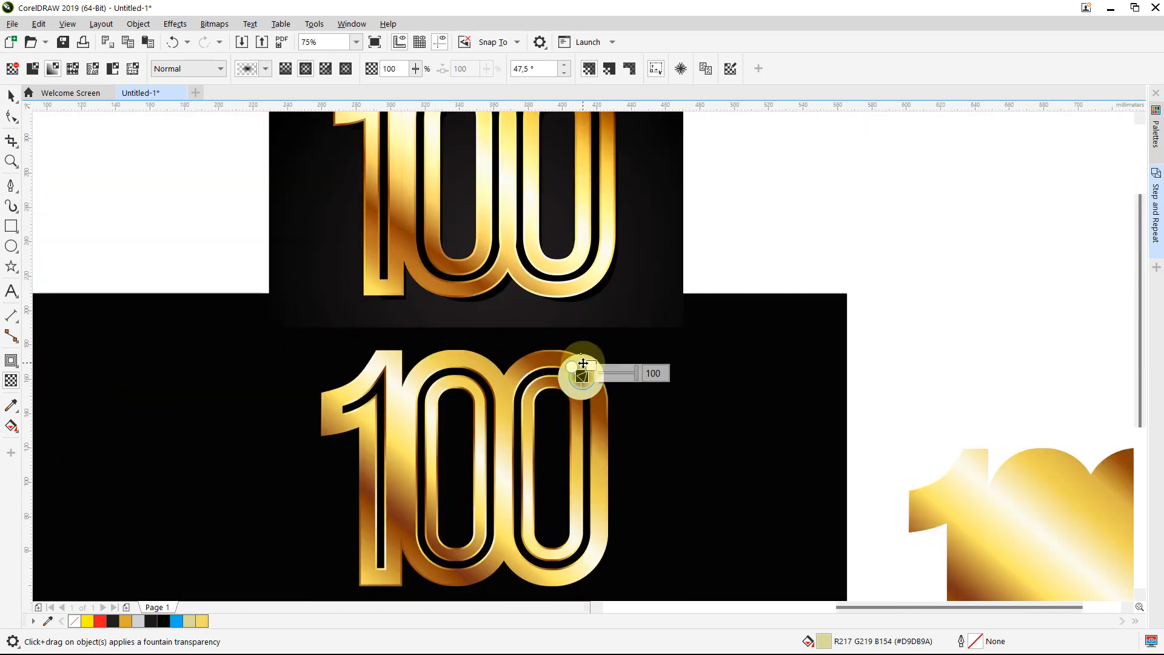
{"action": "scroll", "coordinate": [583, 362], "scroll_direction": "up", "scroll_amount": 2}
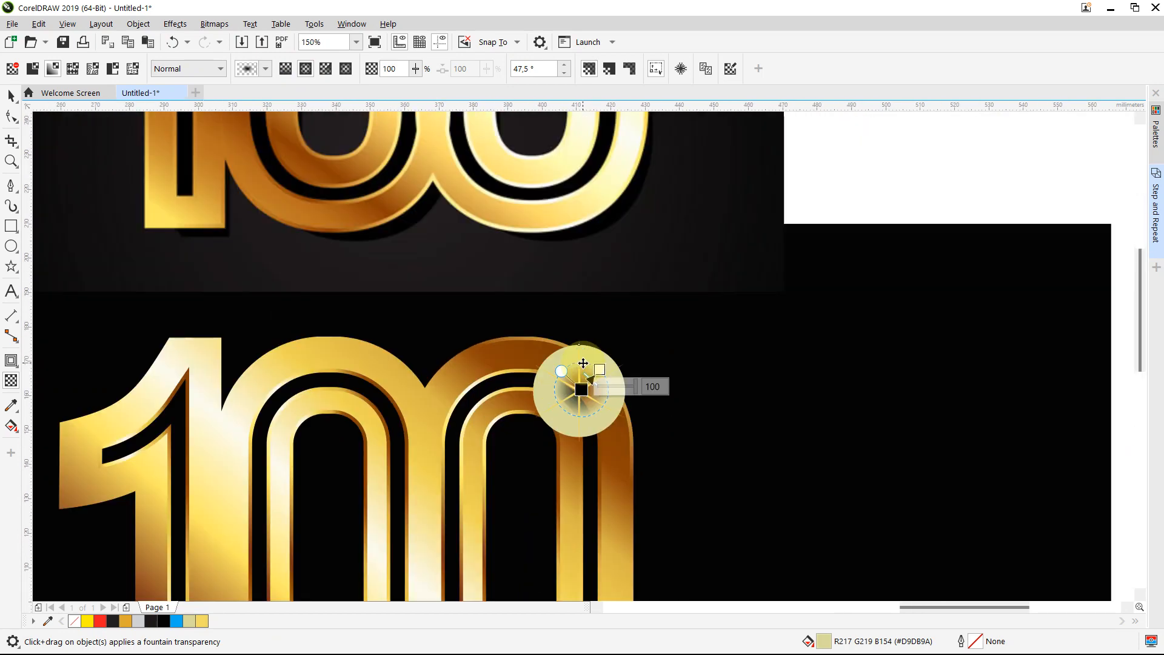
{"action": "scroll", "coordinate": [584, 362], "scroll_direction": "down", "scroll_amount": 4}
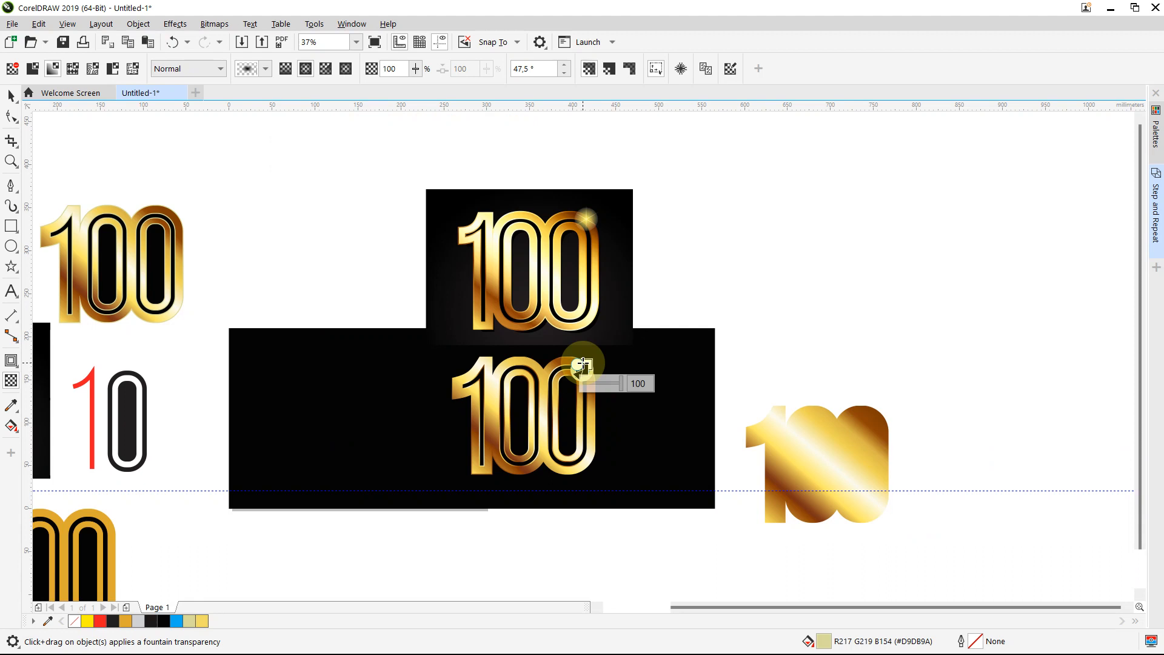
{"action": "scroll", "coordinate": [582, 364], "scroll_direction": "up", "scroll_amount": 5}
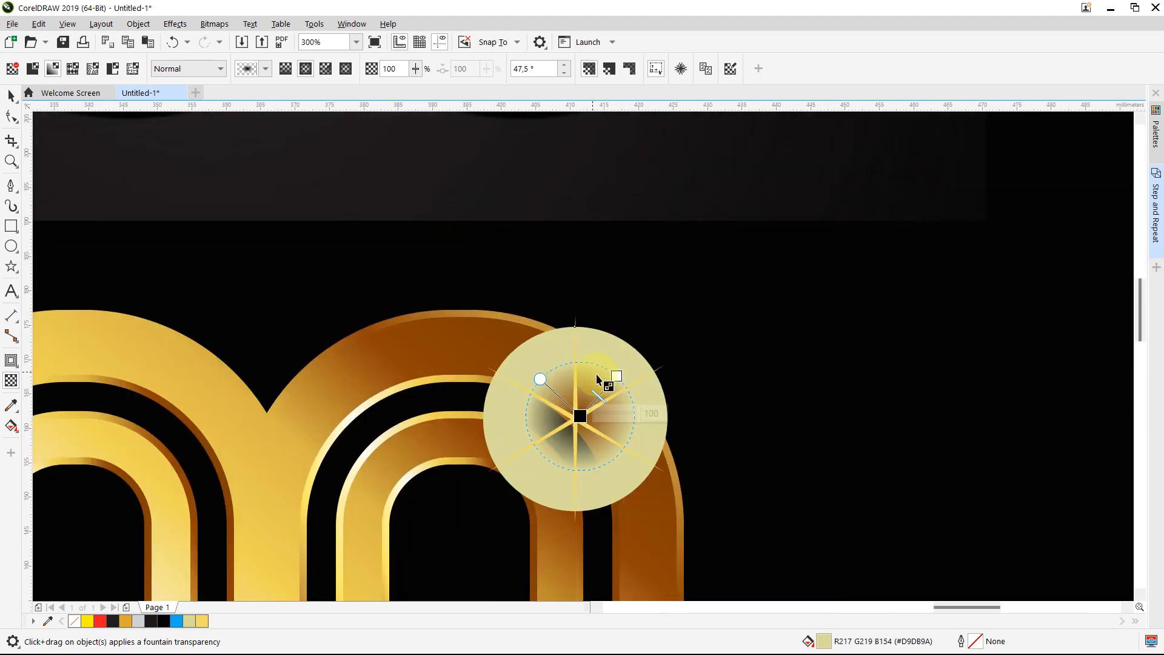
Set the circle's transparency to 0 at the centre and 100 at the outer end, stretching the gradient to the circle's edge at 60°
{"action": "left_click_drag", "start_coordinate": [611, 374], "coordinate": [680, 362]}
{"action": "left_click", "coordinate": [581, 416]}
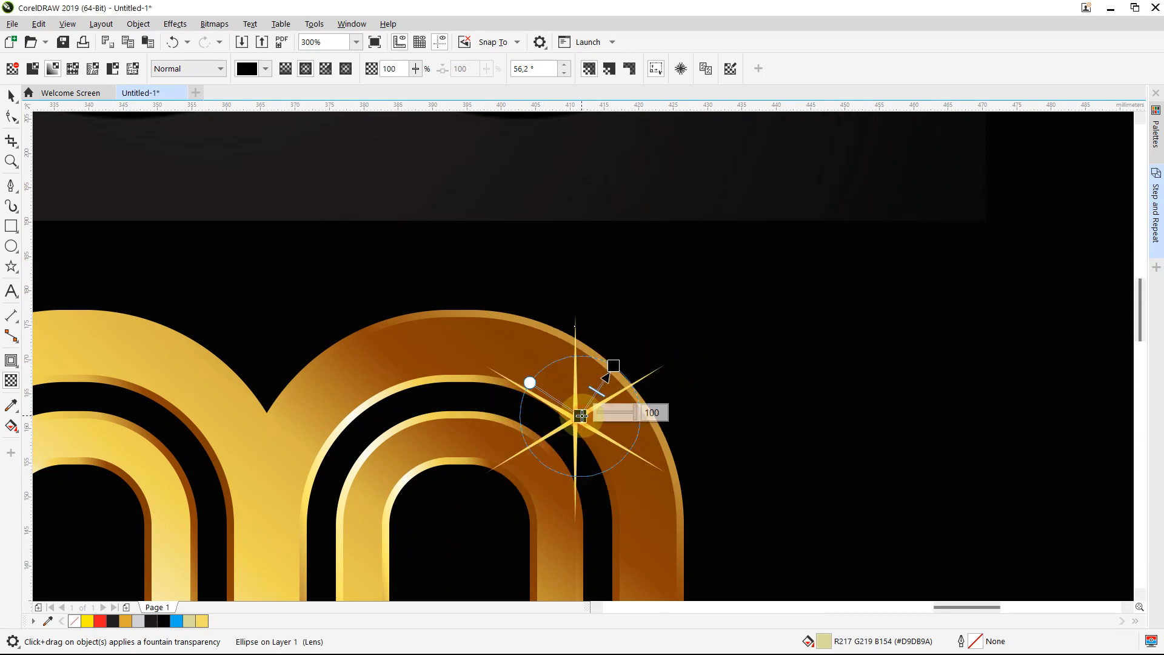
{"action": "left_click_drag", "start_coordinate": [636, 413], "coordinate": [597, 413]}
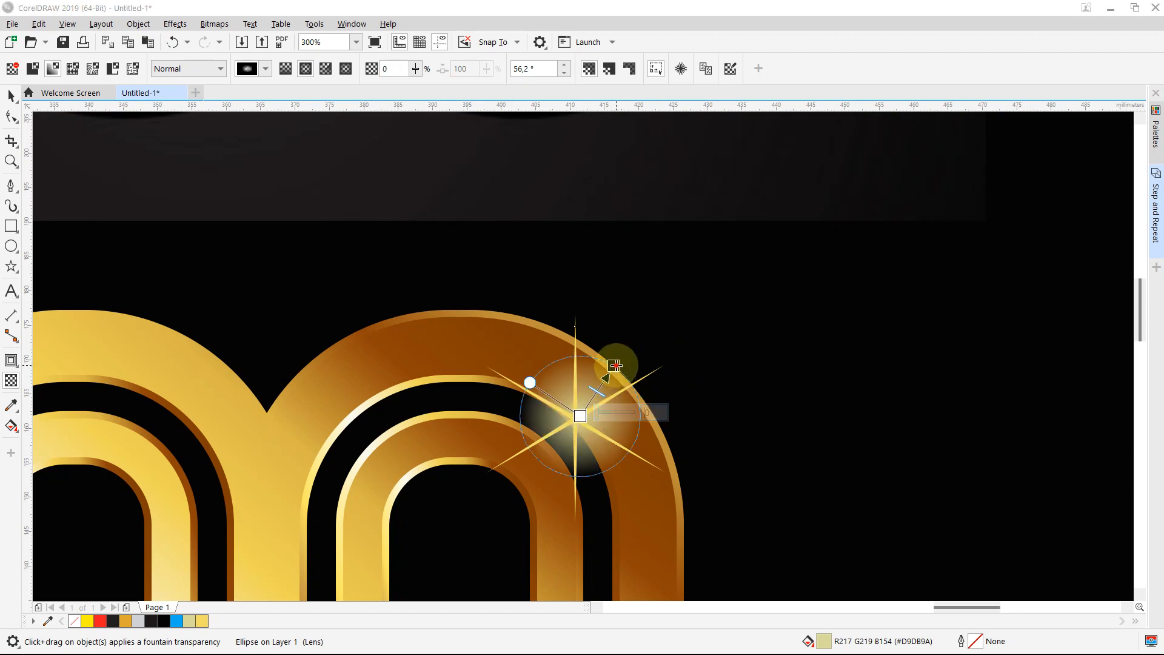
{"action": "left_click_drag", "start_coordinate": [615, 365], "coordinate": [631, 323]}
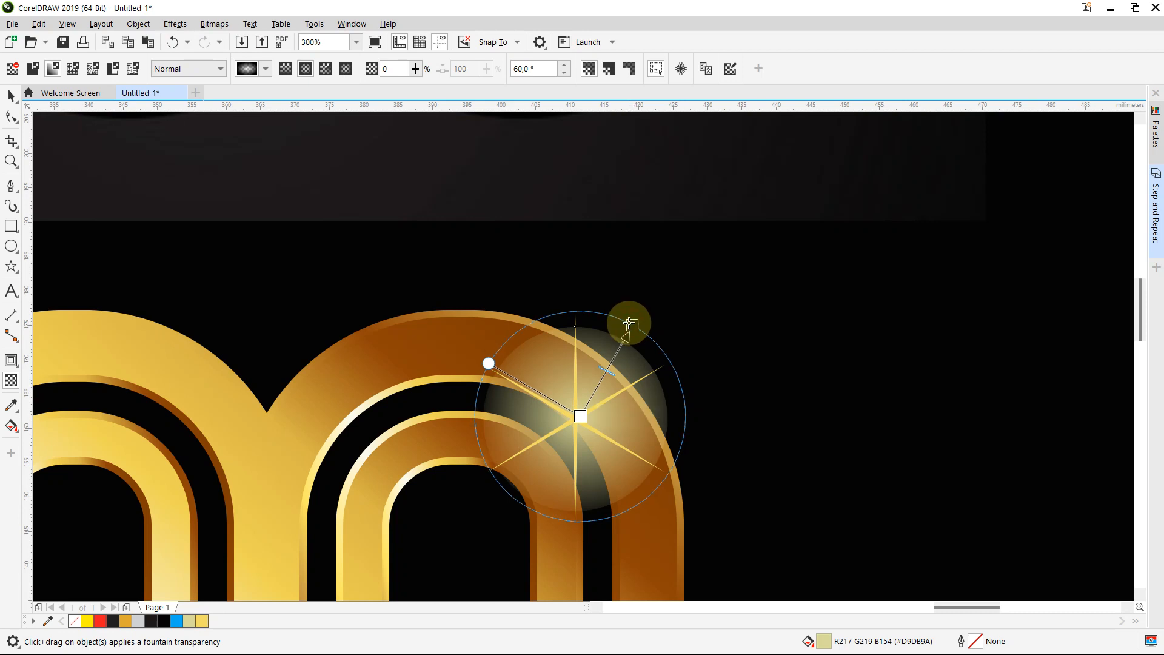
{"action": "left_click", "coordinate": [699, 283]}
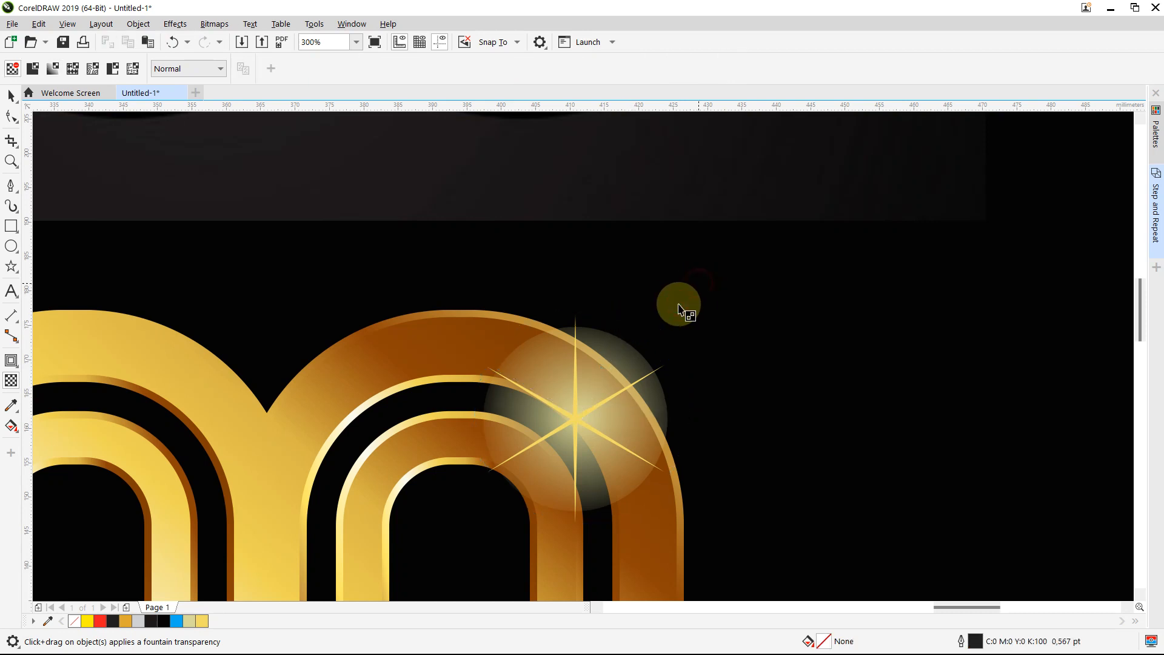
{"action": "left_click", "coordinate": [628, 335]}
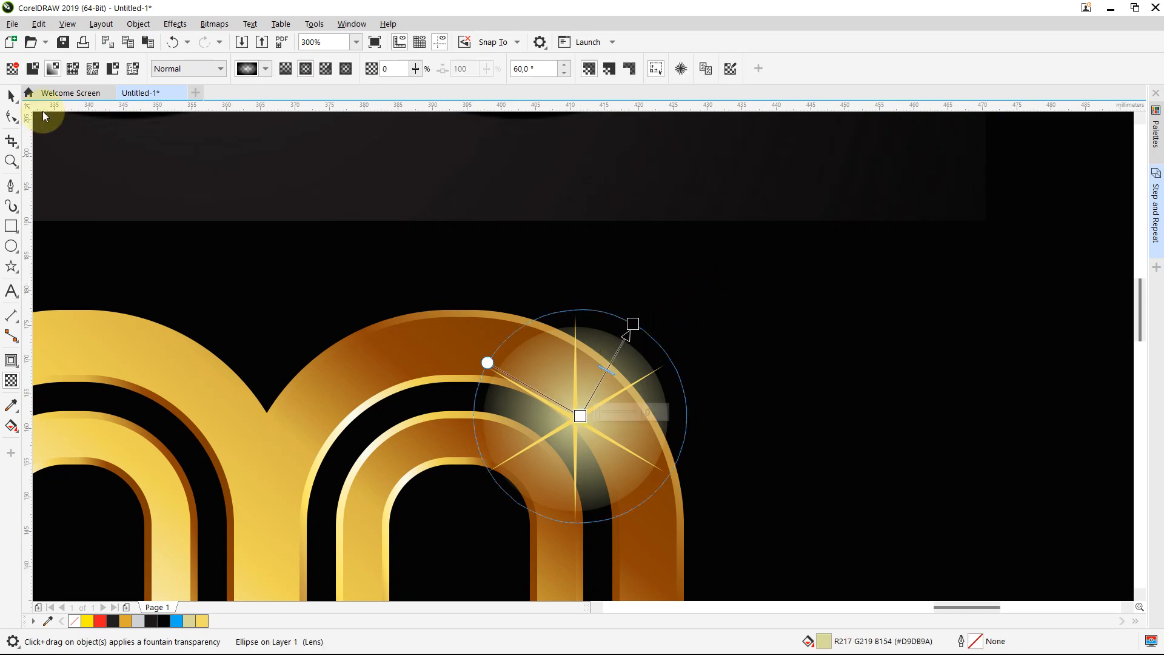
Apply a rectangular fountain fill blending white and pale yellow to the ray group, running from the sparkle's centre along its upper-right ray
{"action": "left_click", "coordinate": [11, 95]}
{"action": "left_click", "coordinate": [558, 309]}
{"action": "left_click", "coordinate": [576, 320]}
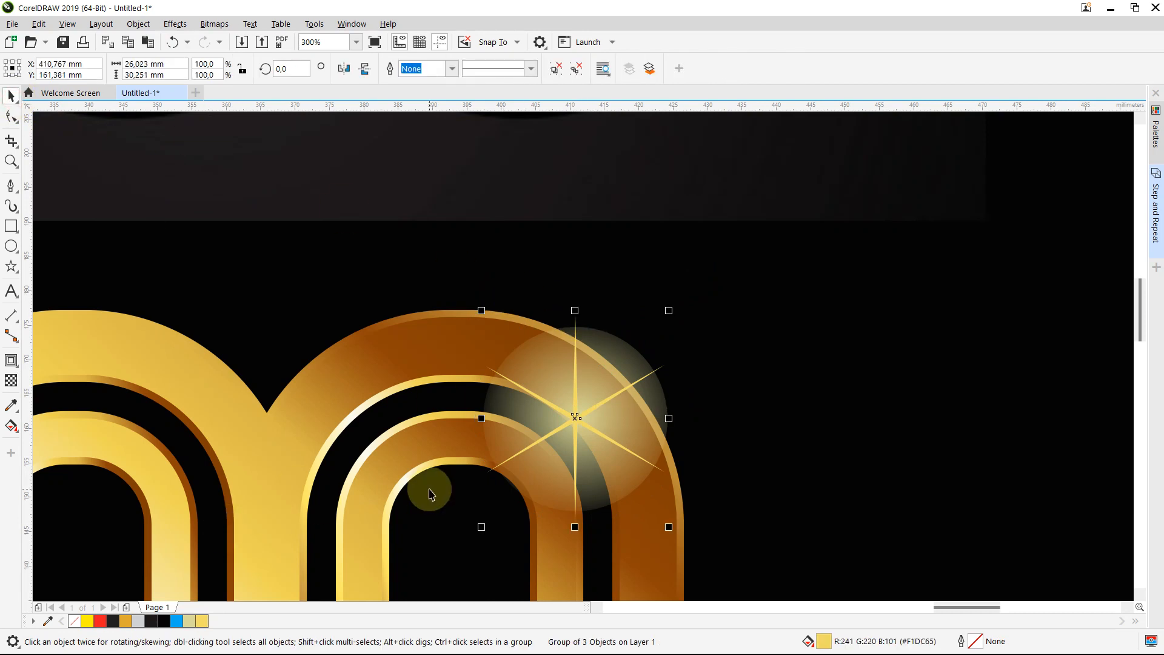
{"action": "left_click", "coordinate": [21, 434]}
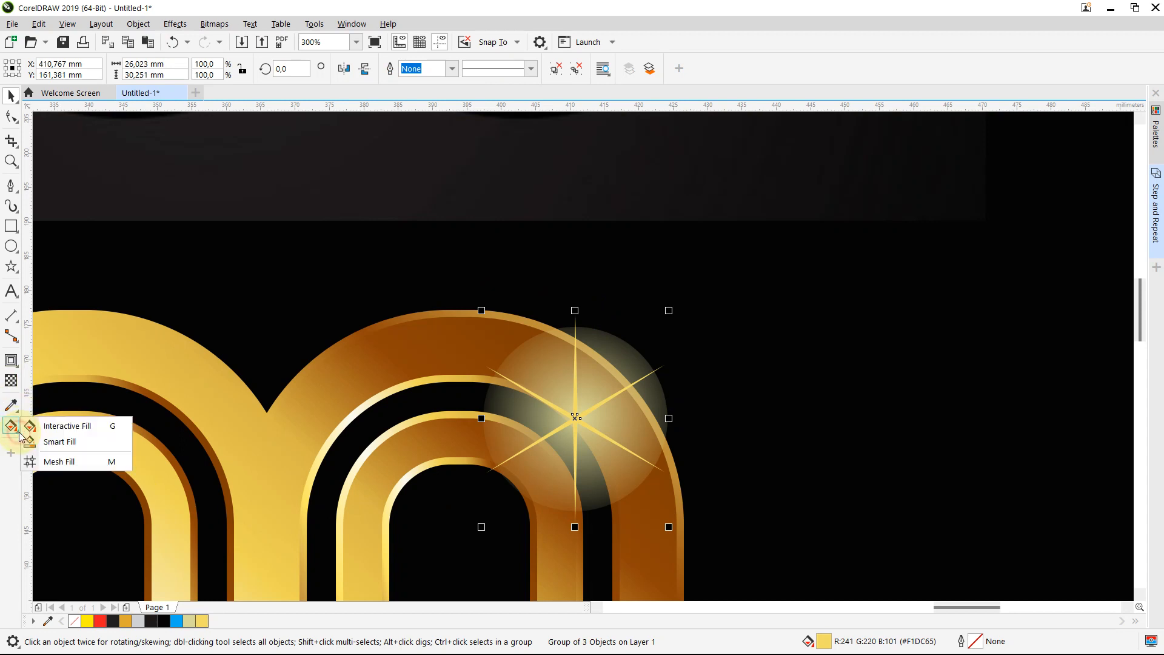
{"action": "left_click", "coordinate": [57, 426]}
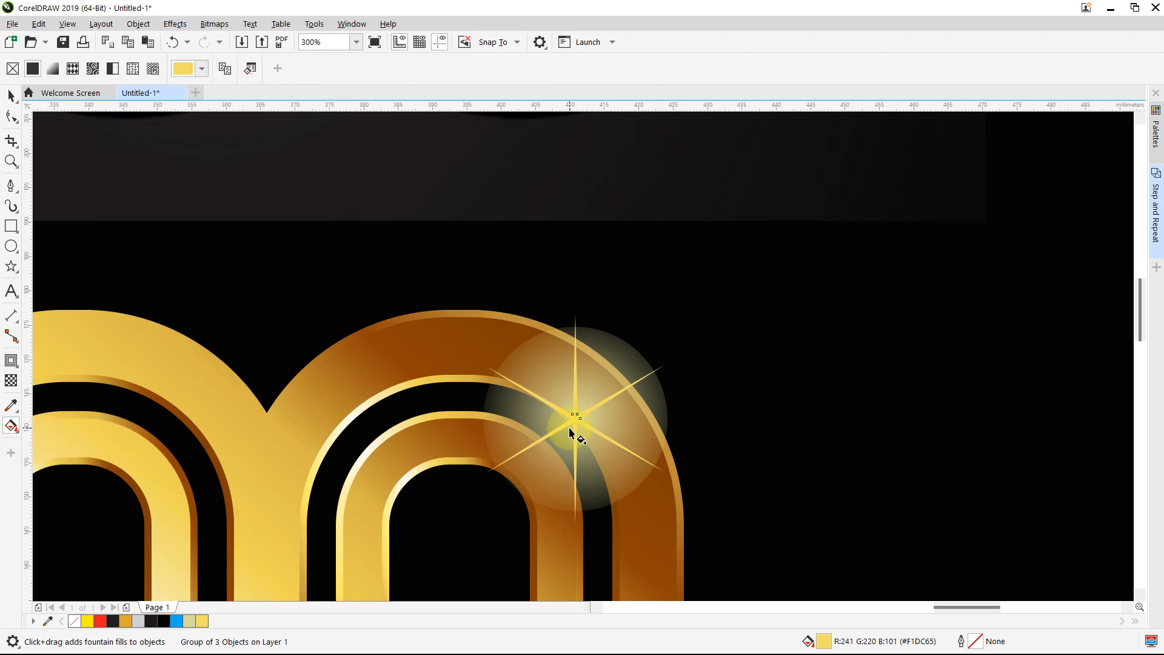
{"action": "left_click_drag", "start_coordinate": [575, 418], "coordinate": [631, 387]}
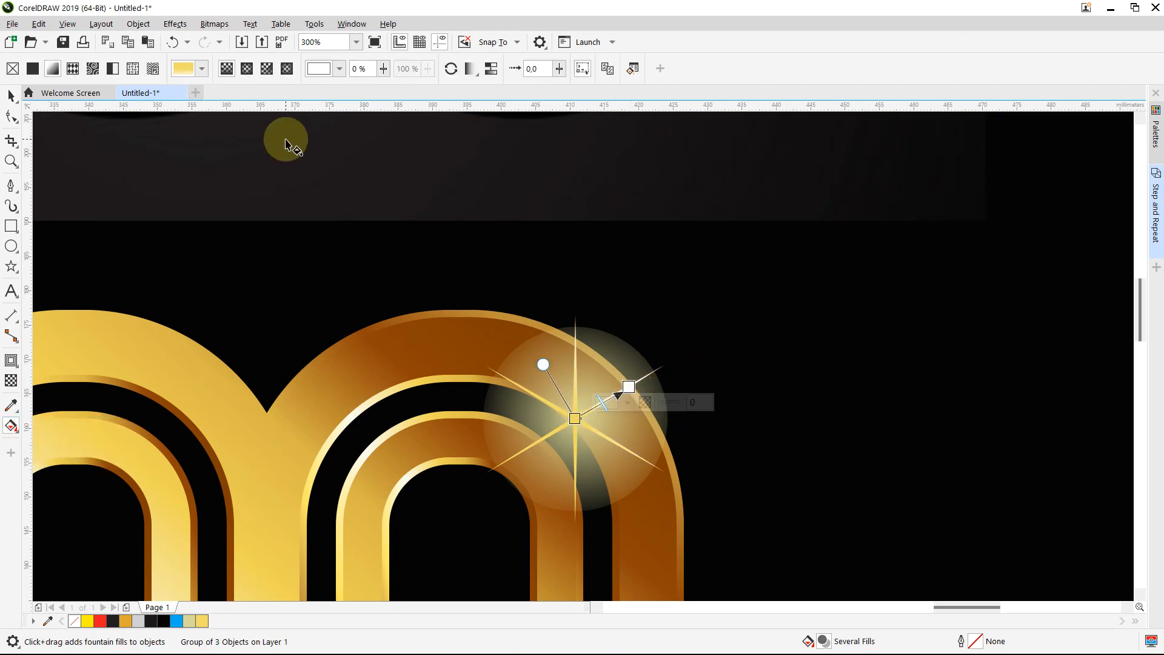
{"action": "left_click", "coordinate": [287, 69]}
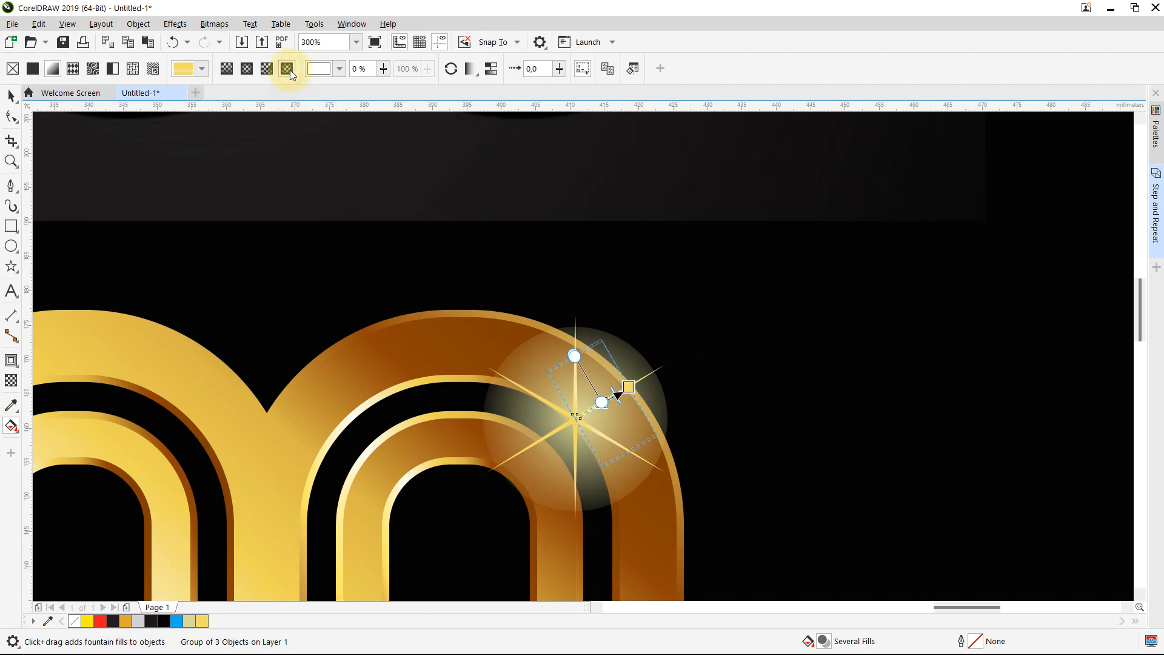
Stretch the ray group's fountain fill farther toward the ray tips and shift its centre onto the sparkle's centre
{"action": "left_click", "coordinate": [629, 381]}
{"action": "left_click_drag", "start_coordinate": [629, 379], "coordinate": [658, 377]}
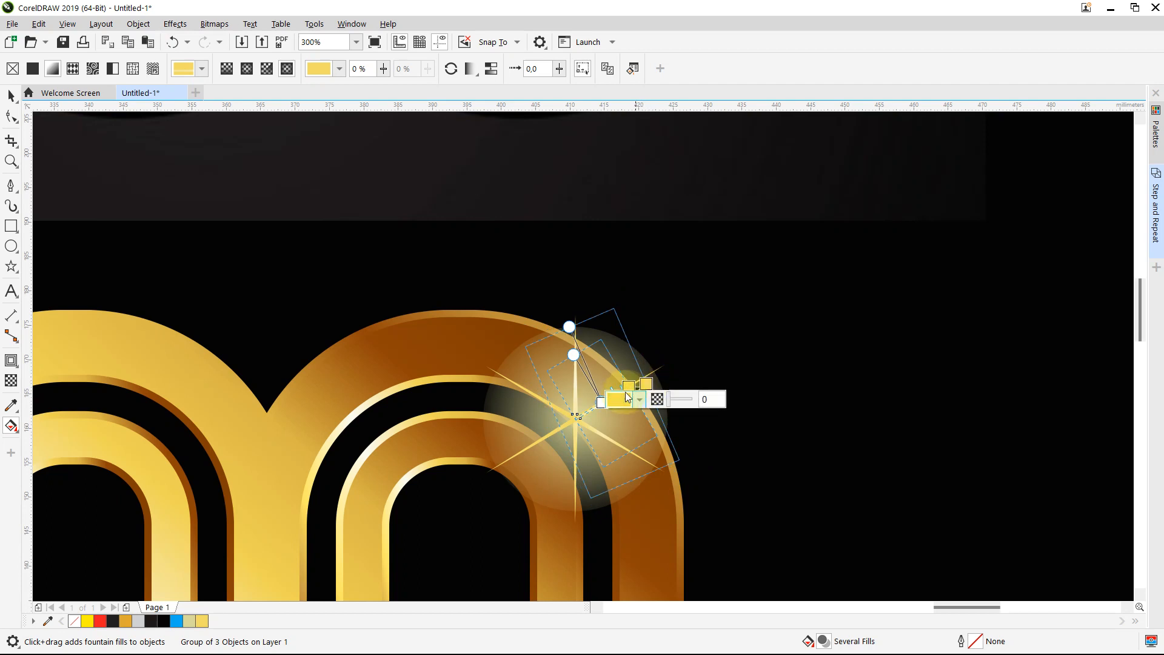
{"action": "left_click", "coordinate": [710, 328]}
{"action": "left_click", "coordinate": [587, 412]}
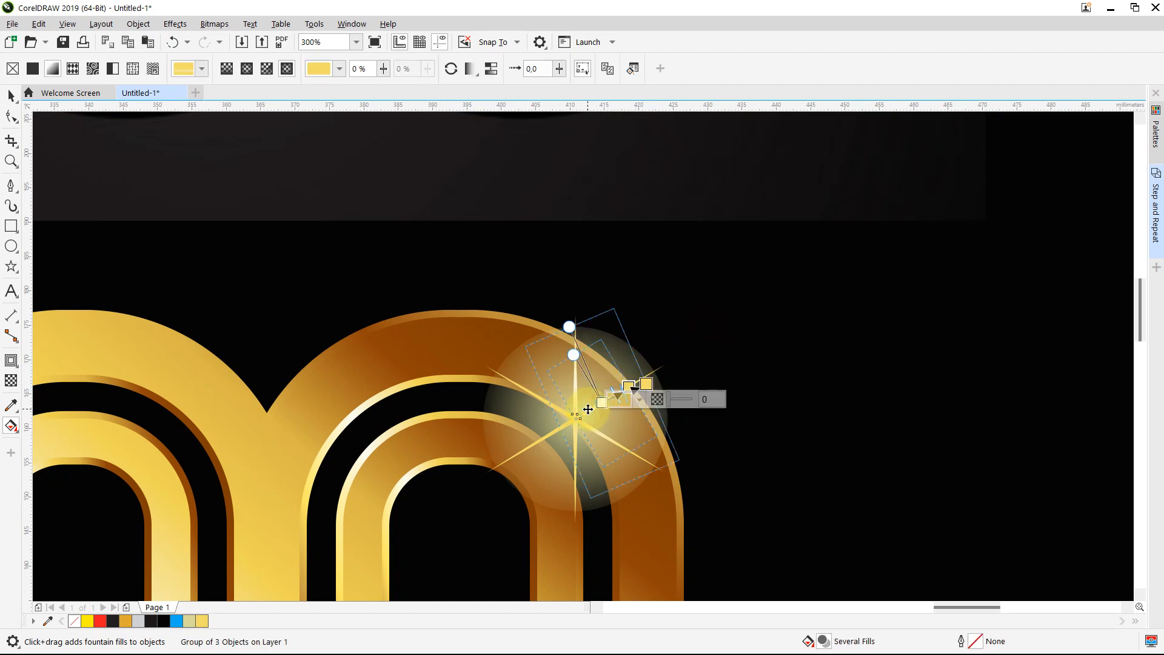
{"action": "left_click_drag", "start_coordinate": [588, 409], "coordinate": [565, 425]}
{"action": "scroll", "coordinate": [564, 424], "scroll_direction": "down", "scroll_amount": 4}
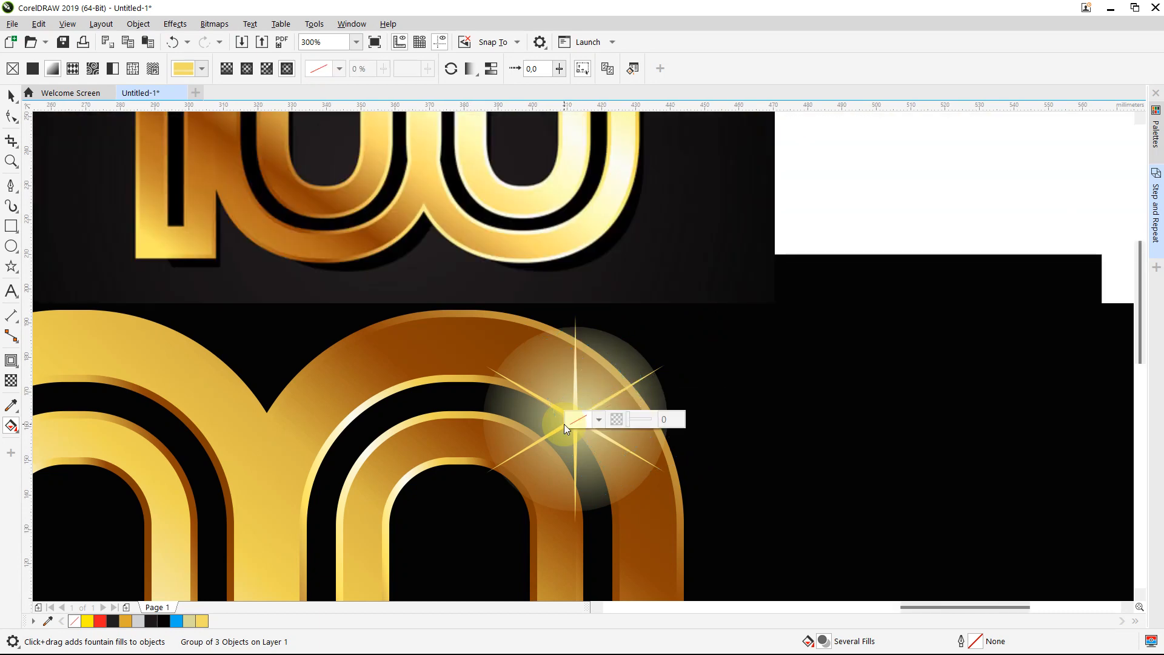
{"action": "left_click", "coordinate": [20, 92]}
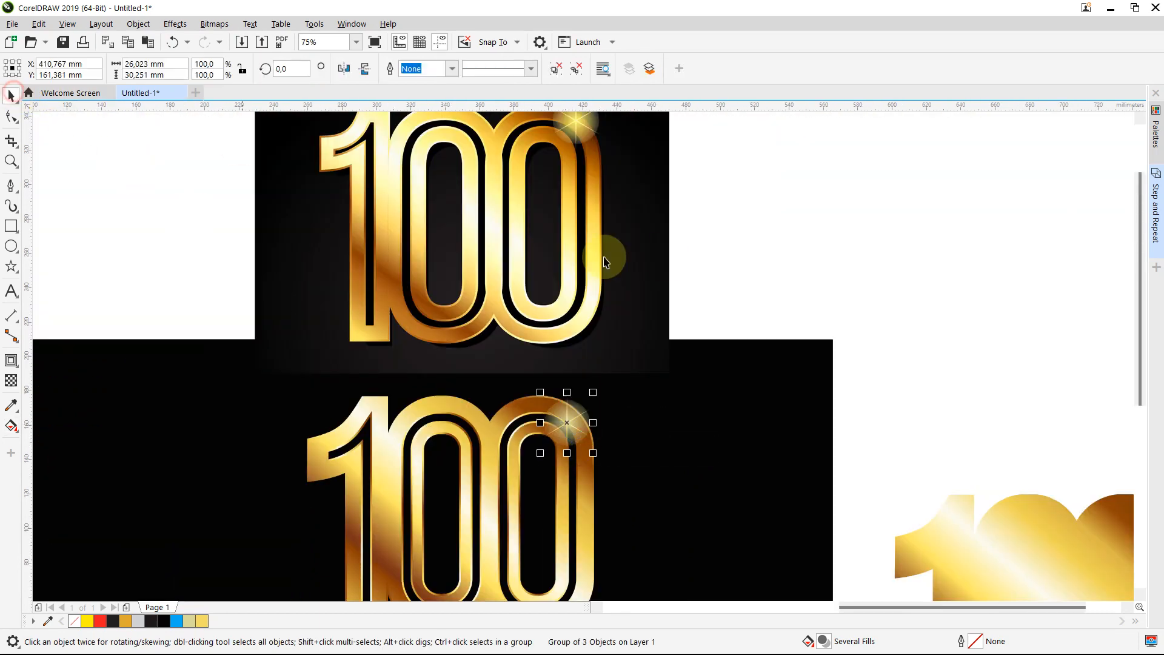
{"action": "left_click", "coordinate": [817, 264]}
{"action": "scroll", "coordinate": [817, 264], "scroll_direction": "down", "scroll_amount": 2}
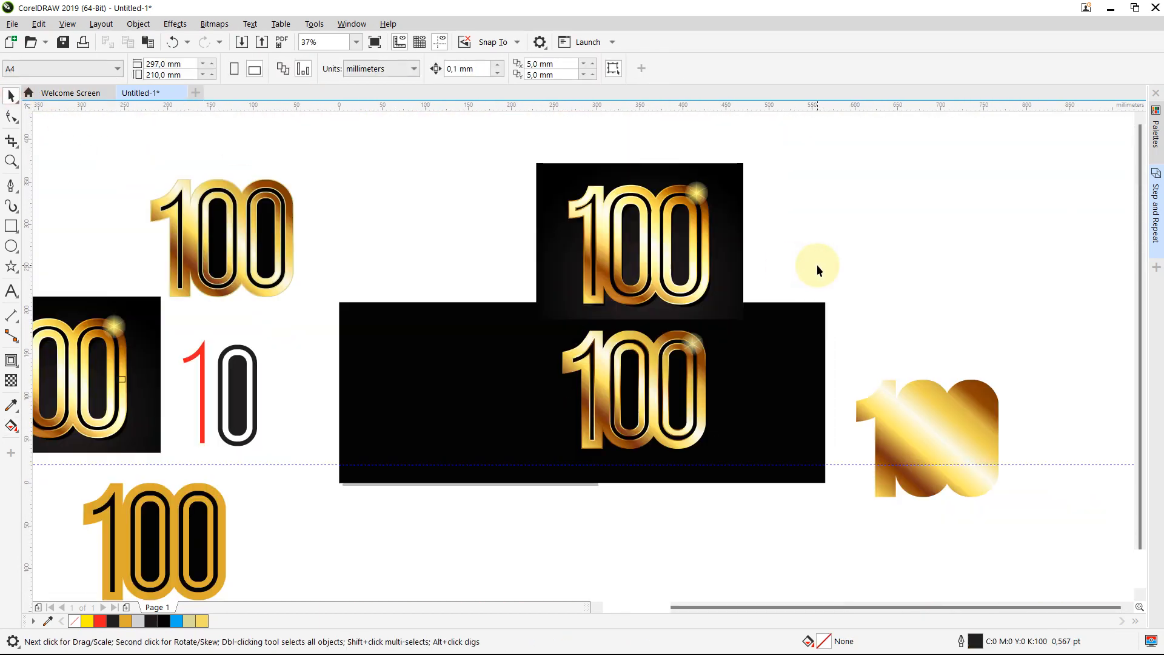
Enlarge the sparkle's rays and glow circle together to about 33.4 × 37.7 mm and nudge them into place on the last zero
{"action": "left_click_drag", "start_coordinate": [816, 265], "coordinate": [672, 371]}
{"action": "scroll", "coordinate": [710, 341], "scroll_direction": "up", "scroll_amount": 4}
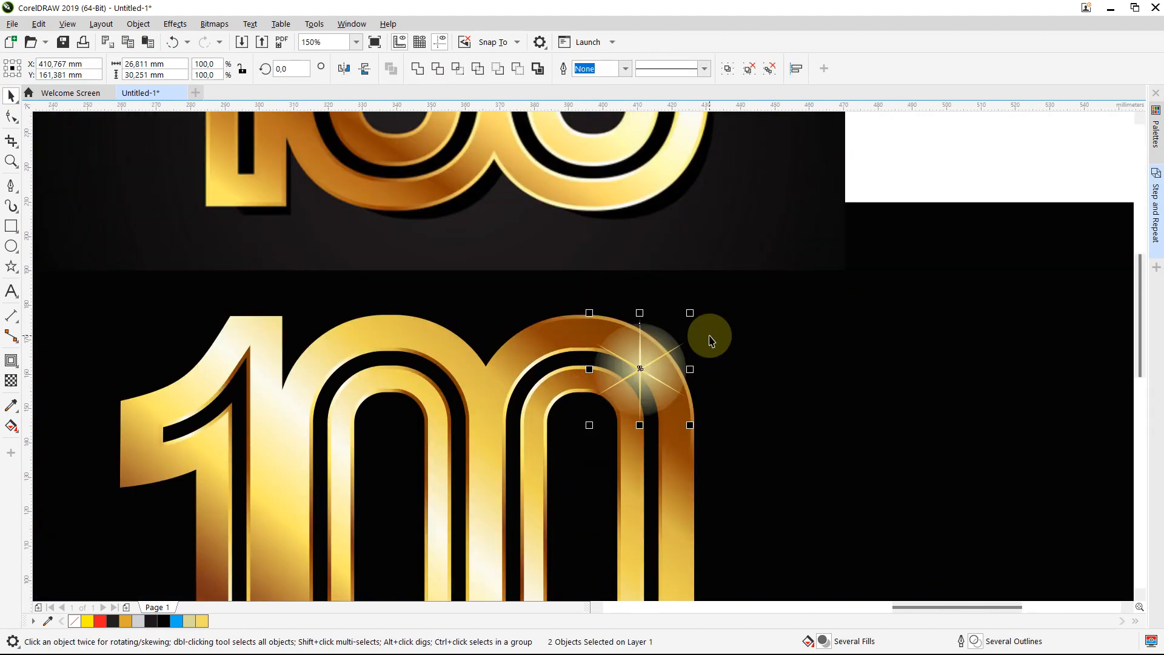
{"action": "left_click_drag", "start_coordinate": [695, 309], "coordinate": [702, 292]}
{"action": "left_click_drag", "start_coordinate": [660, 345], "coordinate": [659, 344]}
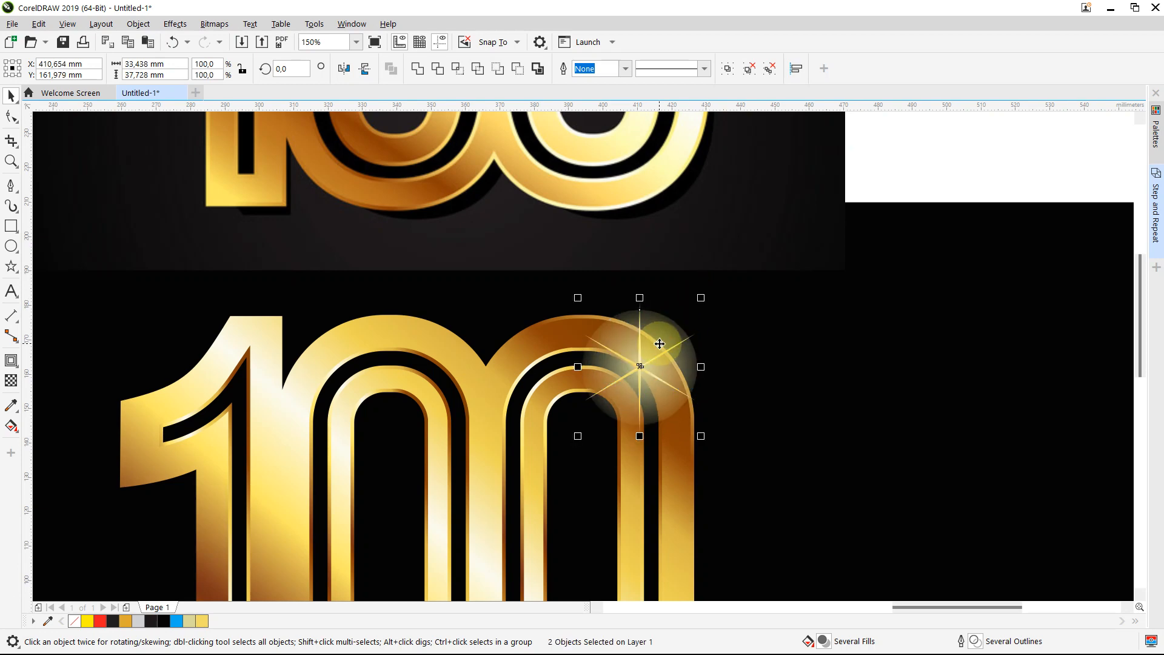
Move the reference image up until it is clear of the black background rectangle
{"action": "scroll", "coordinate": [659, 343], "scroll_direction": "down", "scroll_amount": 6}
{"action": "left_click", "coordinate": [779, 246]}
{"action": "scroll", "coordinate": [714, 285], "scroll_direction": "up", "scroll_amount": 2}
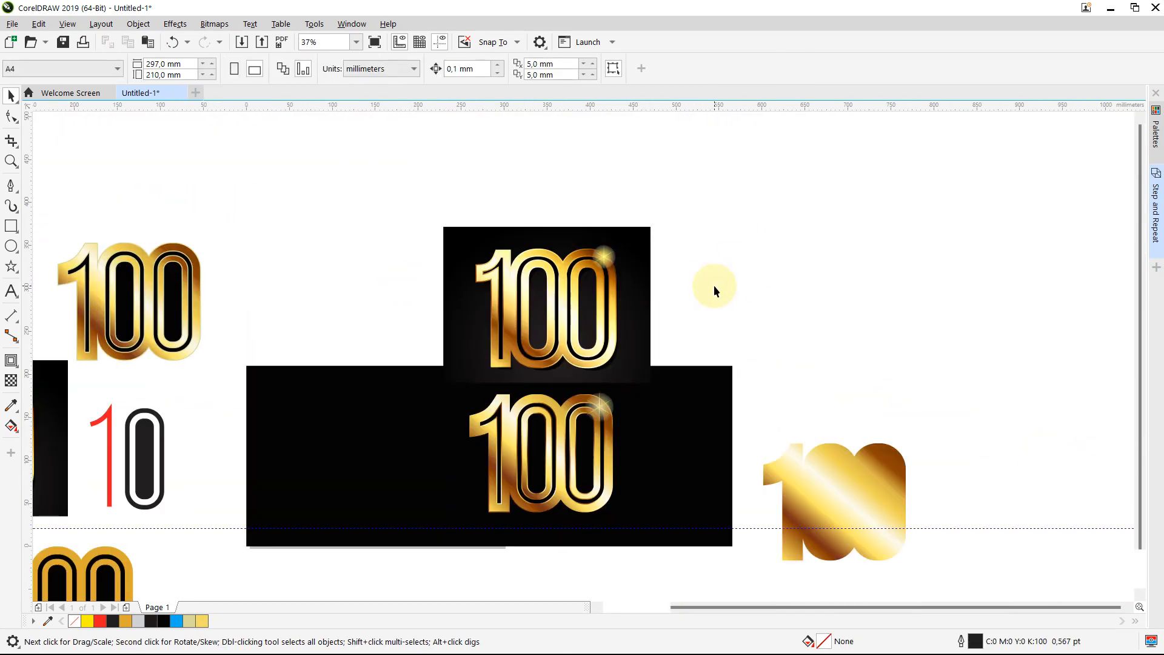
{"action": "left_click_drag", "start_coordinate": [643, 297], "coordinate": [633, 259]}
{"action": "left_click", "coordinate": [770, 314]}
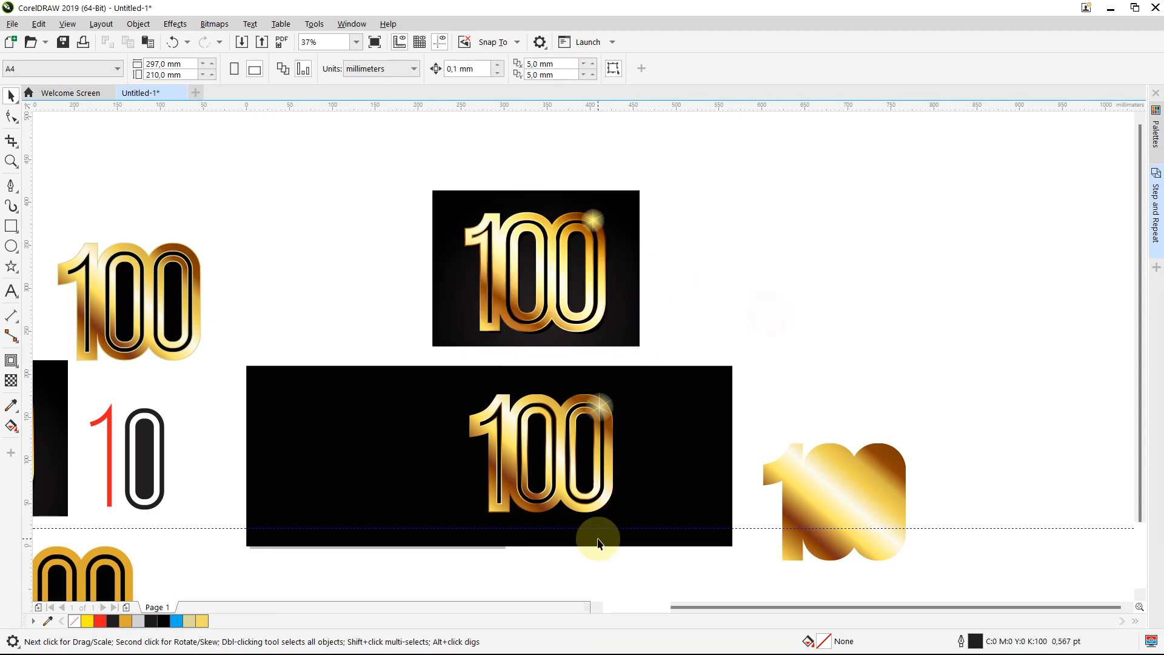